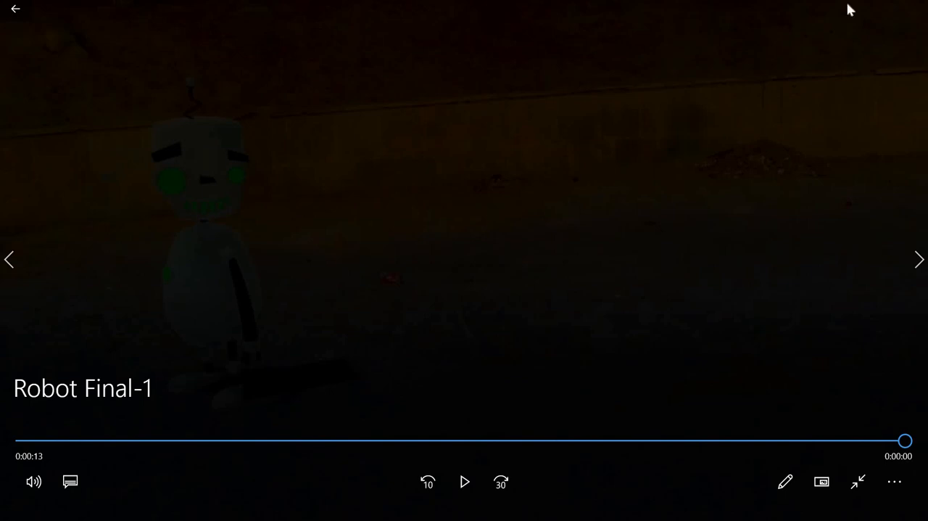
Step: Close the video preview, switch to 3ds Max, close the Slate Material Editor and examine the finished robot in the Front view
{"action": "left_click", "coordinate": [911, 8]}
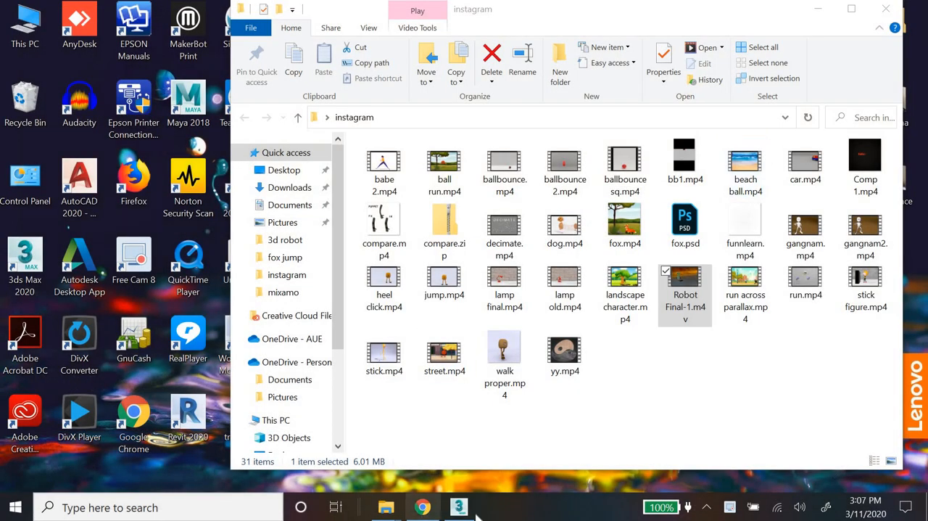
{"action": "left_click", "coordinate": [459, 507]}
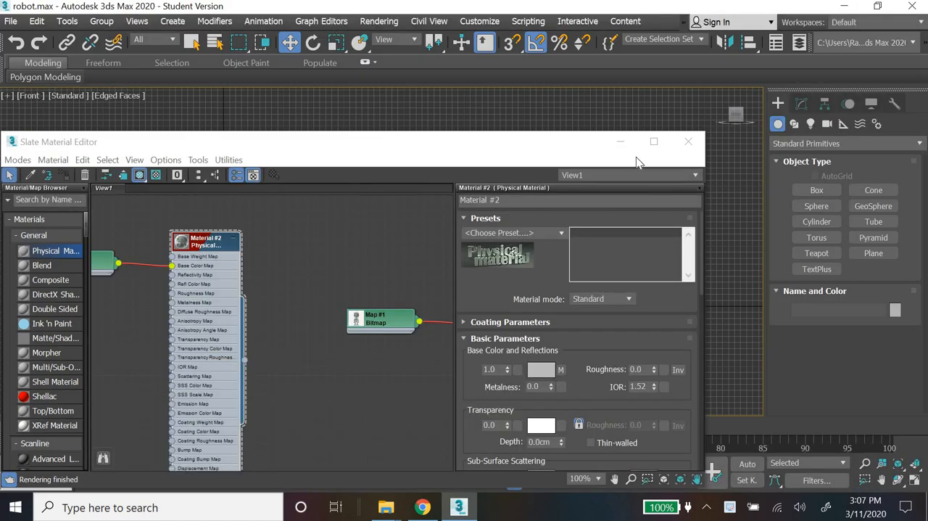
{"action": "left_click", "coordinate": [689, 141]}
{"action": "key", "text": "z"}
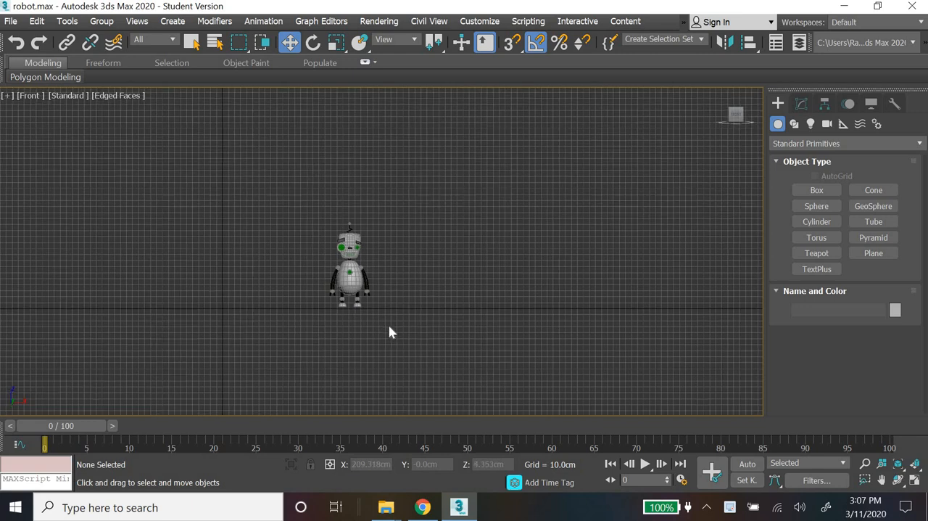
{"action": "middle_click_drag", "start_coordinate": [455, 224], "coordinate": [461, 267]}
{"action": "scroll", "coordinate": [461, 268], "scroll_direction": "up", "scroll_amount": 3}
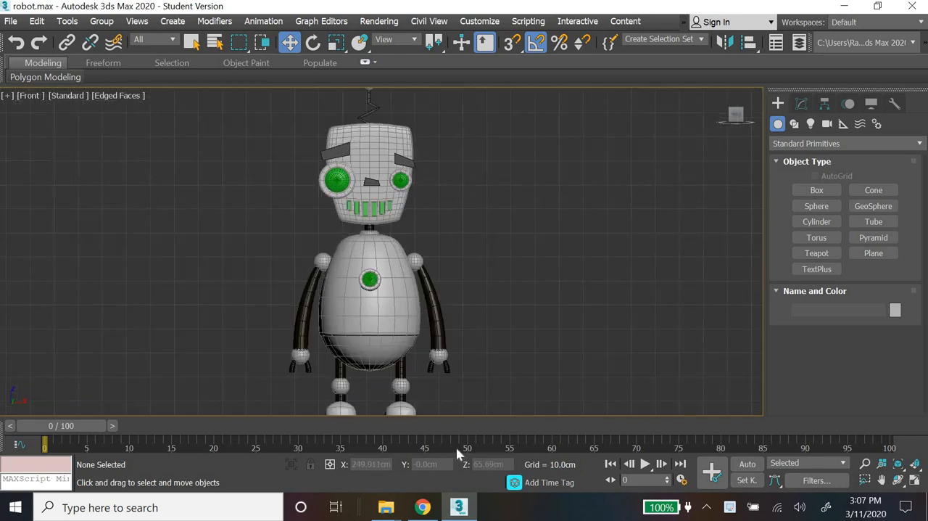
{"action": "scroll", "coordinate": [464, 290], "scroll_direction": "down", "scroll_amount": 1}
{"action": "scroll", "coordinate": [464, 301], "scroll_direction": "down", "scroll_amount": 1}
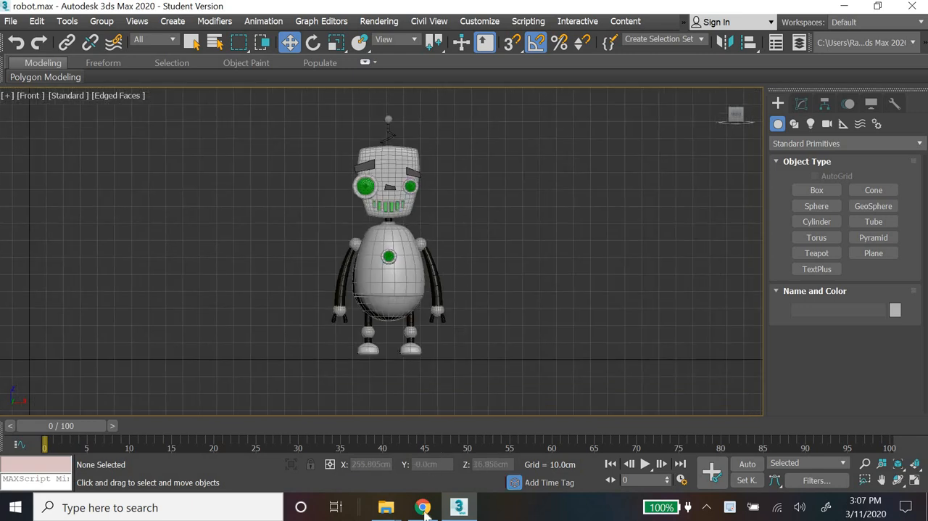
Step: Switch to Chrome to examine the cartoon robot 3d model reference image, and return to 3ds Max
{"action": "left_click", "coordinate": [423, 507]}
{"action": "scroll", "coordinate": [246, 189], "scroll_direction": "up", "scroll_amount": 2}
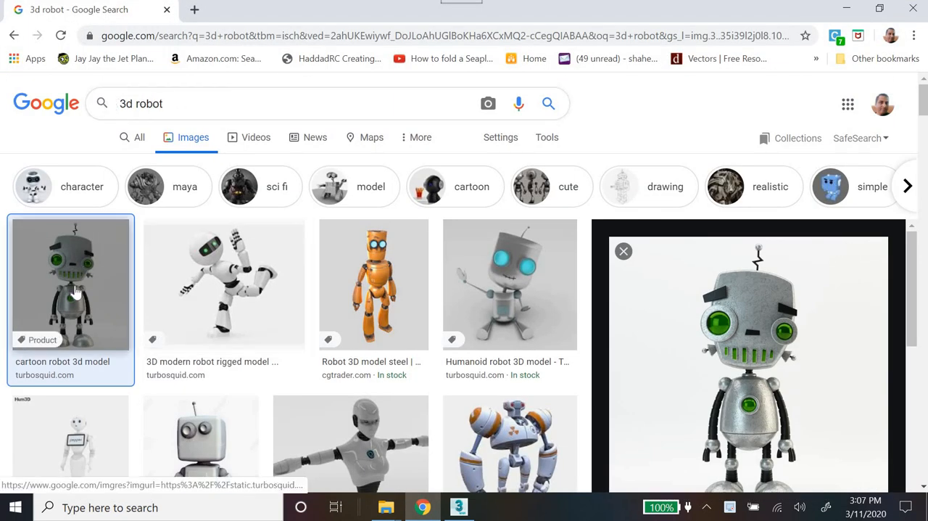
{"action": "scroll", "coordinate": [760, 302], "scroll_direction": "down", "scroll_amount": 4}
{"action": "scroll", "coordinate": [760, 302], "scroll_direction": "up", "scroll_amount": 2}
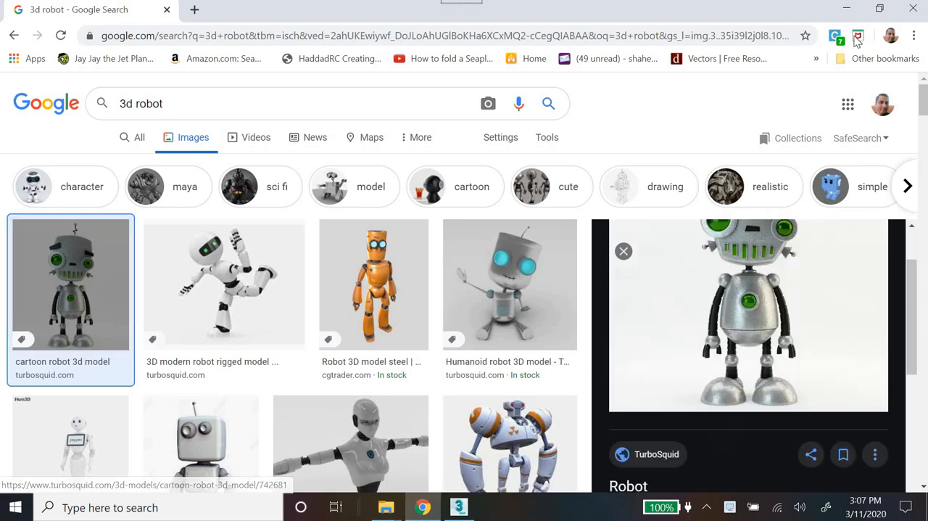
{"action": "key", "text": "alt+Tab"}
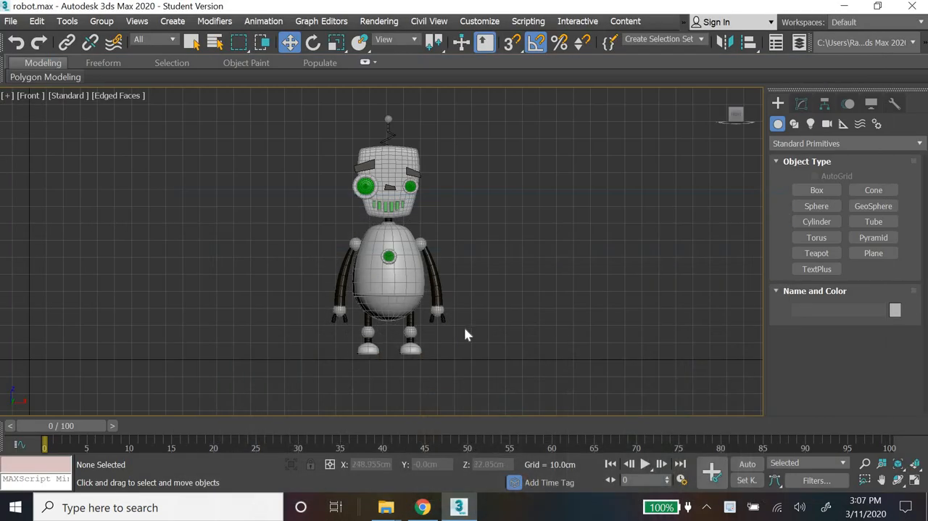
Step: Create a plane about 123 cm long beside the robot in the Front view and lower it to about Z 64 cm
{"action": "middle_click_drag", "start_coordinate": [561, 326], "coordinate": [818, 335]}
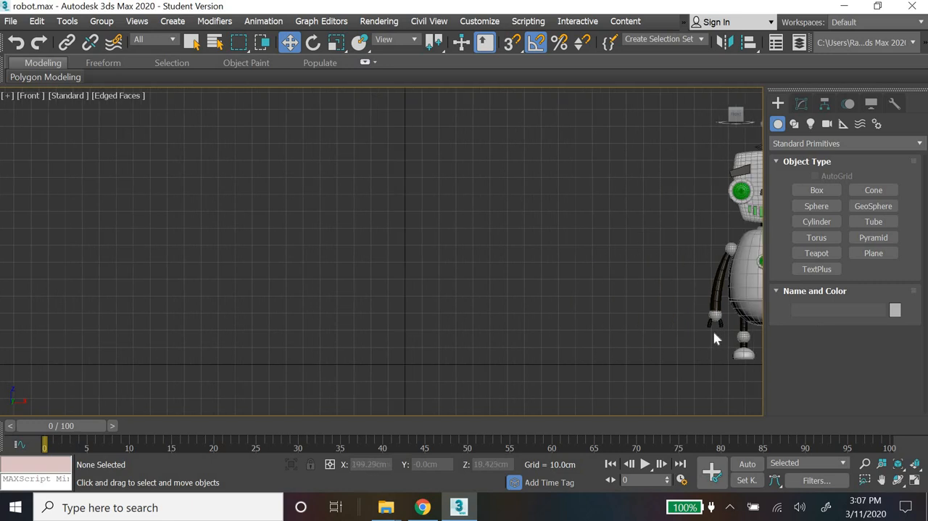
{"action": "scroll", "coordinate": [715, 337], "scroll_direction": "down", "scroll_amount": 4}
{"action": "middle_click_drag", "start_coordinate": [661, 342], "coordinate": [545, 347]}
{"action": "scroll", "coordinate": [546, 347], "scroll_direction": "up", "scroll_amount": 2}
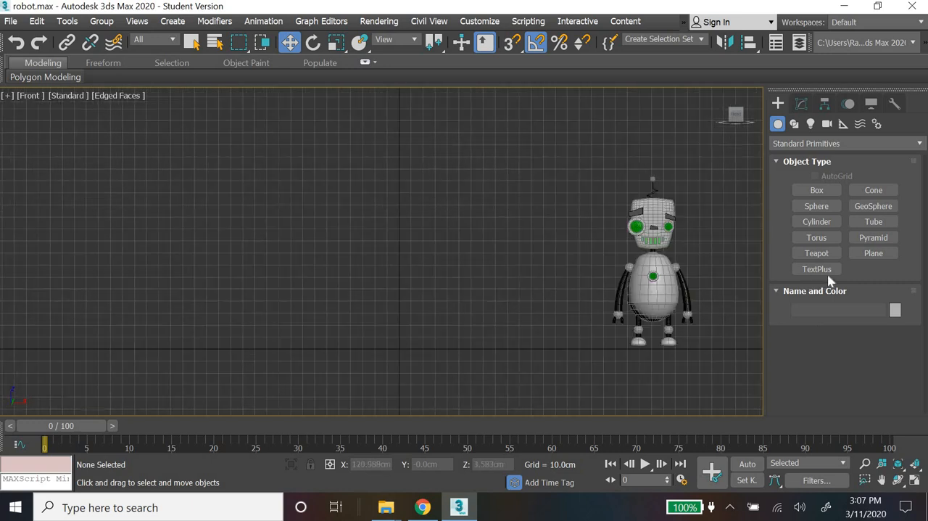
{"action": "left_click", "coordinate": [874, 254]}
{"action": "left_click_drag", "start_coordinate": [174, 156], "coordinate": [295, 305]}
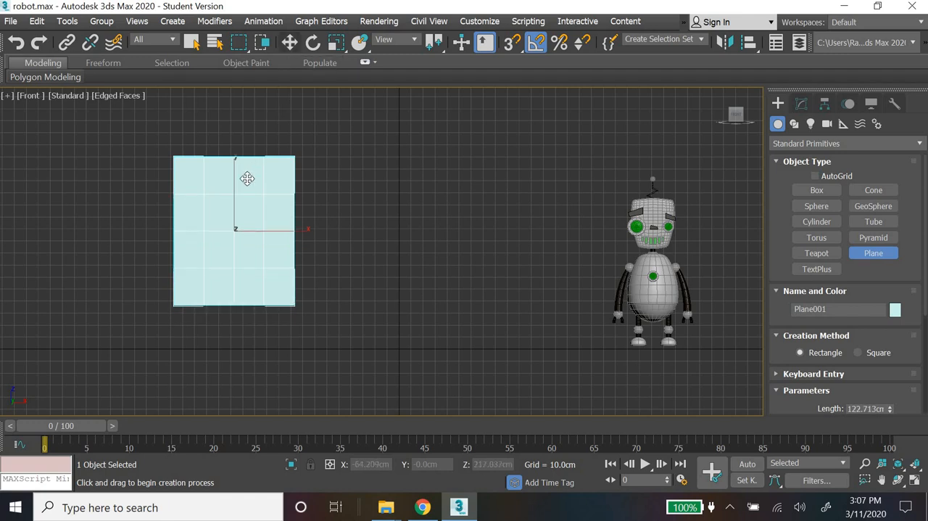
{"action": "key", "text": "w"}
{"action": "left_click_drag", "start_coordinate": [232, 188], "coordinate": [231, 229]}
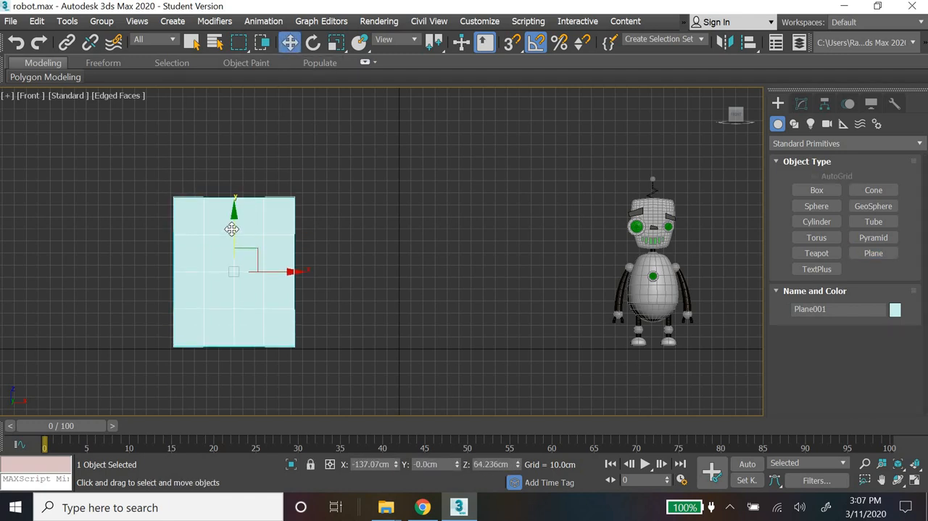
Step: Create a new Physical Material in the Slate Material Editor and assign it to the plane
{"action": "key", "text": "m"}
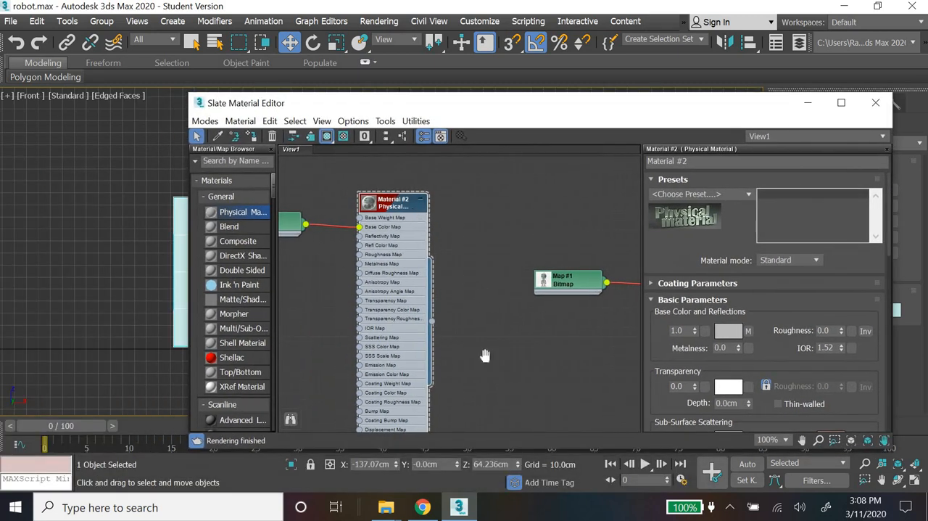
{"action": "middle_click_drag", "start_coordinate": [485, 356], "coordinate": [499, 518]}
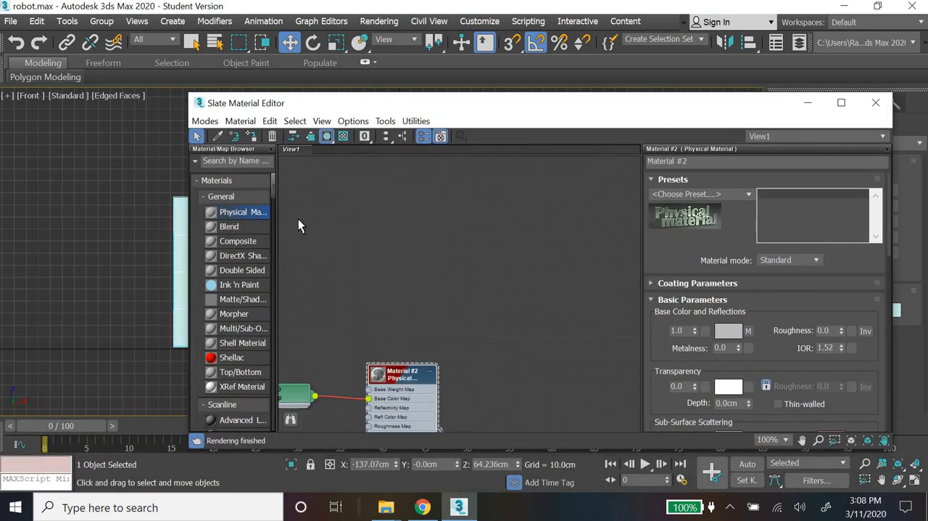
{"action": "left_click_drag", "start_coordinate": [248, 202], "coordinate": [465, 211]}
{"action": "right_click", "coordinate": [465, 211]}
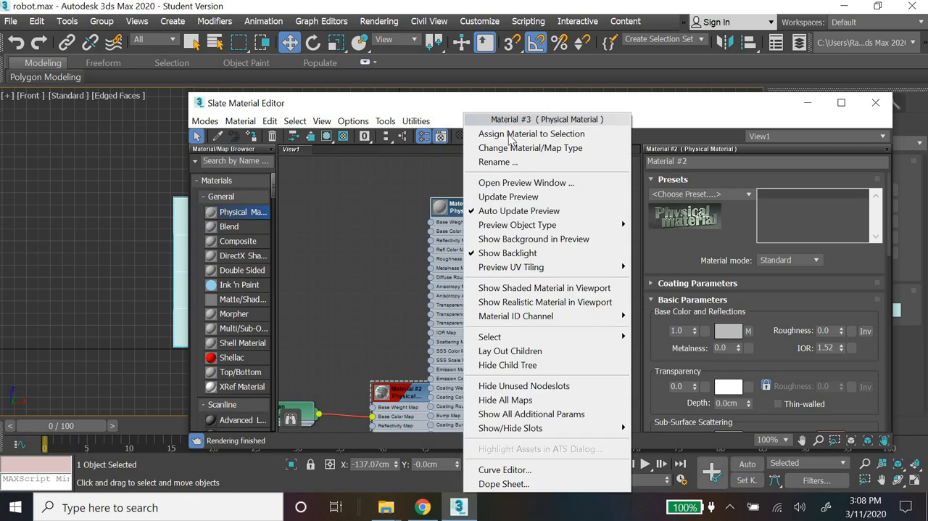
{"action": "left_click", "coordinate": [551, 133]}
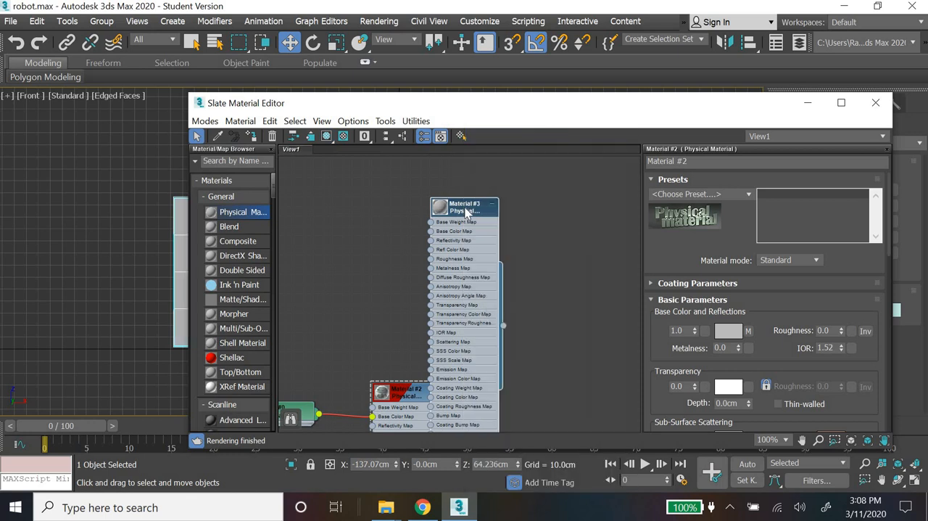
Step: Load robot.jpg as a Bitmap map for the new material's base color
{"action": "double_click", "coordinate": [467, 212]}
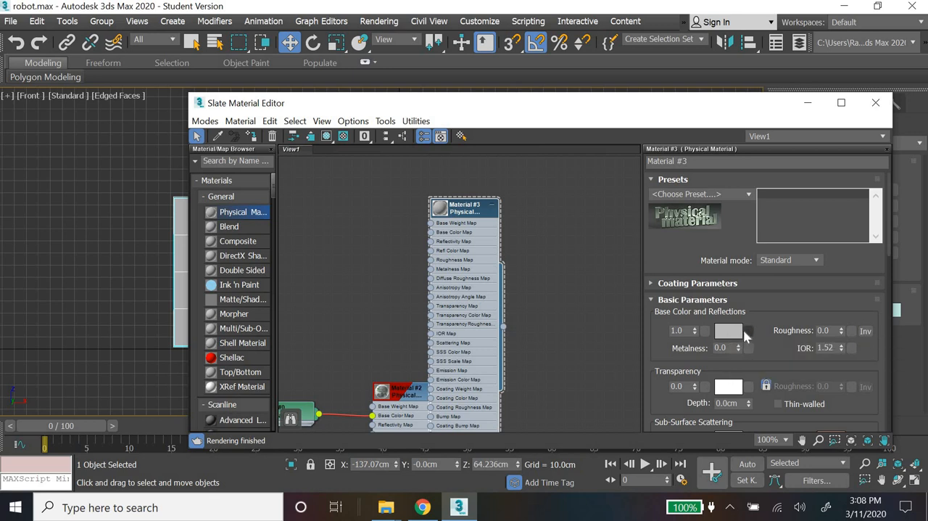
{"action": "left_click", "coordinate": [750, 332]}
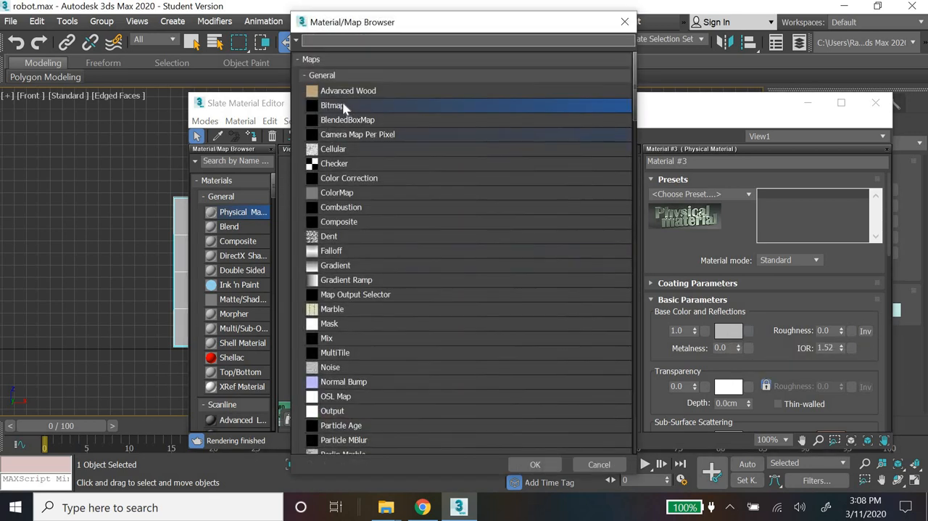
{"action": "double_click", "coordinate": [343, 105]}
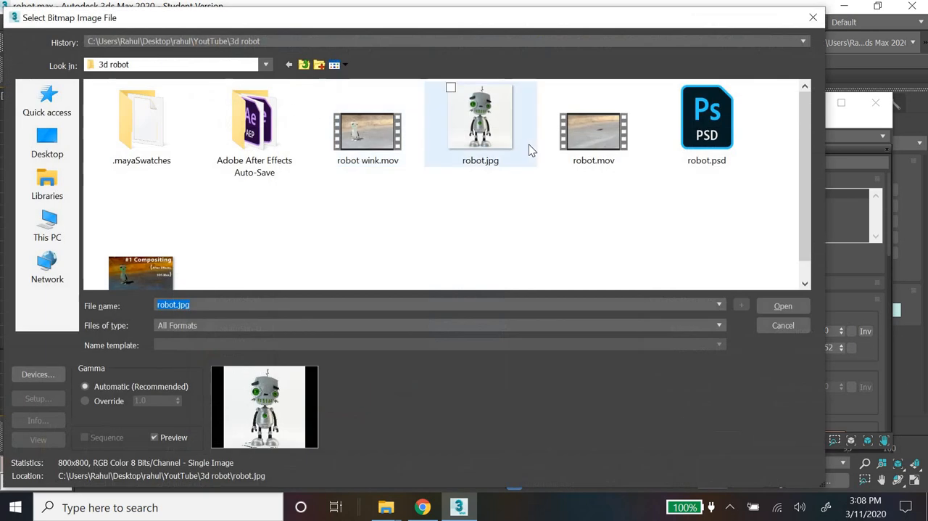
{"action": "double_click", "coordinate": [495, 139]}
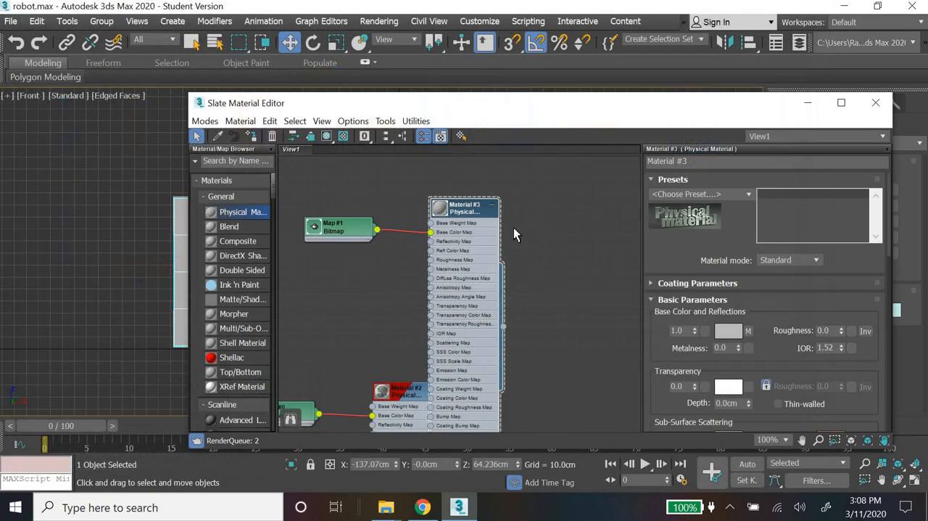
Step: Show the plane's shaded material in the viewport and minimize the Slate Material Editor
{"action": "right_click", "coordinate": [467, 198]}
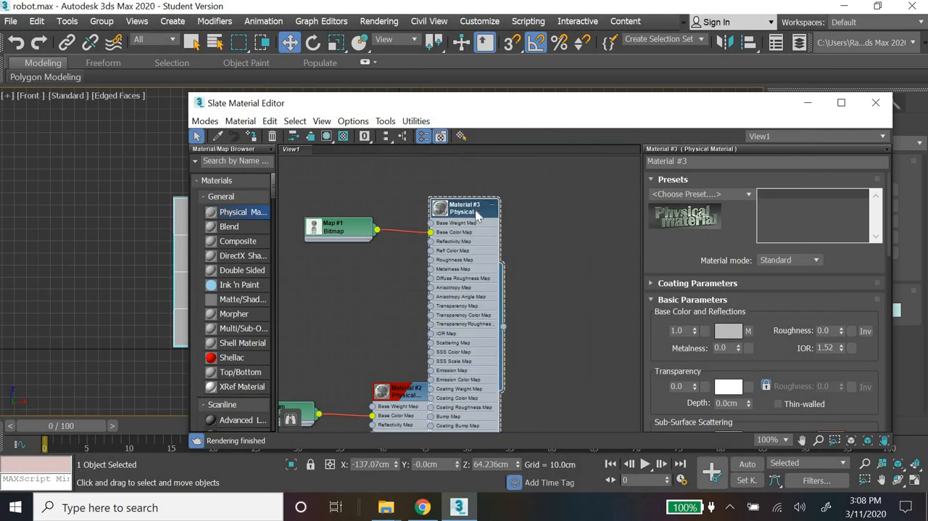
{"action": "right_click", "coordinate": [482, 222]}
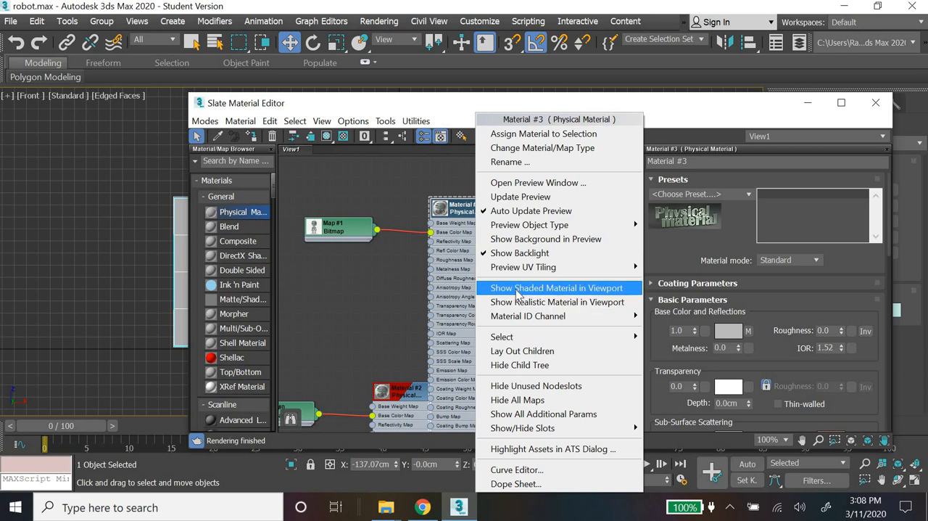
{"action": "left_click", "coordinate": [808, 104]}
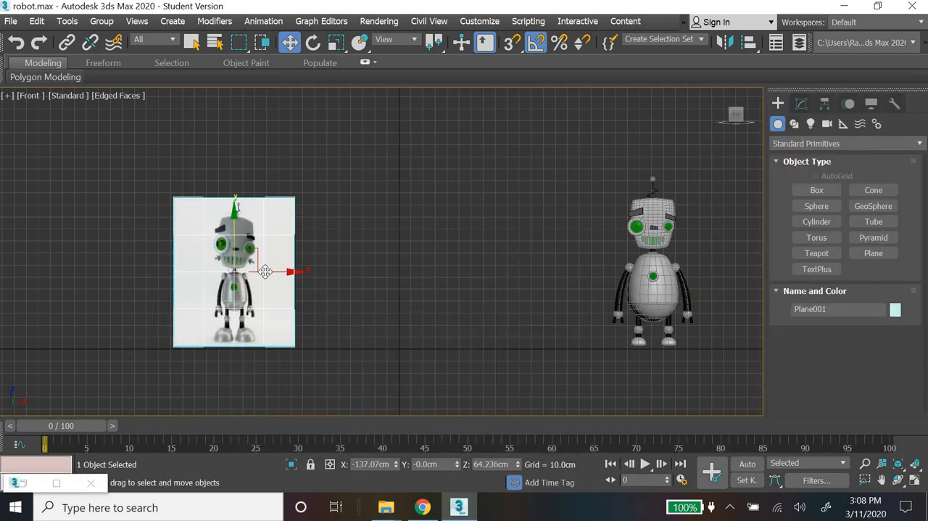
Step: Scale the reference plane to 148 percent along X to correct the robot image's proportions
{"action": "left_click_drag", "start_coordinate": [336, 41], "coordinate": [334, 78]}
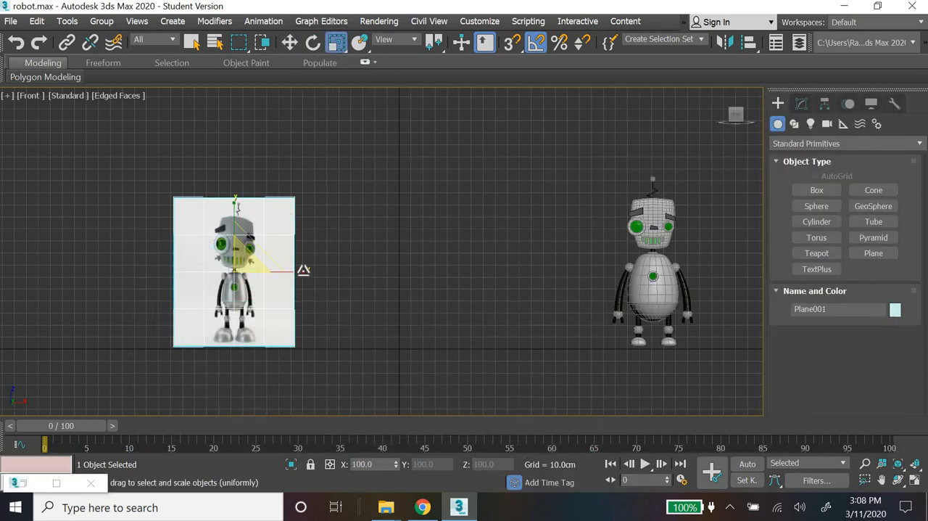
{"action": "left_click_drag", "start_coordinate": [302, 269], "coordinate": [322, 275]}
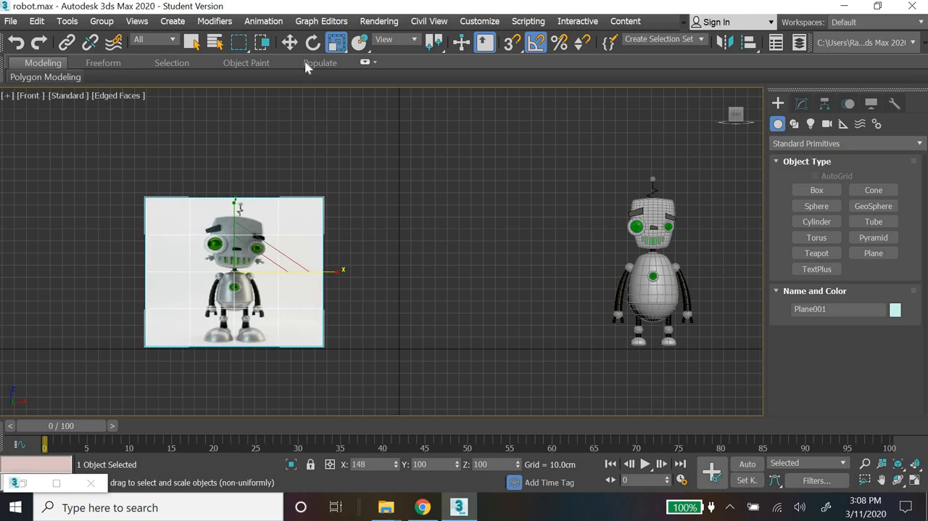
{"action": "left_click", "coordinate": [289, 42]}
Step: Create a cylinder near the origin in the Top view, about 16 cm in radius and 38 cm high
{"action": "scroll", "coordinate": [284, 320], "scroll_direction": "up", "scroll_amount": 5}
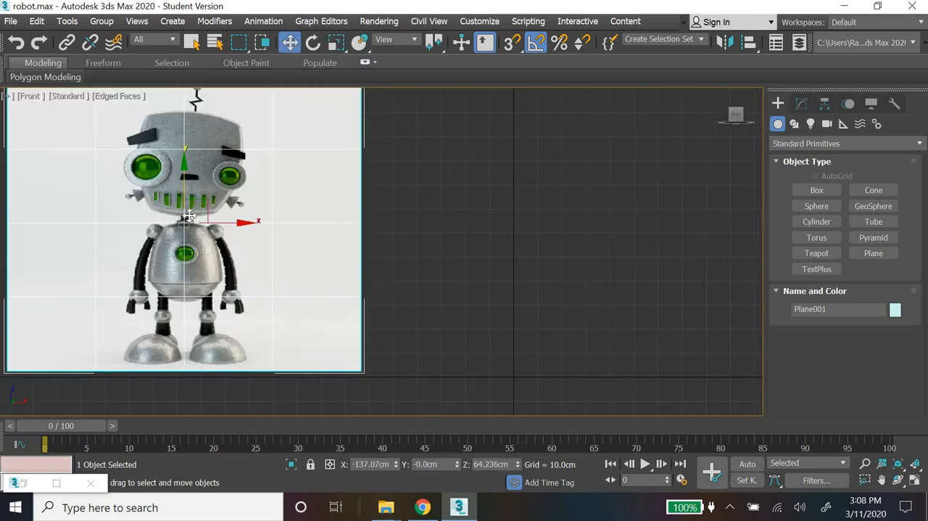
{"action": "left_click", "coordinate": [818, 221]}
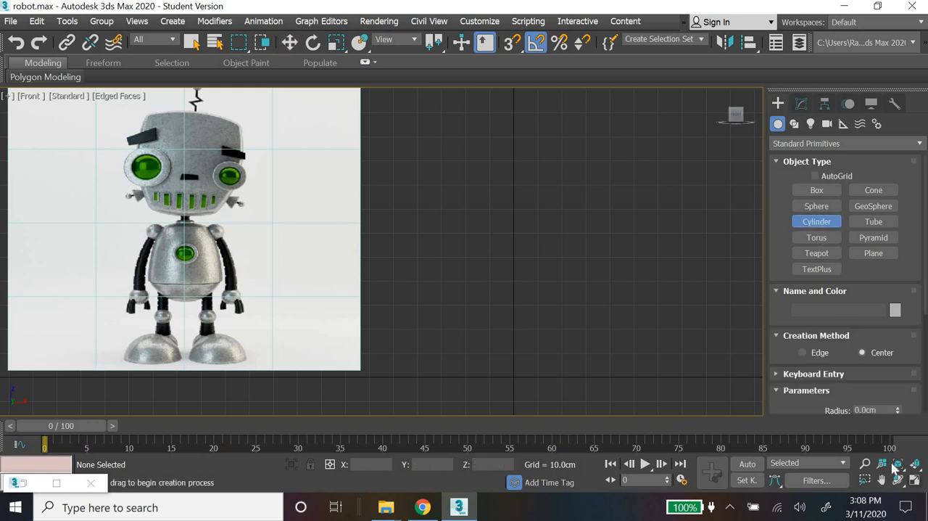
{"action": "key", "text": "alt+w"}
{"action": "left_click_drag", "start_coordinate": [227, 179], "coordinate": [253, 208]}
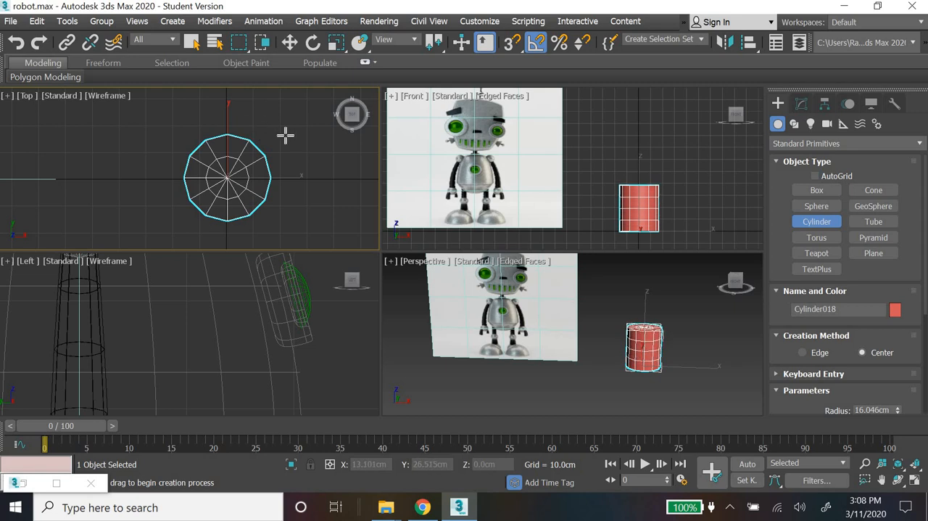
{"action": "left_click", "coordinate": [290, 43]}
Step: Set the cylinder's radius to 15 cm and its height to 40 cm
{"action": "left_click", "coordinate": [802, 103]}
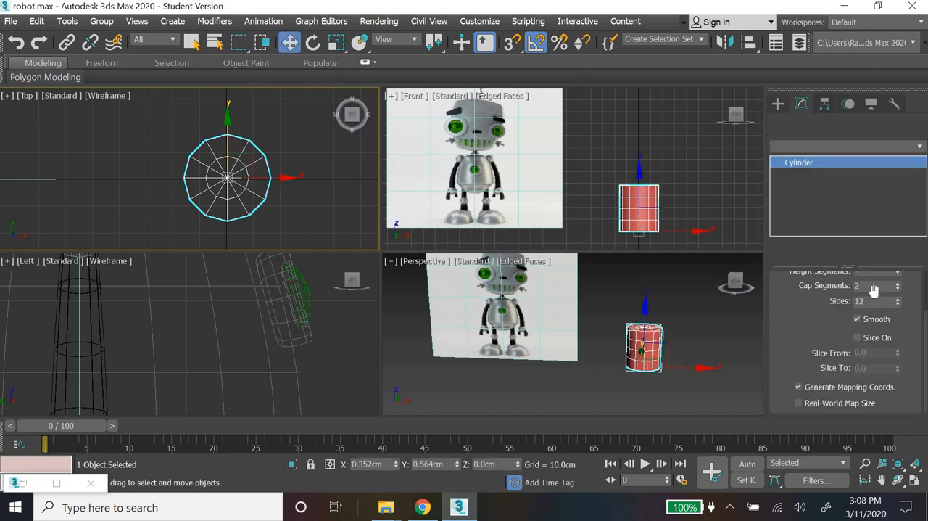
{"action": "scroll", "coordinate": [824, 329], "scroll_direction": "up", "scroll_amount": 2}
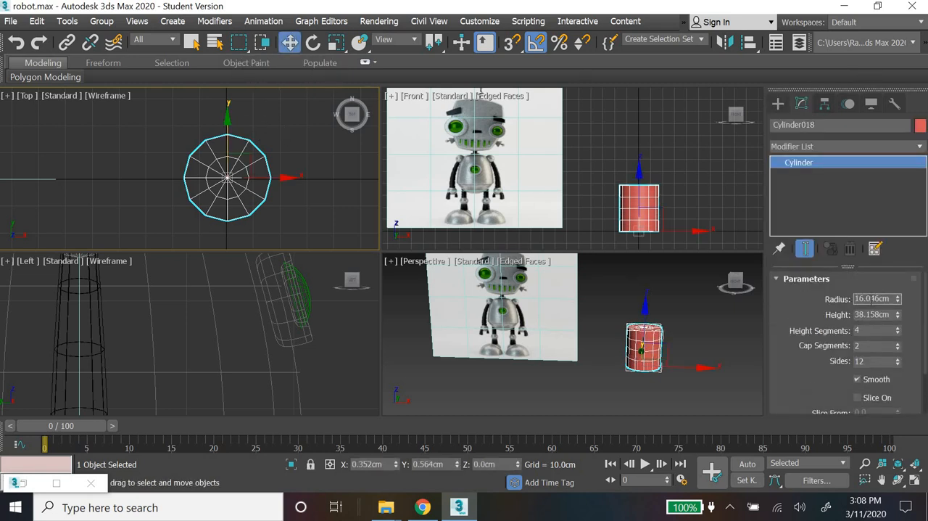
{"action": "type", "text": "15"}
{"action": "key", "text": "Return"}
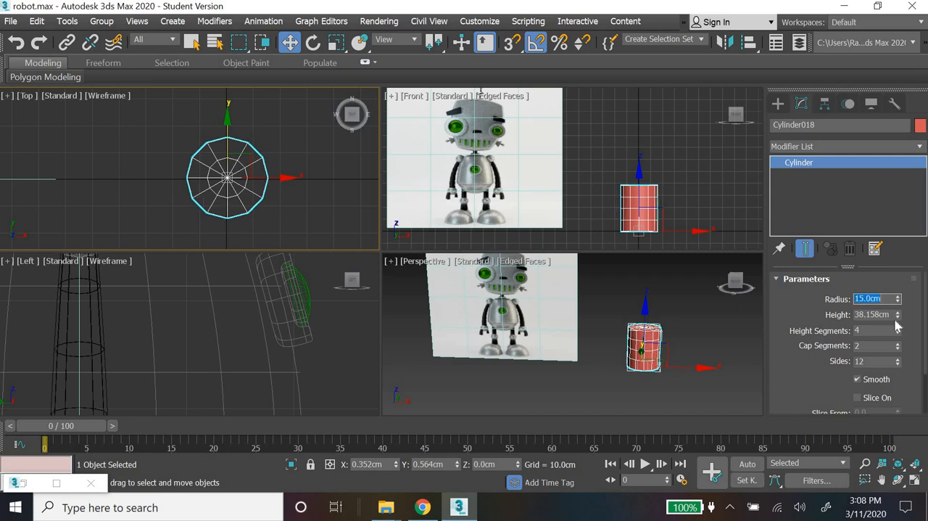
{"action": "key", "text": "Tab"}
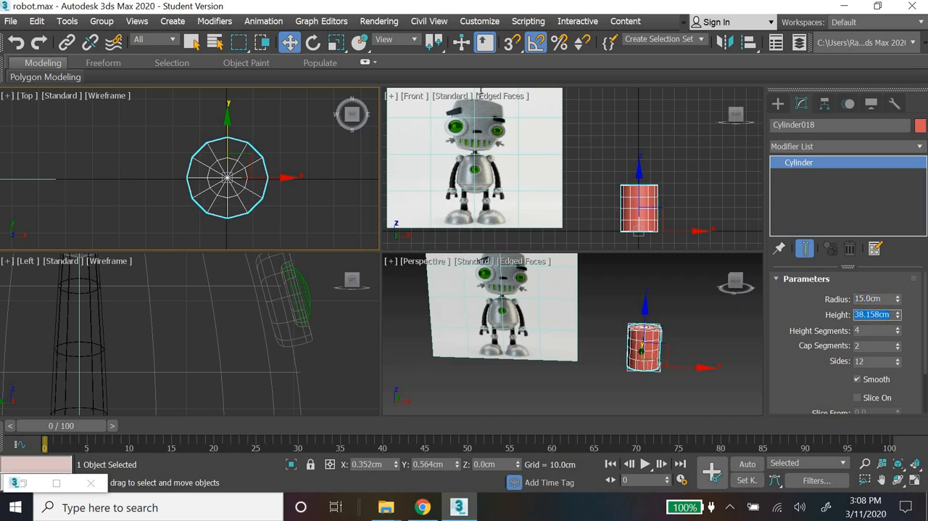
{"action": "type", "text": "40"}
{"action": "key", "text": "Return"}
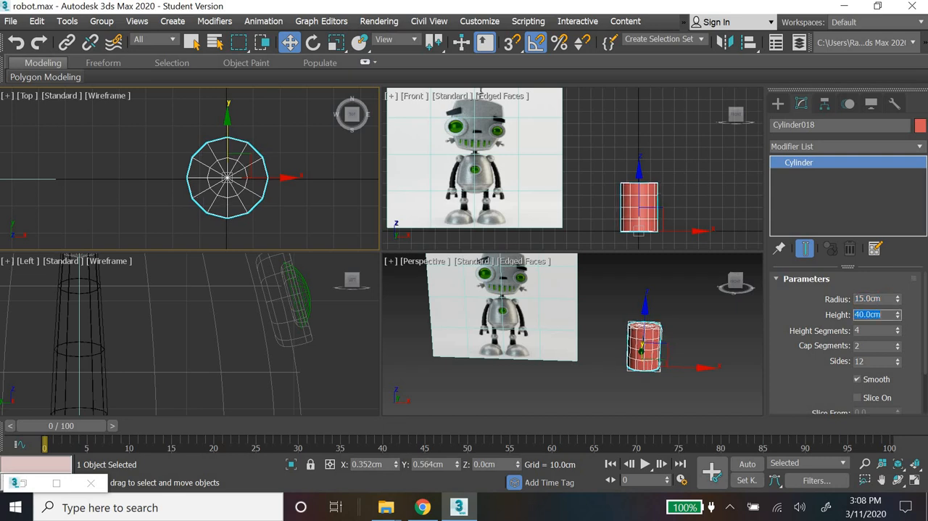
Step: Center the cylinder on the world origin by setting its X and Y position to 0
{"action": "right_click", "coordinate": [396, 465]}
{"action": "right_click", "coordinate": [457, 465]}
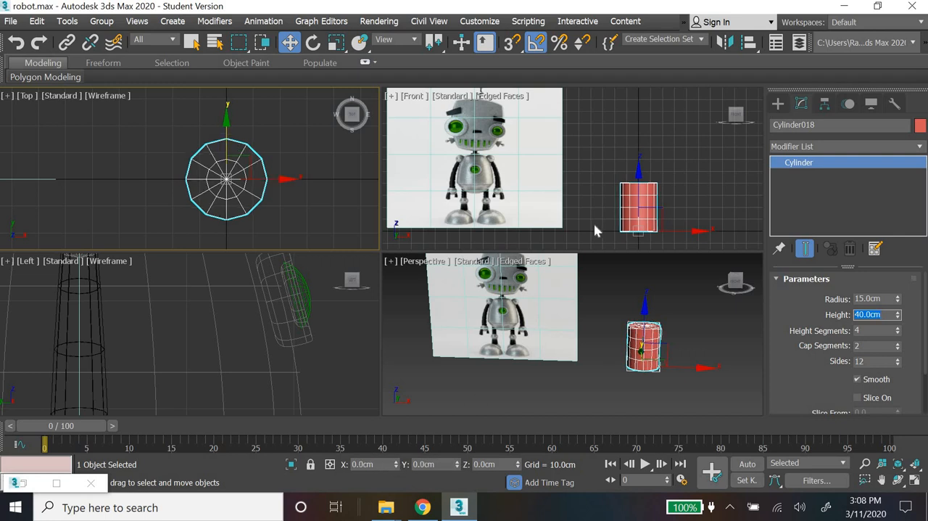
{"action": "middle_click_drag", "start_coordinate": [594, 223], "coordinate": [575, 218]}
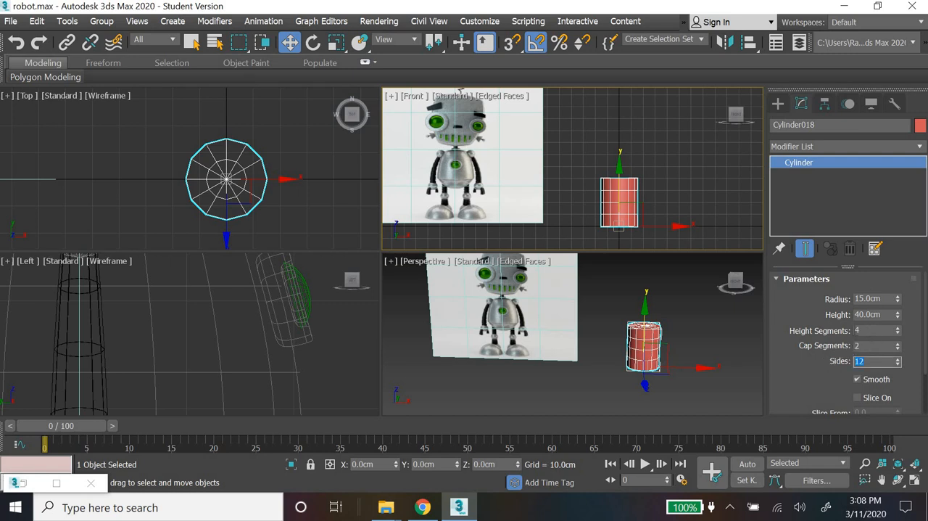
Step: Examine the cylinder's segments in the Perspective view and the robot's neck area on the reference image
{"action": "left_click_drag", "start_coordinate": [863, 330], "coordinate": [840, 328]}
{"action": "key", "text": "Tab"}
{"action": "scroll", "coordinate": [643, 371], "scroll_direction": "up", "scroll_amount": 5}
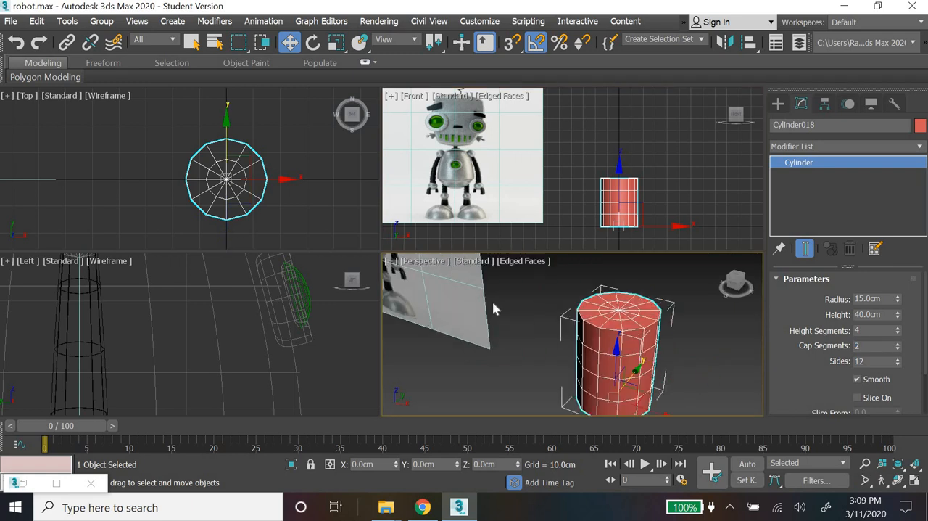
{"action": "middle_click_drag", "start_coordinate": [558, 364], "coordinate": [653, 406]}
{"action": "middle_click_drag", "start_coordinate": [440, 392], "coordinate": [532, 367], "text": "alt"}
{"action": "scroll", "coordinate": [464, 372], "scroll_direction": "up", "scroll_amount": 3}
{"action": "middle_click_drag", "start_coordinate": [444, 354], "coordinate": [552, 350]}
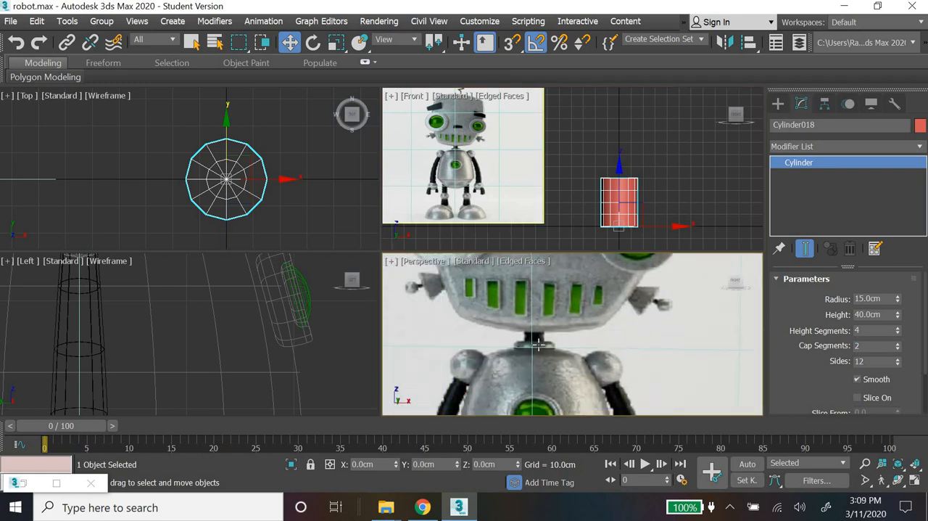
Step: Set the cylinder's number of sides to 9
{"action": "scroll", "coordinate": [694, 379], "scroll_direction": "down", "scroll_amount": 8}
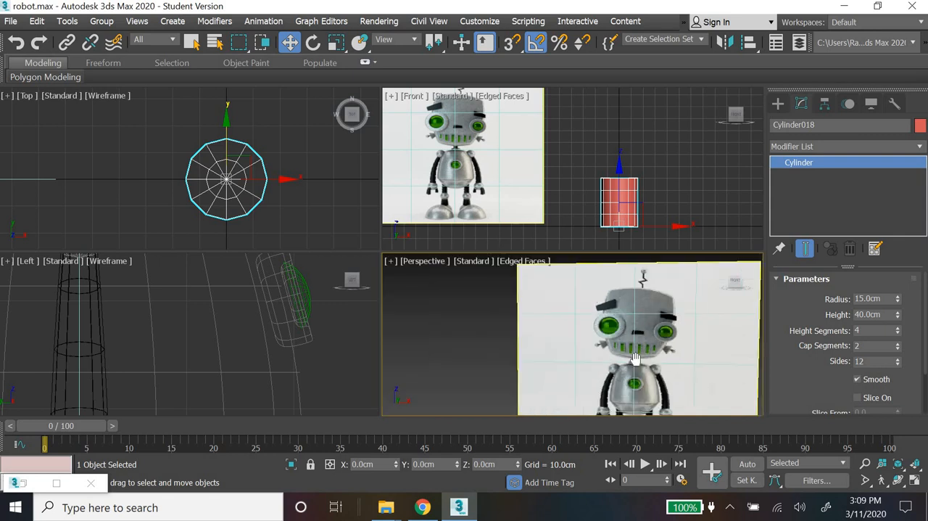
{"action": "middle_click_drag", "start_coordinate": [696, 380], "coordinate": [466, 314]}
{"action": "scroll", "coordinate": [472, 317], "scroll_direction": "up", "scroll_amount": 4}
{"action": "scroll", "coordinate": [556, 348], "scroll_direction": "up", "scroll_amount": 2}
{"action": "middle_click_drag", "start_coordinate": [550, 338], "coordinate": [465, 293]}
{"action": "scroll", "coordinate": [543, 337], "scroll_direction": "down", "scroll_amount": 2}
{"action": "middle_click_drag", "start_coordinate": [580, 358], "coordinate": [570, 367], "text": "alt"}
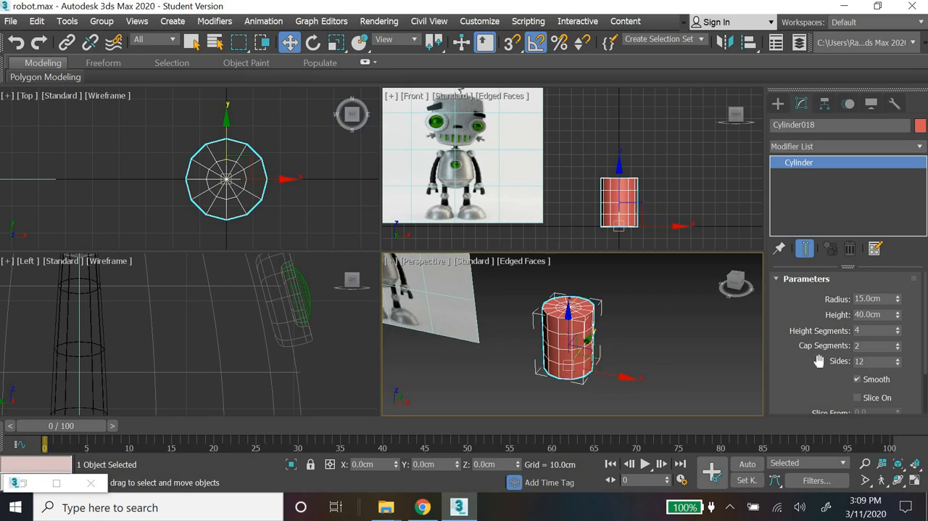
{"action": "key", "text": "Return"}
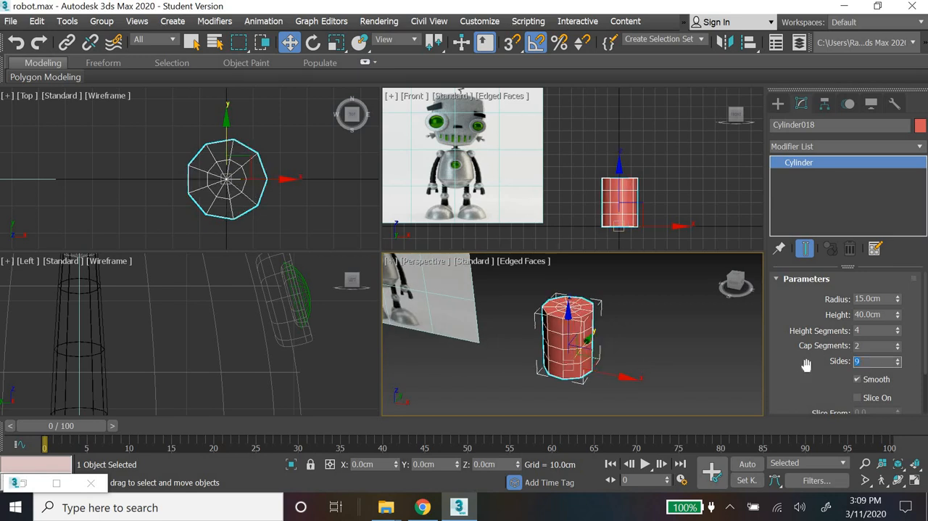
Step: Add a Taper modifier to the cylinder and set its amount to -0.3 so the body narrows toward the top
{"action": "middle_click_drag", "start_coordinate": [578, 356], "coordinate": [586, 347], "text": "alt"}
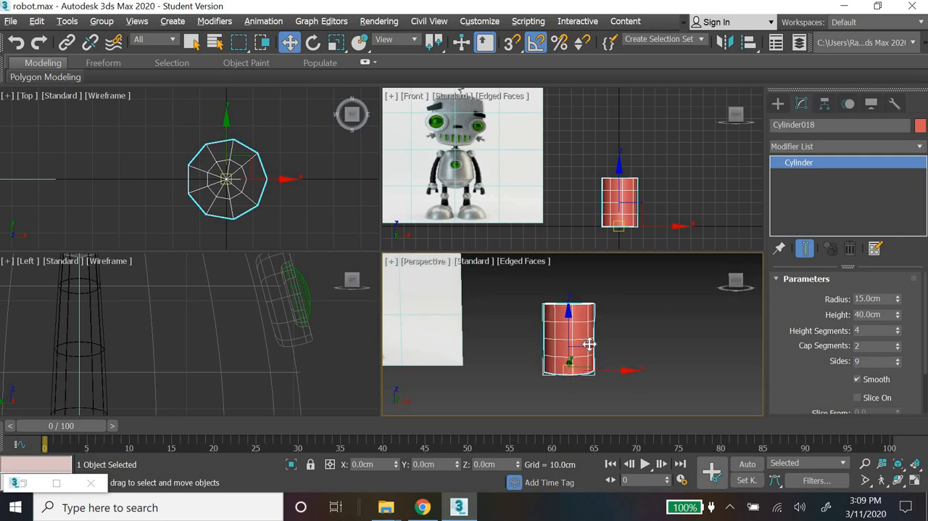
{"action": "left_click", "coordinate": [880, 146]}
{"action": "key", "text": "t"}
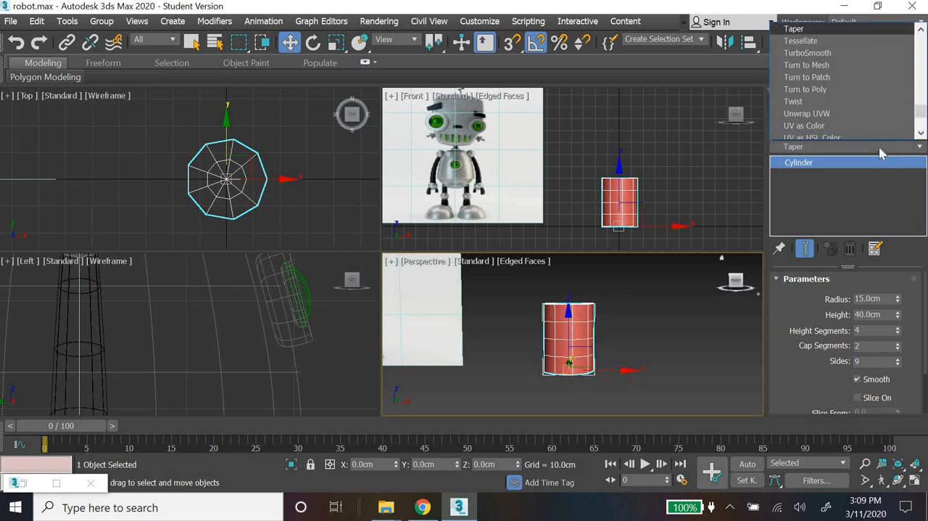
{"action": "key", "text": "Return"}
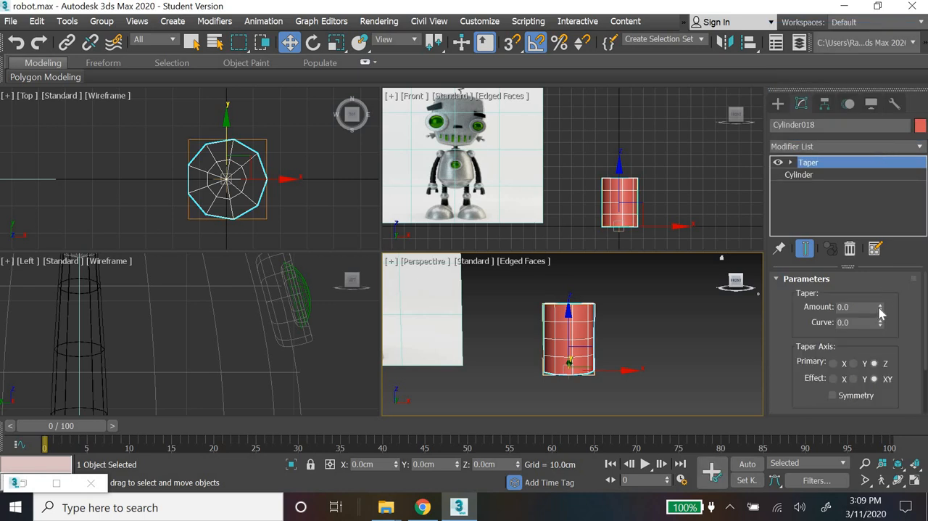
{"action": "left_click_drag", "start_coordinate": [882, 303], "coordinate": [871, 307]}
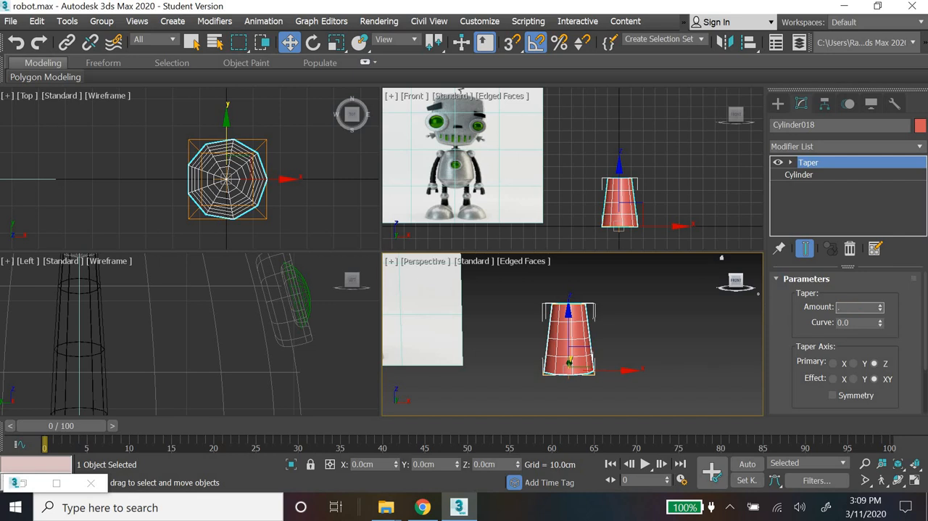
{"action": "type", "text": "0.3"}
{"action": "key", "text": "Return"}
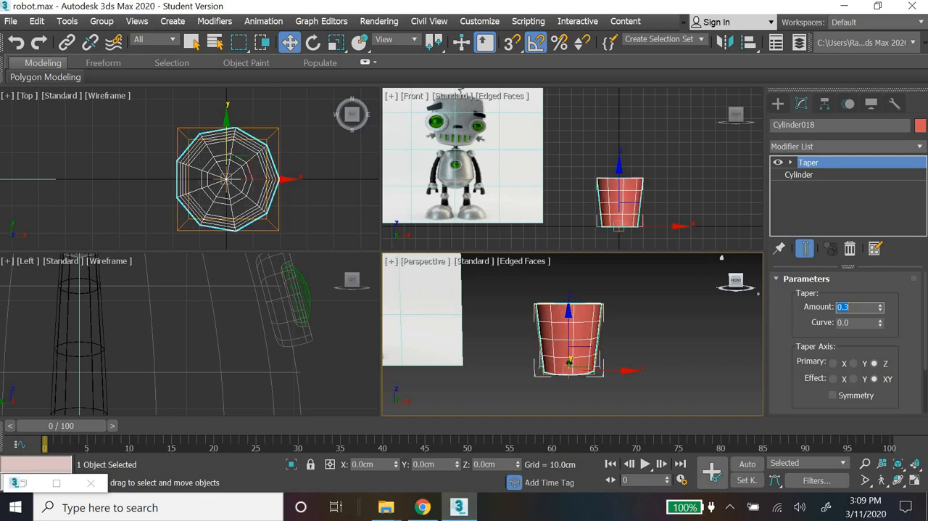
{"action": "key", "text": "Return"}
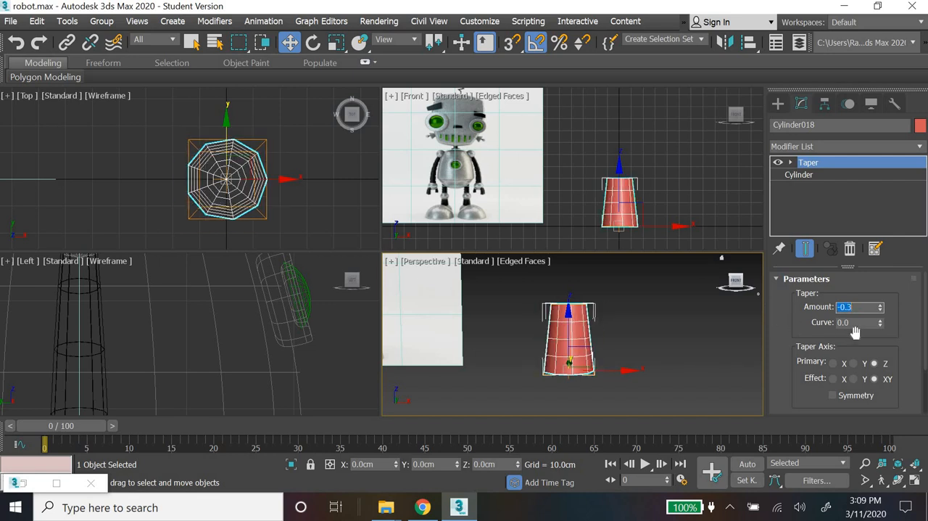
Step: Try a taper curve of 0.75 on the cylinder, and settle on a curve of 0.5
{"action": "key", "text": "Tab"}
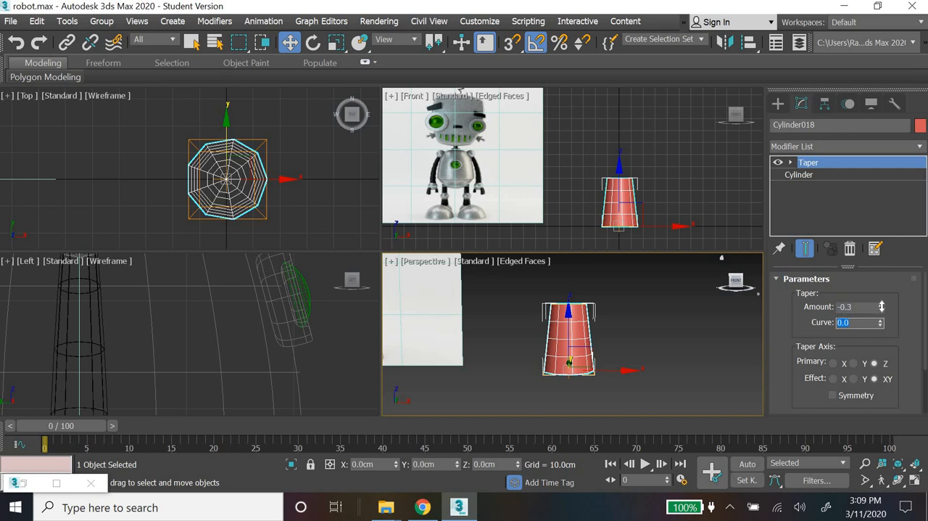
{"action": "type", "text": "0.75"}
{"action": "key", "text": "Return"}
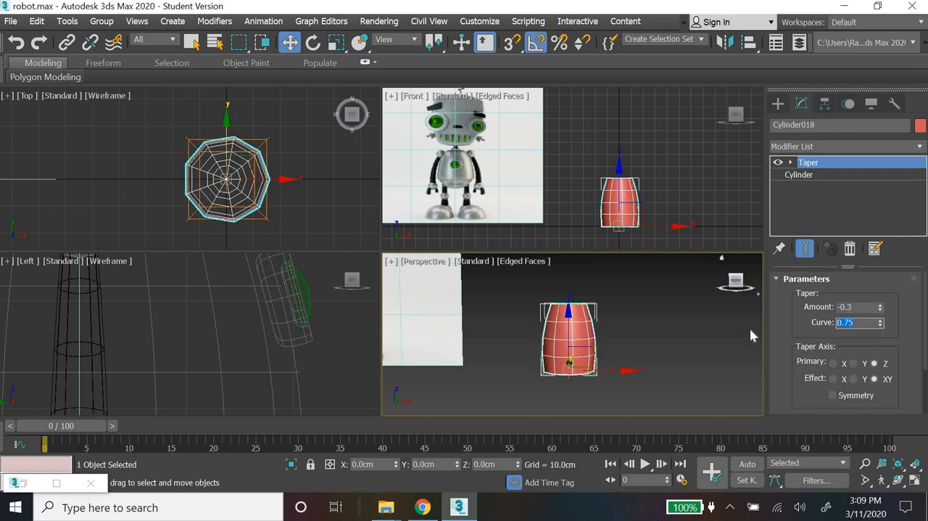
{"action": "type", "text": "0.5"}
{"action": "key", "text": "Return"}
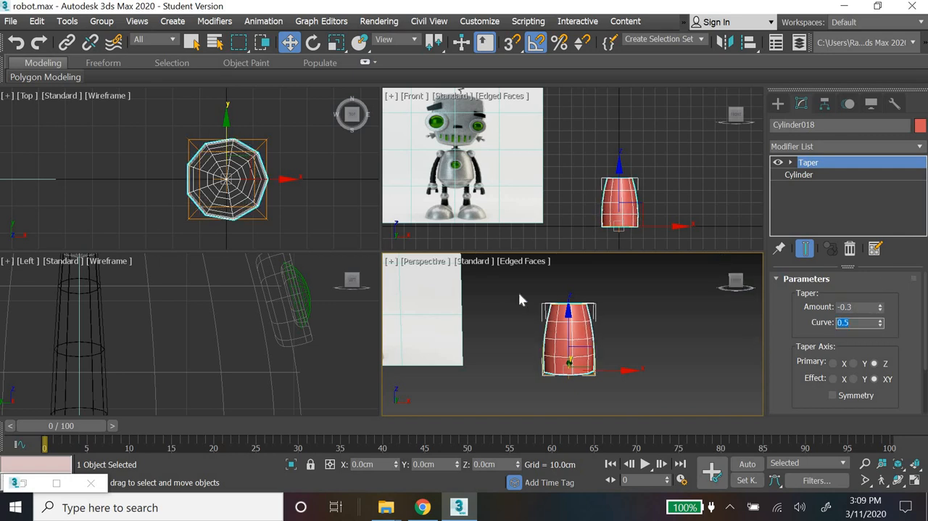
Step: Compare the tapered cylinder with the robot's torso on the reference image in an enlarged Perspective view
{"action": "scroll", "coordinate": [519, 292], "scroll_direction": "down", "scroll_amount": 5}
{"action": "middle_click_drag", "start_coordinate": [547, 337], "coordinate": [600, 375]}
{"action": "scroll", "coordinate": [640, 382], "scroll_direction": "up", "scroll_amount": 6}
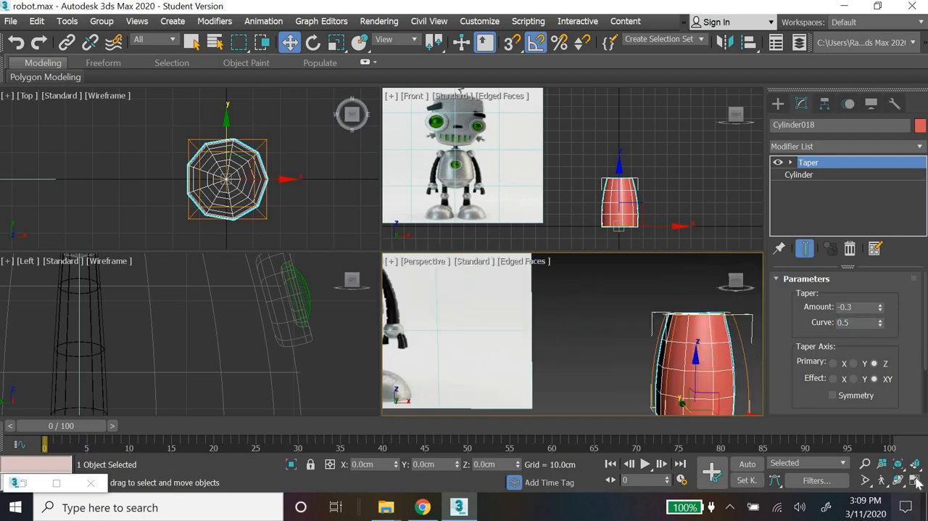
{"action": "left_click", "coordinate": [916, 480]}
{"action": "scroll", "coordinate": [388, 319], "scroll_direction": "down", "scroll_amount": 5}
{"action": "middle_click_drag", "start_coordinate": [382, 309], "coordinate": [399, 360]}
{"action": "middle_click_drag", "start_coordinate": [206, 261], "coordinate": [171, 230]}
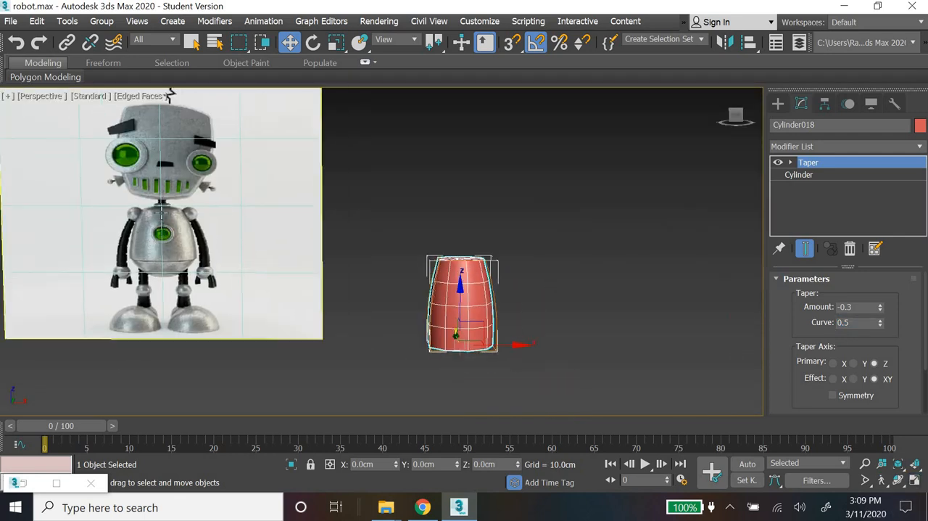
{"action": "scroll", "coordinate": [414, 325], "scroll_direction": "up", "scroll_amount": 4}
{"action": "middle_click_drag", "start_coordinate": [473, 352], "coordinate": [529, 370]}
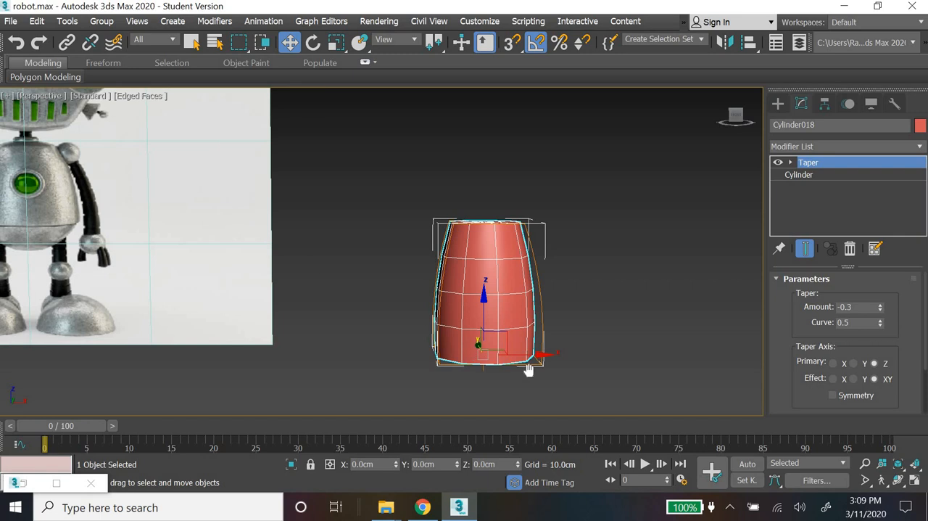
{"action": "middle_click_drag", "start_coordinate": [44, 186], "coordinate": [56, 194]}
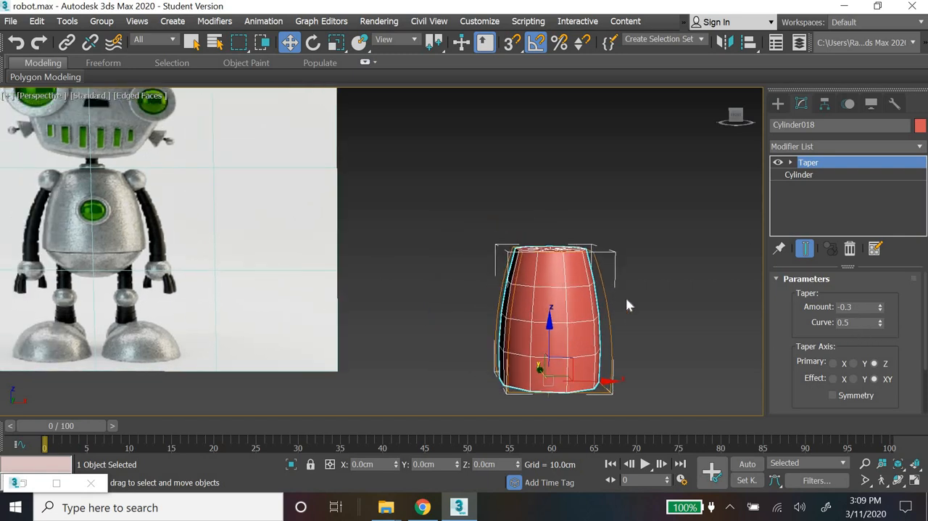
Step: Add an Edit Poly modifier above the Taper on the cylinder
{"action": "left_click", "coordinate": [882, 146]}
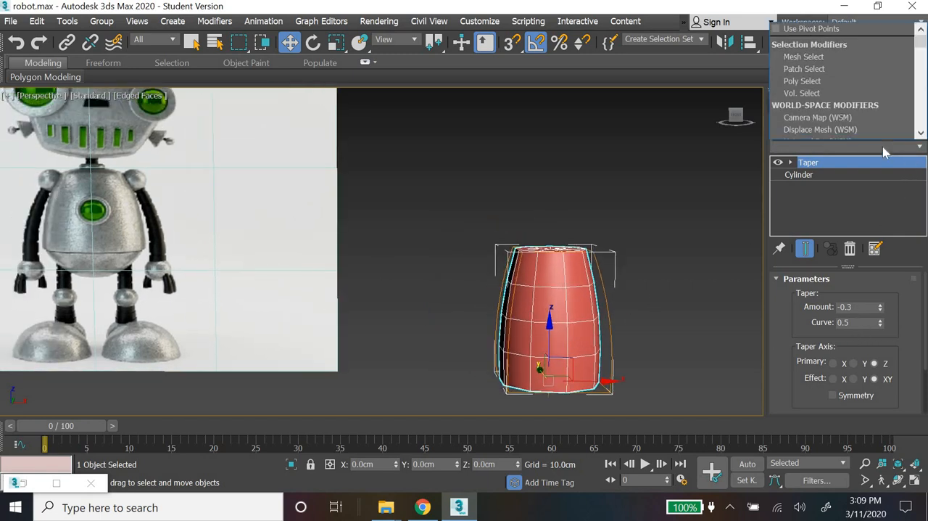
{"action": "type", "text": "esh"}
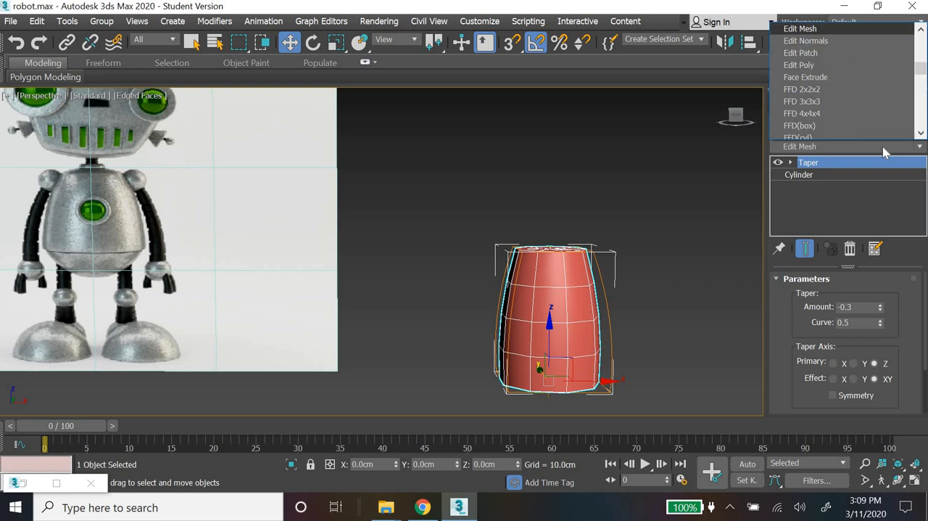
{"action": "key", "text": "Down"}
{"action": "key", "text": "Down"}
{"action": "key", "text": "Down"}
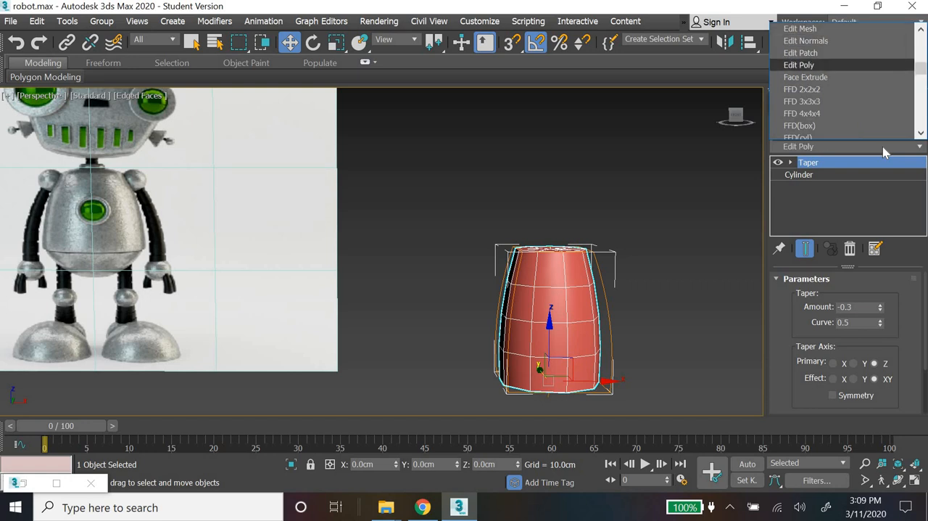
{"action": "key", "text": "Escape"}
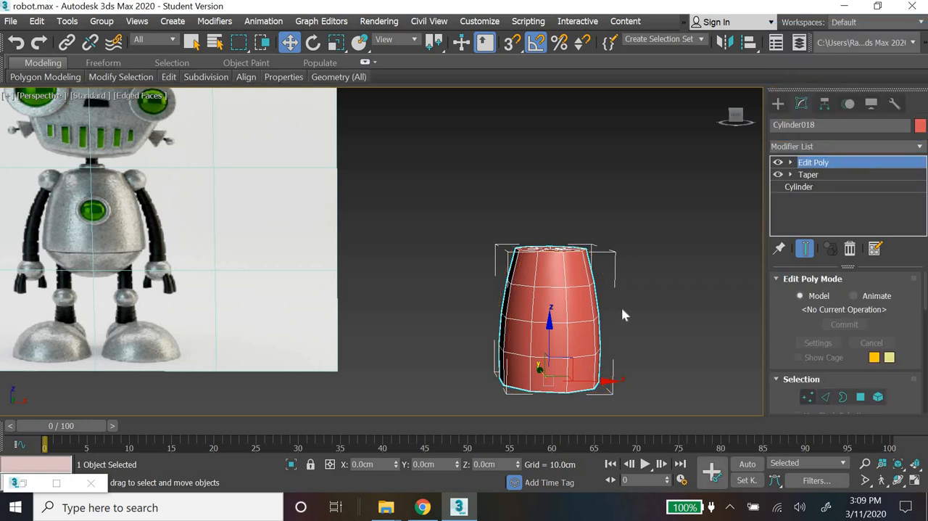
Step: Dome the body's top cap by raising its inner vertex ring and its center vertex, bringing the center to about 41.5 cm in Z
{"action": "key", "text": "1"}
{"action": "middle_click_drag", "start_coordinate": [624, 336], "coordinate": [626, 363], "text": "alt"}
{"action": "left_click", "coordinate": [554, 256]}
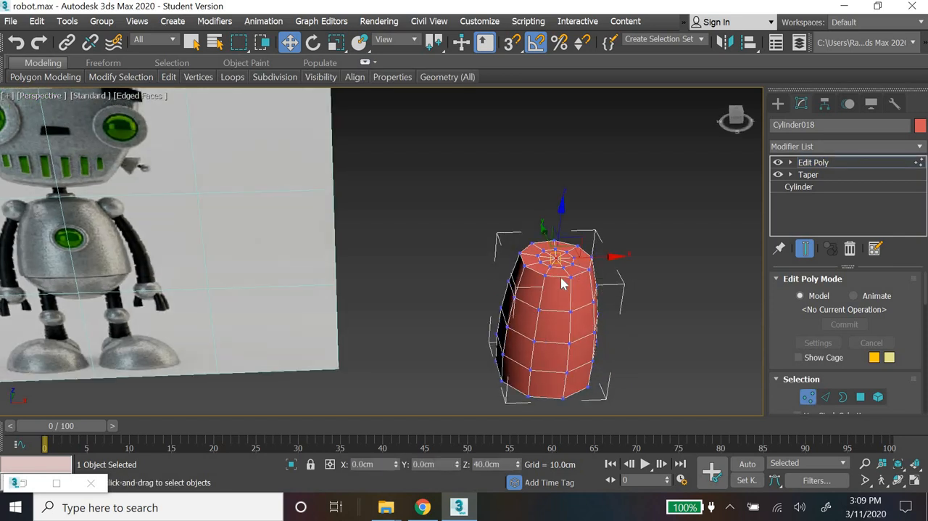
{"action": "scroll", "coordinate": [563, 283], "scroll_direction": "up", "scroll_amount": 5}
{"action": "scroll", "coordinate": [592, 283], "scroll_direction": "down", "scroll_amount": 1}
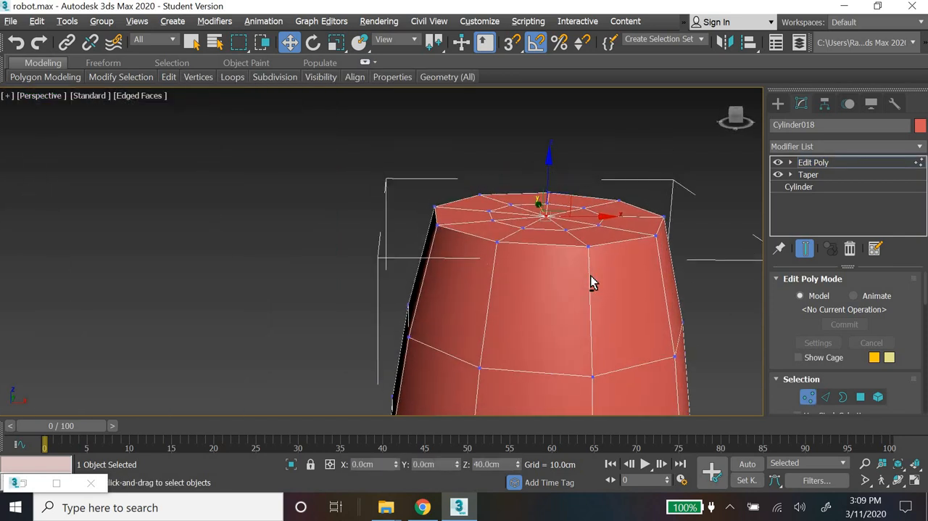
{"action": "scroll", "coordinate": [905, 290], "scroll_direction": "down", "scroll_amount": 3}
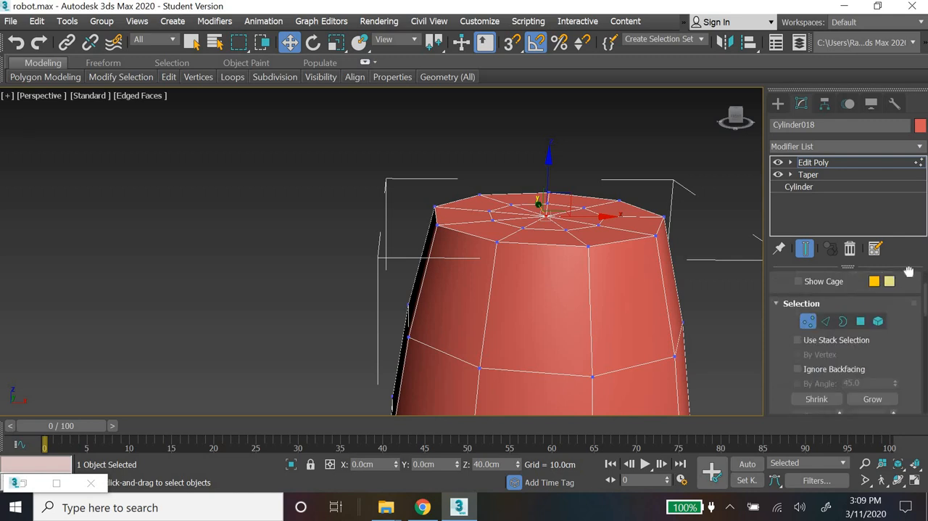
{"action": "left_click", "coordinate": [864, 374]}
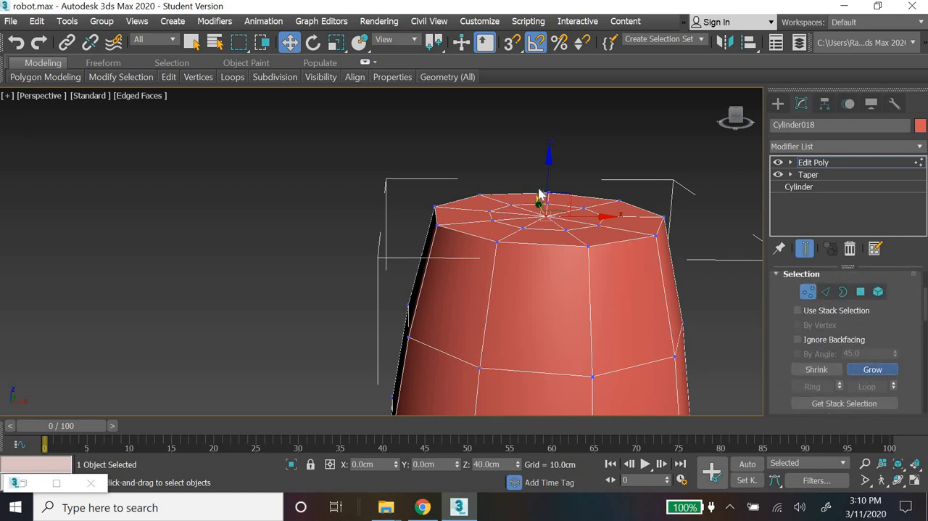
{"action": "left_click_drag", "start_coordinate": [549, 167], "coordinate": [548, 160]}
{"action": "left_click", "coordinate": [553, 212]}
{"action": "left_click", "coordinate": [546, 205]}
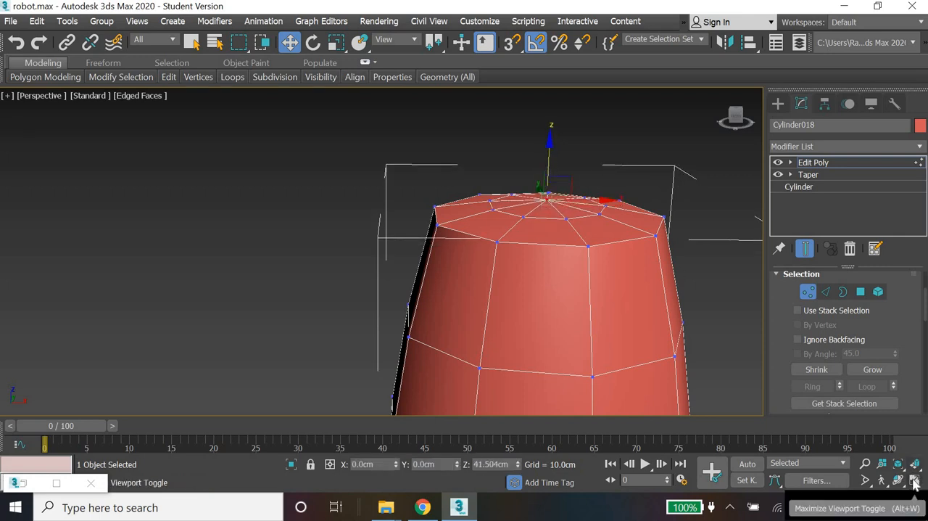
Step: Examine the domed top in the Front view, the body's bottom rim in Perspective, and the torso's lower part on the reference image
{"action": "key", "text": "alt+w"}
{"action": "scroll", "coordinate": [622, 192], "scroll_direction": "up", "scroll_amount": 10}
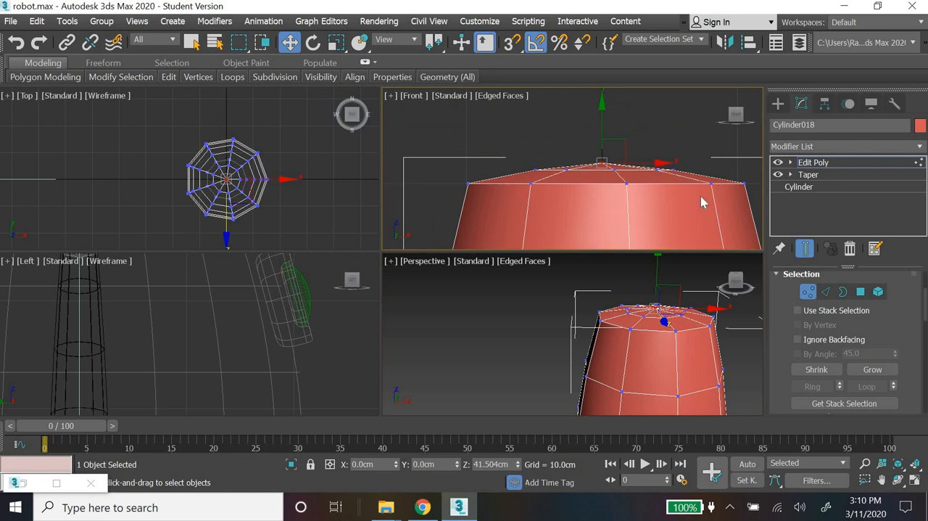
{"action": "scroll", "coordinate": [702, 202], "scroll_direction": "down", "scroll_amount": 10}
{"action": "scroll", "coordinate": [581, 339], "scroll_direction": "up", "scroll_amount": 5}
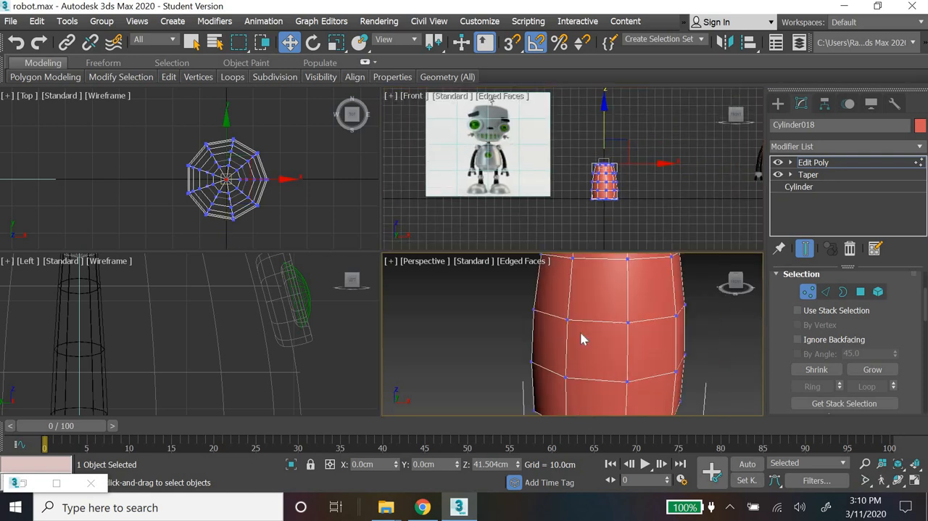
{"action": "middle_click_drag", "start_coordinate": [581, 333], "coordinate": [597, 262]}
{"action": "middle_click_drag", "start_coordinate": [602, 364], "coordinate": [607, 267]}
{"action": "scroll", "coordinate": [606, 354], "scroll_direction": "up", "scroll_amount": 2}
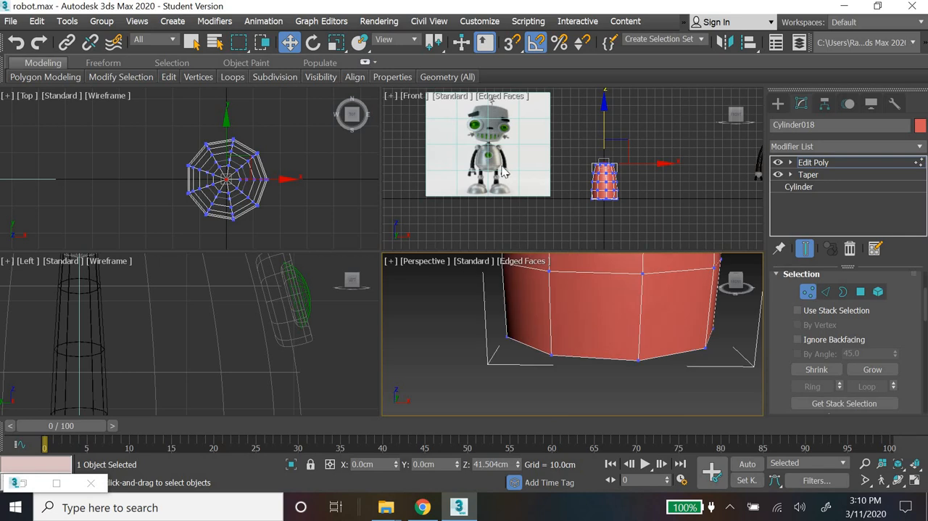
{"action": "scroll", "coordinate": [446, 175], "scroll_direction": "up", "scroll_amount": 8}
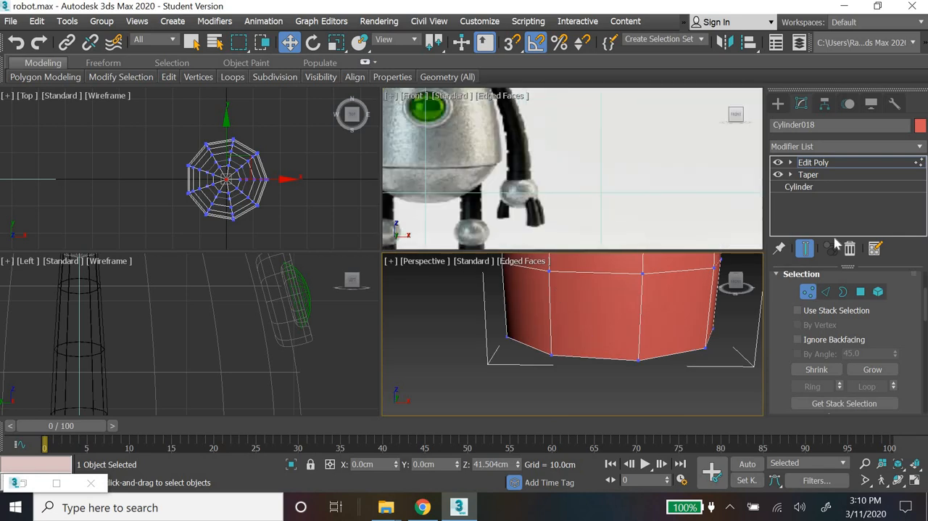
Step: Chamfer the edge loop around the body's bottom rim by 0.2 cm
{"action": "left_click", "coordinate": [826, 293]}
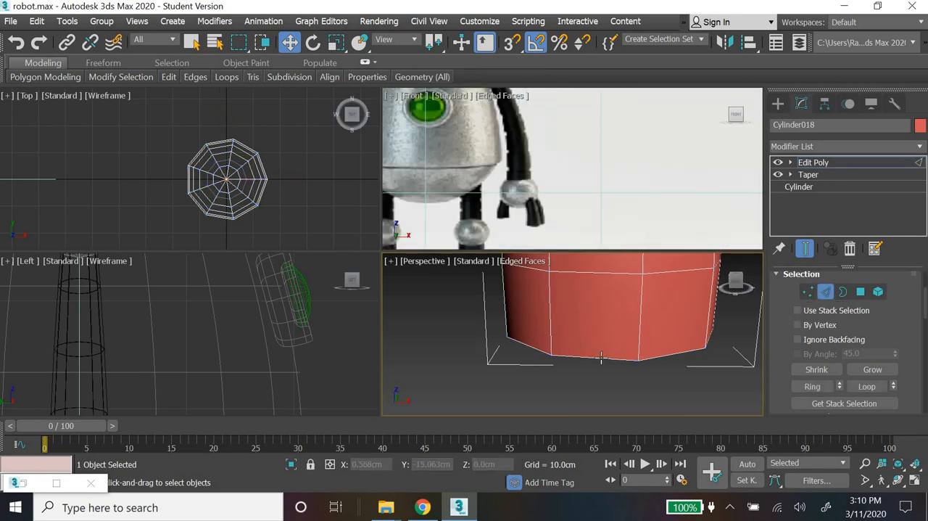
{"action": "left_click", "coordinate": [601, 357]}
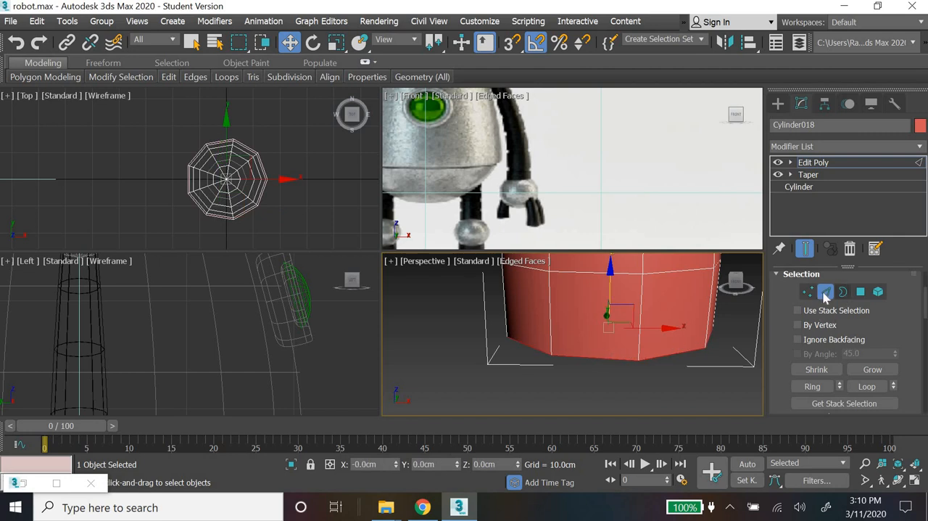
{"action": "left_click_drag", "start_coordinate": [902, 337], "coordinate": [902, 154]}
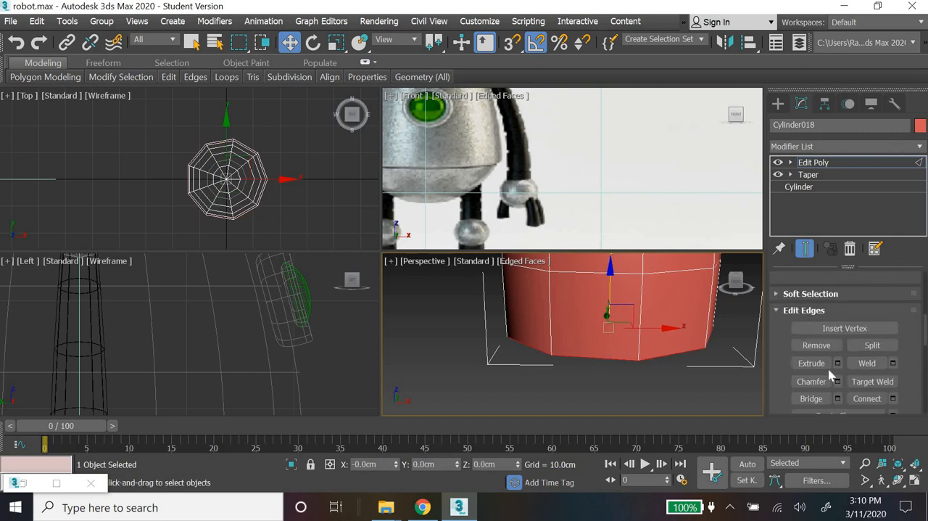
{"action": "scroll", "coordinate": [797, 336], "scroll_direction": "down", "scroll_amount": 2}
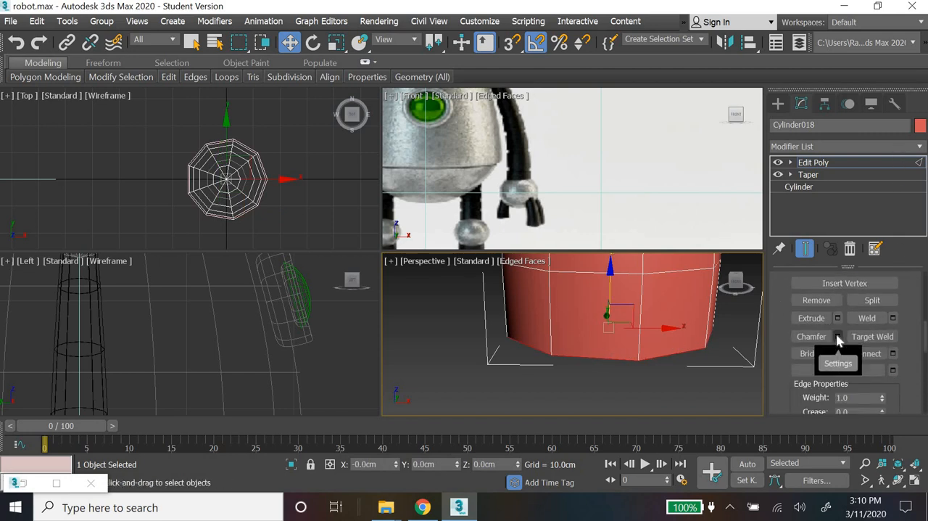
{"action": "left_click", "coordinate": [838, 336]}
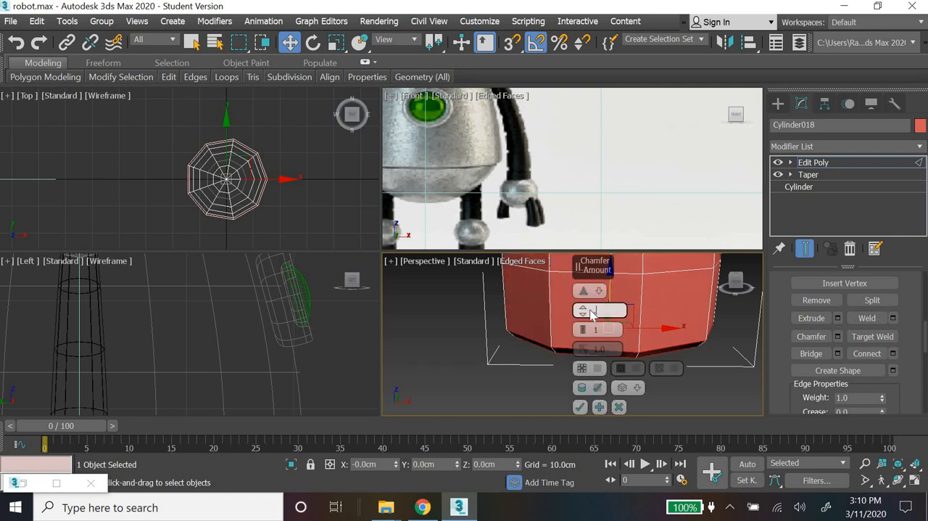
{"action": "type", "text": "0.2"}
{"action": "key", "text": "Return"}
{"action": "left_click", "coordinate": [584, 403]}
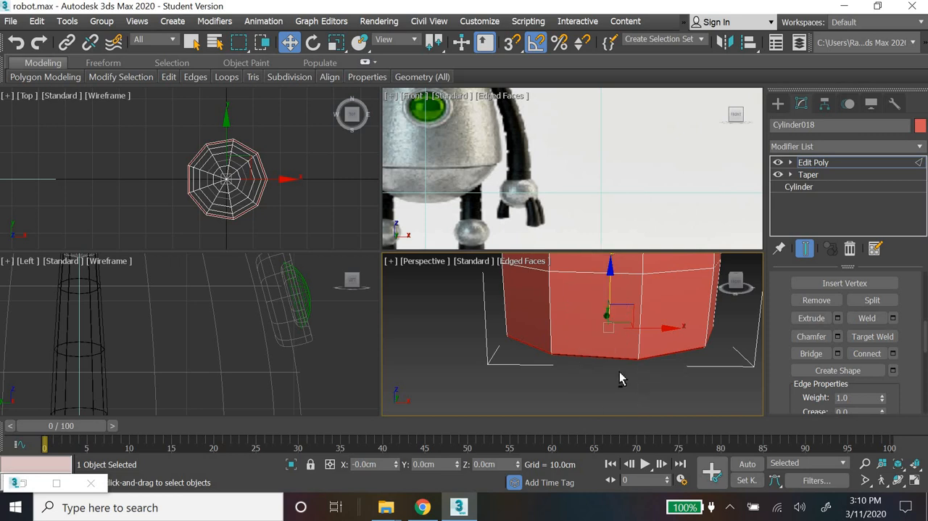
Step: Add a MeshSmooth modifier above the Edit Poly on the body, with 2 iterations
{"action": "middle_click_drag", "start_coordinate": [617, 377], "coordinate": [746, 306], "text": "alt"}
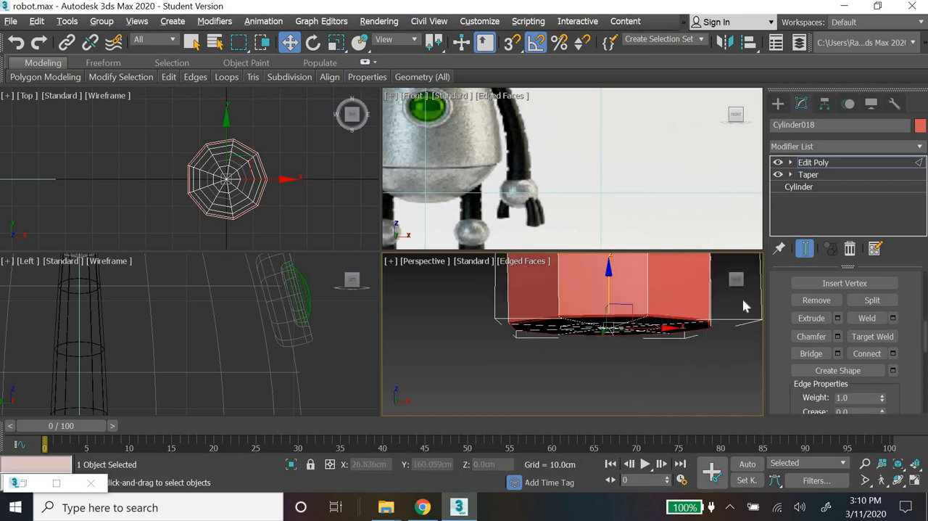
{"action": "left_click", "coordinate": [847, 147]}
{"action": "key", "text": "m"}
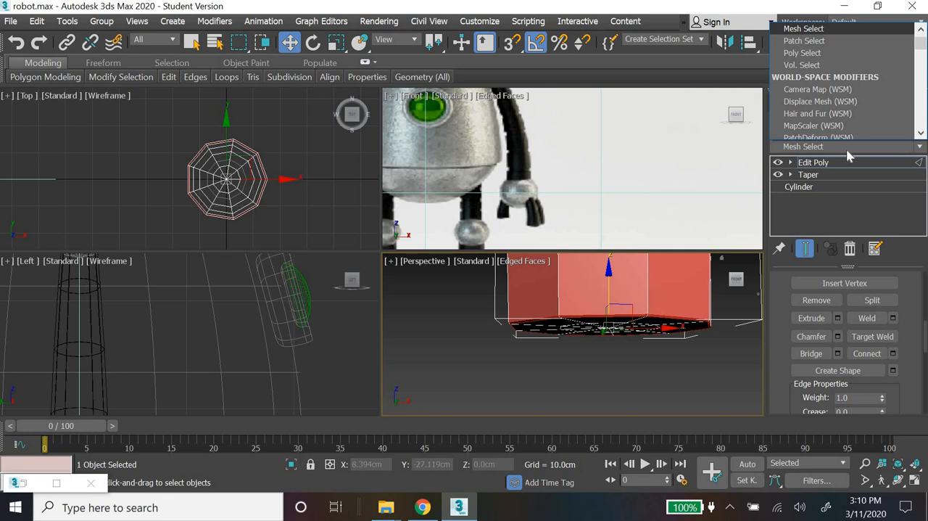
{"action": "key", "text": "Down"}
{"action": "key", "text": "Down"}
{"action": "key", "text": "Down"}
{"action": "key", "text": "Down"}
{"action": "key", "text": "Down"}
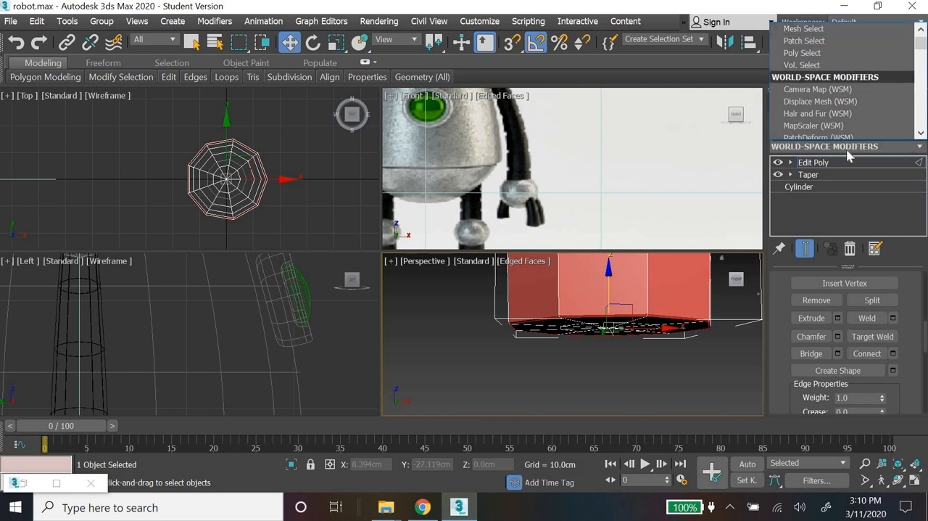
{"action": "key", "text": "m"}
{"action": "key", "text": "m"}
{"action": "key", "text": "m"}
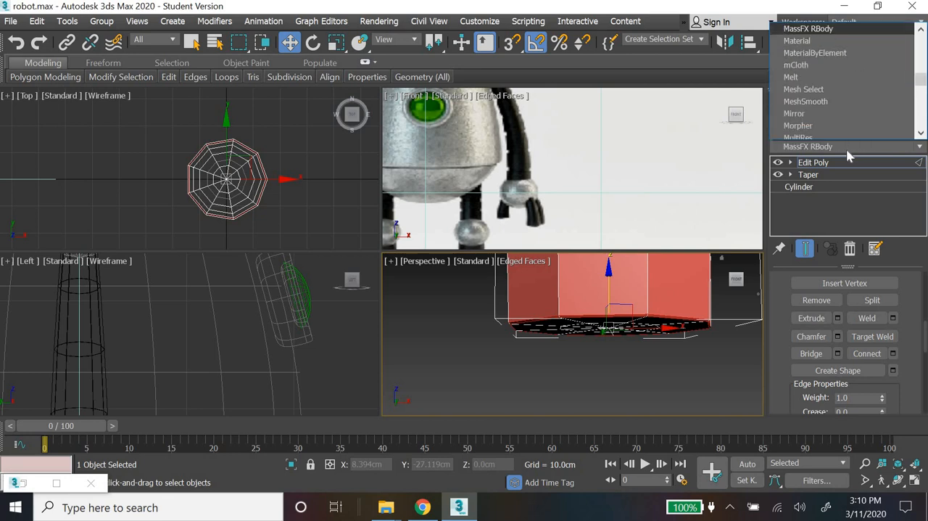
{"action": "key", "text": "m"}
{"action": "key", "text": "m"}
{"action": "key", "text": "m"}
{"action": "key", "text": "m"}
{"action": "key", "text": "m"}
{"action": "key", "text": "m"}
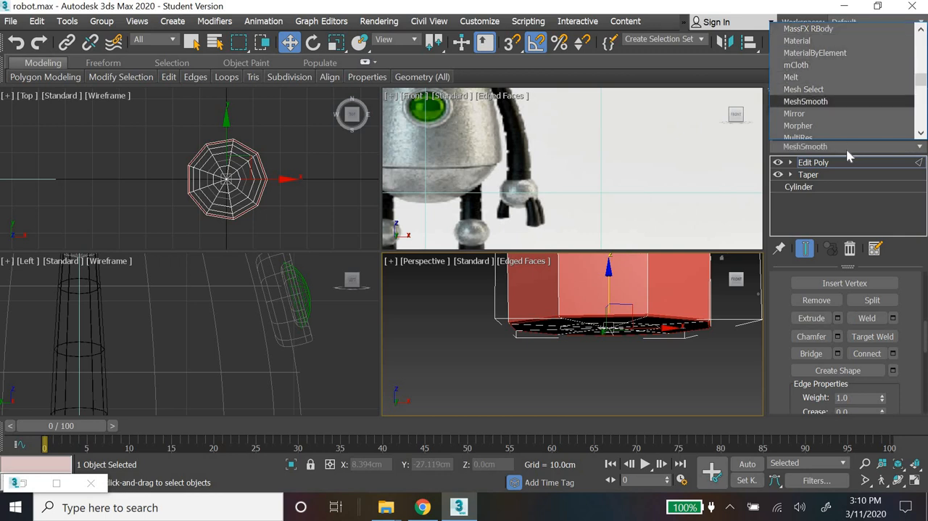
{"action": "key", "text": "Return"}
{"action": "scroll", "coordinate": [914, 413], "scroll_direction": "up", "scroll_amount": 3}
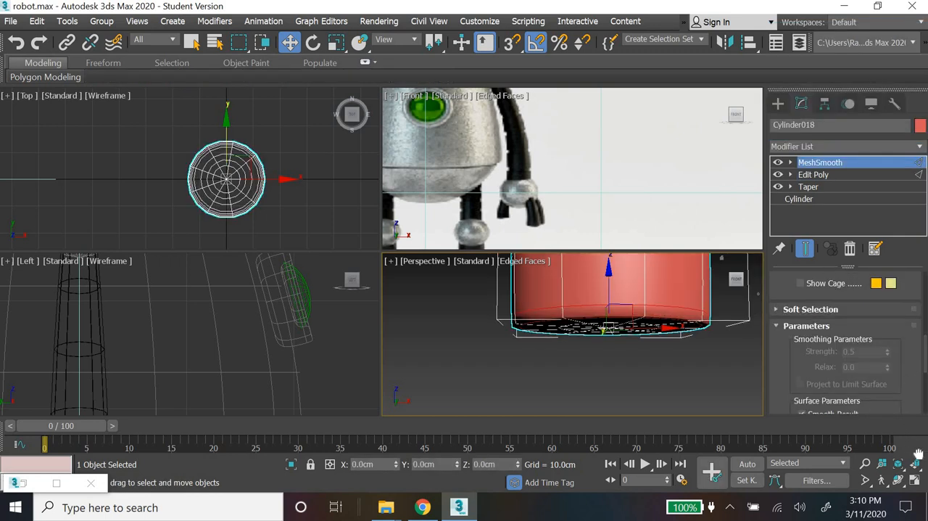
{"action": "scroll", "coordinate": [893, 330], "scroll_direction": "up", "scroll_amount": 3}
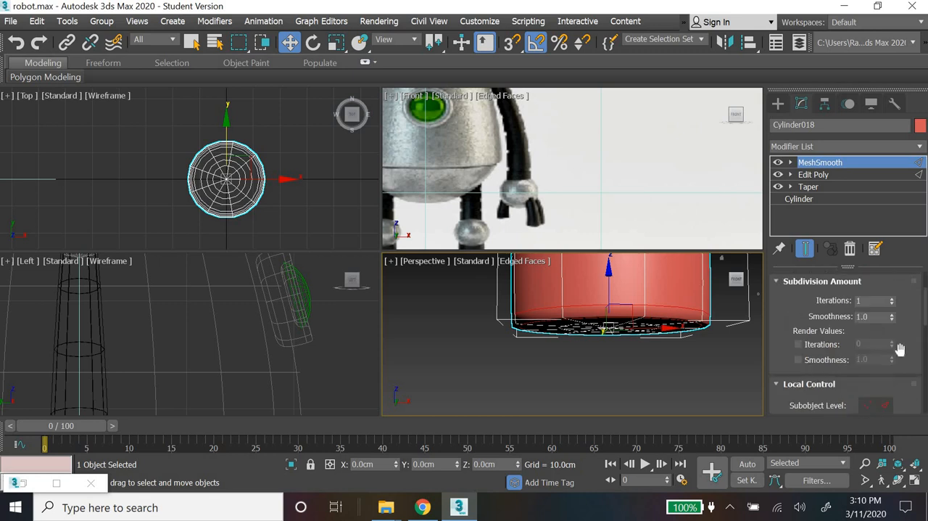
Step: Compare the smoothed body's proportions with the reference robot in an enlarged Perspective view
{"action": "left_click", "coordinate": [642, 354]}
{"action": "scroll", "coordinate": [643, 354], "scroll_direction": "down", "scroll_amount": 5}
{"action": "scroll", "coordinate": [654, 392], "scroll_direction": "down", "scroll_amount": 2}
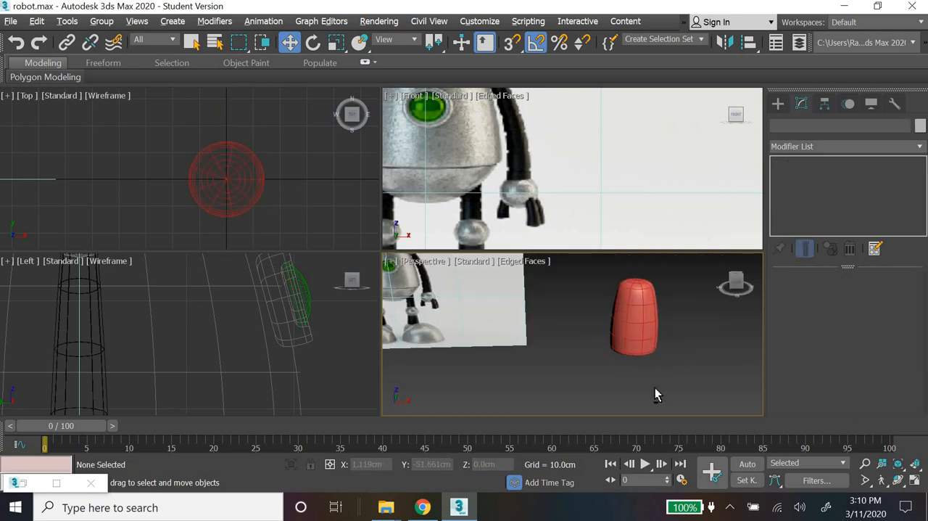
{"action": "scroll", "coordinate": [649, 367], "scroll_direction": "down", "scroll_amount": 2}
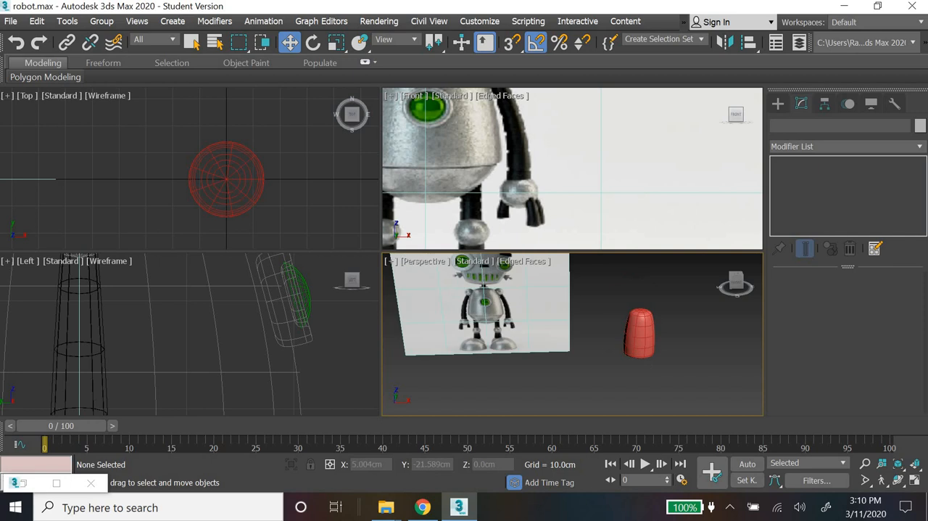
{"action": "left_click", "coordinate": [917, 480]}
{"action": "mouse_move", "coordinate": [620, 374]}
{"action": "middle_mouse_down"}
{"action": "mouse_move", "coordinate": [653, 395]}
{"action": "mouse_move", "coordinate": [630, 373]}
{"action": "middle_mouse_up"}
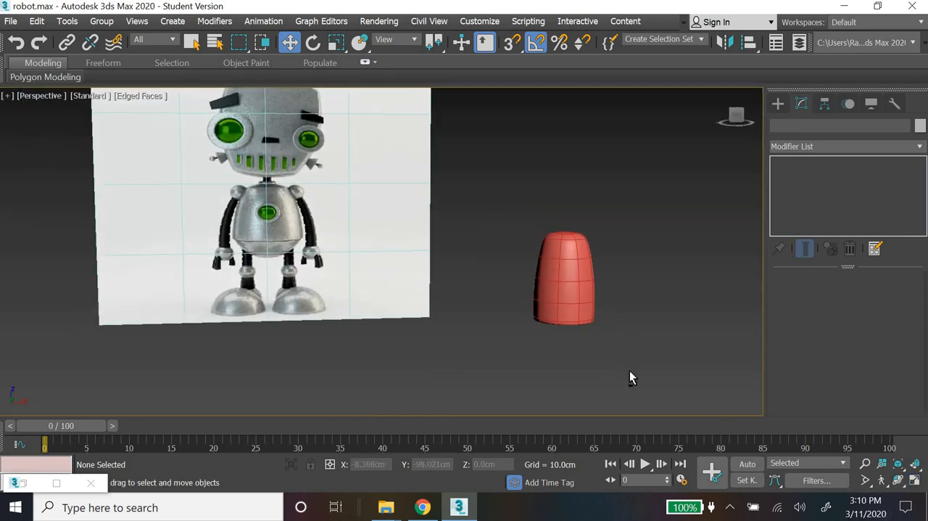
{"action": "scroll", "coordinate": [629, 373], "scroll_direction": "up", "scroll_amount": 2}
Step: Widen the body by setting its base cylinder's radius to 20 cm, after trying 25 cm
{"action": "left_click", "coordinate": [564, 271]}
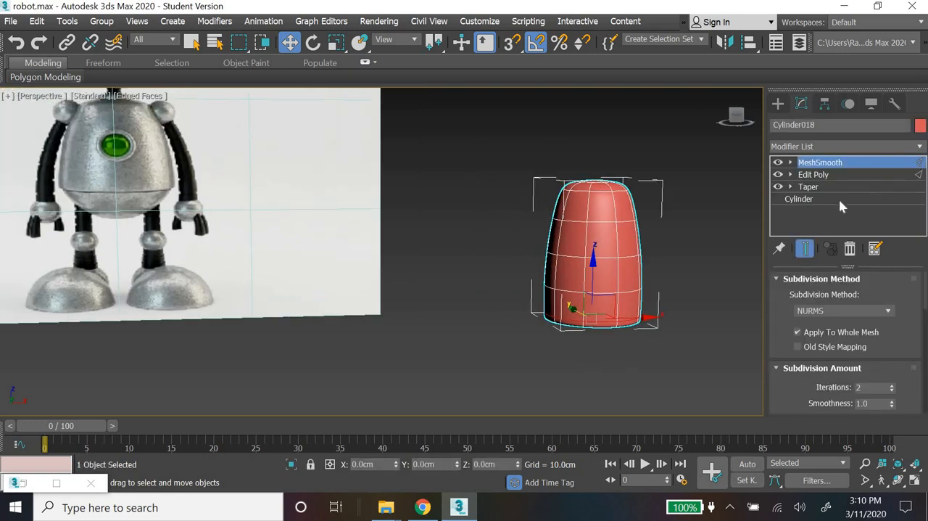
{"action": "left_click", "coordinate": [839, 199]}
{"action": "key", "text": "Return"}
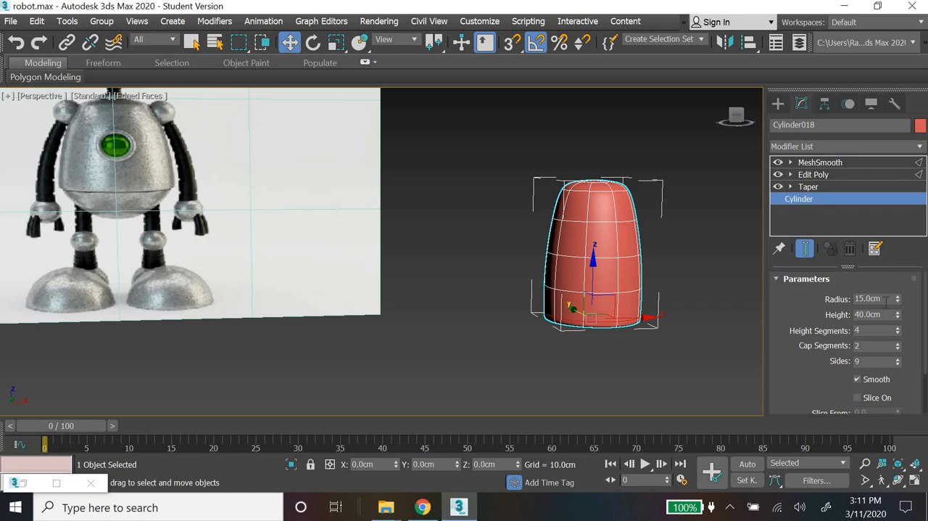
{"action": "type", "text": "25"}
{"action": "key", "text": "Return"}
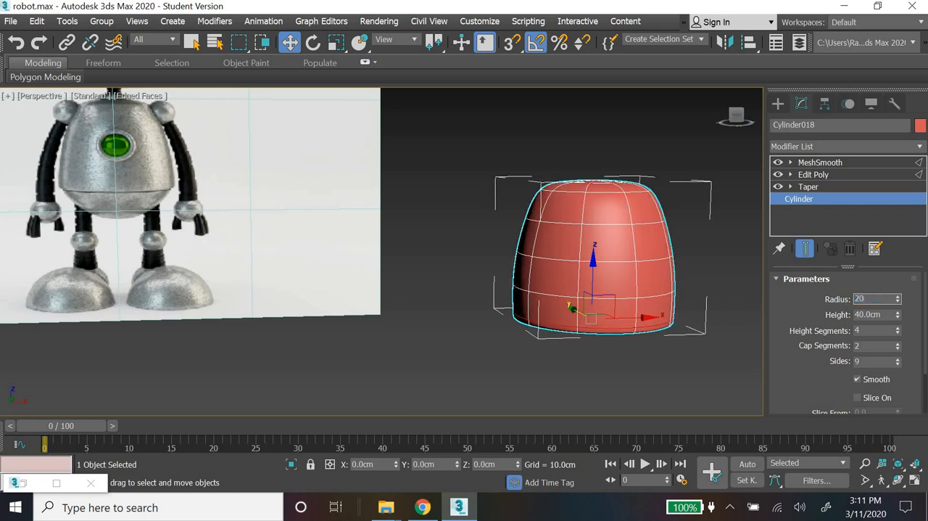
{"action": "key", "text": "Return"}
{"action": "left_click", "coordinate": [489, 348]}
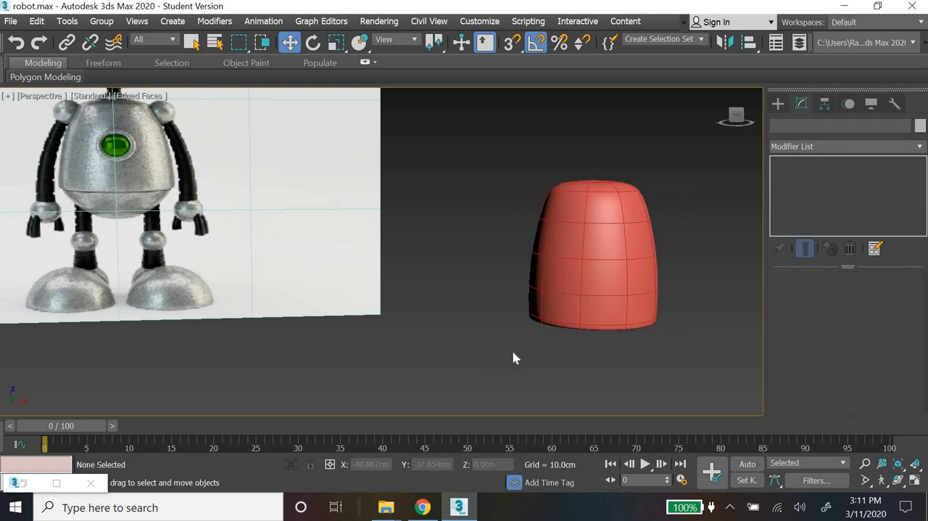
{"action": "scroll", "coordinate": [570, 356], "scroll_direction": "down", "scroll_amount": 3}
{"action": "left_click", "coordinate": [594, 330]}
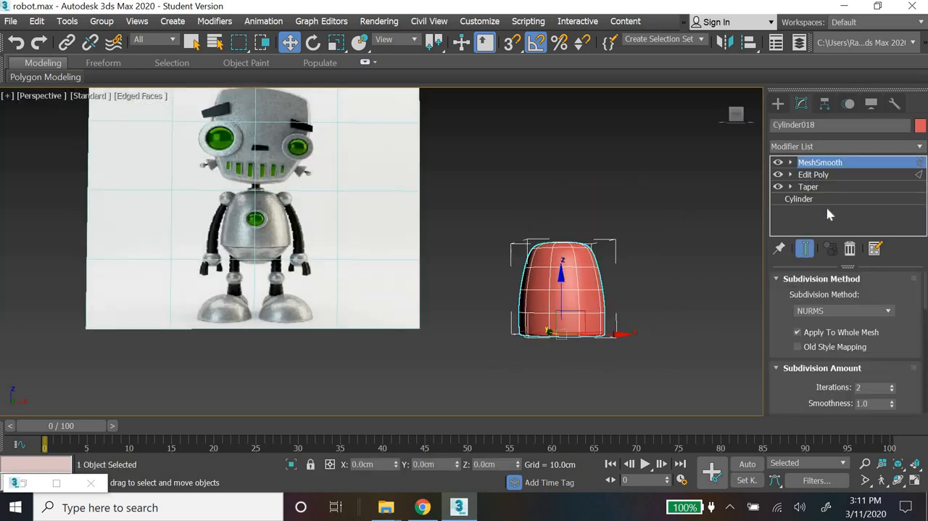
Step: Create a sphere with a radius of about 18.5 cm in the Top view, centered on the body
{"action": "left_click", "coordinate": [778, 104]}
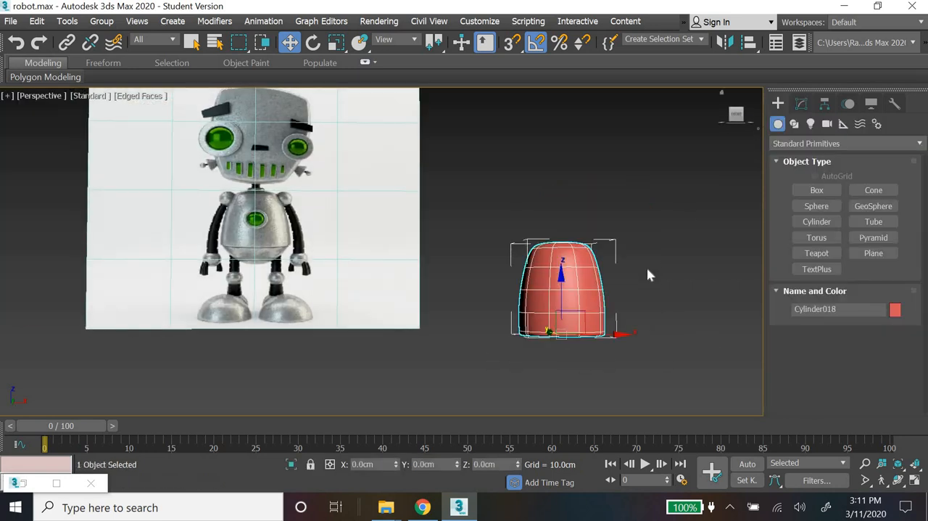
{"action": "left_click", "coordinate": [524, 350]}
{"action": "middle_click_drag", "start_coordinate": [524, 350], "coordinate": [430, 359]}
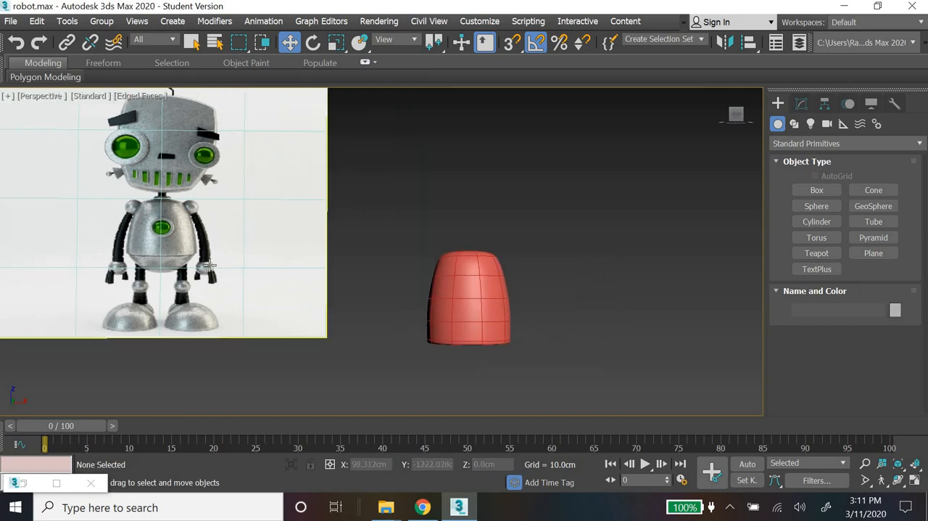
{"action": "left_click", "coordinate": [817, 206]}
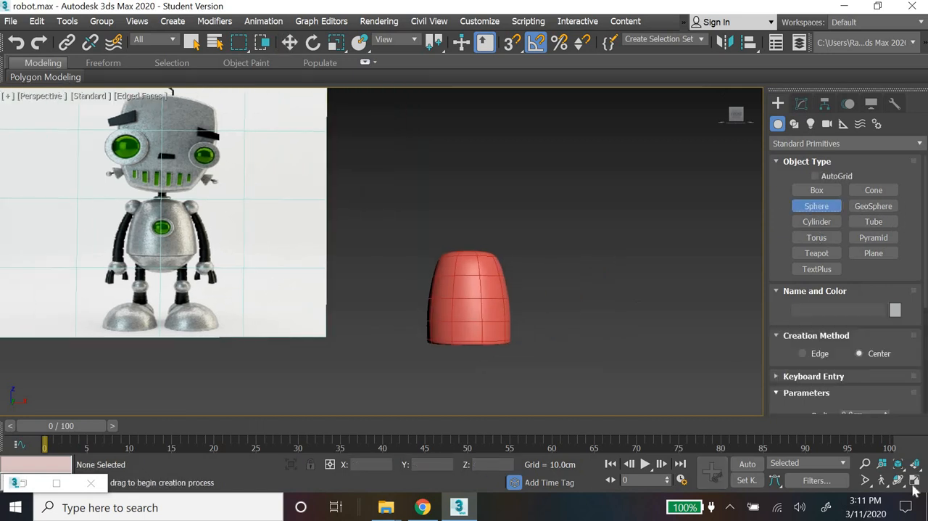
{"action": "left_click", "coordinate": [915, 481]}
{"action": "scroll", "coordinate": [217, 157], "scroll_direction": "up", "scroll_amount": 4}
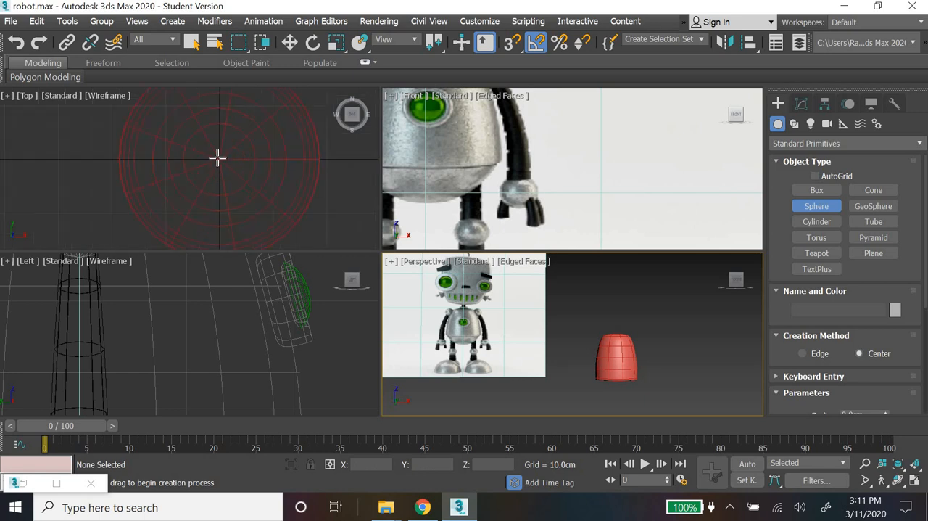
{"action": "left_click_drag", "start_coordinate": [218, 158], "coordinate": [287, 220]}
Step: Move the sphere to the world origin, with X, Y and Z all at 0 cm
{"action": "left_click", "coordinate": [289, 42]}
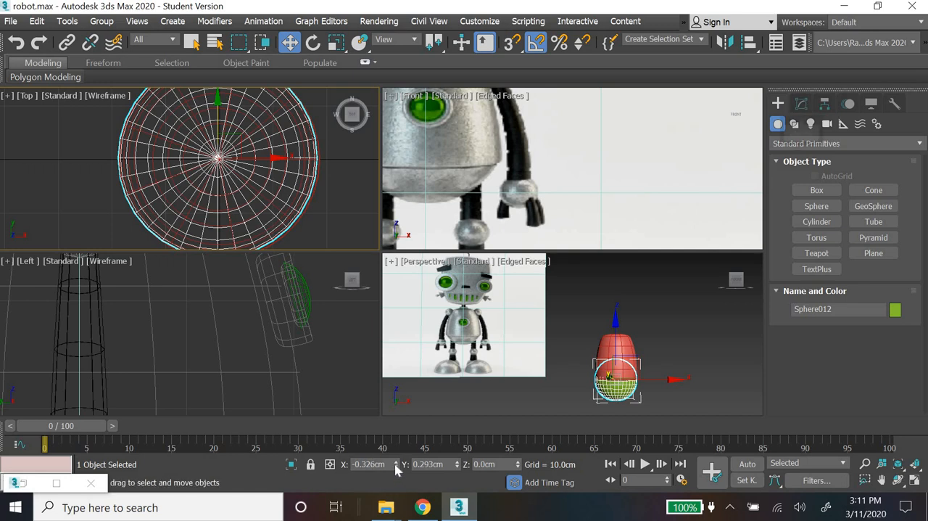
{"action": "right_click", "coordinate": [396, 465]}
{"action": "right_click", "coordinate": [457, 464]}
{"action": "right_click", "coordinate": [518, 464]}
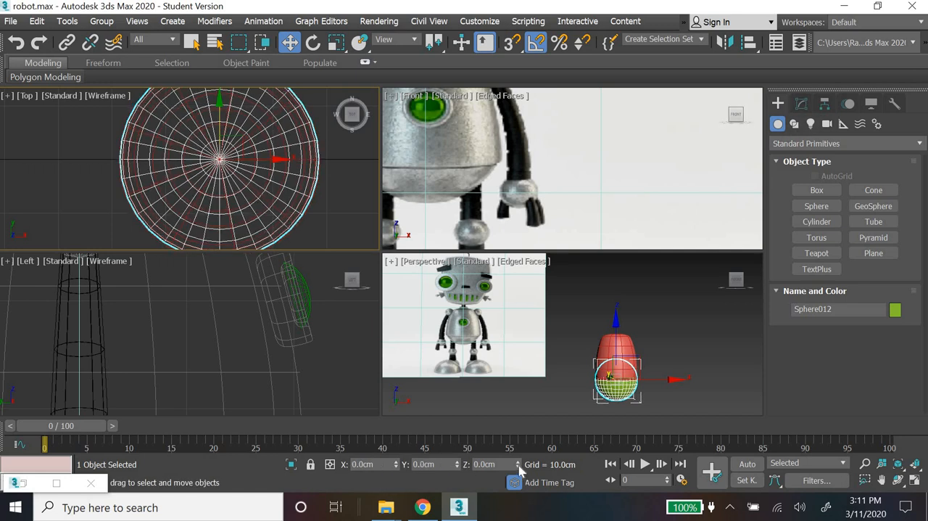
Step: Set the sphere's segments to 9
{"action": "left_click", "coordinate": [802, 105]}
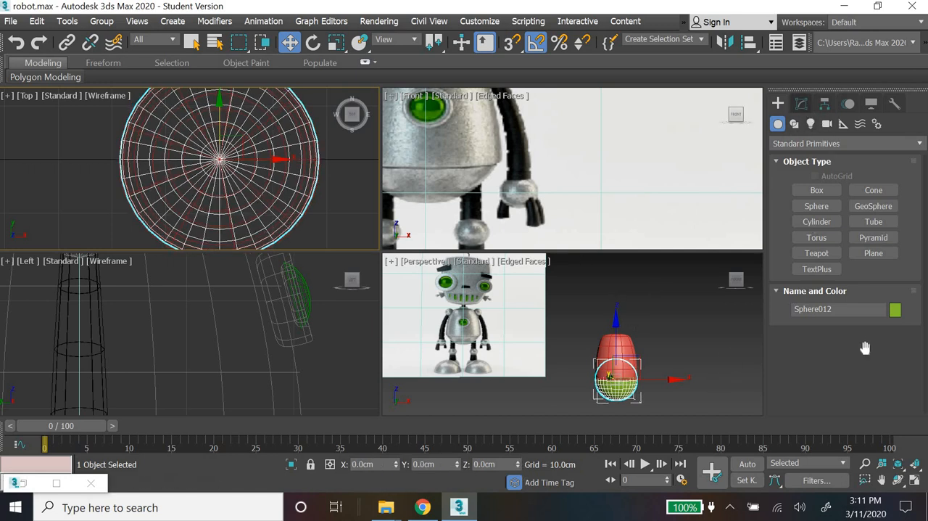
{"action": "double_click", "coordinate": [850, 316]}
{"action": "type", "text": "9"}
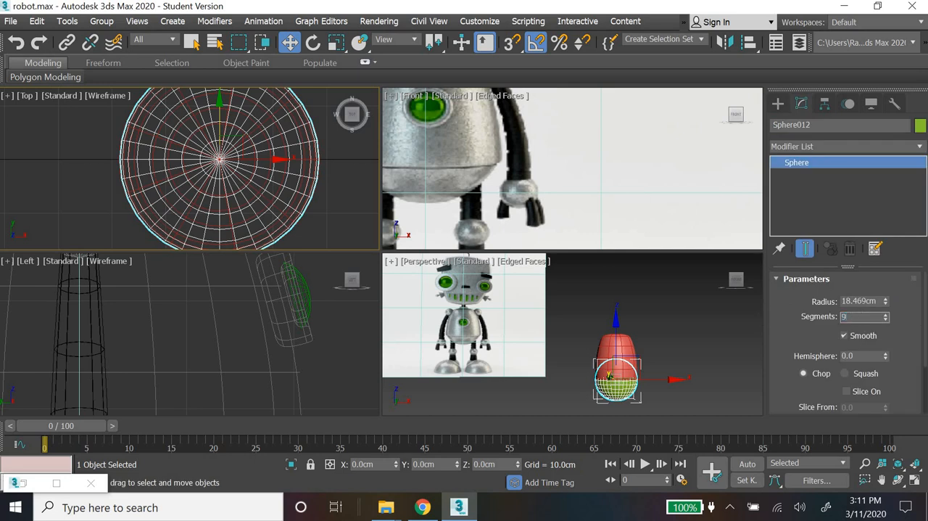
{"action": "key", "text": "Return"}
{"action": "scroll", "coordinate": [635, 375], "scroll_direction": "up", "scroll_amount": 2}
{"action": "middle_click_drag", "start_coordinate": [636, 374], "coordinate": [695, 344]}
{"action": "scroll", "coordinate": [695, 344], "scroll_direction": "down", "scroll_amount": 1}
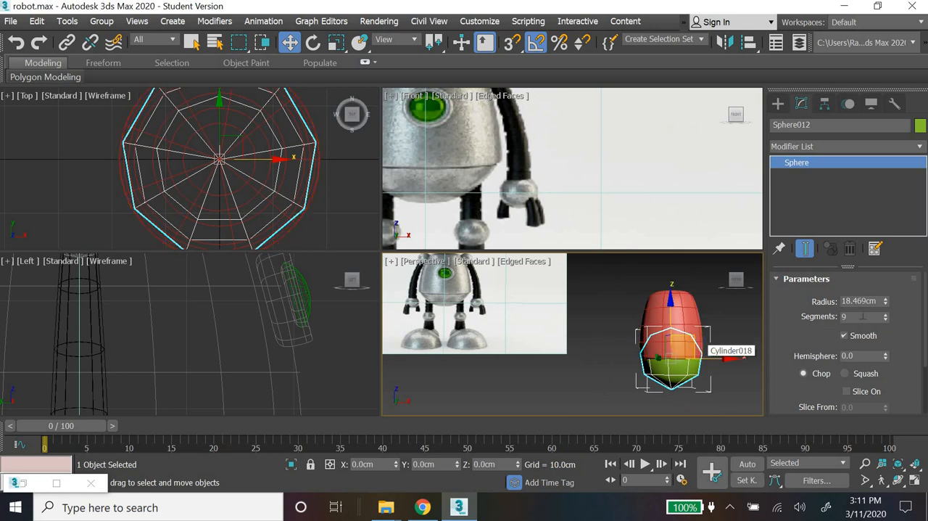
Step: Set the sphere's radius to 18 cm and its segments to 12
{"action": "double_click", "coordinate": [860, 301]}
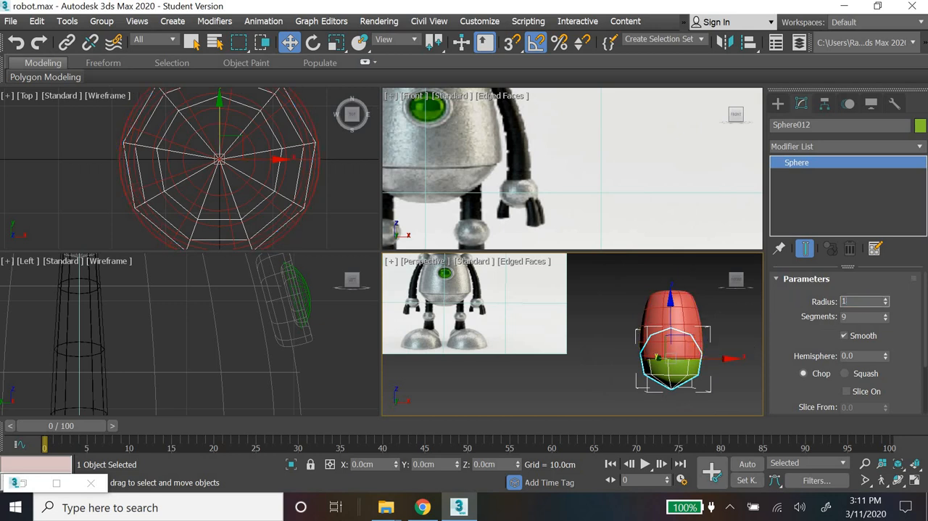
{"action": "key", "text": "Return"}
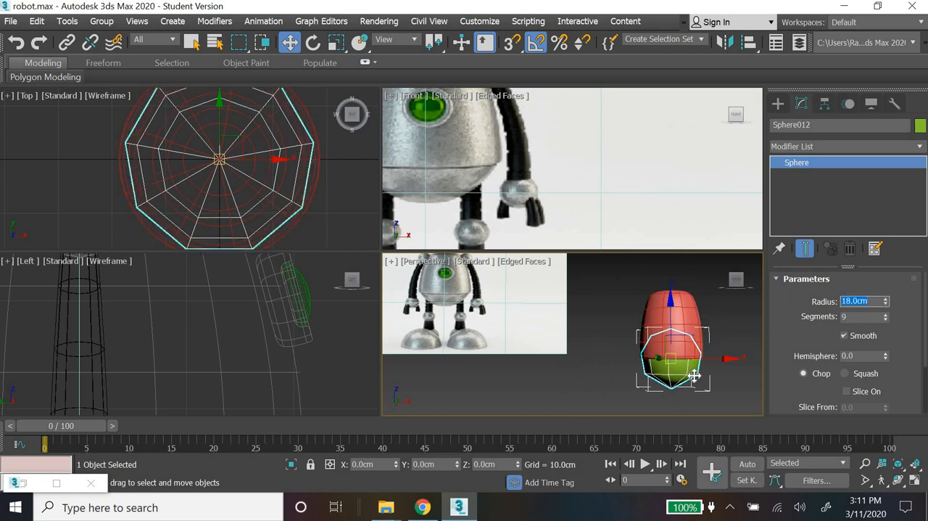
{"action": "scroll", "coordinate": [694, 363], "scroll_direction": "up", "scroll_amount": 1}
{"action": "middle_click_drag", "start_coordinate": [698, 358], "coordinate": [696, 344]}
{"action": "left_click_drag", "start_coordinate": [858, 317], "coordinate": [795, 313]}
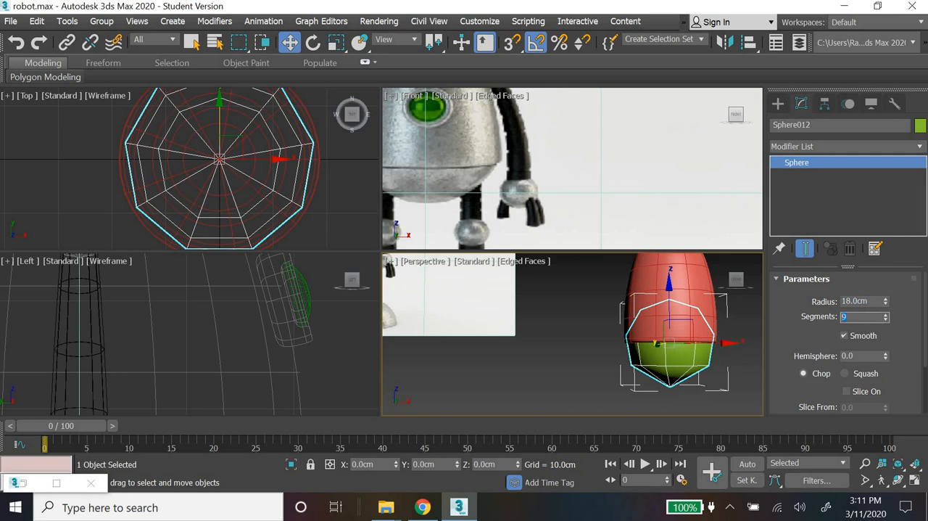
{"action": "type", "text": "12"}
{"action": "key", "text": "Return"}
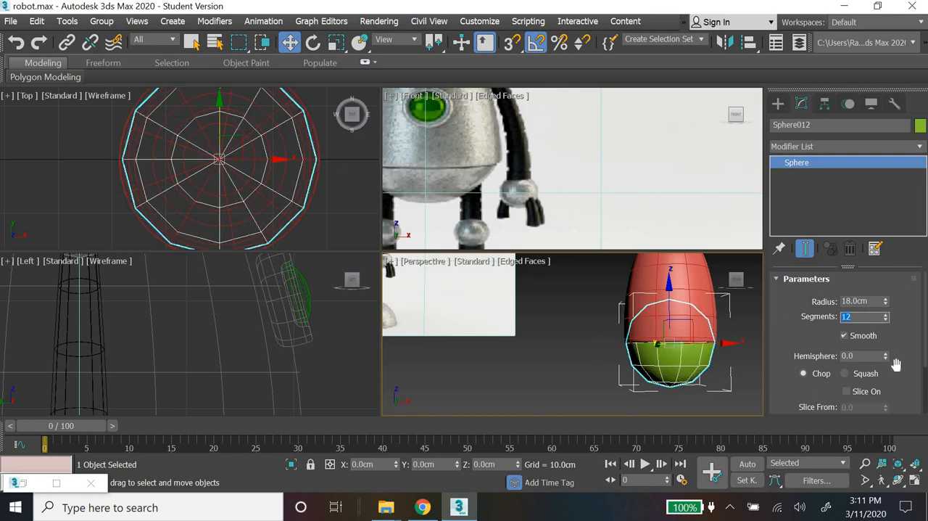
Step: Cut the sphere down to a cap by setting its Hemisphere value to 0.6
{"action": "left_click_drag", "start_coordinate": [886, 348], "coordinate": [885, 403]}
{"action": "left_click_drag", "start_coordinate": [888, 353], "coordinate": [892, 294]}
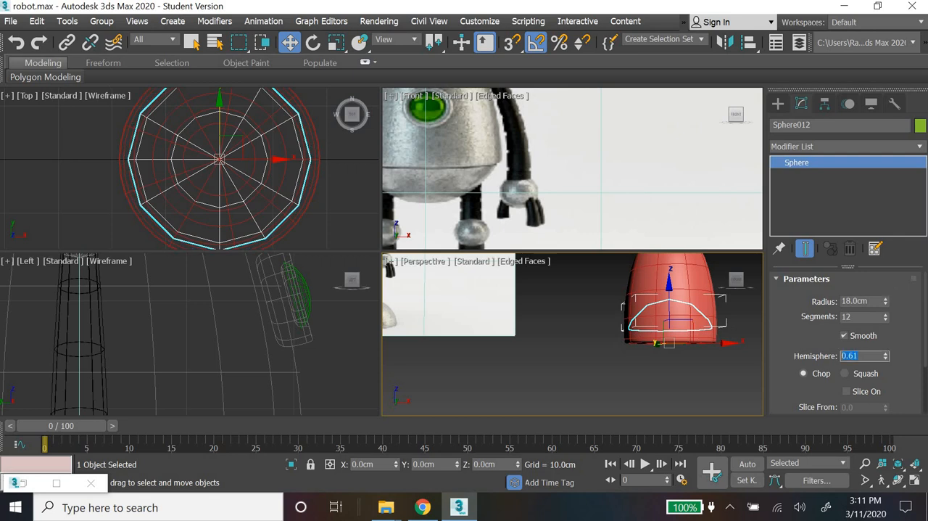
{"action": "type", "text": "0.6"}
{"action": "key", "text": "Return"}
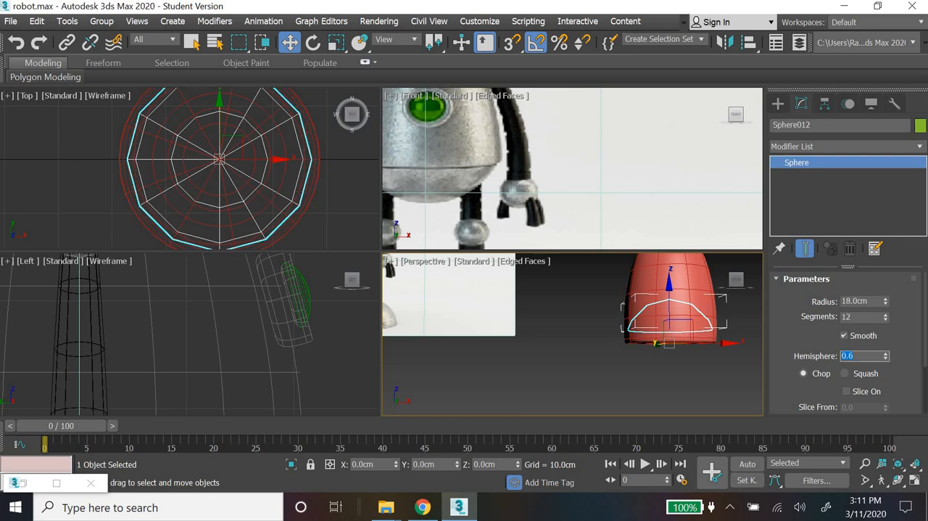
Step: Rotate the sphere cap 180° about the Y axis and raise it to about 5.4 cm in Z, against the body's bottom rim
{"action": "left_click", "coordinate": [312, 42]}
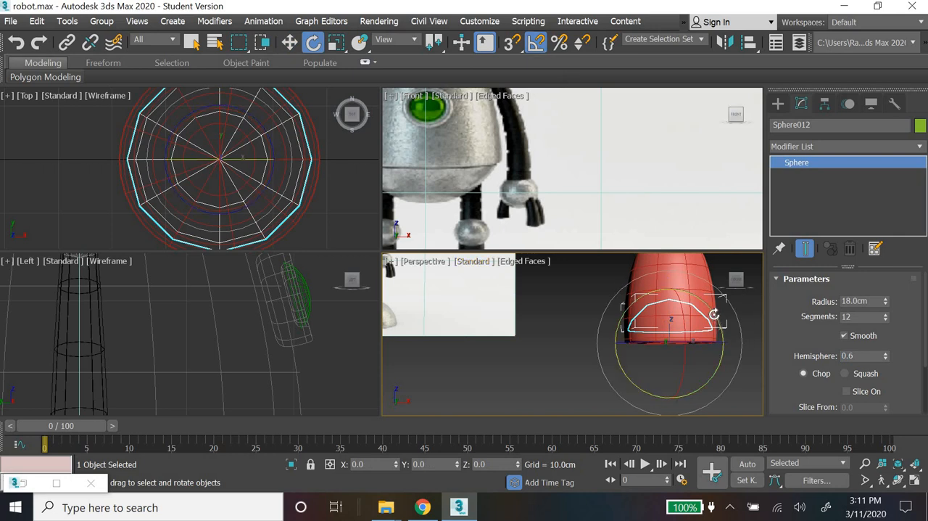
{"action": "left_click_drag", "start_coordinate": [727, 367], "coordinate": [733, 393]}
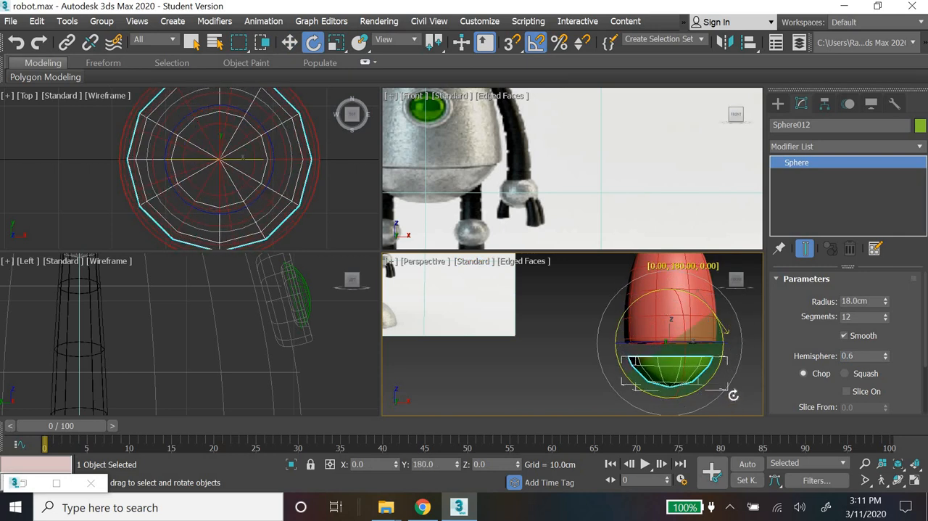
{"action": "left_click", "coordinate": [289, 42]}
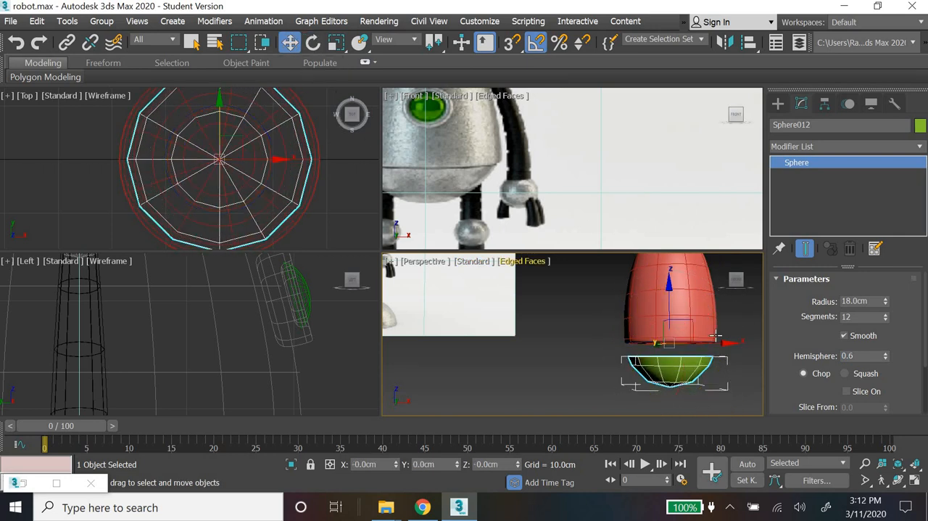
{"action": "left_click_drag", "start_coordinate": [668, 290], "coordinate": [667, 275]}
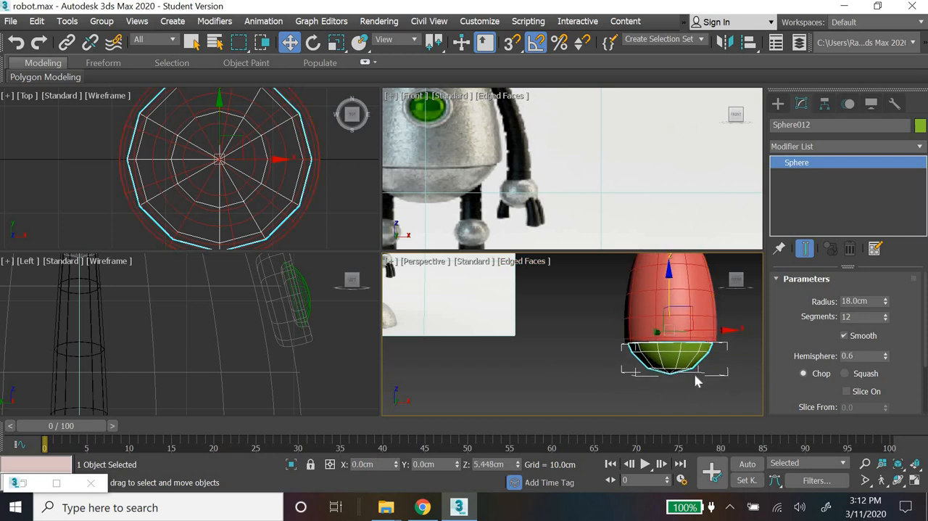
{"action": "key", "text": "z"}
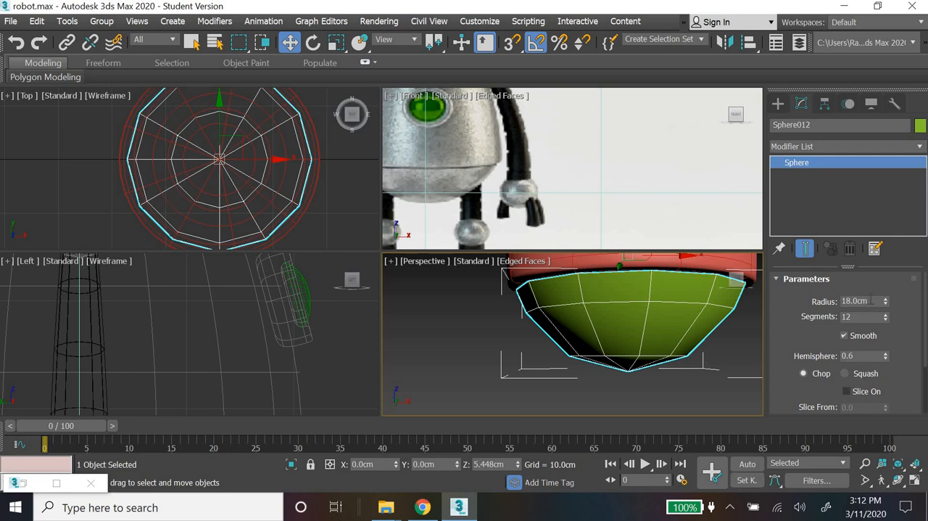
Step: Set the sphere cap's radius to 19 cm
{"action": "left_click_drag", "start_coordinate": [888, 305], "coordinate": [887, 303]}
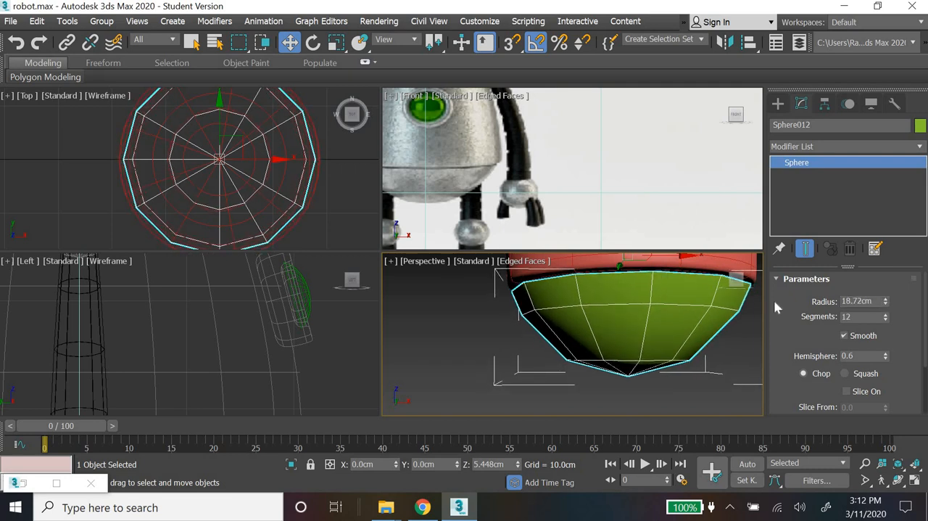
{"action": "double_click", "coordinate": [859, 301]}
{"action": "type", "text": "19"}
{"action": "key", "text": "Return"}
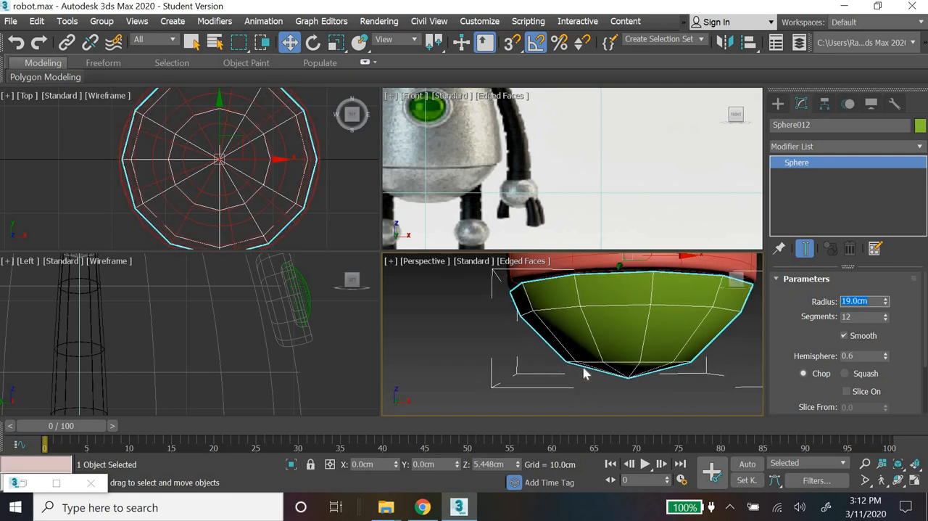
Step: Add a MeshSmooth modifier to the sphere cap and set its iterations to 2
{"action": "left_click", "coordinate": [850, 146]}
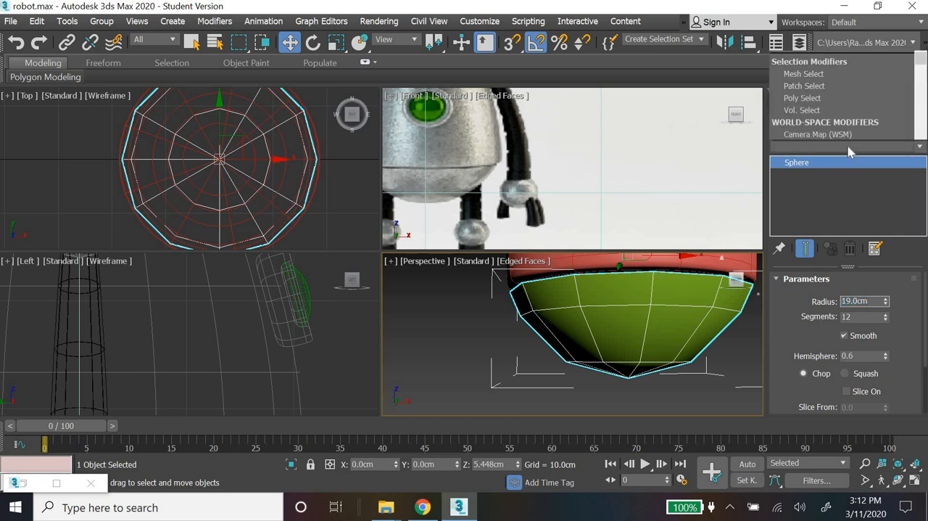
{"action": "key", "text": "m"}
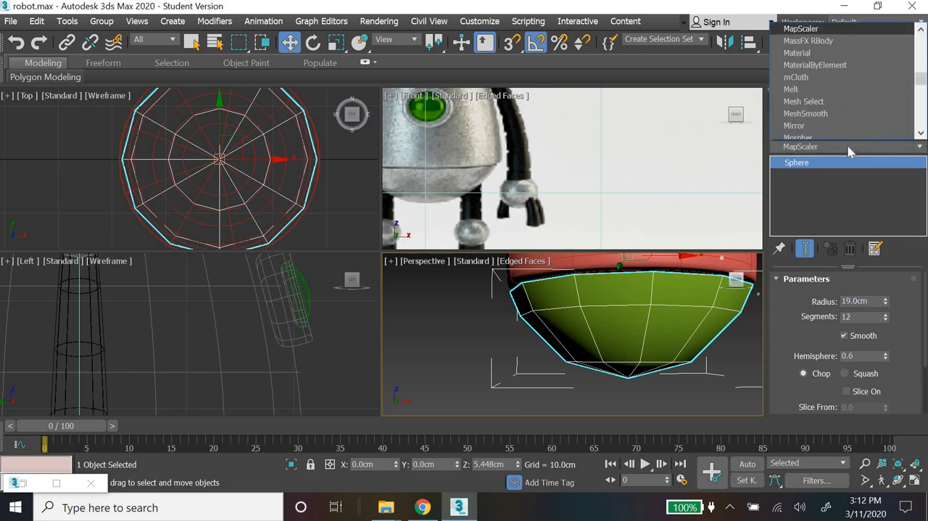
{"action": "key", "text": "Down"}
{"action": "key", "text": "Down"}
{"action": "key", "text": "Down"}
{"action": "key", "text": "Down"}
{"action": "key", "text": "Down"}
{"action": "key", "text": "Down"}
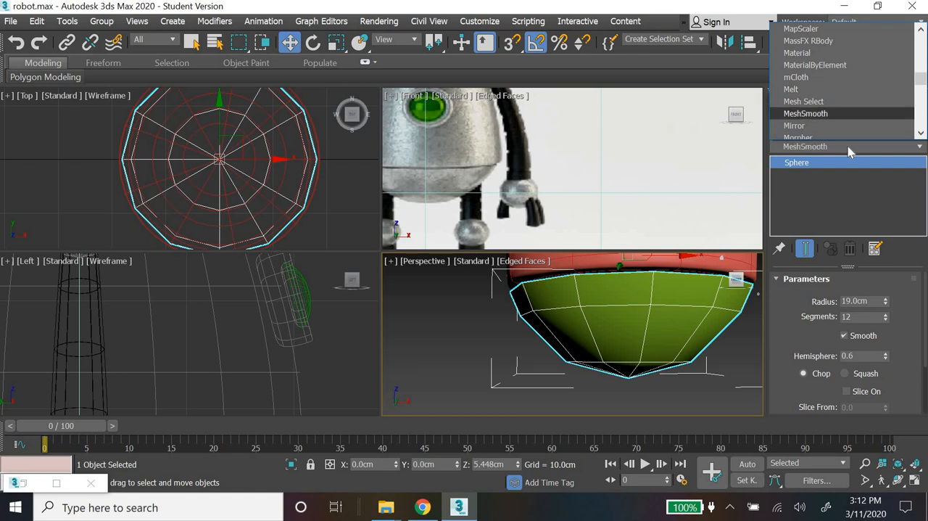
{"action": "key", "text": "Return"}
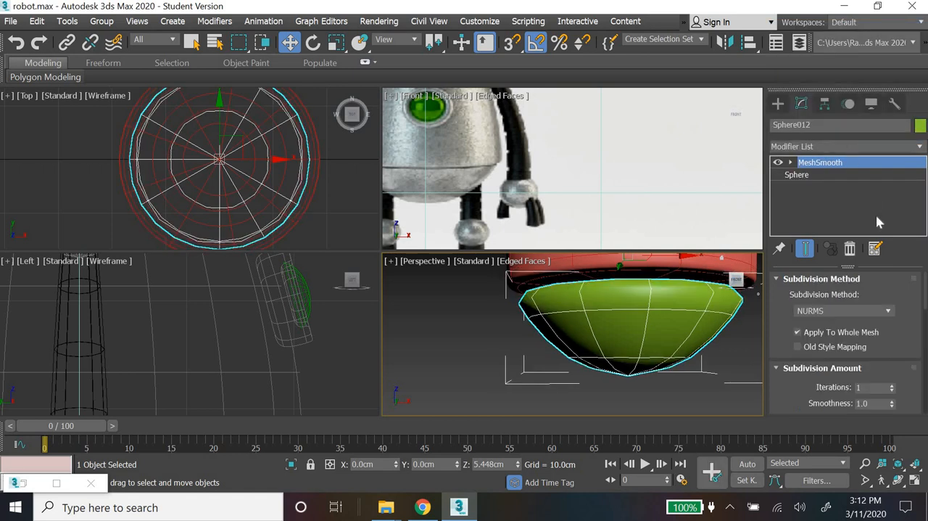
{"action": "left_click", "coordinate": [892, 390]}
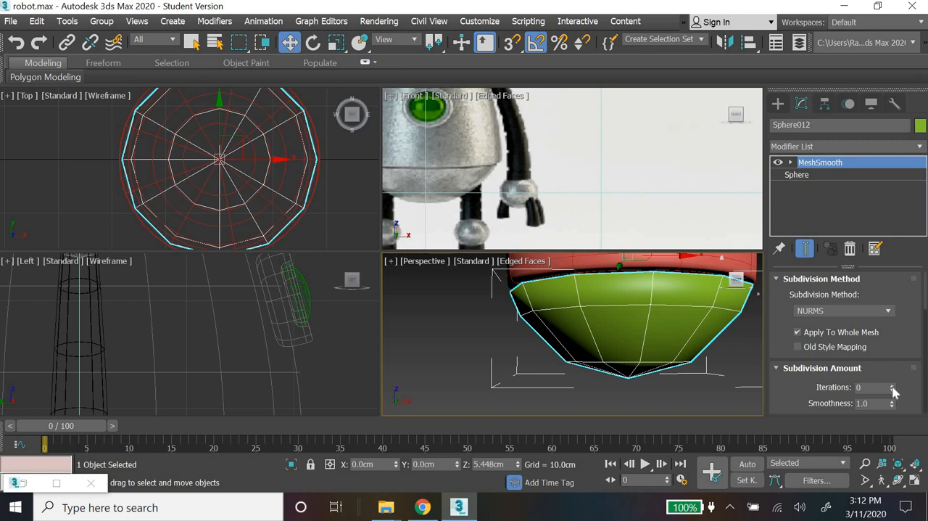
{"action": "double_click", "coordinate": [893, 386]}
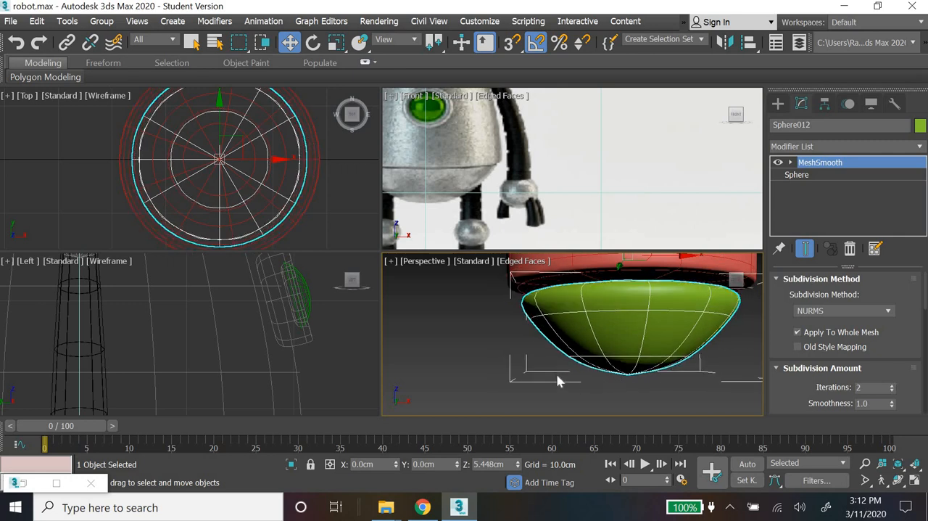
Step: Raise the base sphere's segments beneath MeshSmooth, trying 16 and settling on 18
{"action": "left_click", "coordinate": [805, 176]}
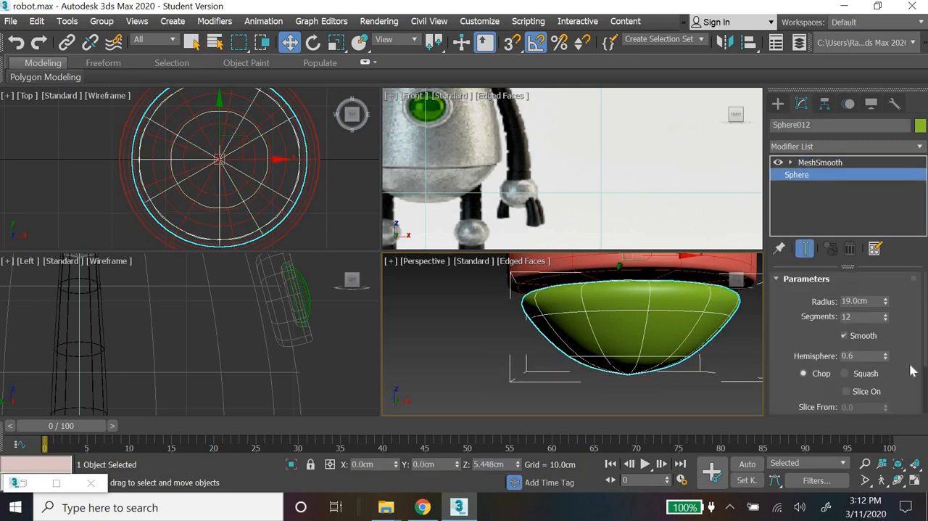
{"action": "left_click_drag", "start_coordinate": [855, 317], "coordinate": [791, 308]}
{"action": "type", "text": "16"}
{"action": "key", "text": "Return"}
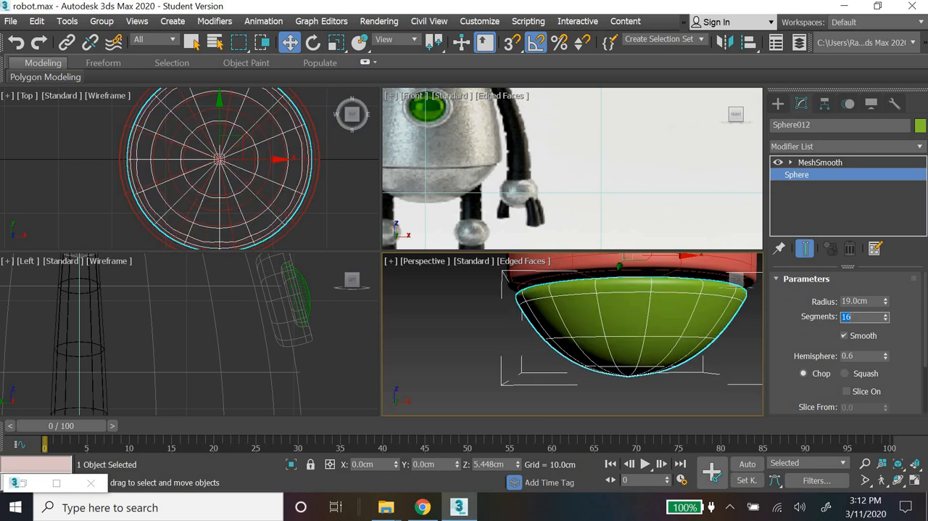
{"action": "key", "text": "Return"}
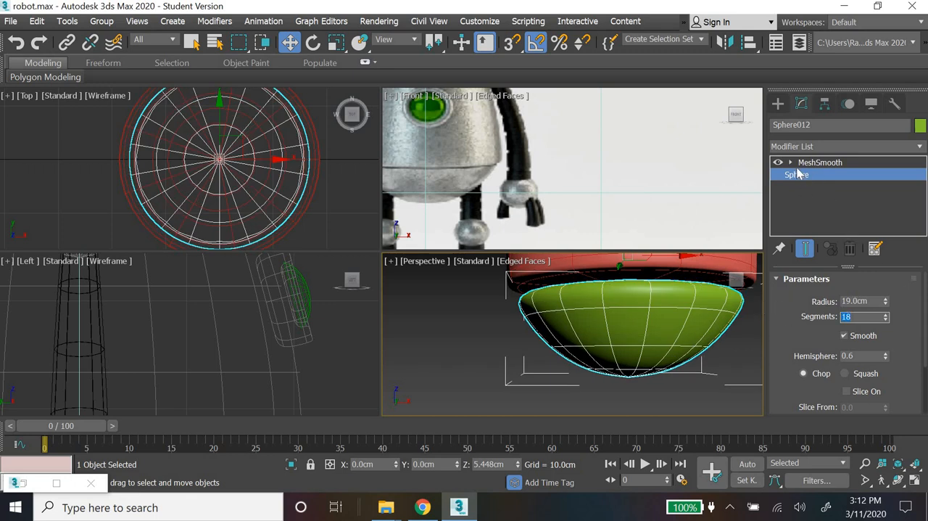
Step: Insert an Edit Poly modifier between the base sphere and MeshSmooth
{"action": "left_click", "coordinate": [918, 147]}
{"action": "key", "text": "e"}
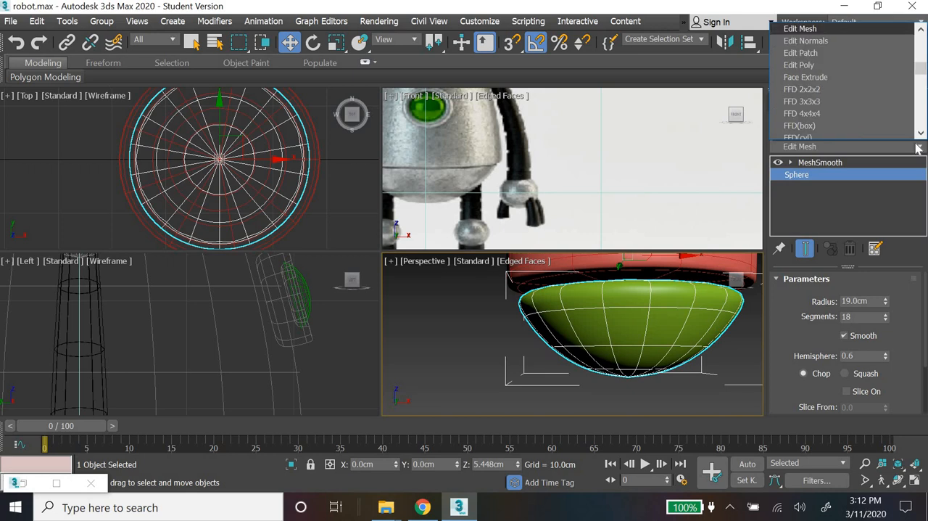
{"action": "key", "text": "Down"}
{"action": "key", "text": "Down"}
{"action": "key", "text": "Down"}
{"action": "key", "text": "Return"}
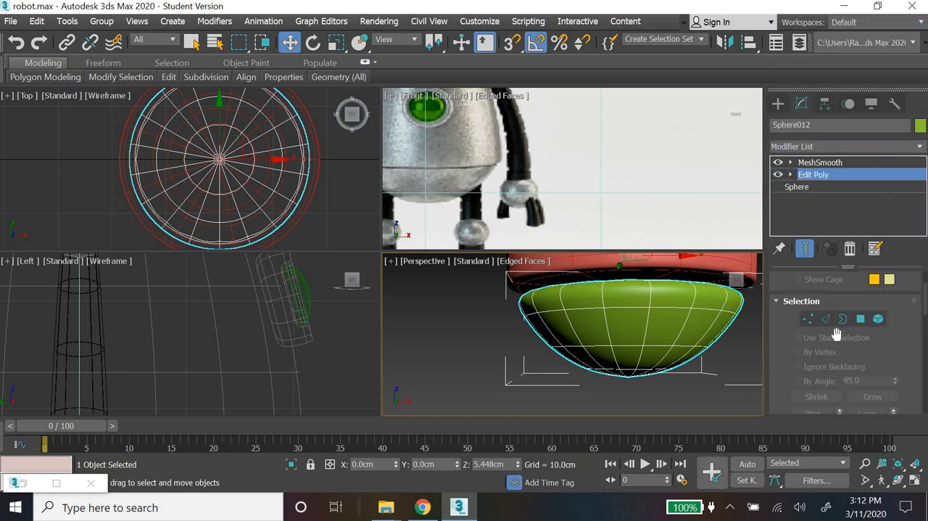
Step: Select the edge loop around the cap's upper rim and chamfer it by 0.2 cm
{"action": "left_click", "coordinate": [825, 319]}
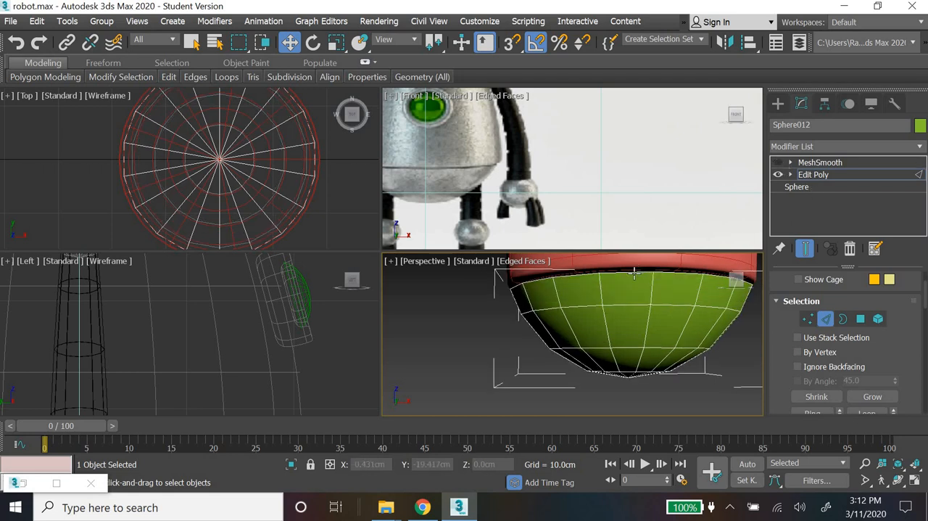
{"action": "double_click", "coordinate": [634, 272]}
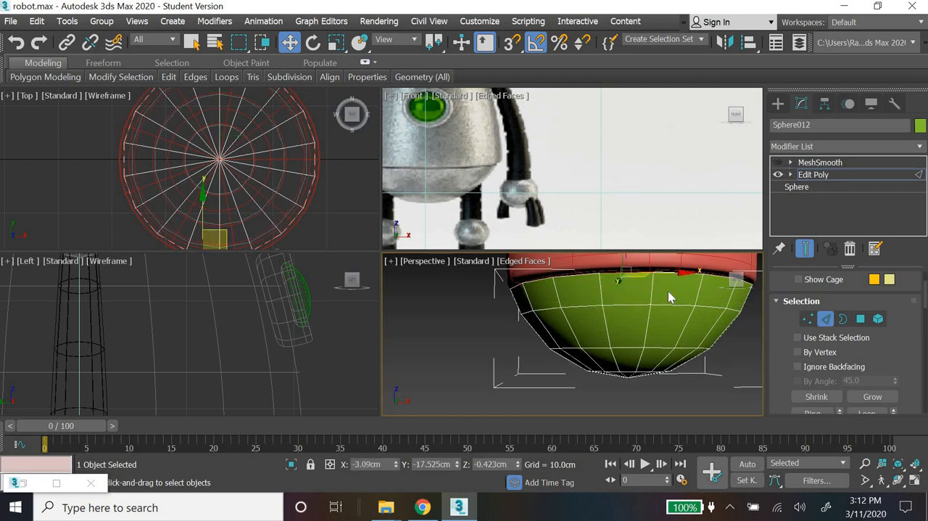
{"action": "scroll", "coordinate": [856, 326], "scroll_direction": "down", "scroll_amount": 6}
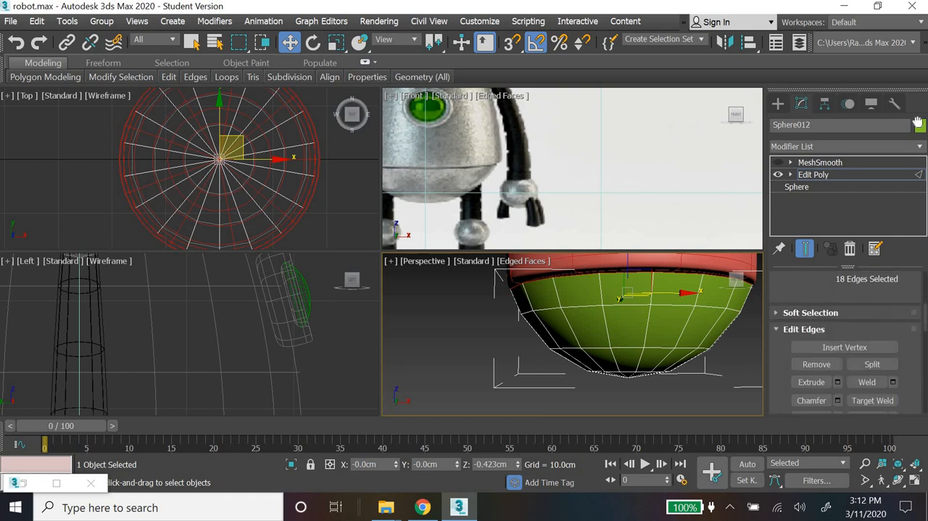
{"action": "left_click", "coordinate": [838, 356]}
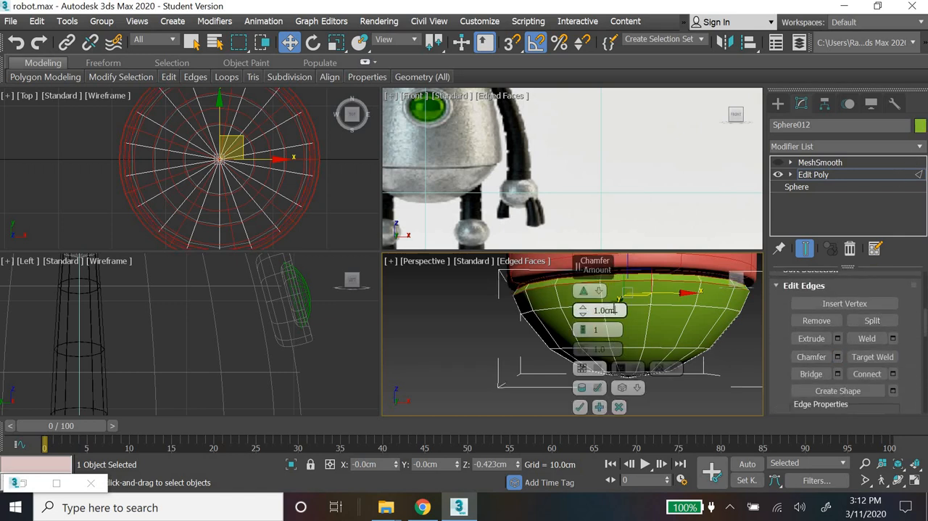
{"action": "double_click", "coordinate": [614, 310]}
{"action": "type", "text": "0.2"}
{"action": "key", "text": "Return"}
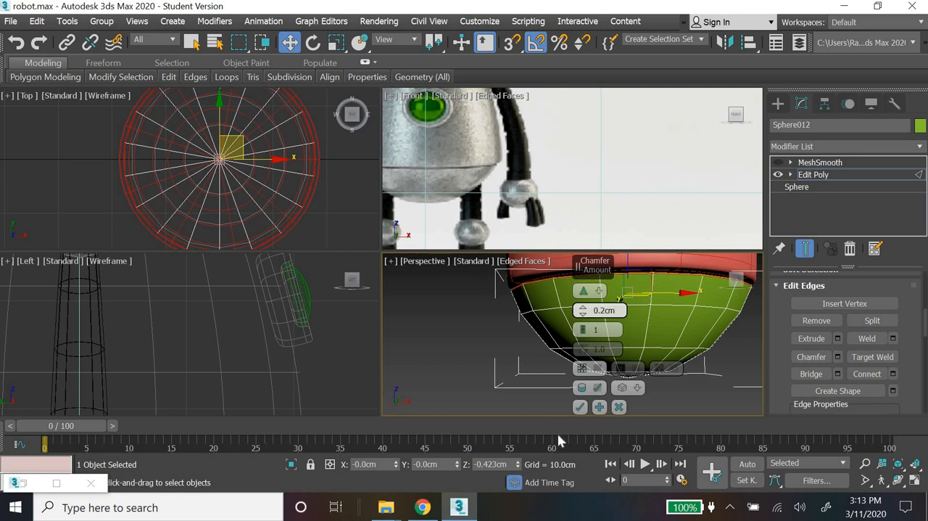
{"action": "left_click", "coordinate": [581, 408]}
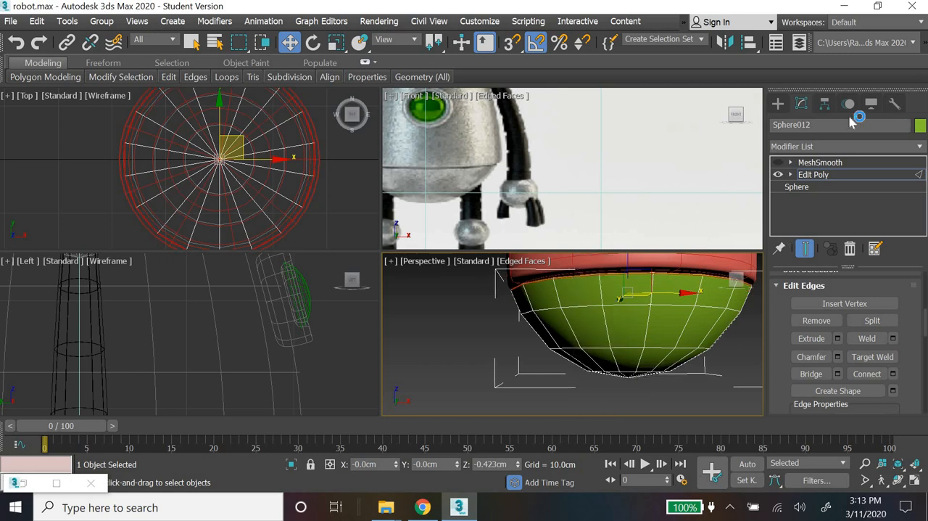
Step: Turn the cap's MeshSmooth display back on, leave modifier editing and deselect the cap
{"action": "left_click", "coordinate": [778, 162]}
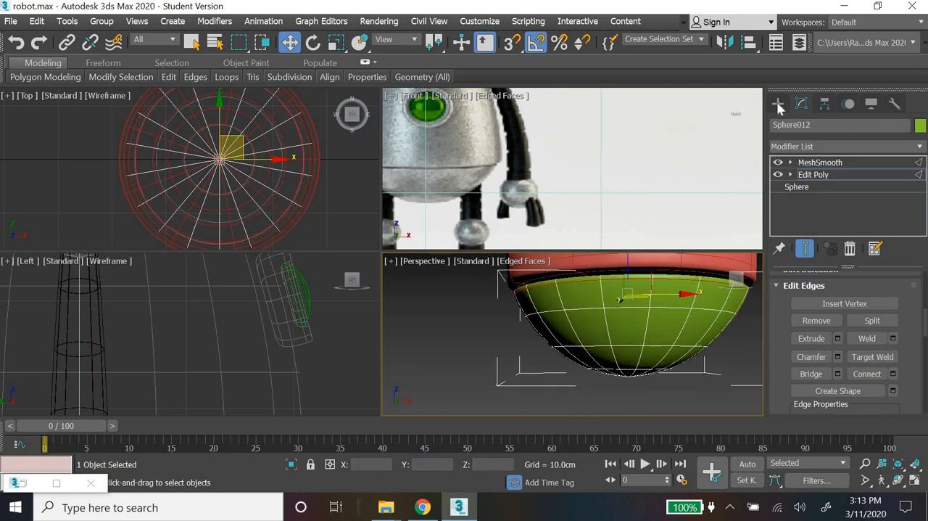
{"action": "left_click", "coordinate": [778, 106]}
{"action": "left_click", "coordinate": [470, 316]}
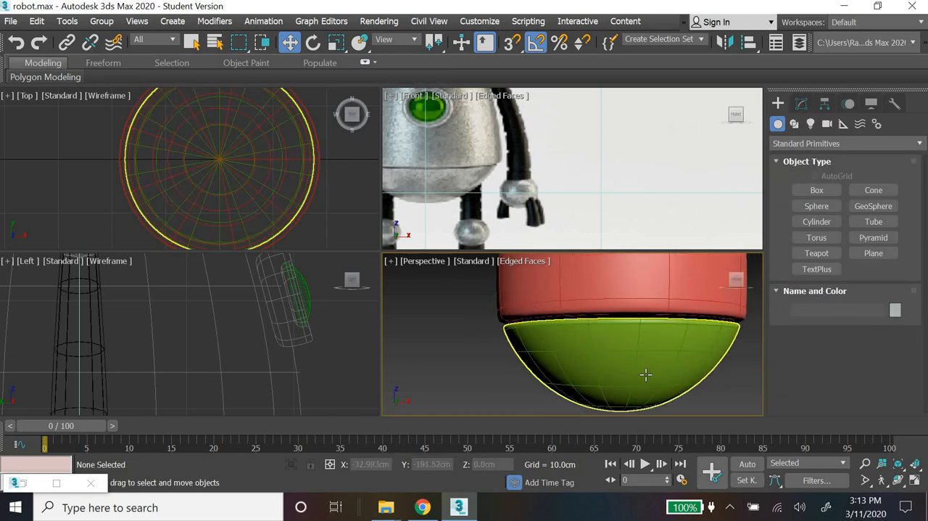
Step: Give the torso body and its bottom cap the same grey custom object colour, RGB 115, 115, 115
{"action": "scroll", "coordinate": [645, 374], "scroll_direction": "down", "scroll_amount": 8}
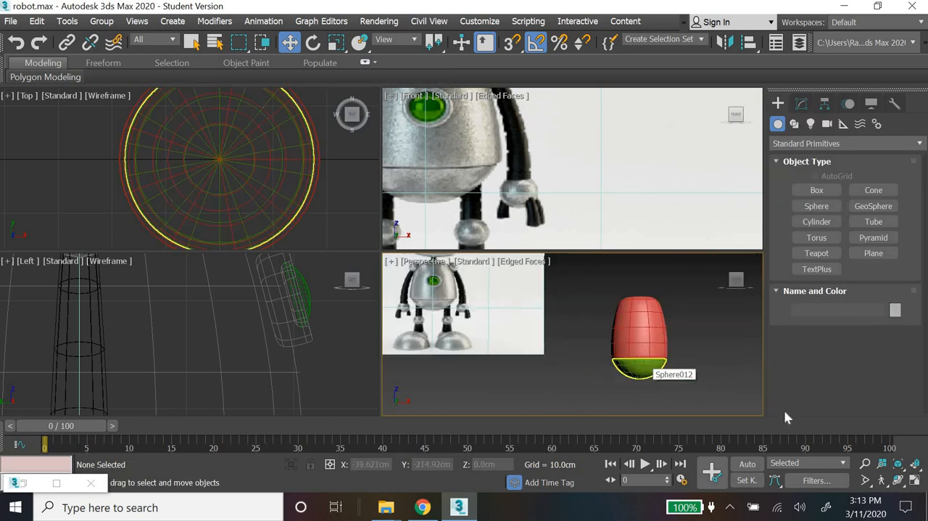
{"action": "left_click", "coordinate": [915, 483]}
{"action": "key", "text": "ctrl+a"}
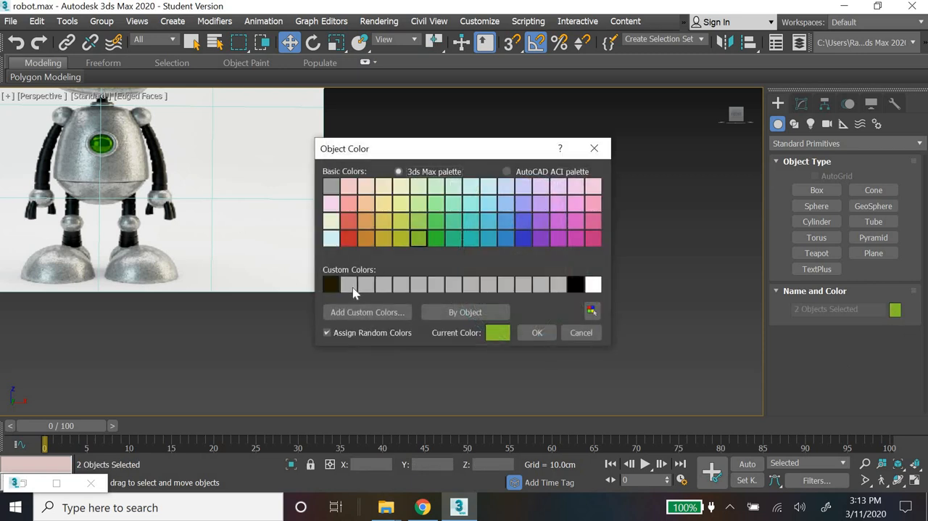
{"action": "left_click", "coordinate": [352, 287]}
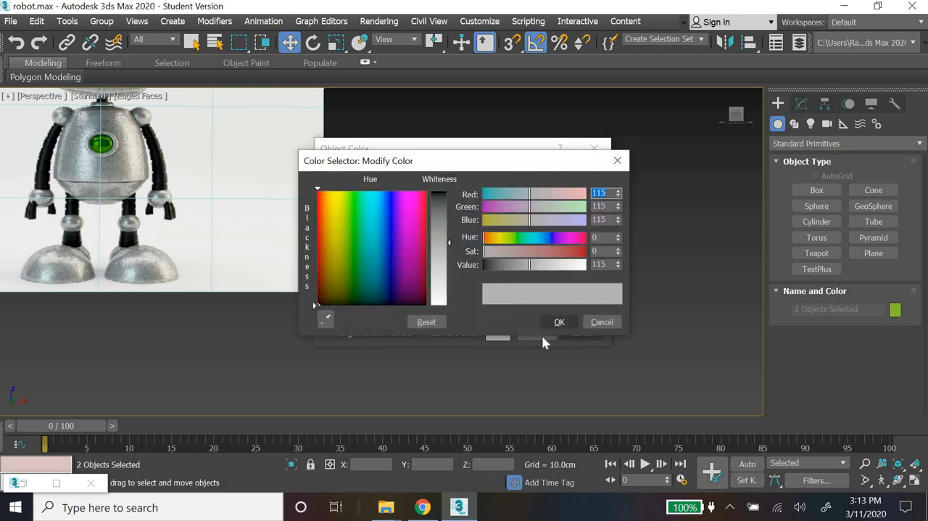
{"action": "left_click", "coordinate": [556, 321]}
{"action": "left_click", "coordinate": [537, 332]}
{"action": "left_click", "coordinate": [406, 377]}
Step: Draw a small sphere in the Top view inside the torso's +X edge, at about X 15.2 cm and Y -0.25 cm
{"action": "middle_click_drag", "start_coordinate": [408, 379], "coordinate": [427, 395]}
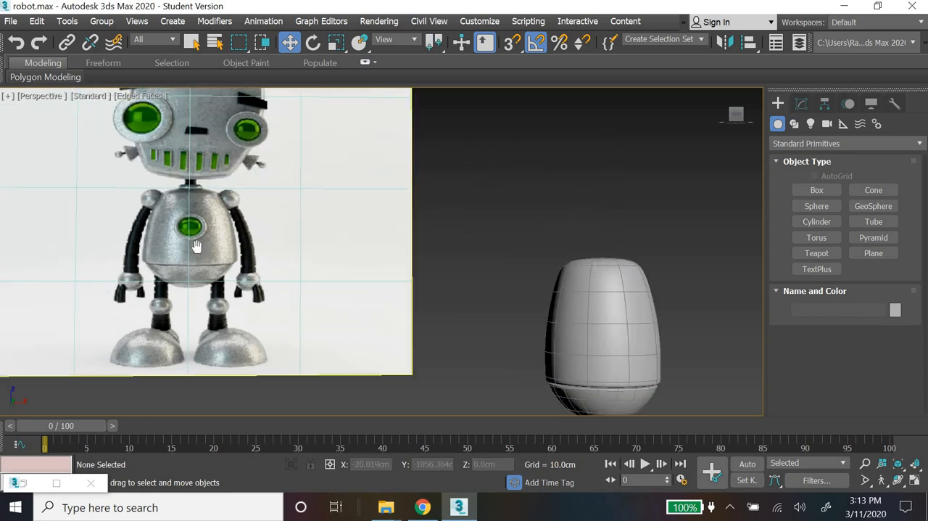
{"action": "middle_click_drag", "start_coordinate": [197, 248], "coordinate": [145, 247]}
{"action": "left_click", "coordinate": [819, 209]}
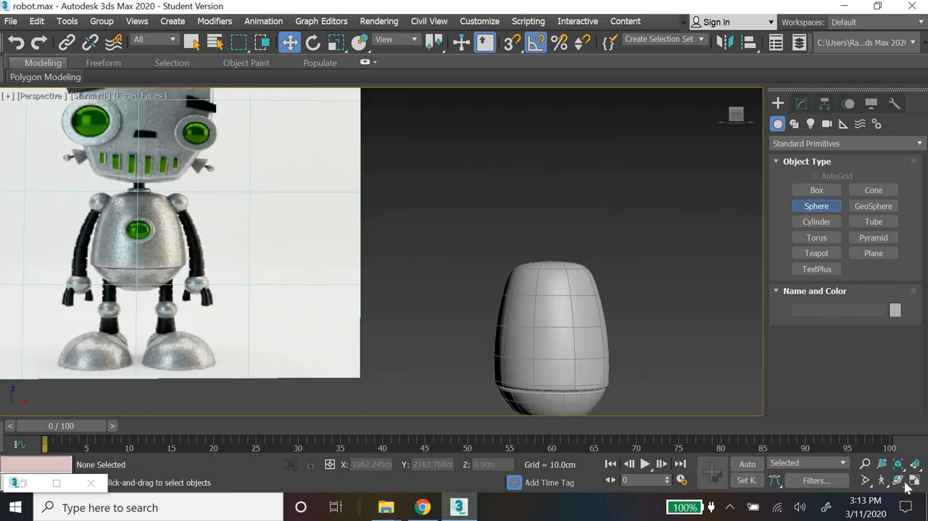
{"action": "key", "text": "alt+w"}
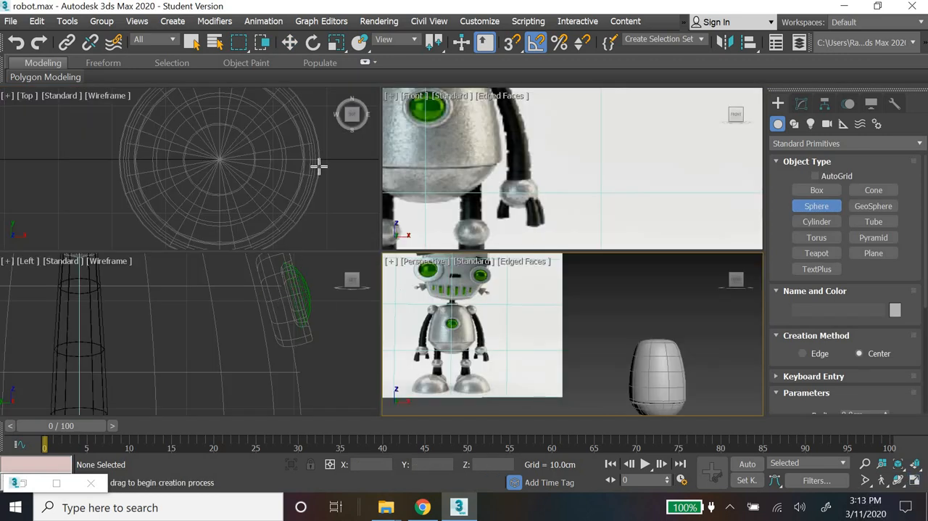
{"action": "left_click_drag", "start_coordinate": [301, 160], "coordinate": [312, 172]}
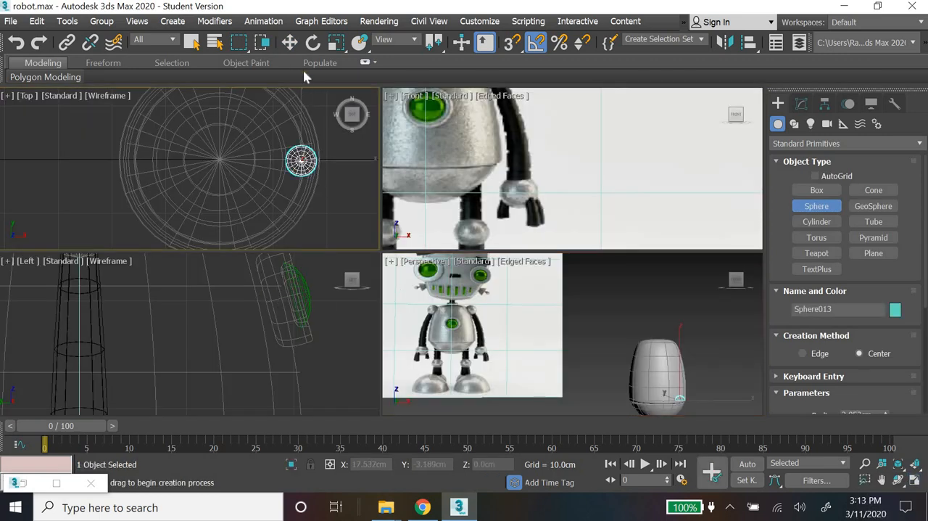
{"action": "left_click", "coordinate": [289, 42]}
Step: Make the new small object a full sphere by setting its Hemisphere value to 0.0
{"action": "scroll", "coordinate": [564, 310], "scroll_direction": "down", "scroll_amount": 5}
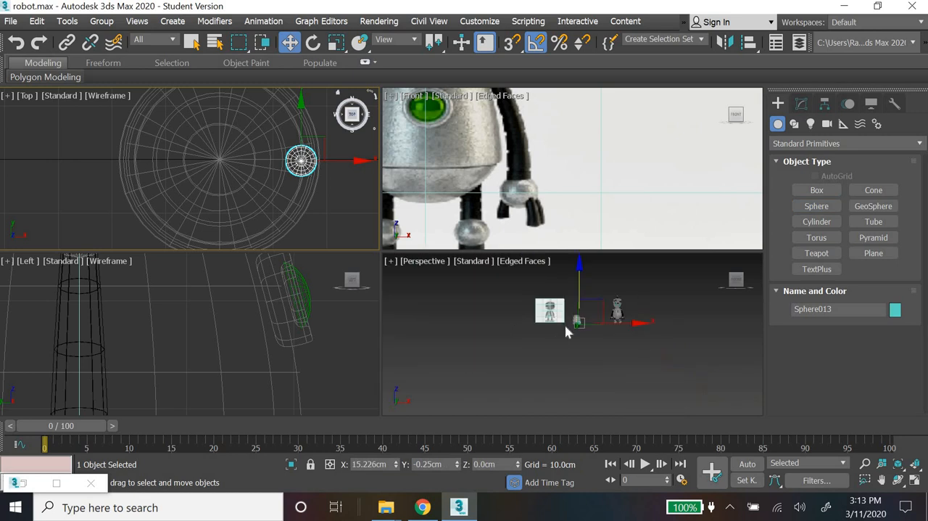
{"action": "scroll", "coordinate": [631, 161], "scroll_direction": "down", "scroll_amount": 10}
{"action": "scroll", "coordinate": [684, 185], "scroll_direction": "up", "scroll_amount": 6}
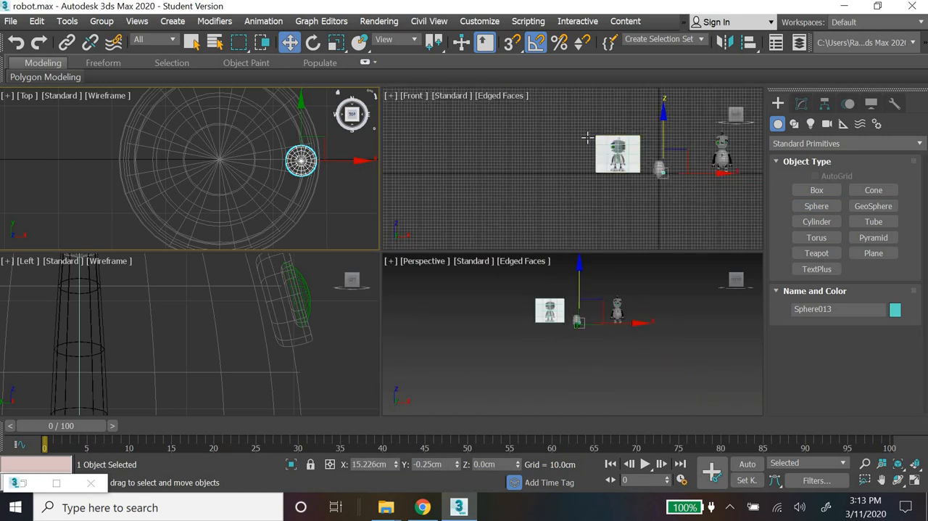
{"action": "middle_click_drag", "start_coordinate": [588, 134], "coordinate": [583, 193]}
{"action": "scroll", "coordinate": [583, 193], "scroll_direction": "up", "scroll_amount": 5}
{"action": "scroll", "coordinate": [699, 207], "scroll_direction": "up", "scroll_amount": 2}
{"action": "scroll", "coordinate": [697, 195], "scroll_direction": "down", "scroll_amount": 2}
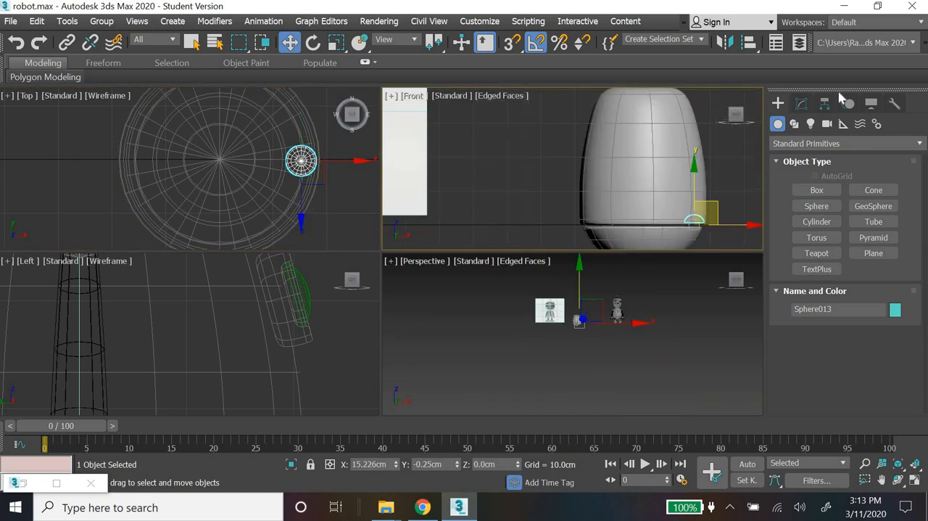
{"action": "left_click", "coordinate": [802, 104]}
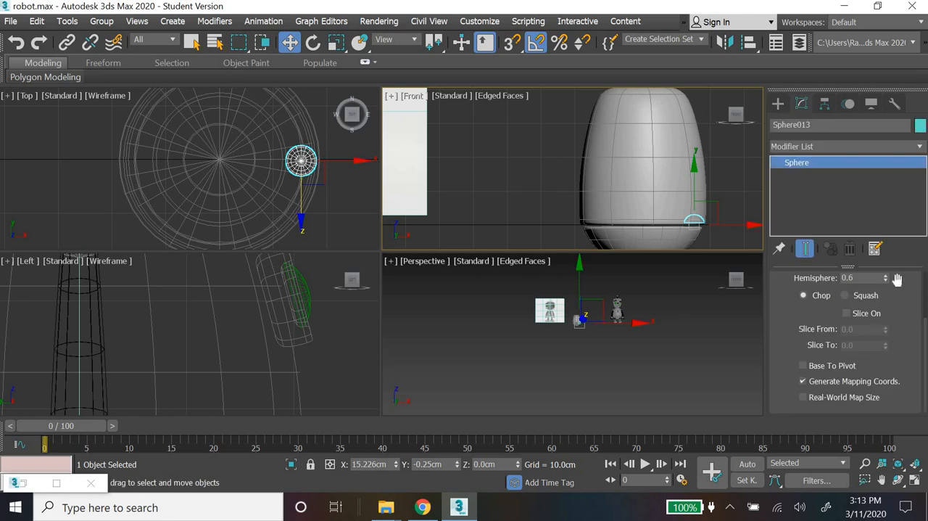
{"action": "left_click_drag", "start_coordinate": [885, 403], "coordinate": [886, 417]}
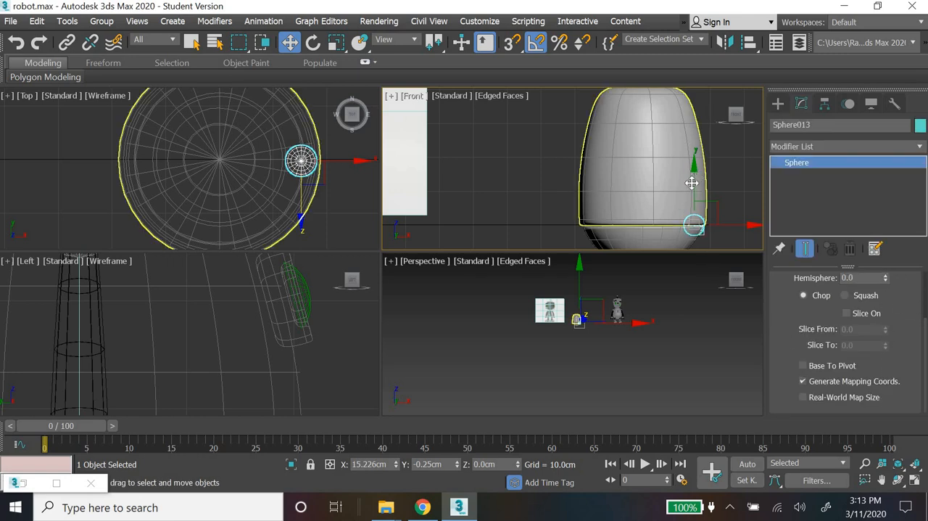
Step: Raise the small sphere to about 35.9 cm in Z, onto the torso's upper shoulder edge
{"action": "left_click_drag", "start_coordinate": [693, 180], "coordinate": [637, 51]}
{"action": "middle_click_drag", "start_coordinate": [487, 178], "coordinate": [562, 240]}
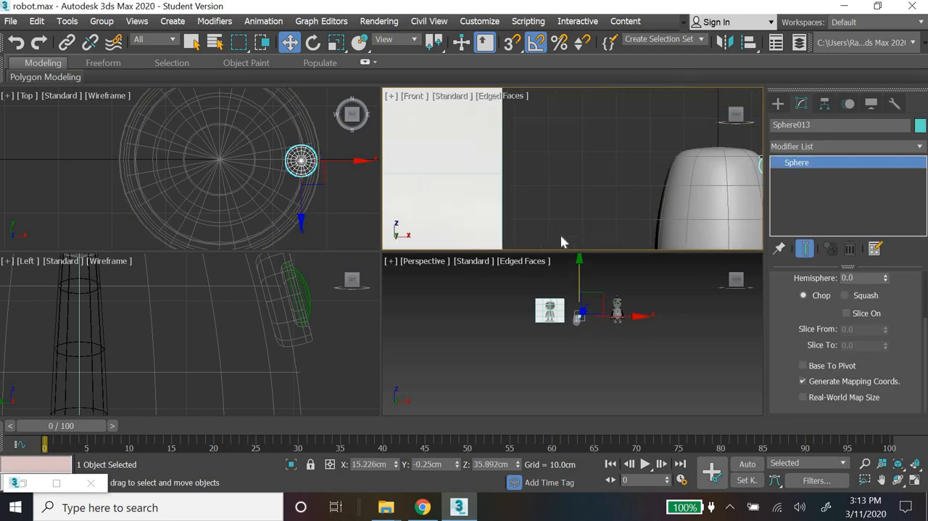
{"action": "scroll", "coordinate": [562, 239], "scroll_direction": "down", "scroll_amount": 5}
{"action": "scroll", "coordinate": [550, 223], "scroll_direction": "up", "scroll_amount": 5}
{"action": "middle_click_drag", "start_coordinate": [694, 214], "coordinate": [457, 174]}
{"action": "scroll", "coordinate": [522, 157], "scroll_direction": "up", "scroll_amount": 4}
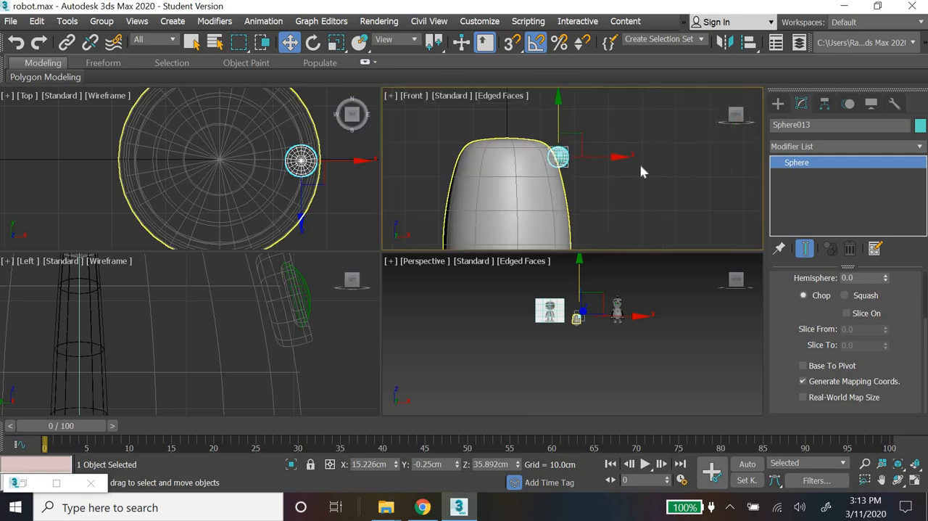
Step: Move the shoulder sphere to about X 15.7 cm and Z 35.4 cm, against the torso's upper shoulder edge
{"action": "left_click_drag", "start_coordinate": [616, 136], "coordinate": [620, 140]}
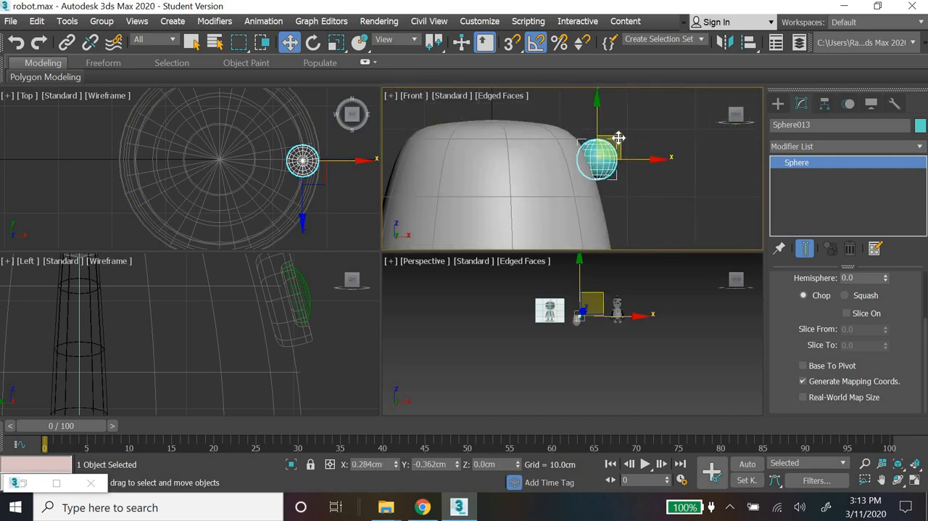
{"action": "left_click", "coordinate": [651, 208]}
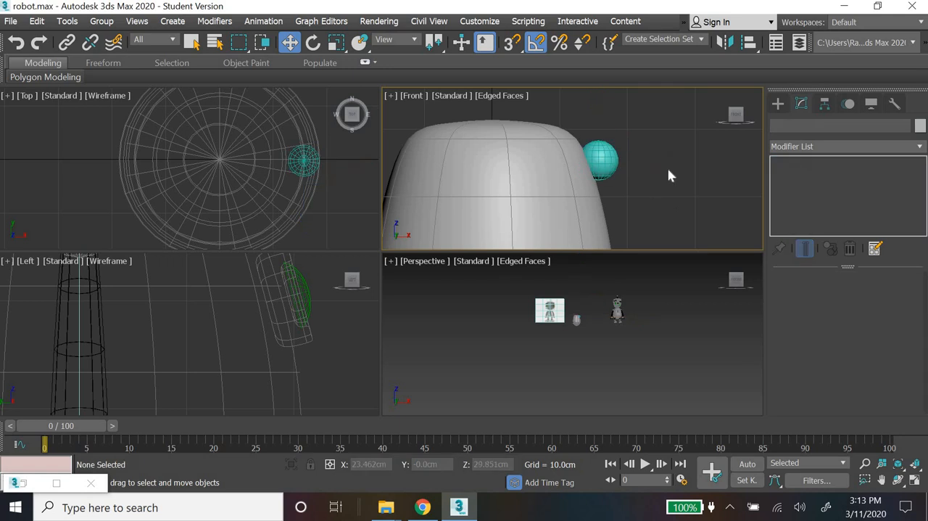
Step: Set the shoulder sphere's radius to 3 cm and its segments to 24
{"action": "left_click", "coordinate": [599, 159]}
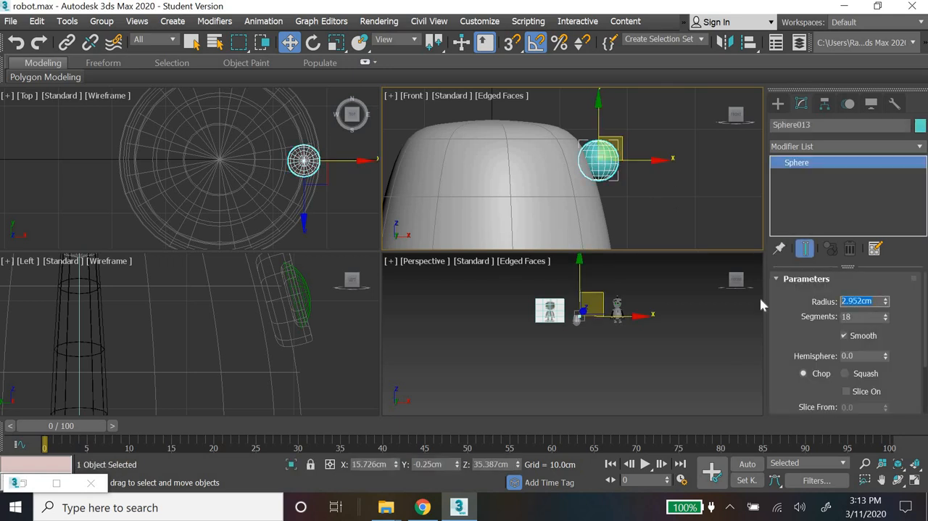
{"action": "double_click", "coordinate": [860, 301]}
{"action": "type", "text": "3"}
{"action": "key", "text": "Return"}
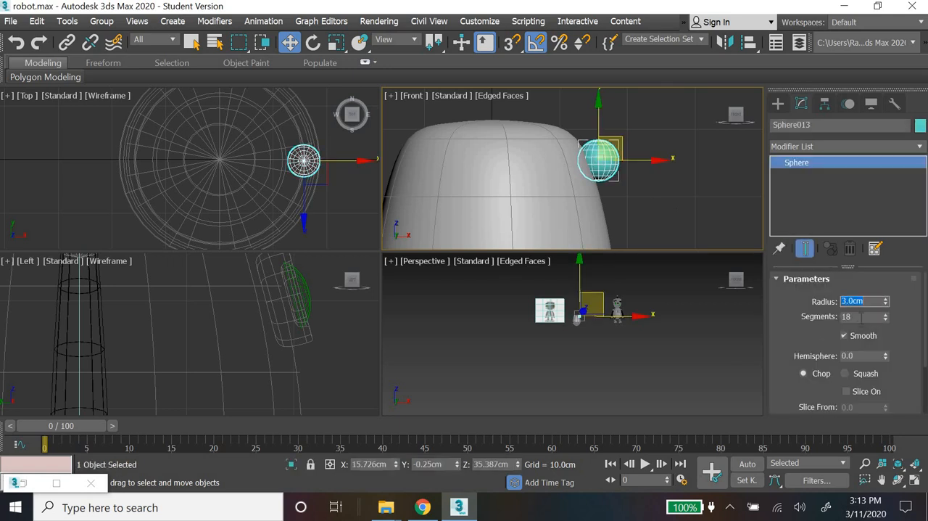
{"action": "key", "text": "Tab"}
{"action": "type", "text": "24"}
{"action": "key", "text": "Return"}
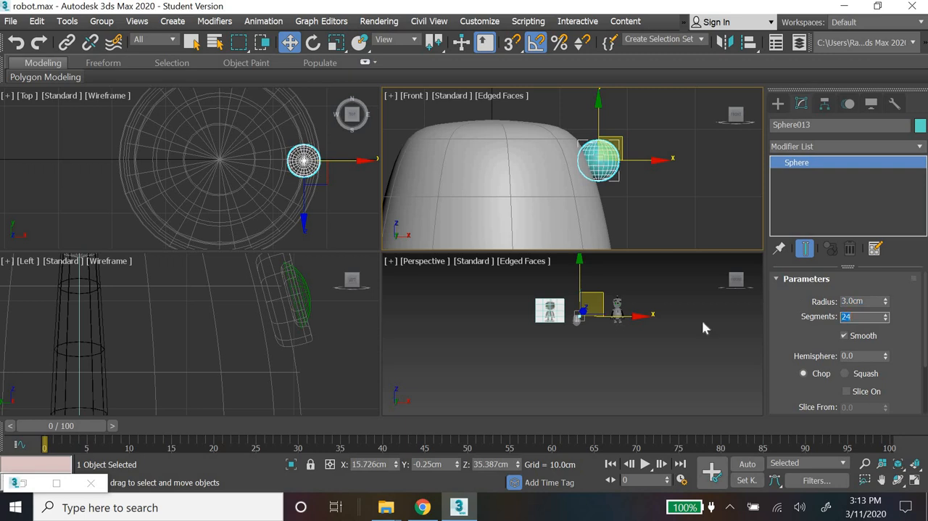
{"action": "left_click", "coordinate": [644, 192]}
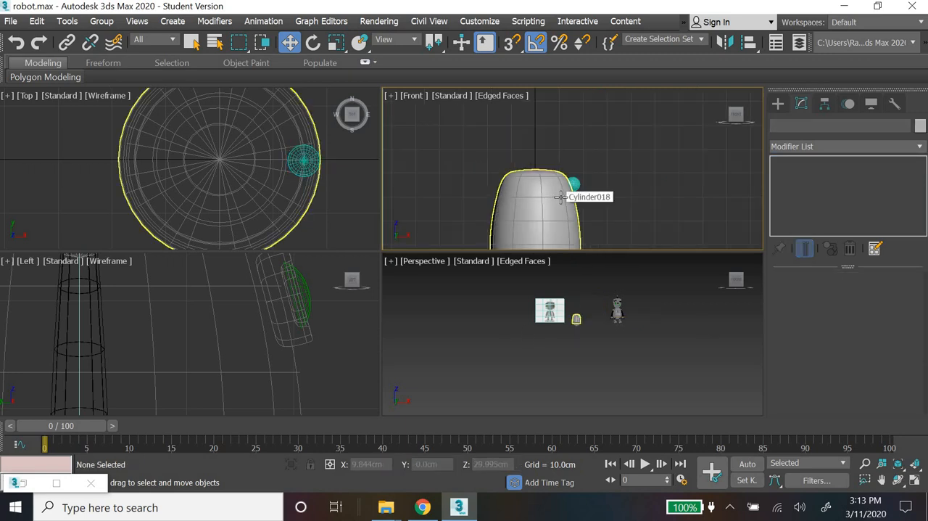
Step: Give the shoulder sphere the same grey custom object colour as the torso
{"action": "left_click", "coordinate": [606, 157]}
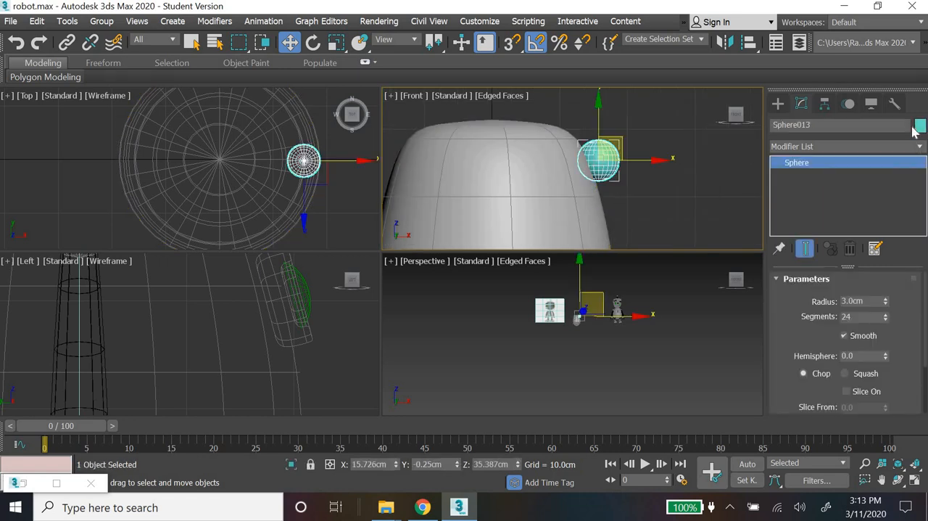
{"action": "left_click", "coordinate": [537, 332]}
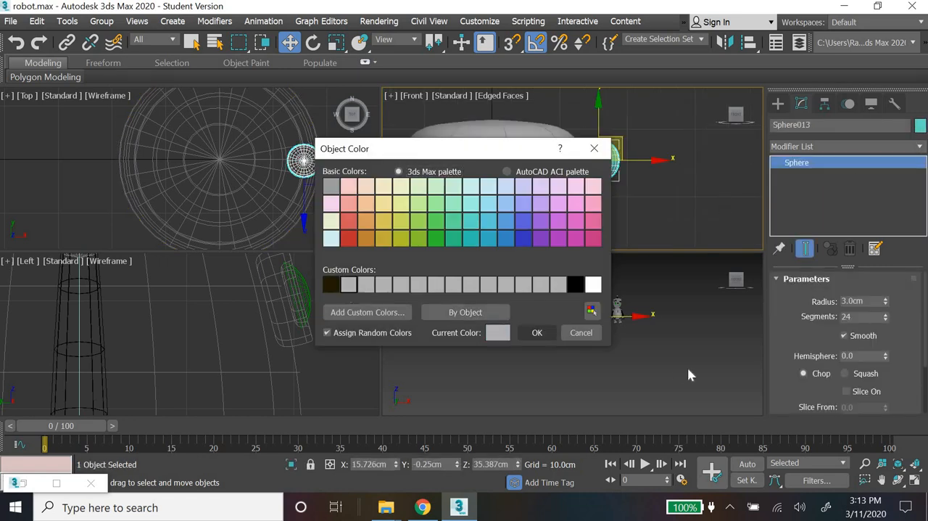
{"action": "left_click", "coordinate": [578, 339]}
Step: Enlarge the shoulder sphere to a 4 cm radius, comparing its proportions with the reference image in the Perspective view
{"action": "middle_click_drag", "start_coordinate": [641, 381], "coordinate": [601, 354]}
{"action": "key", "text": "alt+w"}
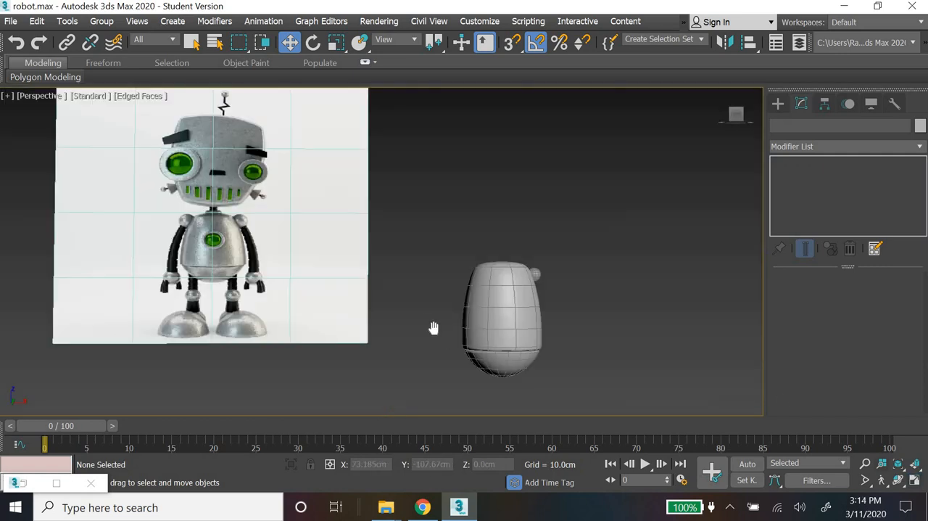
{"action": "scroll", "coordinate": [427, 329], "scroll_direction": "up", "scroll_amount": 3}
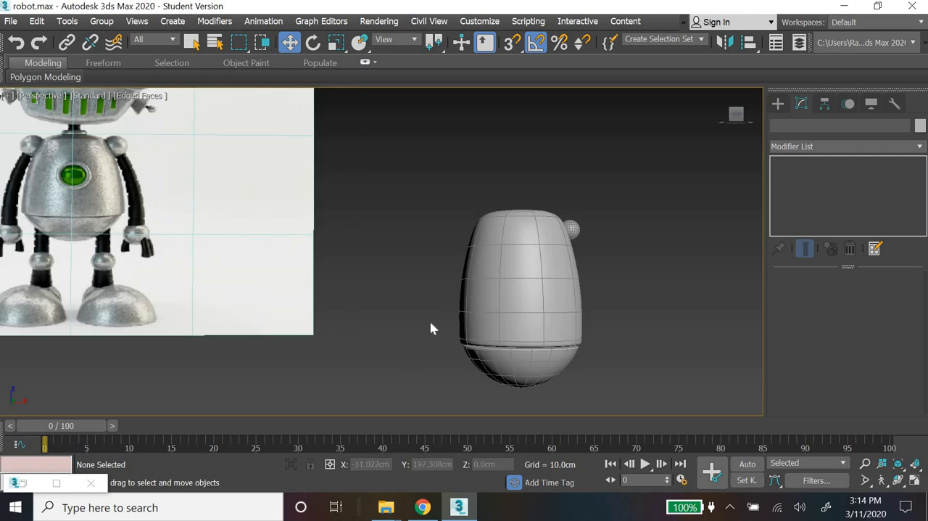
{"action": "left_click", "coordinate": [575, 225]}
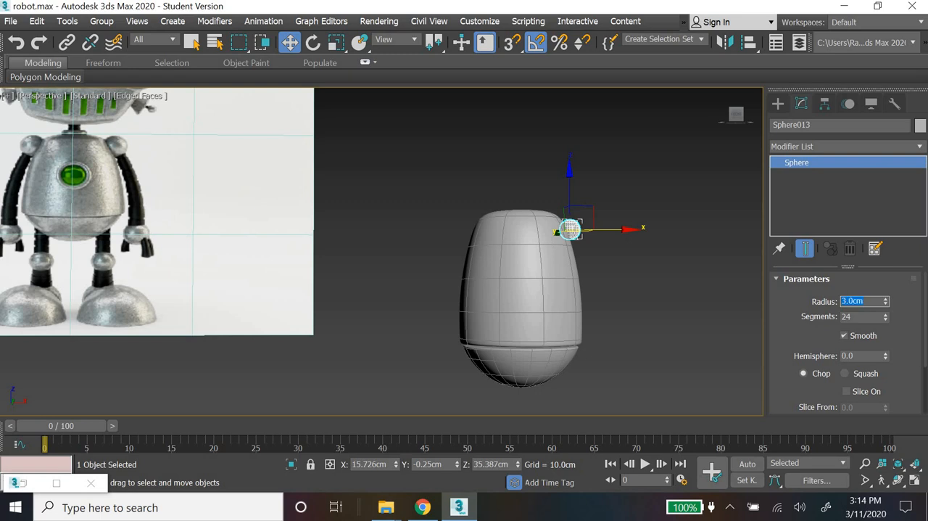
{"action": "type", "text": "4"}
{"action": "key", "text": "Return"}
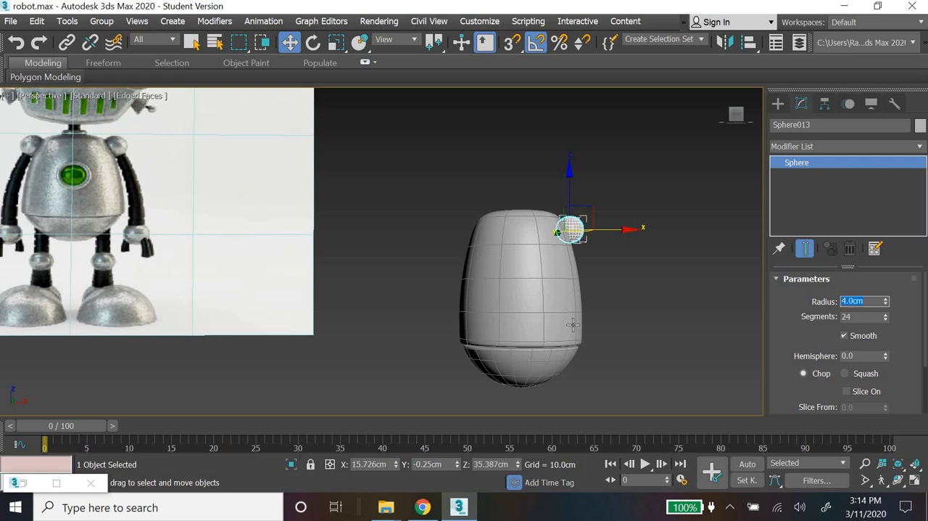
{"action": "left_click", "coordinate": [611, 242]}
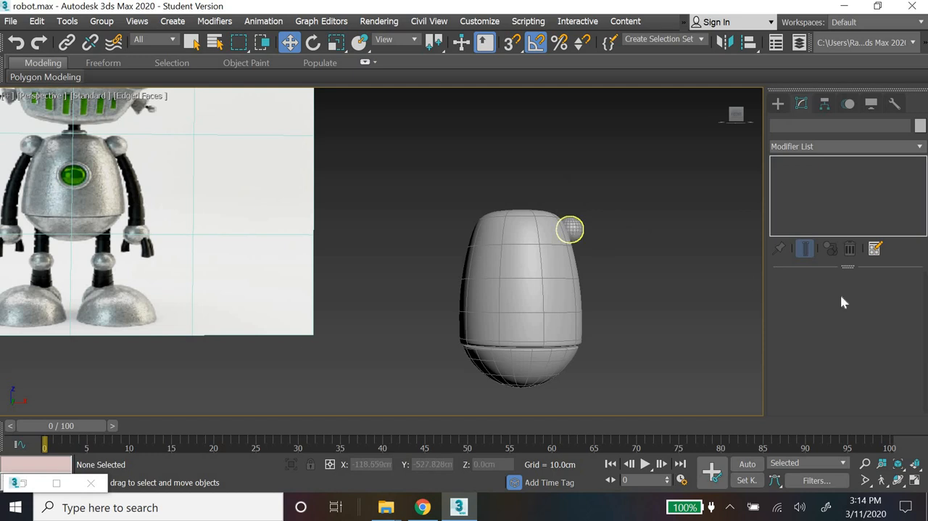
{"action": "key", "text": "ctrl+z"}
{"action": "double_click", "coordinate": [847, 316]}
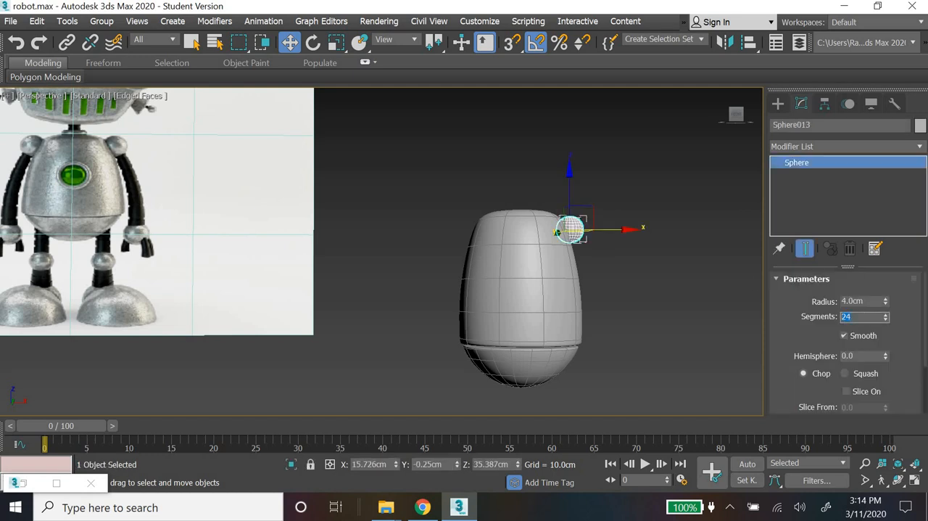
{"action": "key", "text": "Return"}
{"action": "left_click", "coordinate": [660, 279]}
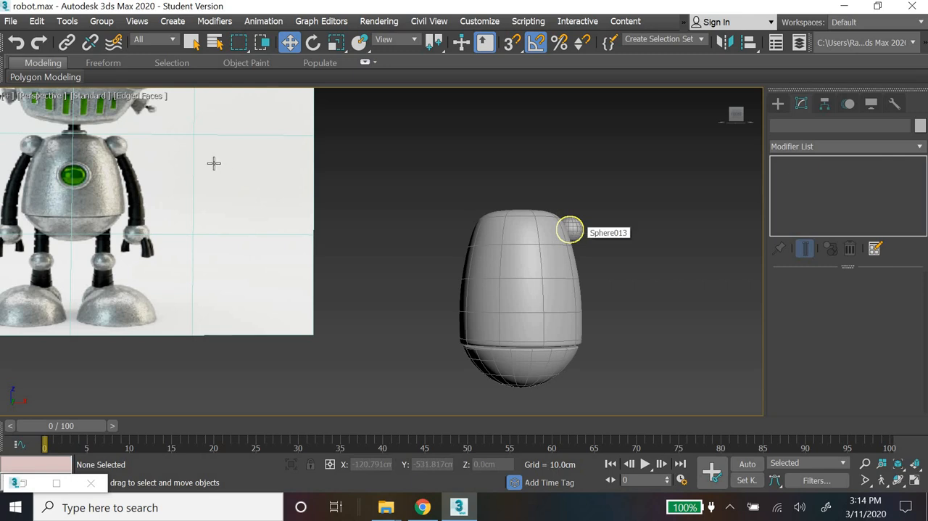
Step: Draw a cylinder in the Top view centred on the shoulder sphere, about 3.4 cm in radius and 7.1 cm high
{"action": "left_click", "coordinate": [778, 103]}
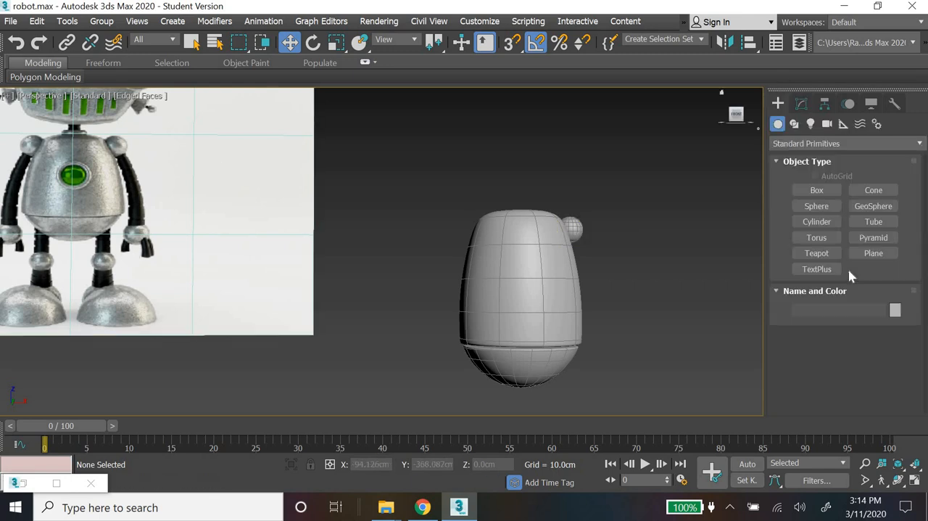
{"action": "left_click", "coordinate": [822, 222]}
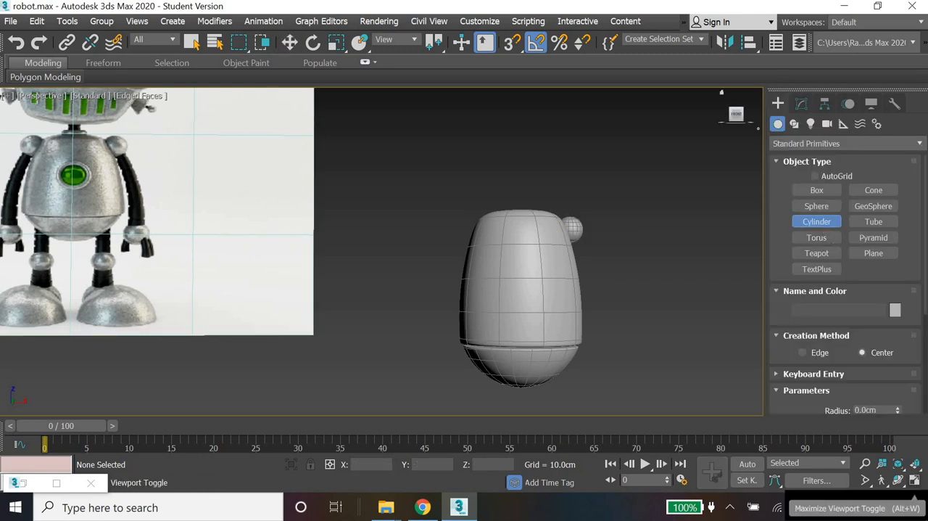
{"action": "left_click", "coordinate": [916, 481]}
{"action": "scroll", "coordinate": [307, 163], "scroll_direction": "up", "scroll_amount": 3}
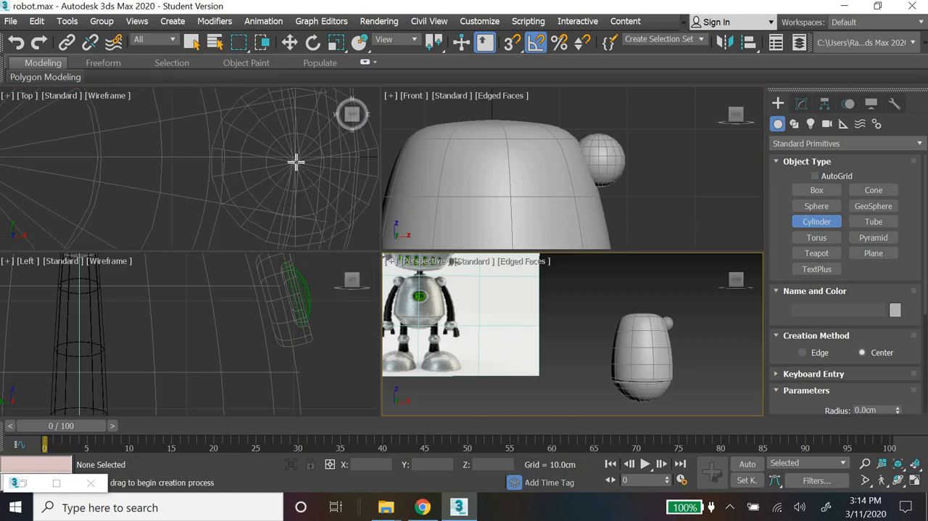
{"action": "left_click_drag", "start_coordinate": [297, 160], "coordinate": [339, 220]}
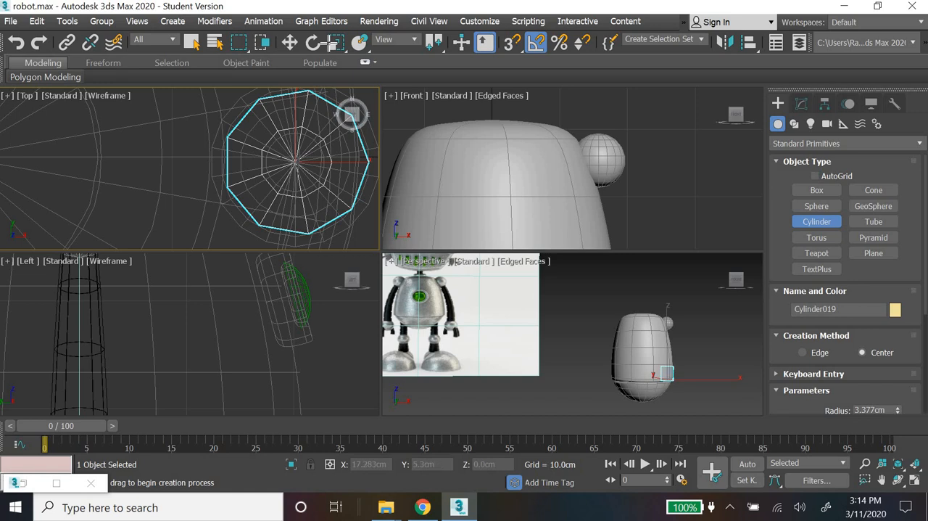
{"action": "left_click", "coordinate": [290, 42]}
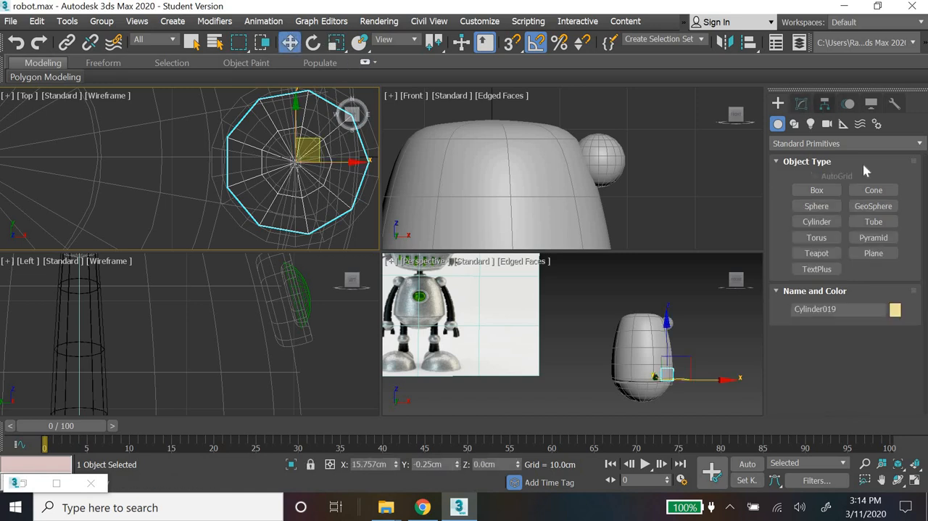
Step: Set the new cylinder's radius to 3 cm and its height to 25 cm
{"action": "left_click_drag", "start_coordinate": [888, 299], "coordinate": [813, 293]}
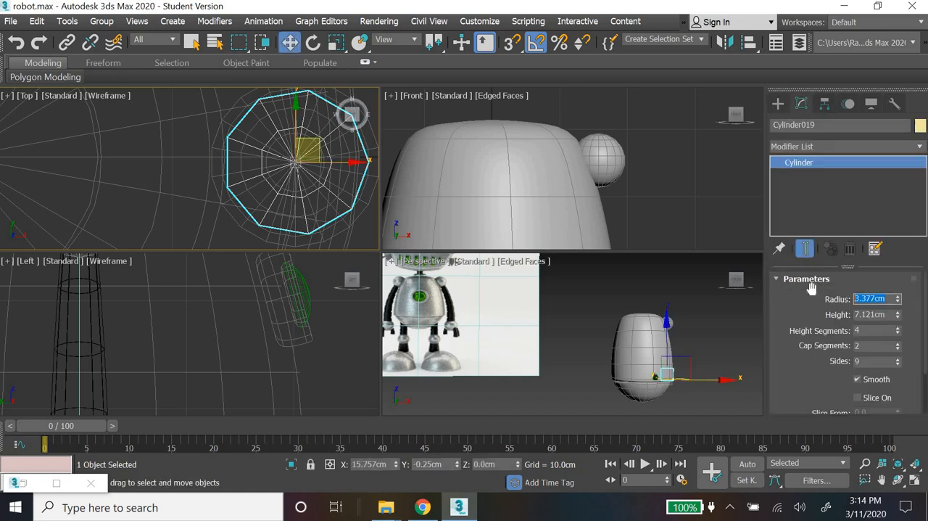
{"action": "type", "text": "3"}
{"action": "key", "text": "Return"}
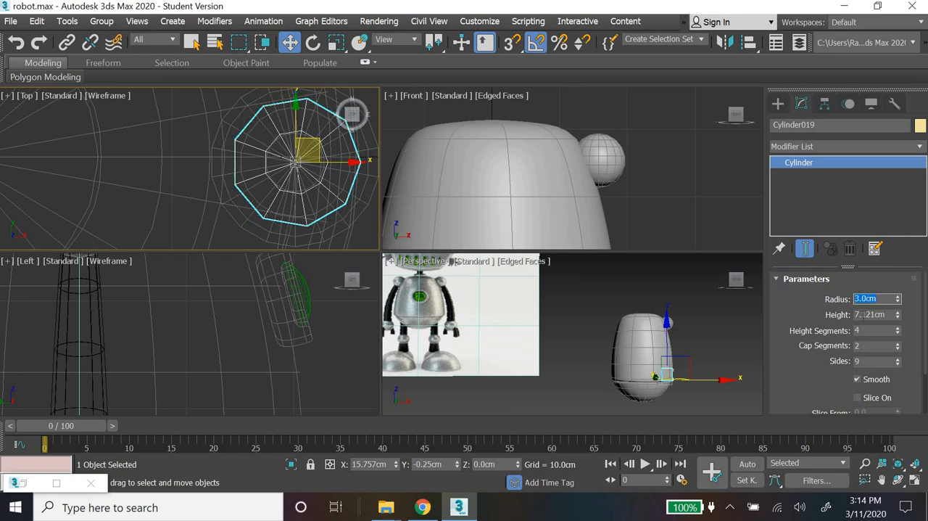
{"action": "left_click_drag", "start_coordinate": [892, 316], "coordinate": [841, 312]}
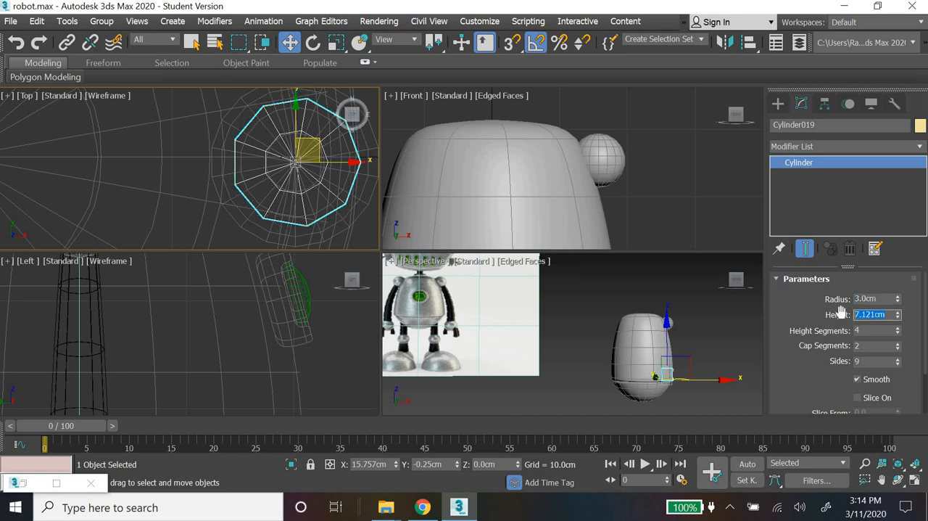
{"action": "type", "text": "25"}
{"action": "key", "text": "Return"}
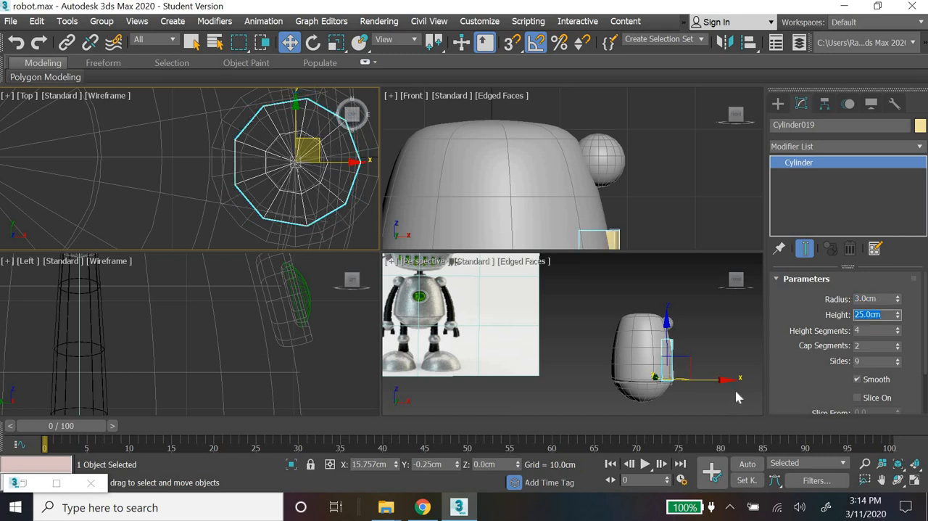
Step: Move the cylinder beside the torso to about X 25.7 cm and Z -3.2 cm, and set its height to 35 cm
{"action": "left_click_drag", "start_coordinate": [710, 385], "coordinate": [726, 378]}
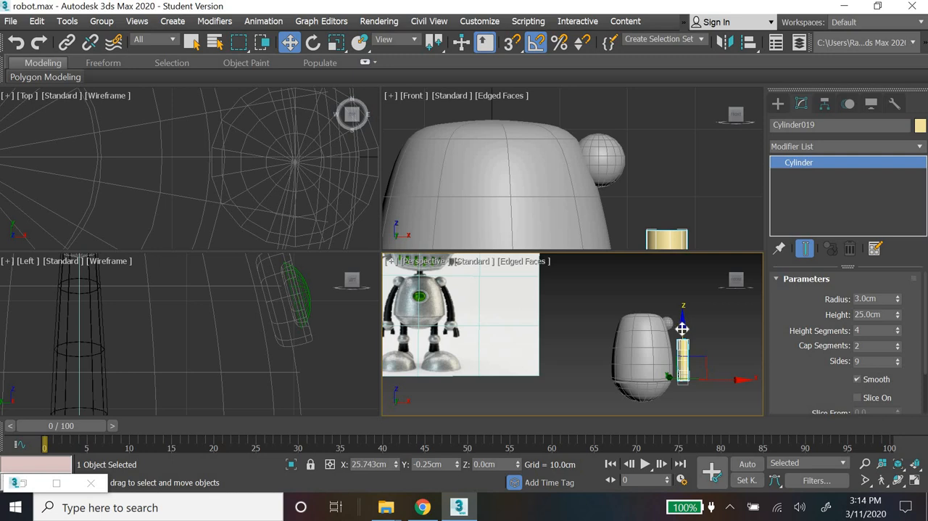
{"action": "left_click_drag", "start_coordinate": [682, 329], "coordinate": [683, 335]}
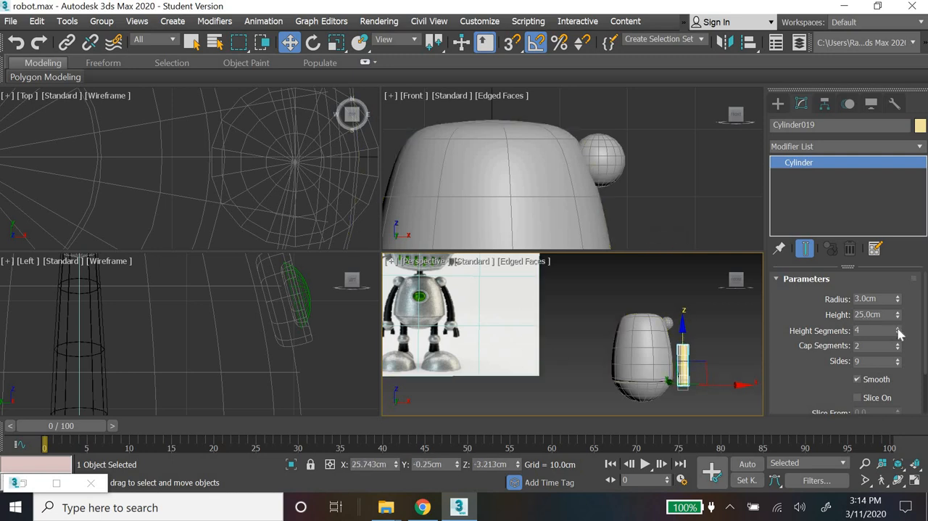
{"action": "left_click_drag", "start_coordinate": [898, 314], "coordinate": [792, 313]}
{"action": "key", "text": "BackSpace"}
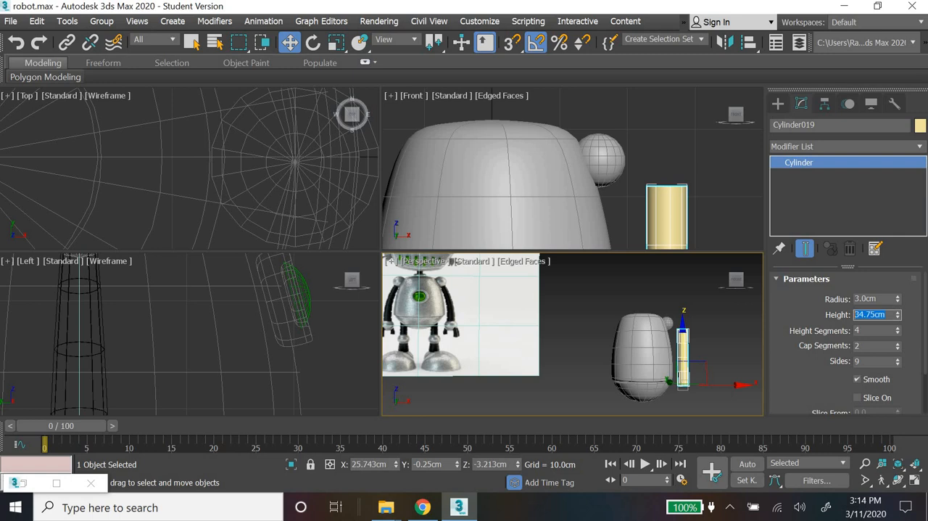
{"action": "type", "text": "35"}
{"action": "key", "text": "Return"}
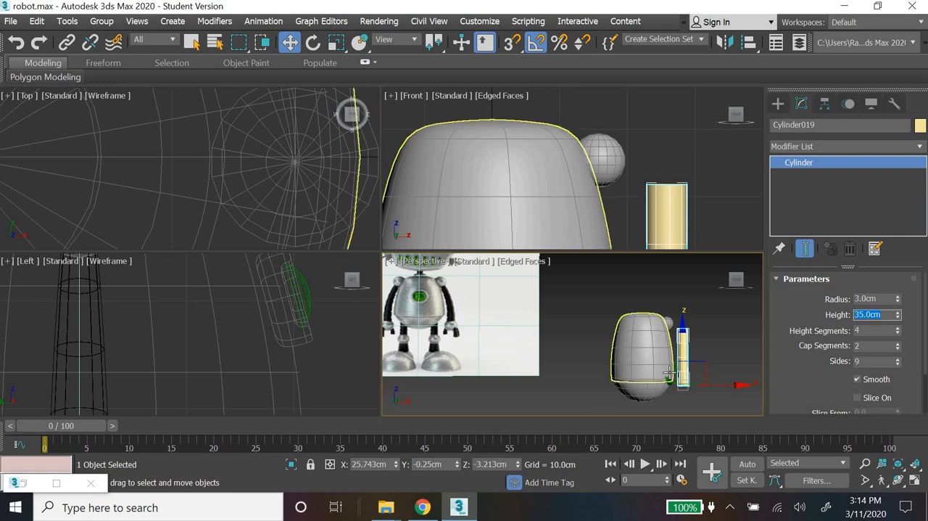
Step: Give the arm cylinder 6 height segments, 1 cap segment and 12 sides
{"action": "scroll", "coordinate": [682, 355], "scroll_direction": "up", "scroll_amount": 5}
{"action": "middle_click_drag", "start_coordinate": [683, 355], "coordinate": [626, 354]}
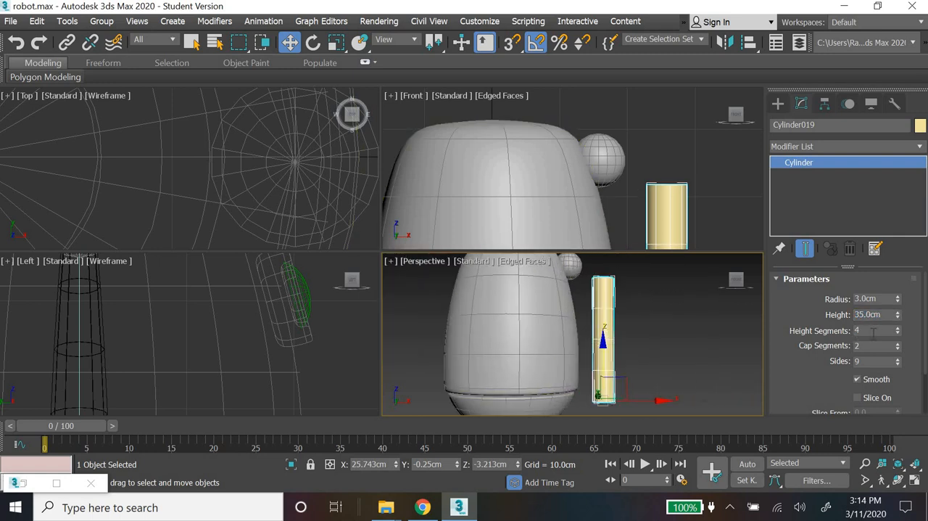
{"action": "double_click", "coordinate": [858, 330]}
{"action": "key", "text": "Tab"}
{"action": "key", "text": "Tab"}
{"action": "type", "text": "18"}
{"action": "key", "text": "Return"}
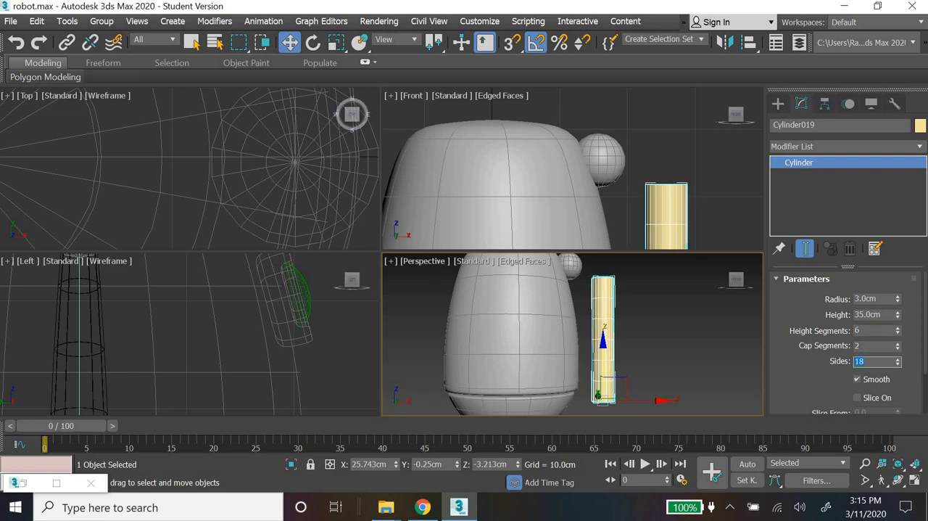
{"action": "type", "text": "12"}
{"action": "key", "text": "Return"}
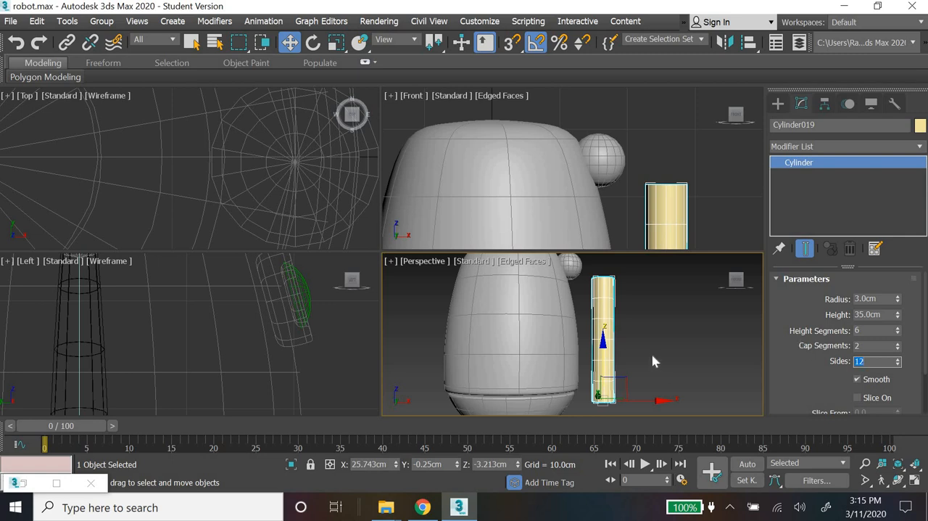
{"action": "left_click", "coordinate": [898, 348]}
Step: Apply a Taper modifier to the arm cylinder with an amount of about -0.54, narrowing its upper end
{"action": "left_click", "coordinate": [868, 146]}
{"action": "key", "text": "t"}
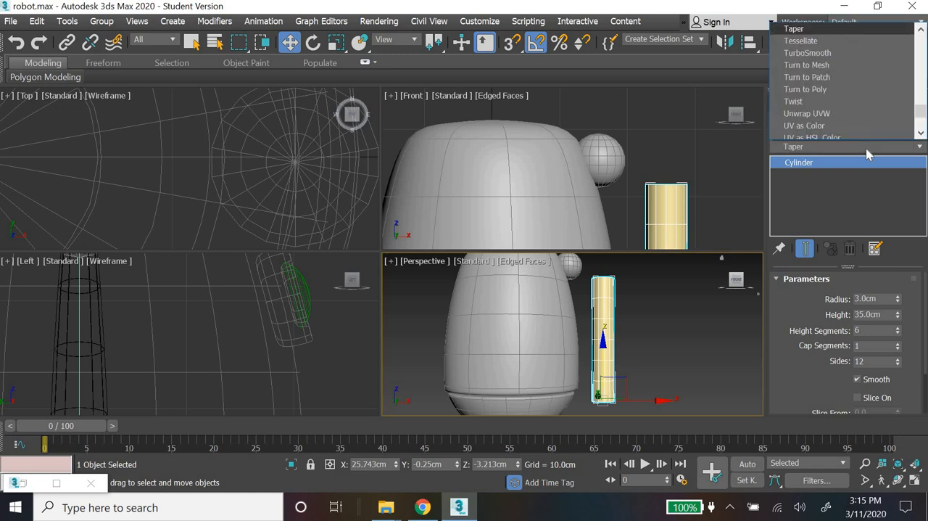
{"action": "key", "text": "Return"}
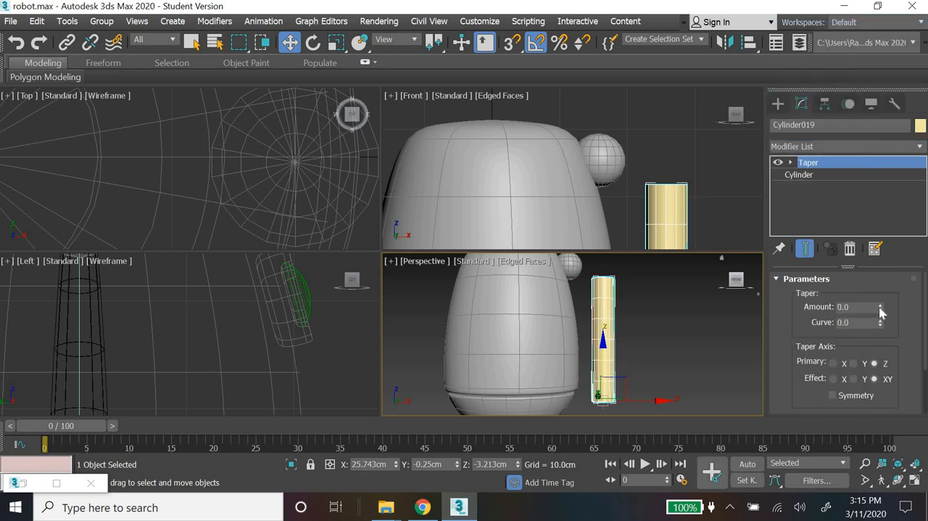
{"action": "left_click_drag", "start_coordinate": [879, 300], "coordinate": [882, 335]}
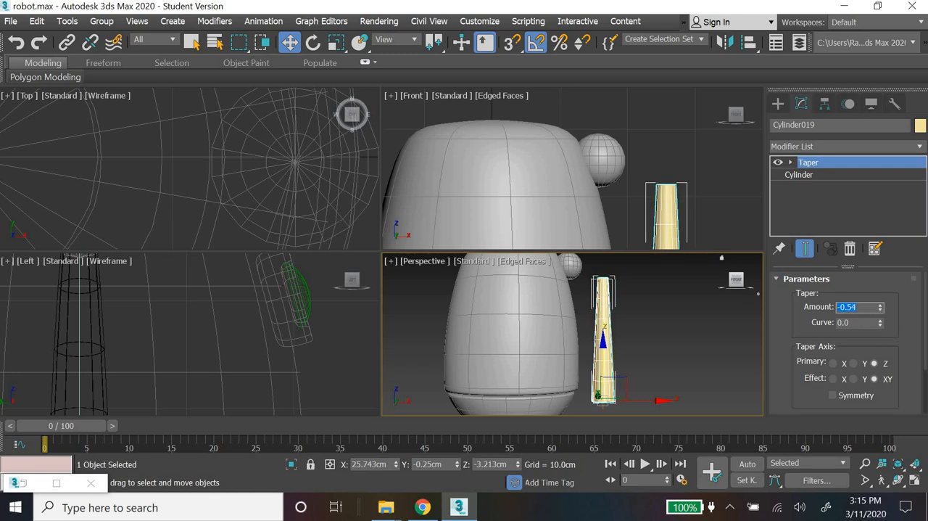
Step: Set the Taper amount of the arm cylinder to -0.5
{"action": "type", "text": ".5"}
{"action": "key", "text": "Return"}
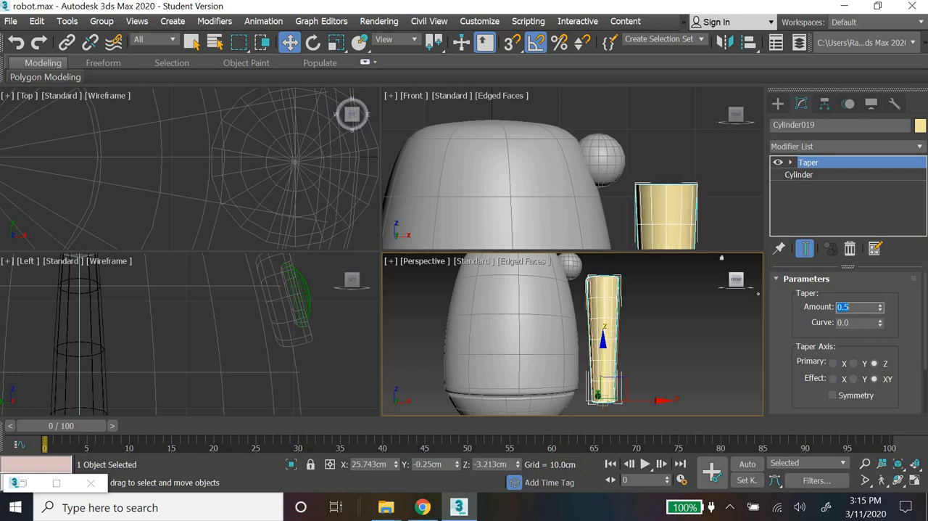
{"action": "type", "text": "-0.5"}
{"action": "key", "text": "Return"}
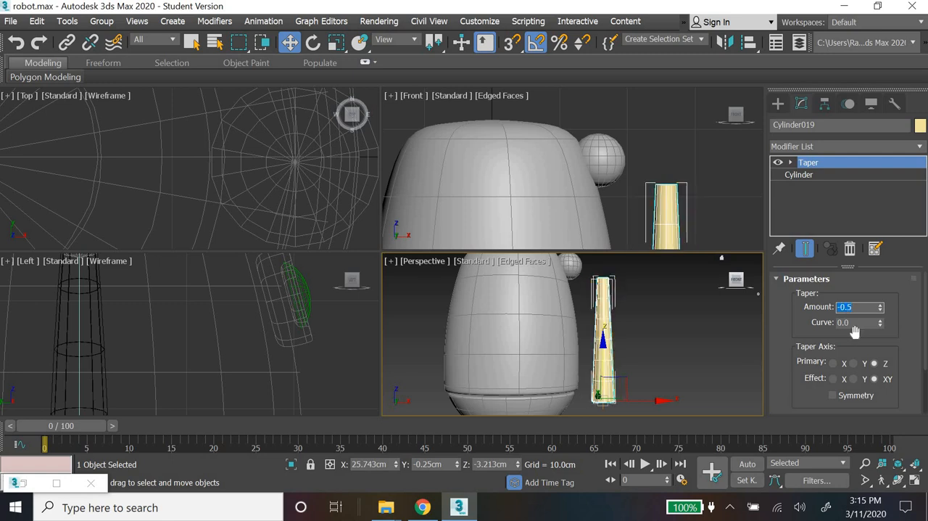
{"action": "left_click", "coordinate": [669, 336]}
Step: Apply a Bend modifier to the tapered arm cylinder with an angle of -15
{"action": "scroll", "coordinate": [669, 336], "scroll_direction": "down", "scroll_amount": 5}
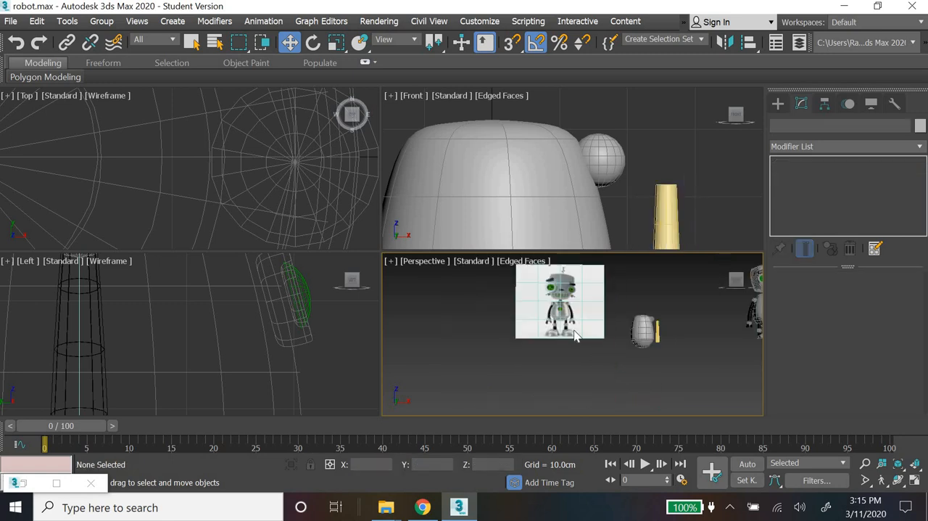
{"action": "scroll", "coordinate": [594, 338], "scroll_direction": "up", "scroll_amount": 4}
{"action": "middle_click_drag", "start_coordinate": [477, 334], "coordinate": [346, 335]}
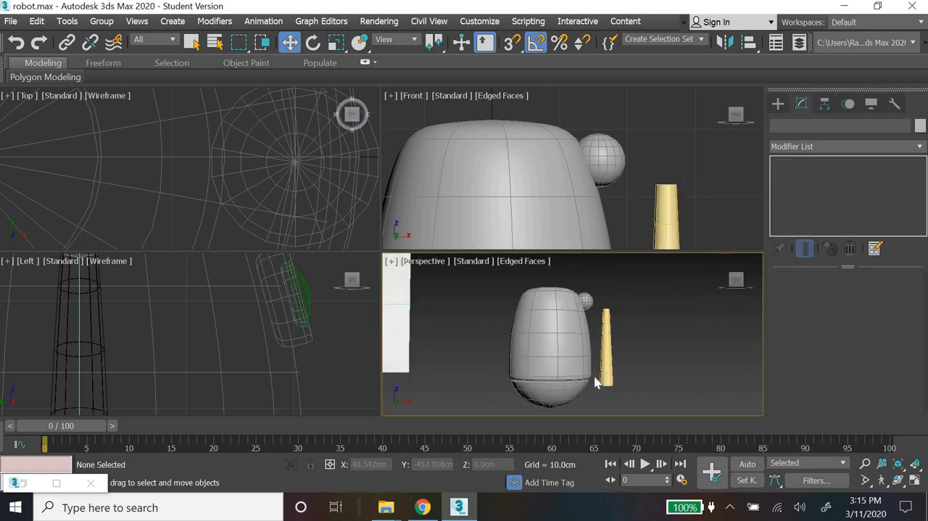
{"action": "left_click", "coordinate": [611, 380]}
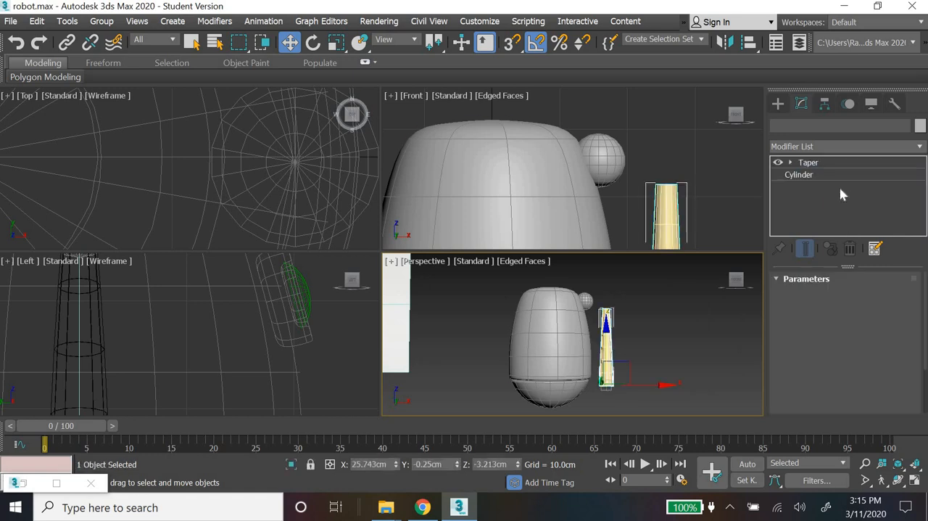
{"action": "left_click", "coordinate": [838, 147]}
{"action": "key", "text": "b"}
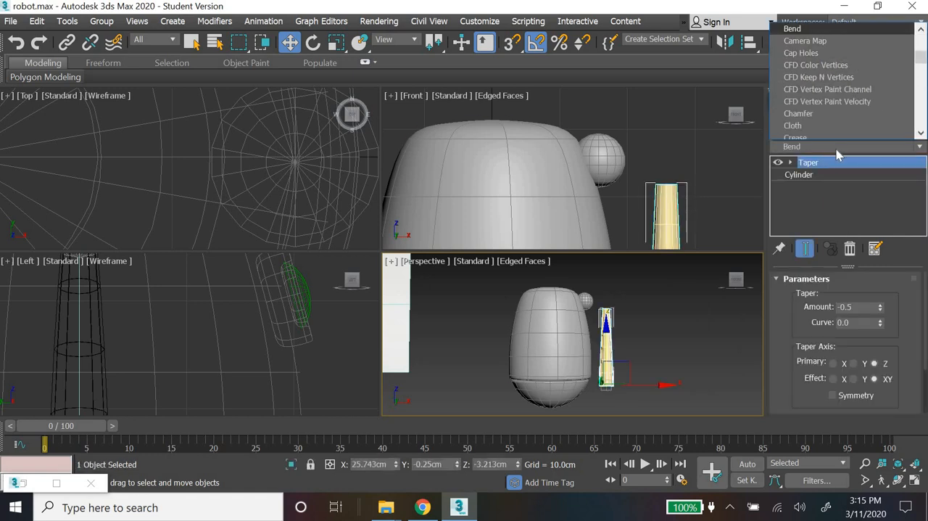
{"action": "key", "text": "Return"}
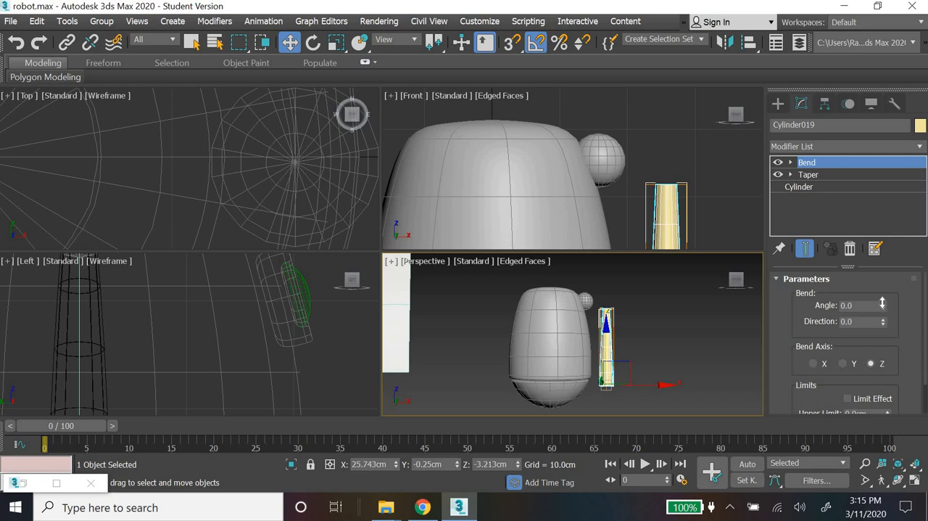
{"action": "left_click_drag", "start_coordinate": [882, 303], "coordinate": [881, 323]}
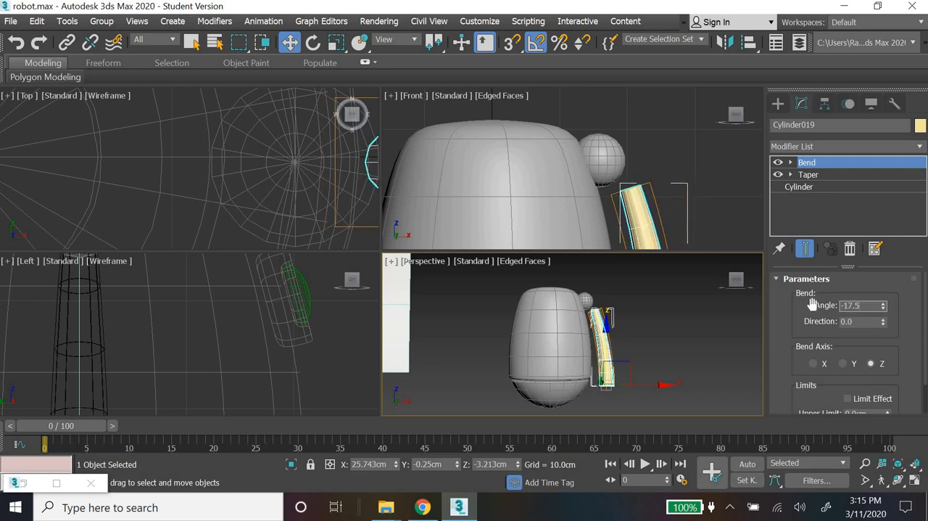
{"action": "key", "text": "Return"}
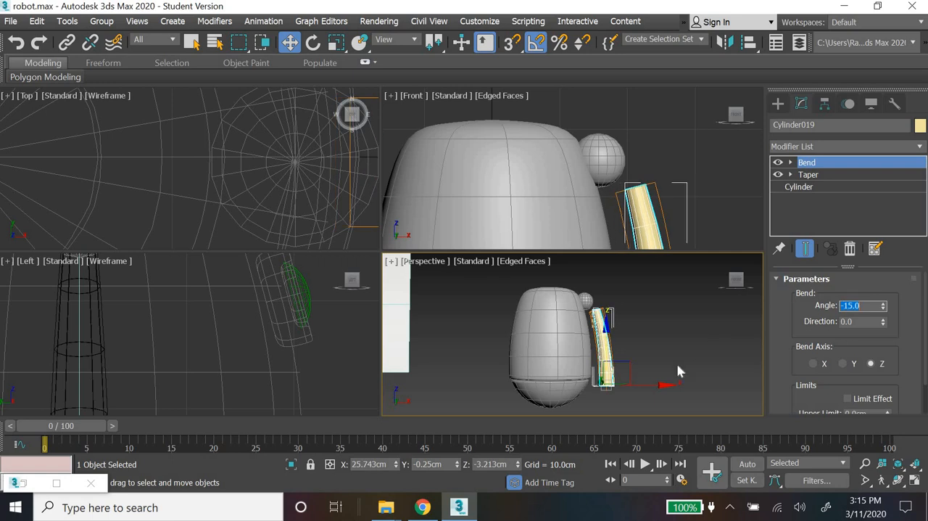
Step: Raise the bent arm toward the shoulder sphere, to about Z -0.8 cm
{"action": "scroll", "coordinate": [631, 382], "scroll_direction": "up", "scroll_amount": 3}
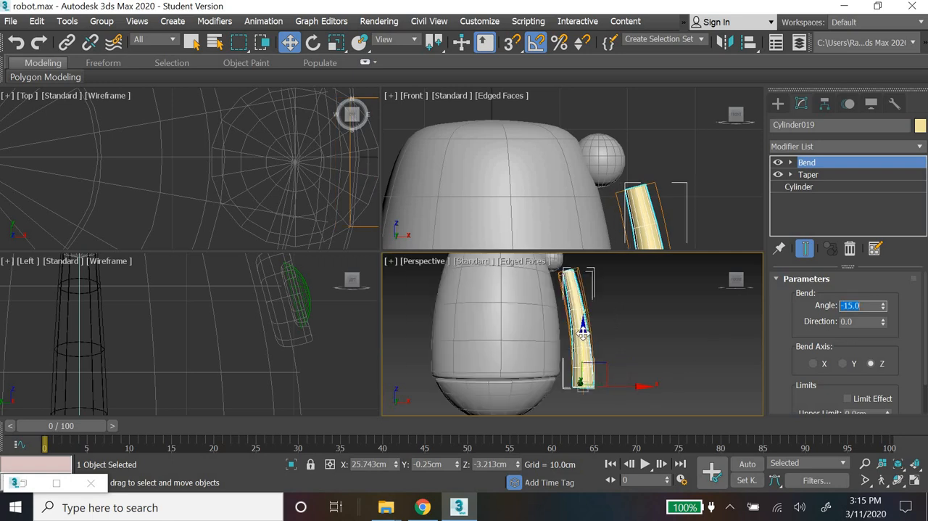
{"action": "left_click_drag", "start_coordinate": [584, 338], "coordinate": [583, 329]}
{"action": "mouse_move", "coordinate": [642, 379]}
{"action": "left_mouse_down"}
{"action": "mouse_move", "coordinate": [632, 379]}
{"action": "mouse_move", "coordinate": [644, 382]}
{"action": "left_mouse_up"}
Step: Set the arm's bend angle to -20 and shift the arm toward the torso to about X 24.7 cm
{"action": "left_click_drag", "start_coordinate": [868, 305], "coordinate": [765, 302]}
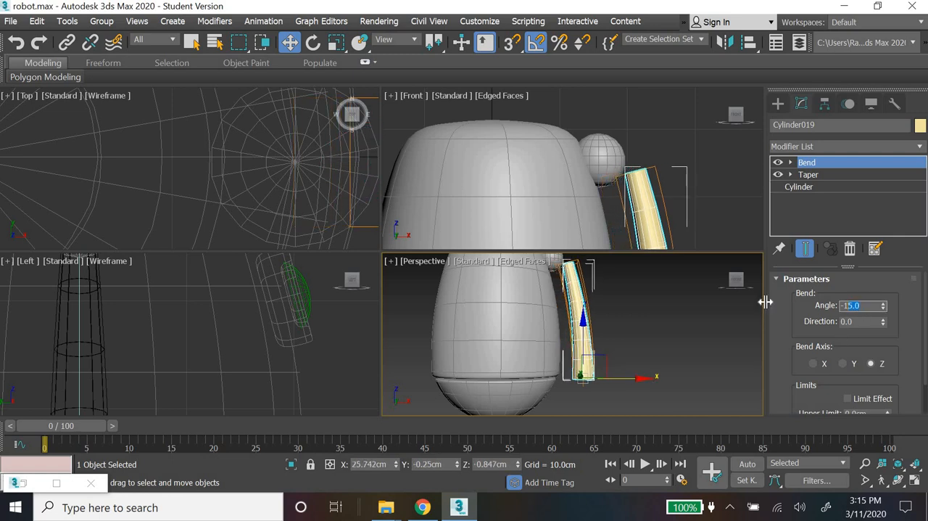
{"action": "key", "text": "Return"}
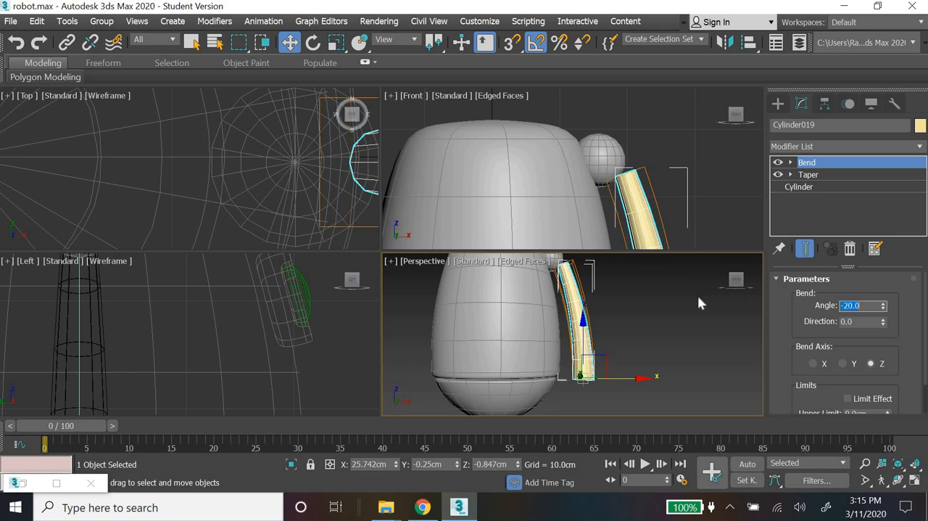
{"action": "left_click_drag", "start_coordinate": [636, 378], "coordinate": [631, 377]}
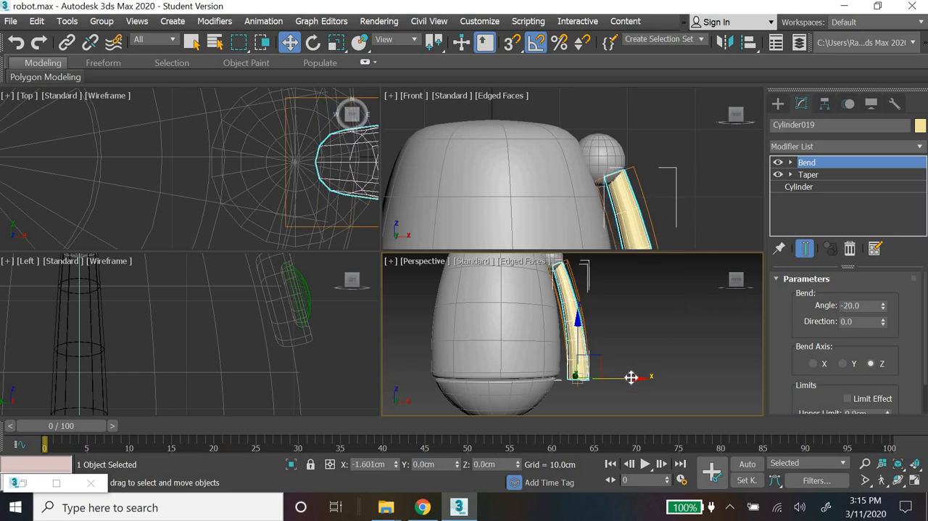
{"action": "left_click", "coordinate": [675, 370]}
Step: Compare the bent arm's shape and length with the arm and hand in the reference image
{"action": "scroll", "coordinate": [655, 359], "scroll_direction": "down", "scroll_amount": 5}
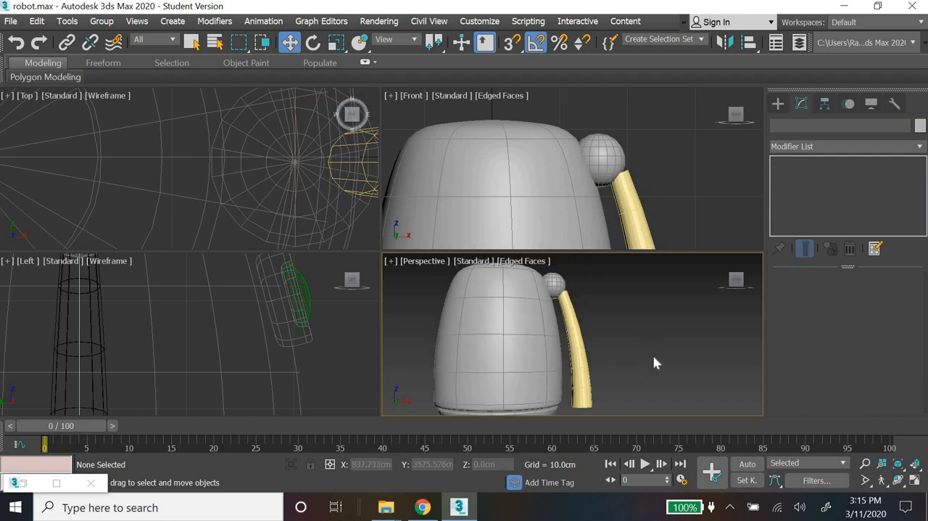
{"action": "middle_click_drag", "start_coordinate": [481, 341], "coordinate": [540, 358]}
{"action": "scroll", "coordinate": [481, 339], "scroll_direction": "up", "scroll_amount": 3}
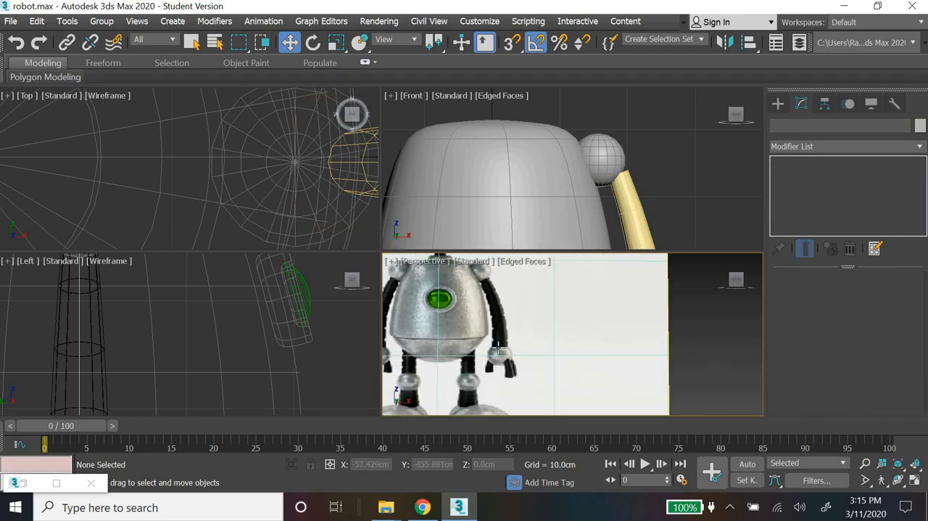
{"action": "scroll", "coordinate": [600, 355], "scroll_direction": "down", "scroll_amount": 2}
{"action": "scroll", "coordinate": [654, 379], "scroll_direction": "down", "scroll_amount": 4}
{"action": "scroll", "coordinate": [655, 373], "scroll_direction": "up", "scroll_amount": 3}
{"action": "middle_click_drag", "start_coordinate": [657, 384], "coordinate": [500, 455]}
{"action": "scroll", "coordinate": [530, 390], "scroll_direction": "up", "scroll_amount": 3}
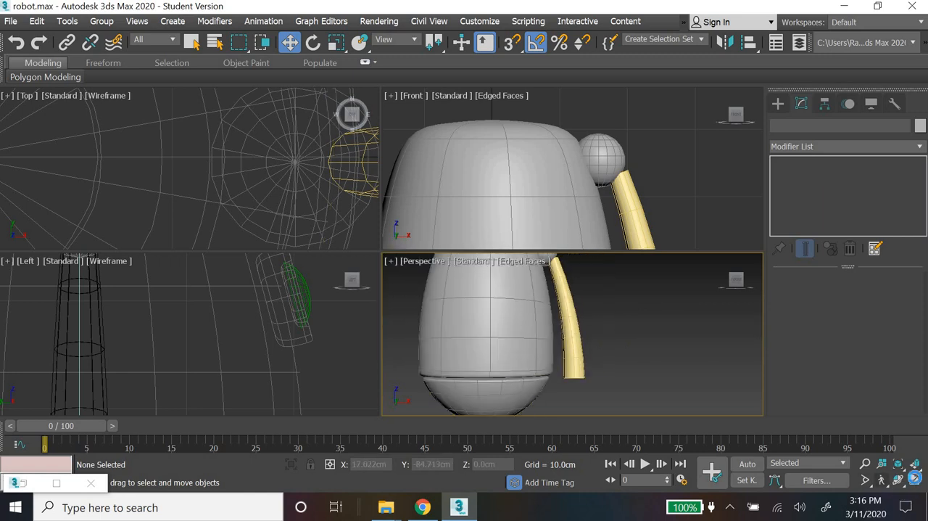
Step: Maximize the perspective view and copy the shoulder sphere to the arm's lower end, at about X 24.7 cm and Z -2 cm
{"action": "left_click", "coordinate": [915, 480]}
{"action": "scroll", "coordinate": [504, 314], "scroll_direction": "down", "scroll_amount": 3}
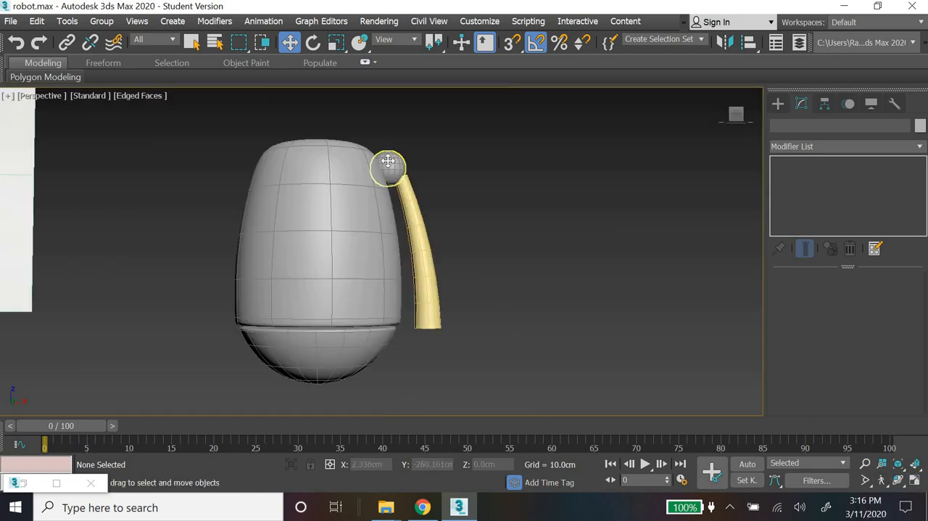
{"action": "left_click", "coordinate": [388, 163]}
{"action": "mouse_move", "coordinate": [385, 120]}
{"action": "left_mouse_down", "text": "shift"}
{"action": "mouse_move", "coordinate": [414, 292]}
{"action": "mouse_move", "coordinate": [419, 277]}
{"action": "mouse_move", "coordinate": [474, 346]}
{"action": "mouse_move", "coordinate": [481, 331]}
{"action": "left_mouse_up", "text": "shift"}
{"action": "key", "text": "Return"}
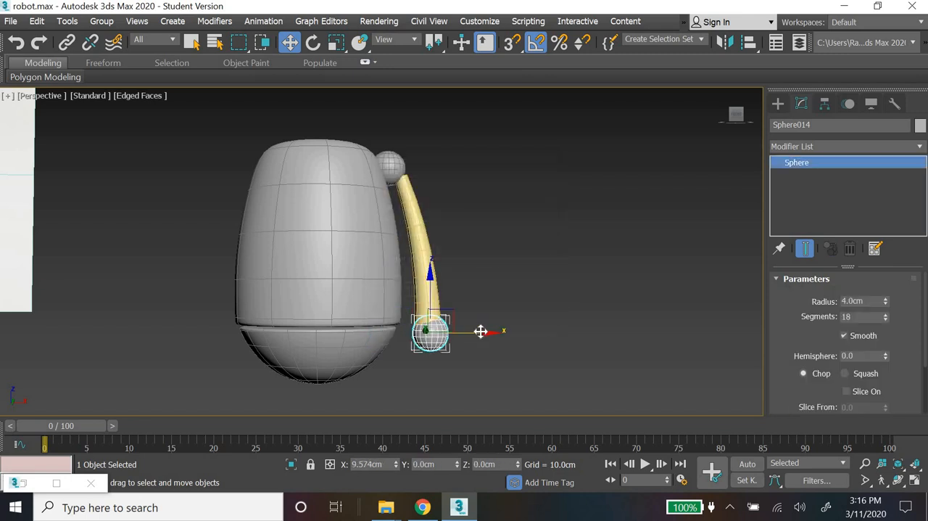
{"action": "key", "text": "z"}
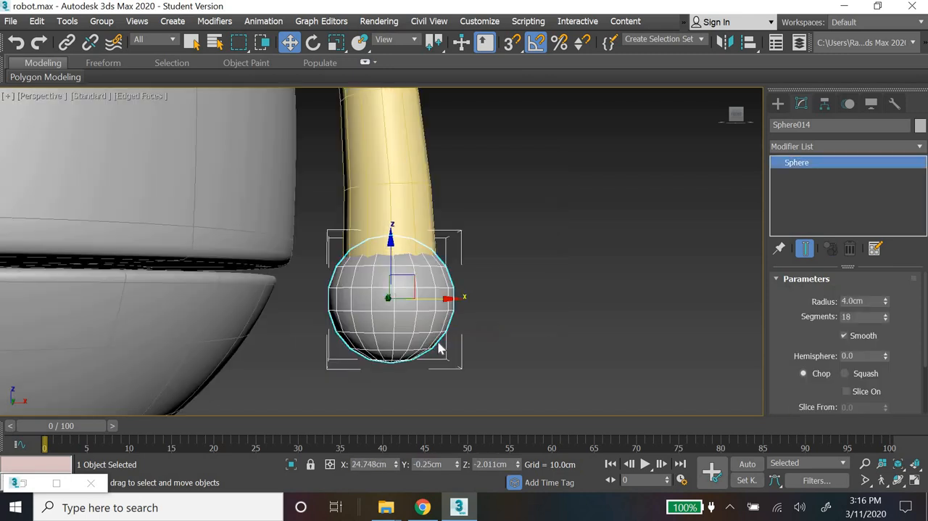
{"action": "left_click", "coordinate": [592, 303]}
Step: Select the arm and its wrist sphere and lower them together, bringing the arm to about Z -3.8 cm
{"action": "scroll", "coordinate": [592, 303], "scroll_direction": "down", "scroll_amount": 10}
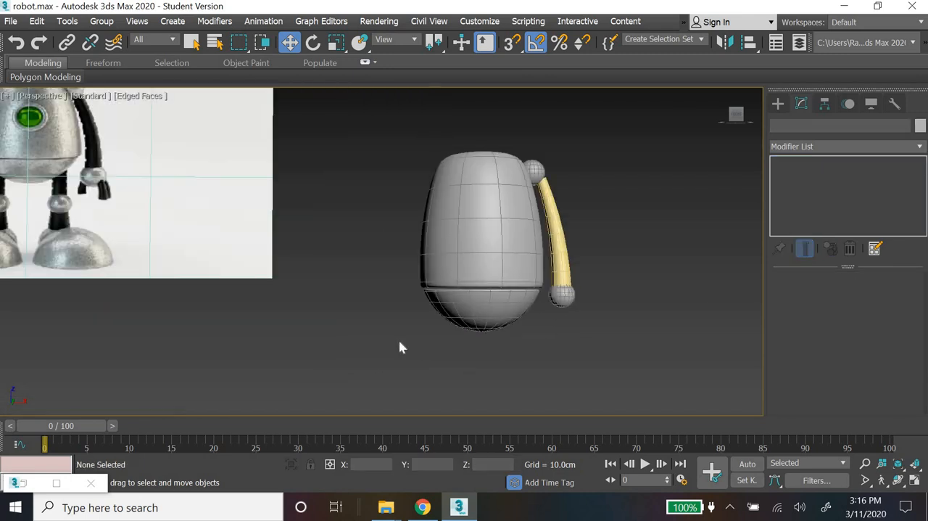
{"action": "middle_click_drag", "start_coordinate": [491, 360], "coordinate": [571, 376]}
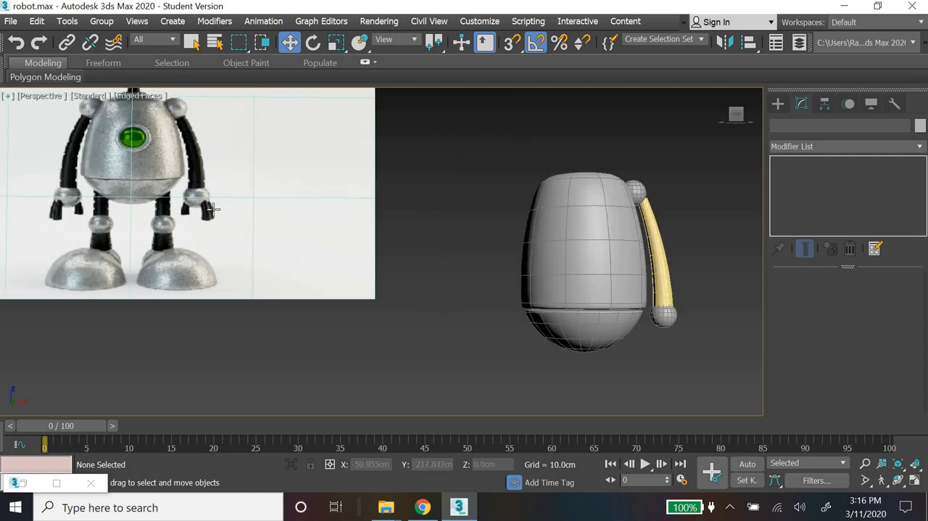
{"action": "left_click_drag", "start_coordinate": [715, 342], "coordinate": [658, 284]}
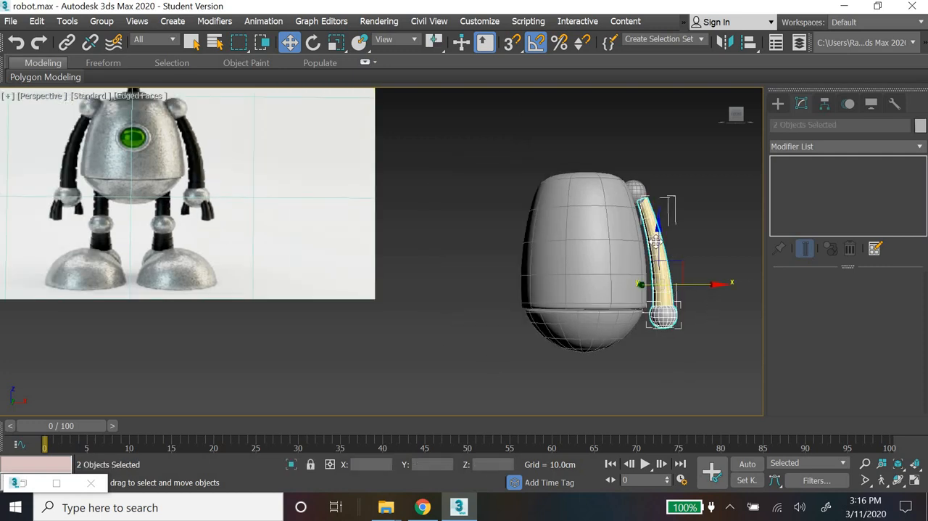
{"action": "left_click_drag", "start_coordinate": [655, 242], "coordinate": [671, 287]}
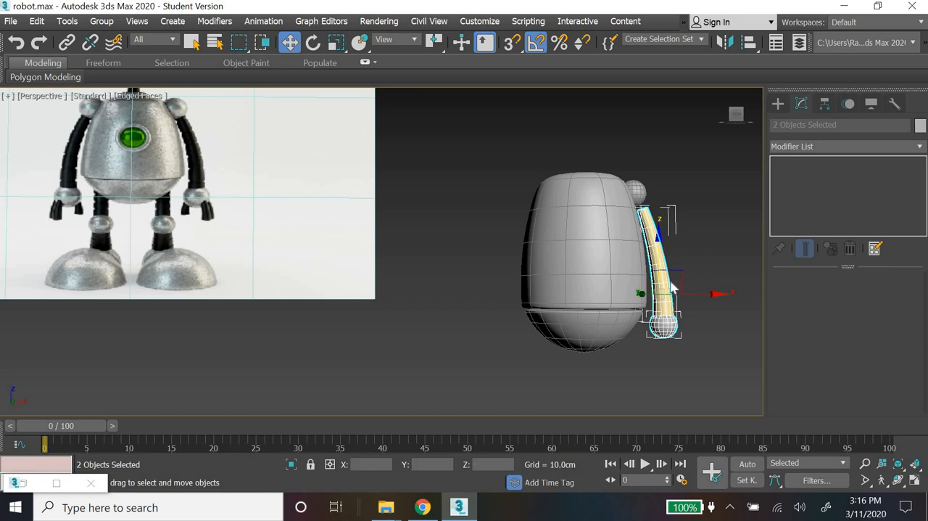
Step: Set the arm cylinder's height to 40 cm and lower it with the wrist sphere, bringing the arm to about Z -4.7 cm
{"action": "left_click", "coordinate": [672, 287]}
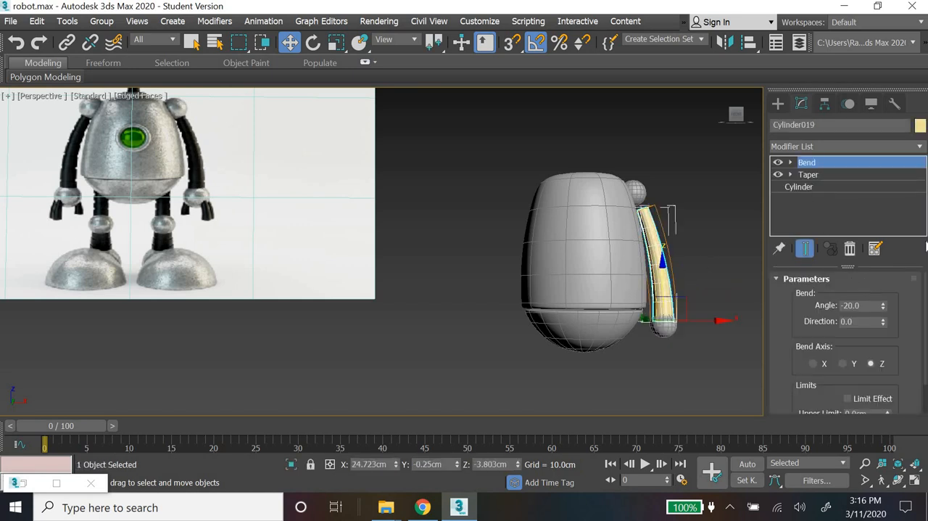
{"action": "left_click", "coordinate": [819, 186]}
{"action": "double_click", "coordinate": [887, 315]}
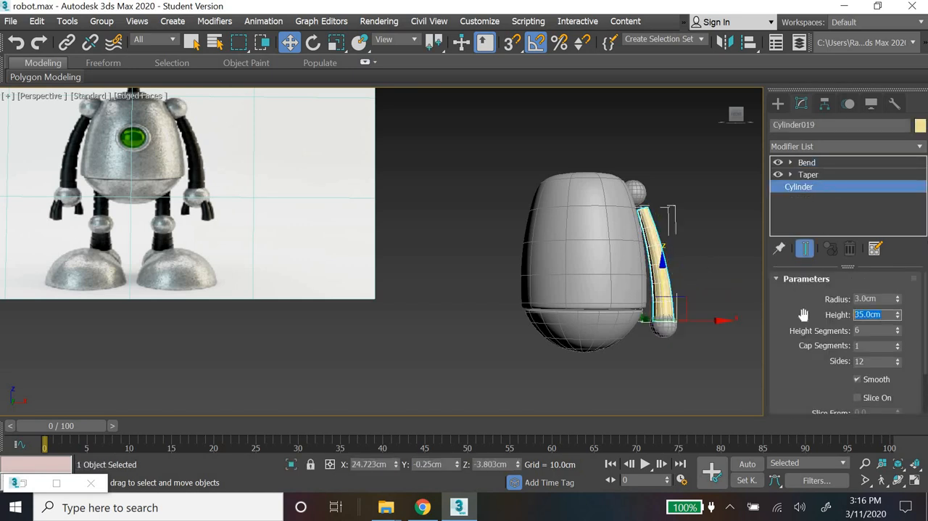
{"action": "key", "text": "Return"}
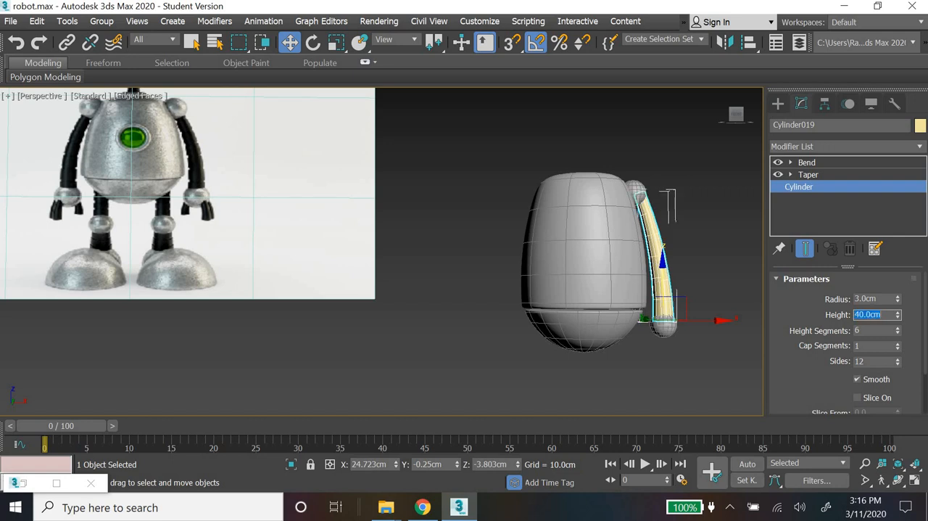
{"action": "left_click", "coordinate": [697, 288]}
{"action": "left_click_drag", "start_coordinate": [696, 338], "coordinate": [660, 260]}
{"action": "left_click", "coordinate": [703, 379]}
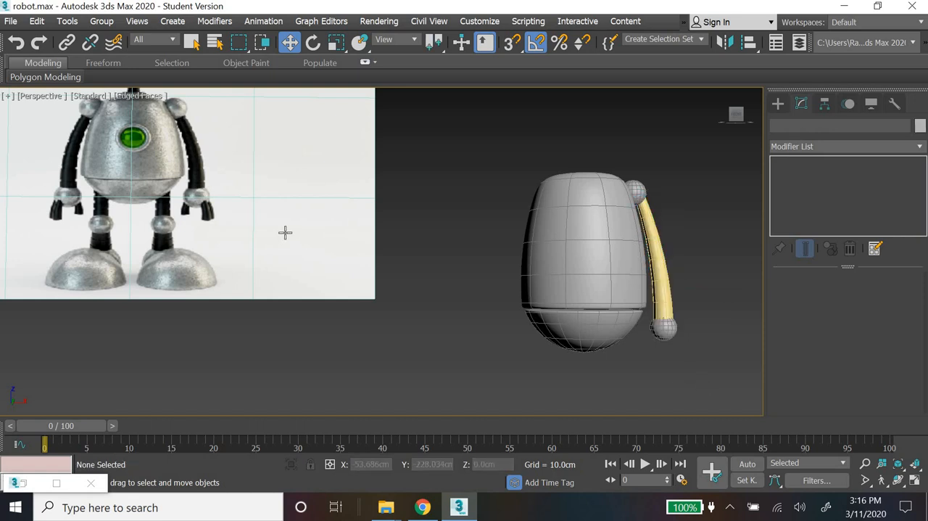
Step: Copy the arm cylinder along X, away from the torso, to about X 43.4 cm
{"action": "left_click", "coordinate": [660, 290]}
{"action": "middle_click_drag", "start_coordinate": [602, 363], "coordinate": [437, 321]}
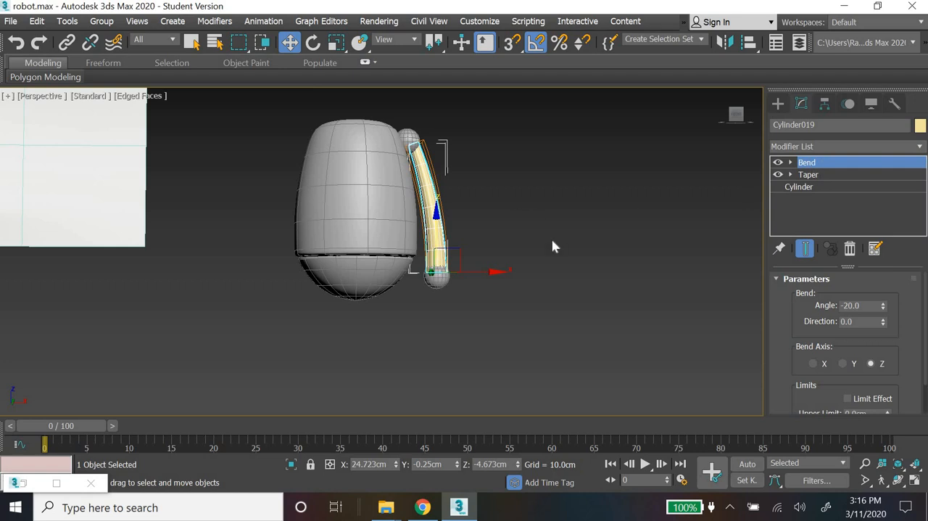
{"action": "left_click", "coordinate": [491, 278]}
{"action": "left_click", "coordinate": [438, 239]}
{"action": "left_click_drag", "start_coordinate": [480, 271], "coordinate": [543, 272], "text": "shift"}
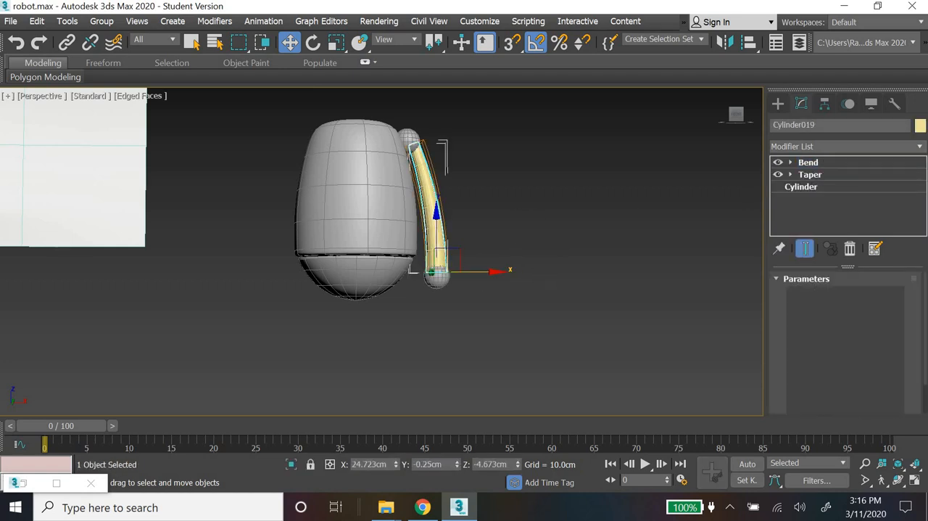
{"action": "key", "text": "Return"}
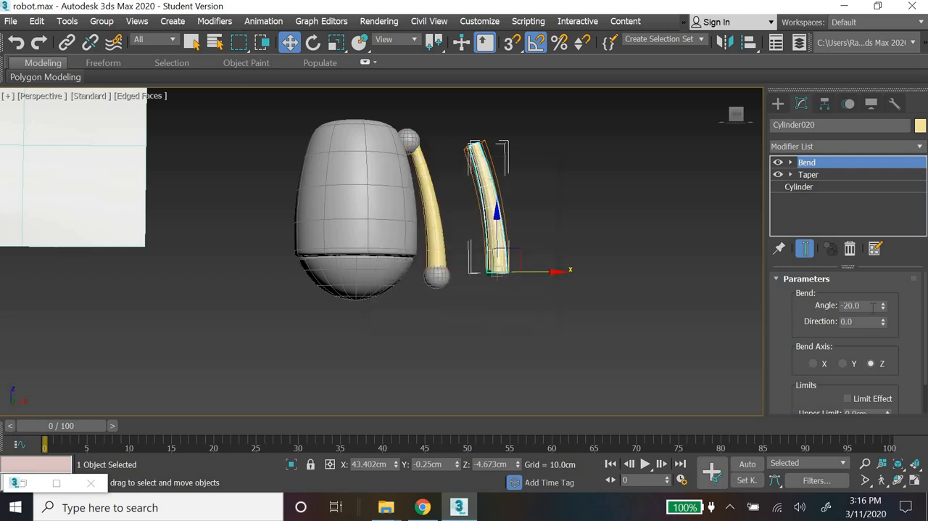
Step: Set the copied cylinder's radius to 2 cm and its height to 5 cm
{"action": "left_click", "coordinate": [810, 187]}
{"action": "left_click_drag", "start_coordinate": [886, 299], "coordinate": [783, 299]}
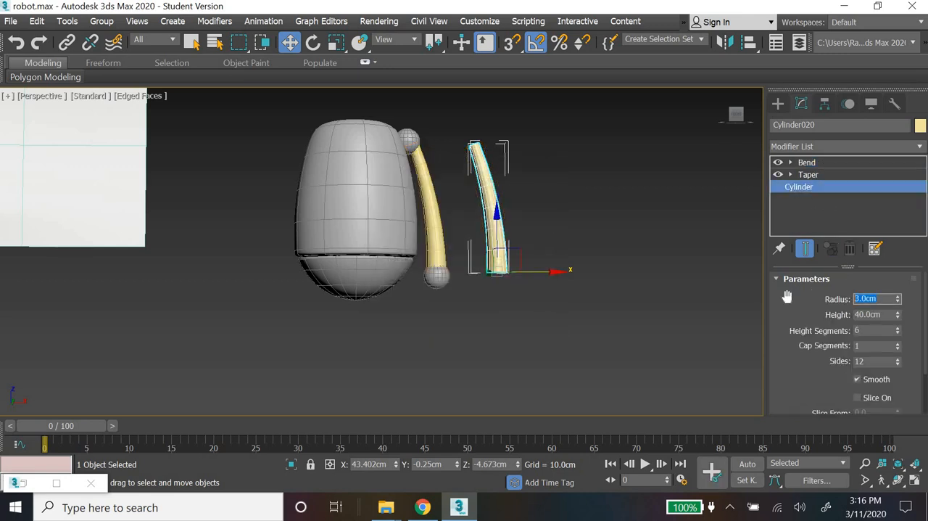
{"action": "type", "text": "2"}
{"action": "key", "text": "Return"}
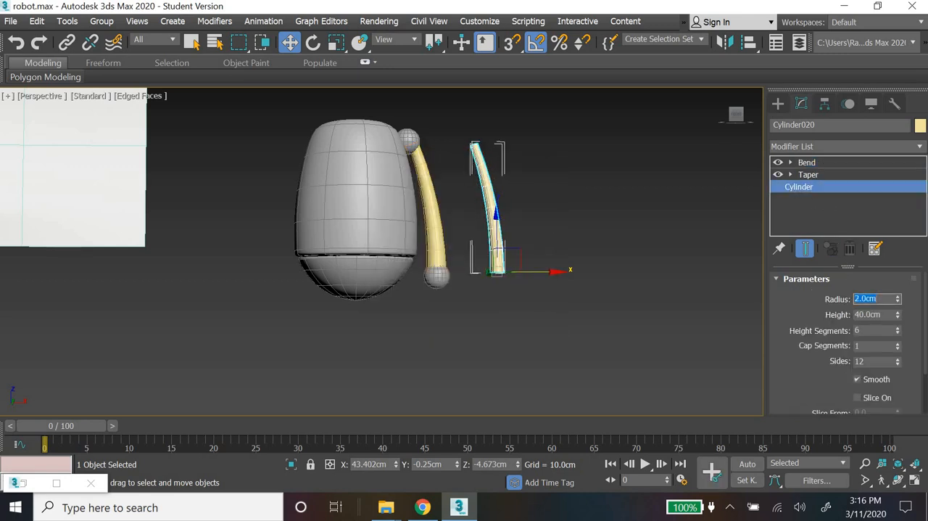
{"action": "key", "text": "Tab"}
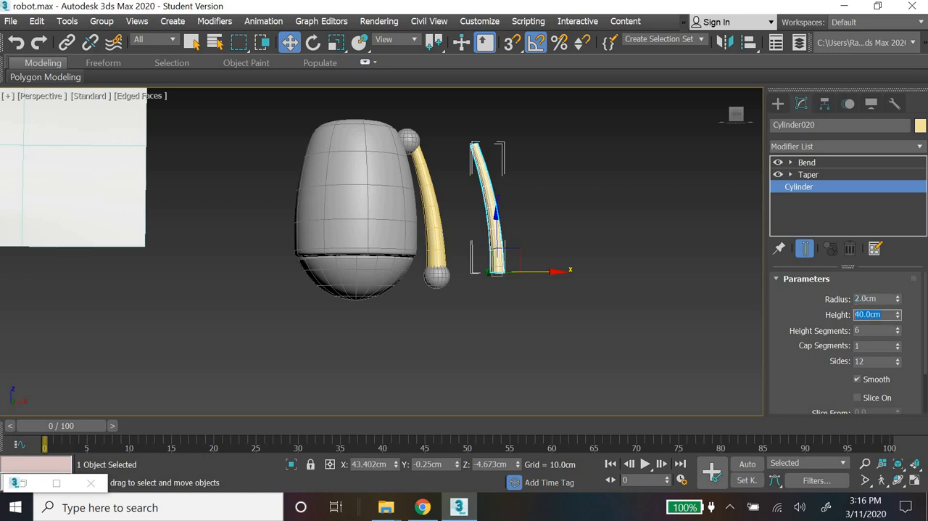
{"action": "type", "text": "5"}
{"action": "key", "text": "Return"}
Step: Move the small bent cylinder next to the lower outer edge of the wrist sphere as a finger
{"action": "scroll", "coordinate": [528, 315], "scroll_direction": "up", "scroll_amount": 6}
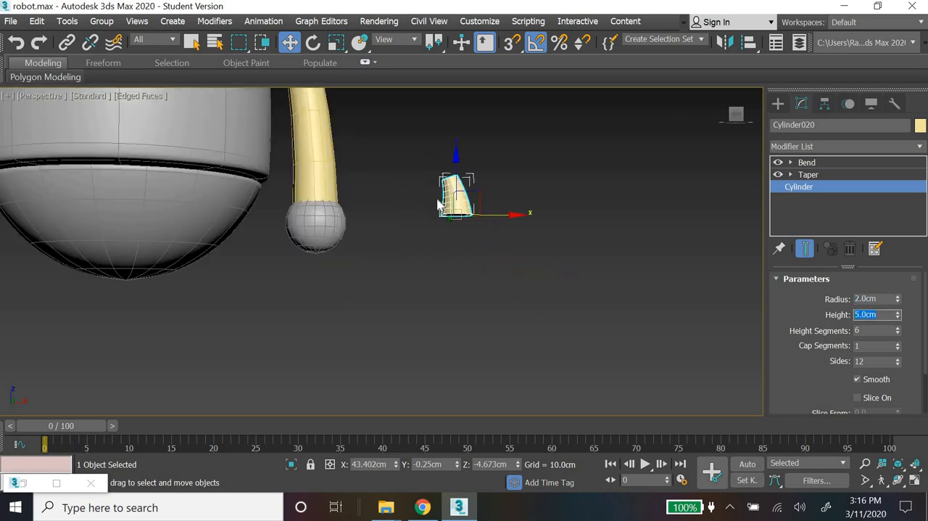
{"action": "middle_click_drag", "start_coordinate": [463, 236], "coordinate": [562, 351]}
{"action": "left_click_drag", "start_coordinate": [570, 273], "coordinate": [426, 278]}
{"action": "left_click_drag", "start_coordinate": [381, 234], "coordinate": [358, 330]}
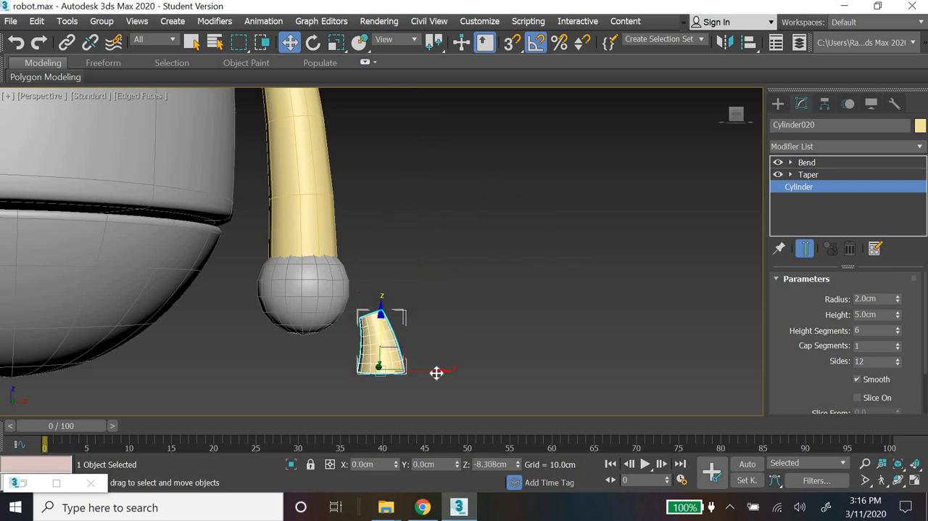
{"action": "left_click_drag", "start_coordinate": [436, 372], "coordinate": [412, 369]}
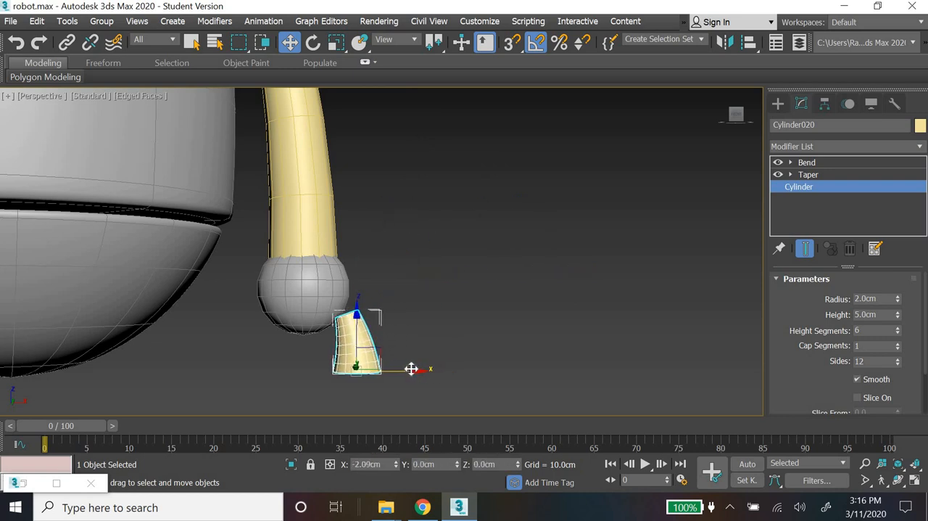
Step: Set the small bent finger cylinder's radius to 1 cm
{"action": "scroll", "coordinate": [493, 367], "scroll_direction": "up", "scroll_amount": 3}
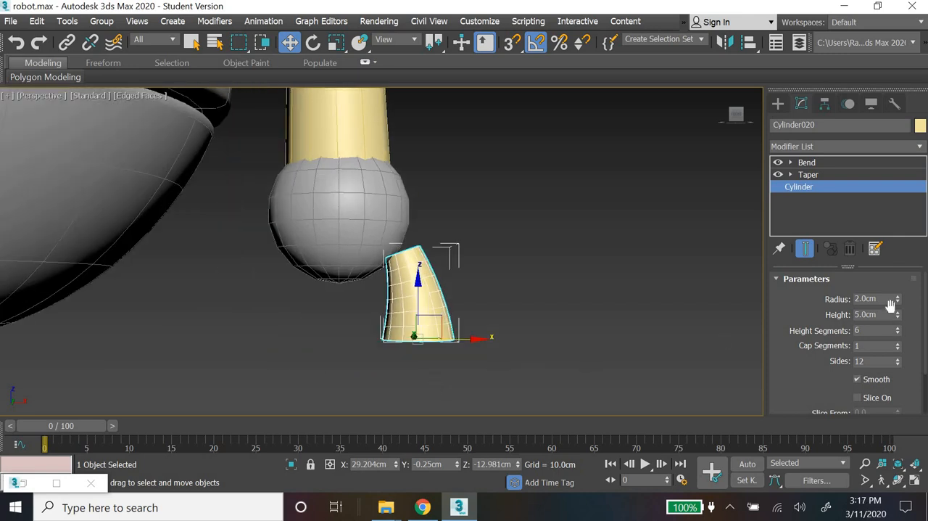
{"action": "type", "text": "1"}
{"action": "key", "text": "Return"}
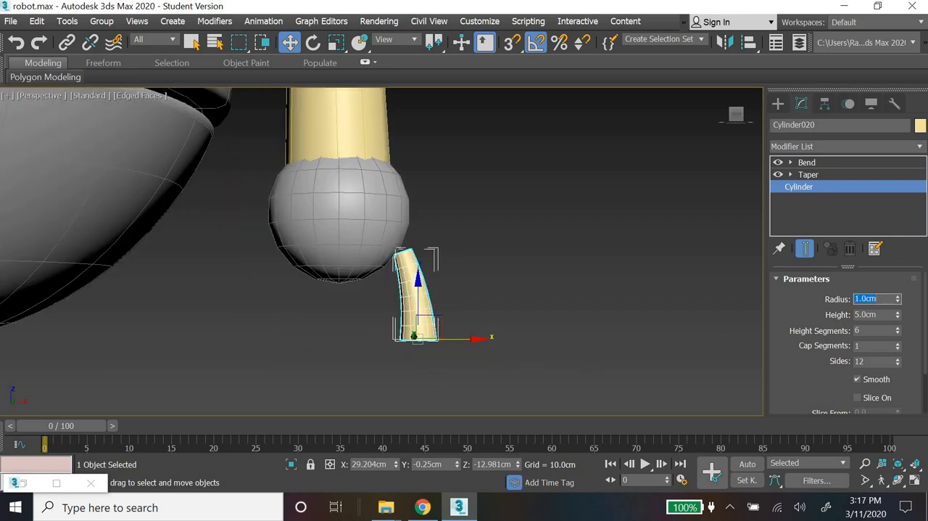
Step: Move the finger up and inward so its upper end tucks into the wrist sphere, at about X 28.5 cm, Z -12.3 cm
{"action": "left_click", "coordinate": [400, 335]}
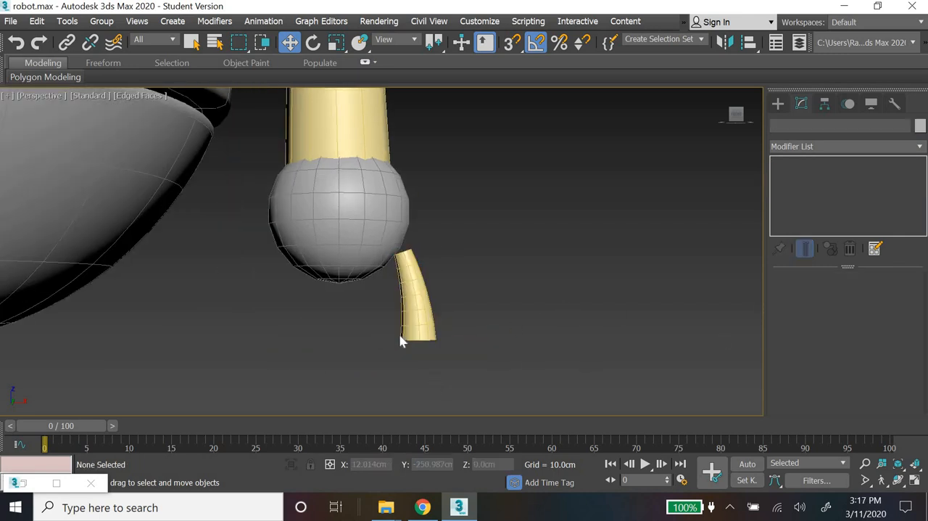
{"action": "left_click", "coordinate": [417, 283]}
{"action": "left_click_drag", "start_coordinate": [417, 283], "coordinate": [452, 328]}
{"action": "left_click", "coordinate": [567, 359]}
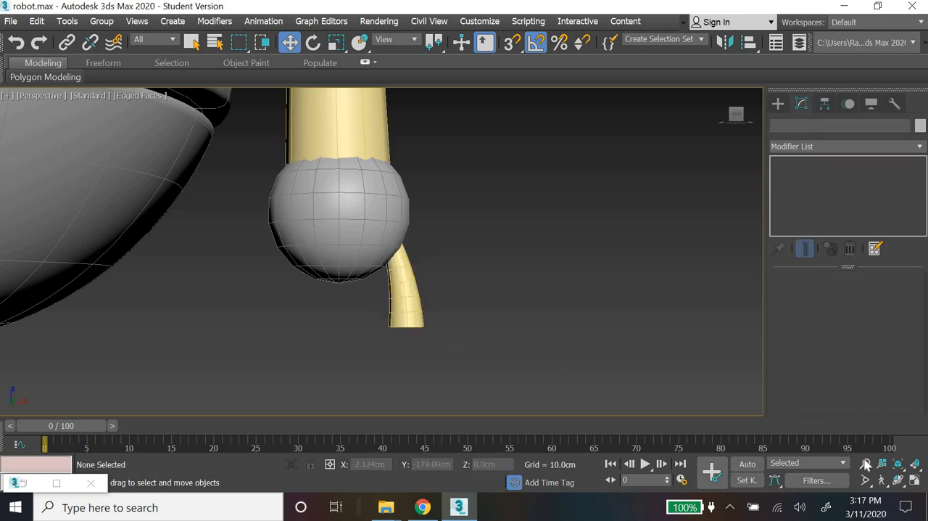
Step: In the Left view of the four-viewport layout, shift the finger sideways off the wrist's centre to about Y 0.9 cm
{"action": "left_click", "coordinate": [914, 480]}
{"action": "left_click", "coordinate": [314, 380]}
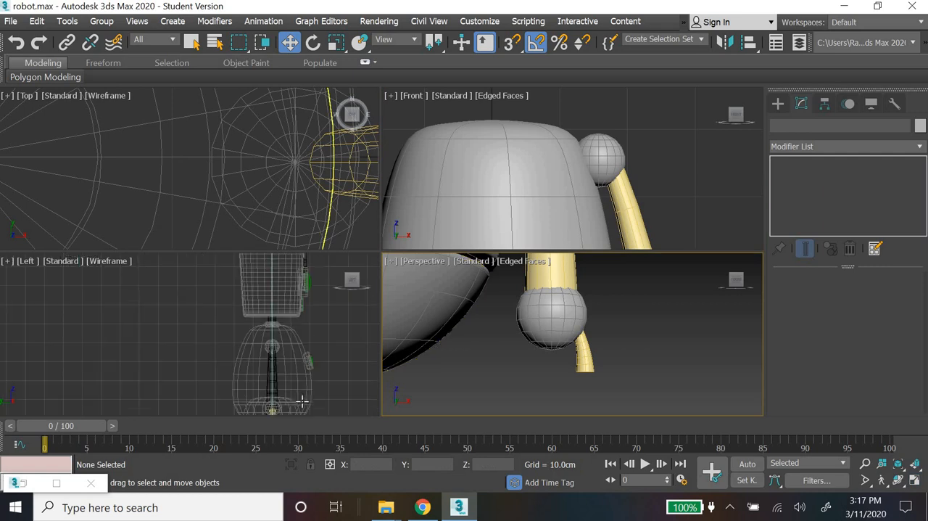
{"action": "scroll", "coordinate": [267, 359], "scroll_direction": "up", "scroll_amount": 10}
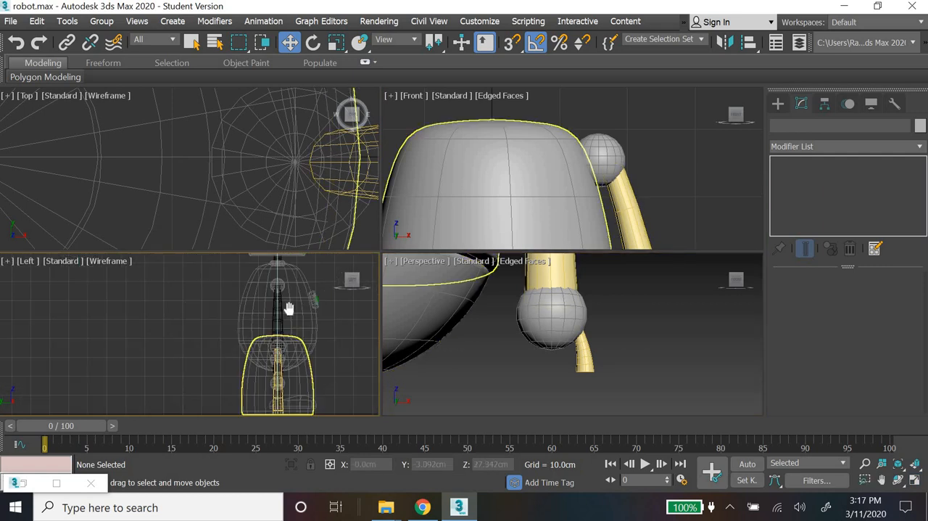
{"action": "scroll", "coordinate": [272, 349], "scroll_direction": "up", "scroll_amount": 10}
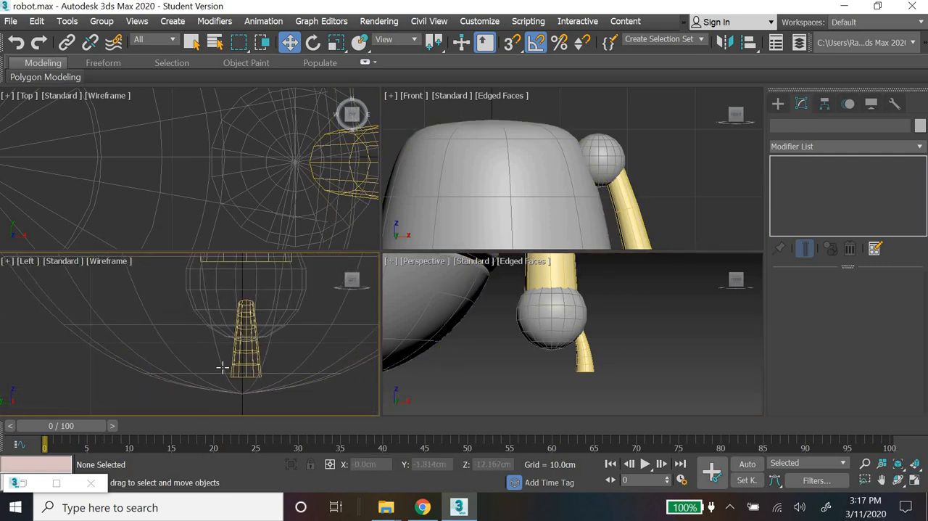
{"action": "left_click", "coordinate": [258, 375]}
{"action": "left_click_drag", "start_coordinate": [270, 376], "coordinate": [241, 373]}
{"action": "scroll", "coordinate": [246, 376], "scroll_direction": "down", "scroll_amount": 4}
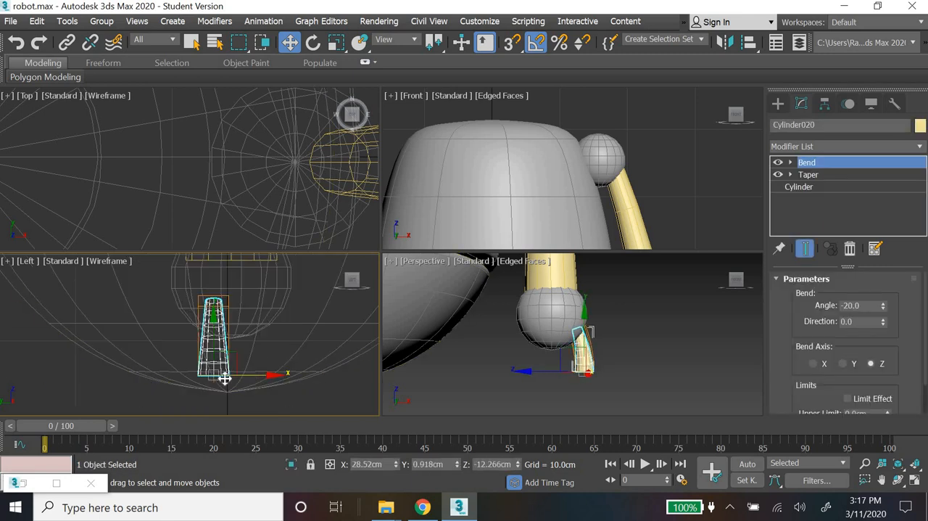
Step: Clone the finger once along the Left view's horizontal axis to about Y -1.5 cm, making a second finger beside the first
{"action": "left_click_drag", "start_coordinate": [223, 378], "coordinate": [293, 378], "text": "shift"}
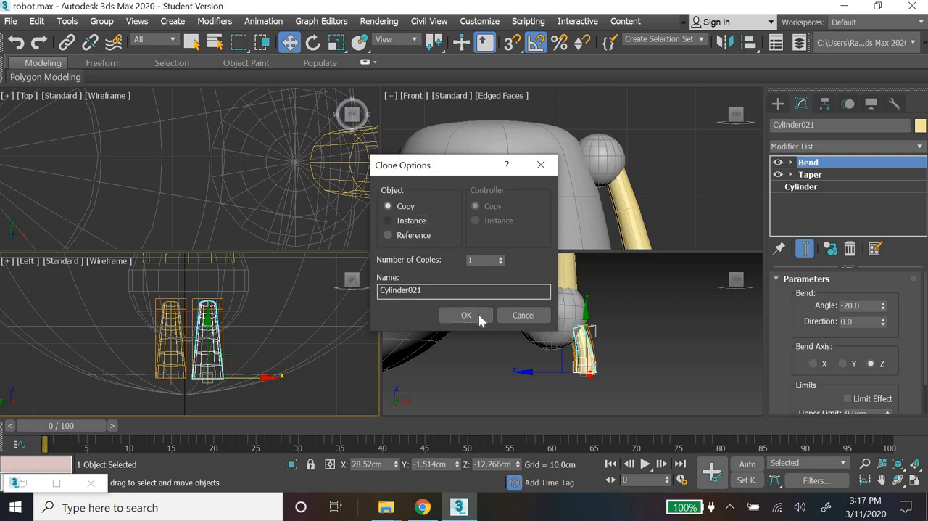
{"action": "left_click", "coordinate": [411, 221]}
{"action": "key", "text": "Return"}
{"action": "left_click", "coordinate": [597, 149]}
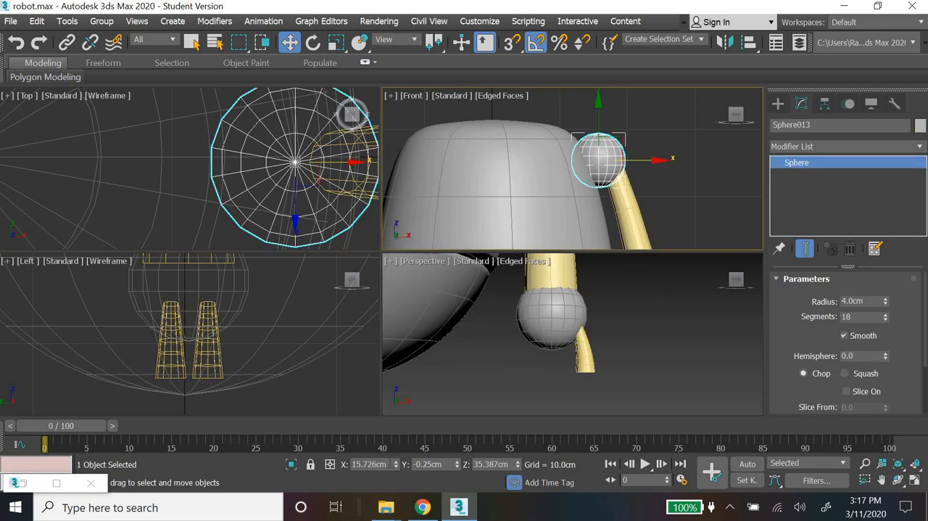
Step: Centre the shoulder sphere and the tapered arm cylinder front to back by setting each one's Y position to 0 cm
{"action": "right_click", "coordinate": [457, 468]}
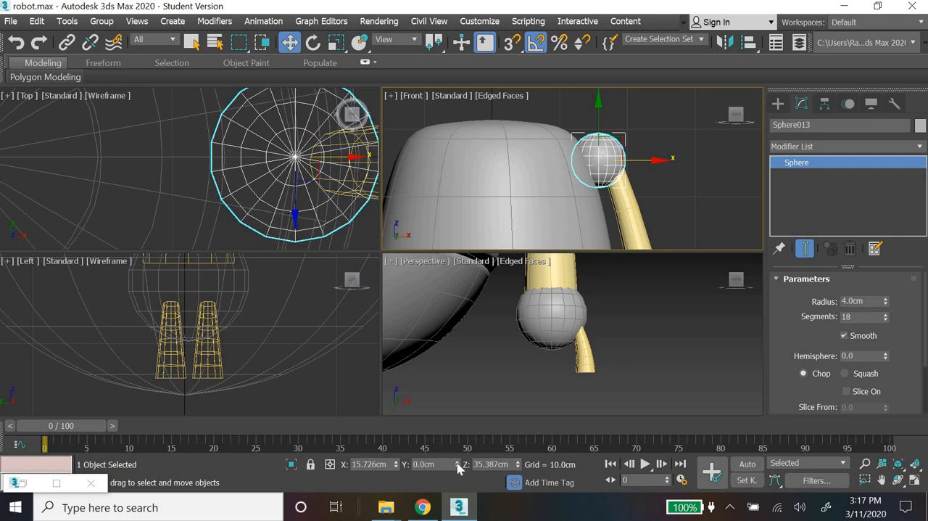
{"action": "scroll", "coordinate": [270, 289], "scroll_direction": "up", "scroll_amount": 5}
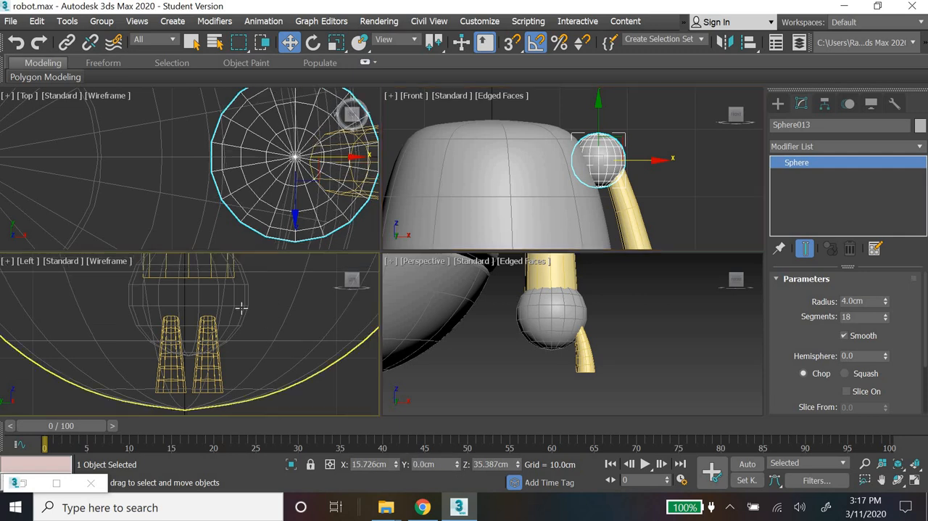
{"action": "left_click", "coordinate": [240, 304]}
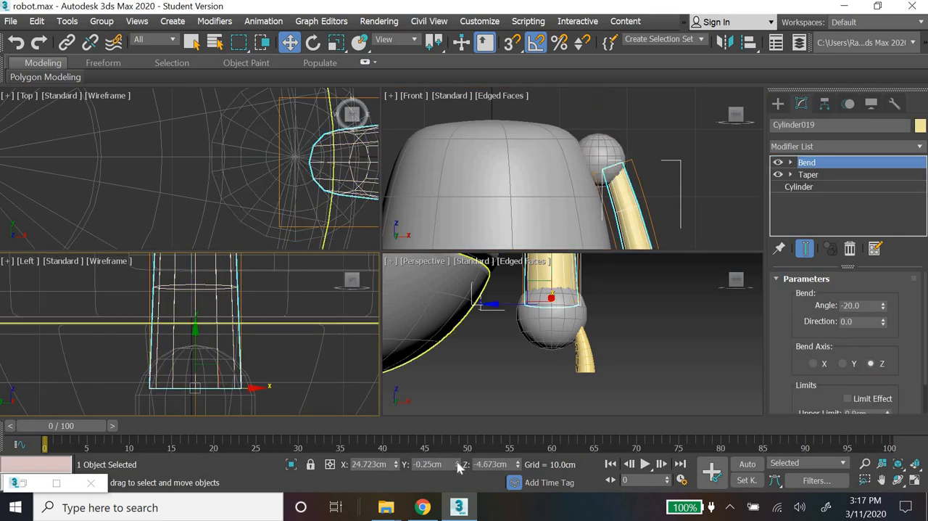
{"action": "right_click", "coordinate": [457, 468]}
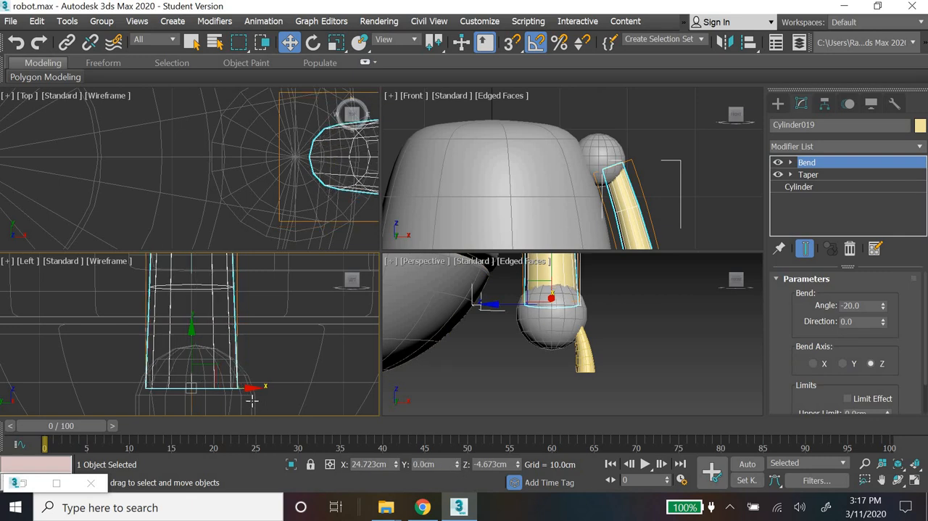
{"action": "left_click", "coordinate": [252, 400]}
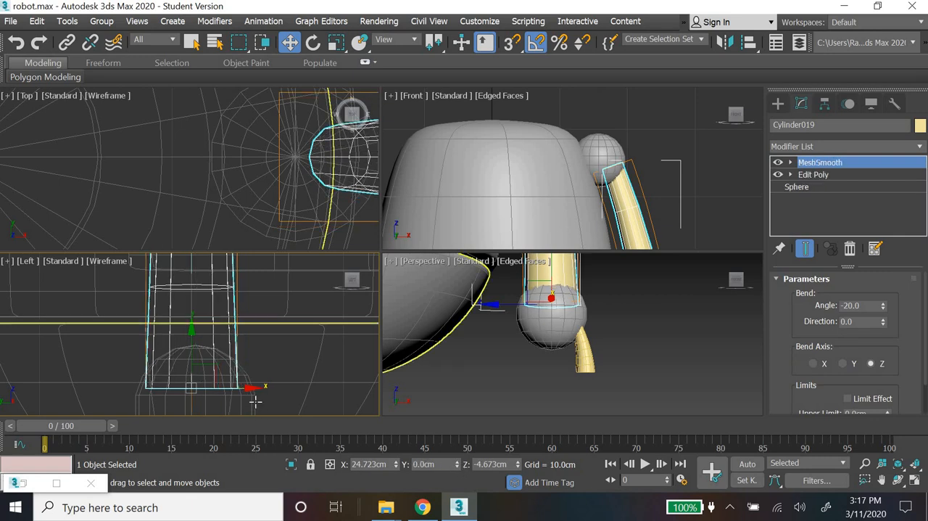
Step: Set the wrist sphere's Y position to 0 cm so it lines up with the arm
{"action": "left_click", "coordinate": [601, 397]}
{"action": "left_click", "coordinate": [245, 372]}
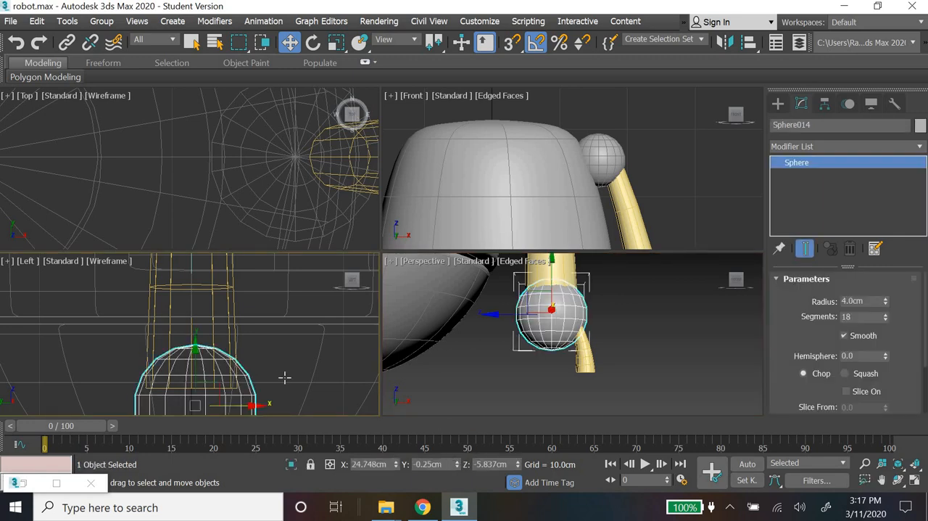
{"action": "key", "text": "ctrl+z"}
{"action": "scroll", "coordinate": [275, 367], "scroll_direction": "down", "scroll_amount": 5}
{"action": "middle_click_drag", "start_coordinate": [254, 396], "coordinate": [254, 354]}
{"action": "scroll", "coordinate": [260, 351], "scroll_direction": "up", "scroll_amount": 5}
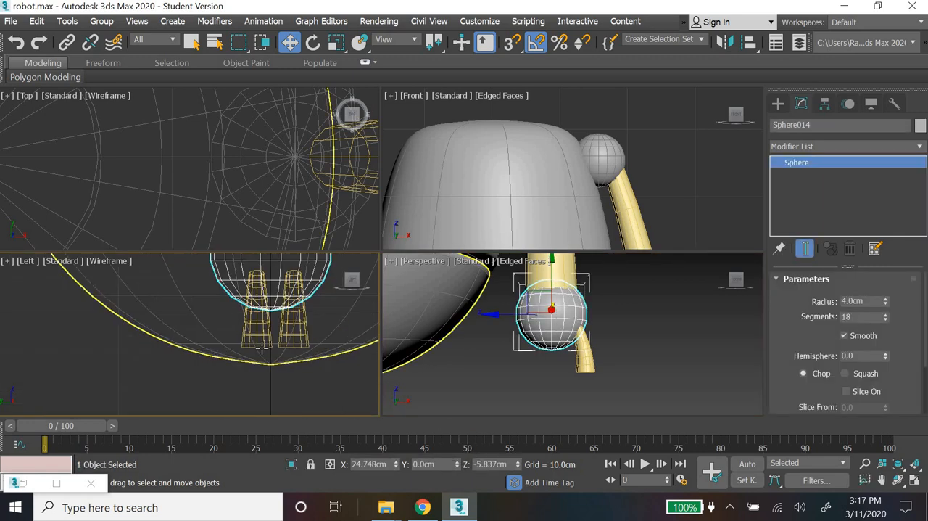
Step: Select the first finger in the Left view and set its Y position to 1 cm
{"action": "left_click", "coordinate": [260, 330]}
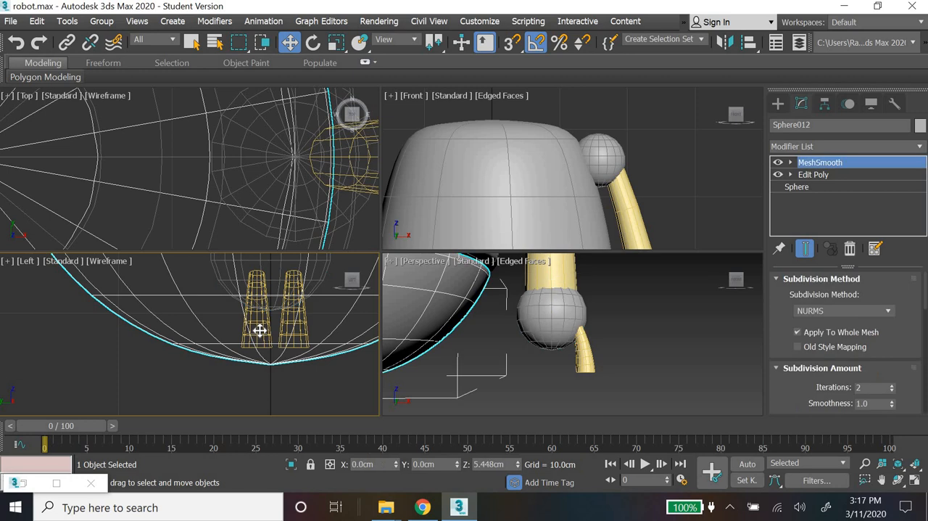
{"action": "left_click", "coordinate": [296, 376]}
{"action": "left_click", "coordinate": [290, 373]}
{"action": "left_click", "coordinate": [257, 332]}
{"action": "scroll", "coordinate": [276, 327], "scroll_direction": "up", "scroll_amount": 3}
{"action": "left_click", "coordinate": [291, 355]}
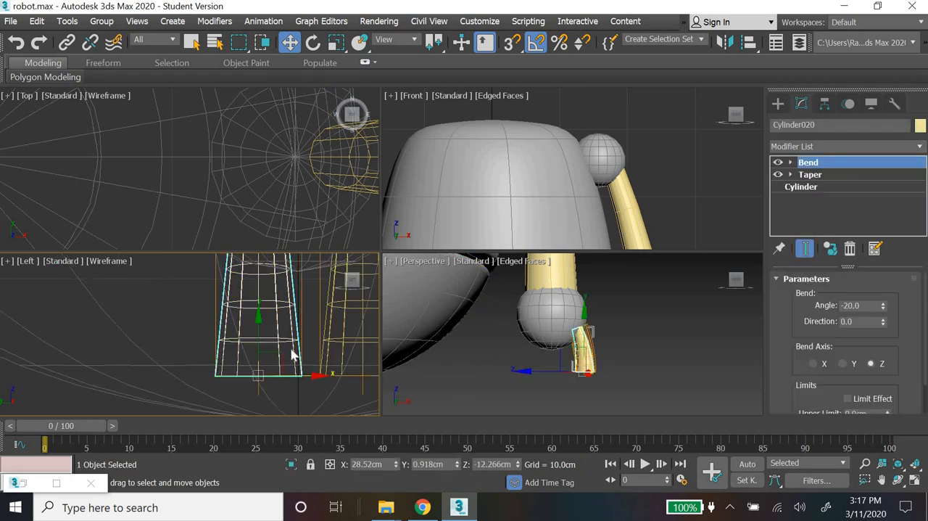
{"action": "right_click", "coordinate": [459, 465]}
{"action": "left_click_drag", "start_coordinate": [313, 373], "coordinate": [251, 375]}
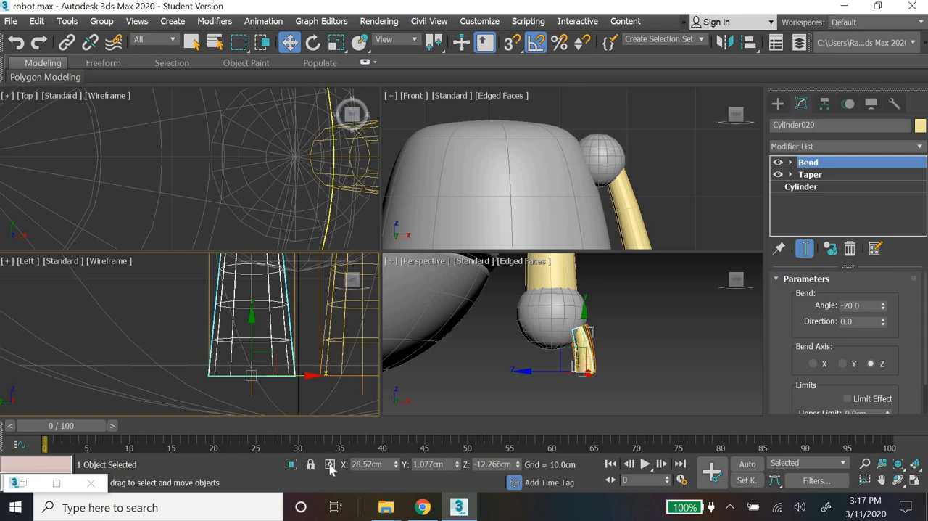
{"action": "double_click", "coordinate": [433, 464]}
{"action": "type", "text": "1"}
{"action": "key", "text": "Return"}
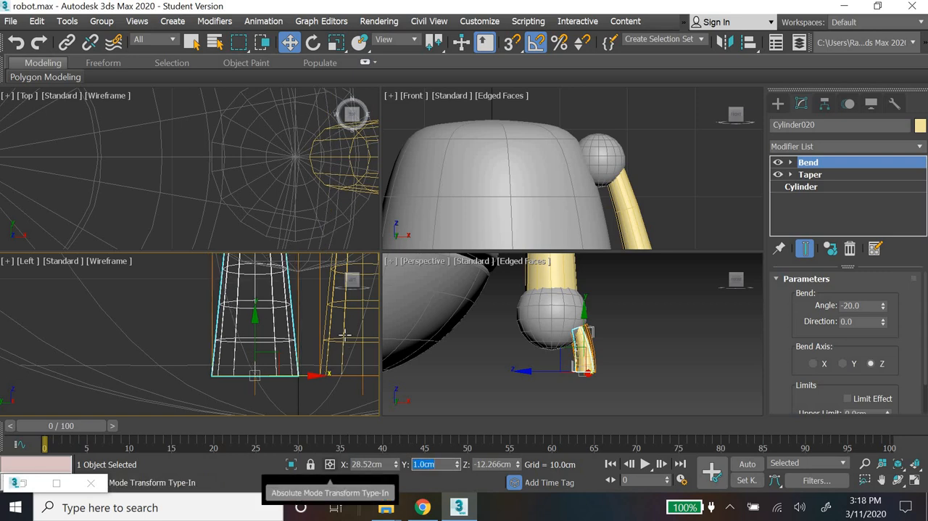
Step: Set the second finger's Y position to -1 cm
{"action": "left_click", "coordinate": [364, 373]}
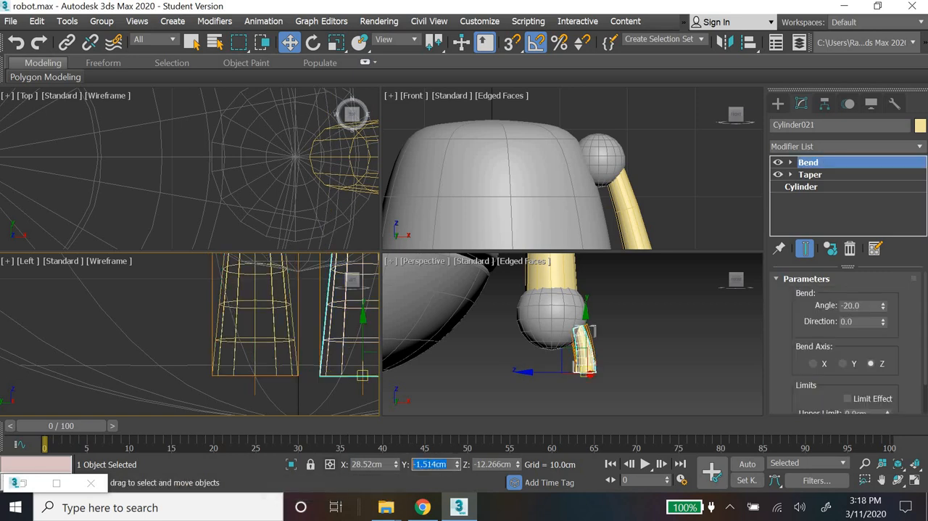
{"action": "type", "text": "-1"}
{"action": "key", "text": "Return"}
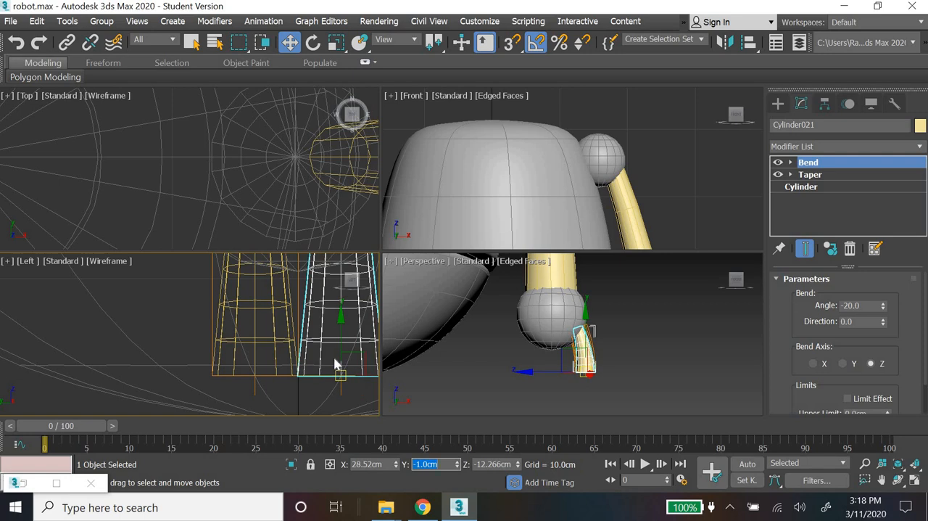
{"action": "scroll", "coordinate": [335, 364], "scroll_direction": "down", "scroll_amount": 2}
{"action": "scroll", "coordinate": [335, 364], "scroll_direction": "down", "scroll_amount": 4}
{"action": "middle_click_drag", "start_coordinate": [335, 364], "coordinate": [289, 367]}
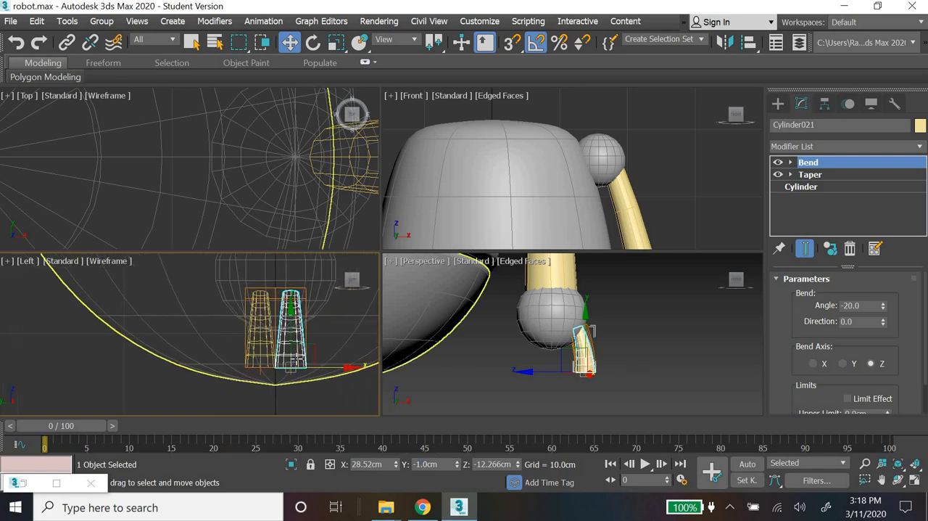
Step: Rotate the second finger -10 degrees about X in the Left view so its lower end splays outward
{"action": "scroll", "coordinate": [289, 367], "scroll_direction": "up", "scroll_amount": 2}
{"action": "left_click", "coordinate": [312, 43]}
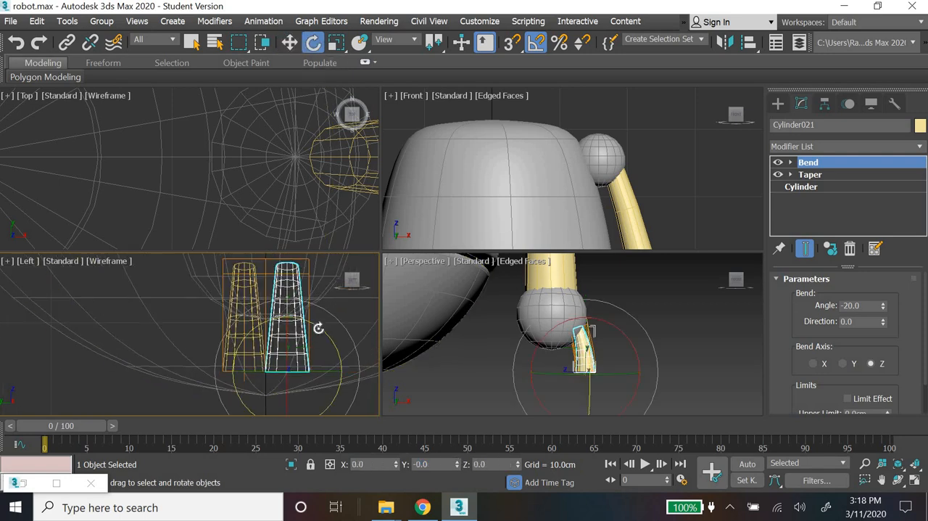
{"action": "left_click", "coordinate": [352, 326]}
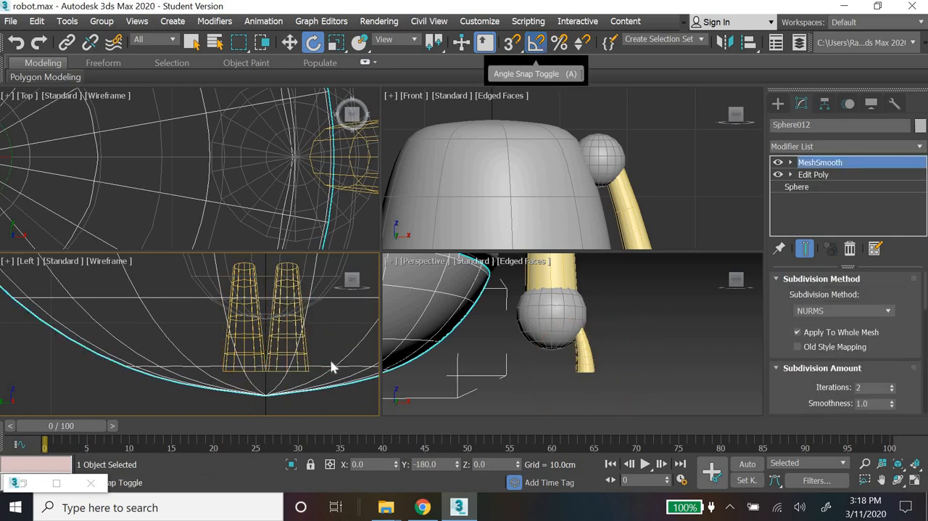
{"action": "left_click", "coordinate": [307, 350]}
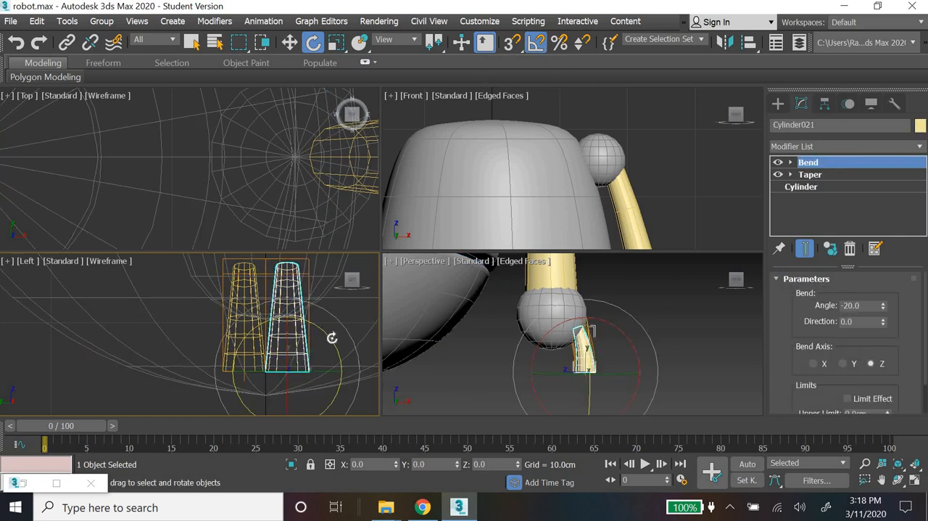
{"action": "left_click_drag", "start_coordinate": [332, 338], "coordinate": [227, 352]}
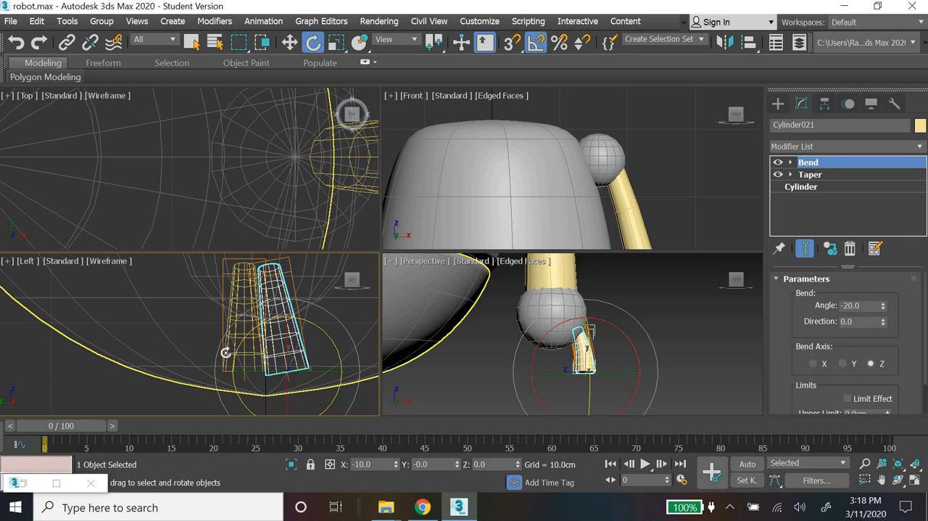
{"action": "left_click", "coordinate": [226, 352]}
Step: Rotate the first finger to splay the opposite way, and move it outward to about Y 2 cm
{"action": "left_click", "coordinate": [251, 327]}
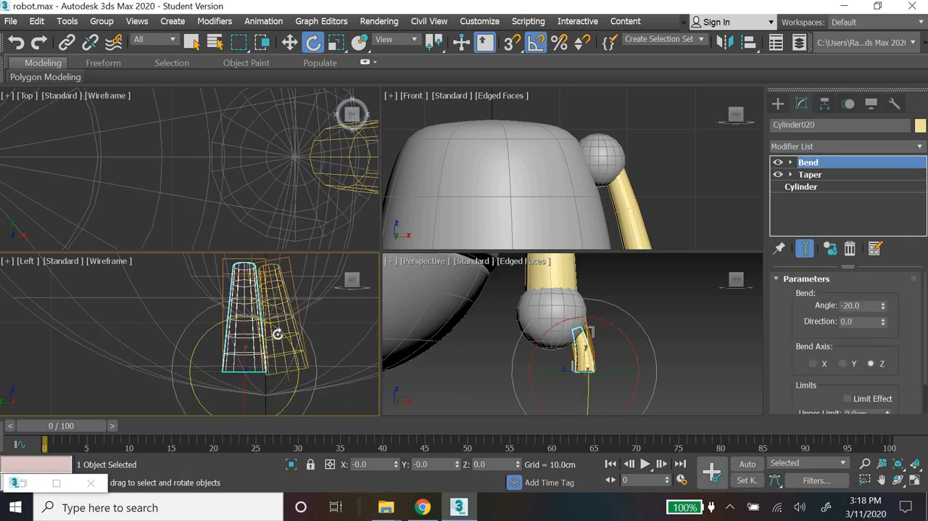
{"action": "left_click_drag", "start_coordinate": [283, 336], "coordinate": [285, 368]}
{"action": "left_click", "coordinate": [292, 44]}
{"action": "key", "text": "w"}
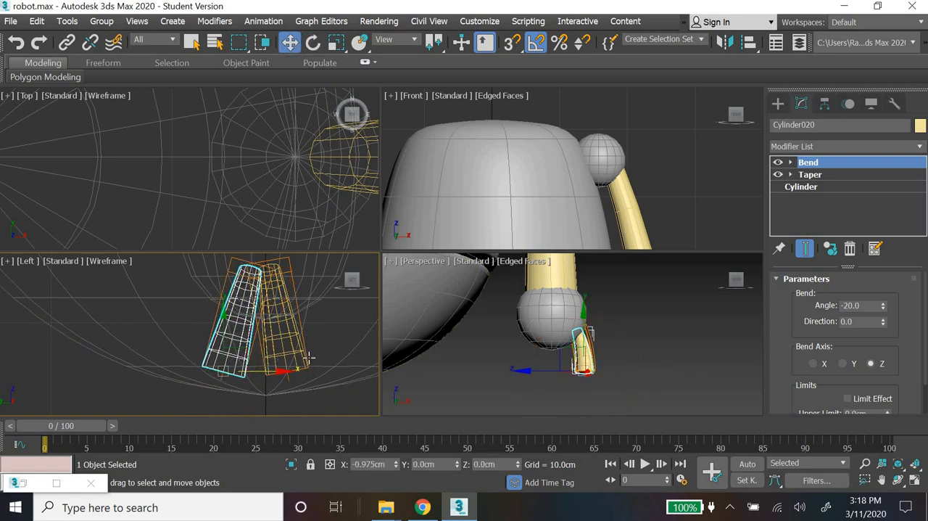
{"action": "left_click", "coordinate": [303, 370]}
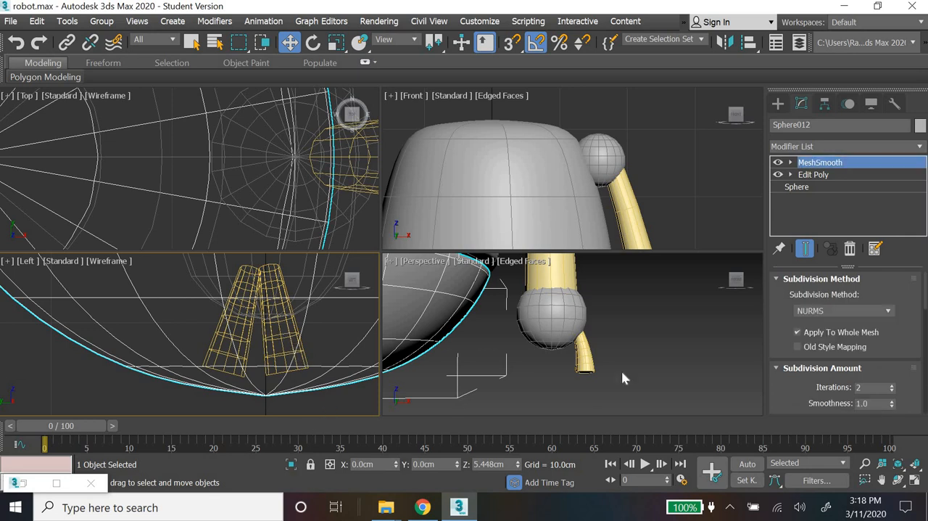
Step: Move the second finger outward along Y in the Perspective view to about Y -1.8 cm, away from the first finger
{"action": "left_click", "coordinate": [638, 380]}
{"action": "middle_click_drag", "start_coordinate": [609, 396], "coordinate": [463, 374]}
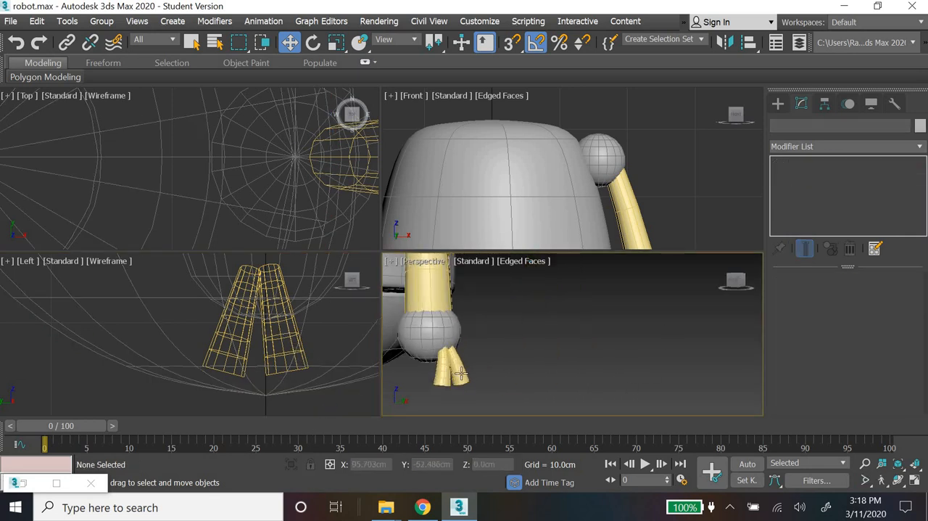
{"action": "left_click", "coordinate": [460, 373]}
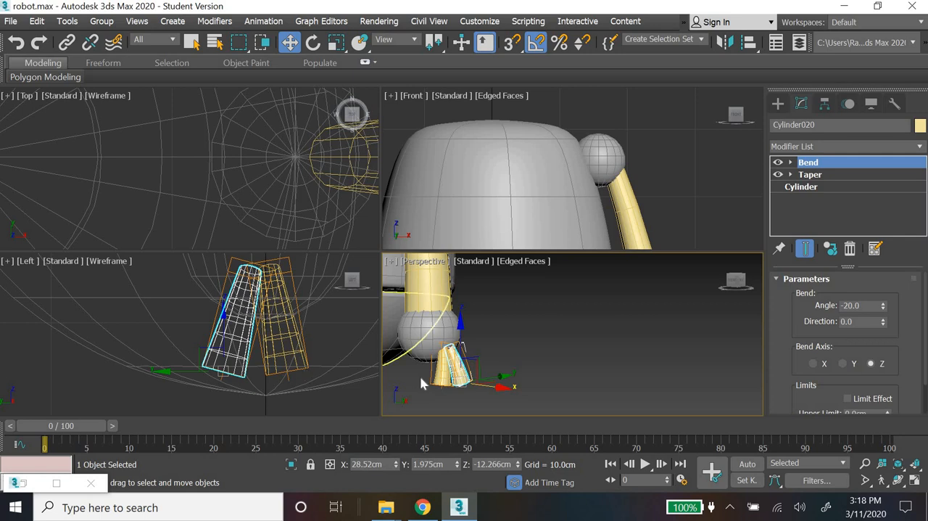
{"action": "mouse_move", "coordinate": [516, 376]}
{"action": "middle_mouse_down", "text": "alt"}
{"action": "mouse_move", "coordinate": [572, 388]}
{"action": "mouse_move", "coordinate": [535, 404]}
{"action": "mouse_move", "coordinate": [529, 380]}
{"action": "middle_mouse_up", "text": "alt"}
{"action": "scroll", "coordinate": [520, 381], "scroll_direction": "up", "scroll_amount": 3}
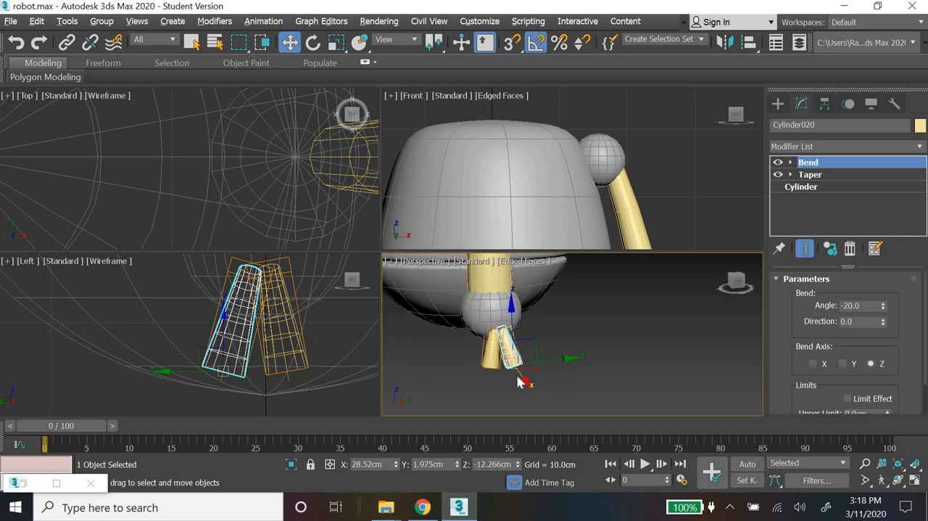
{"action": "left_click", "coordinate": [486, 353]}
{"action": "left_click_drag", "start_coordinate": [522, 356], "coordinate": [513, 356]}
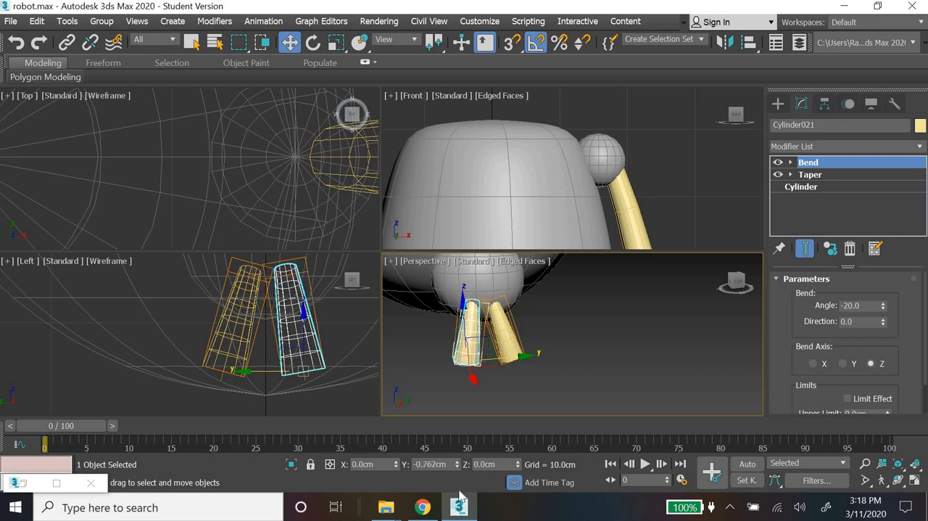
Step: Clone the second finger as one instance to the wrist's inner side at about X 21.4 cm, and mirror it on X with No Clone
{"action": "left_click", "coordinate": [608, 350]}
{"action": "middle_click_drag", "start_coordinate": [546, 356], "coordinate": [605, 356], "text": "alt"}
{"action": "scroll", "coordinate": [643, 343], "scroll_direction": "up", "scroll_amount": 5}
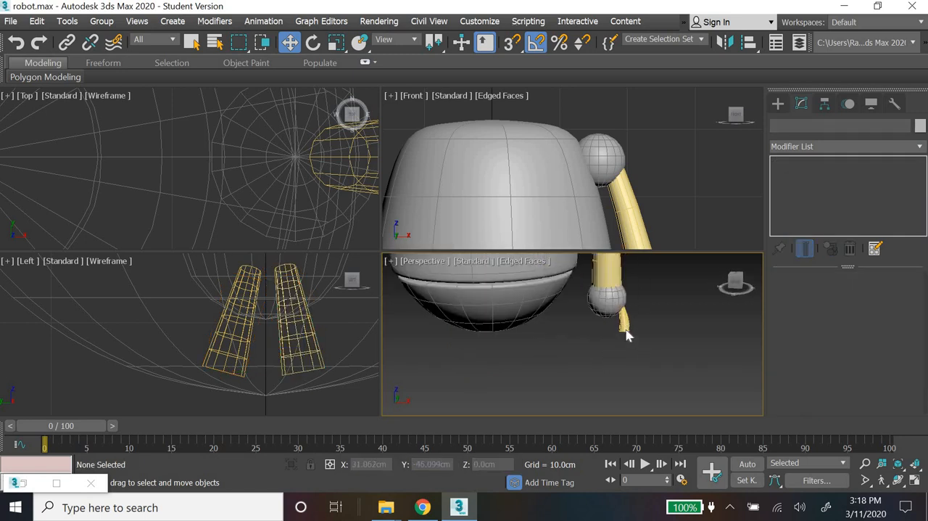
{"action": "left_click", "coordinate": [615, 318]}
{"action": "left_click_drag", "start_coordinate": [671, 325], "coordinate": [579, 353], "text": "shift"}
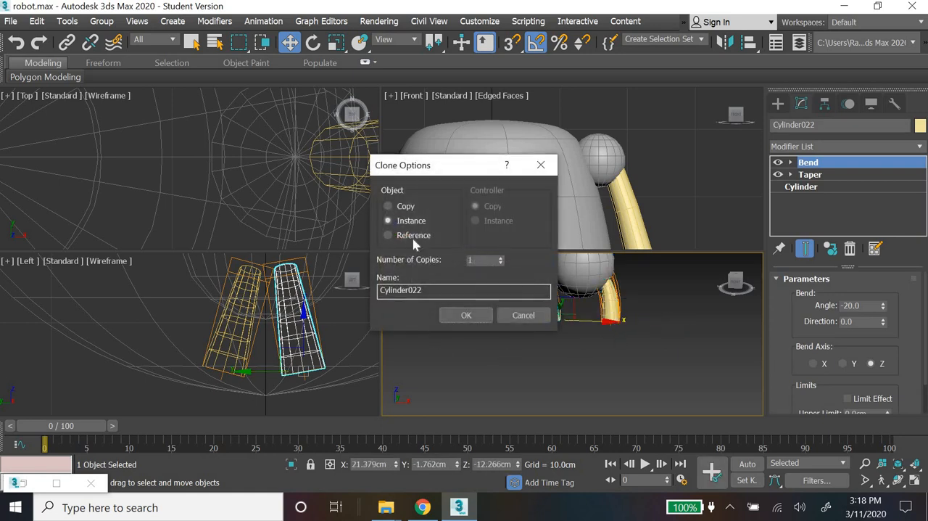
{"action": "left_click", "coordinate": [466, 315]}
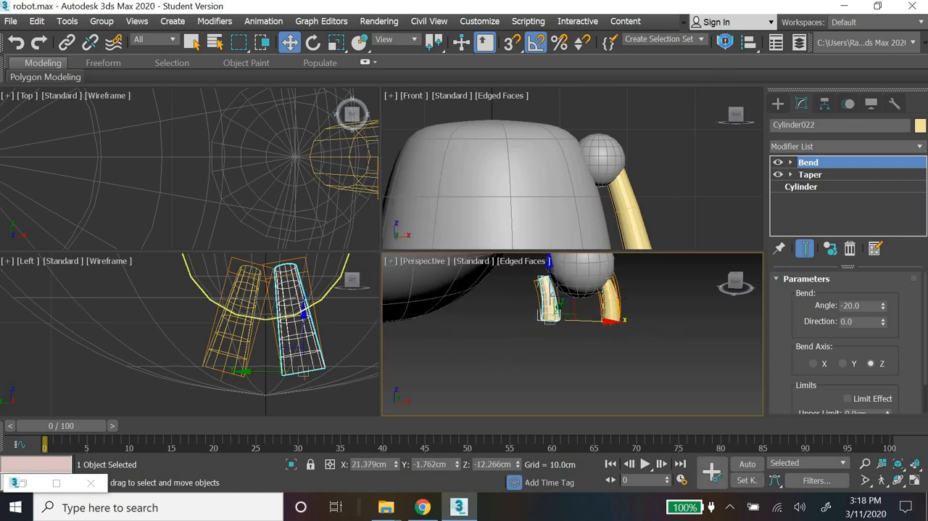
{"action": "left_click", "coordinate": [725, 42]}
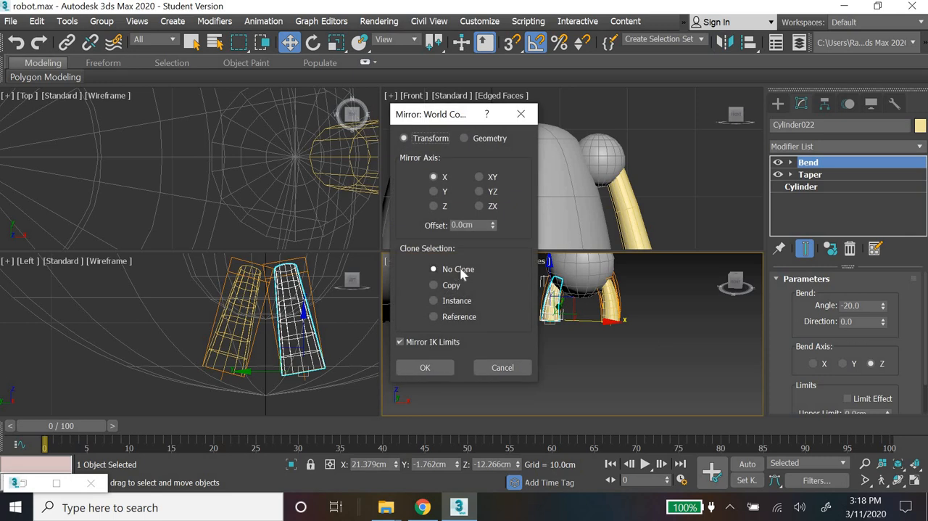
{"action": "left_click", "coordinate": [425, 367]}
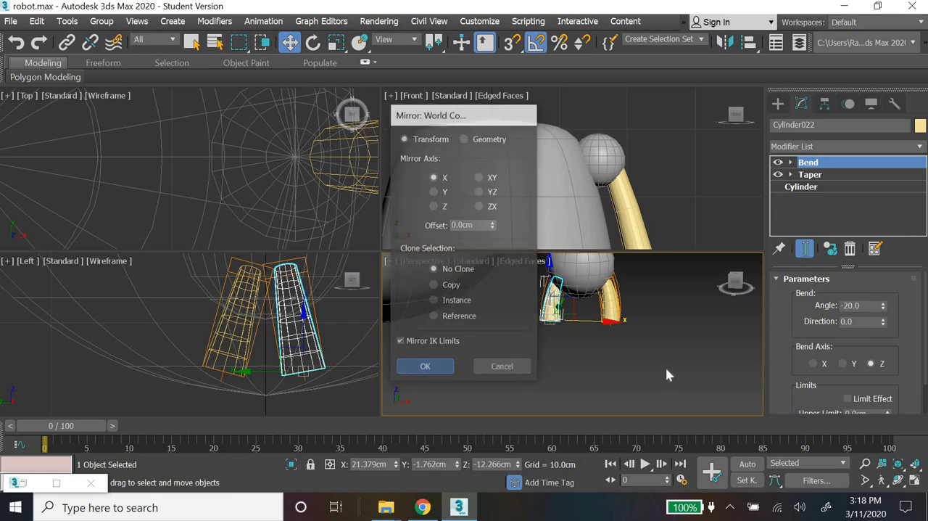
Step: Maximise the Perspective view and examine the arm and three-fingered hand from several angles against the robot reference image
{"action": "left_click", "coordinate": [600, 361]}
{"action": "middle_click_drag", "start_coordinate": [565, 370], "coordinate": [384, 267], "text": "alt"}
{"action": "left_click", "coordinate": [914, 479]}
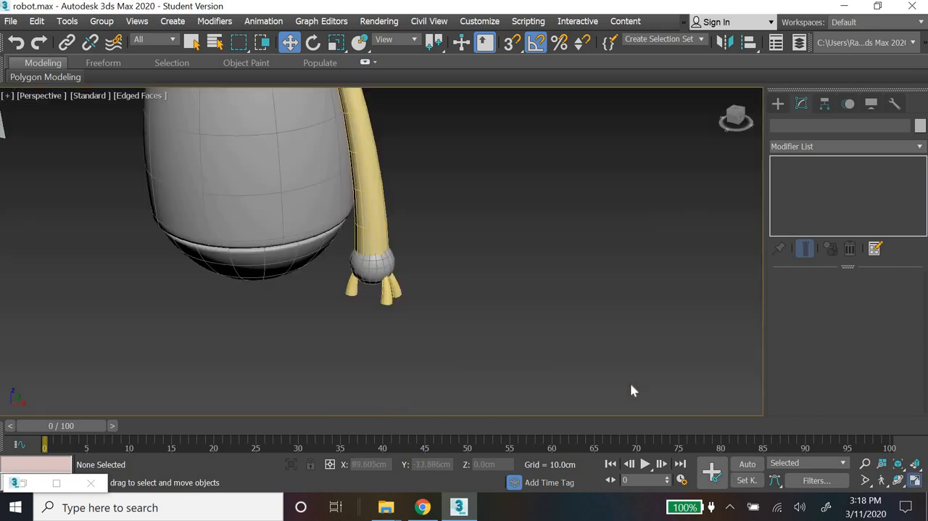
{"action": "scroll", "coordinate": [510, 374], "scroll_direction": "down", "scroll_amount": 5}
{"action": "middle_click_drag", "start_coordinate": [511, 374], "coordinate": [575, 355], "text": "alt"}
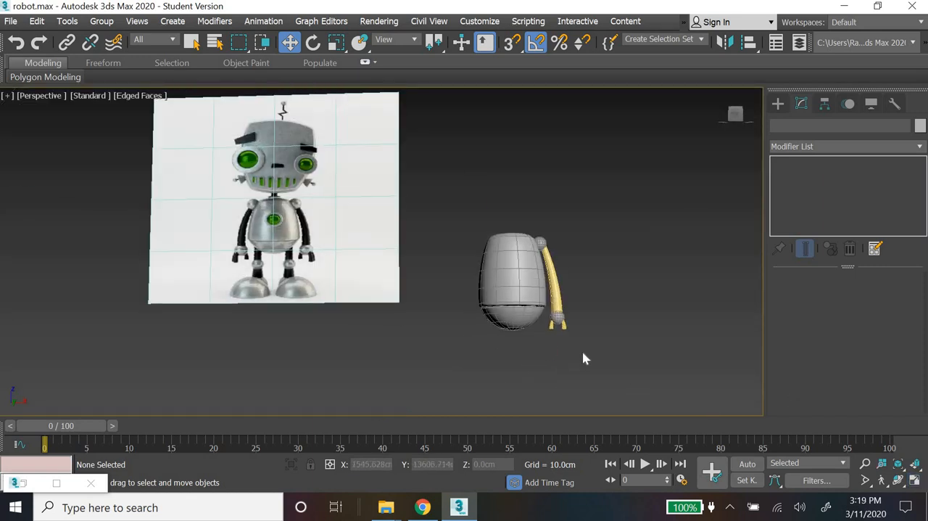
{"action": "scroll", "coordinate": [585, 358], "scroll_direction": "up", "scroll_amount": 3}
{"action": "middle_click_drag", "start_coordinate": [642, 299], "coordinate": [610, 343], "text": "alt"}
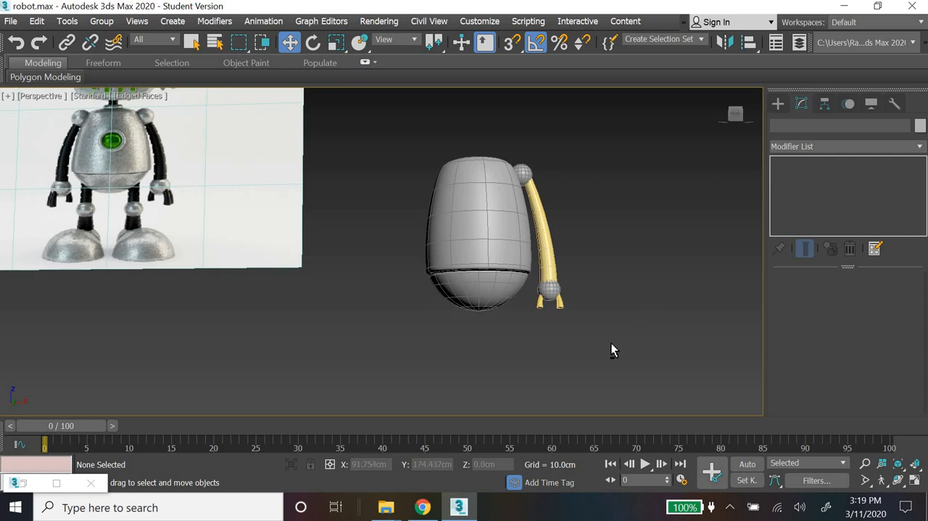
{"action": "middle_click_drag", "start_coordinate": [466, 312], "coordinate": [510, 357]}
{"action": "middle_click_drag", "start_coordinate": [533, 384], "coordinate": [511, 311], "text": "alt"}
{"action": "middle_click_drag", "start_coordinate": [610, 194], "coordinate": [614, 198]}
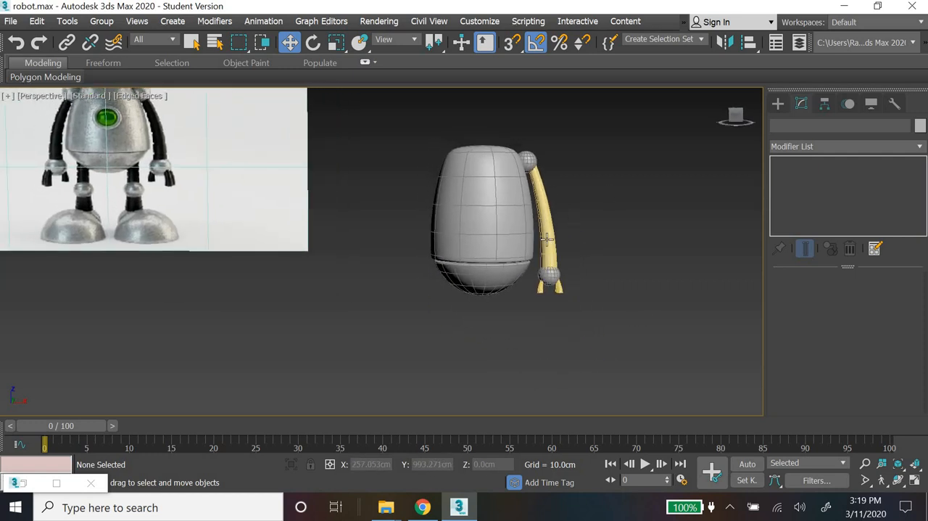
Step: Give the arm cylinder and the three fingers the dark brown-black custom object colour
{"action": "left_click", "coordinate": [552, 247]}
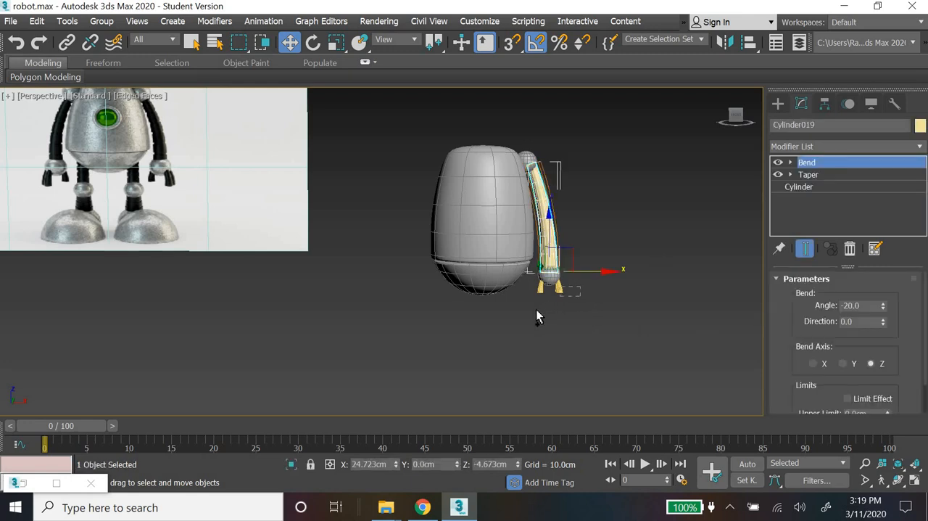
{"action": "left_click_drag", "start_coordinate": [580, 287], "coordinate": [536, 310], "text": "ctrl"}
{"action": "left_click", "coordinate": [920, 125]}
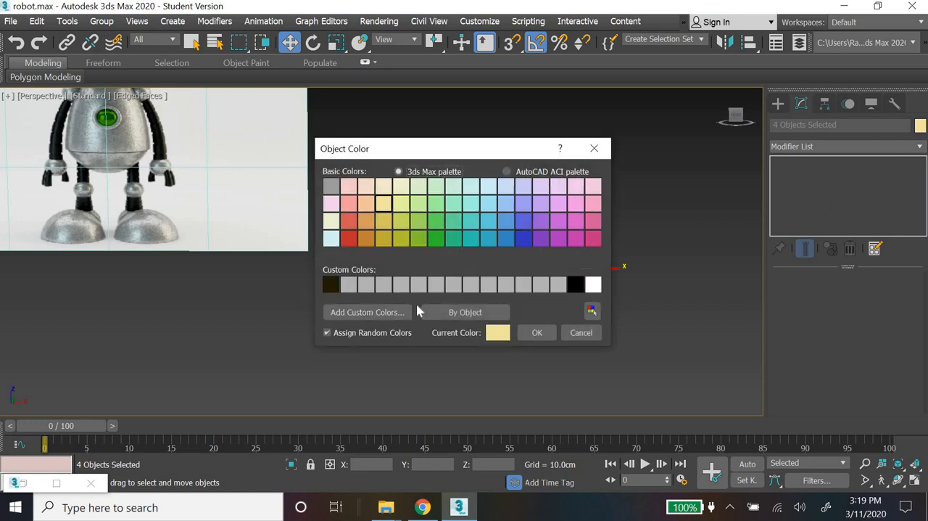
{"action": "left_click", "coordinate": [330, 283]}
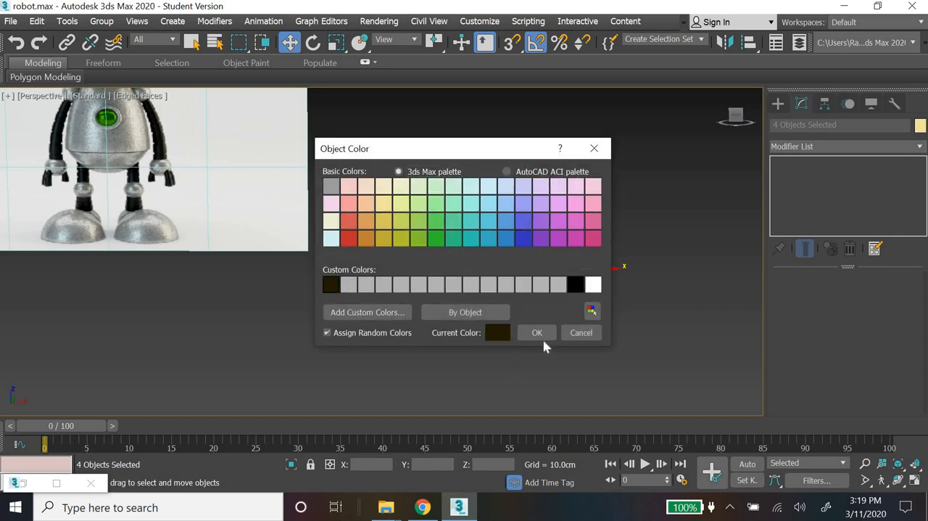
{"action": "left_click", "coordinate": [537, 333]}
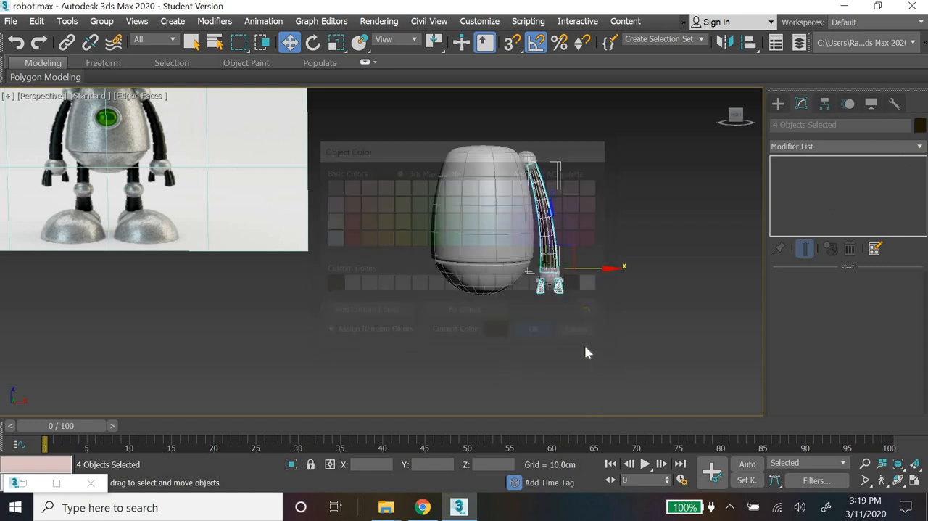
{"action": "left_click", "coordinate": [535, 361]}
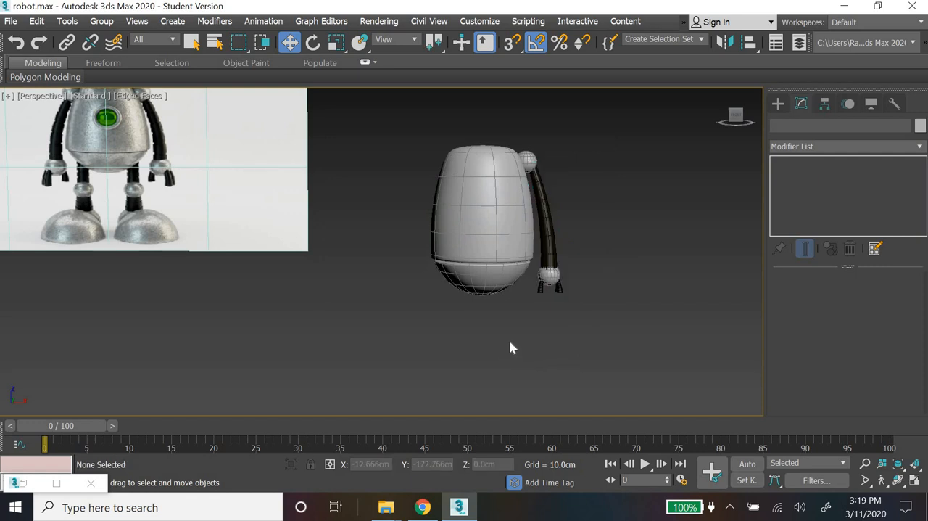
Step: Clone the wrist sphere as one instance and place it below the body as the knee, at about X 13.3 cm, Z -29 cm
{"action": "middle_click_drag", "start_coordinate": [369, 226], "coordinate": [412, 156]}
{"action": "scroll", "coordinate": [615, 273], "scroll_direction": "up", "scroll_amount": 3}
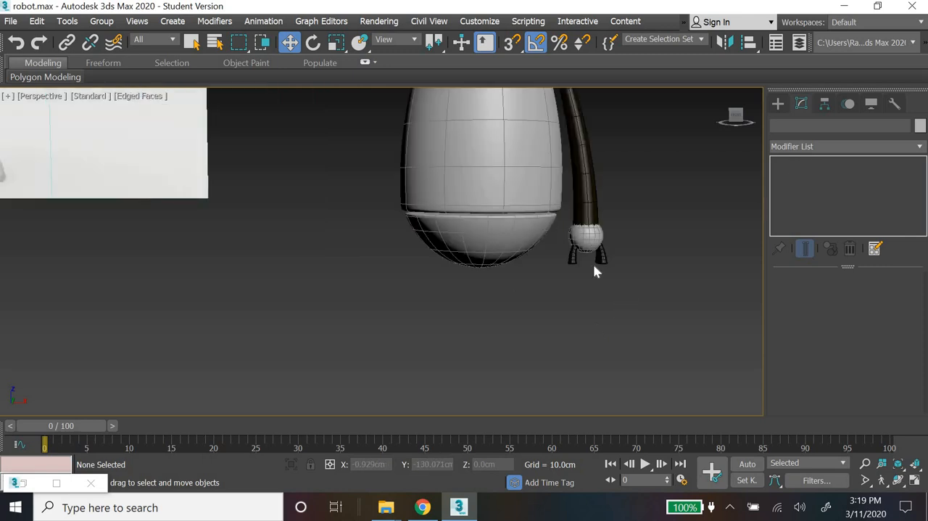
{"action": "left_click", "coordinate": [589, 239]}
{"action": "left_click_drag", "start_coordinate": [642, 236], "coordinate": [584, 236]}
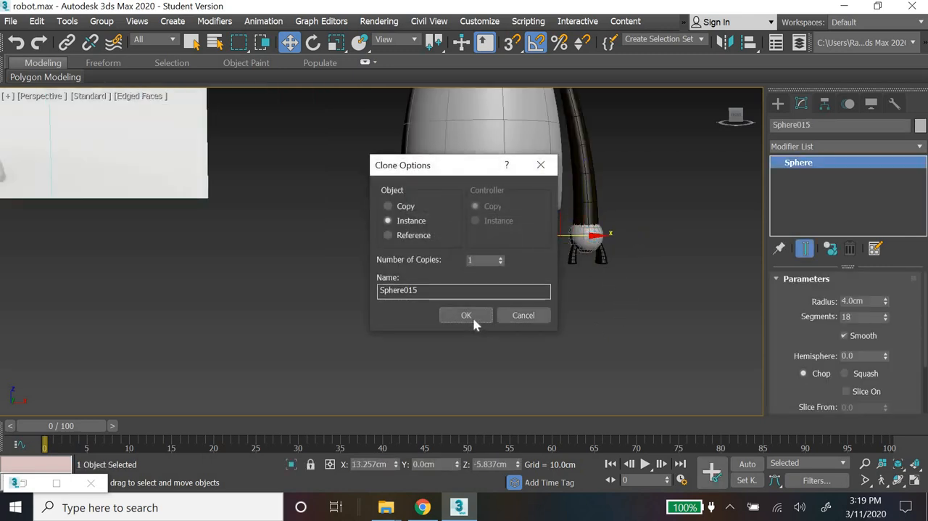
{"action": "left_click", "coordinate": [471, 316]}
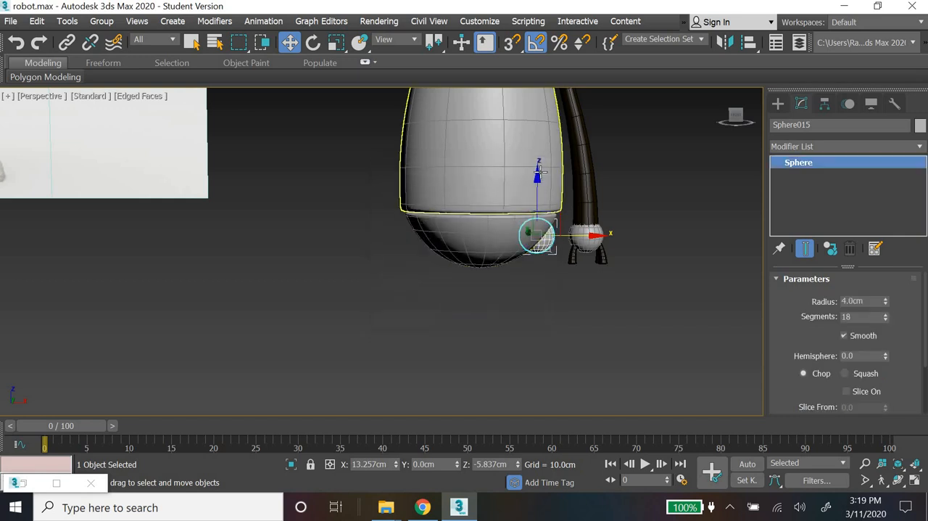
{"action": "left_click_drag", "start_coordinate": [538, 174], "coordinate": [535, 270]}
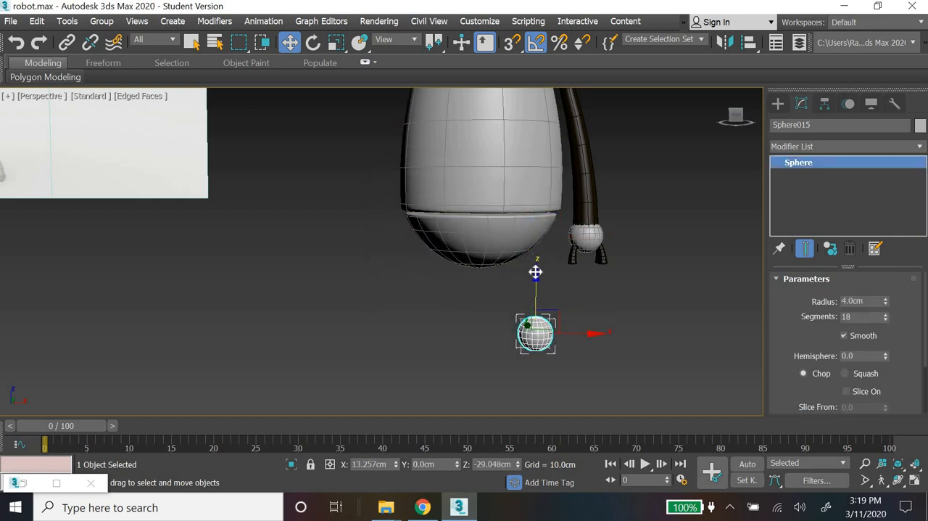
Step: Clone the arm cylinder downward as one copy to about Z -26.2 cm, and remove the copy's Bend modifier
{"action": "scroll", "coordinate": [412, 316], "scroll_direction": "down", "scroll_amount": 3}
{"action": "scroll", "coordinate": [584, 216], "scroll_direction": "up", "scroll_amount": 4}
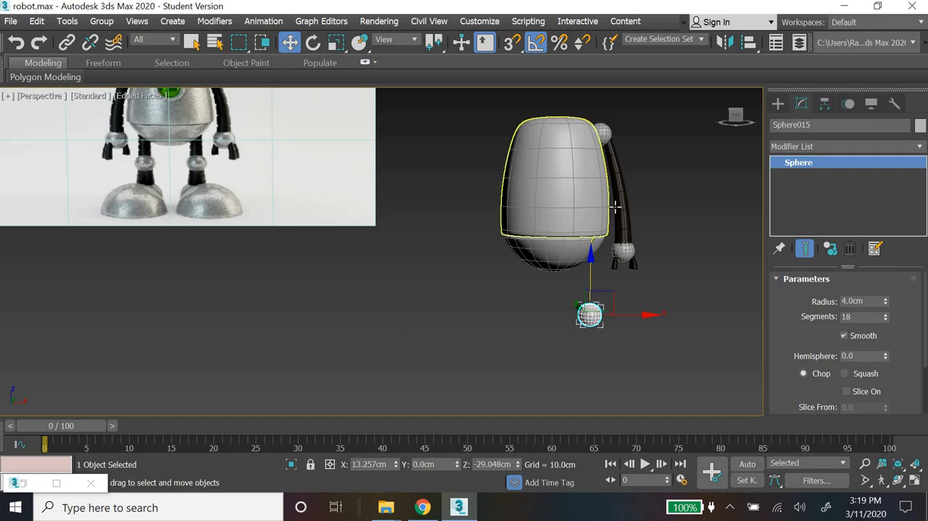
{"action": "left_click", "coordinate": [622, 214]}
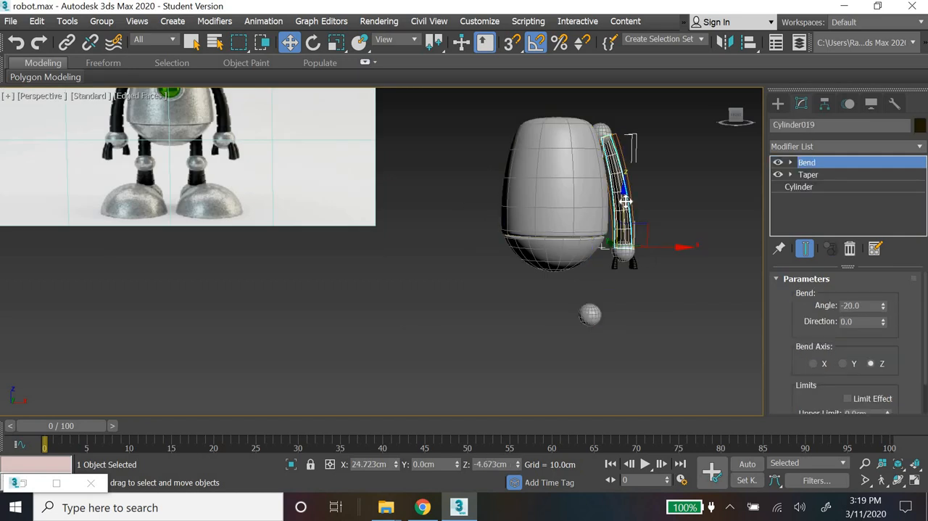
{"action": "mouse_move", "coordinate": [626, 201]}
{"action": "left_mouse_down", "text": "shift"}
{"action": "mouse_move", "coordinate": [622, 272]}
{"action": "mouse_move", "coordinate": [621, 249]}
{"action": "left_mouse_up", "text": "shift"}
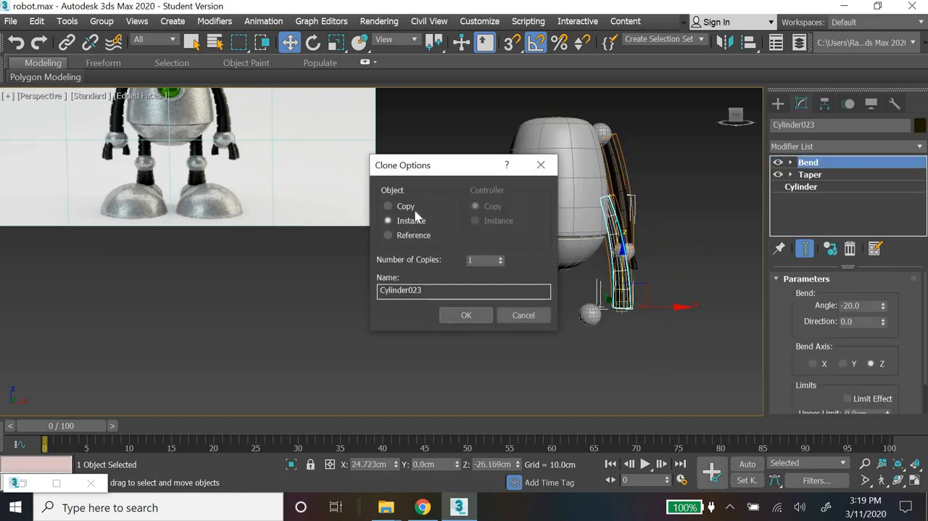
{"action": "left_click", "coordinate": [415, 210]}
{"action": "left_click", "coordinate": [451, 316]}
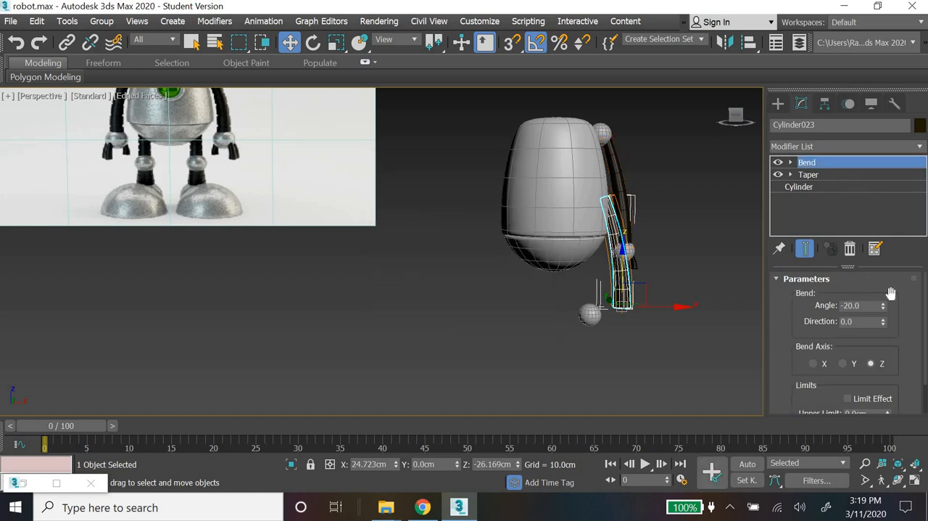
{"action": "key", "text": "Delete"}
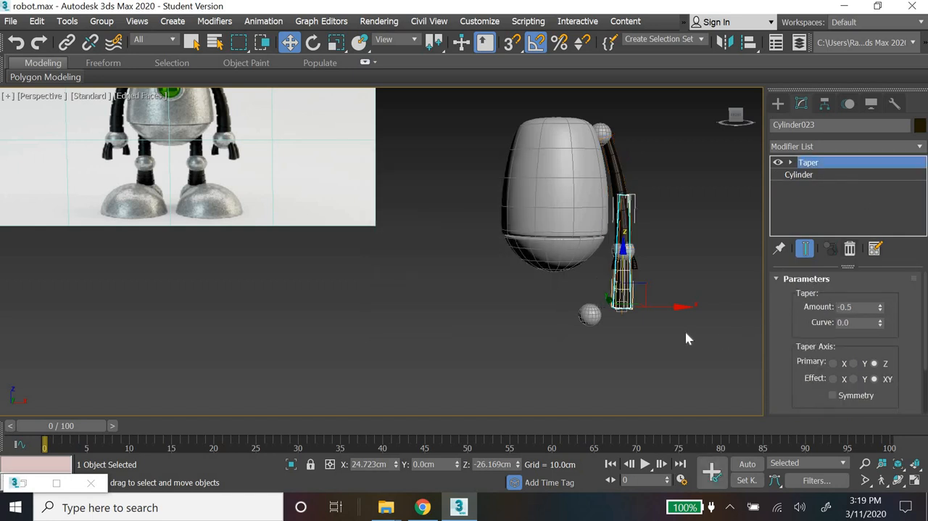
Step: Position the straight leg cylinder on top of the knee sphere, at about X 13.35 cm and Z -27 cm
{"action": "left_click_drag", "start_coordinate": [678, 307], "coordinate": [649, 324]}
{"action": "scroll", "coordinate": [624, 347], "scroll_direction": "up", "scroll_amount": 5}
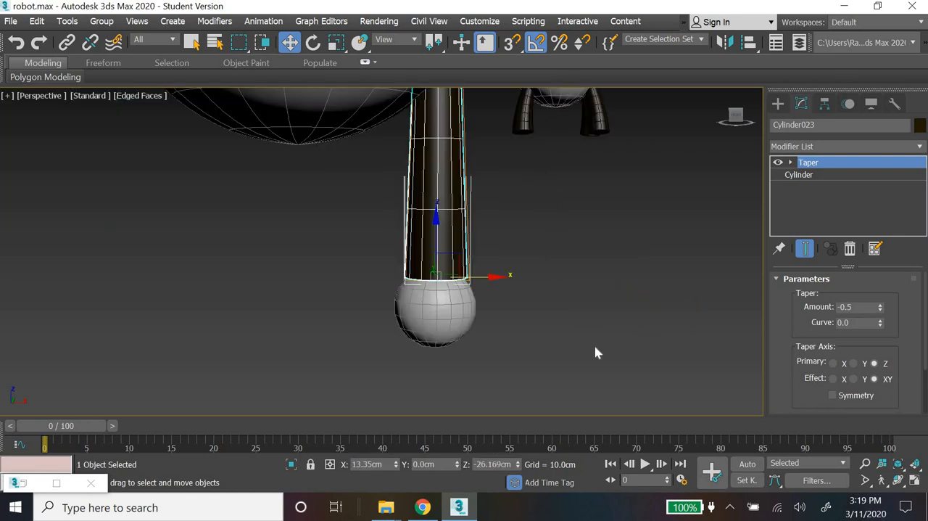
{"action": "left_click_drag", "start_coordinate": [435, 228], "coordinate": [474, 252]}
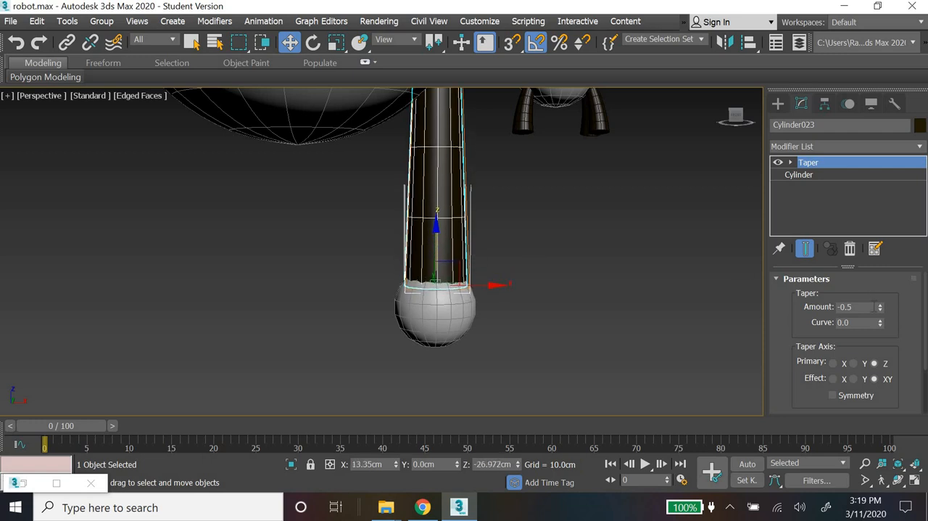
Step: Shorten the leg cylinder under its Taper modifier by setting its height to 20 cm
{"action": "left_click", "coordinate": [823, 176]}
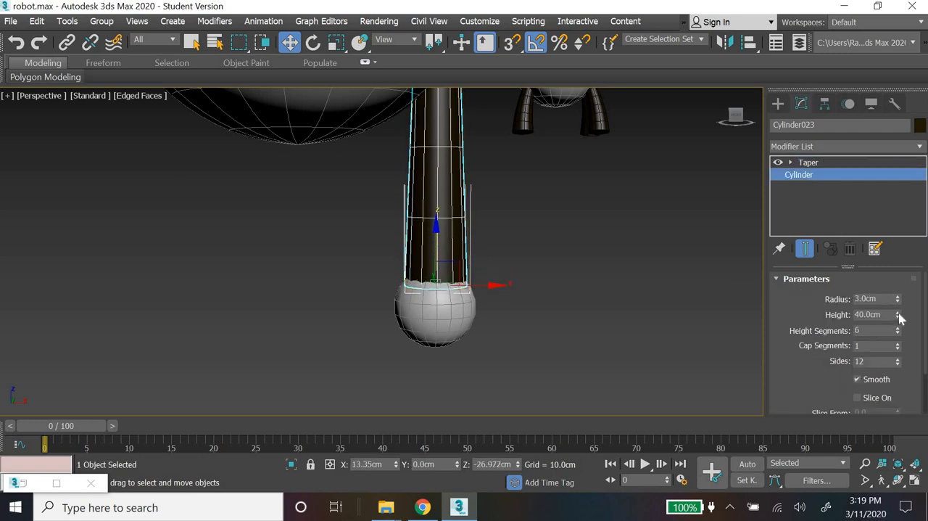
{"action": "left_click_drag", "start_coordinate": [899, 316], "coordinate": [897, 332]}
{"action": "middle_click_drag", "start_coordinate": [596, 310], "coordinate": [582, 413]}
{"action": "left_click_drag", "start_coordinate": [884, 315], "coordinate": [781, 314]}
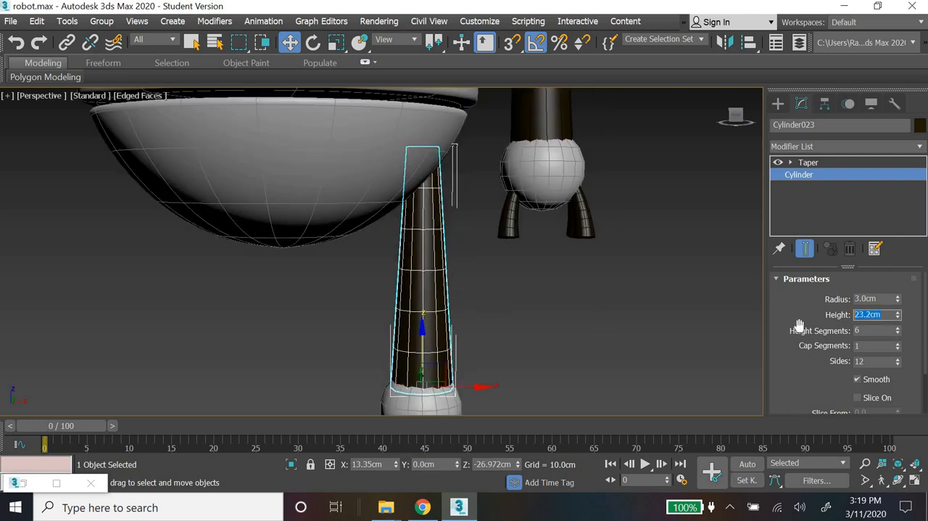
{"action": "type", "text": "20"}
{"action": "key", "text": "Return"}
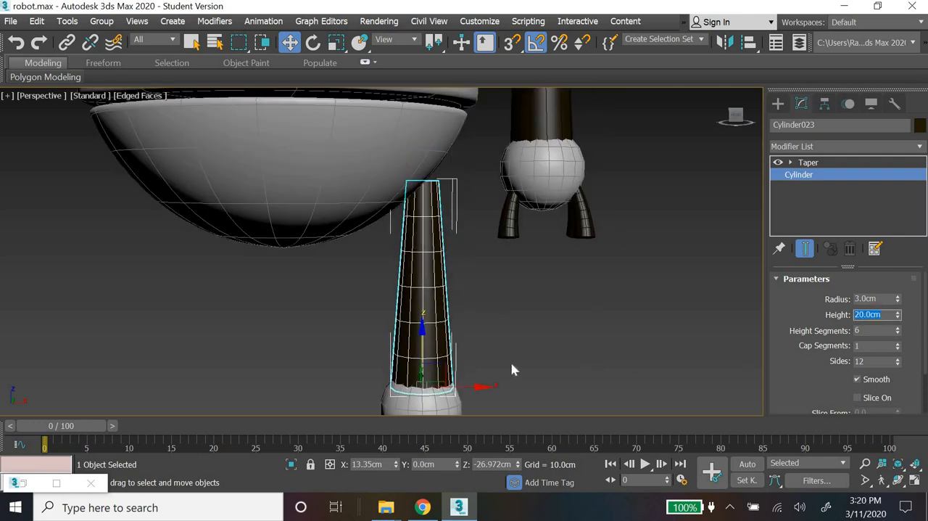
Step: Select the leg cylinder together with the knee sphere and raise both slightly along Z
{"action": "left_click", "coordinate": [402, 392], "text": "ctrl"}
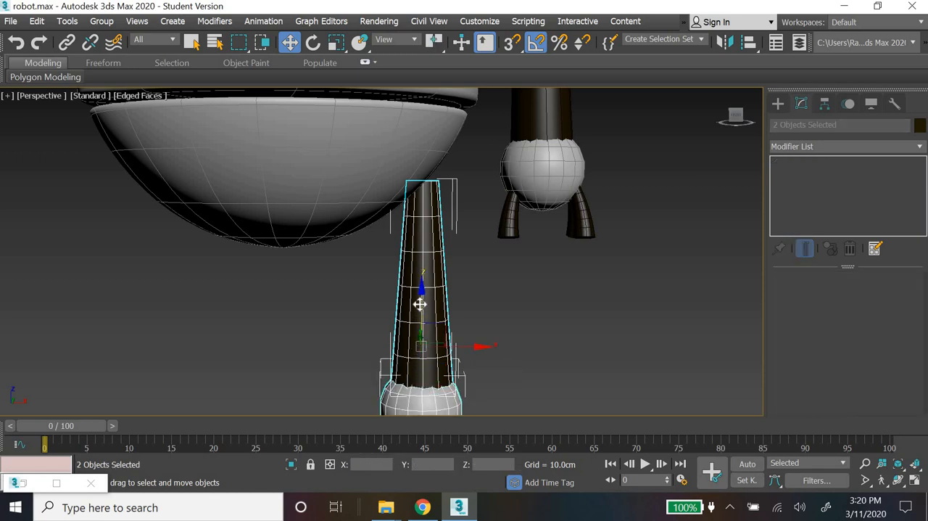
{"action": "left_click_drag", "start_coordinate": [419, 304], "coordinate": [419, 290]}
{"action": "left_click", "coordinate": [514, 327]}
Step: Raise the body's lower half closer to the upper body, to about Z 5.9 cm
{"action": "scroll", "coordinate": [512, 328], "scroll_direction": "down", "scroll_amount": 10}
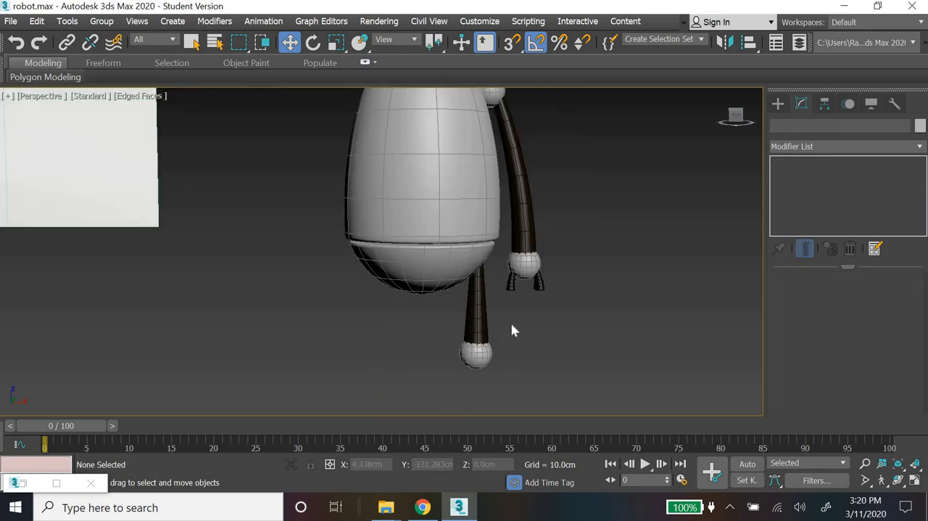
{"action": "scroll", "coordinate": [512, 328], "scroll_direction": "up", "scroll_amount": 6}
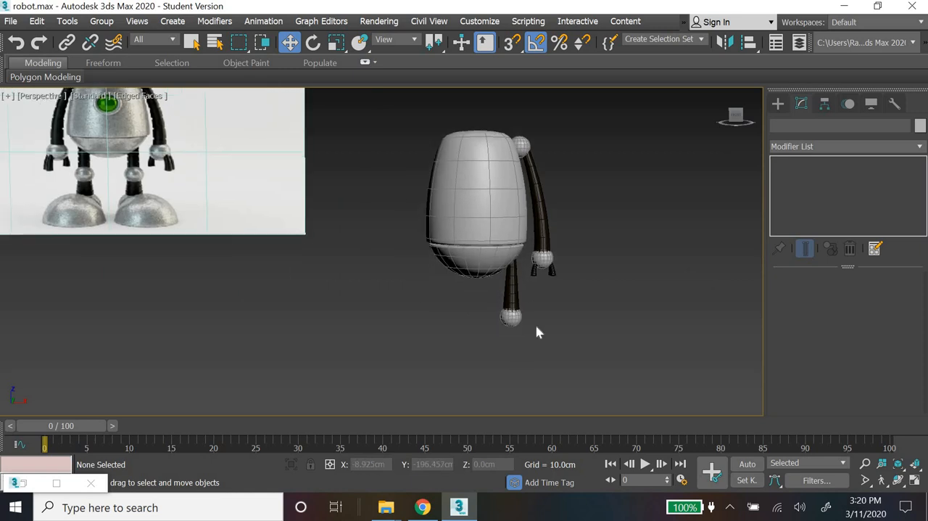
{"action": "scroll", "coordinate": [483, 242], "scroll_direction": "up", "scroll_amount": 3}
{"action": "left_click", "coordinate": [483, 242]}
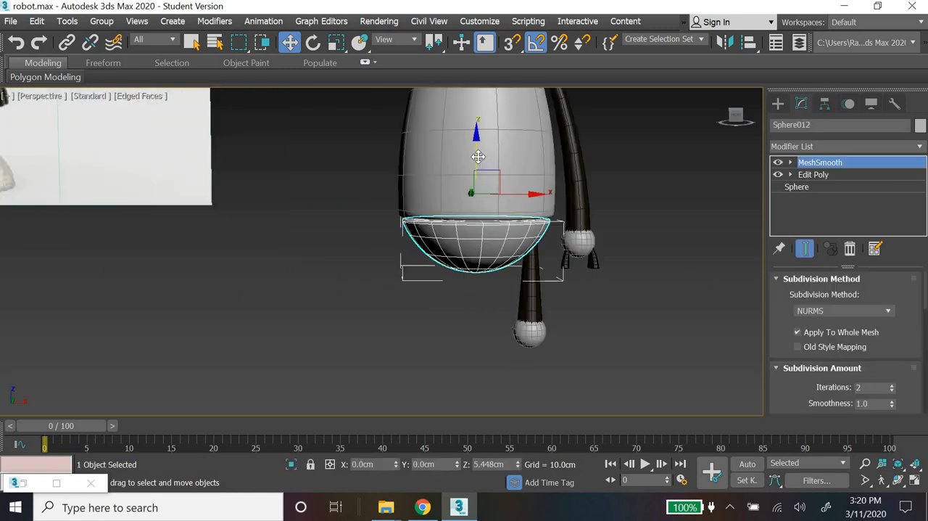
{"action": "left_click_drag", "start_coordinate": [477, 156], "coordinate": [479, 148]}
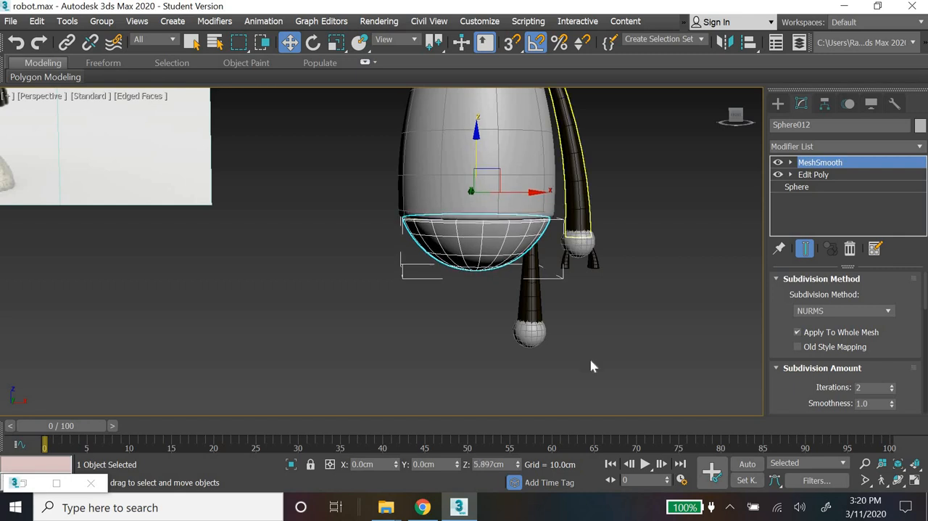
{"action": "left_click", "coordinate": [563, 318]}
Step: Raise the leg cylinder and knee sphere further towards the body, bringing the cylinder to about Z -24.7 cm
{"action": "left_click_drag", "start_coordinate": [509, 358], "coordinate": [531, 278]}
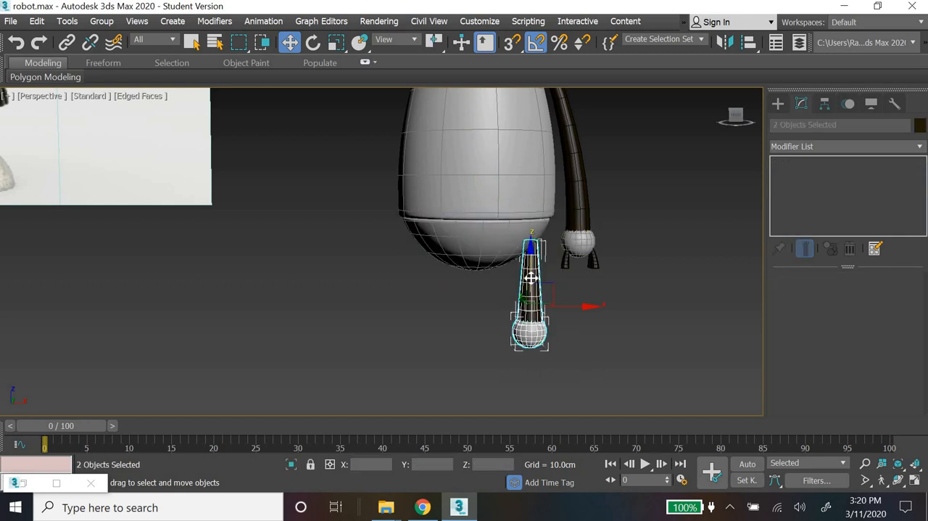
{"action": "left_click", "coordinate": [633, 341]}
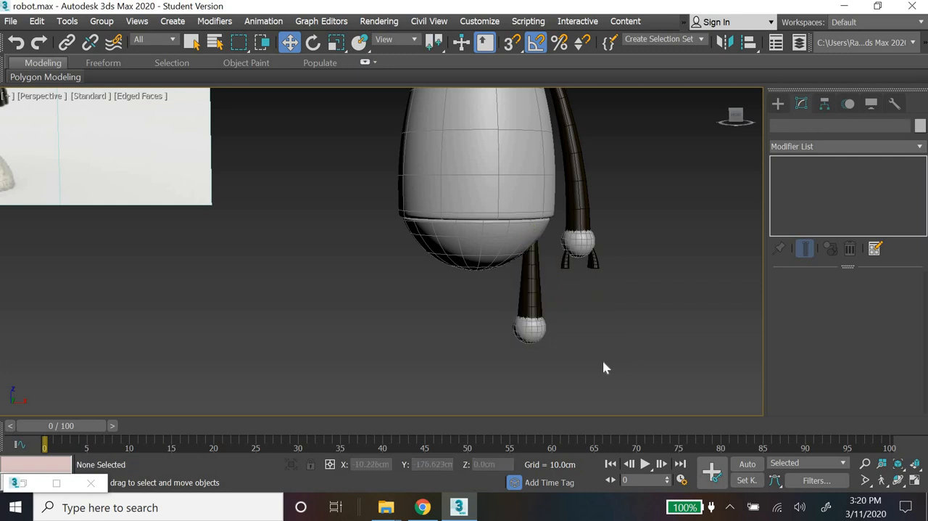
{"action": "scroll", "coordinate": [602, 367], "scroll_direction": "down", "scroll_amount": 5}
{"action": "scroll", "coordinate": [573, 334], "scroll_direction": "up", "scroll_amount": 2}
Step: Clone the leg cylinder as a copy below the knee sphere for the lower leg, at about Z -42.2 cm
{"action": "left_click", "coordinate": [560, 314]}
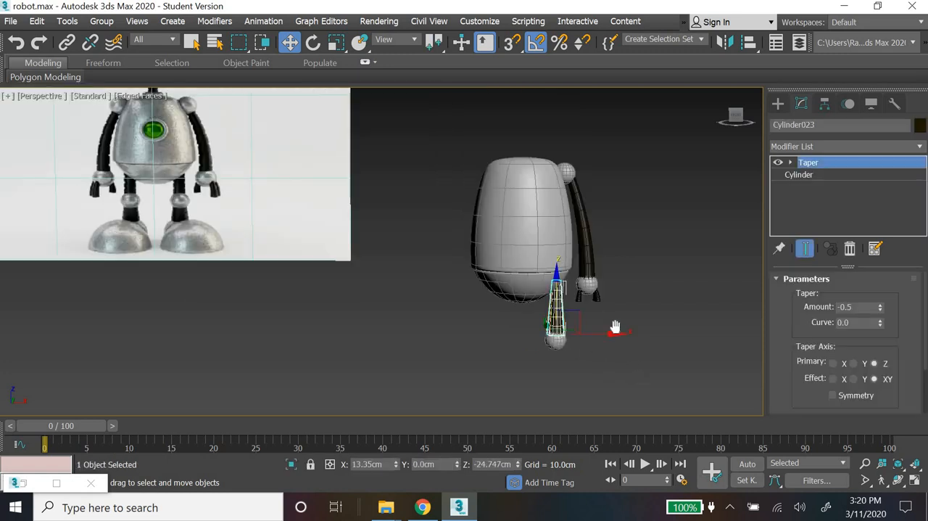
{"action": "scroll", "coordinate": [613, 327], "scroll_direction": "up", "scroll_amount": 4}
{"action": "scroll", "coordinate": [517, 317], "scroll_direction": "down", "scroll_amount": 5}
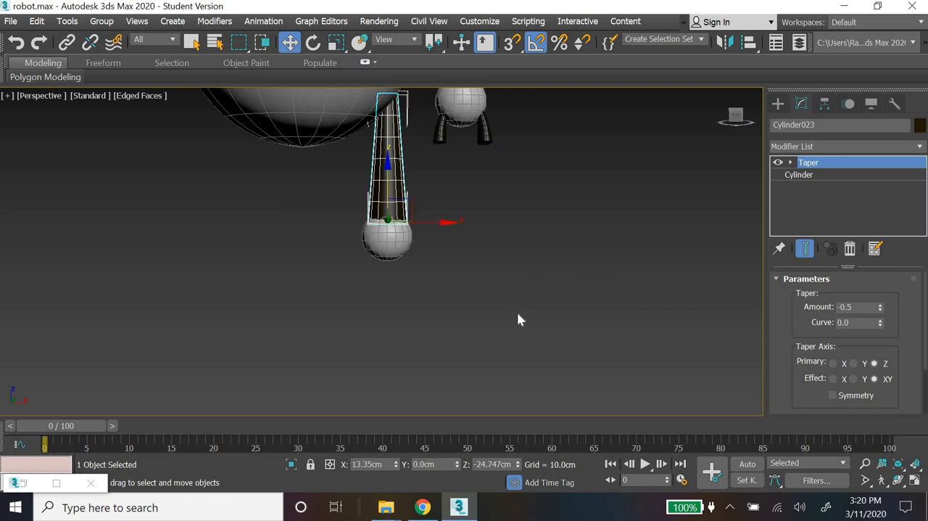
{"action": "scroll", "coordinate": [611, 359], "scroll_direction": "up", "scroll_amount": 3}
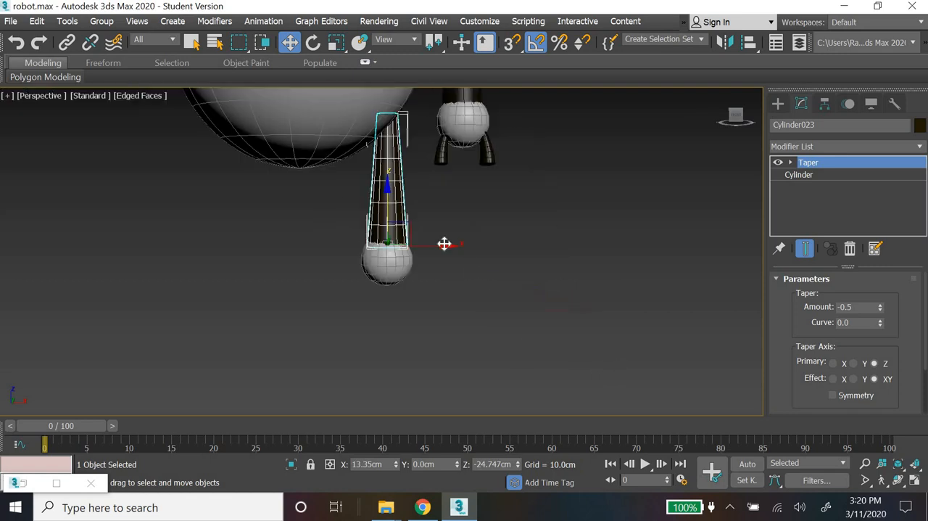
{"action": "mouse_move", "coordinate": [385, 190]}
{"action": "left_mouse_down", "text": "shift"}
{"action": "mouse_move", "coordinate": [387, 346]}
{"action": "mouse_move", "coordinate": [389, 306]}
{"action": "left_mouse_up", "text": "shift"}
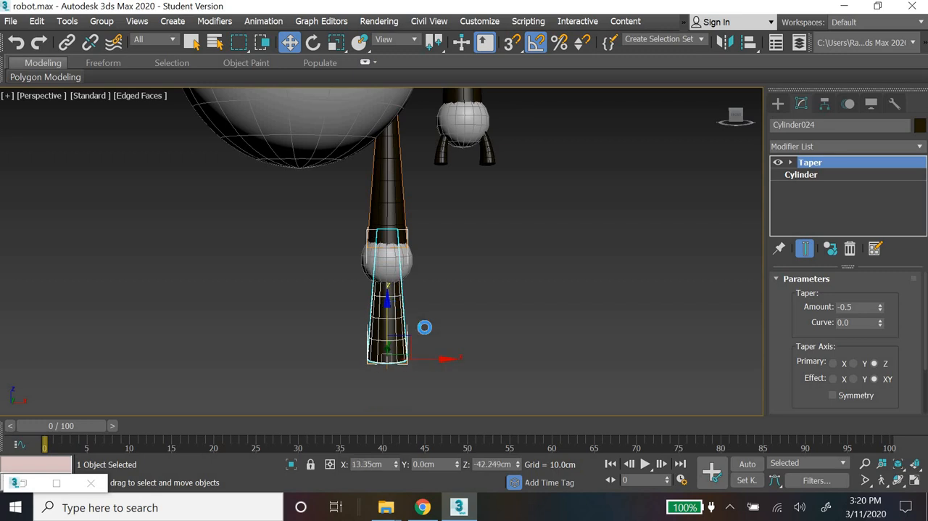
{"action": "left_click", "coordinate": [484, 319]}
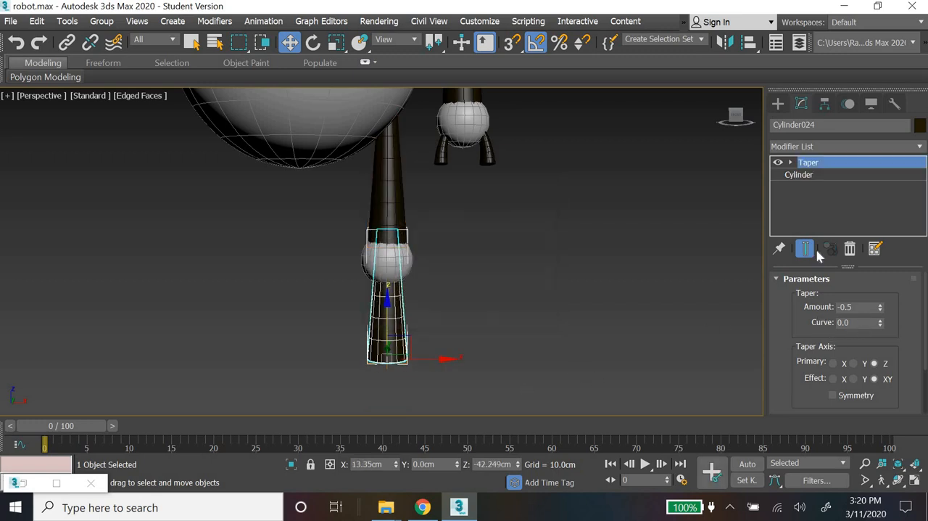
Step: Set the lower leg cylinder's height to 15 cm
{"action": "left_click", "coordinate": [798, 174]}
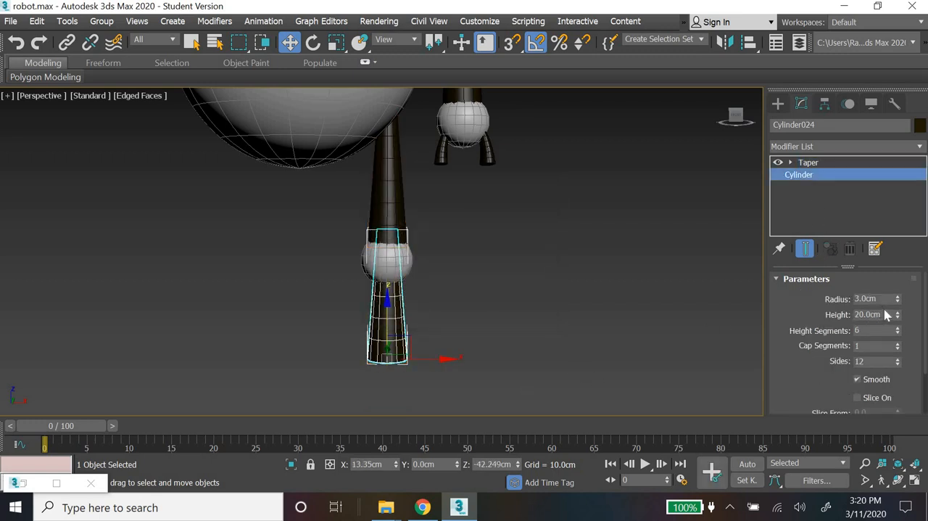
{"action": "left_click", "coordinate": [888, 314]}
{"action": "type", "text": "15"}
{"action": "key", "text": "Return"}
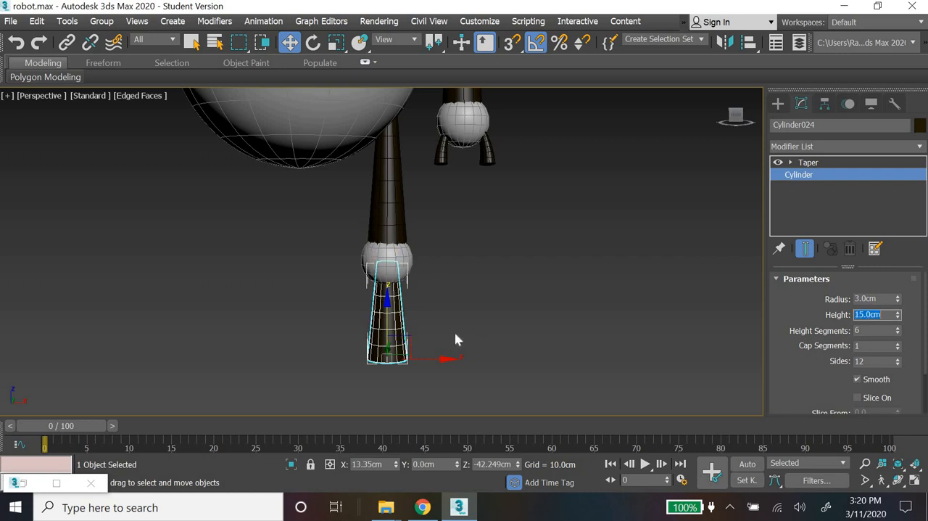
{"action": "left_click", "coordinate": [530, 309]}
Step: Set the lower leg cylinder's taper amount to -0.25
{"action": "scroll", "coordinate": [530, 309], "scroll_direction": "down", "scroll_amount": 5}
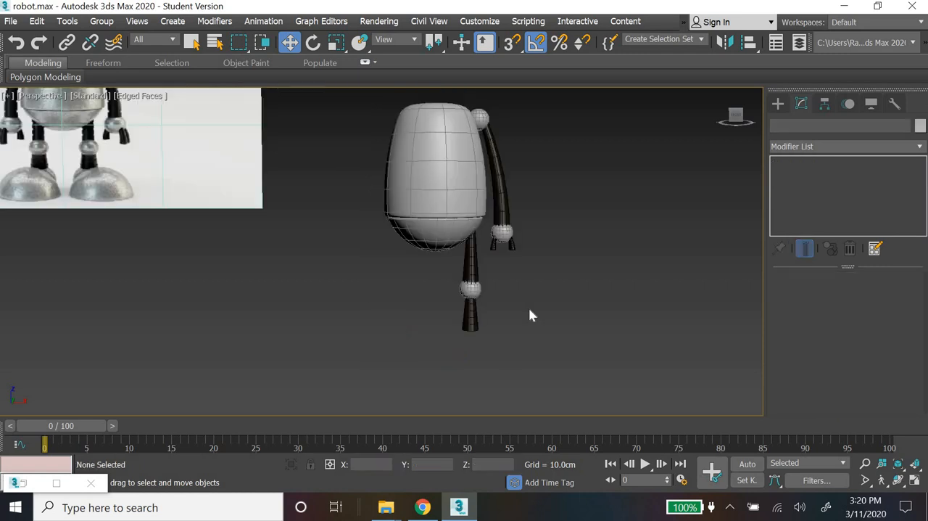
{"action": "scroll", "coordinate": [528, 315], "scroll_direction": "up", "scroll_amount": 3}
{"action": "left_click", "coordinate": [388, 319]}
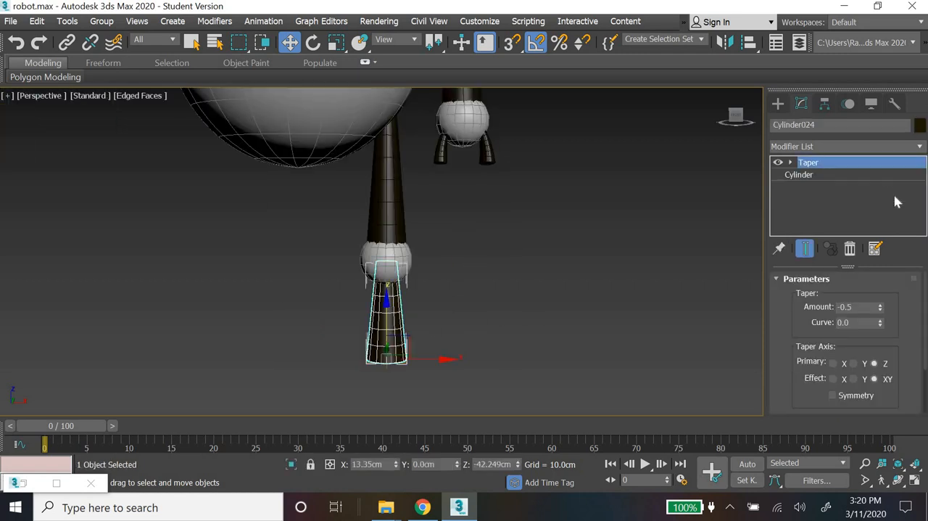
{"action": "double_click", "coordinate": [856, 307]}
{"action": "type", "text": ".25"}
{"action": "key", "text": "Return"}
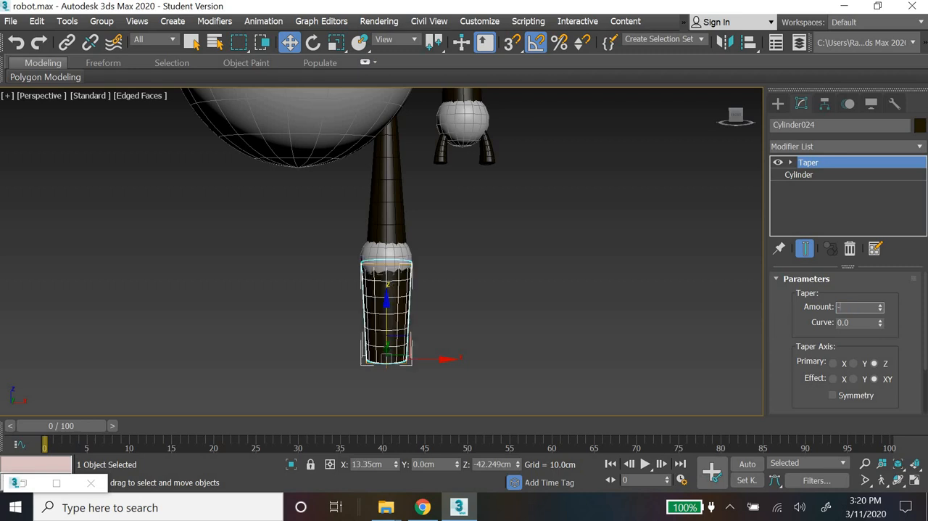
{"action": "type", "text": "5"}
{"action": "key", "text": "Return"}
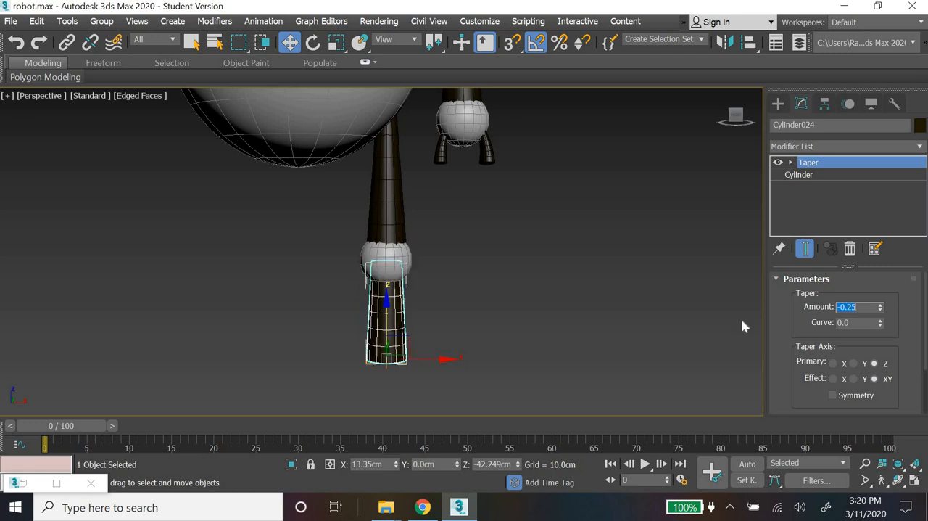
{"action": "left_click", "coordinate": [545, 249]}
Step: Set the upper leg cylinder's taper amount to -0.3
{"action": "scroll", "coordinate": [544, 249], "scroll_direction": "down", "scroll_amount": 5}
{"action": "middle_click_drag", "start_coordinate": [563, 336], "coordinate": [565, 351]}
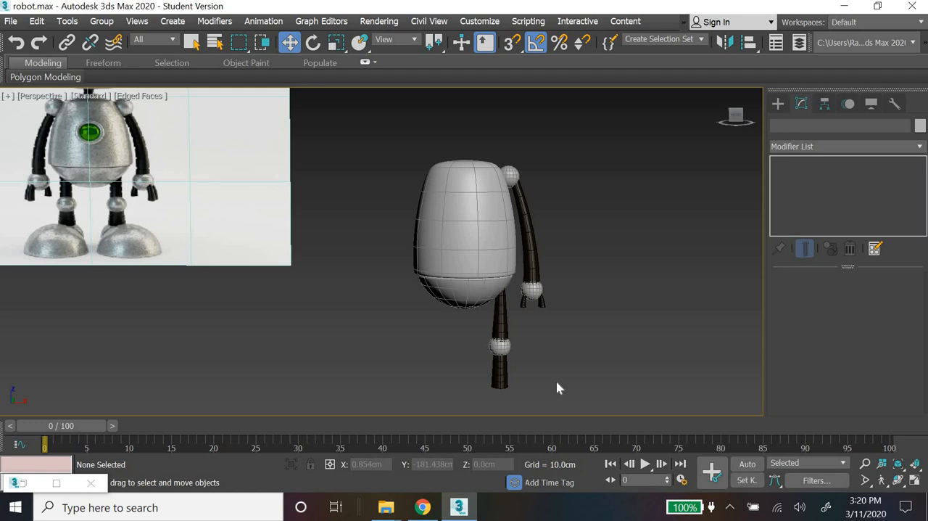
{"action": "scroll", "coordinate": [557, 388], "scroll_direction": "up", "scroll_amount": 3}
{"action": "scroll", "coordinate": [557, 382], "scroll_direction": "down", "scroll_amount": 3}
{"action": "middle_click_drag", "start_coordinate": [554, 359], "coordinate": [553, 340]}
{"action": "scroll", "coordinate": [554, 346], "scroll_direction": "up", "scroll_amount": 4}
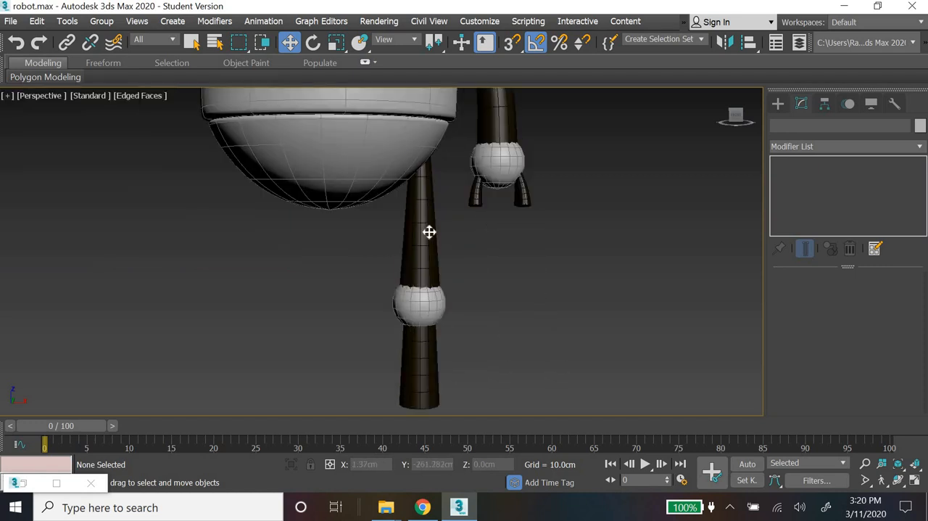
{"action": "left_click", "coordinate": [428, 231]}
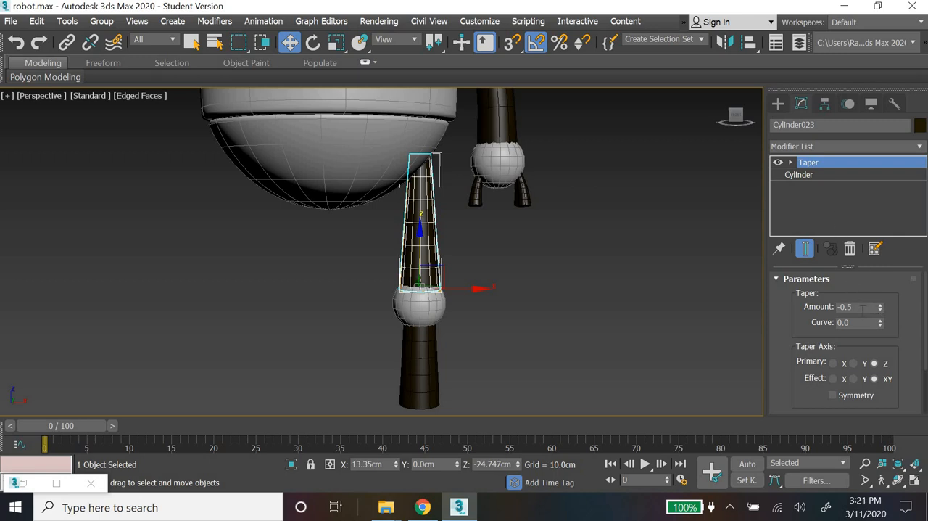
{"action": "double_click", "coordinate": [863, 307]}
{"action": "type", "text": "-0.3"}
{"action": "key", "text": "Return"}
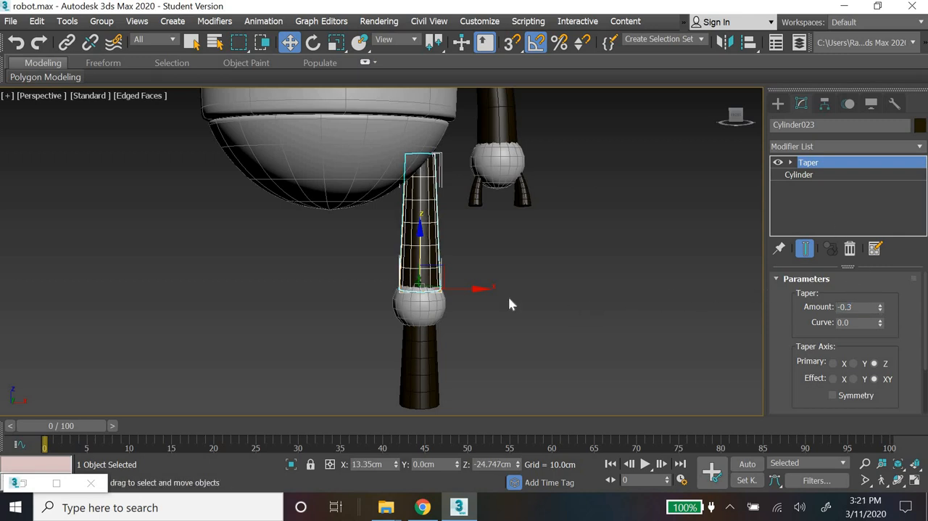
{"action": "left_click", "coordinate": [510, 305]}
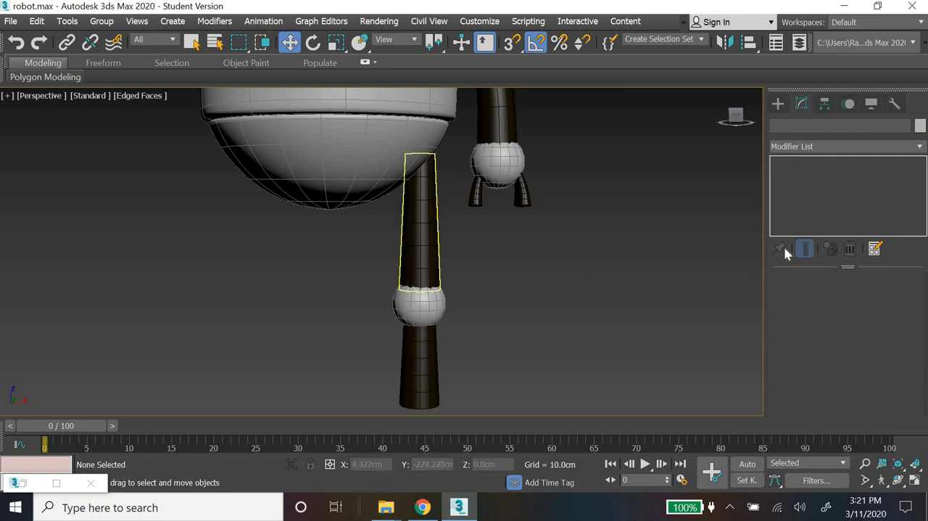
Step: Set the upper leg cylinder's height to 17 cm
{"action": "key", "text": "ctrl+z"}
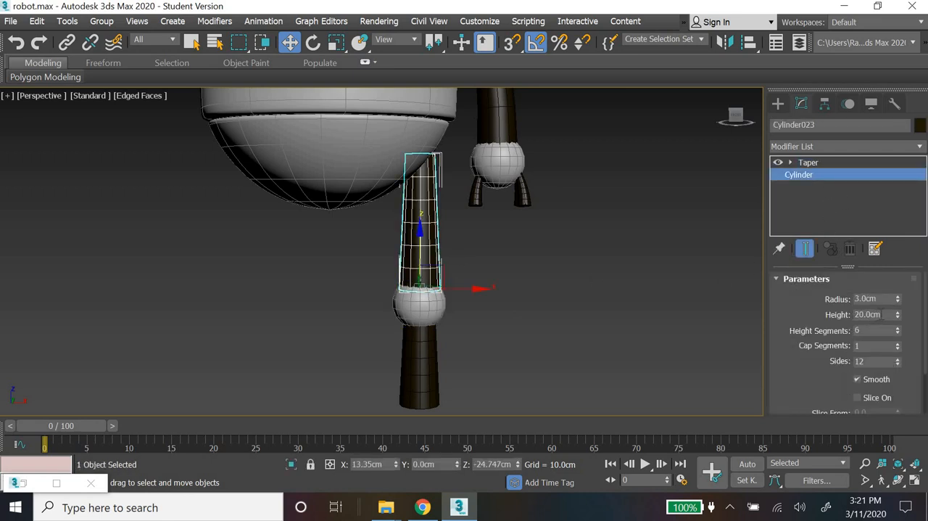
{"action": "double_click", "coordinate": [886, 314]}
{"action": "type", "text": "17"}
{"action": "key", "text": "Return"}
Step: Raise both leg cylinders and the knee sphere together towards the body by about 3.4 cm
{"action": "left_click_drag", "start_coordinate": [462, 276], "coordinate": [436, 348]}
{"action": "left_click_drag", "start_coordinate": [422, 231], "coordinate": [423, 206]}
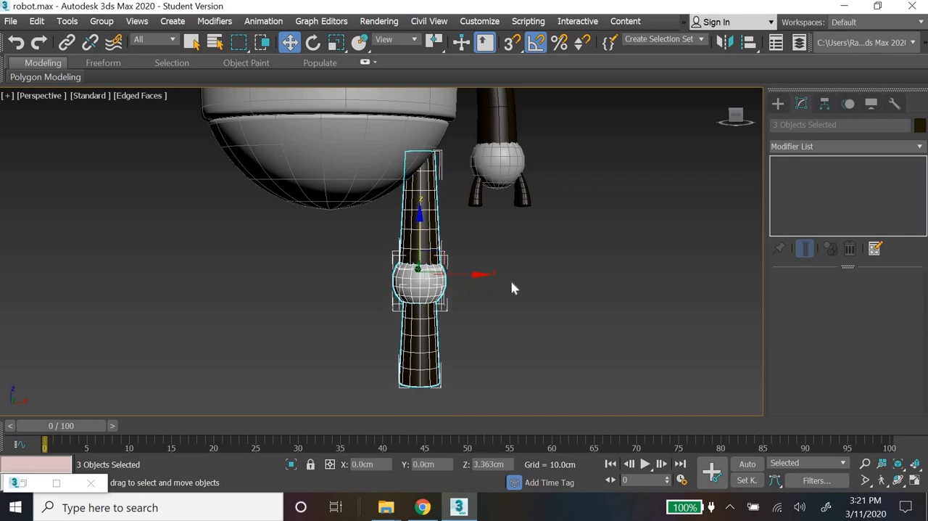
{"action": "left_click", "coordinate": [517, 293]}
Step: Compare the leg's length and proportions with the robot in the reference image
{"action": "scroll", "coordinate": [517, 293], "scroll_direction": "down", "scroll_amount": 8}
{"action": "middle_click_drag", "start_coordinate": [517, 293], "coordinate": [517, 270]}
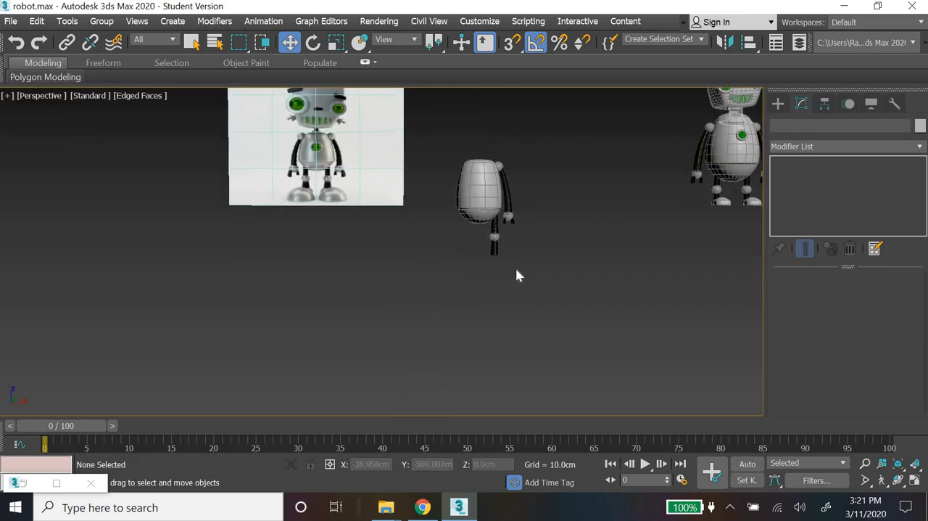
{"action": "scroll", "coordinate": [516, 269], "scroll_direction": "up", "scroll_amount": 5}
{"action": "scroll", "coordinate": [517, 269], "scroll_direction": "down", "scroll_amount": 5}
{"action": "middle_click_drag", "start_coordinate": [528, 311], "coordinate": [533, 343]}
{"action": "scroll", "coordinate": [534, 343], "scroll_direction": "up", "scroll_amount": 5}
{"action": "middle_click_drag", "start_coordinate": [375, 251], "coordinate": [467, 331]}
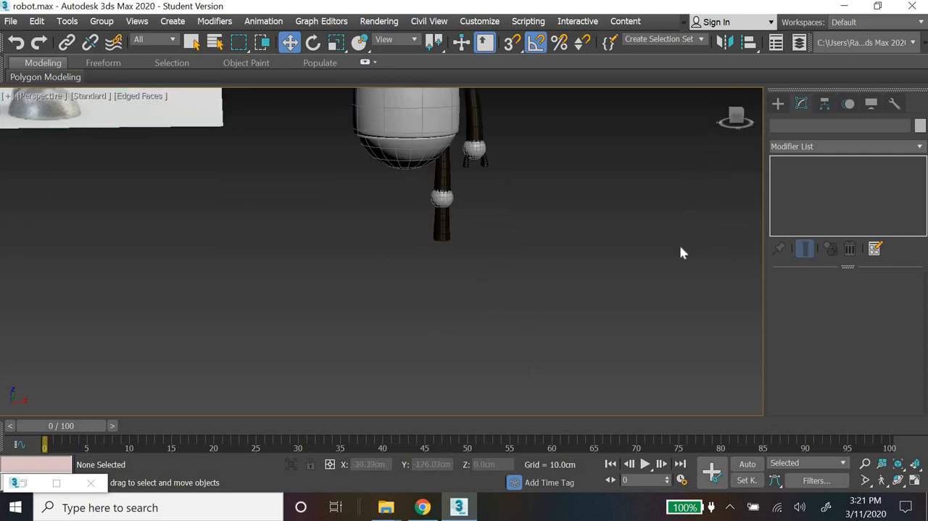
Step: Create a box for the foot around the leg in the Top view, about 18.7 by 9.6 cm and 8.1 cm high
{"action": "left_click", "coordinate": [777, 104]}
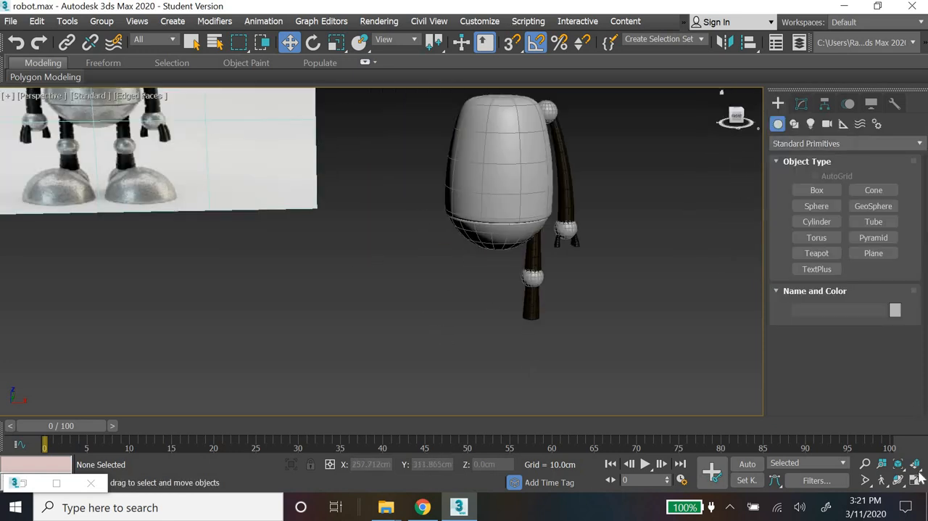
{"action": "left_click", "coordinate": [816, 190]}
{"action": "key", "text": "alt+w"}
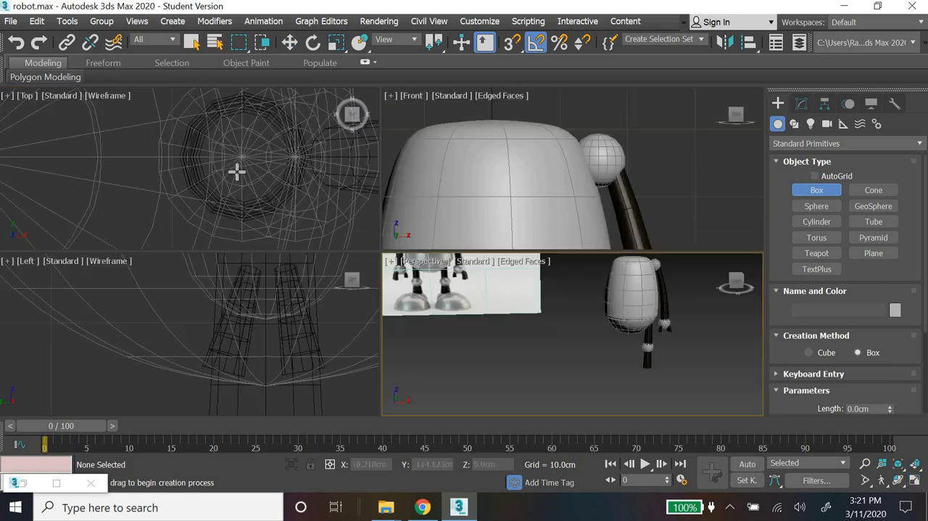
{"action": "left_click_drag", "start_coordinate": [242, 196], "coordinate": [266, 249]}
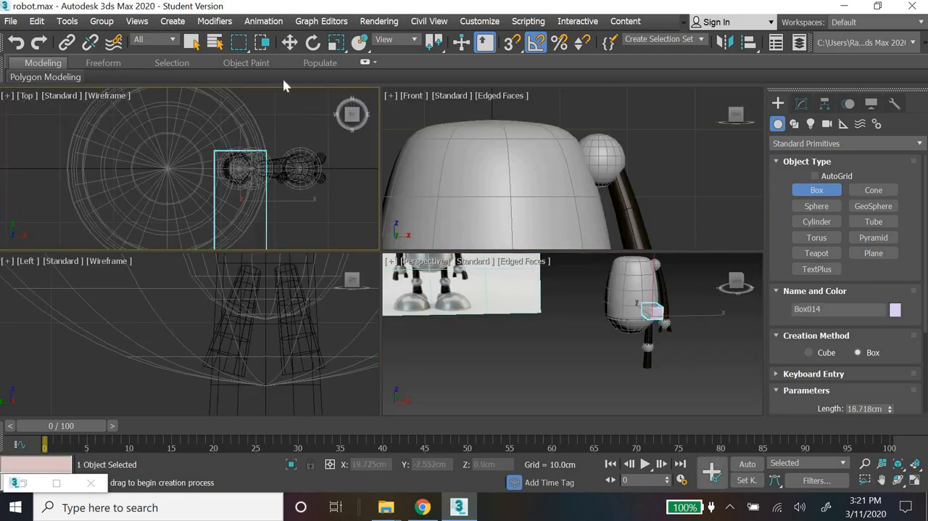
Step: Move the foot box down in the Left view to the lower leg's end, at about Z -44.4 cm
{"action": "left_click", "coordinate": [289, 42]}
{"action": "scroll", "coordinate": [309, 348], "scroll_direction": "down", "scroll_amount": 3}
{"action": "scroll", "coordinate": [306, 324], "scroll_direction": "down", "scroll_amount": 5}
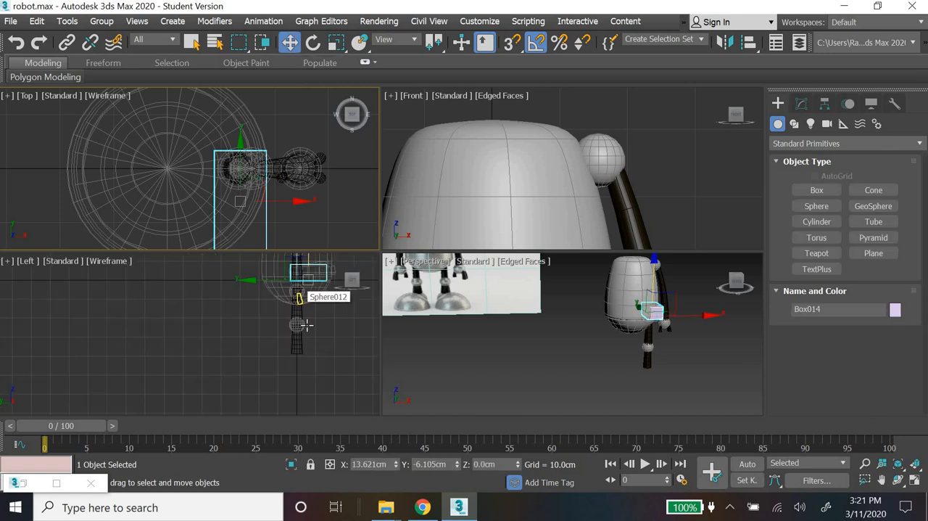
{"action": "middle_click_drag", "start_coordinate": [240, 305], "coordinate": [162, 342]}
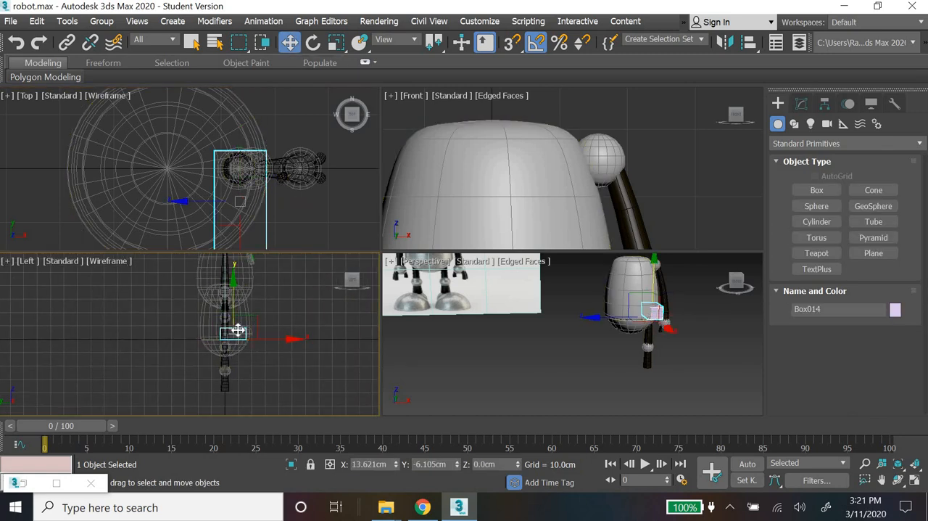
{"action": "left_click_drag", "start_coordinate": [239, 327], "coordinate": [243, 395]}
{"action": "scroll", "coordinate": [243, 385], "scroll_direction": "up", "scroll_amount": 3}
{"action": "scroll", "coordinate": [244, 351], "scroll_direction": "up", "scroll_amount": 3}
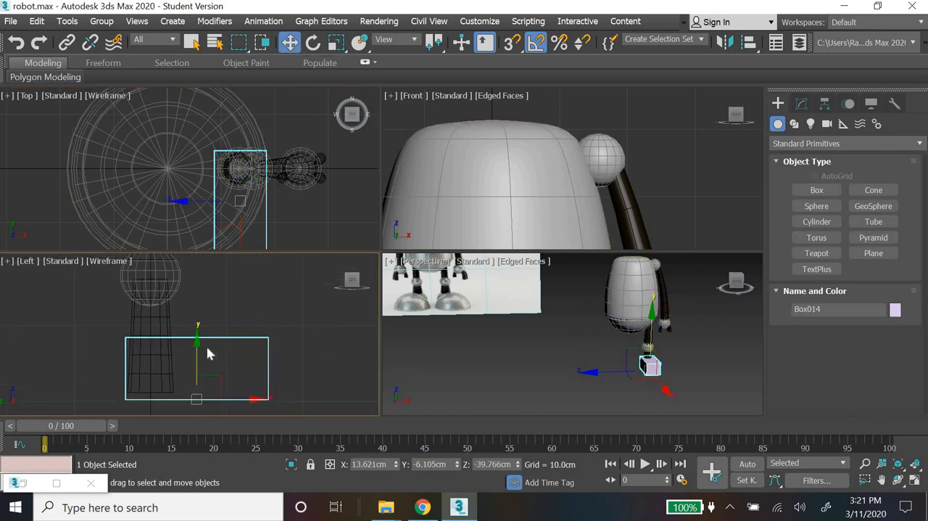
{"action": "mouse_move", "coordinate": [196, 366]}
{"action": "left_mouse_down"}
{"action": "mouse_move", "coordinate": [194, 385]}
{"action": "mouse_move", "coordinate": [199, 356]}
{"action": "mouse_move", "coordinate": [204, 391]}
{"action": "mouse_move", "coordinate": [208, 380]}
{"action": "left_mouse_up"}
{"action": "middle_click_drag", "start_coordinate": [234, 394], "coordinate": [239, 367]}
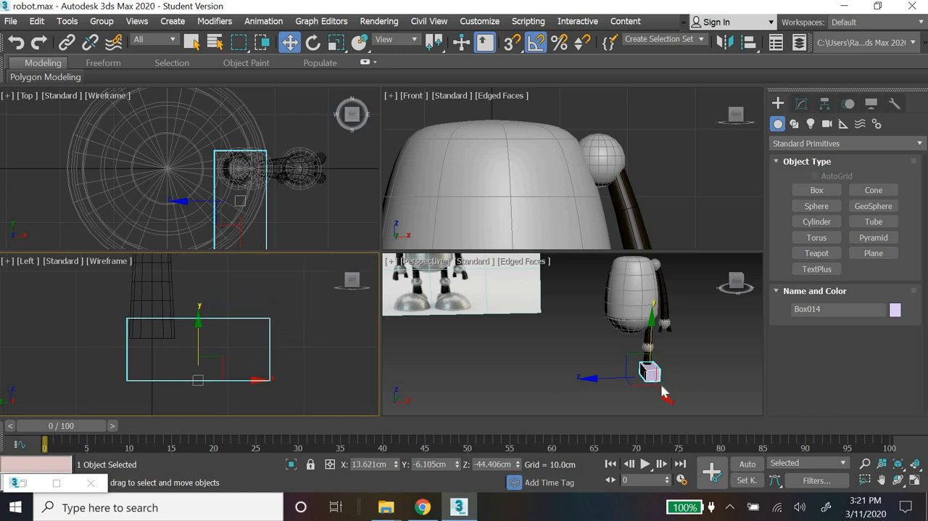
Step: Set the foot box's length to 20 cm, width to 10 cm and height to 7 cm
{"action": "scroll", "coordinate": [663, 386], "scroll_direction": "up", "scroll_amount": 5}
{"action": "left_click", "coordinate": [801, 105]}
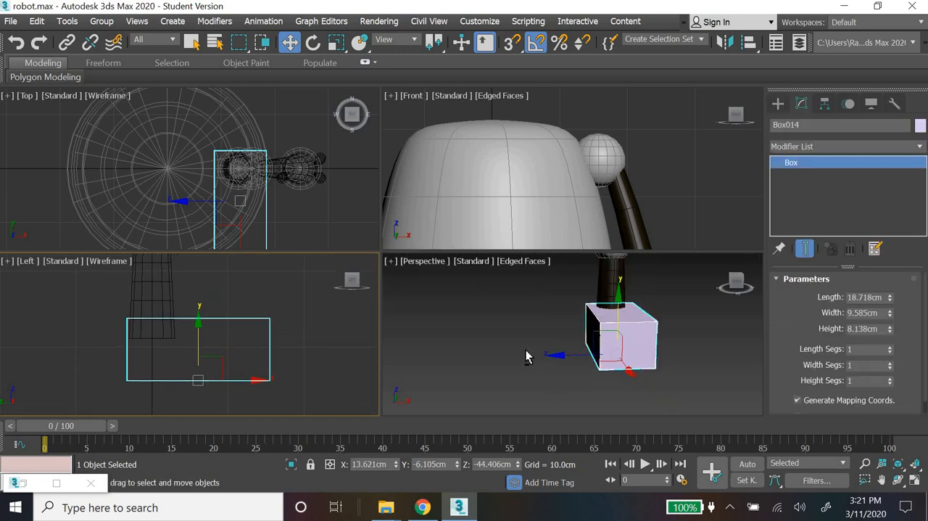
{"action": "middle_click_drag", "start_coordinate": [571, 396], "coordinate": [594, 363], "text": "alt"}
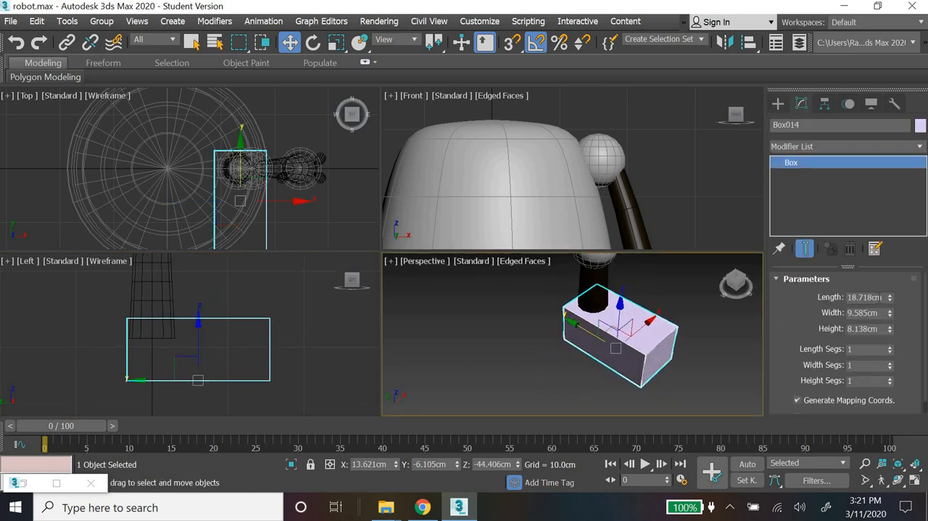
{"action": "double_click", "coordinate": [880, 297]}
{"action": "type", "text": "20"}
{"action": "key", "text": "Return"}
{"action": "key", "text": "Tab"}
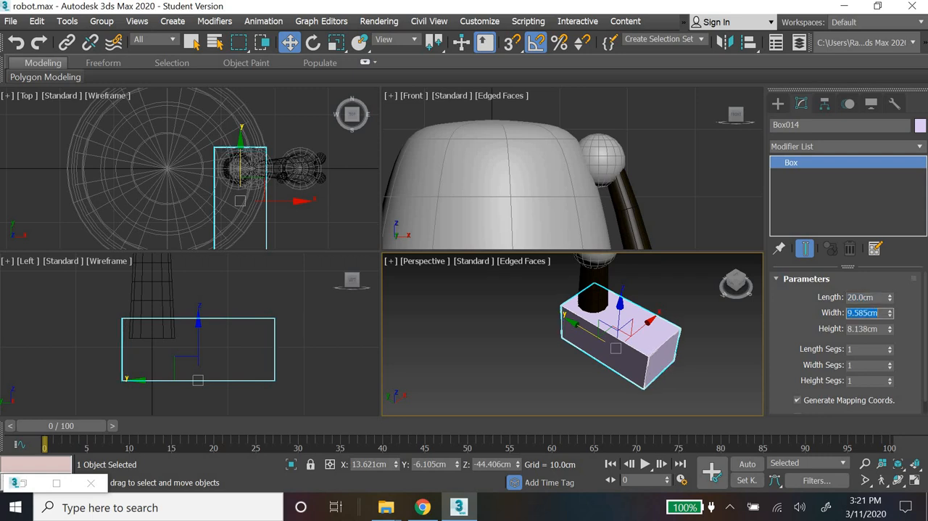
{"action": "type", "text": "10"}
{"action": "key", "text": "Return"}
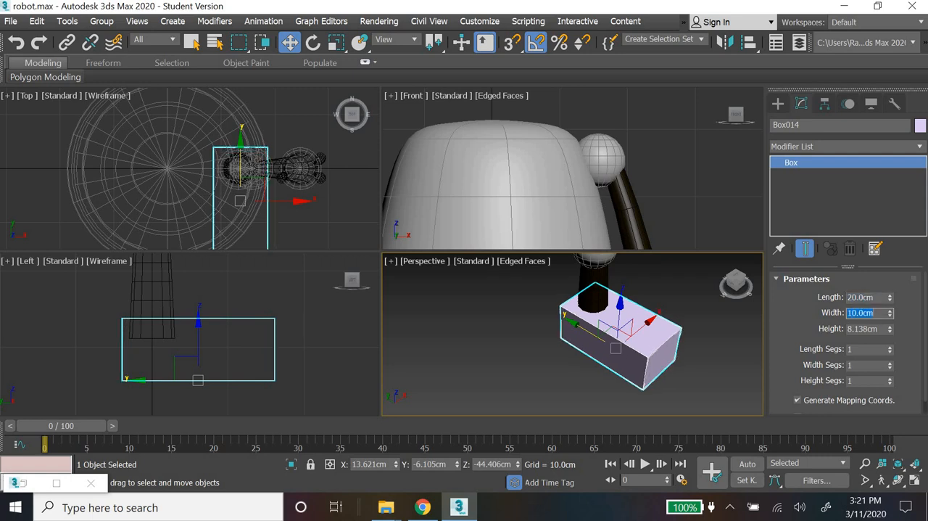
{"action": "left_click", "coordinate": [870, 330]}
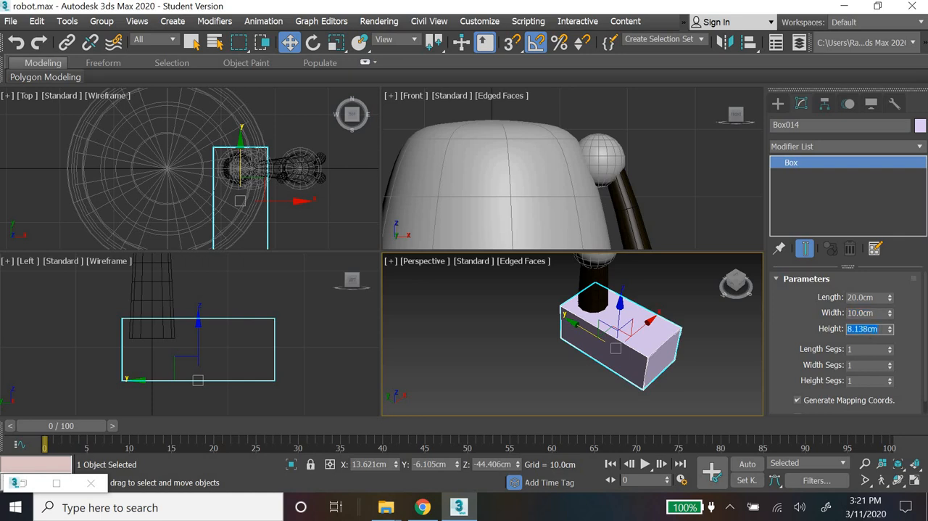
{"action": "key", "text": "Return"}
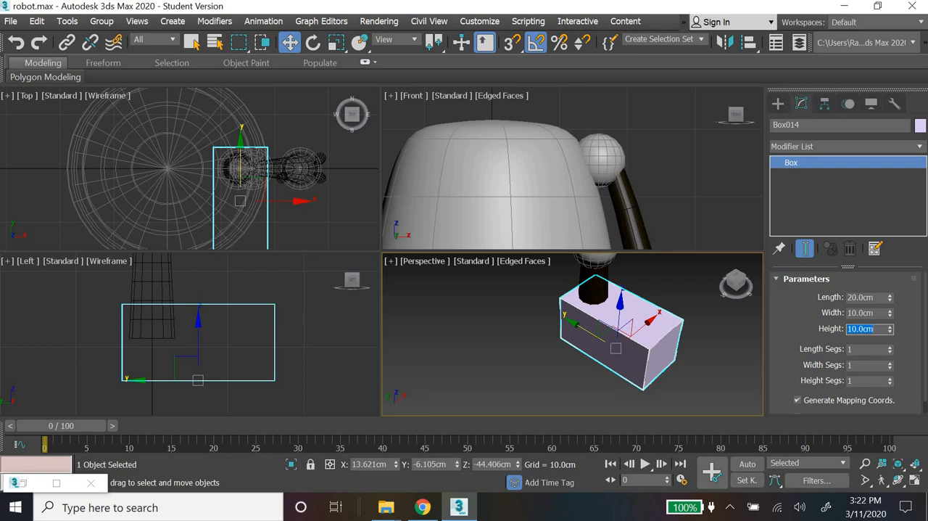
{"action": "key", "text": "Return"}
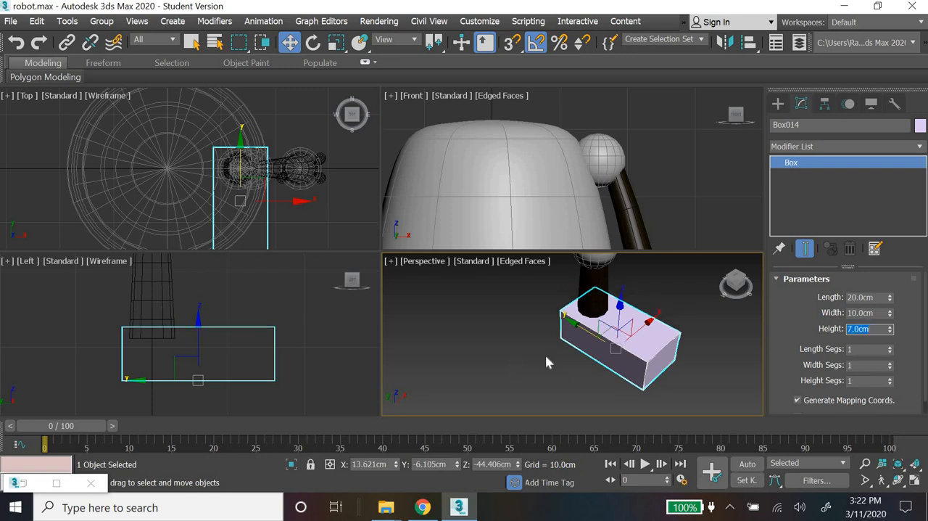
Step: Divide the foot box into 3 length segments, 2 width segments and 2 height segments
{"action": "left_click", "coordinate": [890, 347]}
{"action": "left_click", "coordinate": [889, 362]}
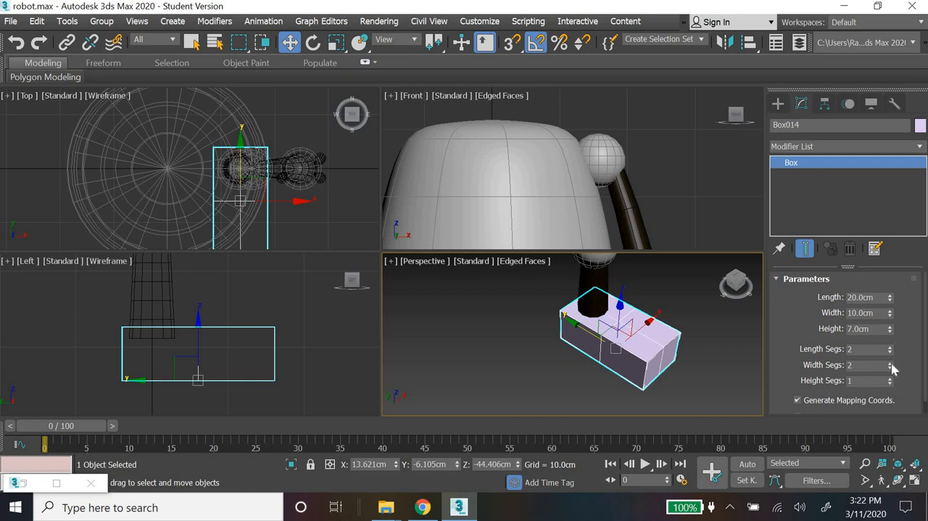
{"action": "left_click", "coordinate": [890, 378]}
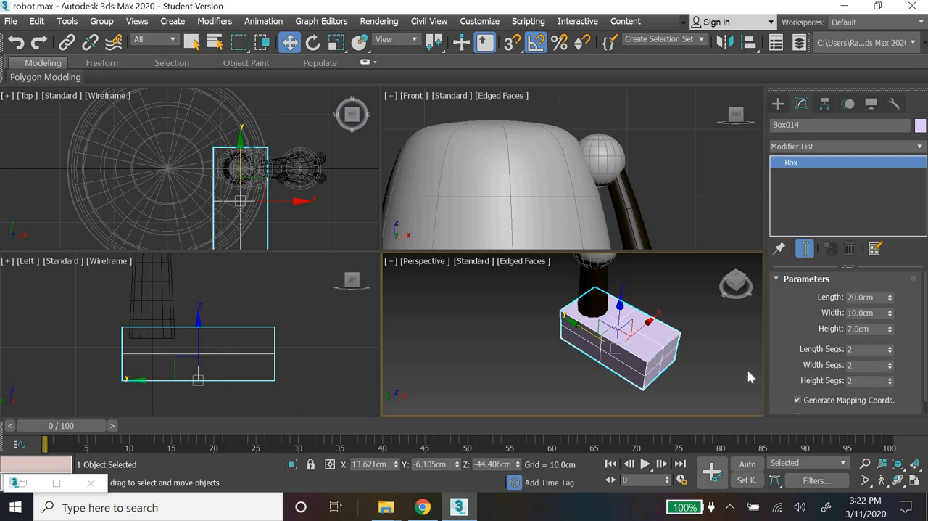
{"action": "left_click", "coordinate": [890, 346]}
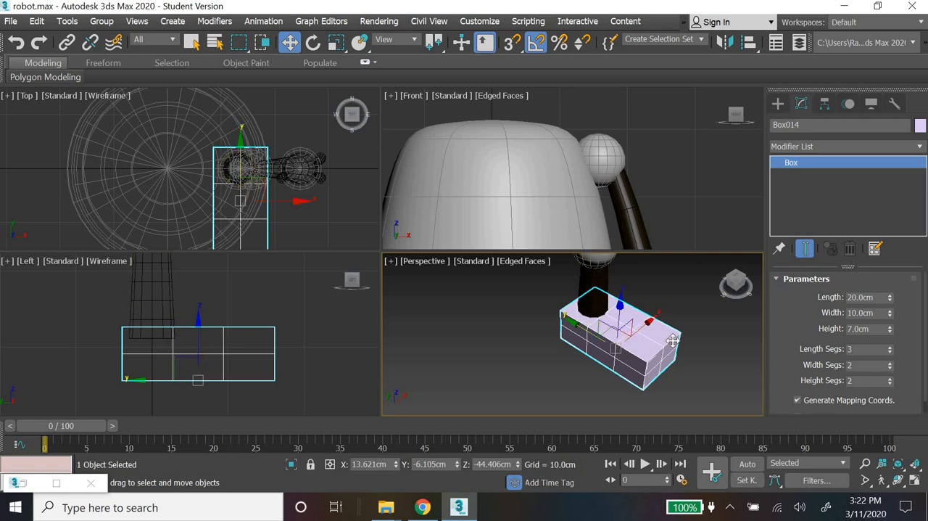
{"action": "right_click", "coordinate": [631, 332]}
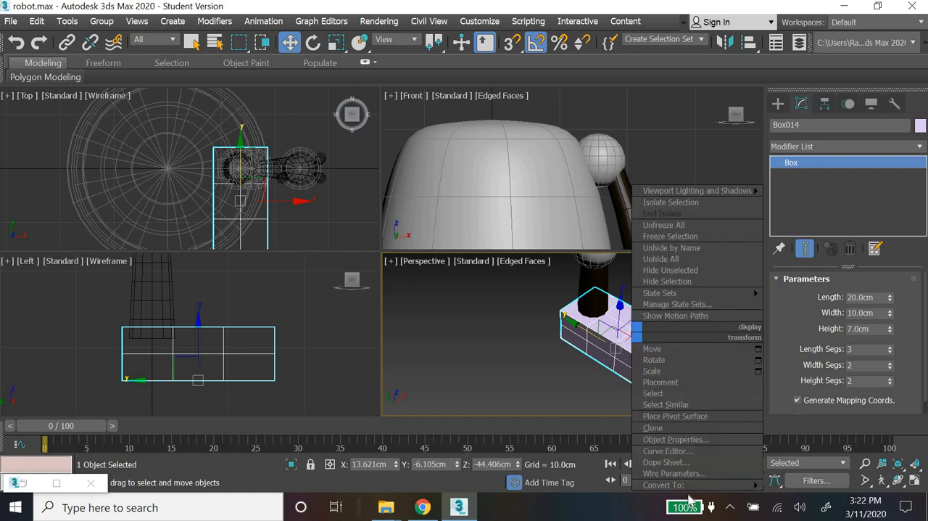
{"action": "mouse_move", "coordinate": [690, 493]}
{"action": "left_click", "coordinate": [620, 343]}
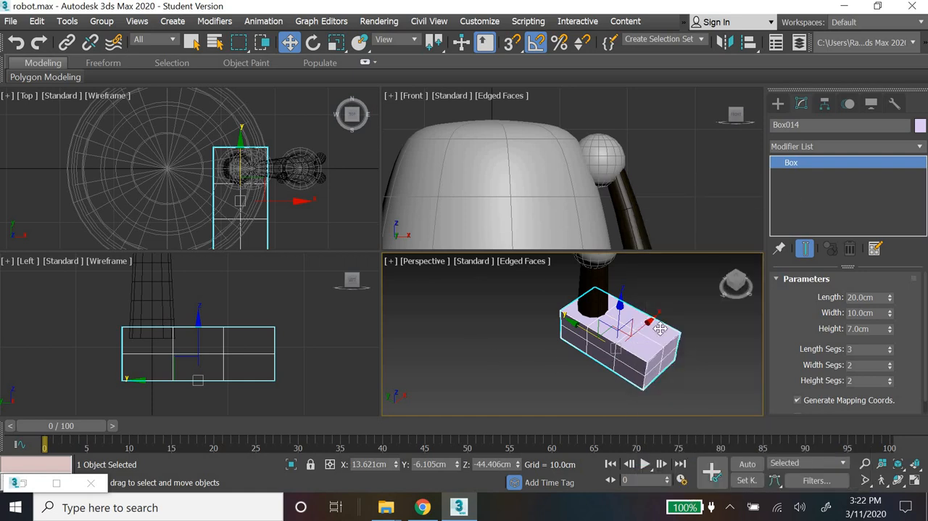
Step: Add an Edit Poly modifier to the foot box
{"action": "left_click", "coordinate": [842, 146]}
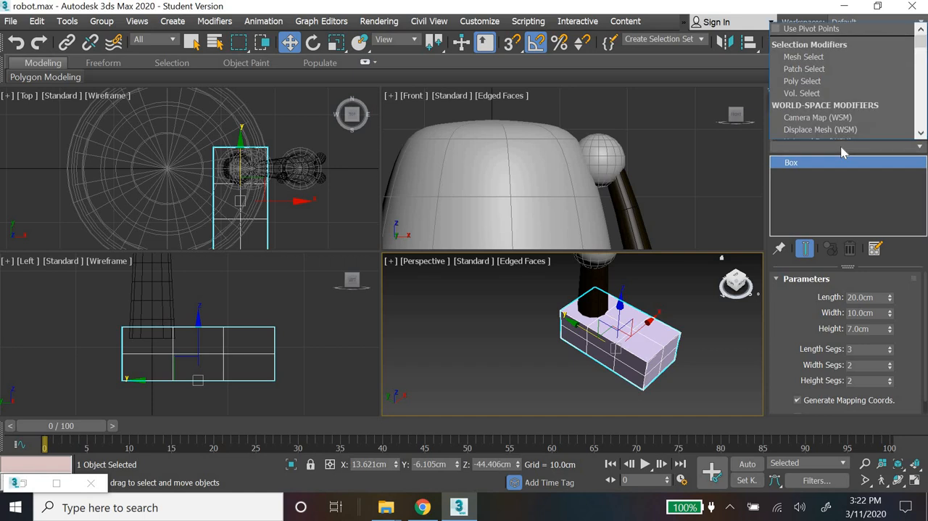
{"action": "key", "text": "e"}
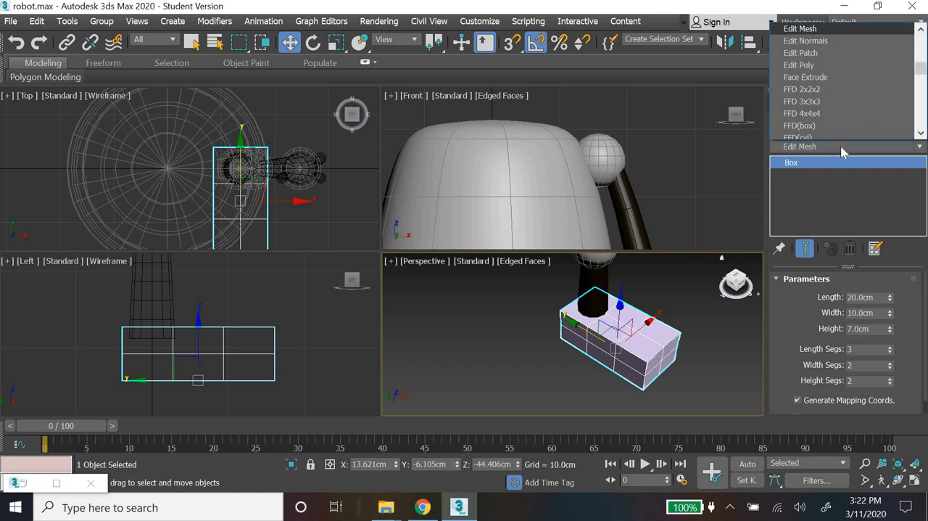
{"action": "key", "text": "Down"}
{"action": "key", "text": "Down"}
{"action": "key", "text": "Down"}
{"action": "key", "text": "Return"}
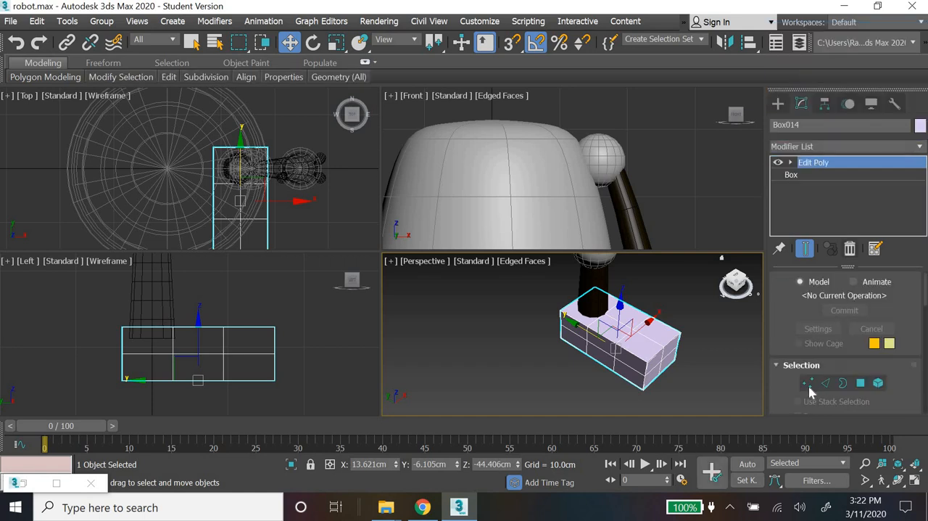
Step: Lower the foot box's middle row of vertices to just above its base, at about Z -44.3 cm
{"action": "left_click", "coordinate": [810, 385]}
{"action": "left_click_drag", "start_coordinate": [92, 346], "coordinate": [235, 367]}
{"action": "scroll", "coordinate": [152, 359], "scroll_direction": "up", "scroll_amount": 5}
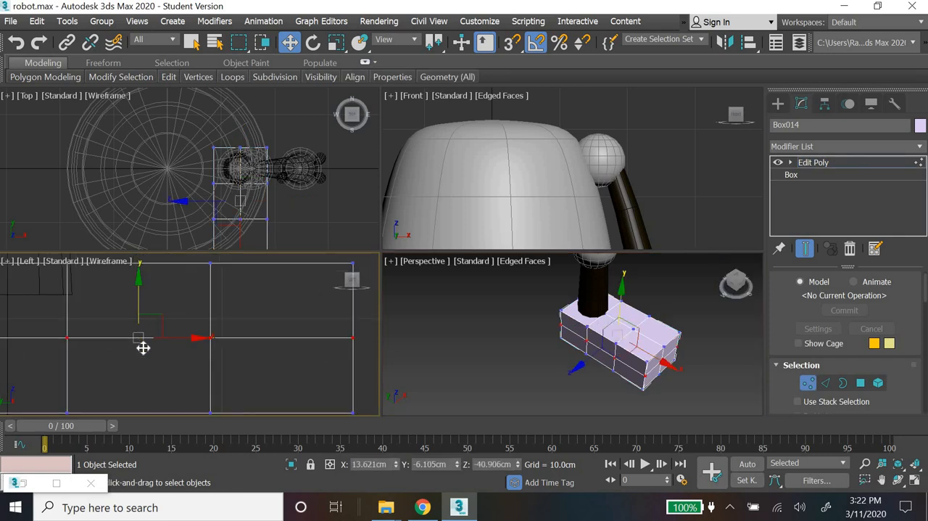
{"action": "left_click_drag", "start_coordinate": [140, 276], "coordinate": [143, 347]}
{"action": "middle_click_drag", "start_coordinate": [143, 348], "coordinate": [163, 357]}
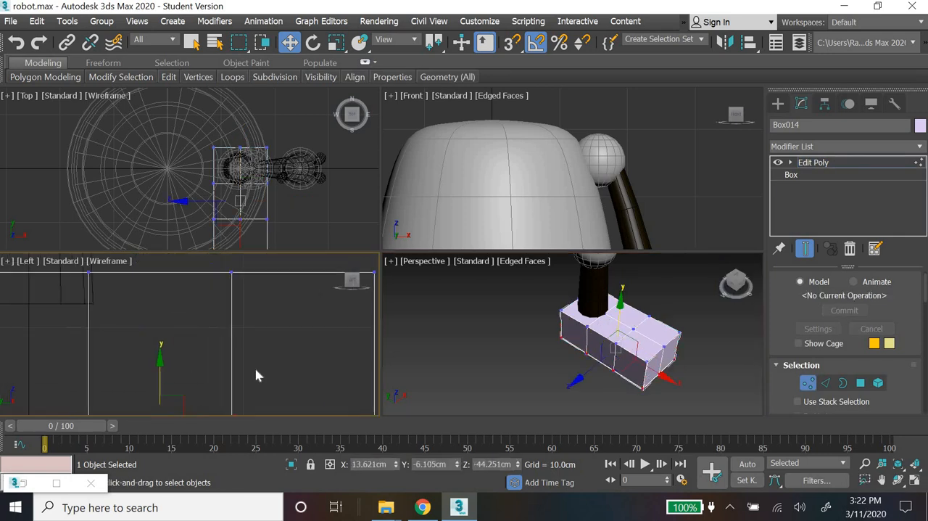
Step: Shift the foot's two inner vertex columns toward the toe in the Left view, to about Y -4 cm and Y -10.1 cm
{"action": "scroll", "coordinate": [294, 380], "scroll_direction": "down", "scroll_amount": 3}
{"action": "middle_click_drag", "start_coordinate": [256, 370], "coordinate": [258, 351]}
{"action": "scroll", "coordinate": [257, 351], "scroll_direction": "up", "scroll_amount": 1}
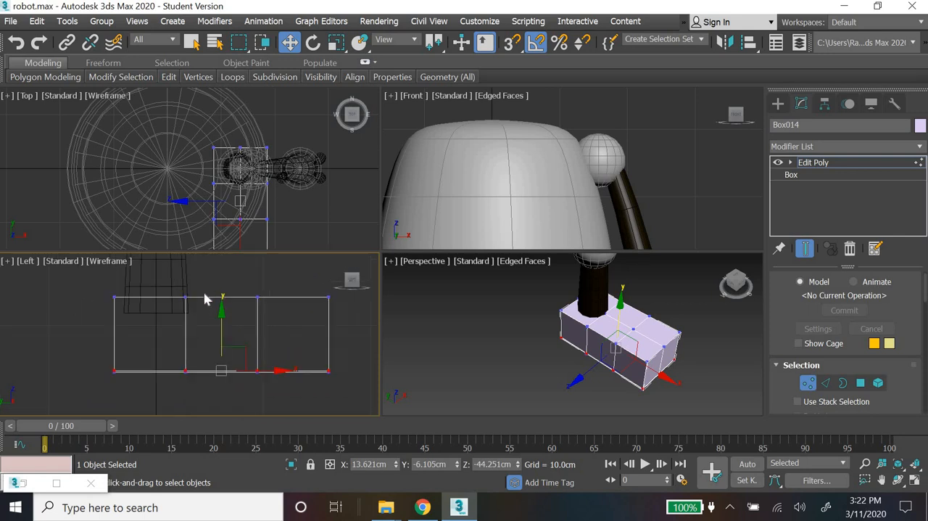
{"action": "left_click_drag", "start_coordinate": [235, 344], "coordinate": [248, 341]}
{"action": "left_click_drag", "start_coordinate": [280, 272], "coordinate": [250, 396]}
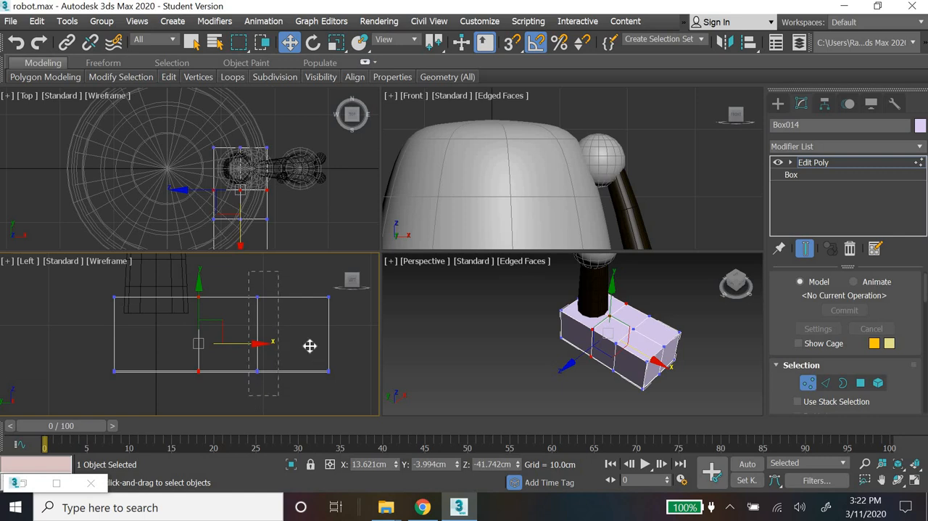
{"action": "left_click_drag", "start_coordinate": [309, 343], "coordinate": [320, 343]}
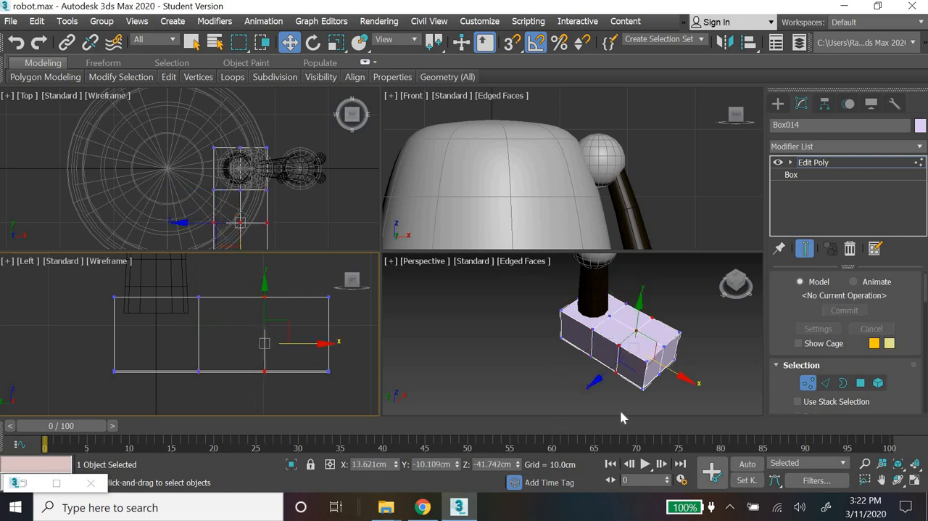
Step: Raise the centre top vertex of the foot's front inner column to about Z -34.4 cm
{"action": "left_click", "coordinate": [738, 354]}
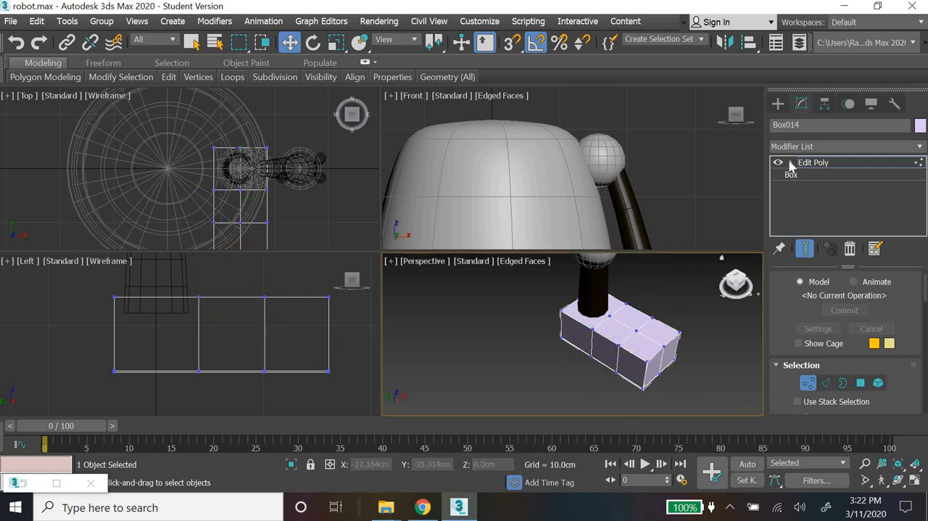
{"action": "left_click", "coordinate": [637, 329]}
{"action": "left_click_drag", "start_coordinate": [642, 293], "coordinate": [642, 280]}
{"action": "scroll", "coordinate": [588, 394], "scroll_direction": "down", "scroll_amount": 3}
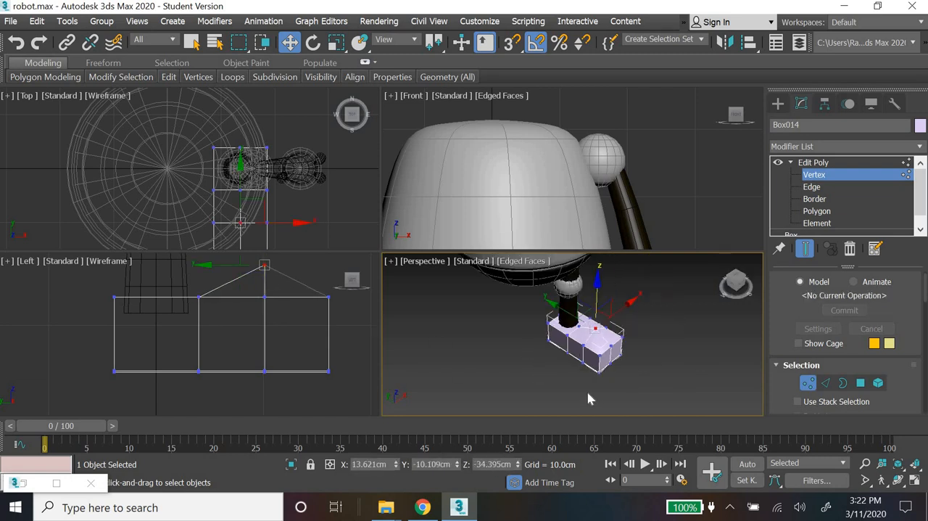
{"action": "middle_click_drag", "start_coordinate": [621, 376], "coordinate": [578, 380], "text": "alt"}
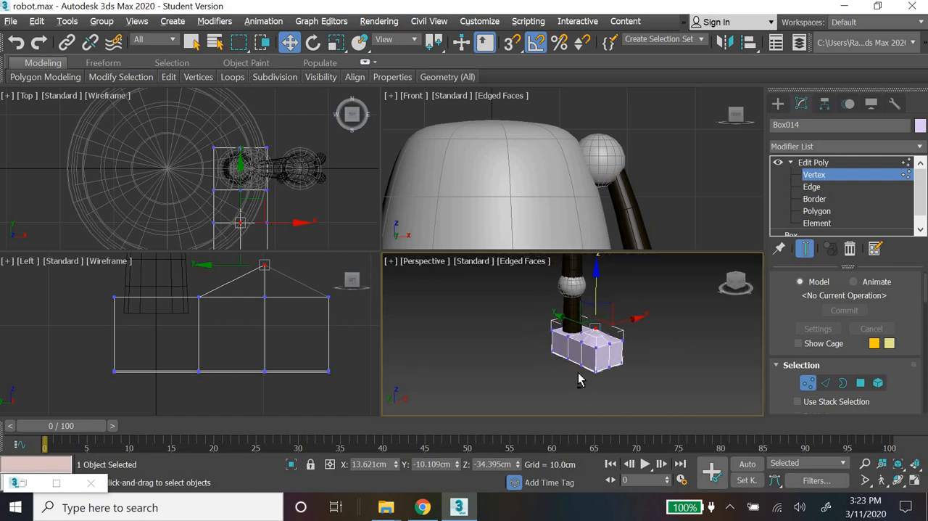
Step: Add a MeshSmooth modifier to the foot and set its iterations to 2
{"action": "left_click", "coordinate": [876, 146]}
{"action": "key", "text": "m"}
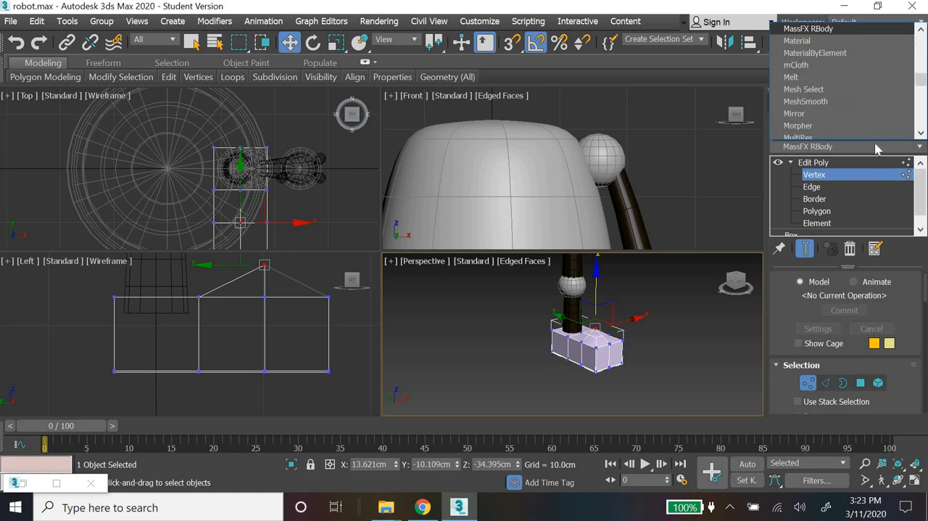
{"action": "key", "text": "Down"}
{"action": "key", "text": "Down"}
{"action": "key", "text": "Down"}
{"action": "key", "text": "Down"}
{"action": "key", "text": "Down"}
{"action": "key", "text": "Down"}
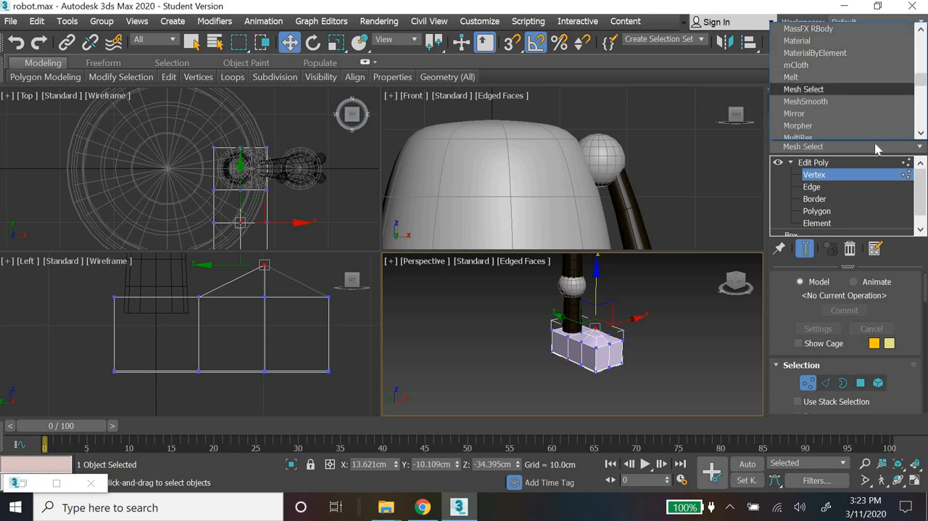
{"action": "key", "text": "Return"}
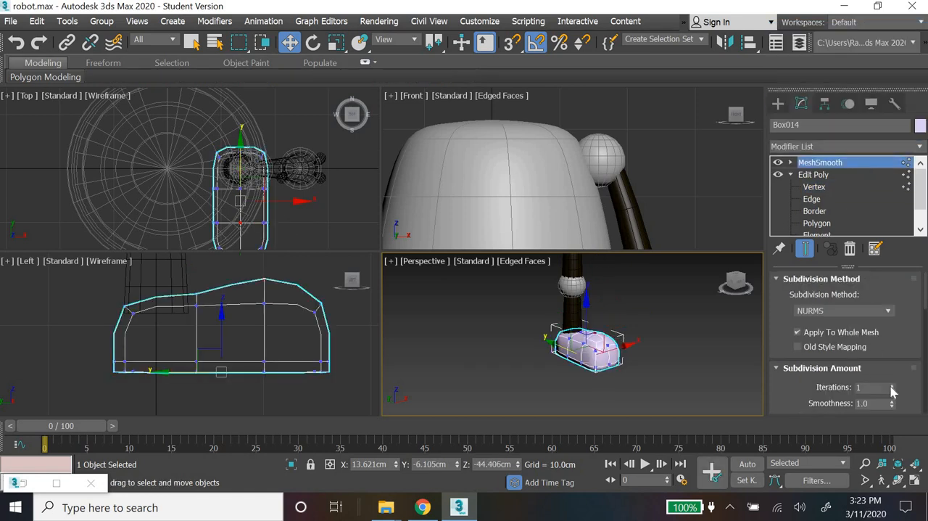
{"action": "left_click", "coordinate": [892, 385]}
{"action": "left_click", "coordinate": [656, 375]}
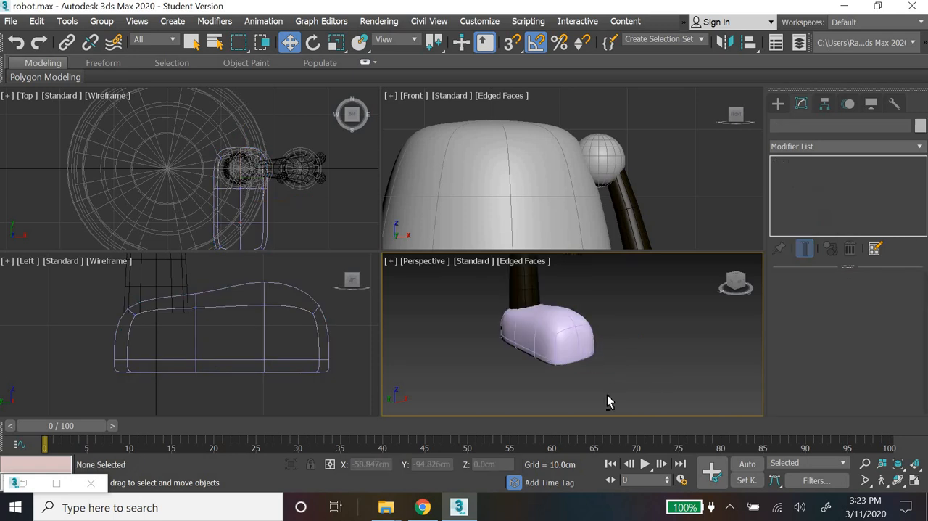
Step: Pull the foot's centre vertices outward at both ends, the toe to about Y -17.8 cm and the heel to about Y 4.8 cm
{"action": "middle_click_drag", "start_coordinate": [608, 401], "coordinate": [563, 356], "text": "alt"}
{"action": "left_click", "coordinate": [564, 356]}
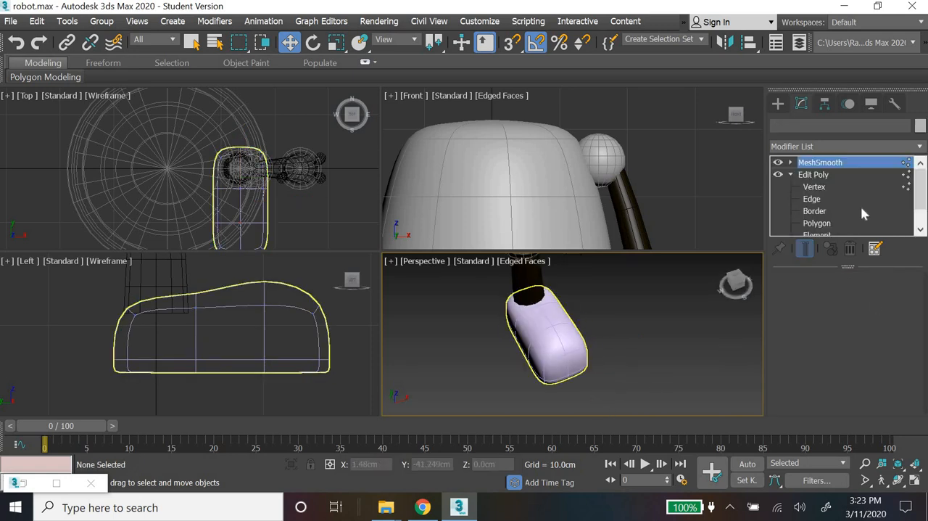
{"action": "left_click", "coordinate": [813, 187]}
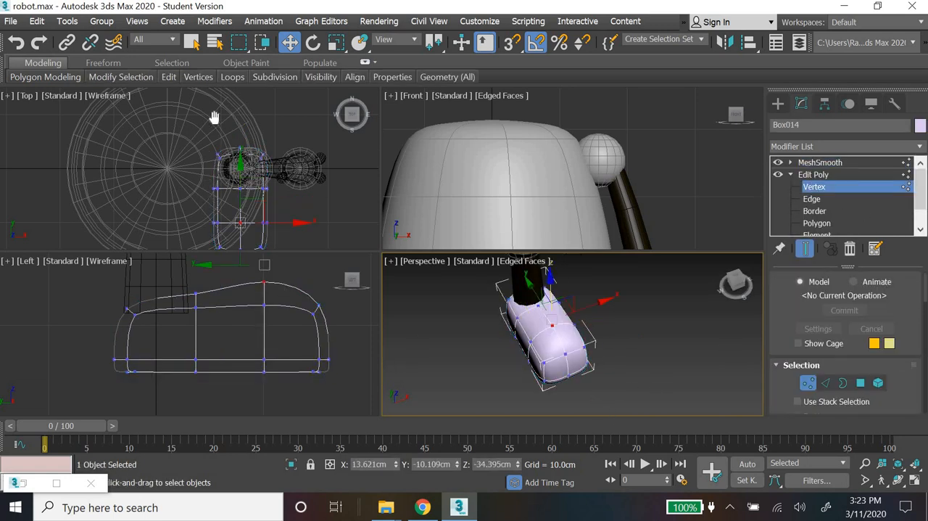
{"action": "scroll", "coordinate": [245, 195], "scroll_direction": "up", "scroll_amount": 3}
{"action": "left_click_drag", "start_coordinate": [242, 184], "coordinate": [250, 166]}
{"action": "middle_click_drag", "start_coordinate": [248, 168], "coordinate": [239, 244]}
{"action": "middle_click_drag", "start_coordinate": [267, 128], "coordinate": [243, 239]}
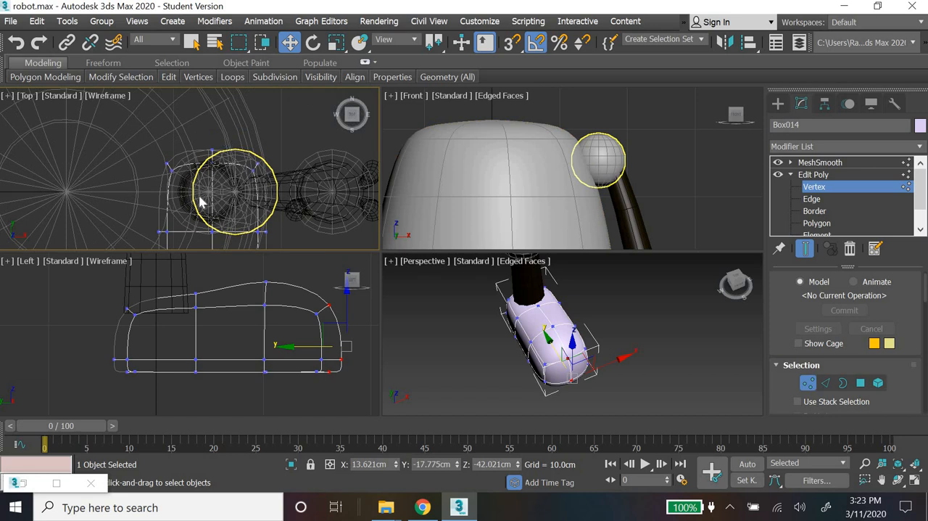
{"action": "left_click_drag", "start_coordinate": [198, 195], "coordinate": [212, 102]}
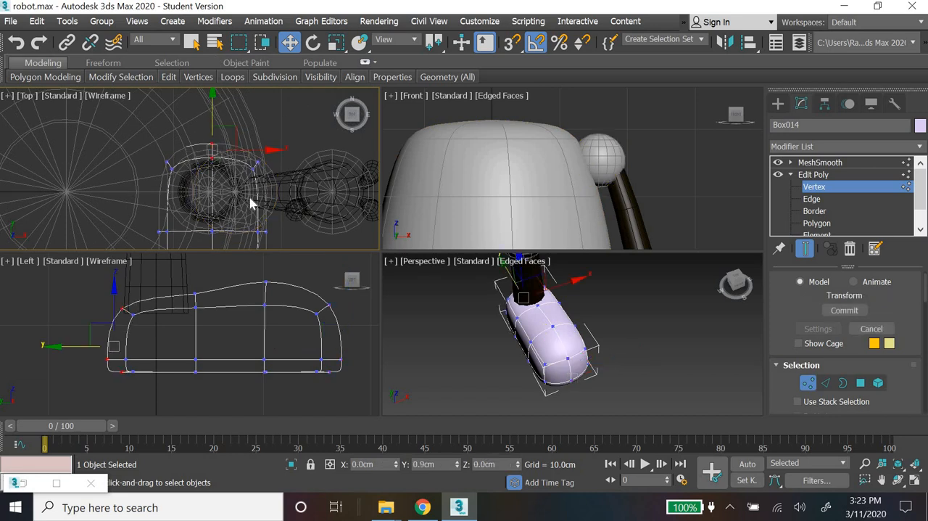
Step: Scale the front two rows of foot vertices wider along X in the Top view to broaden the toe area
{"action": "scroll", "coordinate": [248, 187], "scroll_direction": "down", "scroll_amount": 3}
{"action": "middle_click_drag", "start_coordinate": [247, 177], "coordinate": [262, 117]}
{"action": "scroll", "coordinate": [285, 158], "scroll_direction": "up", "scroll_amount": 2}
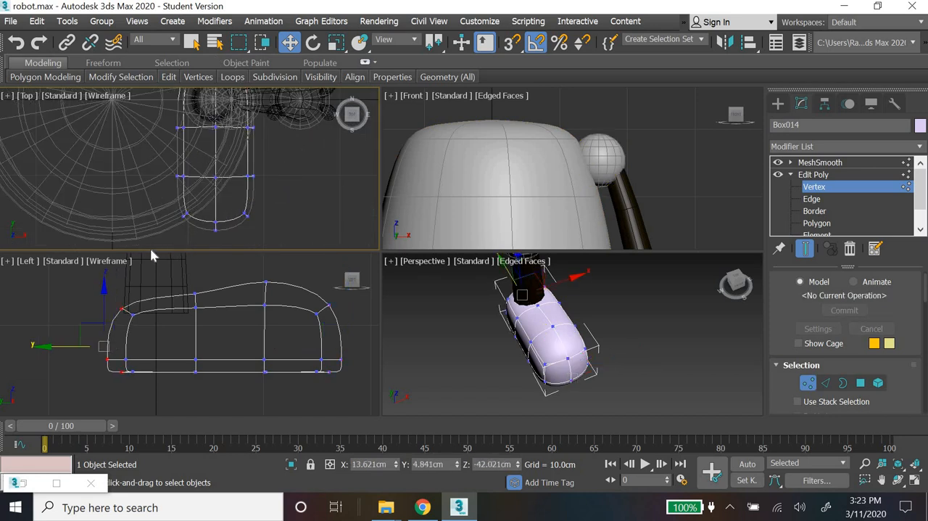
{"action": "left_click_drag", "start_coordinate": [286, 158], "coordinate": [150, 248]}
{"action": "left_click", "coordinate": [337, 43]}
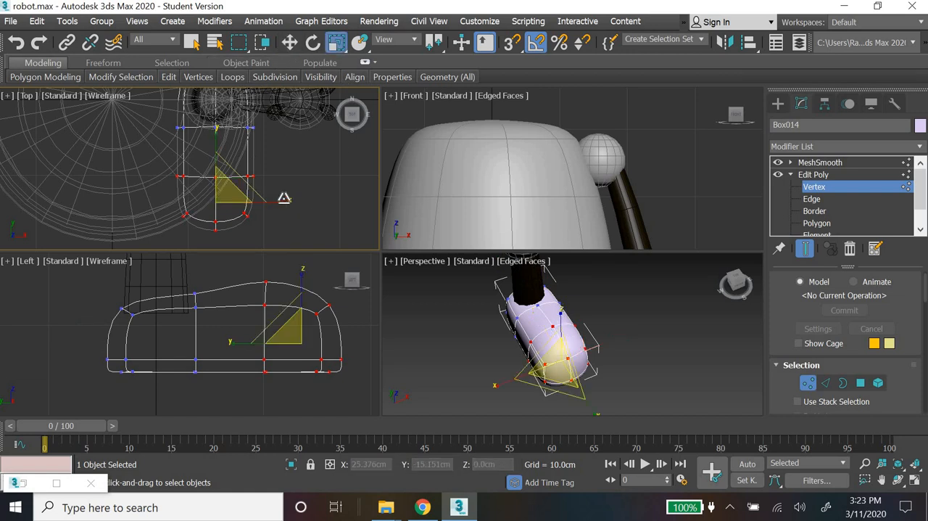
{"action": "left_click_drag", "start_coordinate": [288, 198], "coordinate": [291, 198]}
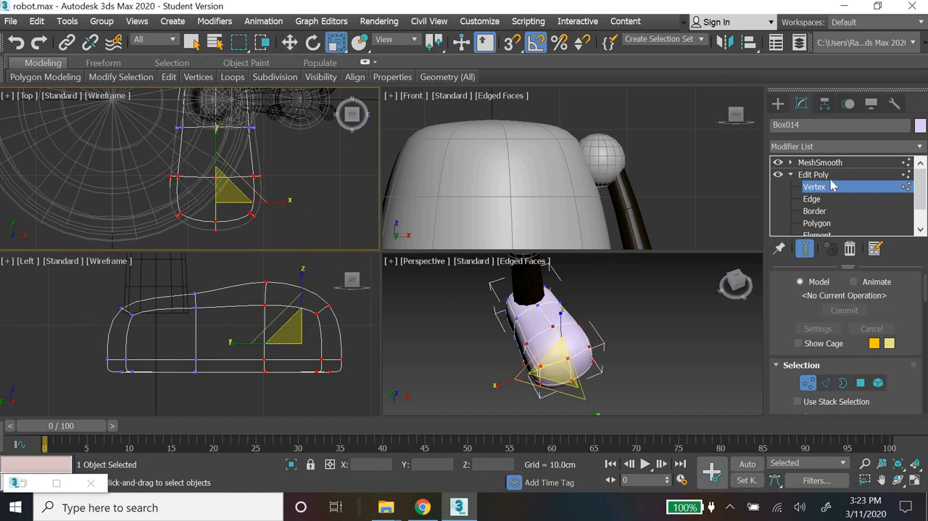
{"action": "left_click", "coordinate": [176, 345]}
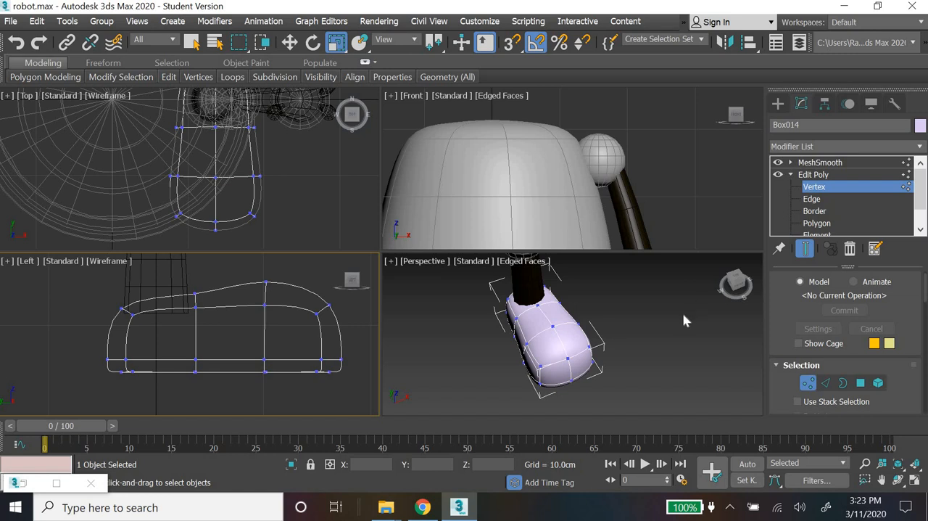
Step: Lower the upper vertices of the foot column just in front of the ankle to about Z -38.7 cm
{"action": "left_click", "coordinate": [195, 293]}
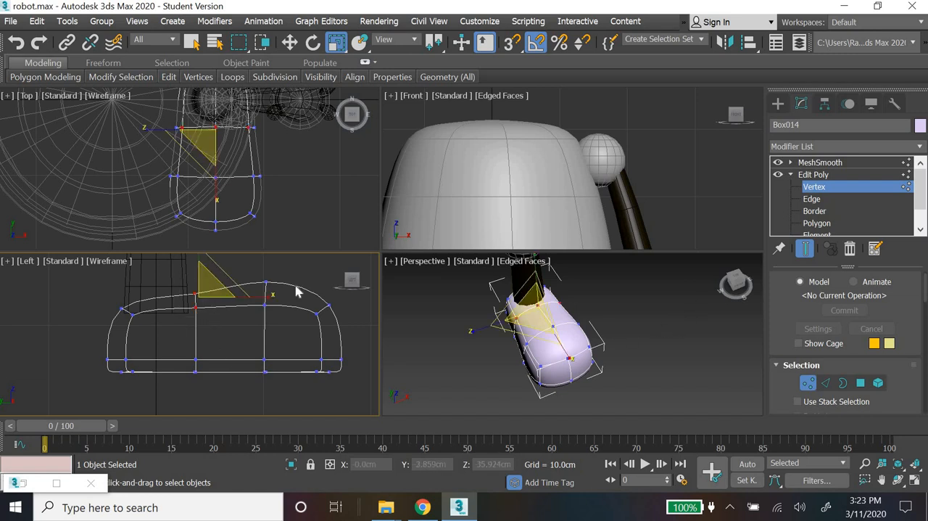
{"action": "left_click", "coordinate": [289, 42]}
{"action": "middle_click_drag", "start_coordinate": [227, 351], "coordinate": [230, 378]}
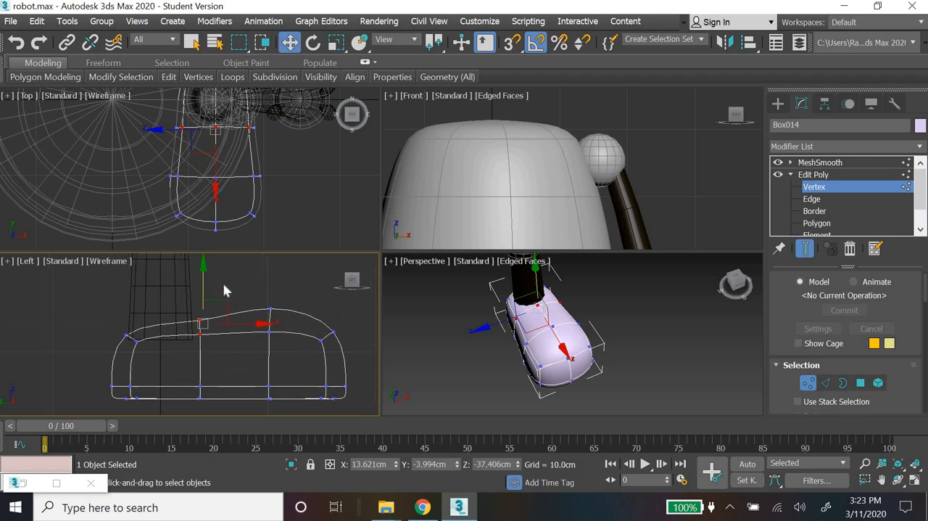
{"action": "left_click_drag", "start_coordinate": [208, 277], "coordinate": [208, 287]}
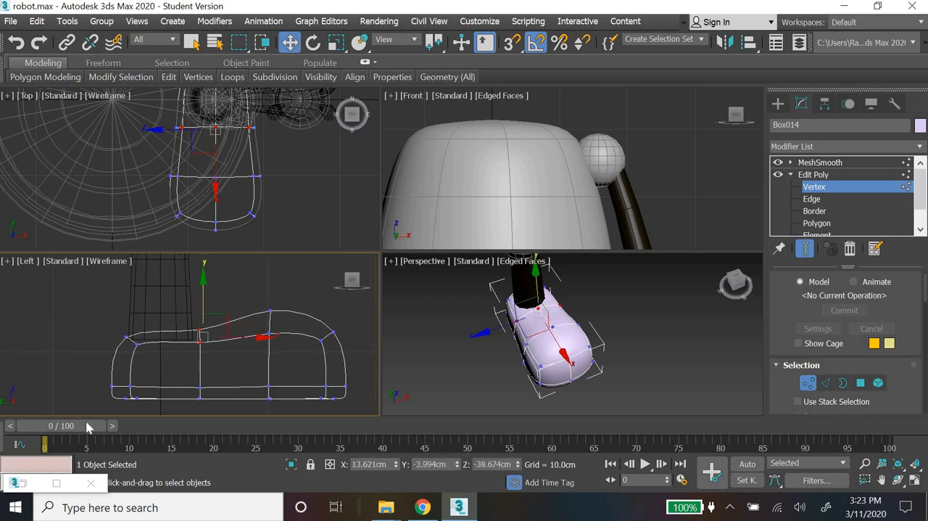
Step: Move the heel's vertices backward in the Left view to about Y 6.1 cm so the heel extends behind the leg
{"action": "left_click_drag", "start_coordinate": [174, 385], "coordinate": [149, 372]}
{"action": "middle_click_drag", "start_coordinate": [605, 383], "coordinate": [610, 324], "text": "alt"}
{"action": "middle_click_drag", "start_coordinate": [544, 328], "coordinate": [543, 388]}
{"action": "scroll", "coordinate": [632, 347], "scroll_direction": "up", "scroll_amount": 5}
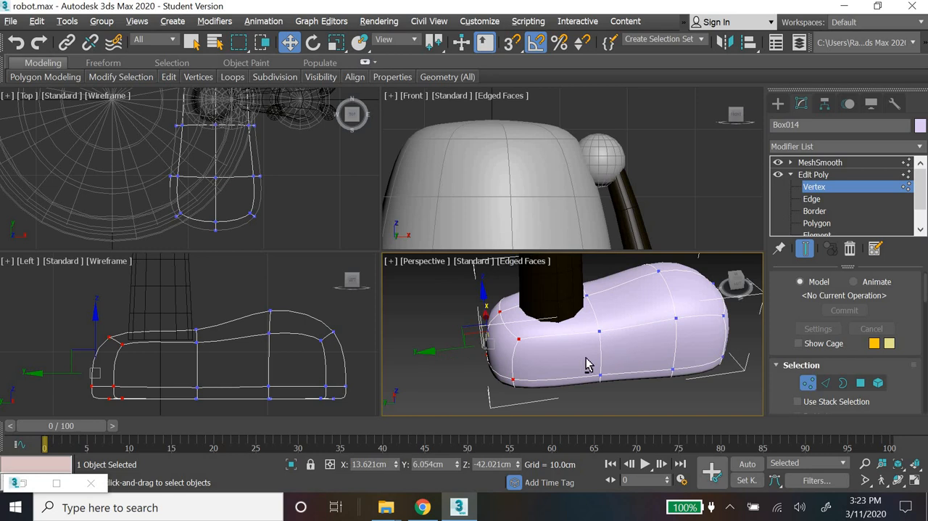
{"action": "middle_click_drag", "start_coordinate": [585, 358], "coordinate": [456, 378], "text": "alt"}
Step: Shift the whole vertex column in front of the ankle toward the toe, to about Y -4.9 cm
{"action": "left_click_drag", "start_coordinate": [168, 407], "coordinate": [221, 316]}
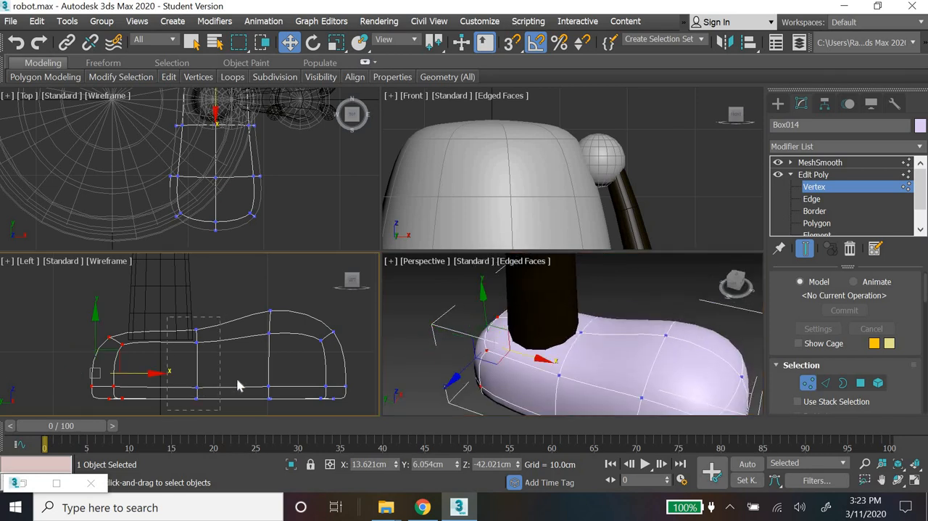
{"action": "left_click_drag", "start_coordinate": [239, 376], "coordinate": [249, 376]}
{"action": "scroll", "coordinate": [731, 364], "scroll_direction": "down", "scroll_amount": 4}
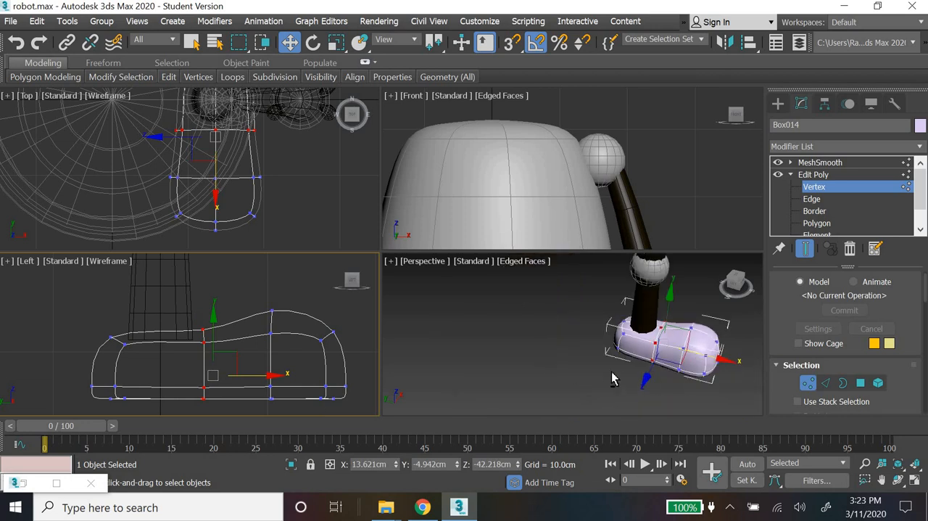
{"action": "middle_click_drag", "start_coordinate": [613, 377], "coordinate": [717, 327], "text": "alt"}
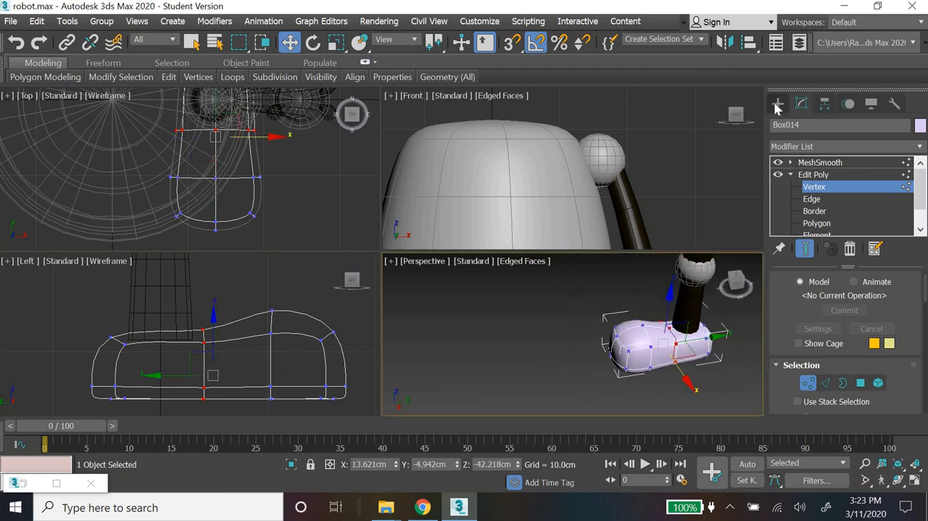
Step: Leave vertex editing and examine the foot's shape and proportions against the rest of the robot
{"action": "left_click", "coordinate": [554, 332]}
{"action": "scroll", "coordinate": [654, 325], "scroll_direction": "down", "scroll_amount": 5}
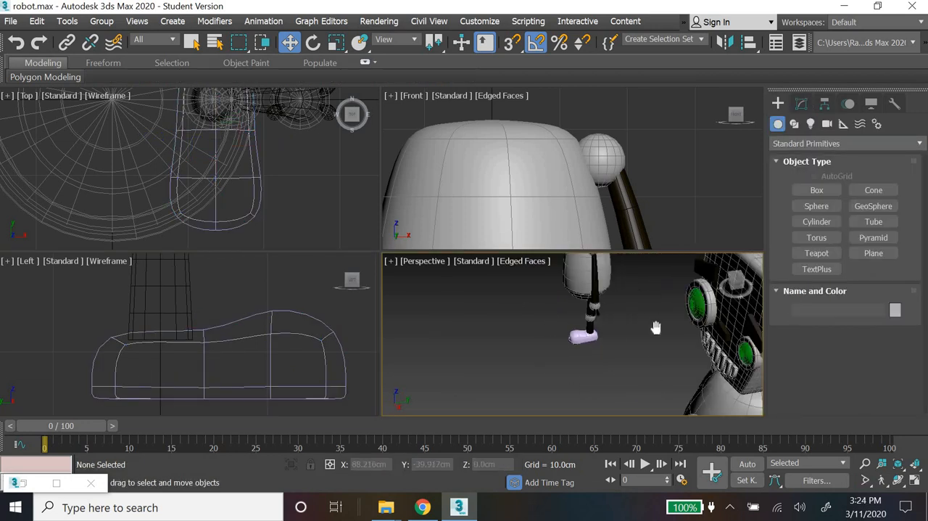
{"action": "middle_click_drag", "start_coordinate": [636, 377], "coordinate": [638, 344]}
{"action": "scroll", "coordinate": [662, 380], "scroll_direction": "up", "scroll_amount": 4}
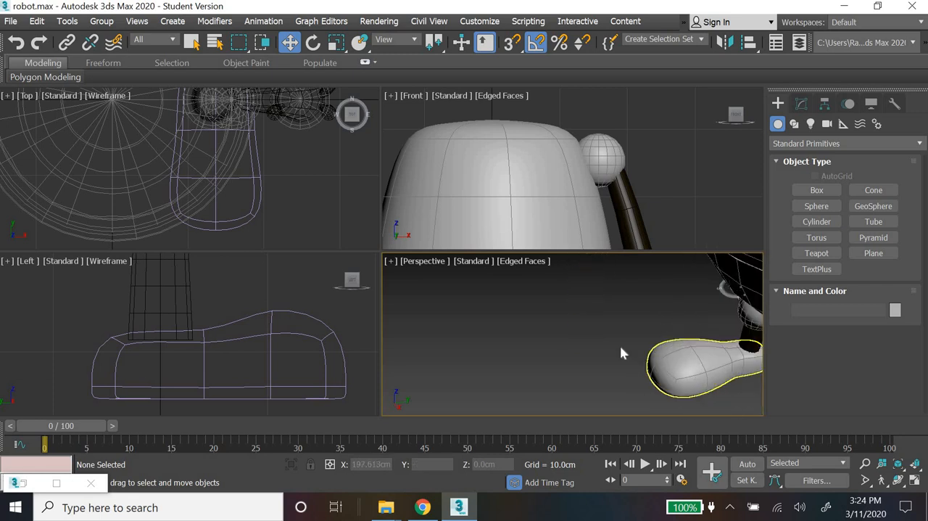
{"action": "left_click", "coordinate": [663, 372]}
{"action": "key", "text": "z"}
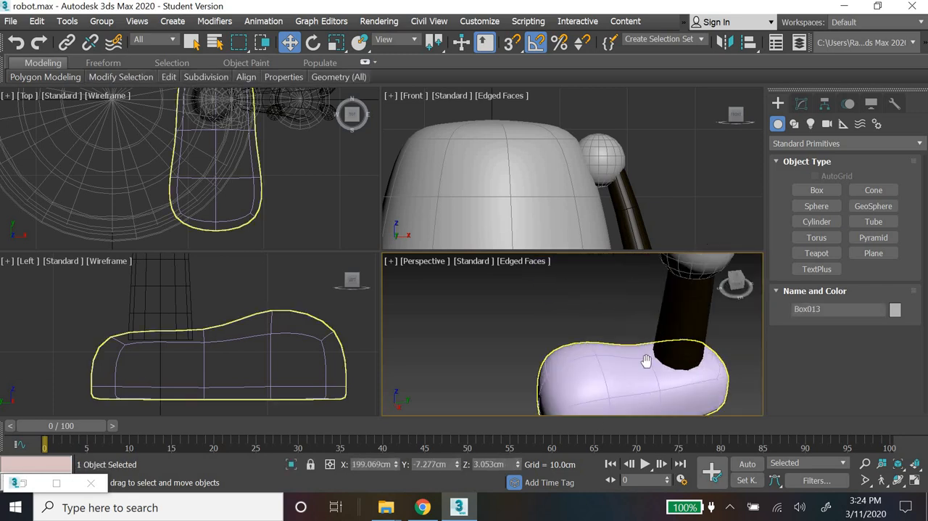
{"action": "scroll", "coordinate": [610, 366], "scroll_direction": "down", "scroll_amount": 2}
Step: Try to flatten the foot by scaling it to 73 percent along Z
{"action": "left_click", "coordinate": [655, 372]}
{"action": "middle_click_drag", "start_coordinate": [705, 379], "coordinate": [360, 117], "text": "alt"}
{"action": "left_click", "coordinate": [336, 42]}
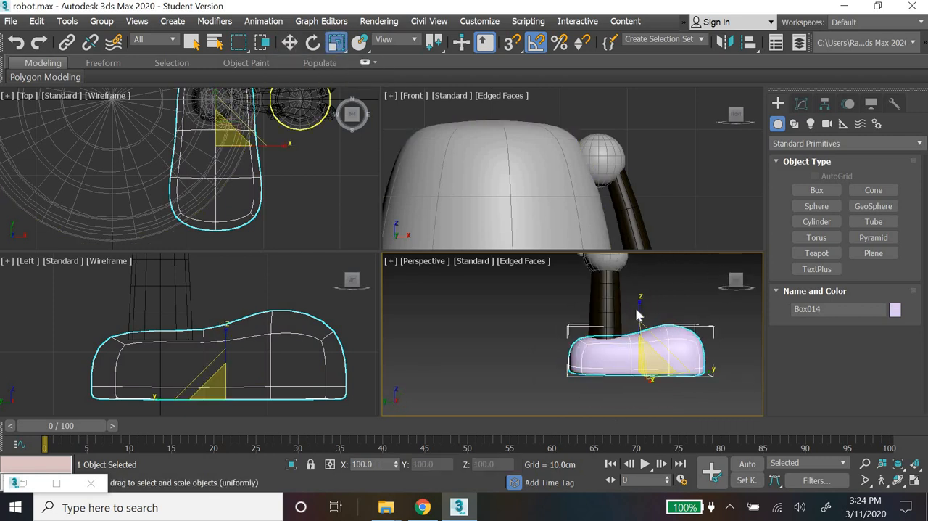
{"action": "left_click_drag", "start_coordinate": [640, 311], "coordinate": [641, 320]}
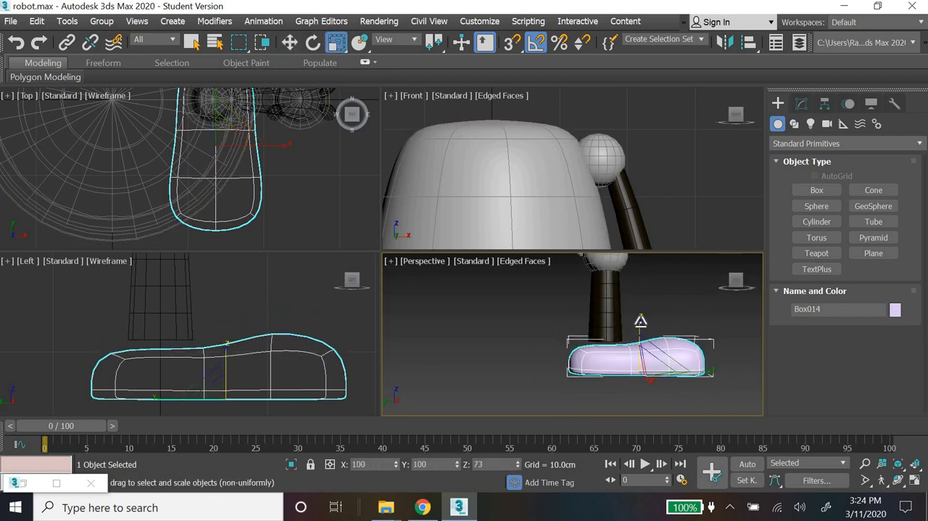
{"action": "key", "text": "ctrl+z"}
Step: Set the height of the foot's base Box to 5 cm beneath its Edit Poly and MeshSmooth modifiers, accepting the topology change
{"action": "left_click", "coordinate": [801, 104]}
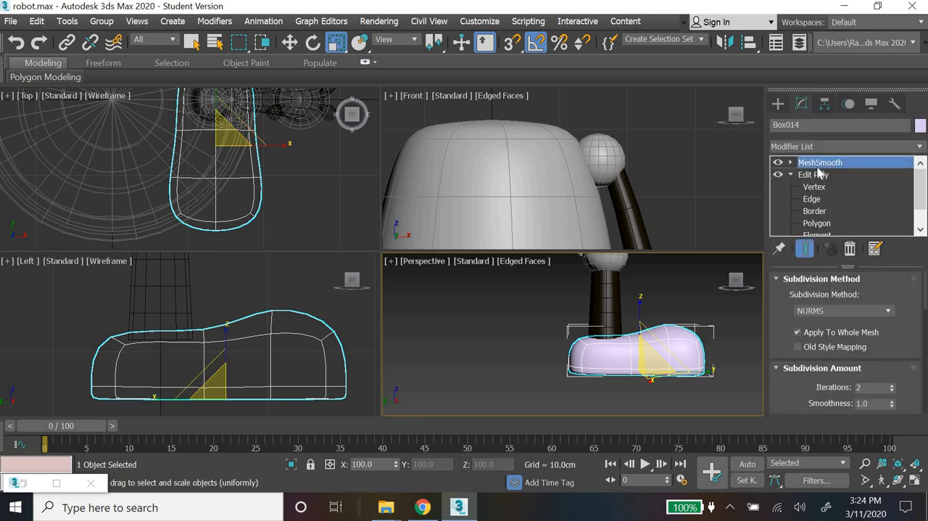
{"action": "left_click", "coordinate": [791, 175]}
{"action": "left_click", "coordinate": [791, 186]}
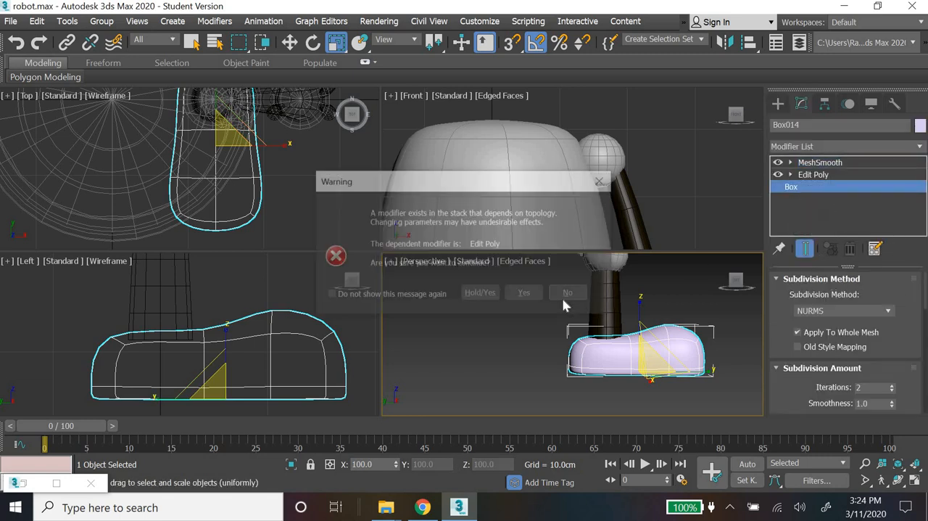
{"action": "left_click", "coordinate": [525, 297]}
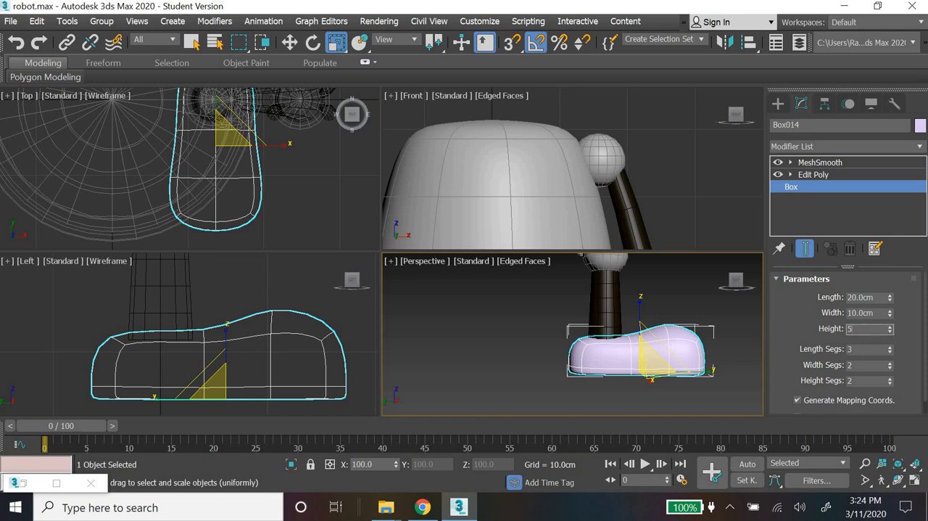
{"action": "key", "text": "Return"}
{"action": "left_click", "coordinate": [779, 105]}
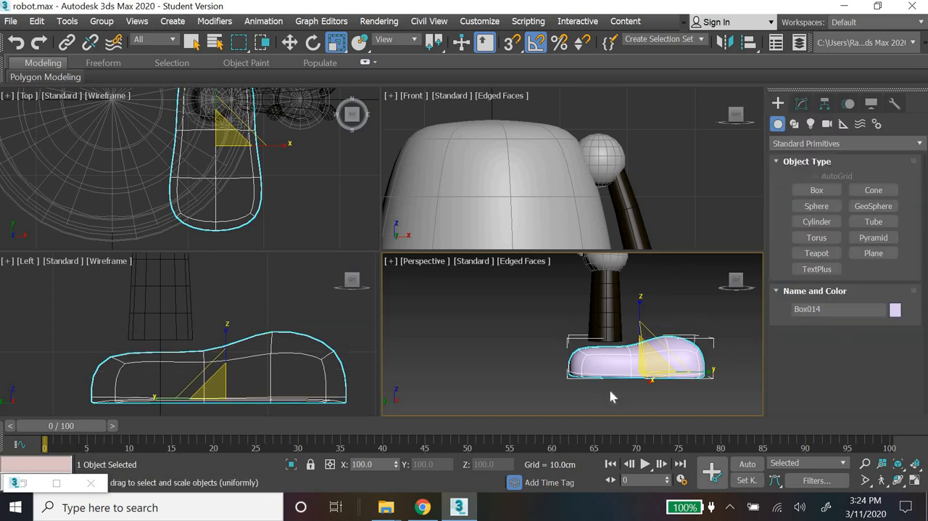
Step: Raise the foot about 1.8 cm along Z so its ankle area meets the lower end of the leg
{"action": "left_click", "coordinate": [289, 42]}
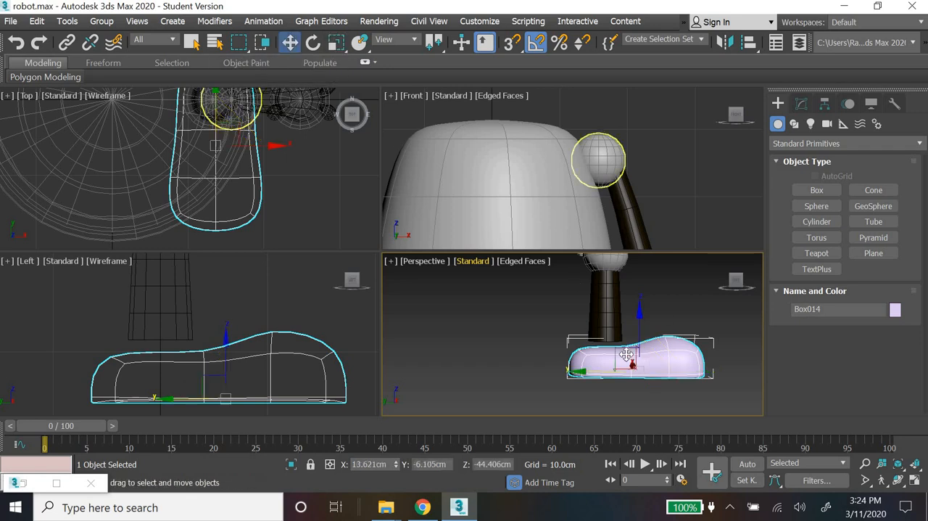
{"action": "scroll", "coordinate": [656, 339], "scroll_direction": "up", "scroll_amount": 3}
{"action": "left_click_drag", "start_coordinate": [656, 340], "coordinate": [656, 320]}
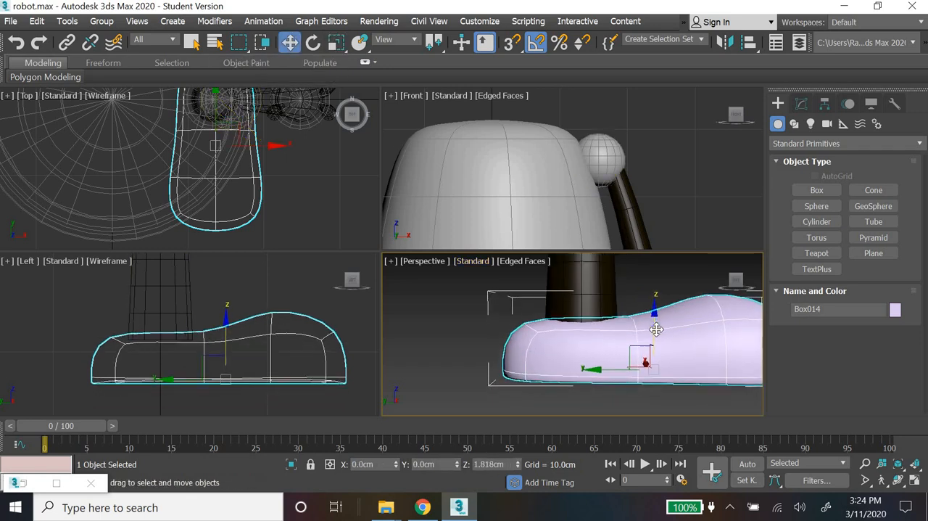
Step: Examine the foot's size and placement on the robot against the reference image in an enlarged Perspective view
{"action": "left_click", "coordinate": [447, 323]}
{"action": "scroll", "coordinate": [448, 327], "scroll_direction": "down", "scroll_amount": 6}
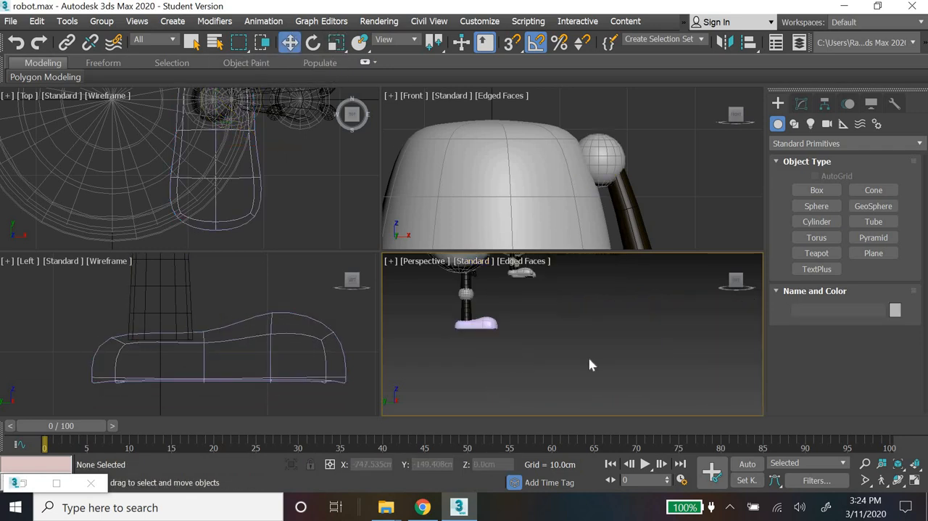
{"action": "scroll", "coordinate": [609, 365], "scroll_direction": "down", "scroll_amount": 2}
{"action": "scroll", "coordinate": [558, 376], "scroll_direction": "down", "scroll_amount": 4}
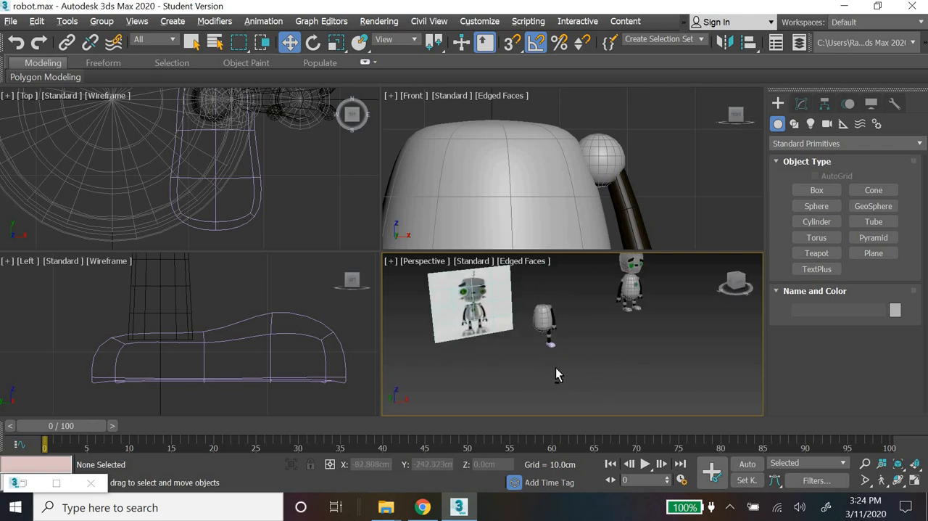
{"action": "left_click", "coordinate": [915, 480]}
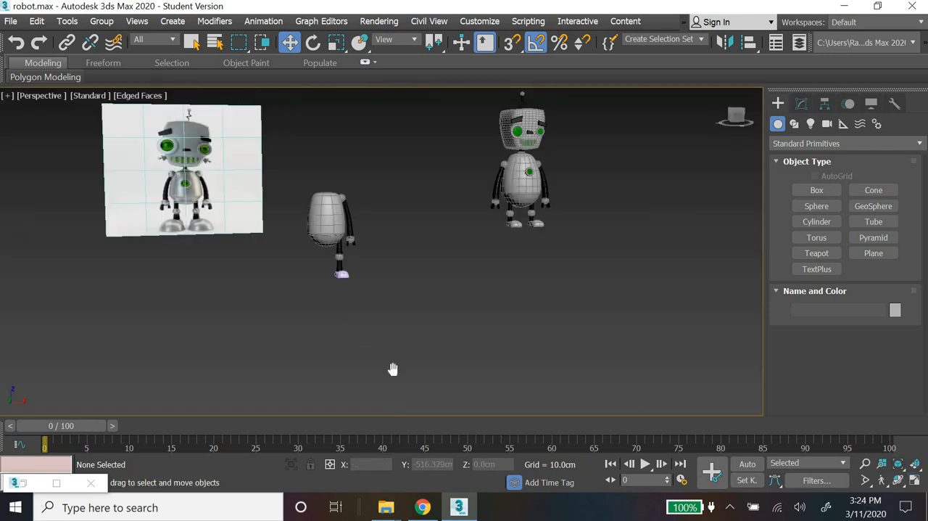
{"action": "scroll", "coordinate": [401, 381], "scroll_direction": "up", "scroll_amount": 5}
{"action": "middle_click_drag", "start_coordinate": [261, 296], "coordinate": [426, 323]}
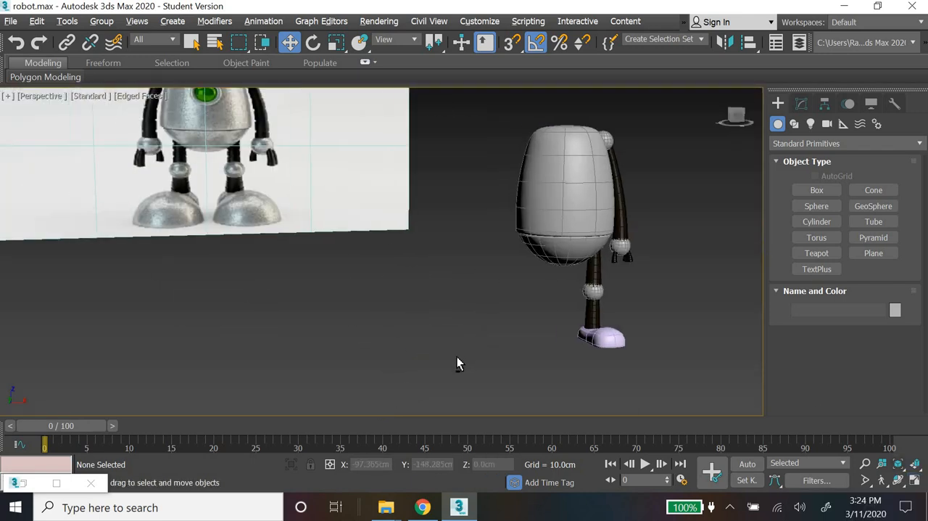
{"action": "middle_click_drag", "start_coordinate": [457, 356], "coordinate": [137, 203], "text": "alt"}
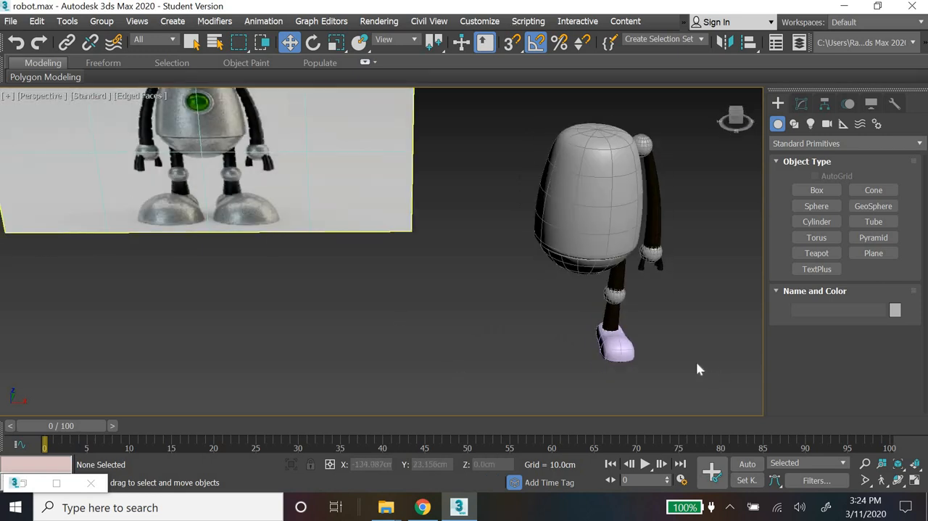
Step: Select all vertices of the foot's front half in the Top view and widen them by scaling along X
{"action": "left_click", "coordinate": [615, 343]}
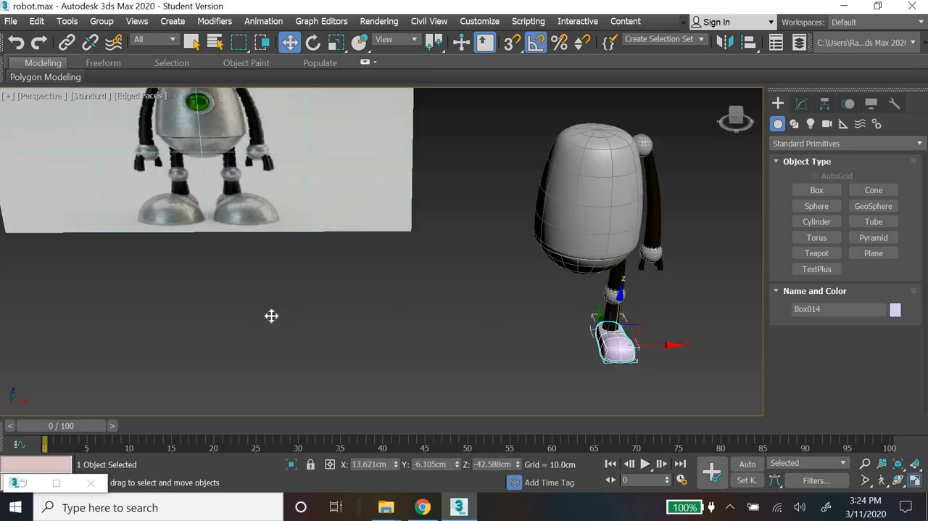
{"action": "key", "text": "alt+w"}
{"action": "left_click", "coordinate": [803, 105]}
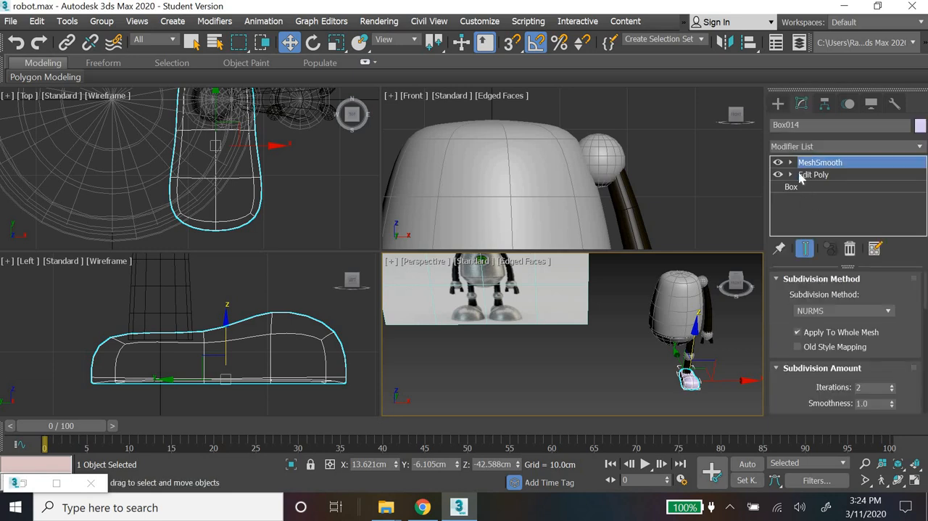
{"action": "left_click", "coordinate": [791, 175]}
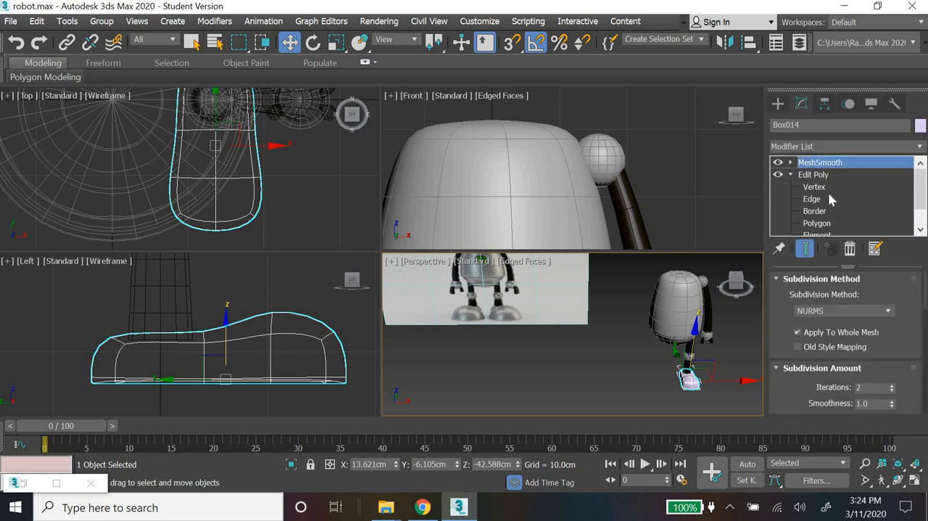
{"action": "left_click", "coordinate": [821, 188]}
{"action": "left_click_drag", "start_coordinate": [103, 242], "coordinate": [290, 154]}
{"action": "left_click", "coordinate": [337, 43]}
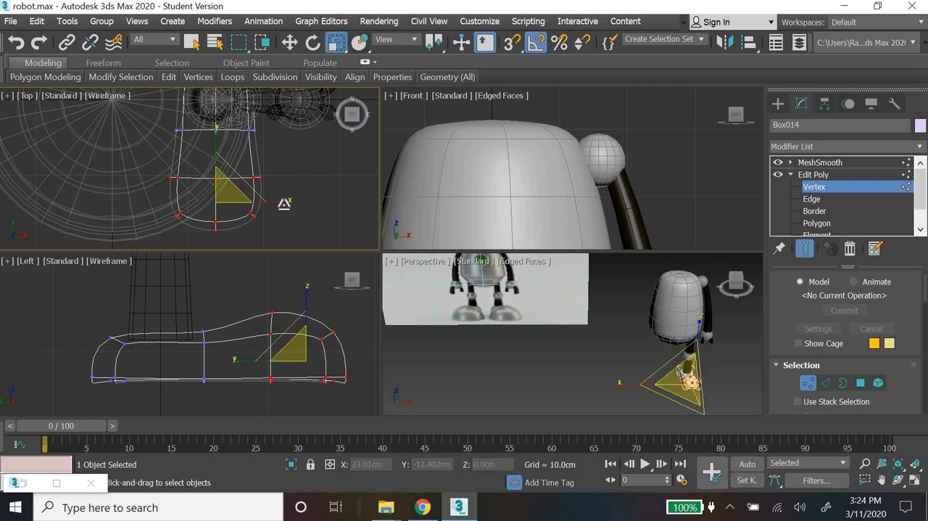
{"action": "left_click_drag", "start_coordinate": [293, 204], "coordinate": [294, 204]}
Step: Narrow the toe-tip vertices along X in the Top view and move them slightly forward to round the front
{"action": "middle_click_drag", "start_coordinate": [276, 121], "coordinate": [279, 161]}
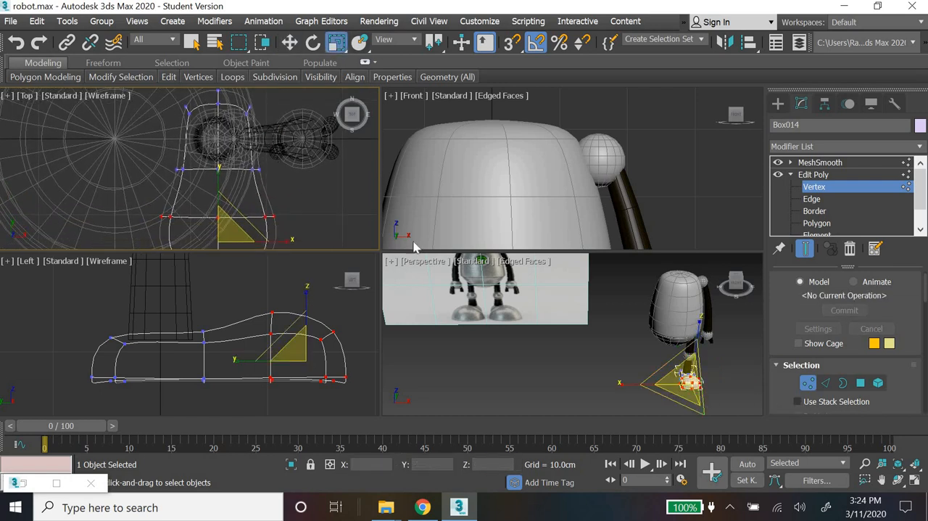
{"action": "middle_click_drag", "start_coordinate": [317, 206], "coordinate": [305, 145]}
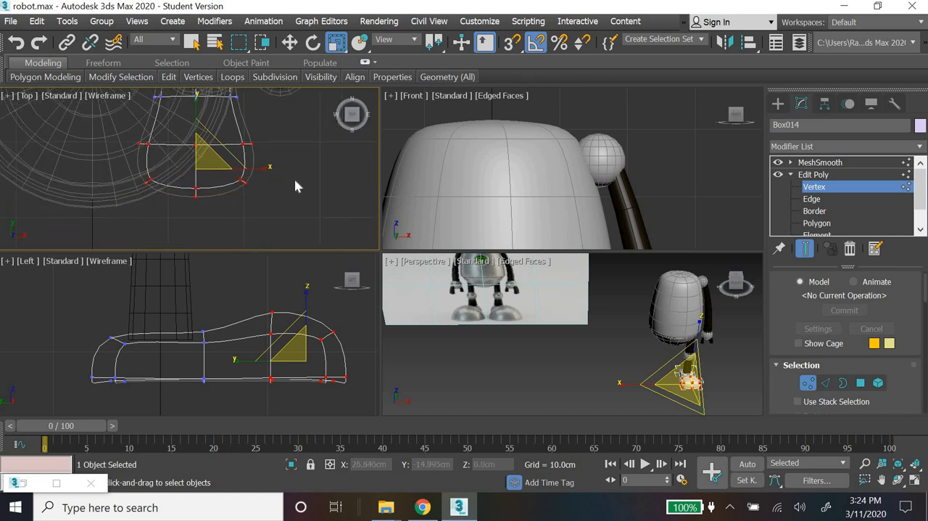
{"action": "left_click_drag", "start_coordinate": [295, 178], "coordinate": [174, 202]}
{"action": "left_click_drag", "start_coordinate": [276, 205], "coordinate": [259, 193]}
{"action": "left_click", "coordinate": [290, 42]}
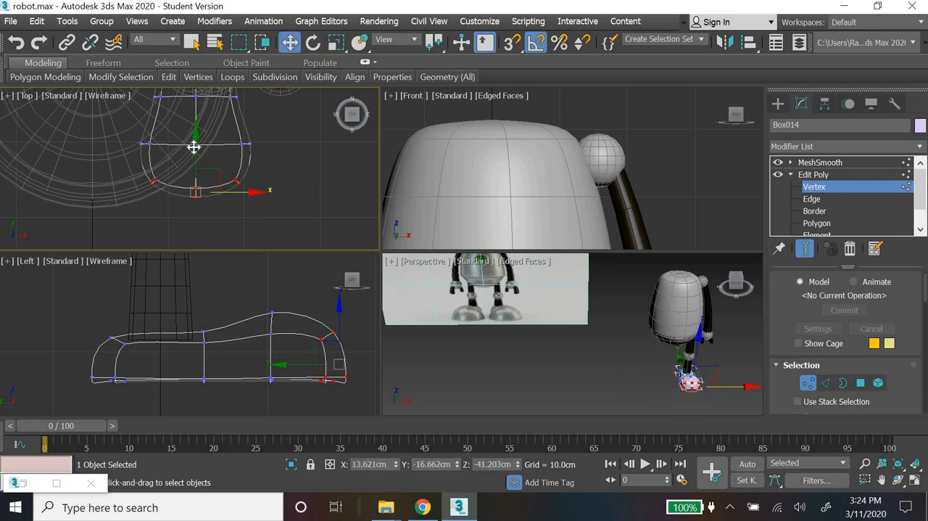
{"action": "left_click_drag", "start_coordinate": [195, 152], "coordinate": [195, 156]}
{"action": "left_click", "coordinate": [327, 197]}
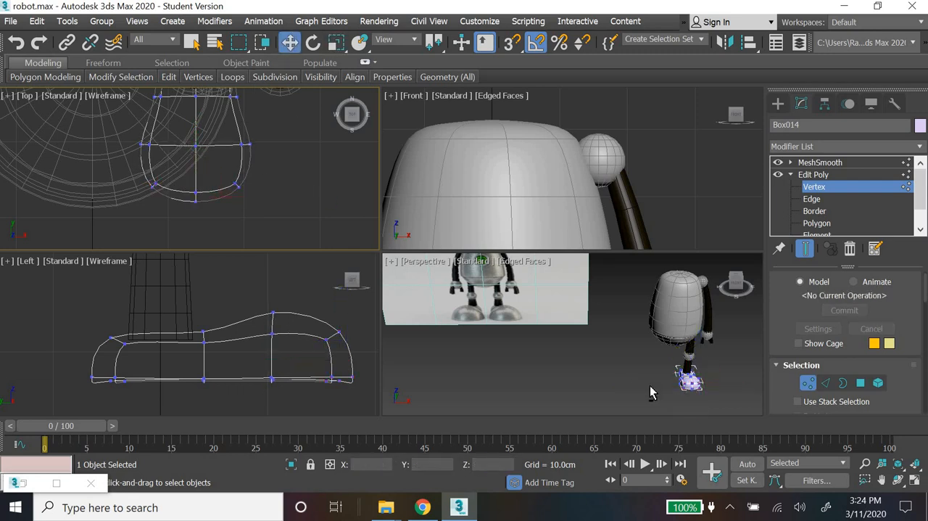
Step: Leave vertex editing and examine the smoothed foot close up, from the side and beside the reference image
{"action": "key", "text": "z"}
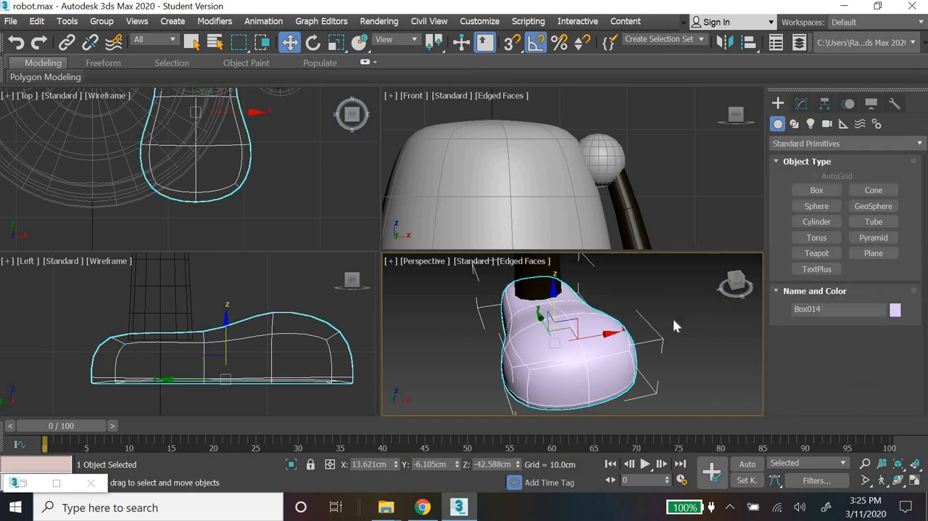
{"action": "left_click", "coordinate": [673, 317]}
{"action": "scroll", "coordinate": [662, 354], "scroll_direction": "down", "scroll_amount": 4}
{"action": "scroll", "coordinate": [645, 346], "scroll_direction": "down", "scroll_amount": 6}
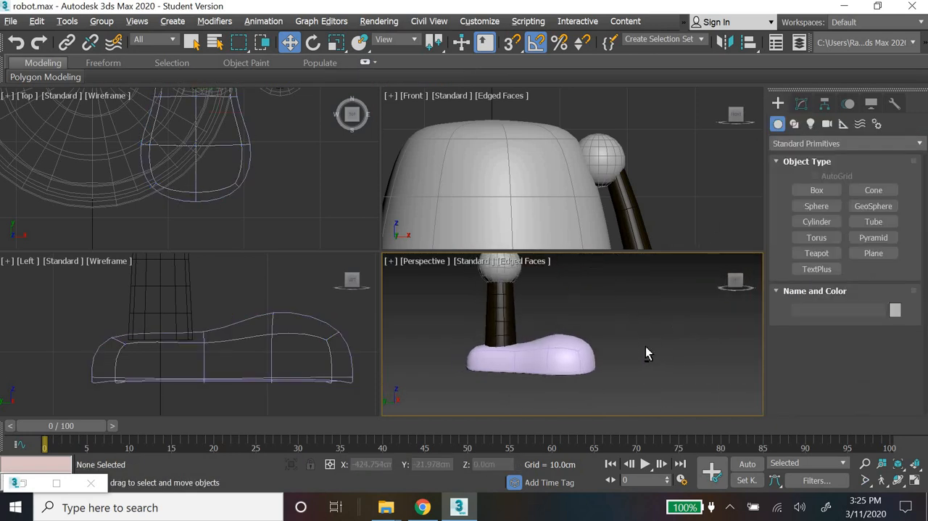
{"action": "scroll", "coordinate": [652, 359], "scroll_direction": "down", "scroll_amount": 1}
{"action": "mouse_move", "coordinate": [646, 264]}
{"action": "middle_mouse_down"}
{"action": "mouse_move", "coordinate": [644, 315]}
{"action": "mouse_move", "coordinate": [638, 252]}
{"action": "middle_mouse_up"}
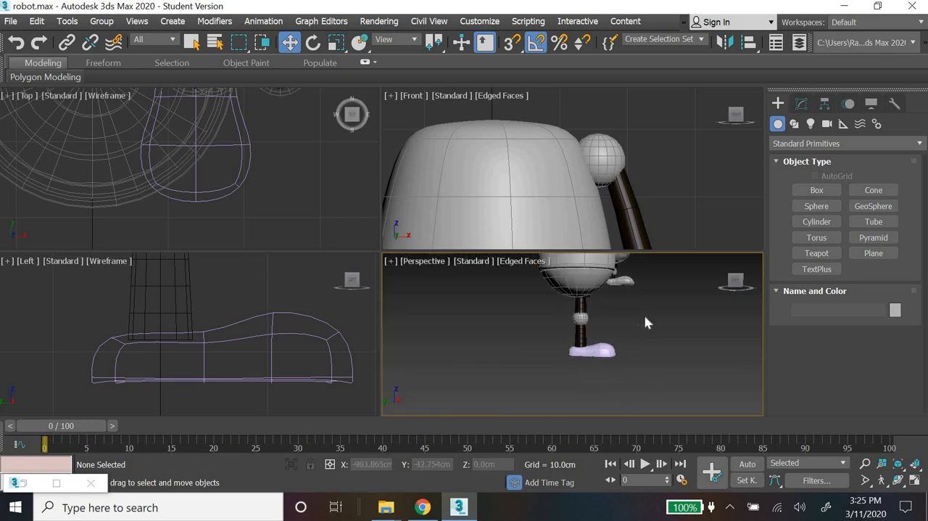
{"action": "scroll", "coordinate": [674, 345], "scroll_direction": "down", "scroll_amount": 3}
{"action": "middle_click_drag", "start_coordinate": [673, 347], "coordinate": [621, 354], "text": "alt"}
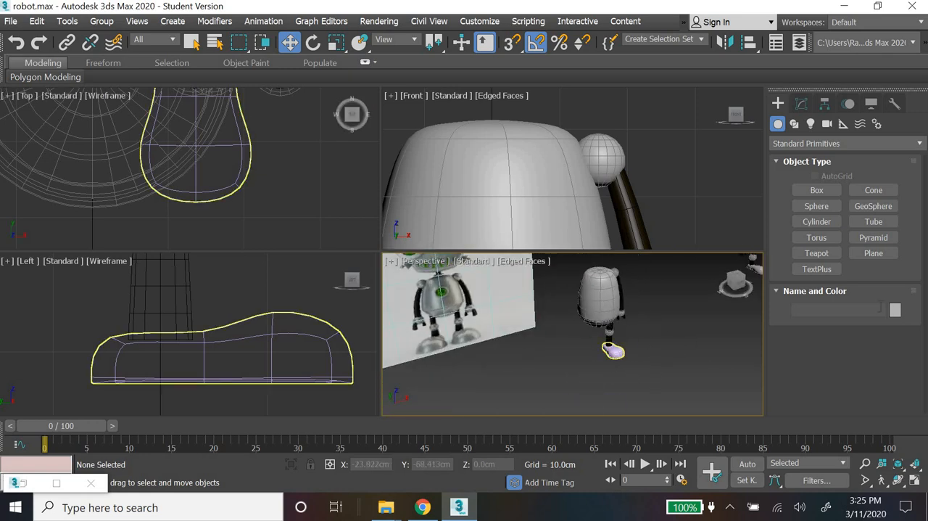
Step: Recolor the foot with the light gray custom color and compare the robot with the reference image
{"action": "left_click", "coordinate": [618, 352]}
{"action": "left_click", "coordinate": [895, 310]}
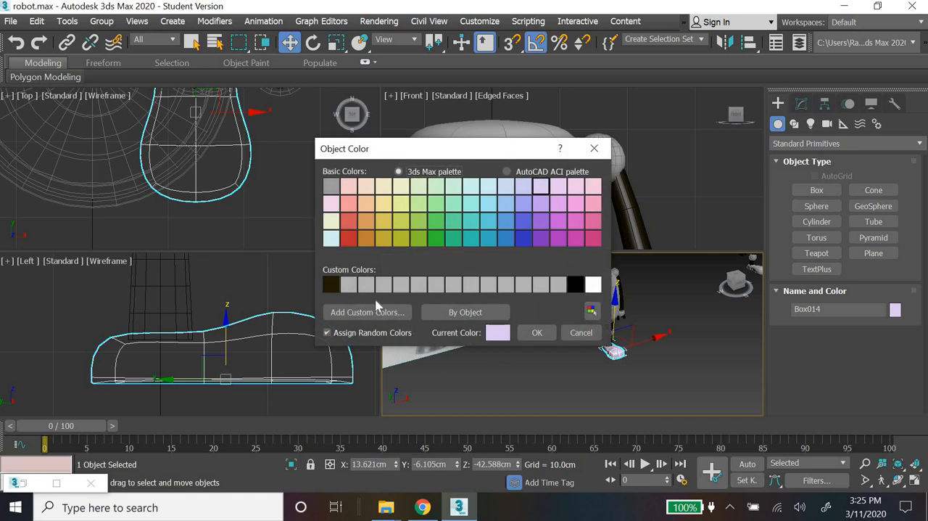
{"action": "left_click", "coordinate": [349, 284]}
{"action": "left_click", "coordinate": [536, 331]}
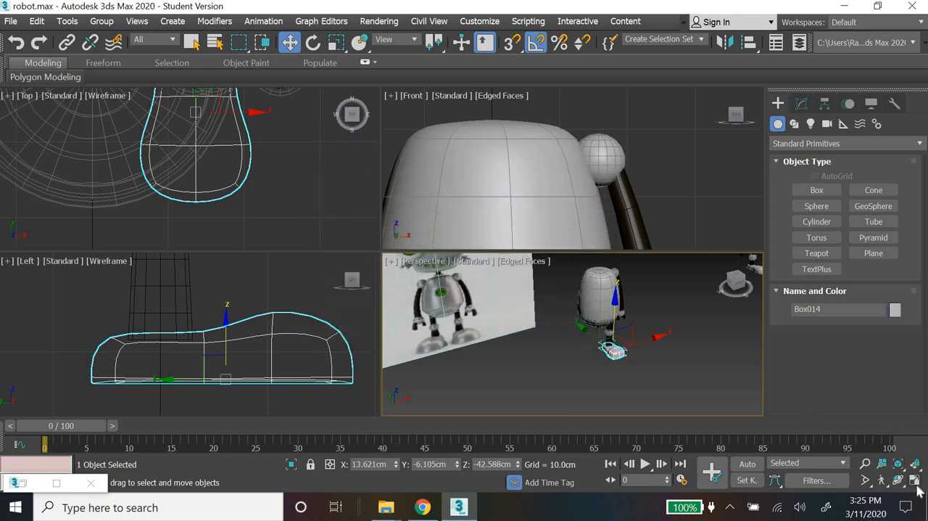
{"action": "left_click", "coordinate": [915, 482]}
{"action": "left_click", "coordinate": [443, 374]}
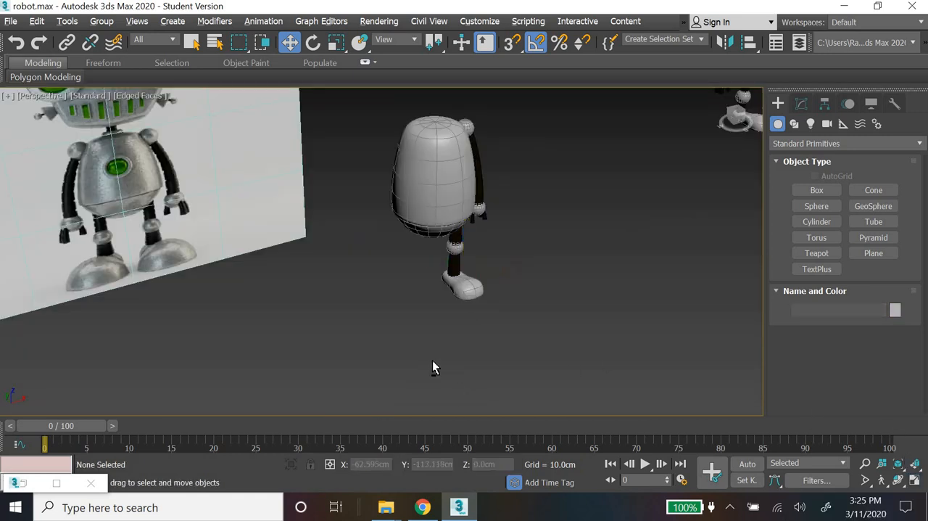
{"action": "middle_click_drag", "start_coordinate": [433, 361], "coordinate": [470, 379], "text": "alt"}
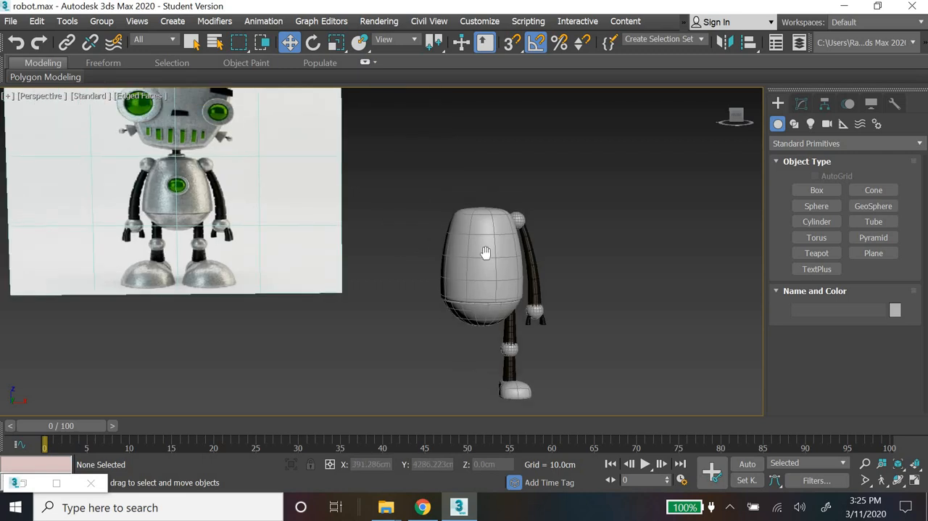
{"action": "middle_click_drag", "start_coordinate": [408, 182], "coordinate": [487, 253]}
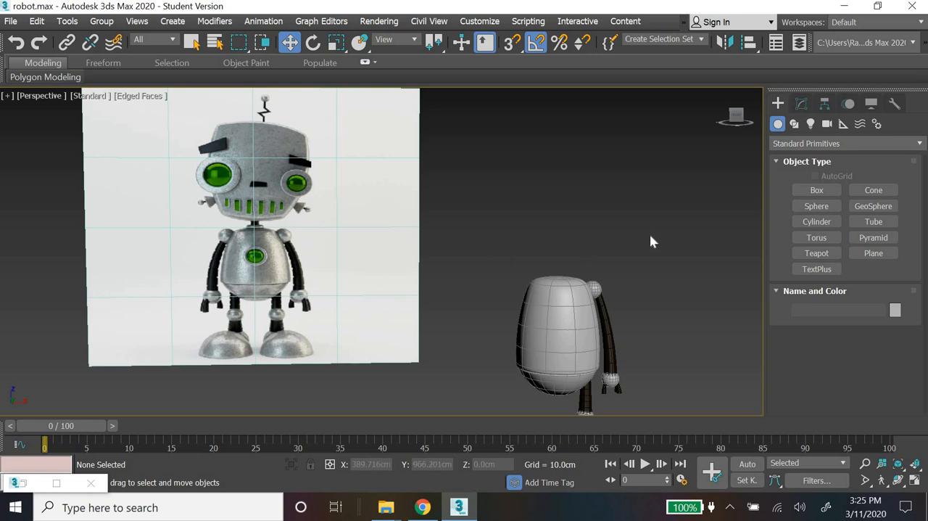
{"action": "left_click", "coordinate": [826, 194]}
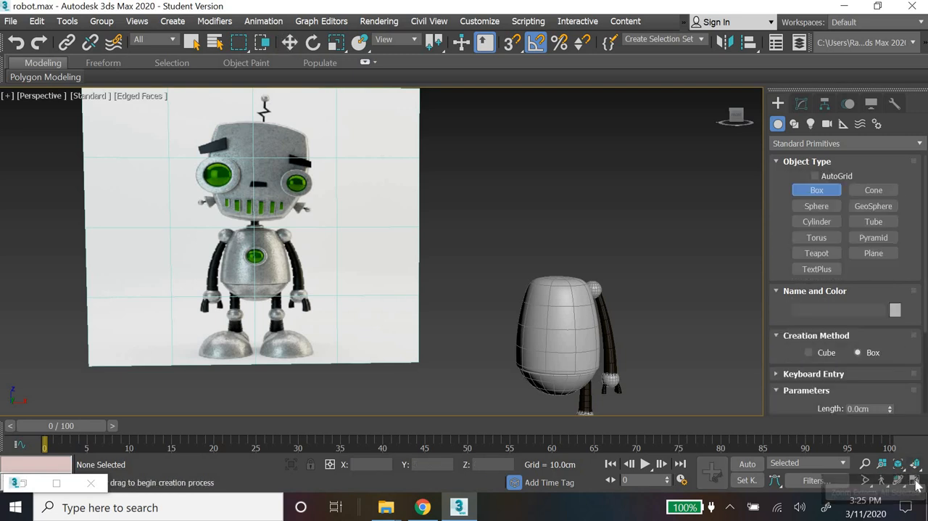
{"action": "key", "text": "alt+w"}
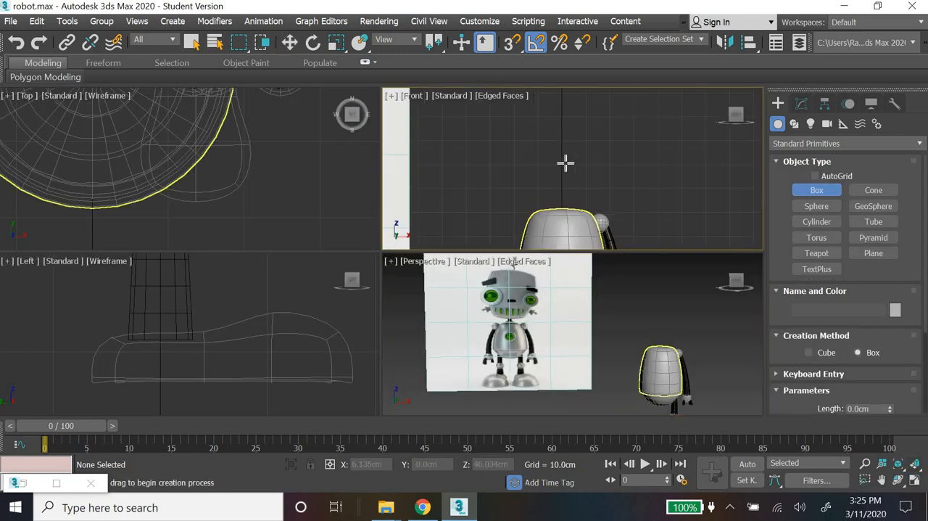
{"action": "left_click_drag", "start_coordinate": [551, 148], "coordinate": [591, 195]}
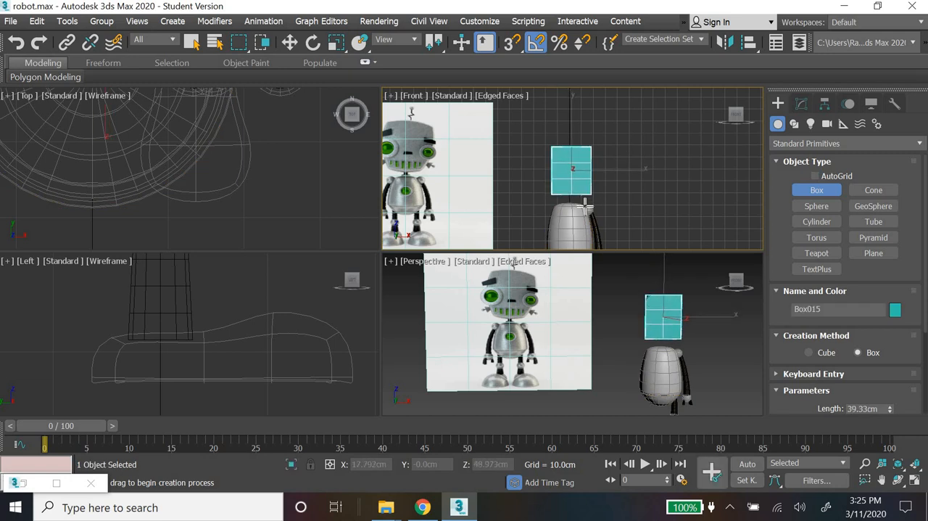
{"action": "left_click", "coordinate": [564, 160]}
{"action": "left_click", "coordinate": [286, 42]}
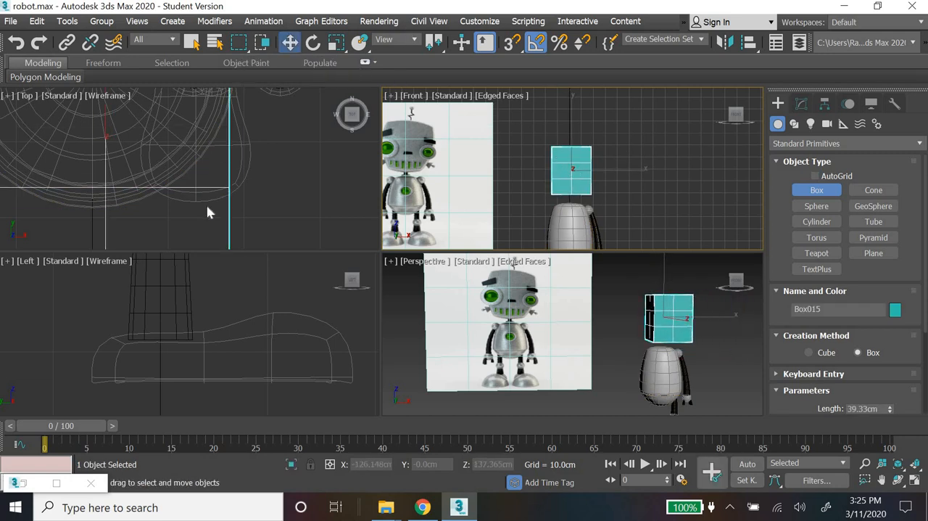
{"action": "scroll", "coordinate": [207, 211], "scroll_direction": "down", "scroll_amount": 4}
{"action": "scroll", "coordinate": [208, 211], "scroll_direction": "up", "scroll_amount": 1}
{"action": "left_click_drag", "start_coordinate": [169, 176], "coordinate": [189, 164]}
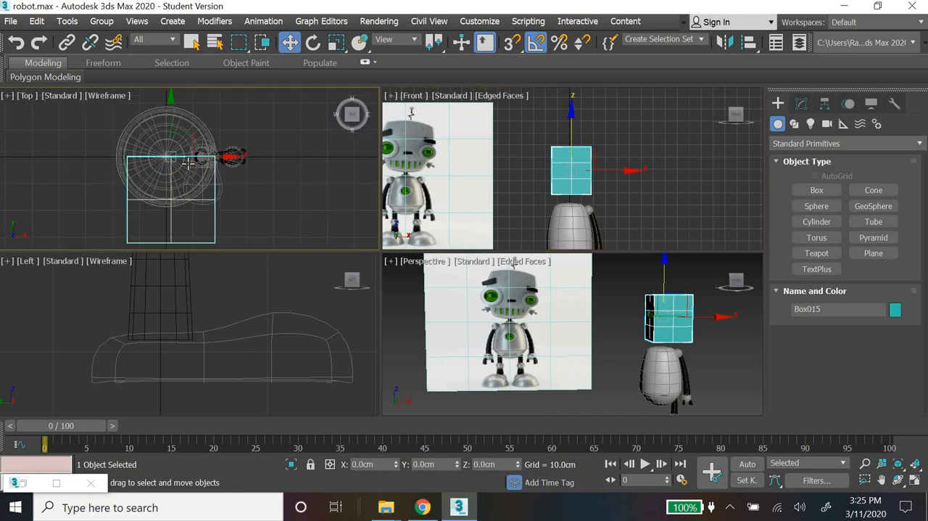
{"action": "left_click", "coordinate": [217, 245]}
{"action": "left_click", "coordinate": [210, 241]}
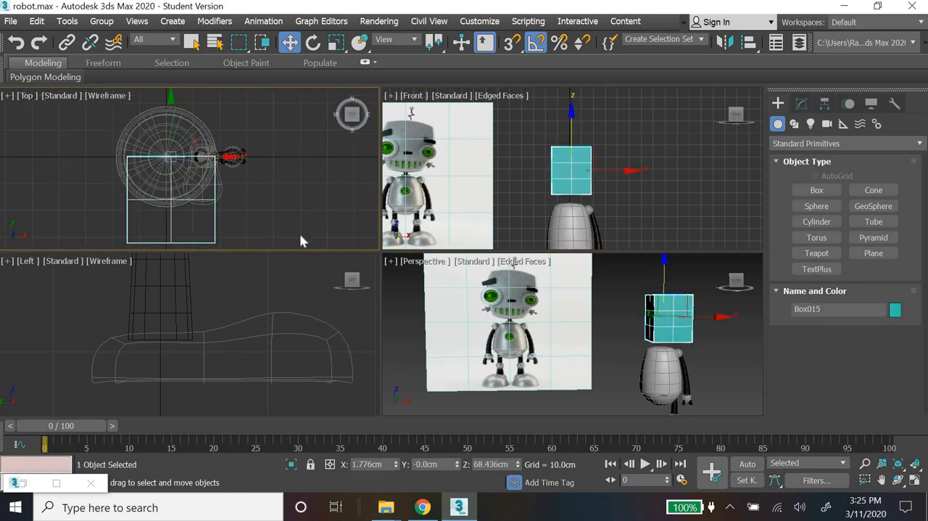
{"action": "key", "text": "Delete"}
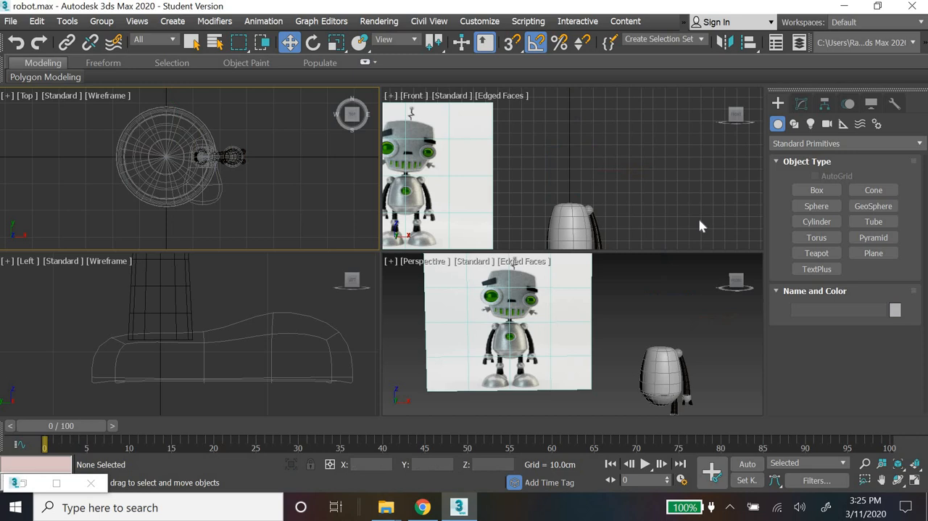
Step: Create a segmented box over the torso in the Top view and raise it above the torso in the Front view
{"action": "left_click", "coordinate": [816, 189]}
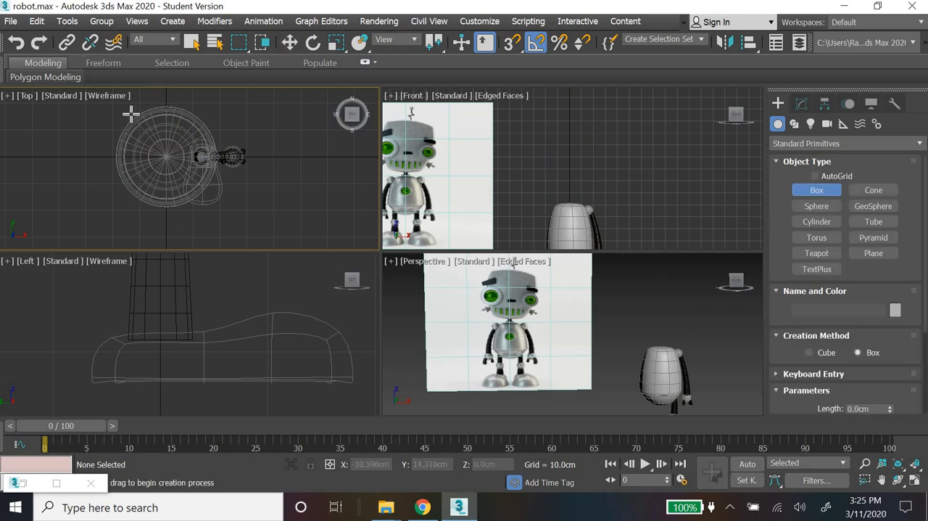
{"action": "left_click_drag", "start_coordinate": [131, 114], "coordinate": [207, 203]}
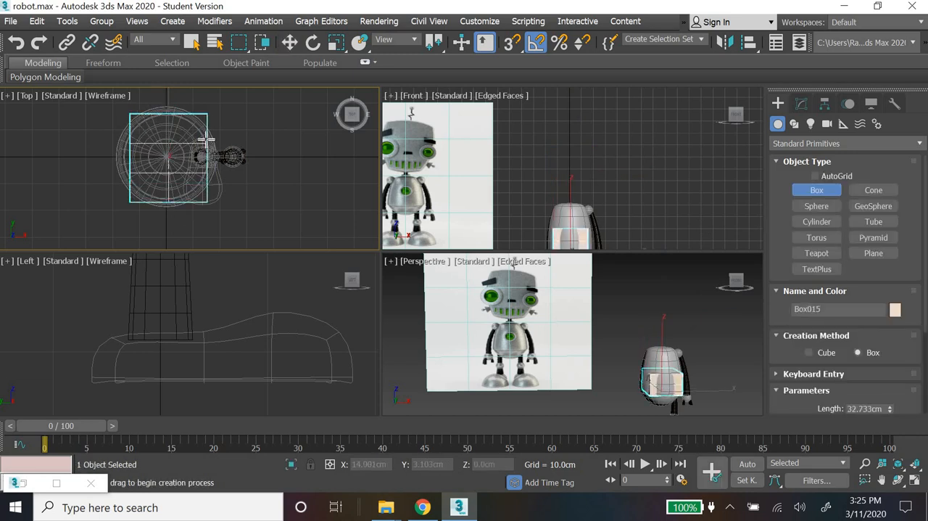
{"action": "left_click", "coordinate": [236, 165]}
{"action": "left_click", "coordinate": [291, 47]}
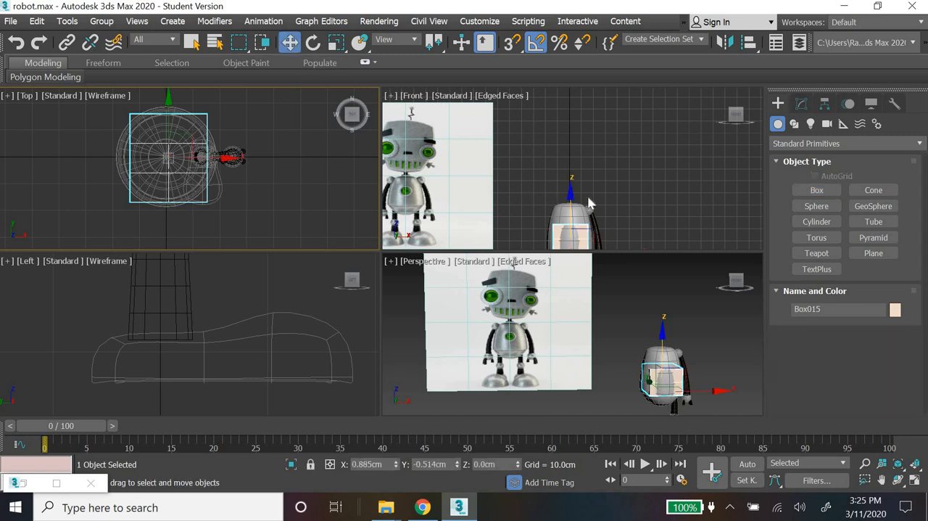
{"action": "left_click_drag", "start_coordinate": [572, 202], "coordinate": [570, 144]}
Step: Set the head box's length and width to 30 cm and its height to 40 cm
{"action": "left_click", "coordinate": [802, 103]}
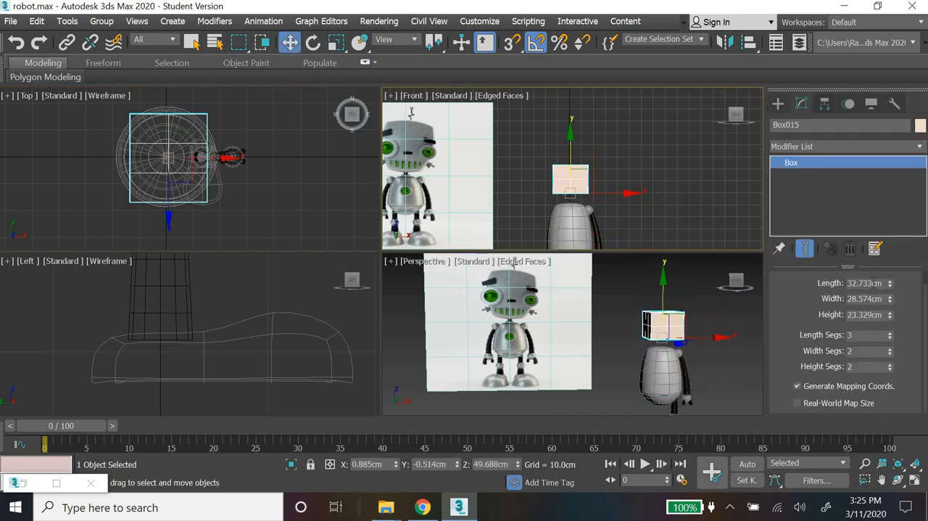
{"action": "left_click", "coordinate": [876, 282]}
{"action": "type", "text": "30"}
{"action": "key", "text": "Return"}
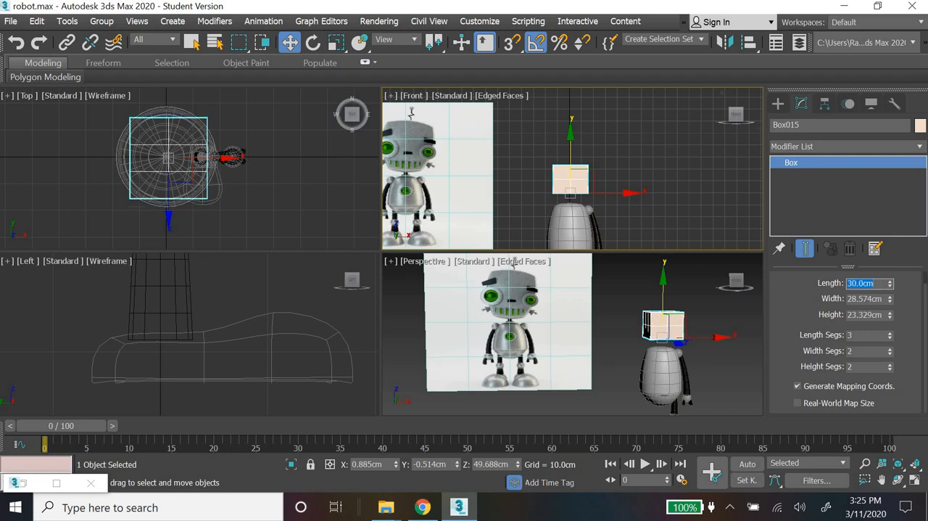
{"action": "left_click", "coordinate": [869, 298]}
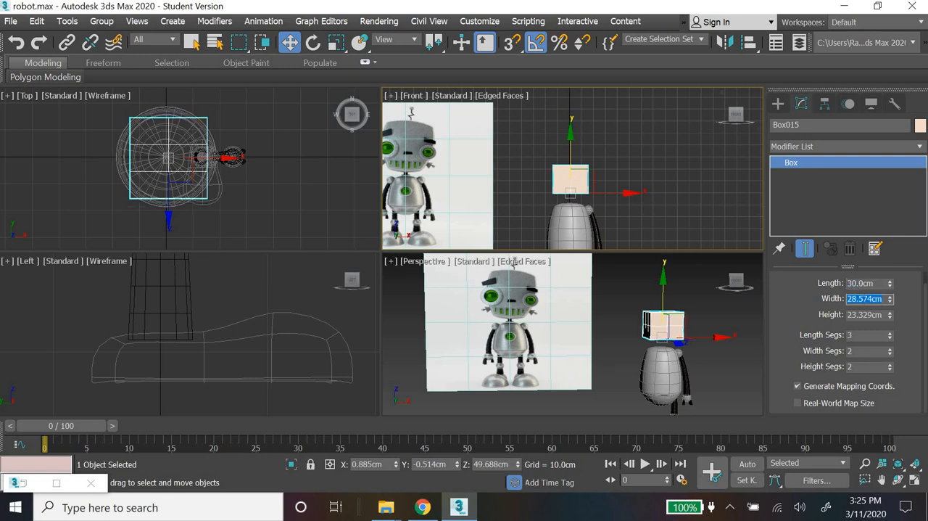
{"action": "key", "text": "Return"}
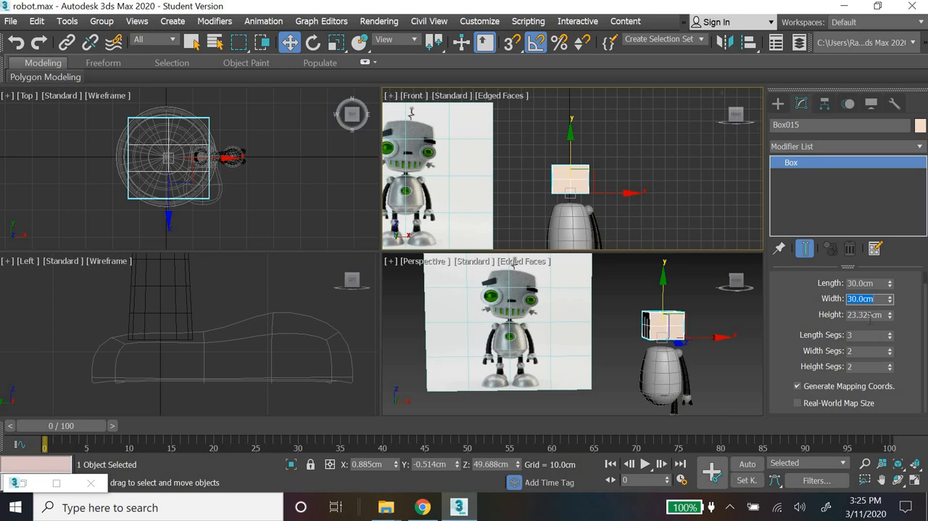
{"action": "left_click", "coordinate": [869, 315]}
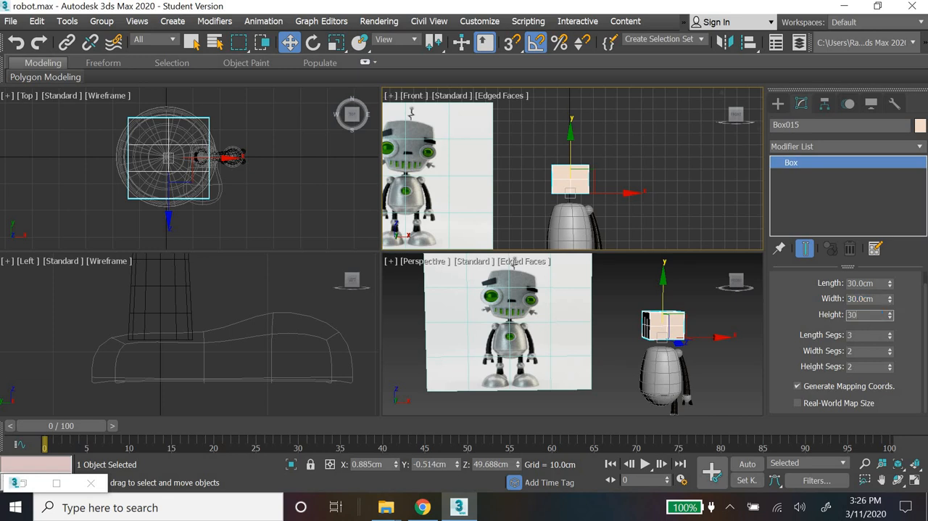
{"action": "key", "text": "Return"}
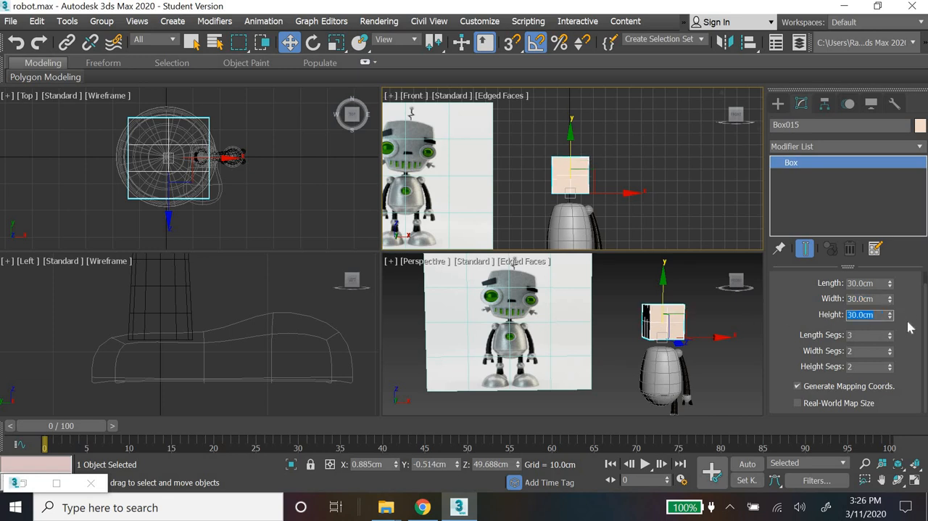
{"action": "key", "text": "Return"}
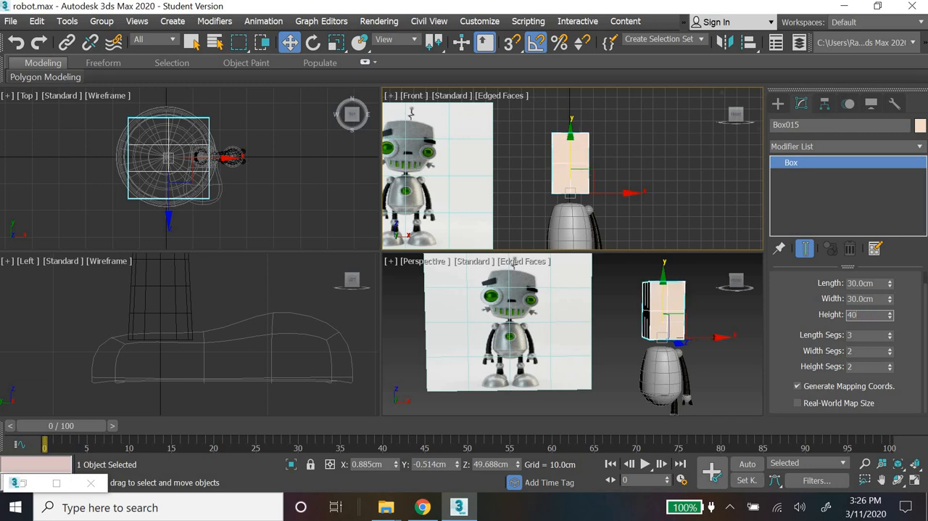
{"action": "type", "text": "40"}
{"action": "key", "text": "Return"}
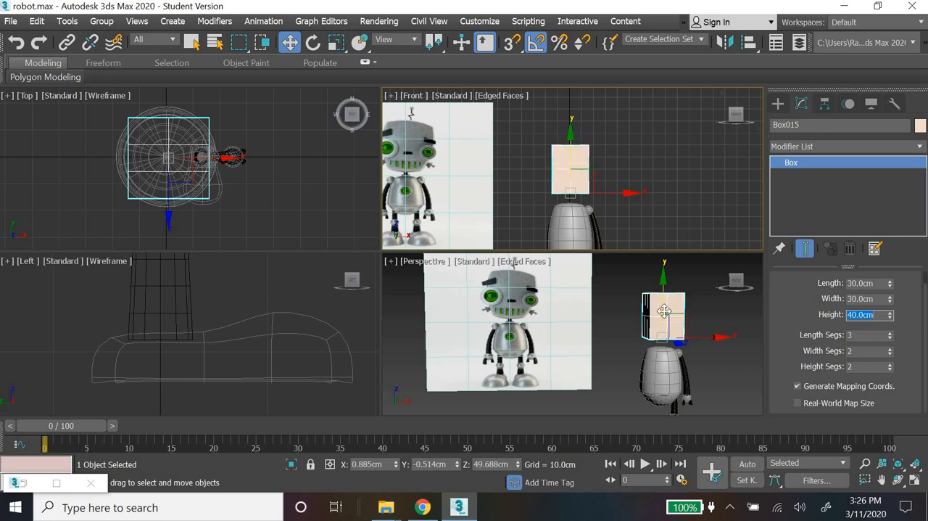
Step: Reduce the head box's length segments to 2
{"action": "left_click", "coordinate": [701, 362]}
{"action": "left_click", "coordinate": [663, 316]}
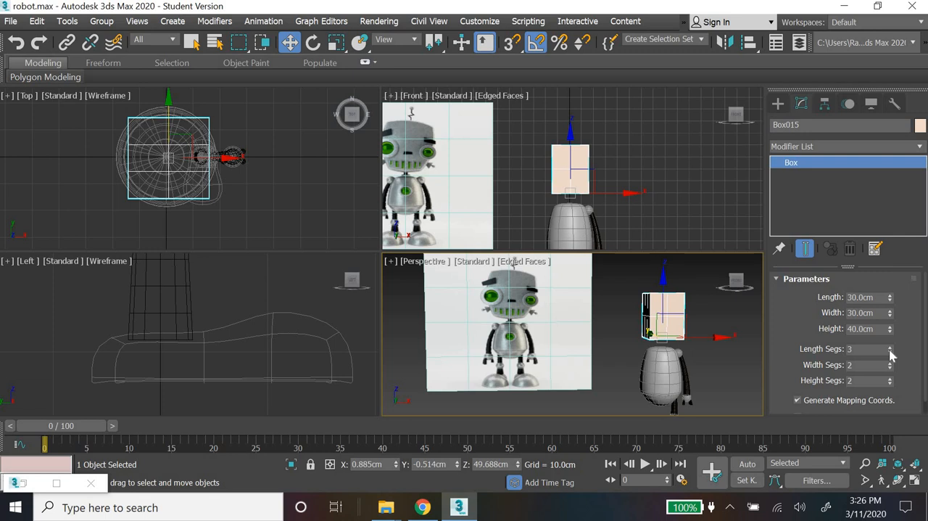
{"action": "left_click", "coordinate": [891, 352]}
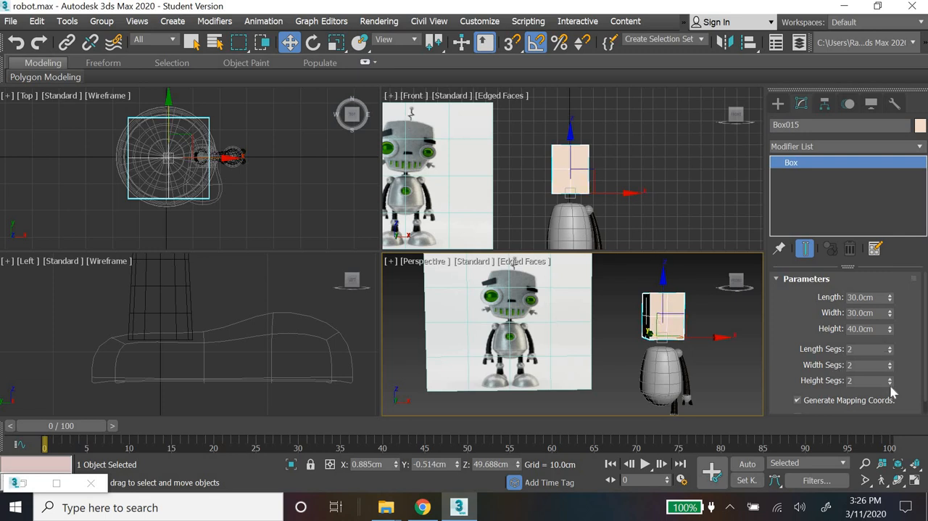
Step: Apply an Edit Poly modifier to the head box and switch to vertex editing
{"action": "left_click", "coordinate": [729, 394]}
{"action": "left_click", "coordinate": [664, 319]}
{"action": "left_click", "coordinate": [921, 148]}
{"action": "scroll", "coordinate": [839, 116], "scroll_direction": "down", "scroll_amount": 5}
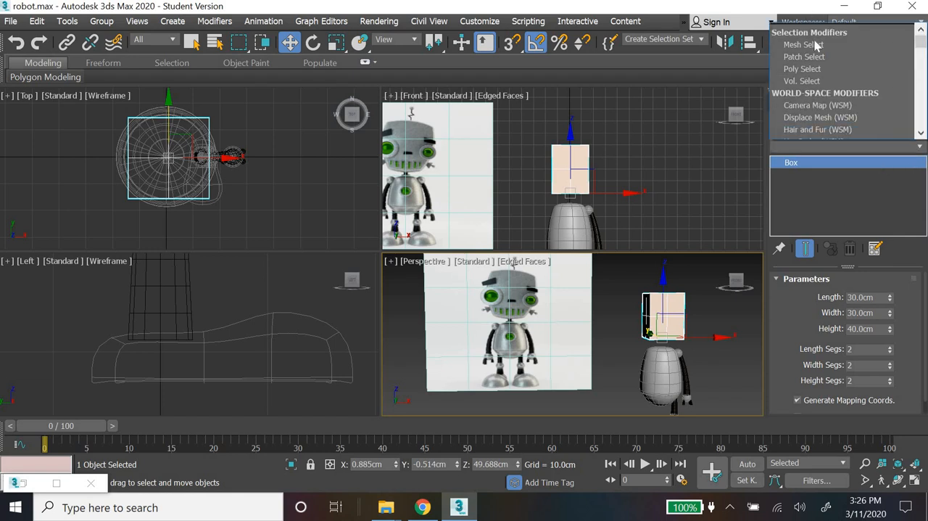
{"action": "scroll", "coordinate": [839, 137], "scroll_direction": "down", "scroll_amount": 3}
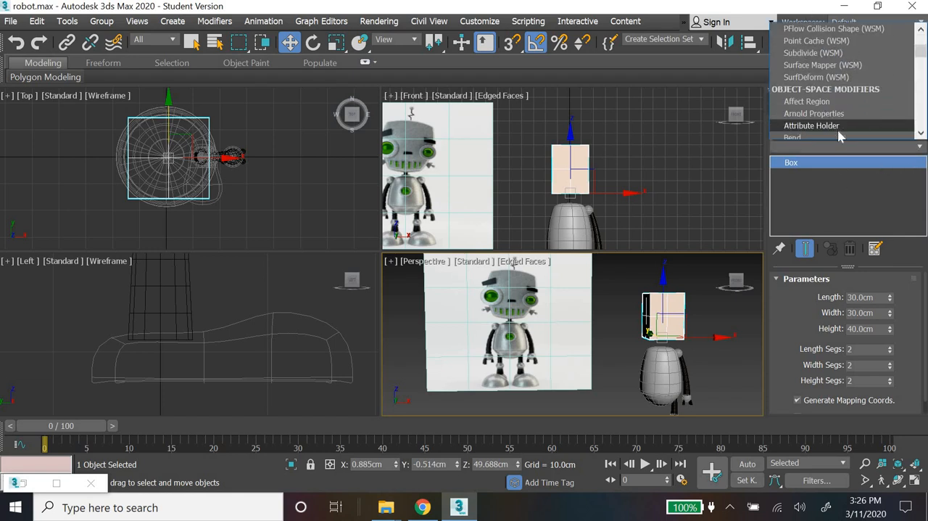
{"action": "key", "text": "e"}
{"action": "key", "text": "e"}
{"action": "left_click", "coordinate": [810, 54]}
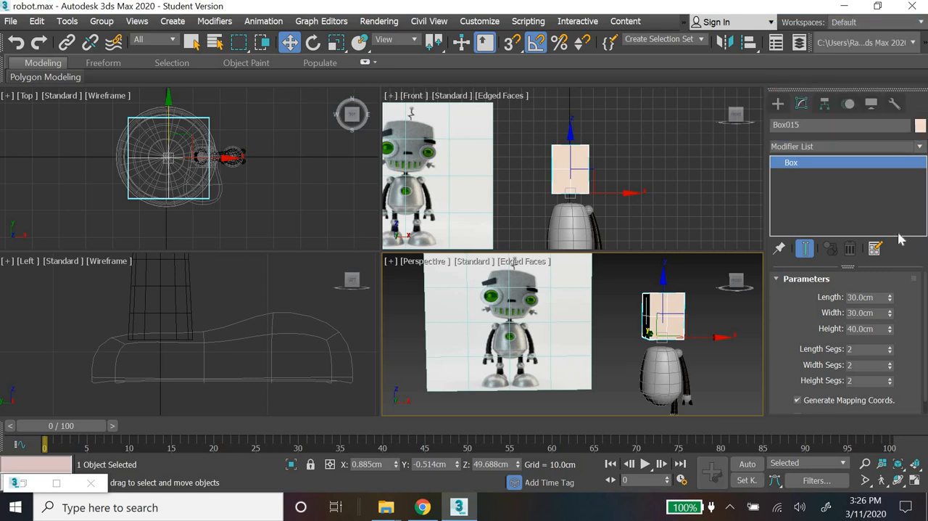
{"action": "left_click", "coordinate": [808, 382]}
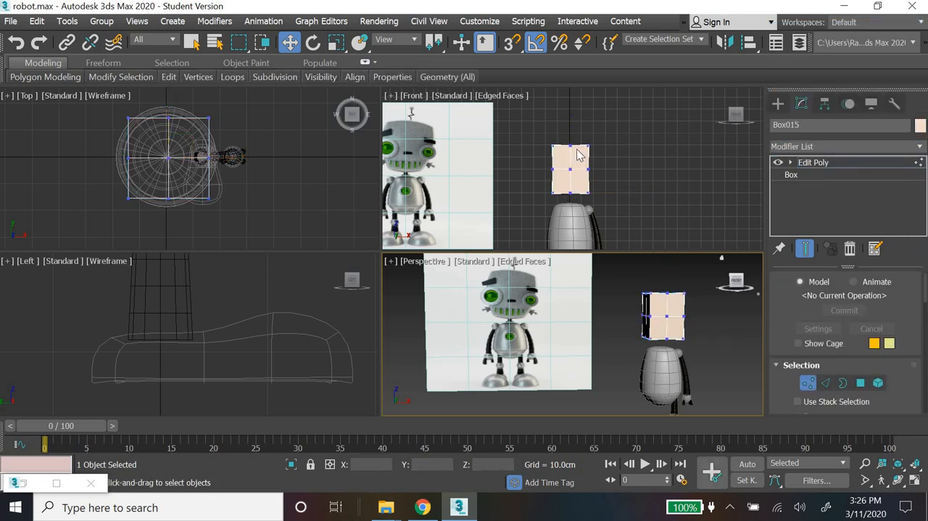
Step: In the Front view, scale the head's center-column vertices outward vertically and widen the middle vertex row slightly along X
{"action": "scroll", "coordinate": [578, 154], "scroll_direction": "up", "scroll_amount": 3}
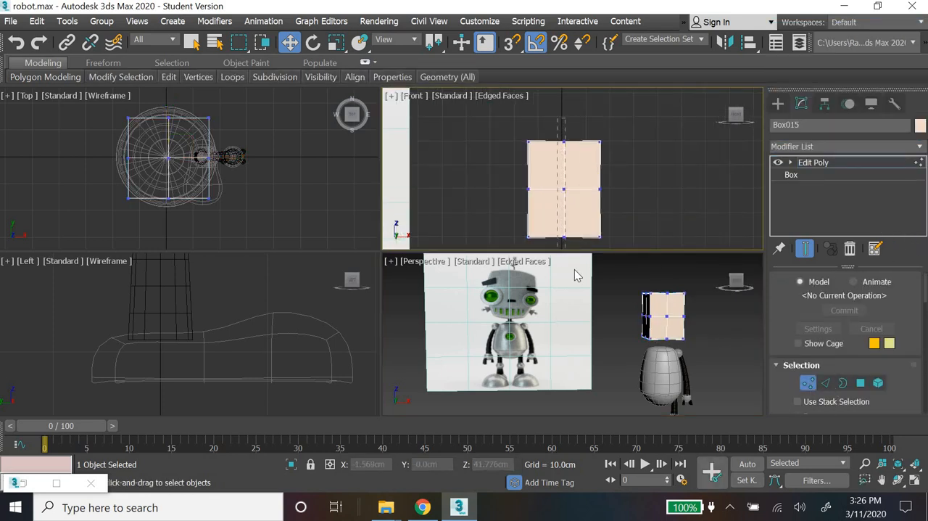
{"action": "left_click_drag", "start_coordinate": [574, 270], "coordinate": [573, 268]}
{"action": "left_click", "coordinate": [337, 43]}
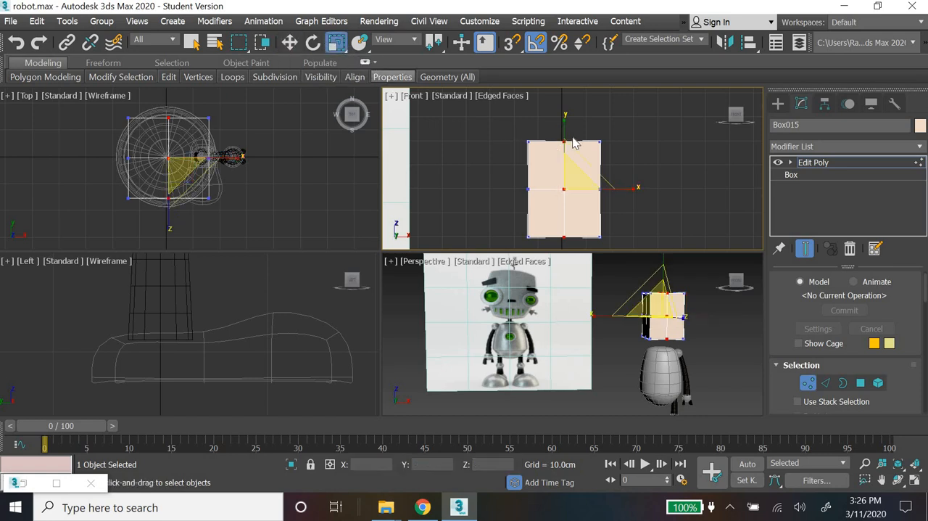
{"action": "left_click_drag", "start_coordinate": [566, 129], "coordinate": [639, 189]}
Step: Scale the head's top vertex row to 115 percent along X and narrow the bottom vertex row slightly
{"action": "left_click_drag", "start_coordinate": [513, 148], "coordinate": [634, 140]}
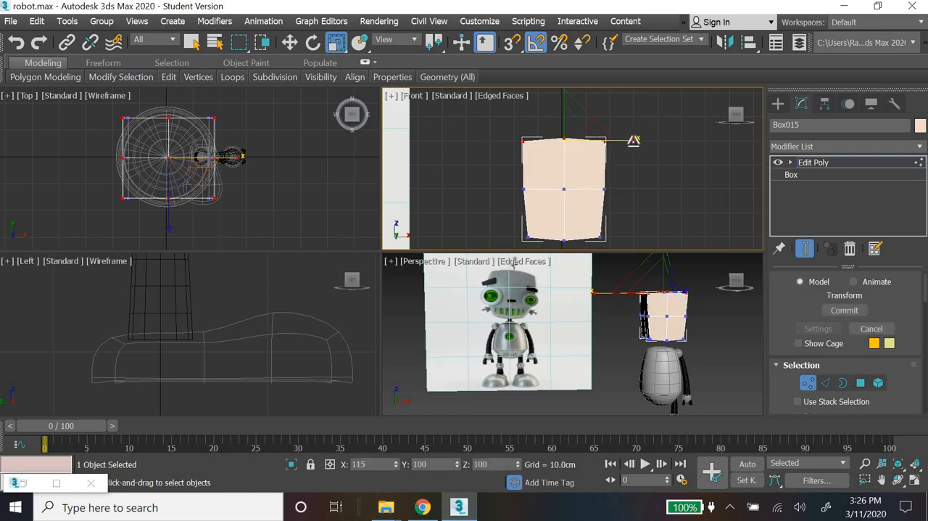
{"action": "left_click_drag", "start_coordinate": [633, 172], "coordinate": [632, 174]}
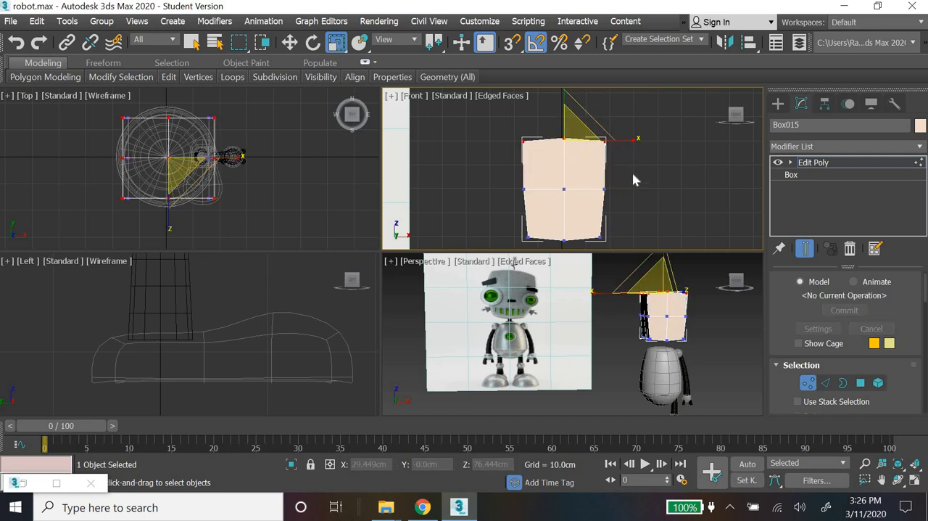
{"action": "left_click_drag", "start_coordinate": [634, 219], "coordinate": [483, 256]}
{"action": "left_click_drag", "start_coordinate": [634, 239], "coordinate": [634, 239]}
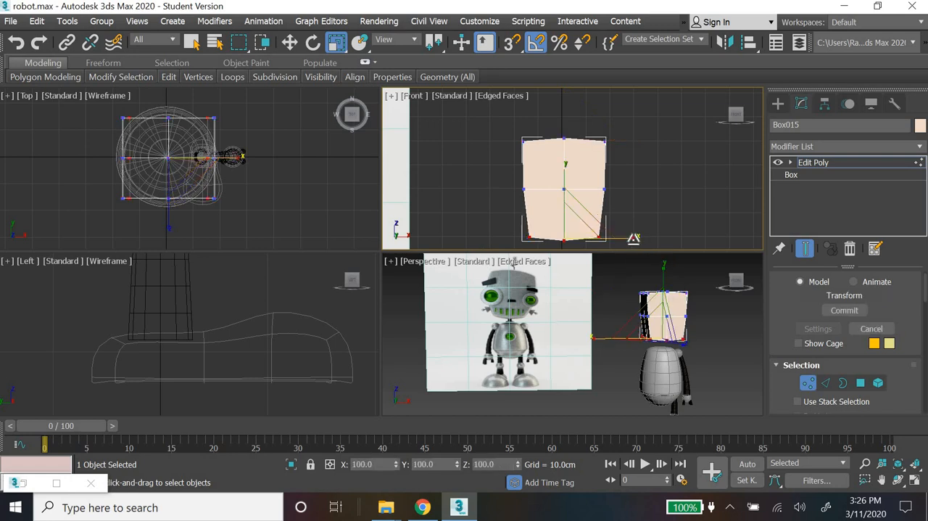
{"action": "left_click", "coordinate": [731, 354]}
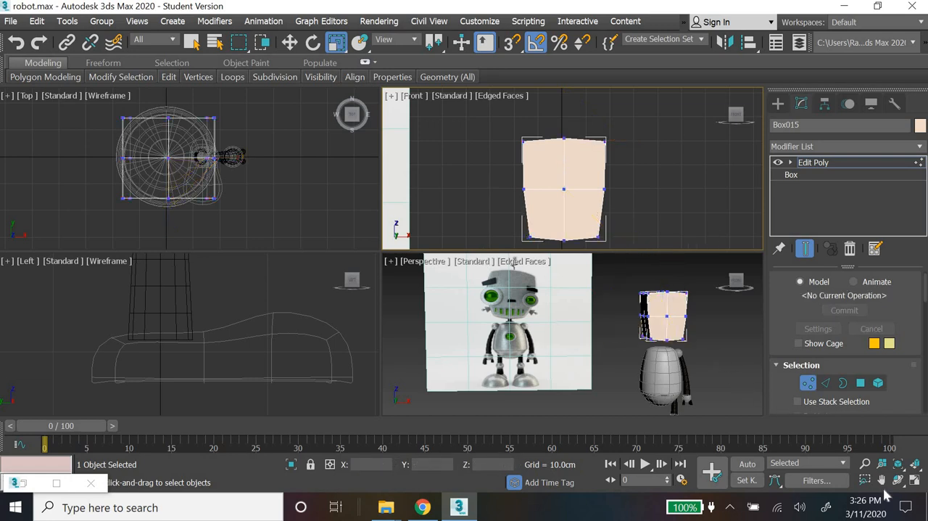
Step: Examine the shaped head box from several angles in an enlarged Perspective view beside the reference image
{"action": "left_click", "coordinate": [914, 481]}
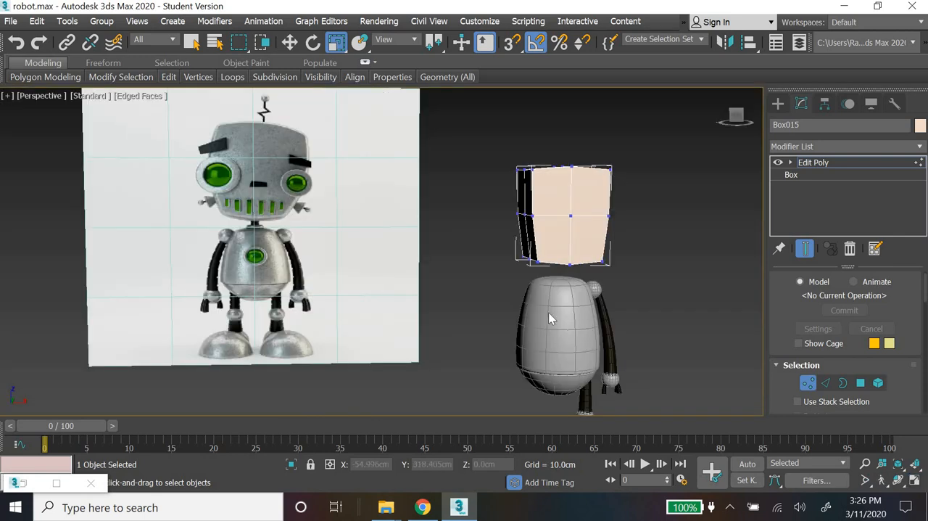
{"action": "mouse_move", "coordinate": [563, 326]}
{"action": "middle_mouse_down", "text": "alt"}
{"action": "mouse_move", "coordinate": [616, 315]}
{"action": "mouse_move", "coordinate": [601, 306]}
{"action": "mouse_move", "coordinate": [587, 326]}
{"action": "mouse_move", "coordinate": [569, 317]}
{"action": "middle_mouse_up", "text": "alt"}
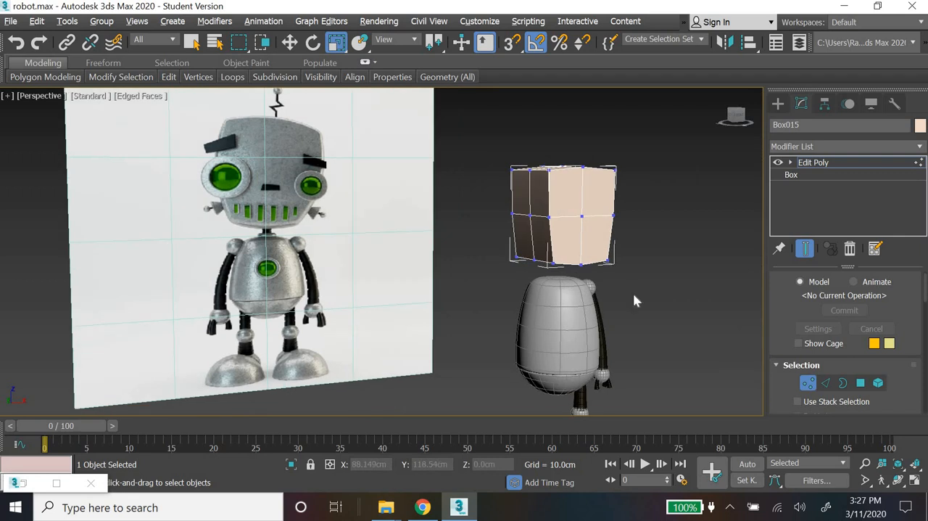
{"action": "middle_click_drag", "start_coordinate": [634, 292], "coordinate": [568, 257]}
{"action": "scroll", "coordinate": [622, 300], "scroll_direction": "up", "scroll_amount": 3}
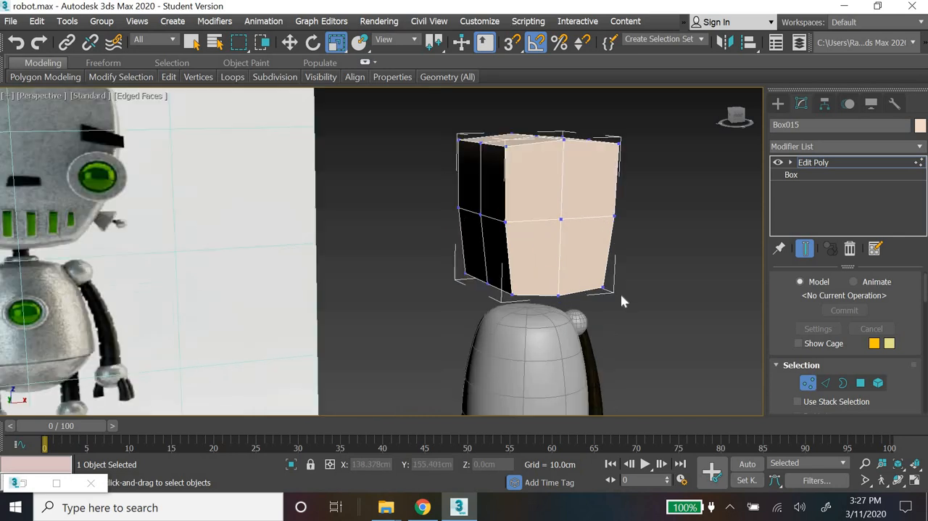
{"action": "scroll", "coordinate": [622, 298], "scroll_direction": "down", "scroll_amount": 3}
{"action": "middle_click_drag", "start_coordinate": [667, 305], "coordinate": [664, 334]}
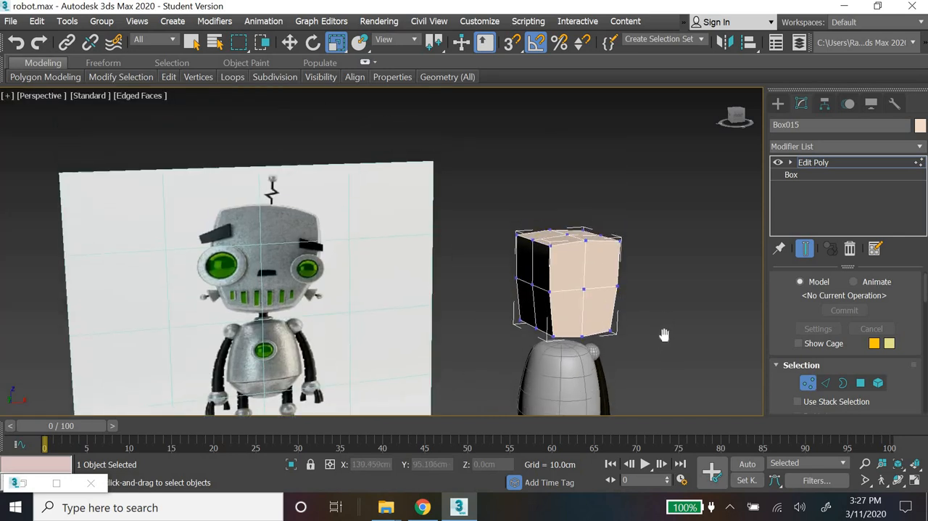
Step: Select the horizontal edges of the head's right half in the Front view and connect them with 1 segment and slide 85
{"action": "left_click", "coordinate": [825, 382]}
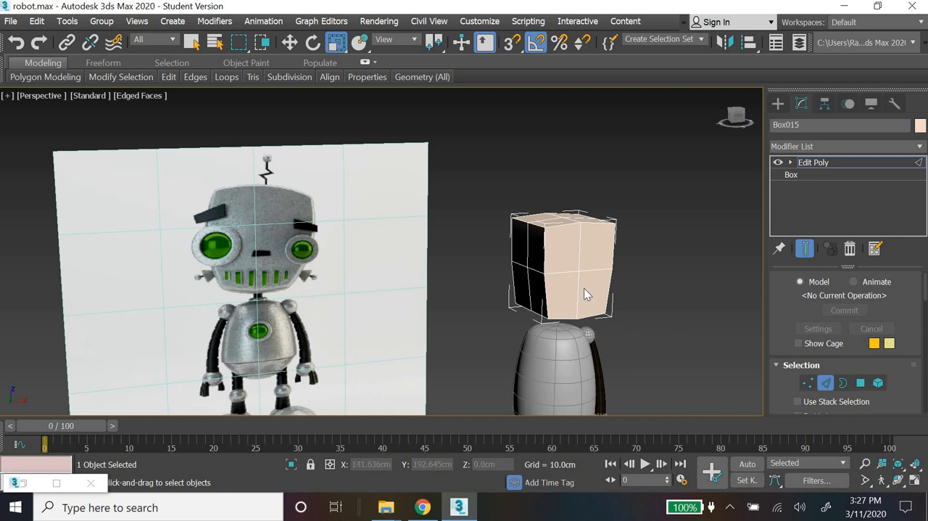
{"action": "left_click", "coordinate": [917, 483]}
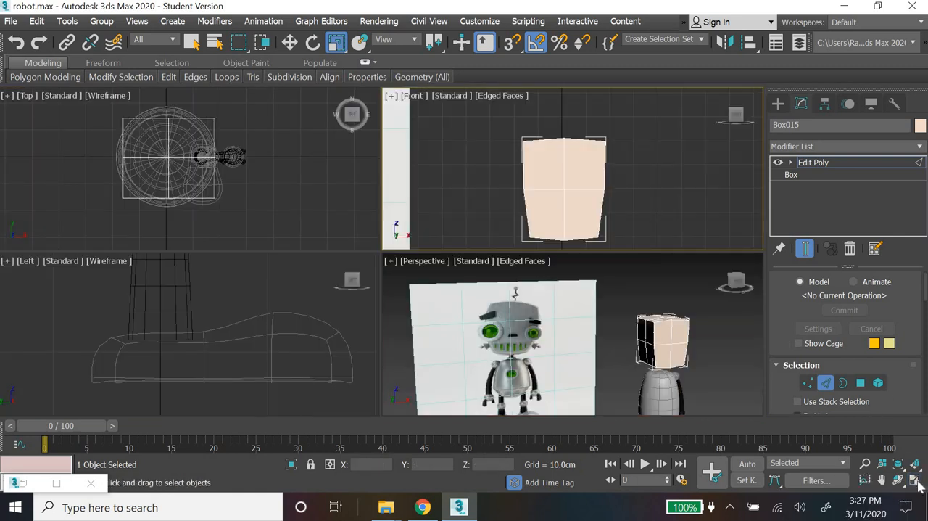
{"action": "left_click", "coordinate": [915, 482]}
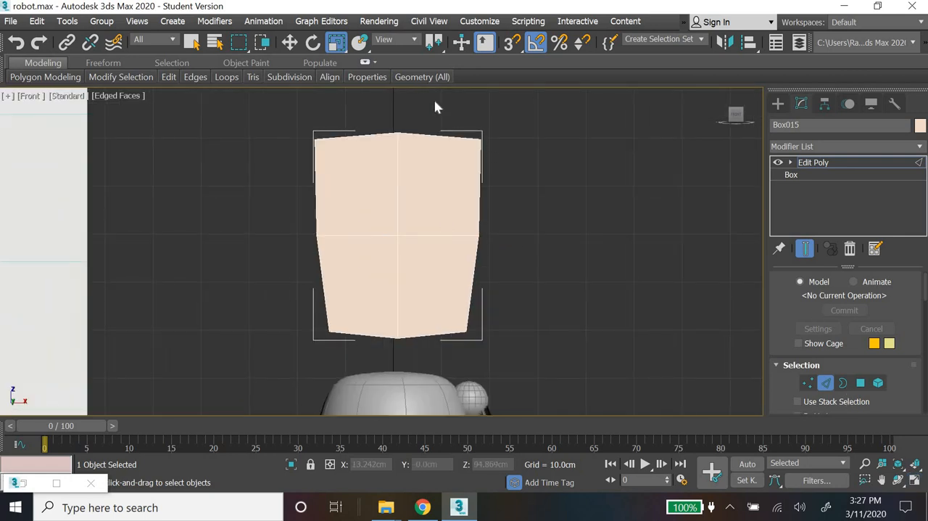
{"action": "left_click_drag", "start_coordinate": [433, 363], "coordinate": [435, 359]}
{"action": "left_click_drag", "start_coordinate": [780, 402], "coordinate": [787, 94]}
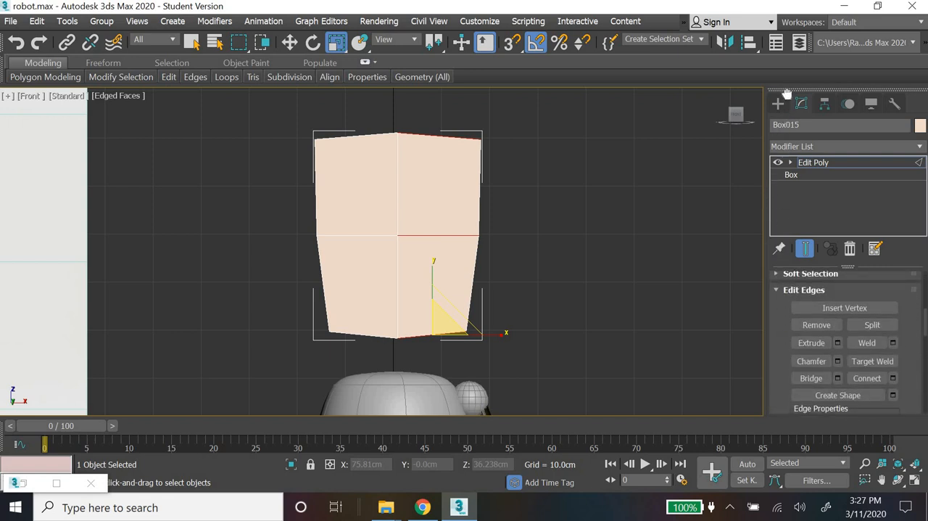
{"action": "left_click", "coordinate": [893, 378]}
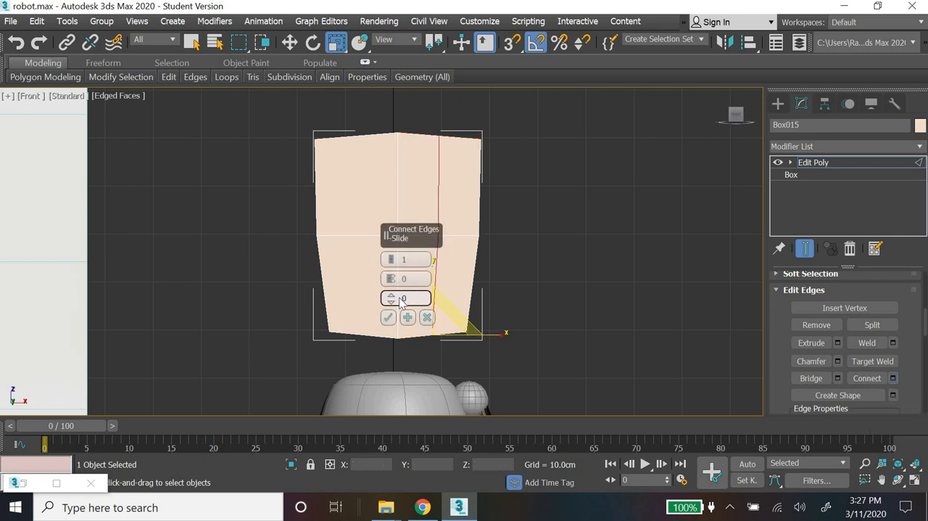
{"action": "left_click_drag", "start_coordinate": [391, 293], "coordinate": [395, 269]}
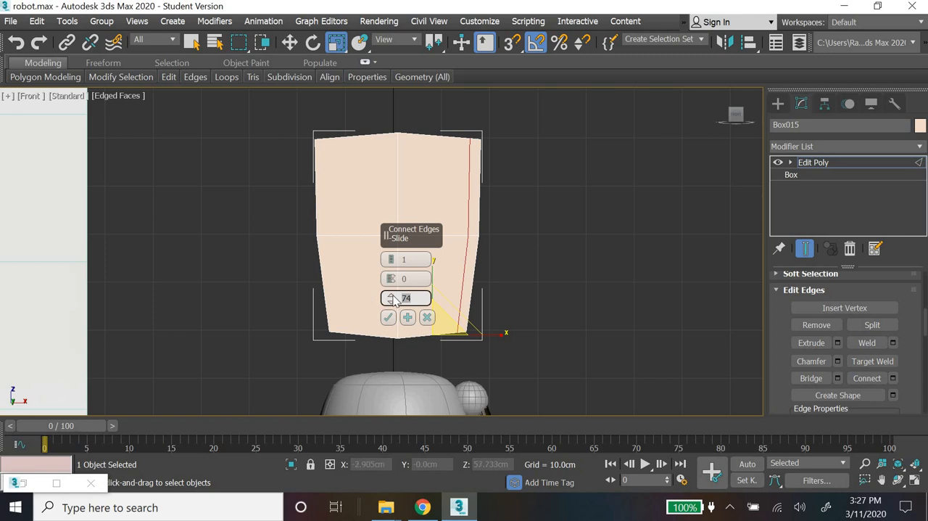
{"action": "key", "text": "Return"}
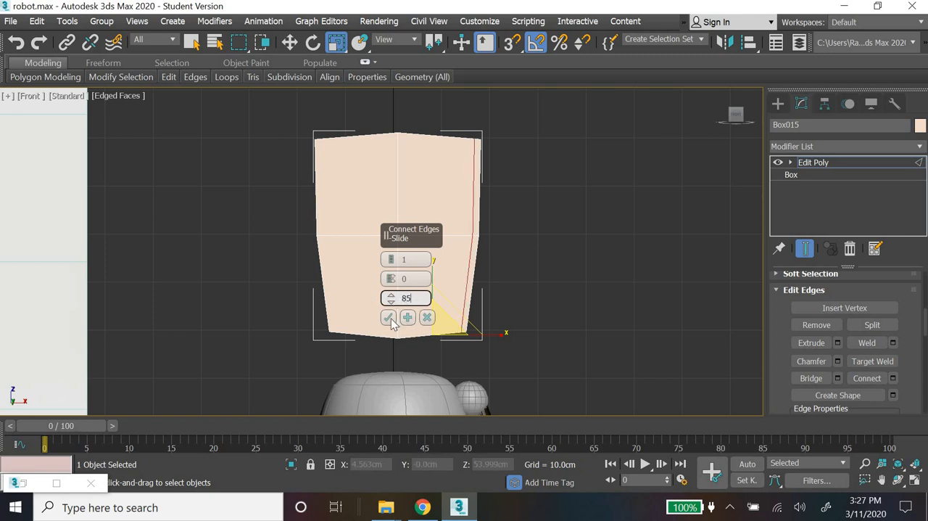
{"action": "left_click", "coordinate": [389, 319]}
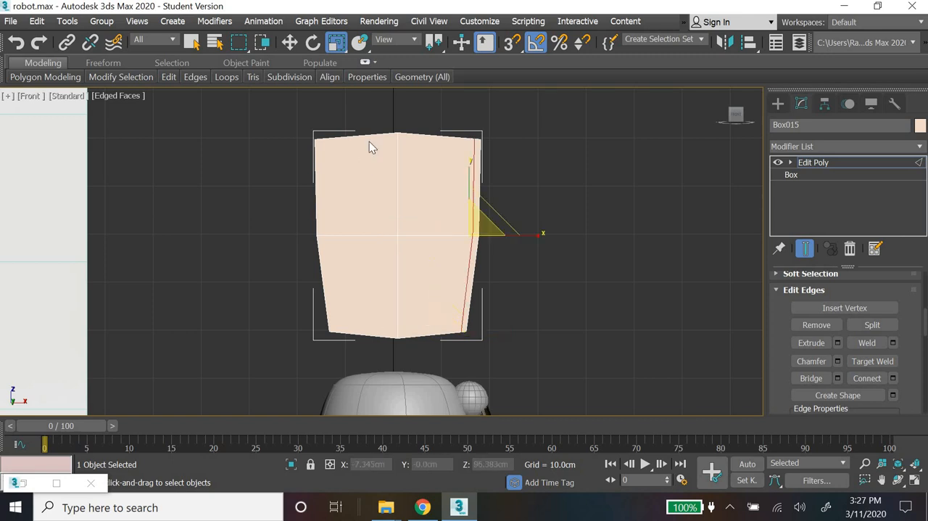
Step: Select the horizontal edges of the head's left half in the Front view and connect them with 1 segment and slide -85
{"action": "left_click", "coordinate": [363, 335]}
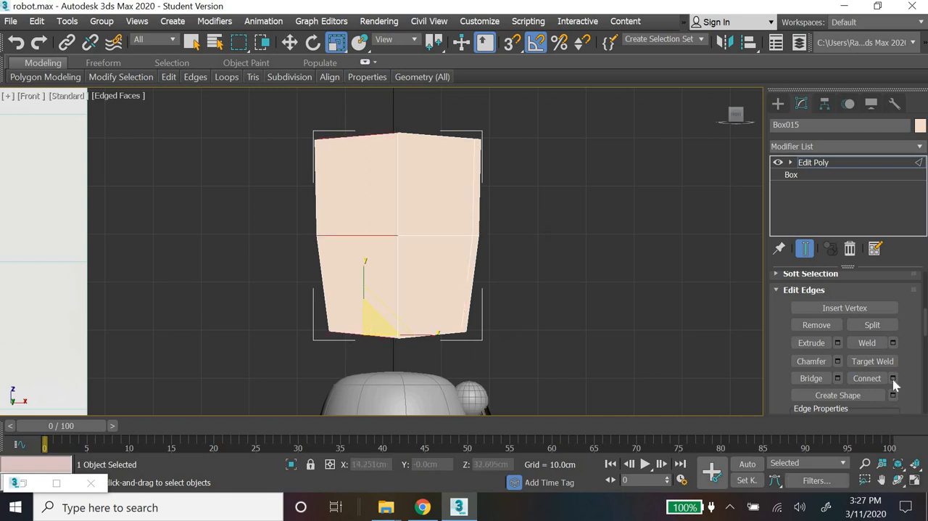
{"action": "left_click", "coordinate": [893, 378]}
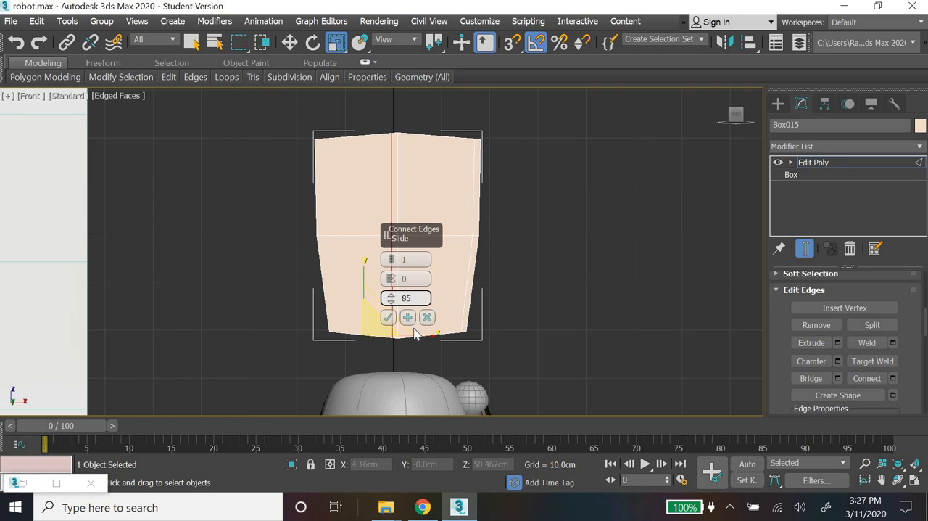
{"action": "key", "text": "Return"}
{"action": "left_click", "coordinate": [386, 319]}
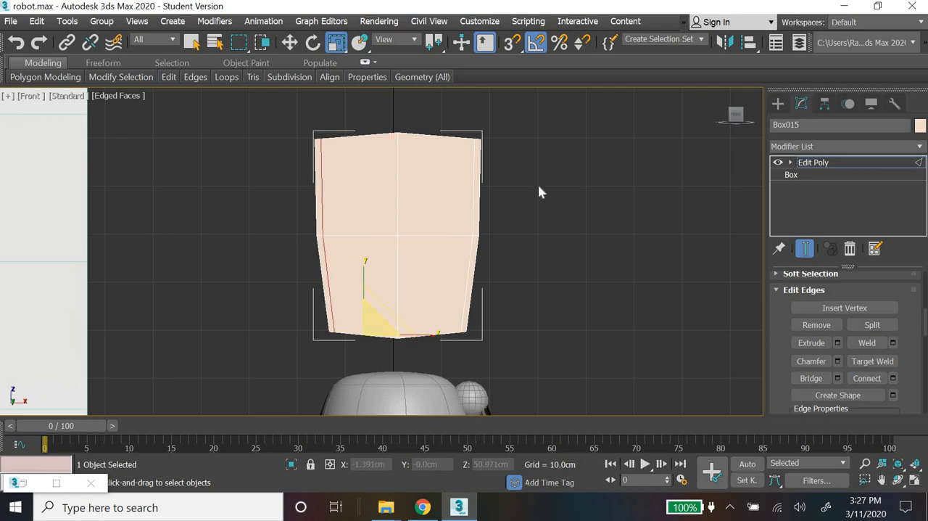
Step: Select the vertical edges of the head's upper half and connect them with 1 segment and slide 85
{"action": "left_click_drag", "start_coordinate": [224, 175], "coordinate": [526, 197]}
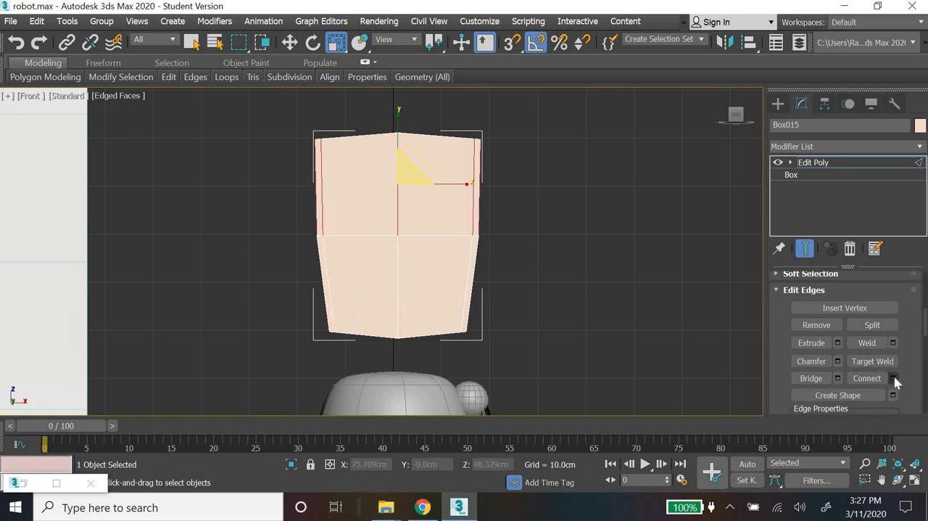
{"action": "left_click", "coordinate": [406, 299]}
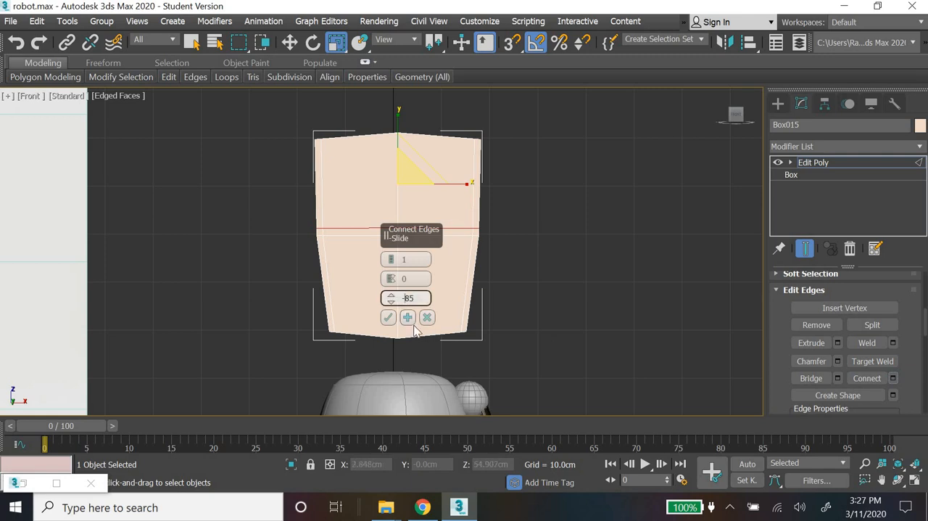
{"action": "key", "text": "Return"}
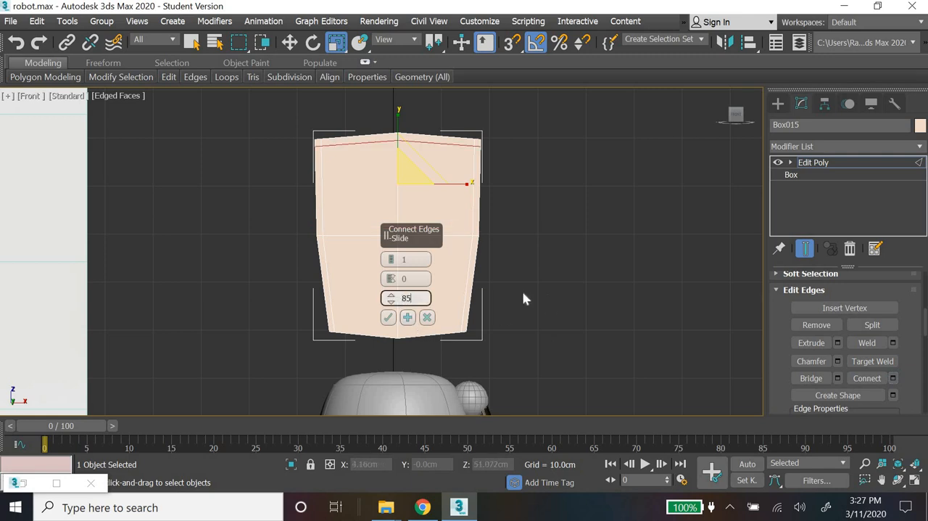
{"action": "left_click", "coordinate": [388, 317]}
Step: Select the vertical edges of the head's lower half and connect them with 1 segment and slide -85
{"action": "left_click_drag", "start_coordinate": [259, 295], "coordinate": [525, 334]}
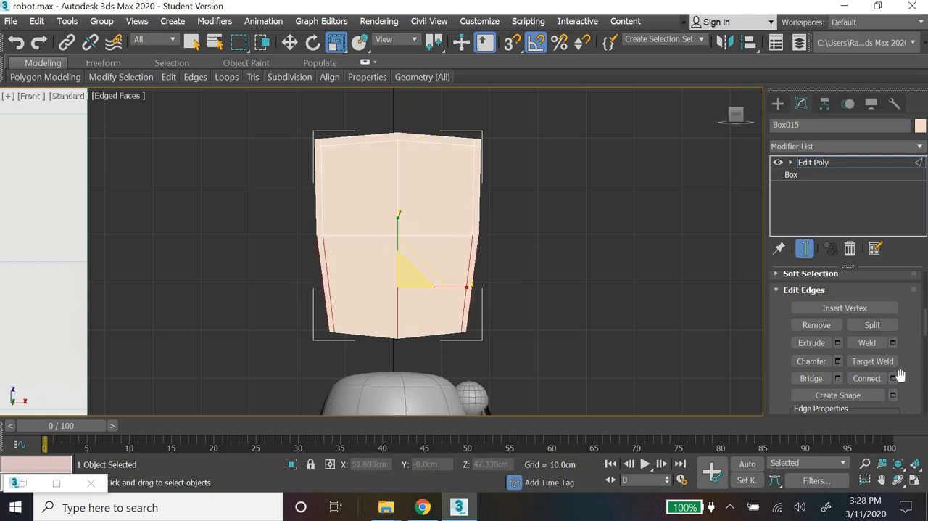
{"action": "left_click", "coordinate": [894, 379]}
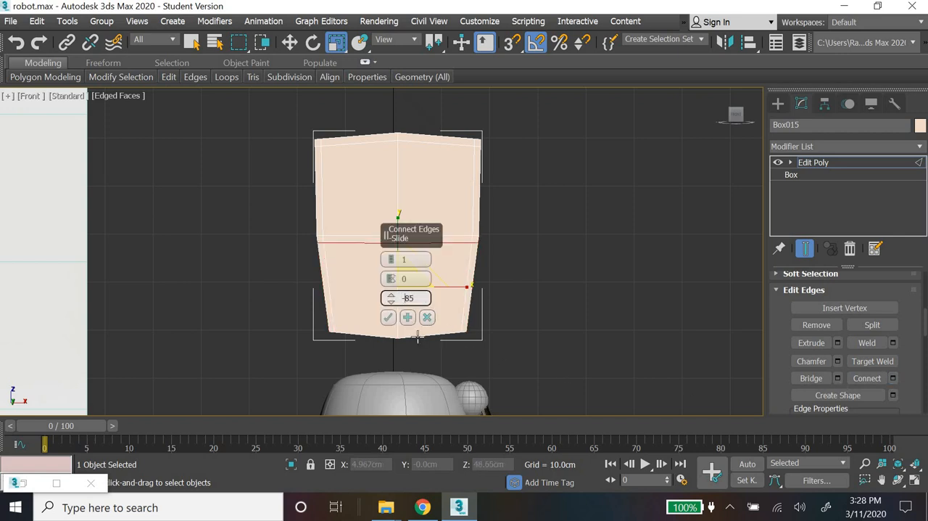
{"action": "key", "text": "Return"}
{"action": "left_click", "coordinate": [388, 317]}
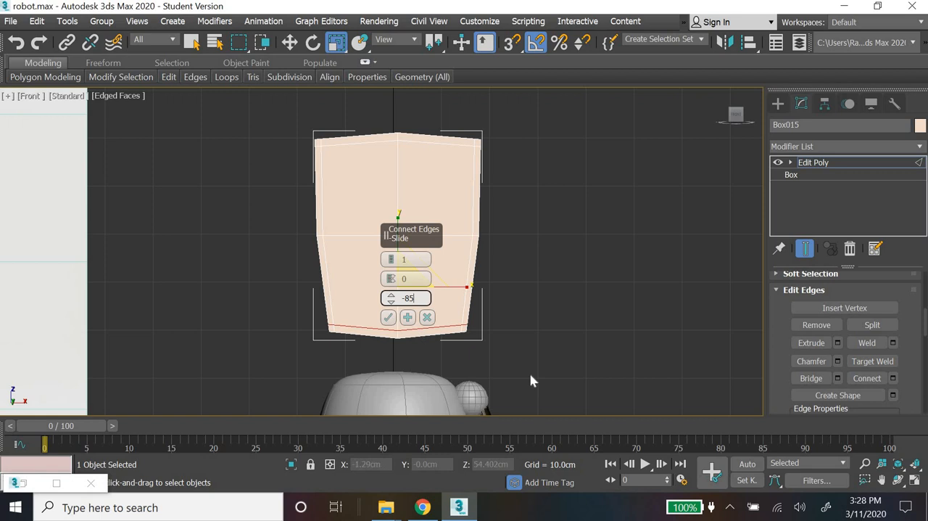
Step: In an enlarged Left view, select the horizontal edges of the head's right half and connect them with 1 segment and slide -85
{"action": "left_click", "coordinate": [915, 483]}
{"action": "middle_click_drag", "start_coordinate": [244, 341], "coordinate": [272, 404]}
{"action": "scroll", "coordinate": [248, 354], "scroll_direction": "down", "scroll_amount": 6}
{"action": "scroll", "coordinate": [269, 338], "scroll_direction": "down", "scroll_amount": 3}
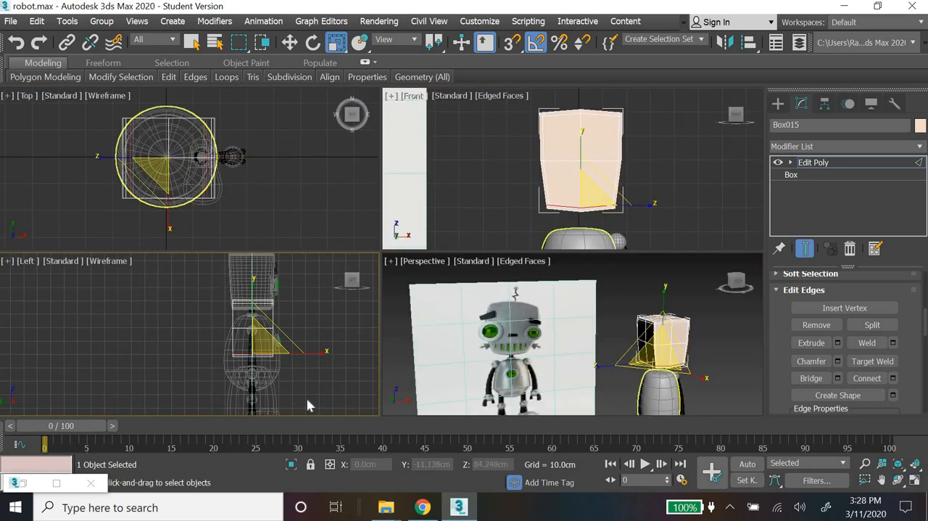
{"action": "left_click", "coordinate": [915, 483]}
{"action": "middle_click_drag", "start_coordinate": [575, 208], "coordinate": [499, 278]}
{"action": "scroll", "coordinate": [533, 225], "scroll_direction": "up", "scroll_amount": 4}
{"action": "left_click_drag", "start_coordinate": [445, 198], "coordinate": [423, 388]}
{"action": "left_click", "coordinate": [893, 378]}
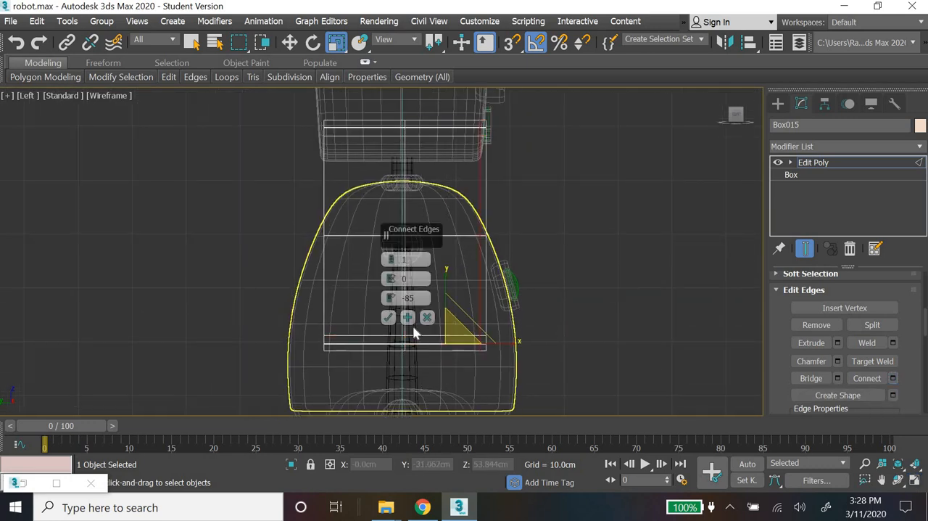
{"action": "left_click", "coordinate": [388, 318]}
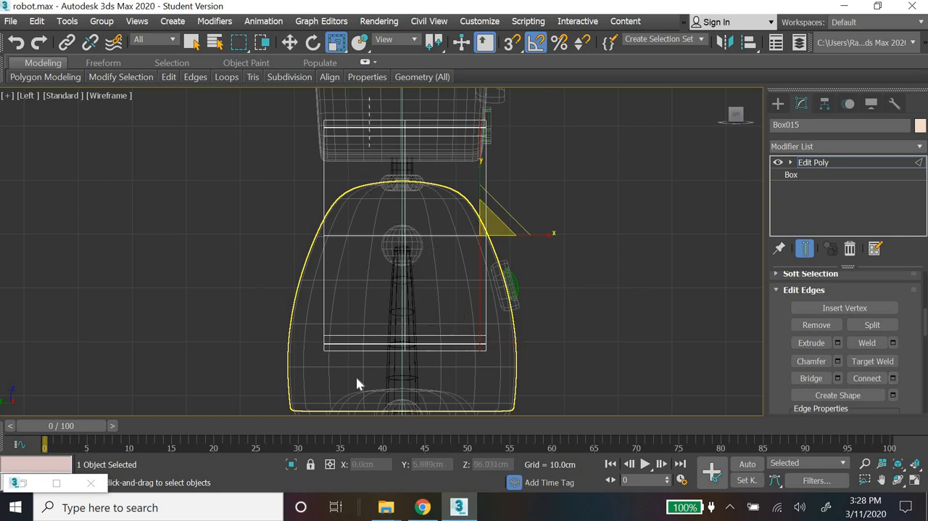
Step: Select the horizontal edges of the head's left half in the Left view and connect them with 1 segment and slide 85
{"action": "left_click_drag", "start_coordinate": [356, 378], "coordinate": [356, 380]}
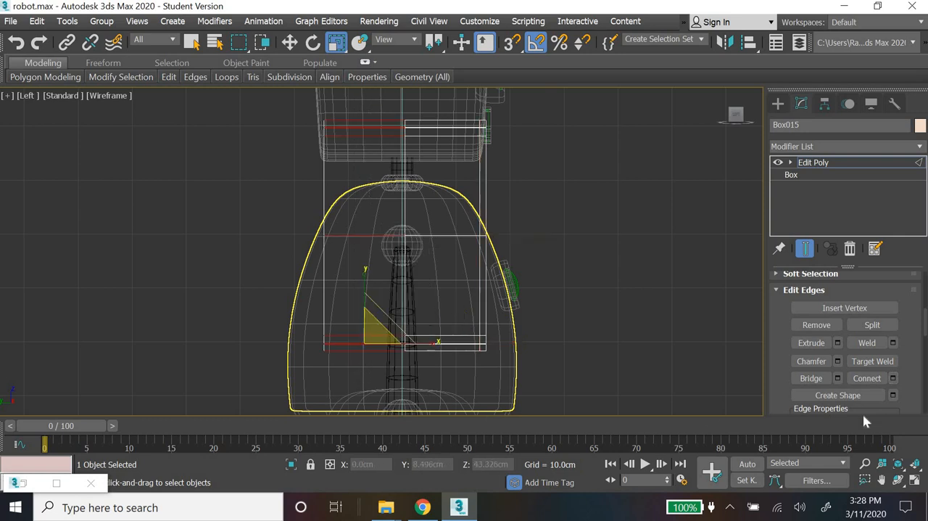
{"action": "left_click", "coordinate": [893, 378]}
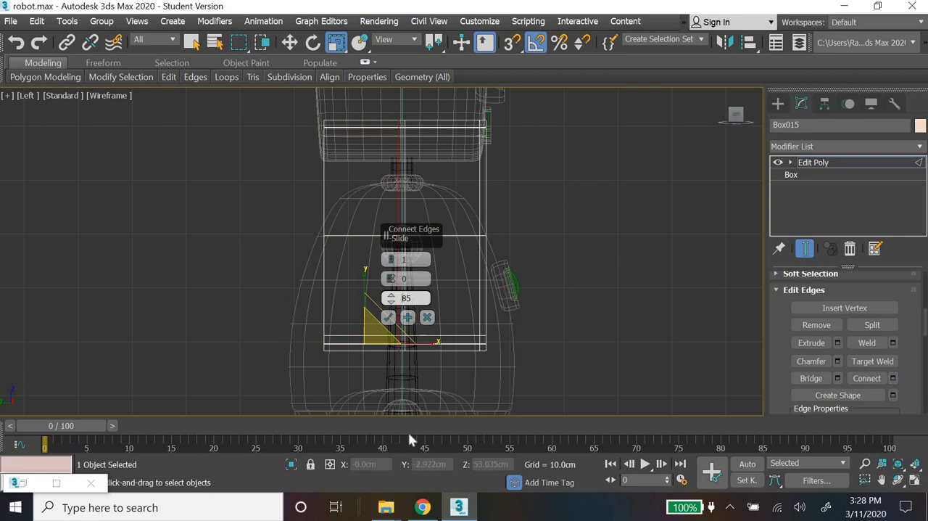
{"action": "left_click", "coordinate": [388, 317]}
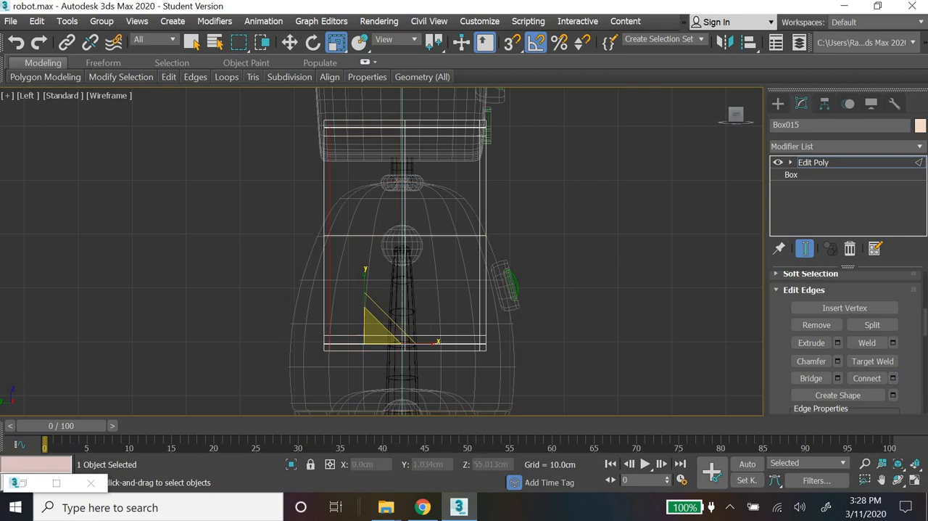
Step: Examine the new edge loops on the head from several angles in an enlarged Perspective view
{"action": "key", "text": "alt+w"}
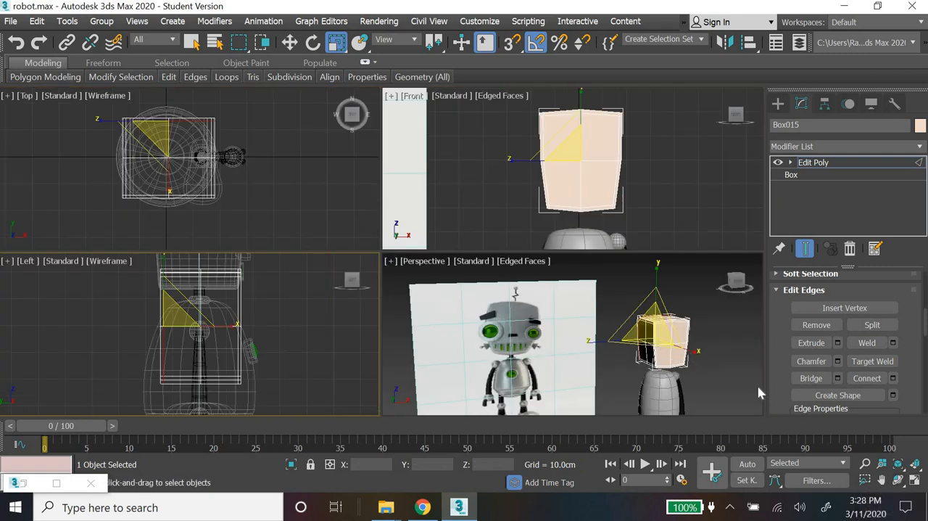
{"action": "middle_click_drag", "start_coordinate": [758, 393], "coordinate": [728, 384]}
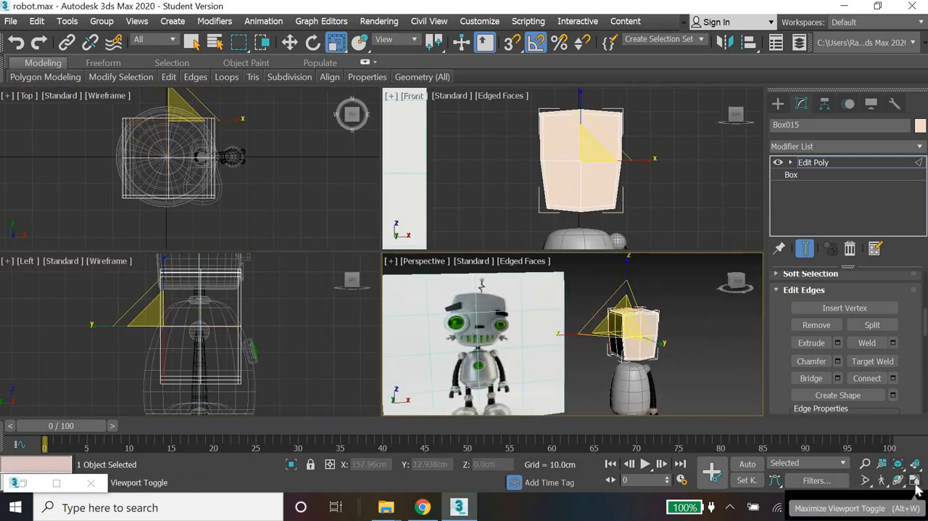
{"action": "left_click", "coordinate": [915, 481]}
{"action": "middle_click_drag", "start_coordinate": [574, 311], "coordinate": [596, 333], "text": "alt"}
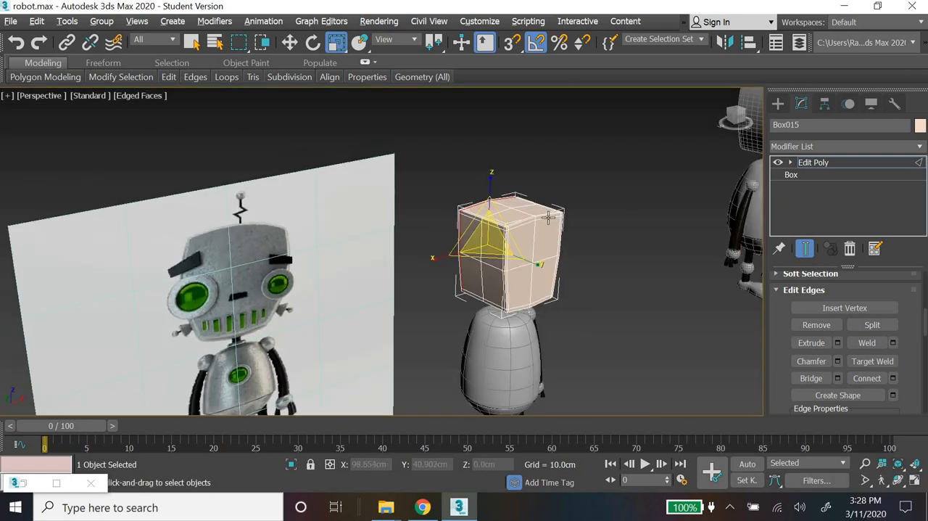
{"action": "scroll", "coordinate": [511, 237], "scroll_direction": "up", "scroll_amount": 5}
{"action": "middle_click_drag", "start_coordinate": [466, 322], "coordinate": [436, 282], "text": "alt"}
{"action": "scroll", "coordinate": [436, 282], "scroll_direction": "down", "scroll_amount": 6}
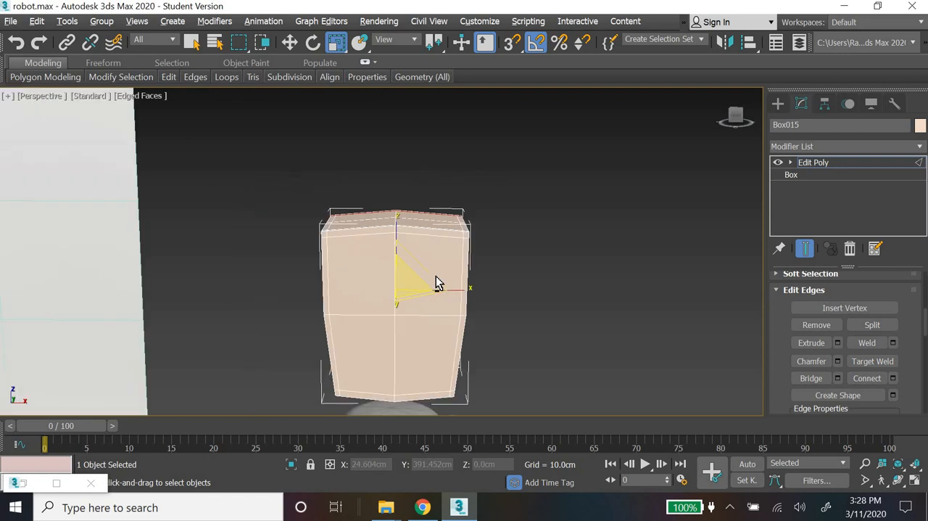
{"action": "middle_click_drag", "start_coordinate": [416, 317], "coordinate": [507, 312], "text": "alt"}
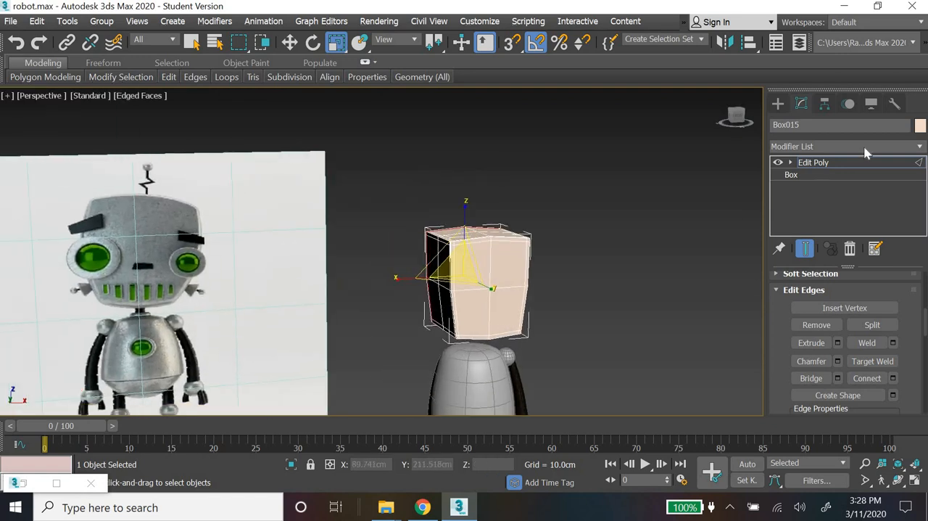
Step: Apply a MeshSmooth modifier to the head and set its iterations to 2
{"action": "left_click", "coordinate": [864, 147]}
{"action": "key", "text": "m"}
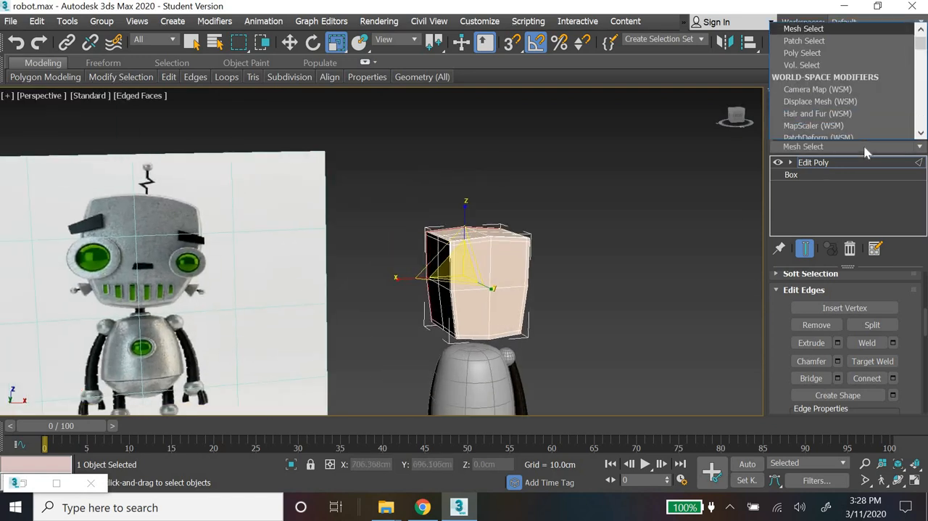
{"action": "key", "text": "Down"}
{"action": "key", "text": "Down"}
{"action": "key", "text": "Down"}
{"action": "key", "text": "Down"}
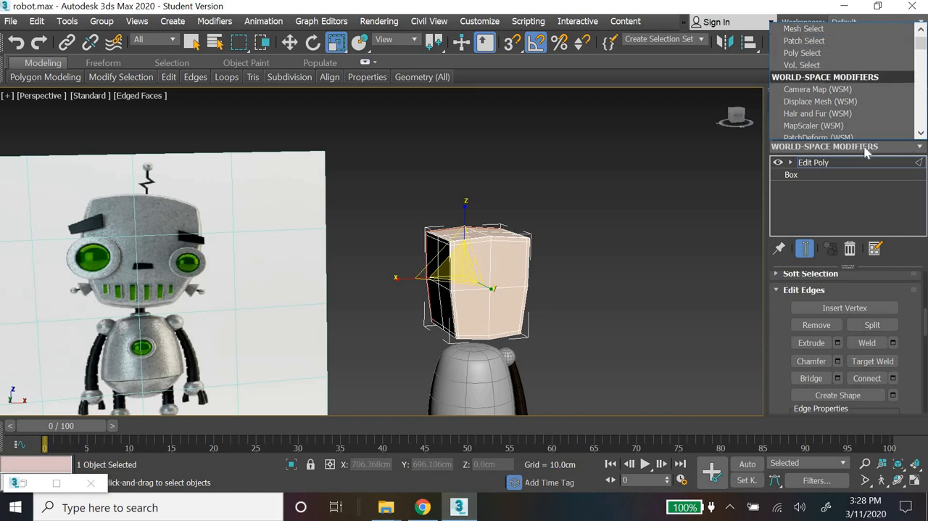
{"action": "key", "text": "m"}
{"action": "key", "text": "m"}
{"action": "key", "text": "m"}
{"action": "key", "text": "m"}
{"action": "key", "text": "m"}
{"action": "key", "text": "m"}
{"action": "key", "text": "m"}
{"action": "key", "text": "m"}
{"action": "key", "text": "m"}
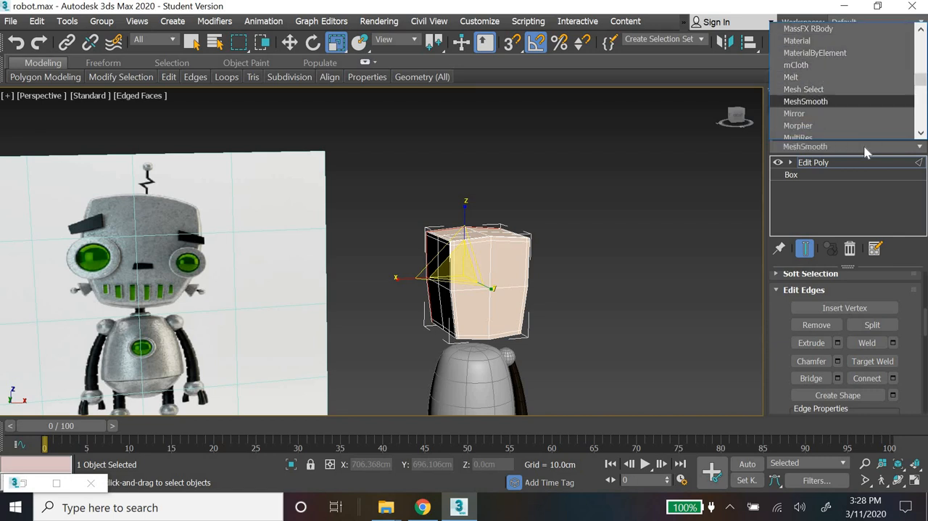
{"action": "key", "text": "Return"}
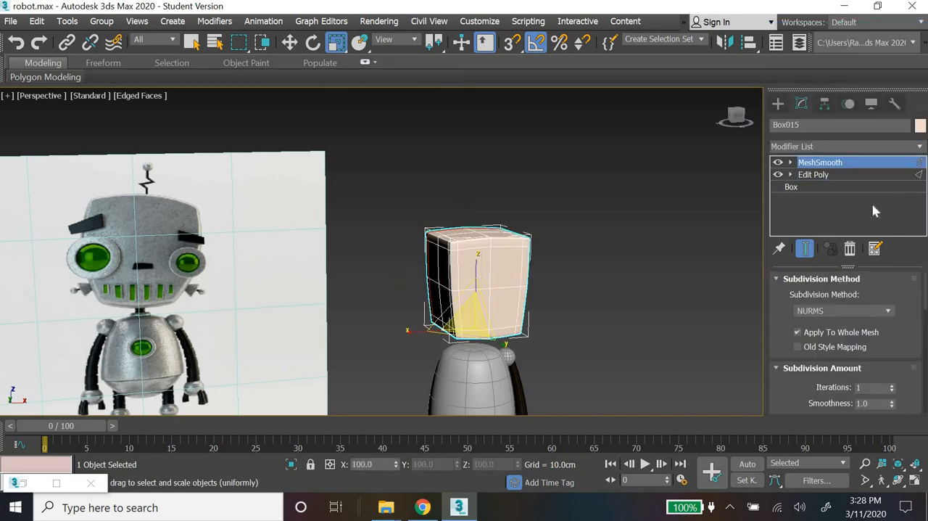
{"action": "left_click", "coordinate": [893, 385]}
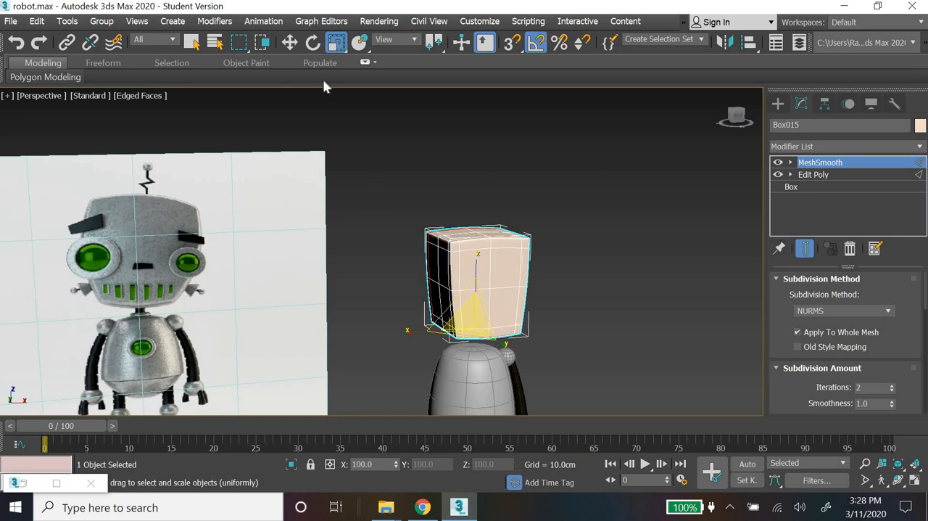
Step: Turn off the Edged Faces display in the Perspective view
{"action": "key", "text": "w"}
{"action": "left_click", "coordinate": [541, 273]}
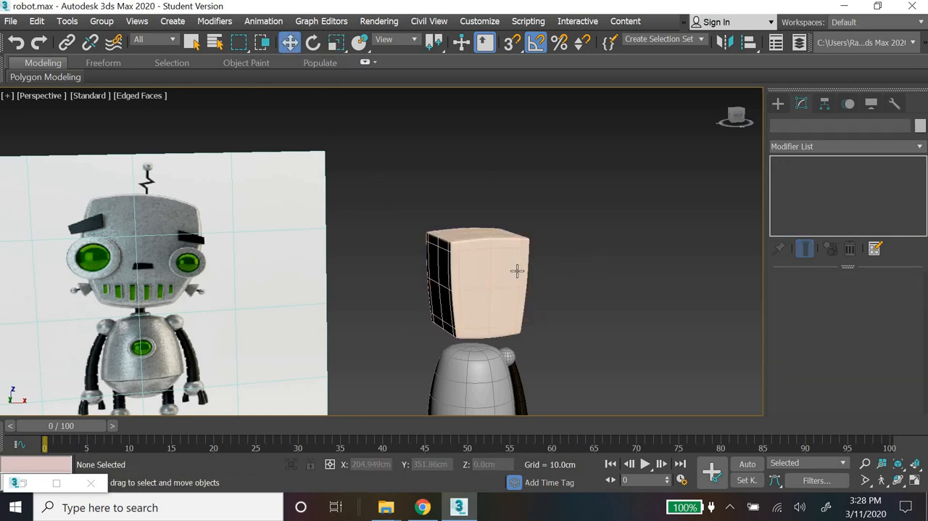
{"action": "left_click", "coordinate": [776, 105]}
{"action": "left_click", "coordinate": [622, 280]}
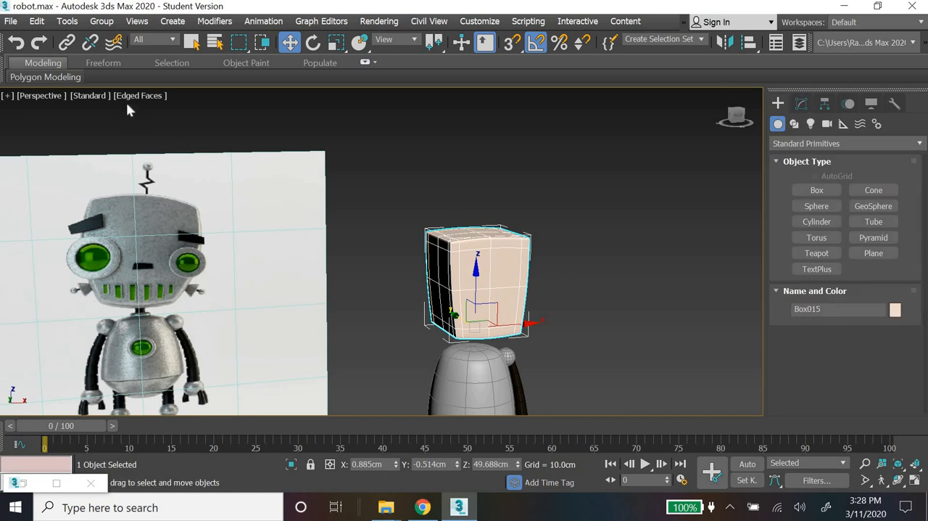
{"action": "left_click", "coordinate": [138, 95]}
{"action": "left_click", "coordinate": [158, 245]}
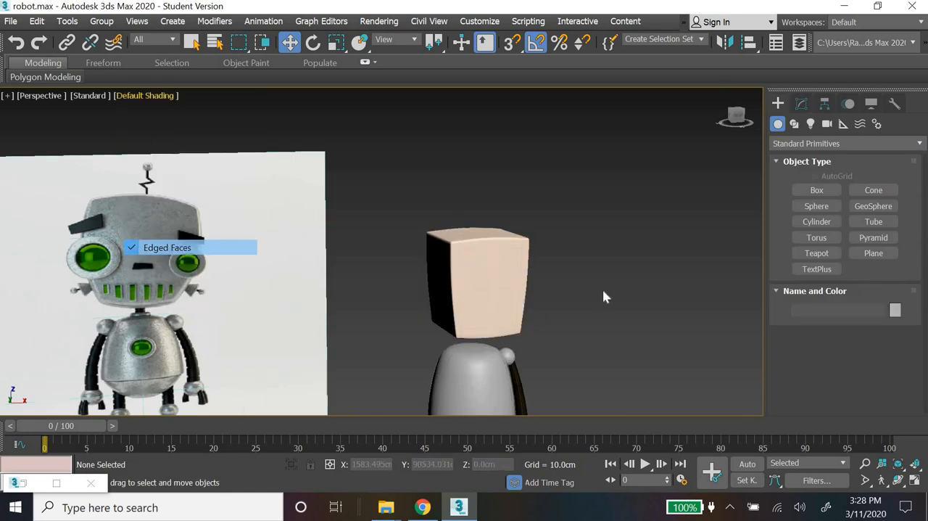
Step: Change the head's object color to the light gray custom color
{"action": "left_click", "coordinate": [513, 278]}
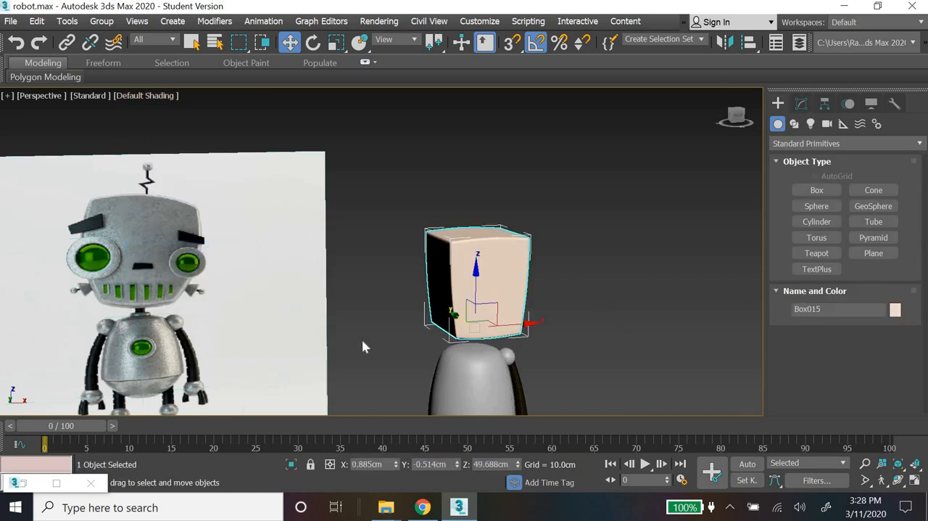
{"action": "left_click", "coordinate": [349, 284]}
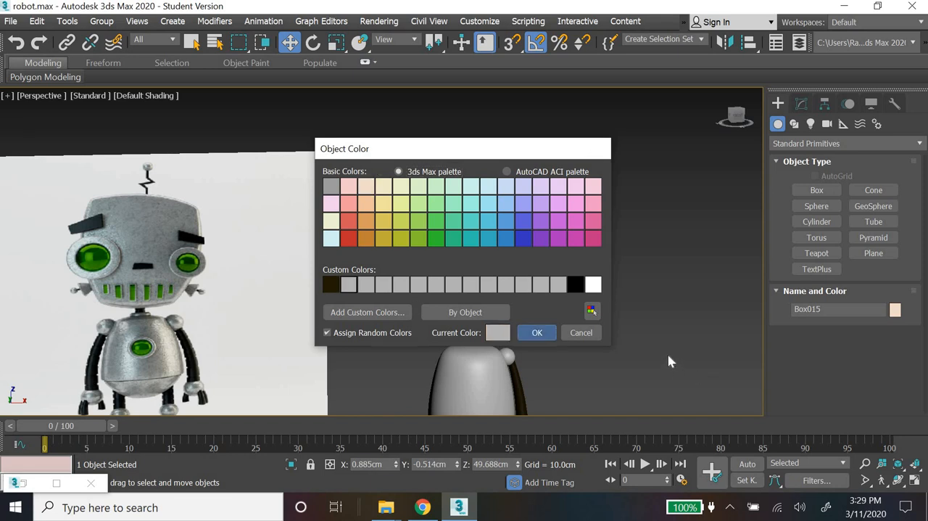
{"action": "left_click", "coordinate": [618, 372]}
Step: Examine the smoothed head and body from several angles and compare their proportions with the reference image
{"action": "middle_click_drag", "start_coordinate": [618, 372], "coordinate": [622, 243]}
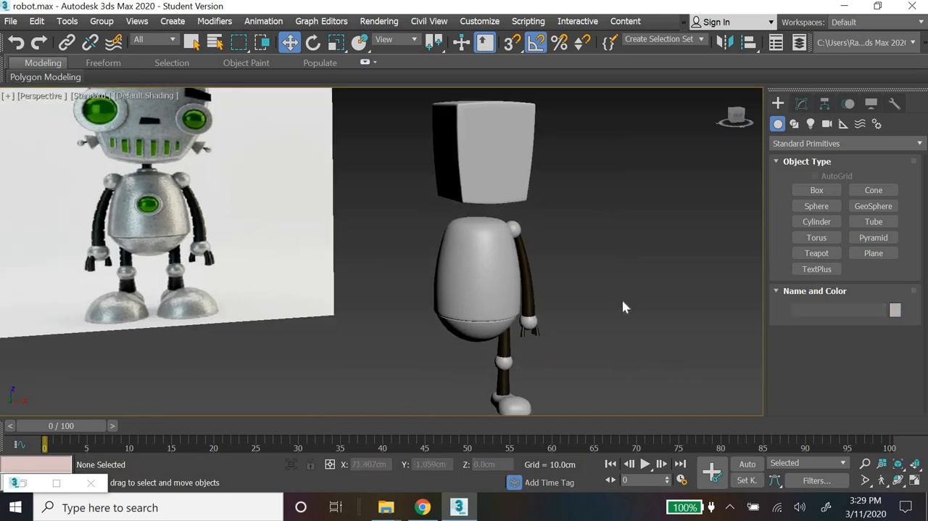
{"action": "scroll", "coordinate": [623, 301], "scroll_direction": "down", "scroll_amount": 3}
{"action": "middle_click_drag", "start_coordinate": [578, 309], "coordinate": [566, 269], "text": "alt"}
{"action": "left_click", "coordinate": [533, 219]}
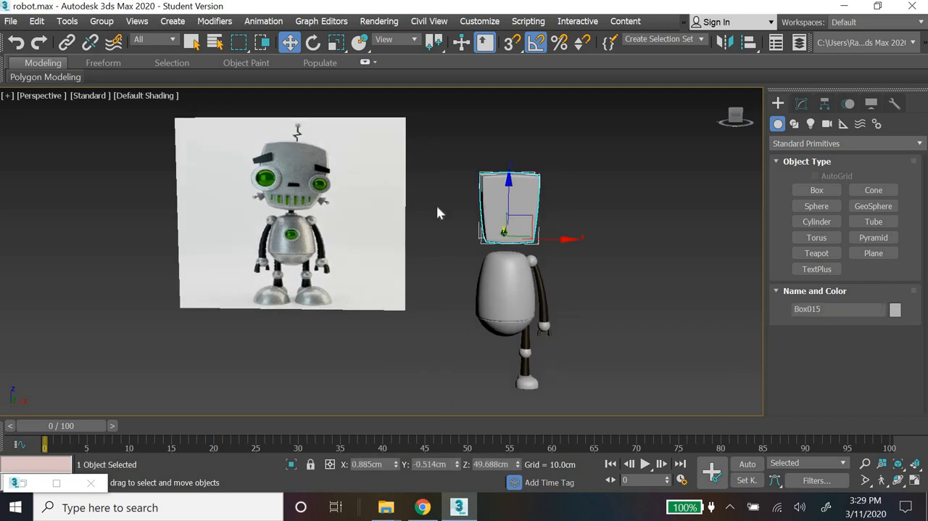
{"action": "key", "text": "z"}
{"action": "scroll", "coordinate": [409, 214], "scroll_direction": "down", "scroll_amount": 4}
{"action": "middle_click_drag", "start_coordinate": [548, 289], "coordinate": [414, 232], "text": "alt"}
{"action": "key", "text": "z"}
{"action": "middle_click_drag", "start_coordinate": [434, 278], "coordinate": [489, 335], "text": "alt"}
{"action": "scroll", "coordinate": [464, 297], "scroll_direction": "down", "scroll_amount": 5}
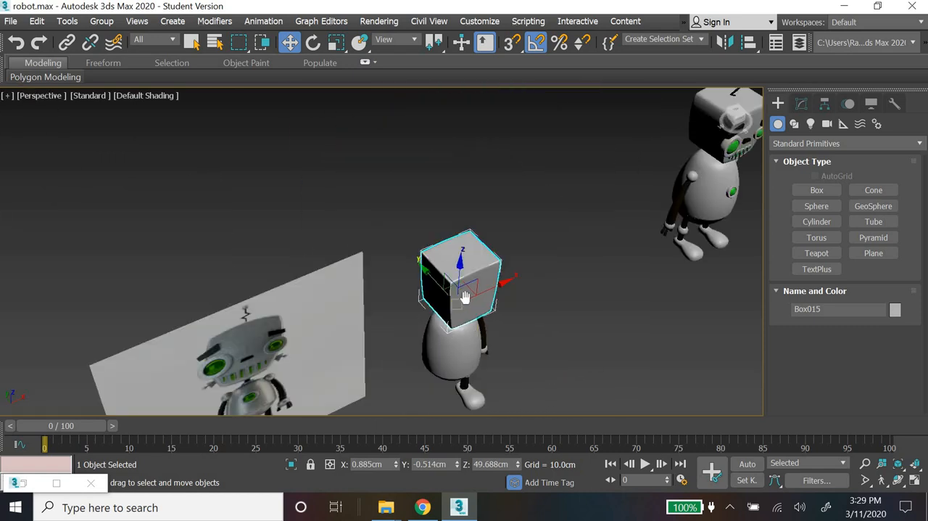
{"action": "middle_click_drag", "start_coordinate": [464, 296], "coordinate": [554, 319]}
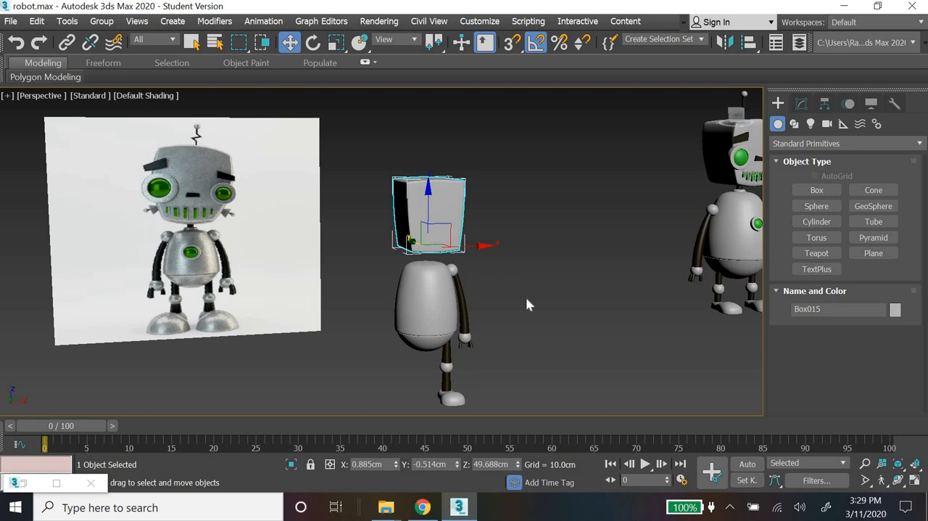
{"action": "scroll", "coordinate": [533, 298], "scroll_direction": "up", "scroll_amount": 3}
{"action": "middle_click_drag", "start_coordinate": [534, 298], "coordinate": [550, 220]}
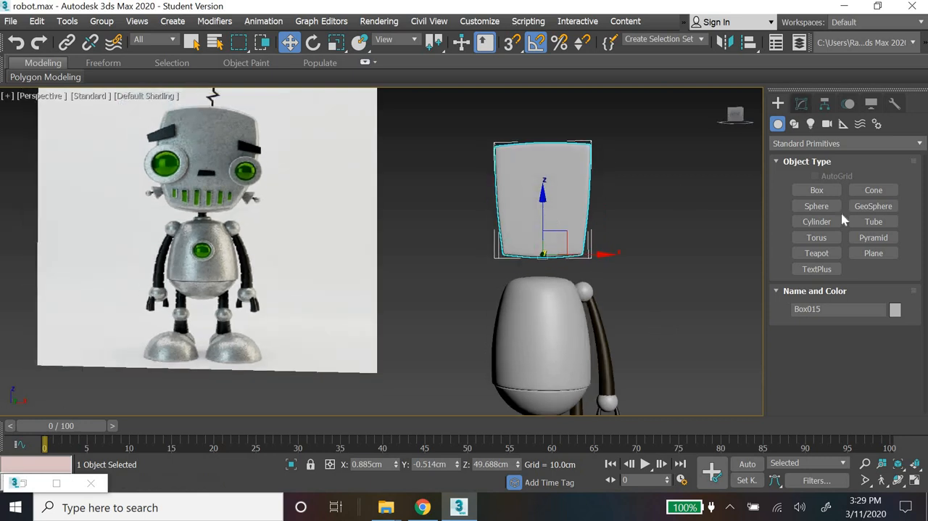
Step: Access the vertices of the head's Edit Poly modifier and turn on the Edged Faces display in the Perspective view
{"action": "left_click", "coordinate": [801, 103]}
{"action": "left_click", "coordinate": [791, 175]}
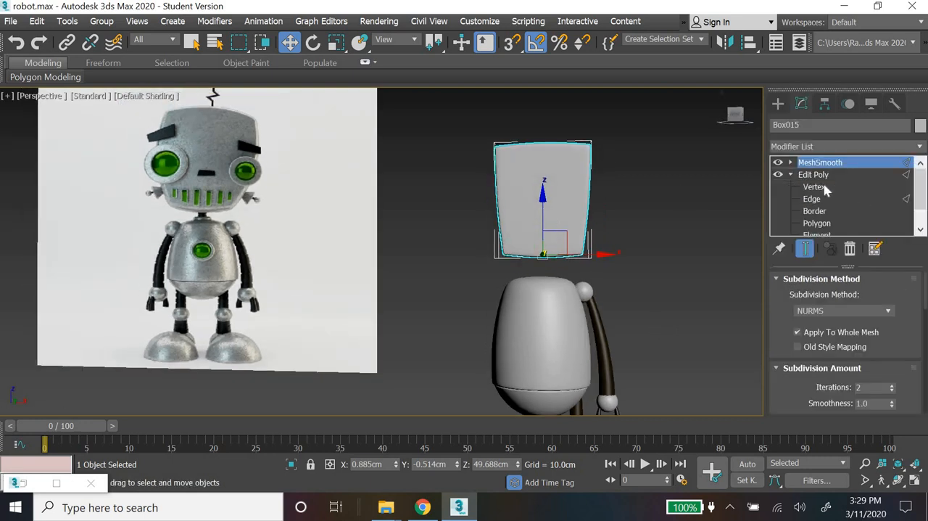
{"action": "left_click", "coordinate": [815, 187]}
{"action": "left_click", "coordinate": [167, 95]}
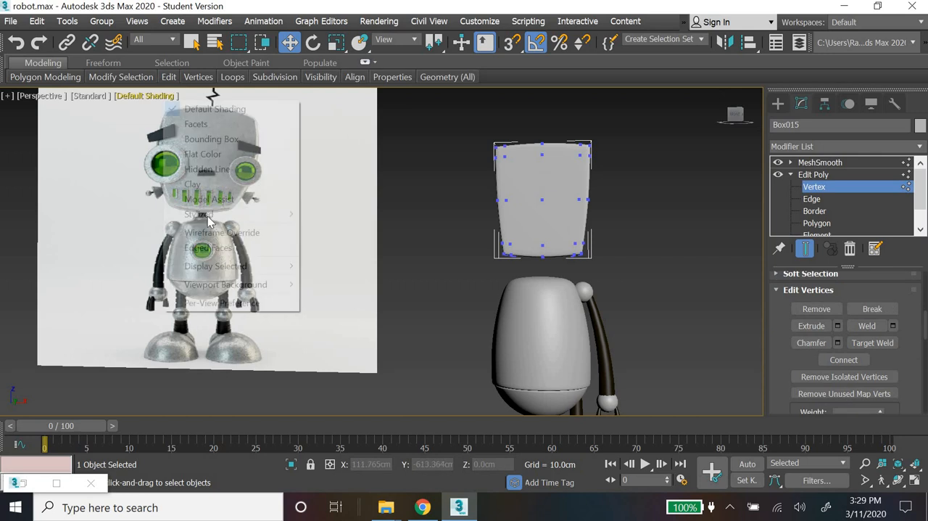
{"action": "left_click", "coordinate": [208, 248]}
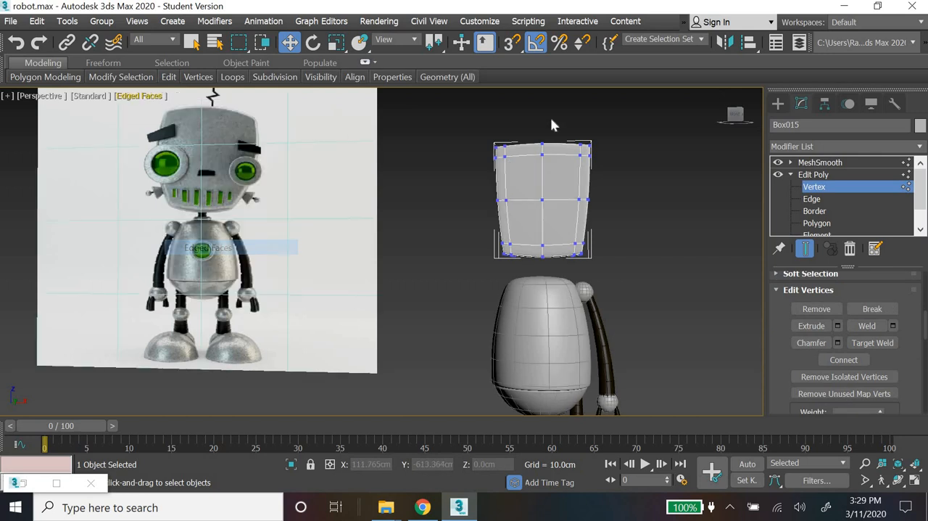
Step: Scale the head's central column of vertices vertically to about 107% to bulge its upper and lower edges
{"action": "left_click_drag", "start_coordinate": [556, 117], "coordinate": [534, 293]}
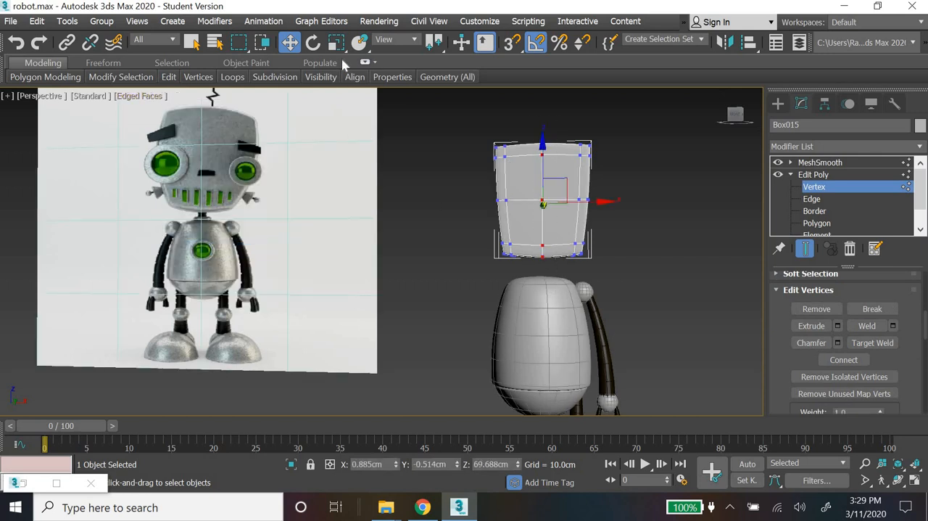
{"action": "key", "text": "r"}
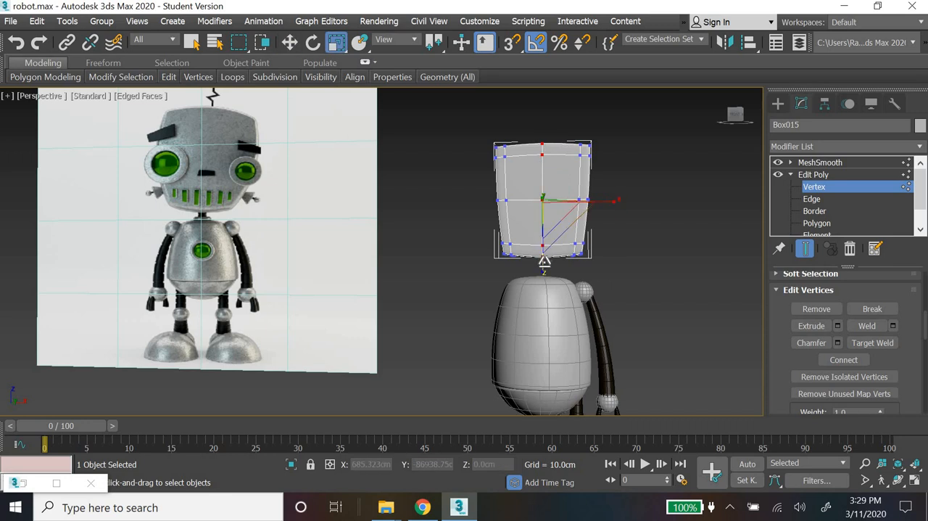
{"action": "left_click_drag", "start_coordinate": [544, 267], "coordinate": [544, 262]}
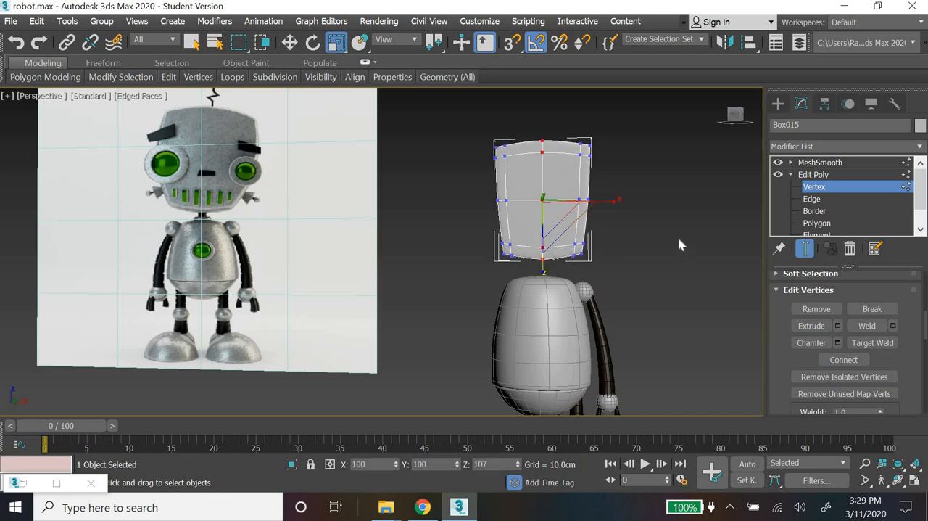
Step: Scale the head's middle row of vertices slightly outward to round its sides, and deselect the head
{"action": "left_click_drag", "start_coordinate": [461, 190], "coordinate": [624, 202]}
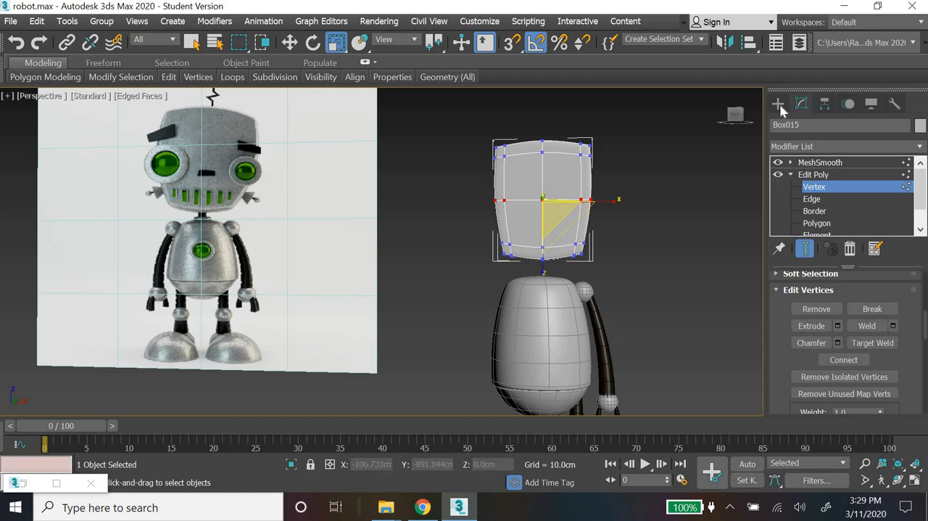
{"action": "left_click", "coordinate": [778, 104]}
{"action": "left_click", "coordinate": [603, 341]}
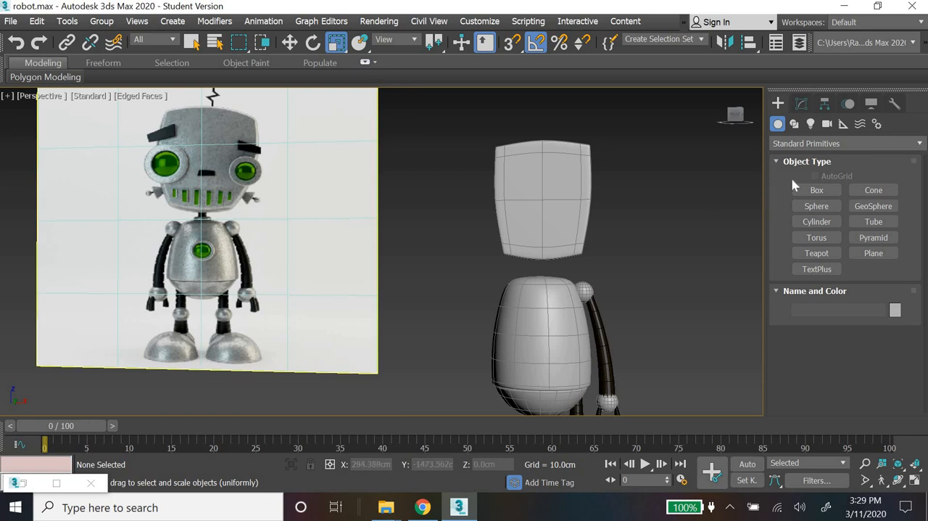
Step: Start creating a Box from the standard primitives
{"action": "left_click", "coordinate": [816, 189]}
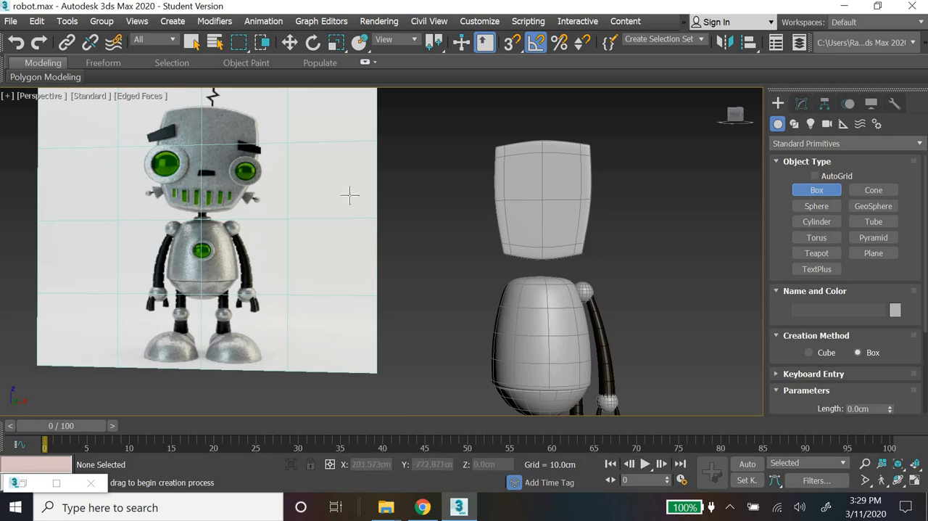
Step: Create a cylinder with a radius of about 8.95 cm and height of about 7.45 cm at the head's eye position in the Front view
{"action": "left_click", "coordinate": [824, 223]}
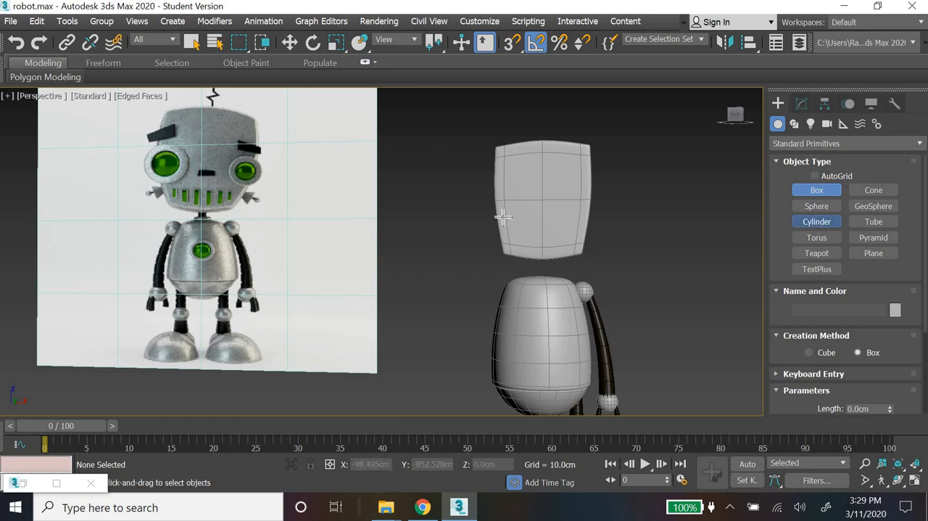
{"action": "left_click_drag", "start_coordinate": [514, 212], "coordinate": [526, 227]}
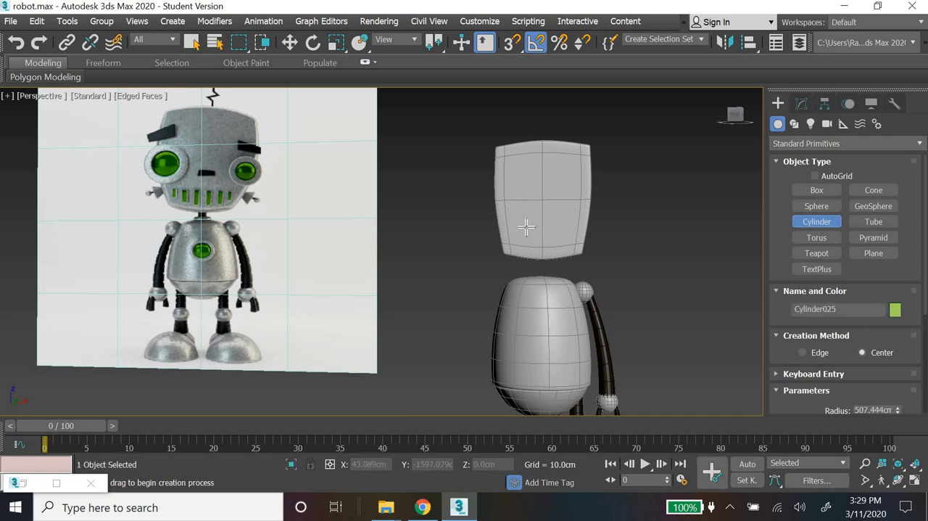
{"action": "right_click", "coordinate": [527, 227]}
{"action": "left_click", "coordinate": [914, 481]}
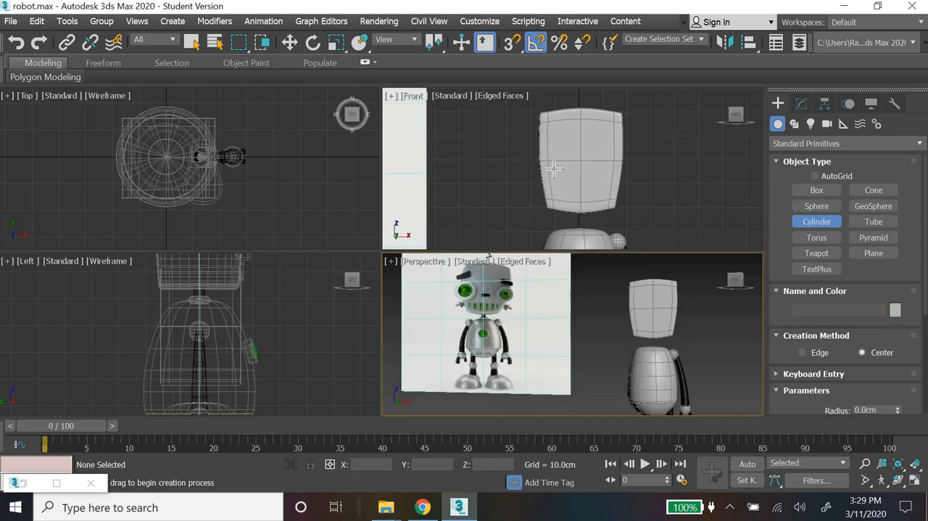
{"action": "middle_click", "coordinate": [547, 172]}
{"action": "scroll", "coordinate": [549, 174], "scroll_direction": "up", "scroll_amount": 2}
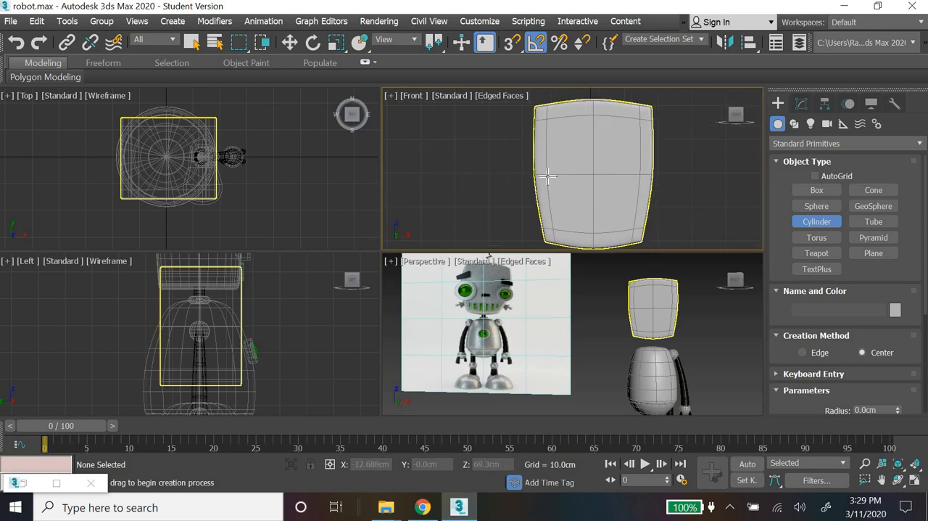
{"action": "left_click_drag", "start_coordinate": [548, 174], "coordinate": [564, 202]}
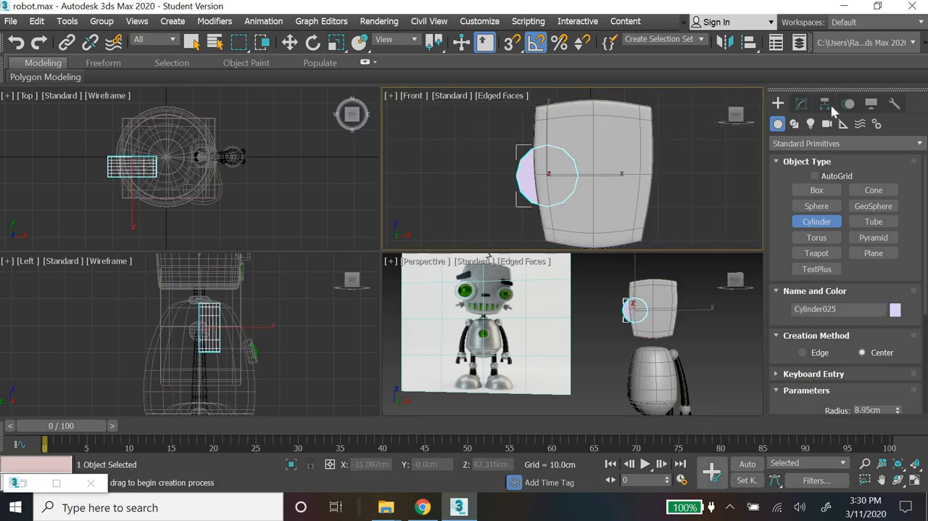
Step: Set the new cylinder's radius to 9 cm and its height to 5 cm
{"action": "left_click", "coordinate": [801, 104]}
{"action": "scroll", "coordinate": [891, 317], "scroll_direction": "up", "scroll_amount": 1}
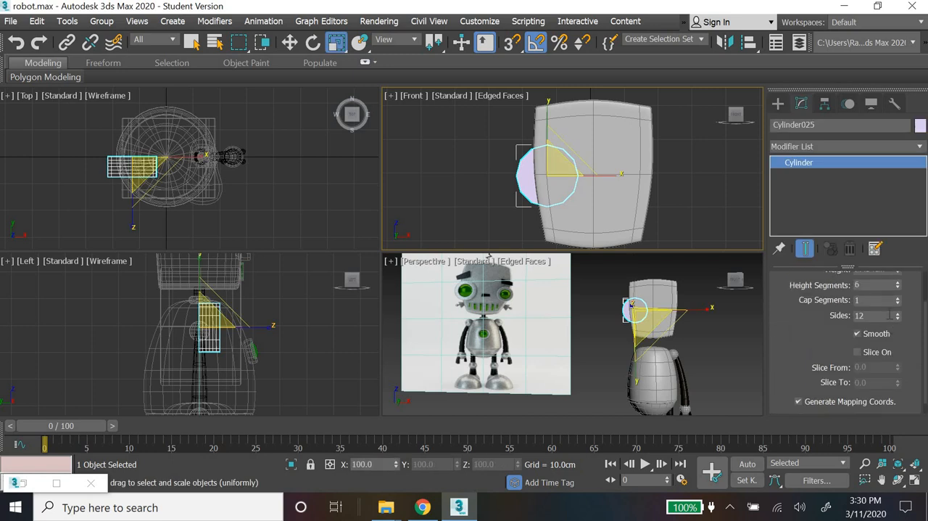
{"action": "scroll", "coordinate": [863, 324], "scroll_direction": "up", "scroll_amount": 3}
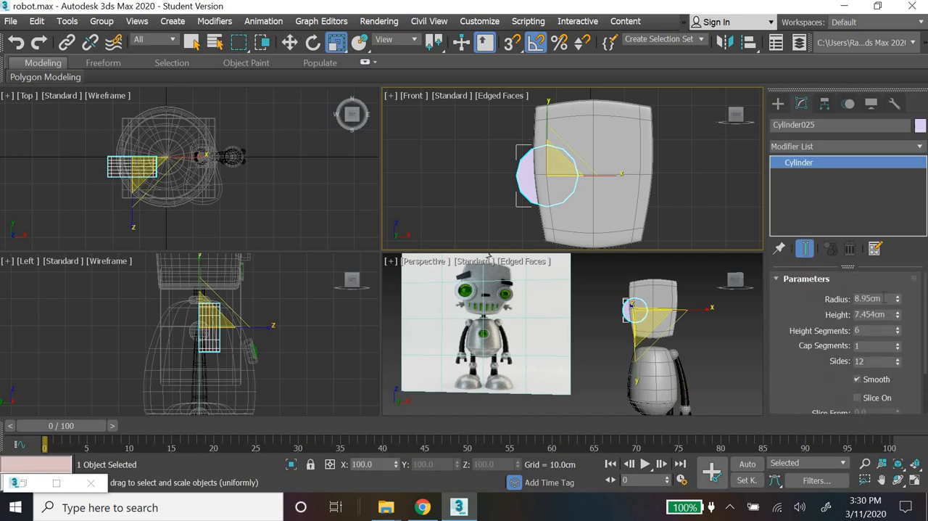
{"action": "left_click", "coordinate": [884, 298]}
{"action": "type", "text": "9"}
{"action": "key", "text": "Return"}
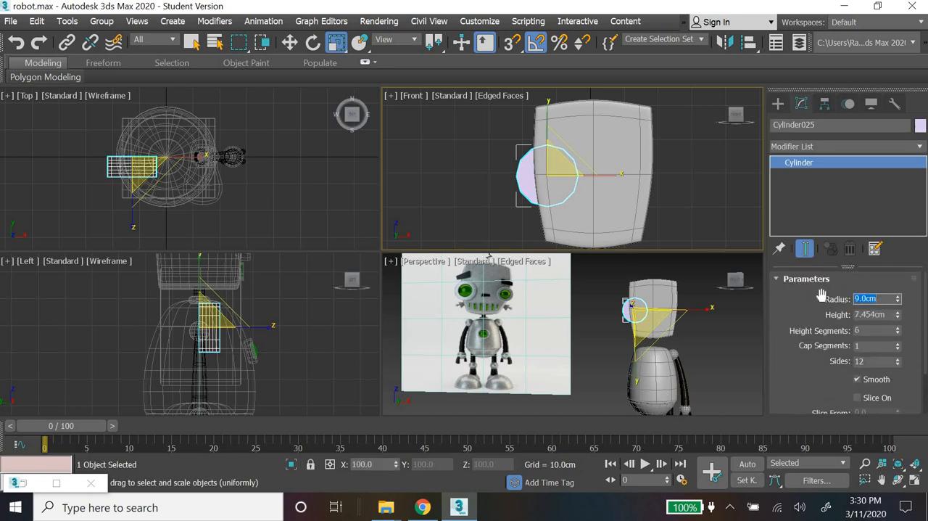
{"action": "key", "text": "Tab"}
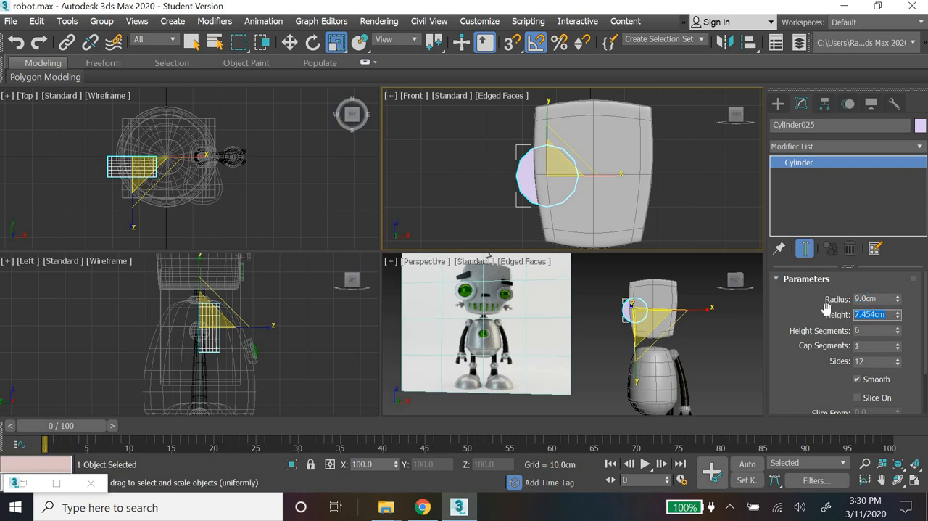
{"action": "type", "text": "5"}
{"action": "key", "text": "Return"}
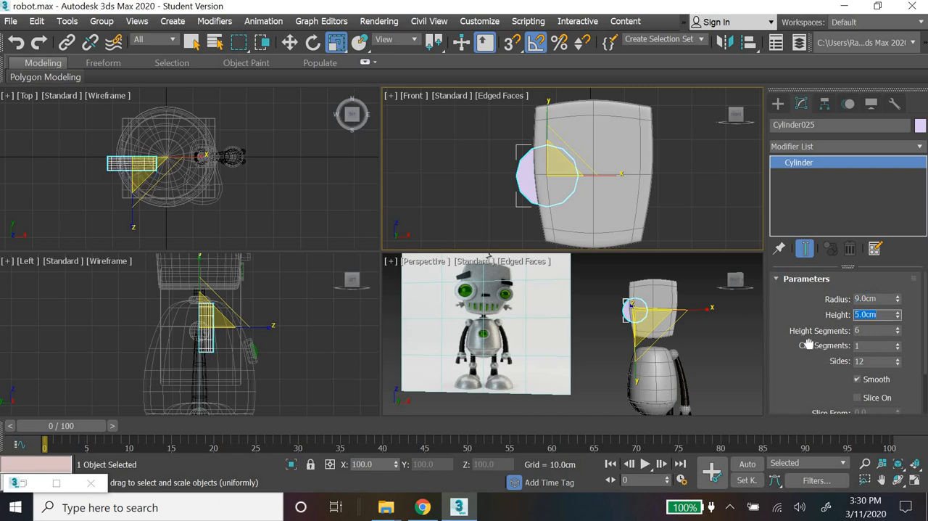
Step: Reduce the cylinder's height segments to 1
{"action": "scroll", "coordinate": [809, 344], "scroll_direction": "down", "scroll_amount": 3}
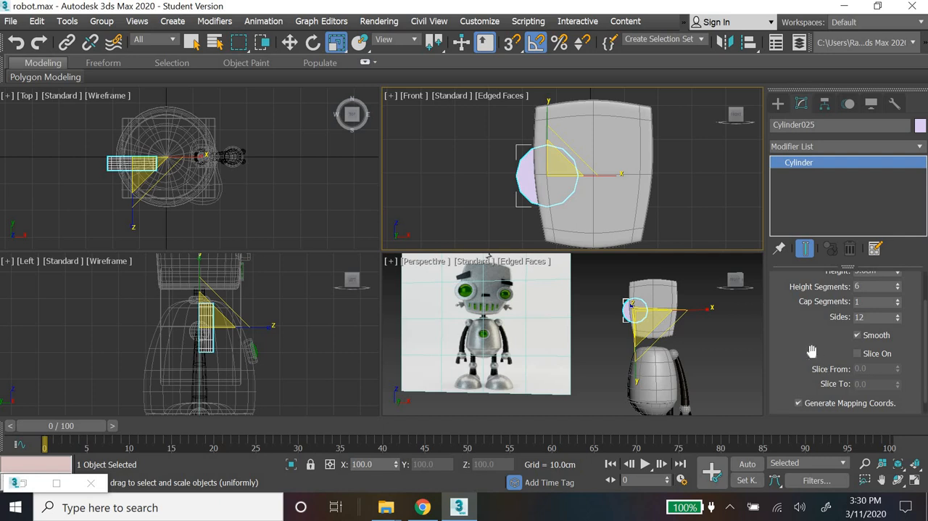
{"action": "left_click_drag", "start_coordinate": [808, 310], "coordinate": [808, 301]}
{"action": "scroll", "coordinate": [808, 367], "scroll_direction": "up", "scroll_amount": 4}
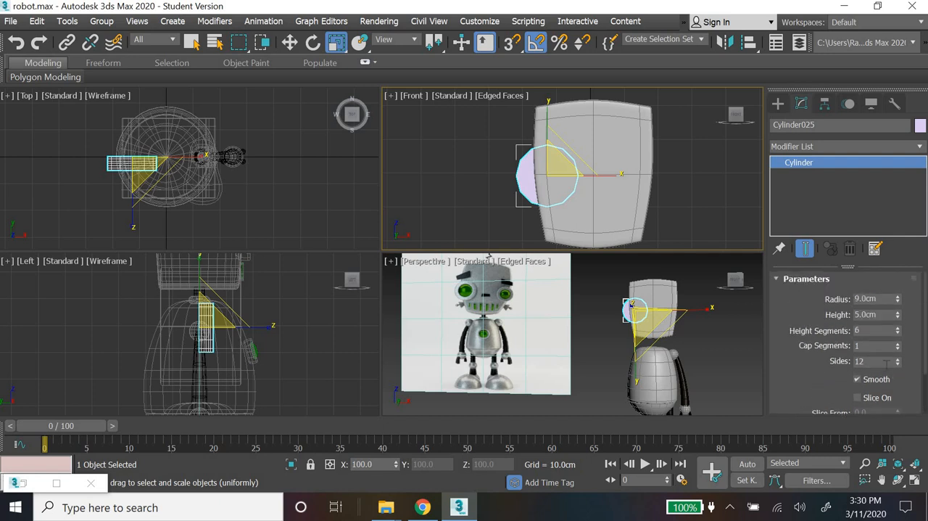
{"action": "right_click", "coordinate": [899, 333]}
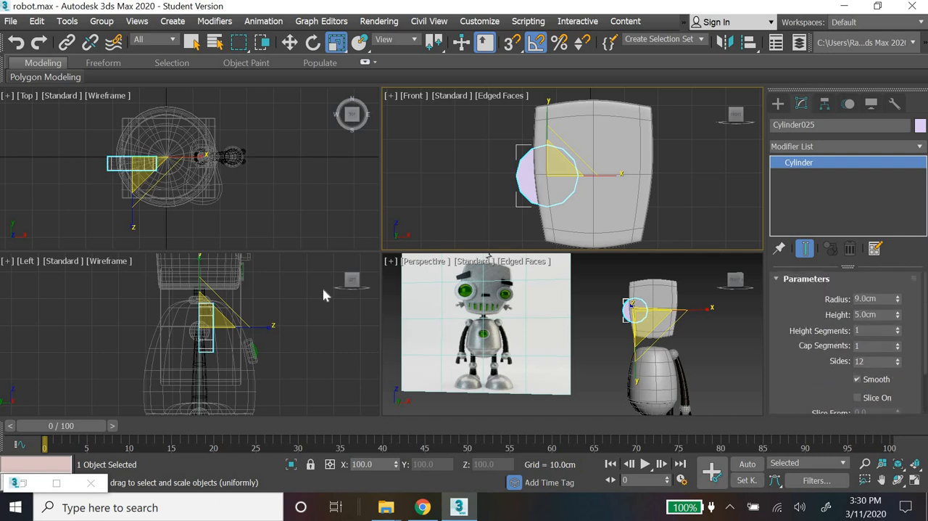
Step: Move the eye cylinder forward out of the head to about Y -17.9 cm
{"action": "left_click", "coordinate": [290, 42]}
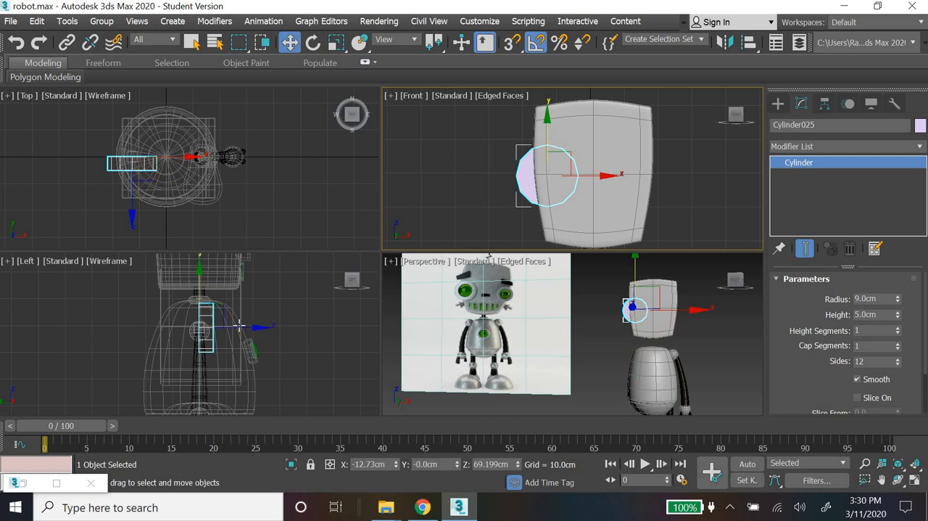
{"action": "left_click_drag", "start_coordinate": [239, 328], "coordinate": [305, 305]}
{"action": "middle_click_drag", "start_coordinate": [305, 305], "coordinate": [309, 327]}
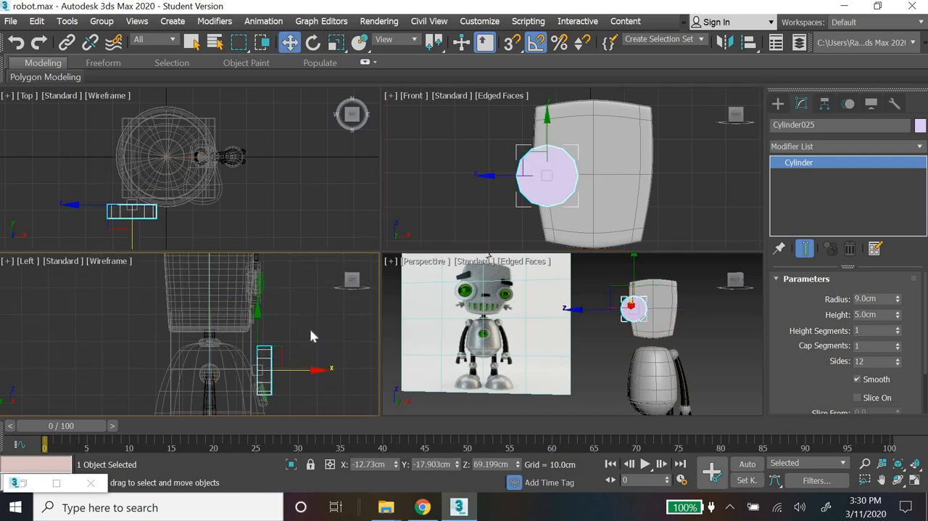
{"action": "scroll", "coordinate": [309, 328], "scroll_direction": "down", "scroll_amount": 5}
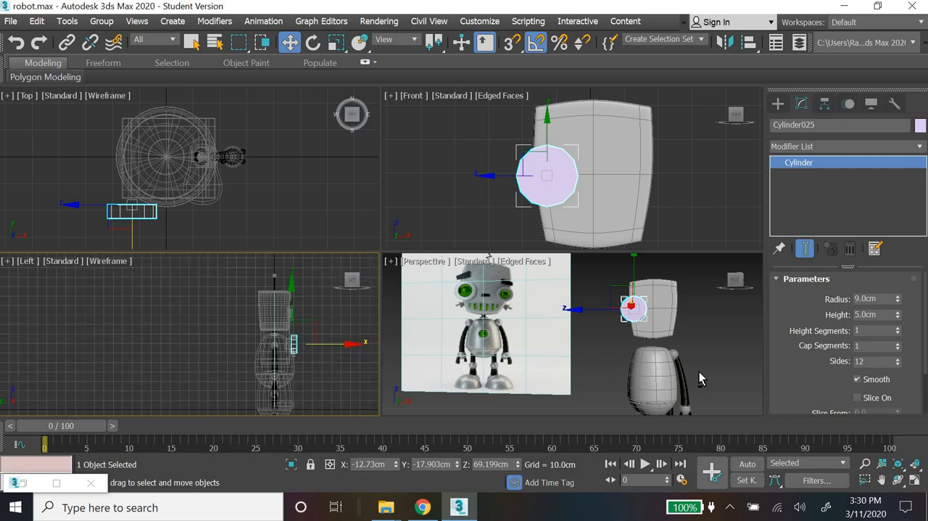
{"action": "middle_click_drag", "start_coordinate": [699, 371], "coordinate": [689, 395], "text": "alt"}
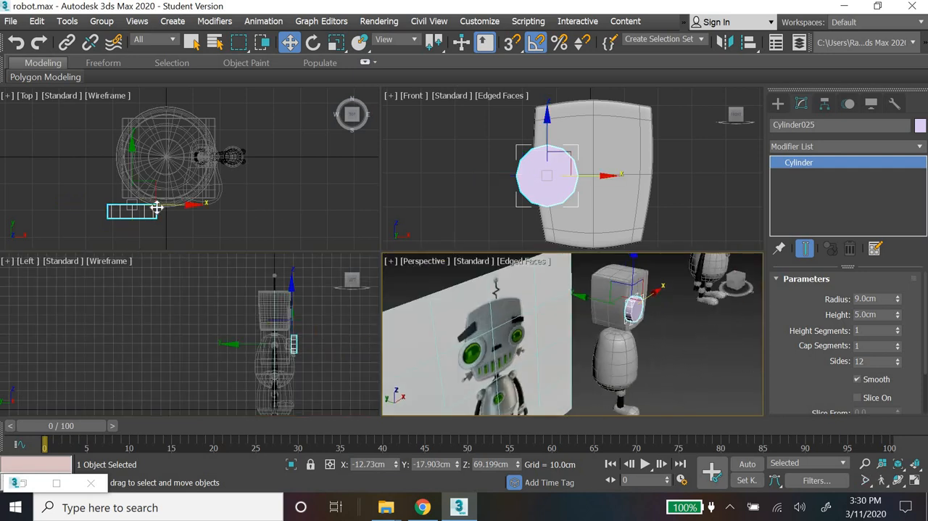
Step: Move the eye cylinder back toward the head to about Y -14.15 cm so its rear sinks into the face
{"action": "scroll", "coordinate": [156, 207], "scroll_direction": "up", "scroll_amount": 6}
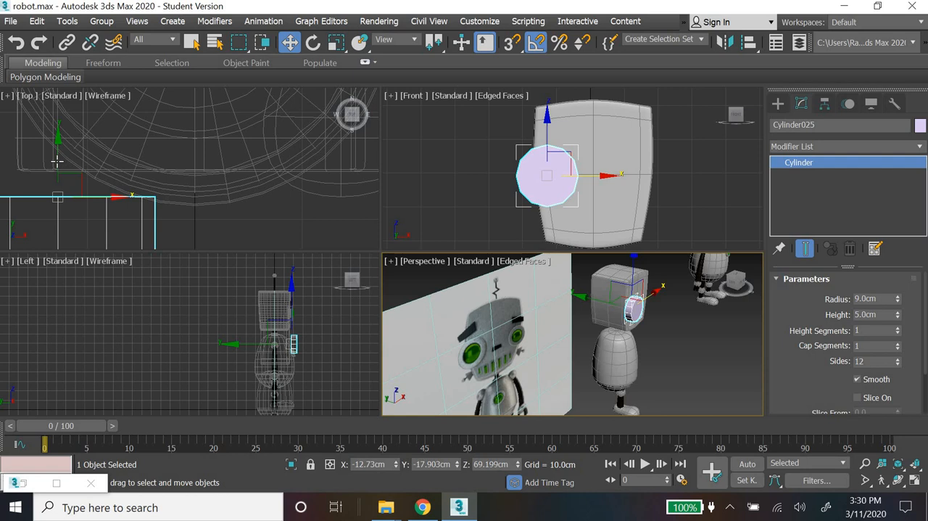
{"action": "left_click", "coordinate": [57, 161]}
{"action": "left_click_drag", "start_coordinate": [58, 147], "coordinate": [60, 131]}
{"action": "scroll", "coordinate": [557, 316], "scroll_direction": "up", "scroll_amount": 5}
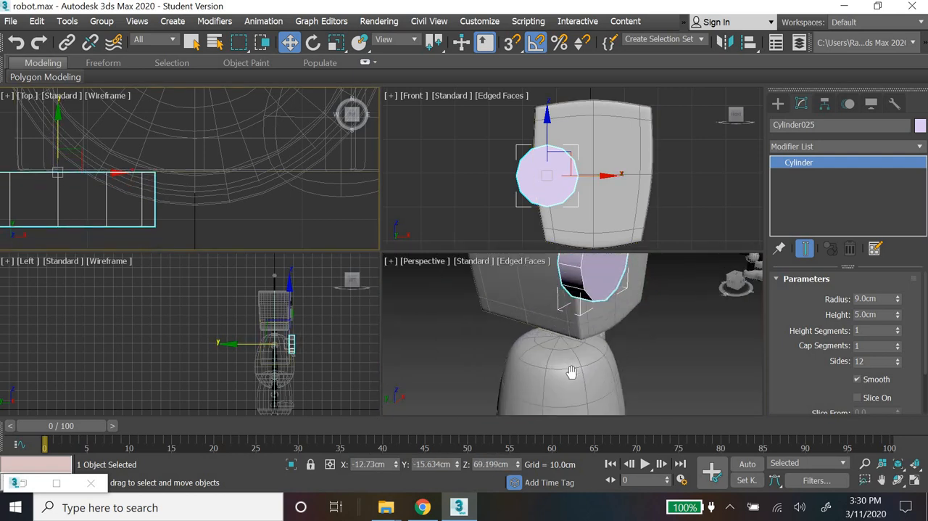
{"action": "middle_click_drag", "start_coordinate": [572, 372], "coordinate": [573, 387]}
{"action": "left_click_drag", "start_coordinate": [561, 327], "coordinate": [555, 324]}
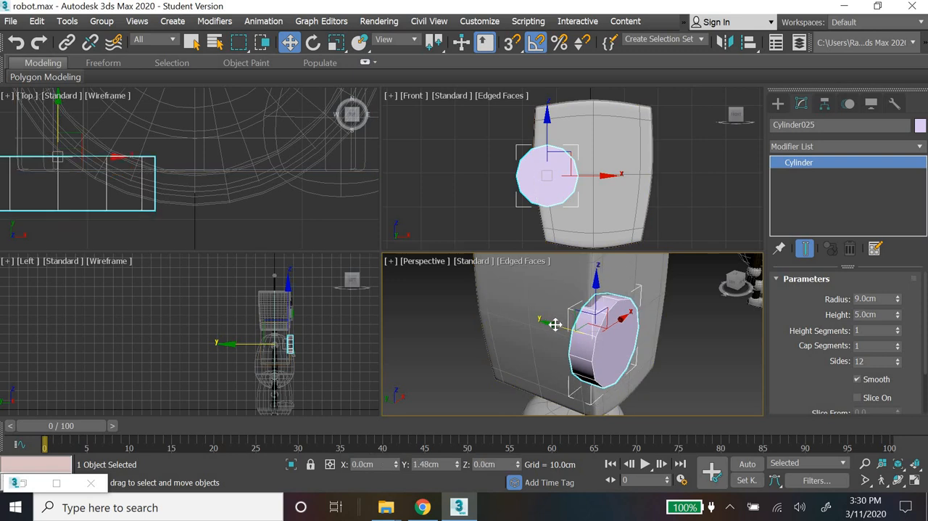
{"action": "middle_click_drag", "start_coordinate": [617, 359], "coordinate": [591, 349]}
Step: Add an Edit Poly modifier to the eye cylinder
{"action": "right_click", "coordinate": [591, 338]}
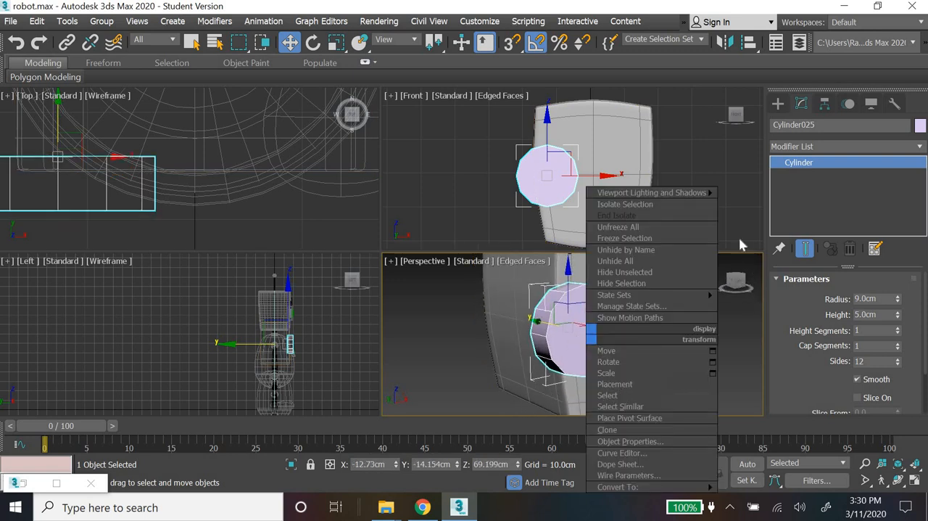
{"action": "left_click", "coordinate": [824, 146]}
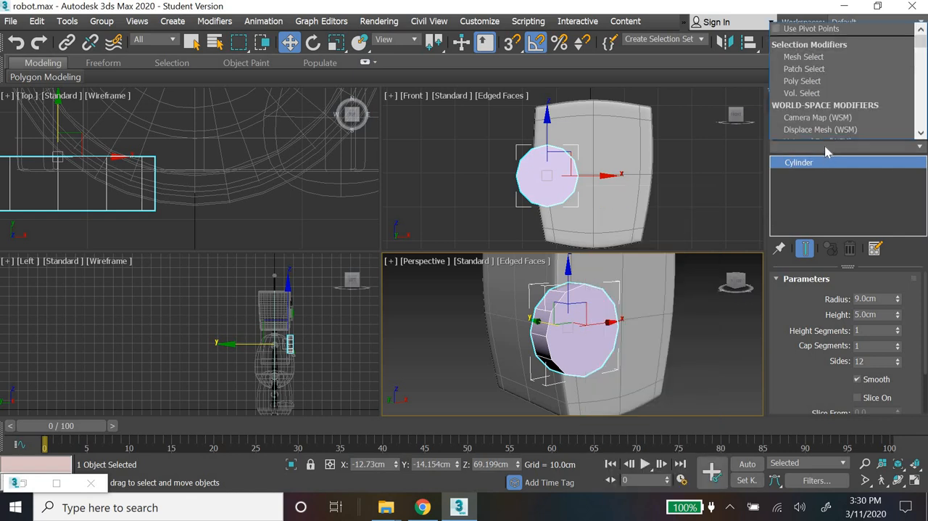
{"action": "type", "text": "ee"}
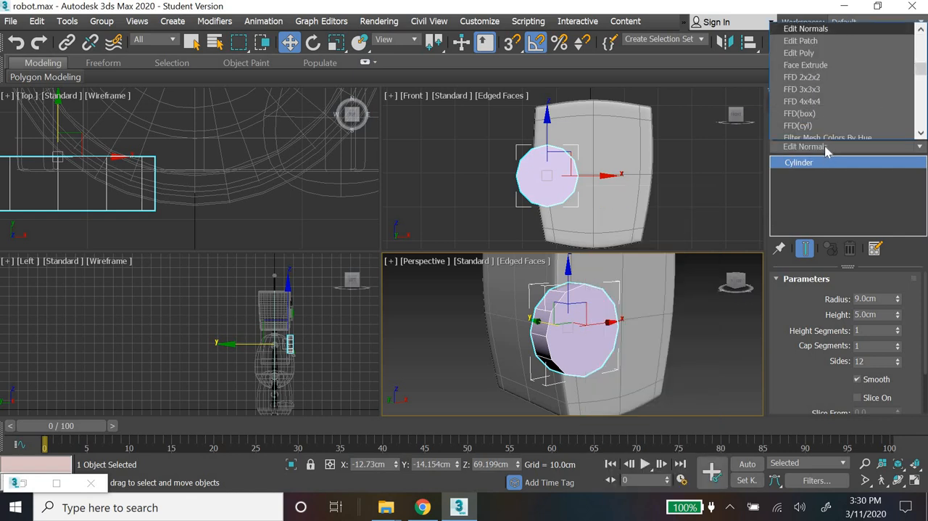
{"action": "key", "text": "e"}
{"action": "key", "text": "e"}
{"action": "key", "text": "Return"}
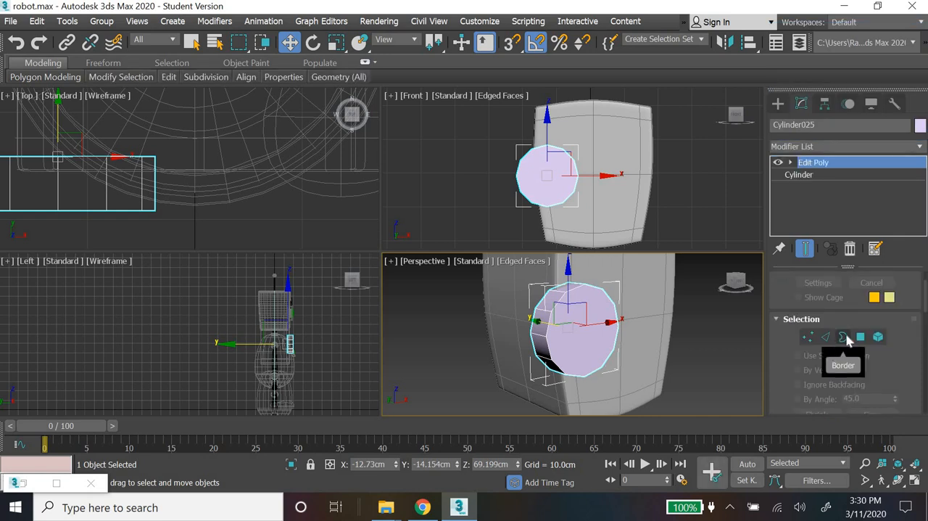
Step: Inset the eye cylinder's front cap polygon by 2 cm
{"action": "left_click", "coordinate": [861, 338]}
{"action": "left_click", "coordinate": [576, 335]}
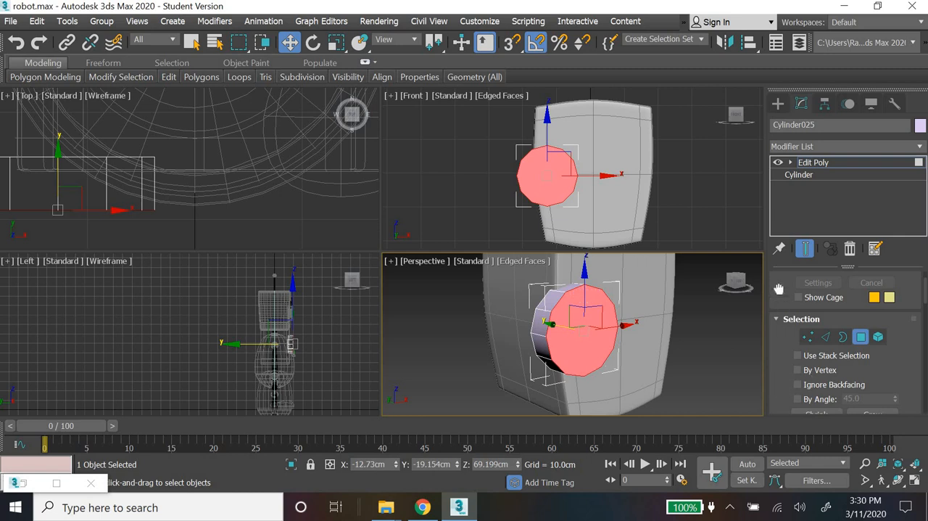
{"action": "scroll", "coordinate": [779, 276], "scroll_direction": "down", "scroll_amount": 3}
{"action": "scroll", "coordinate": [845, 326], "scroll_direction": "down", "scroll_amount": 3}
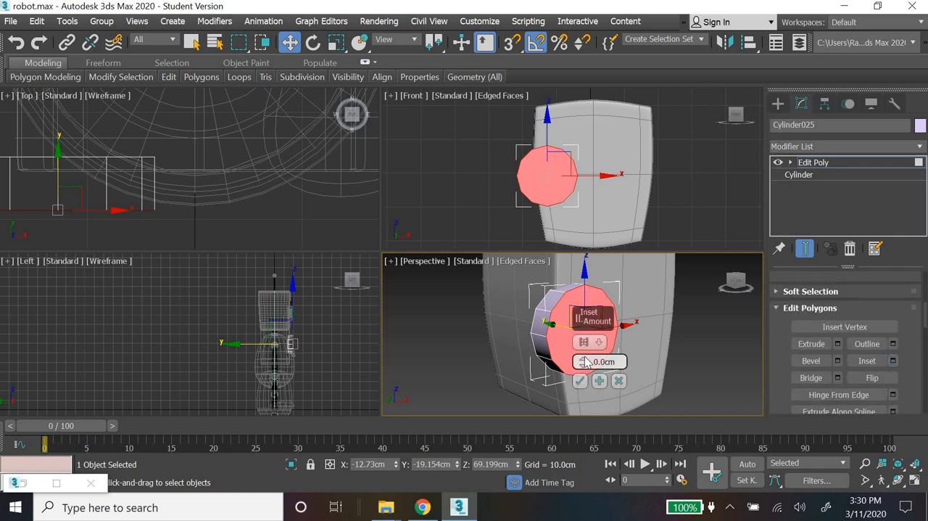
{"action": "left_click_drag", "start_coordinate": [584, 335], "coordinate": [597, 383]}
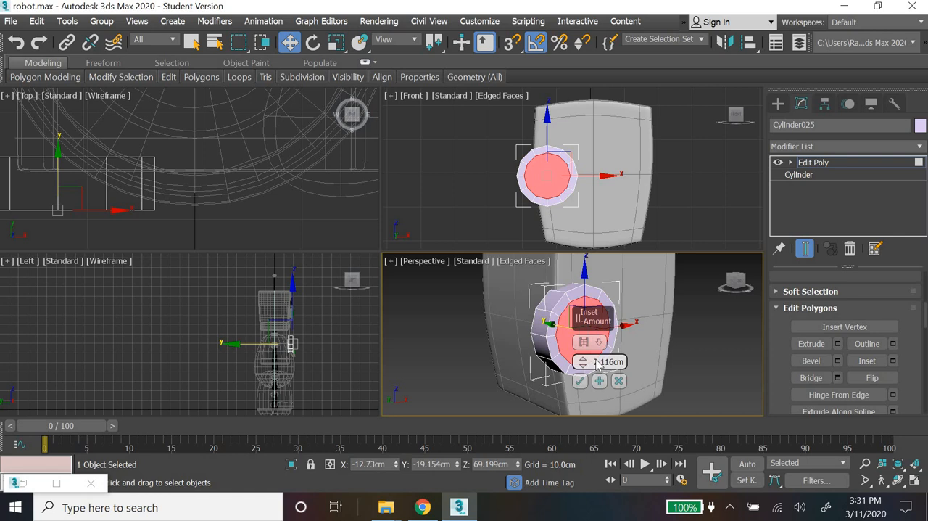
{"action": "left_click_drag", "start_coordinate": [648, 375], "coordinate": [648, 375]}
{"action": "type", "text": "2"}
{"action": "key", "text": "Return"}
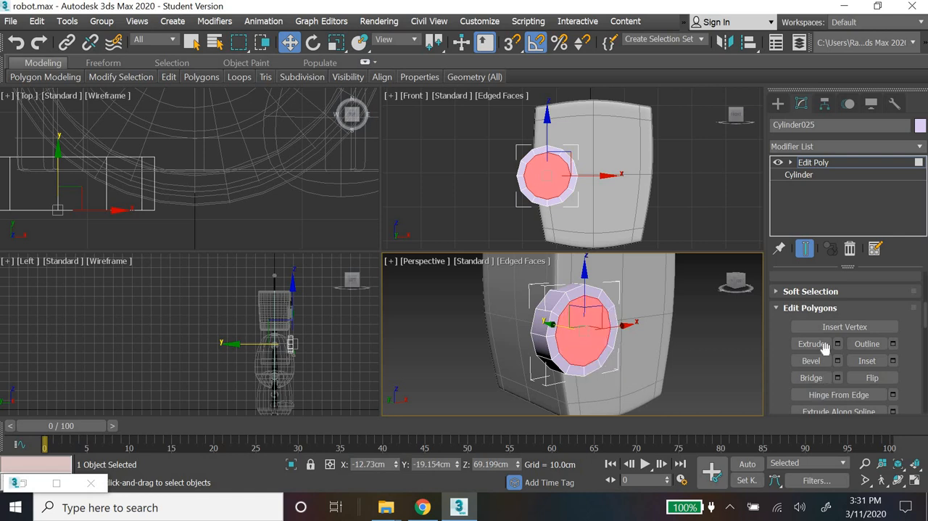
Step: Extrude the inset cap polygon inward with a height of -2 cm to recess the eye socket
{"action": "left_click", "coordinate": [838, 344]}
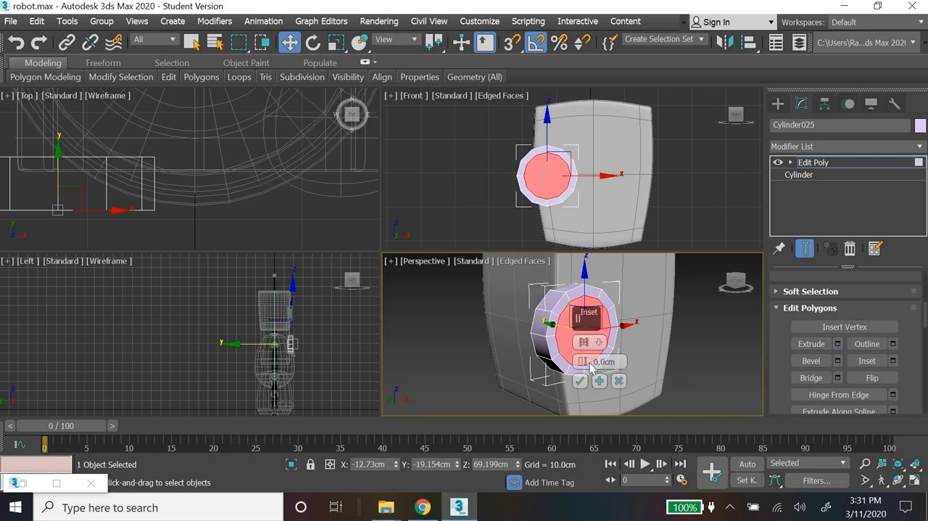
{"action": "left_click_drag", "start_coordinate": [583, 362], "coordinate": [583, 377]}
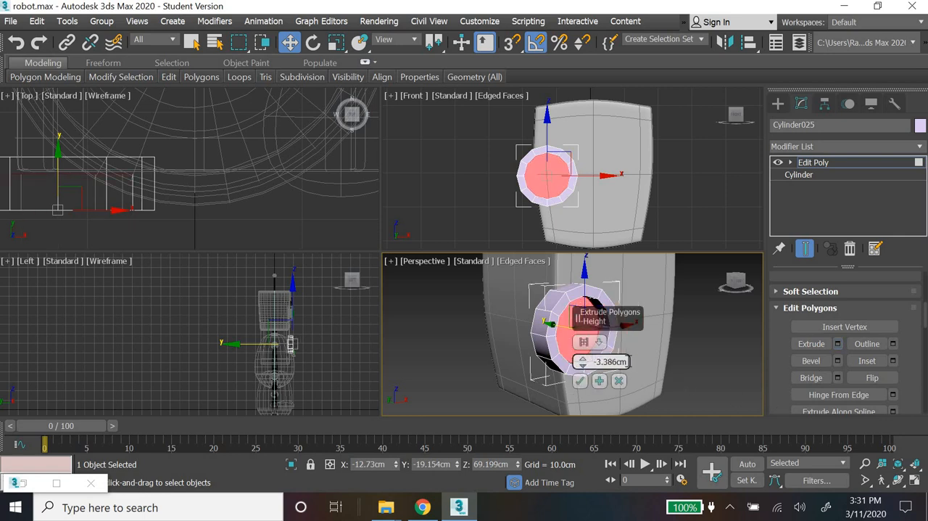
{"action": "double_click", "coordinate": [601, 362]}
{"action": "type", "text": "-2"}
{"action": "key", "text": "Return"}
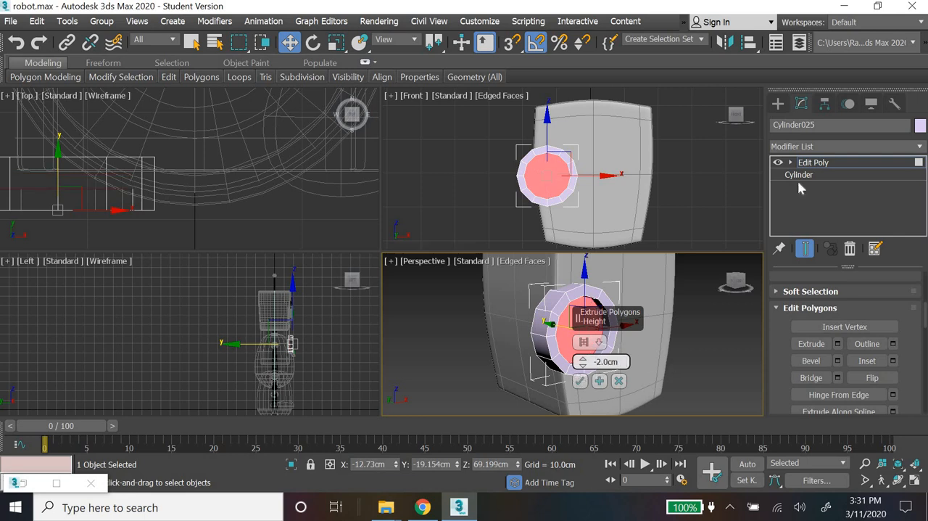
Step: Chamfer the eye socket's inner front rim edge loop by 0.2 cm
{"action": "scroll", "coordinate": [699, 345], "scroll_direction": "down", "scroll_amount": 6}
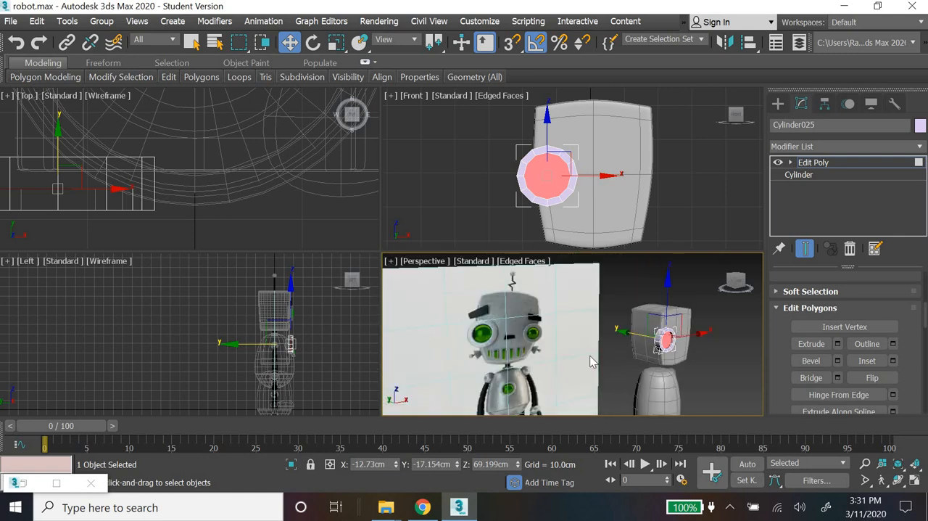
{"action": "scroll", "coordinate": [475, 332], "scroll_direction": "up", "scroll_amount": 5}
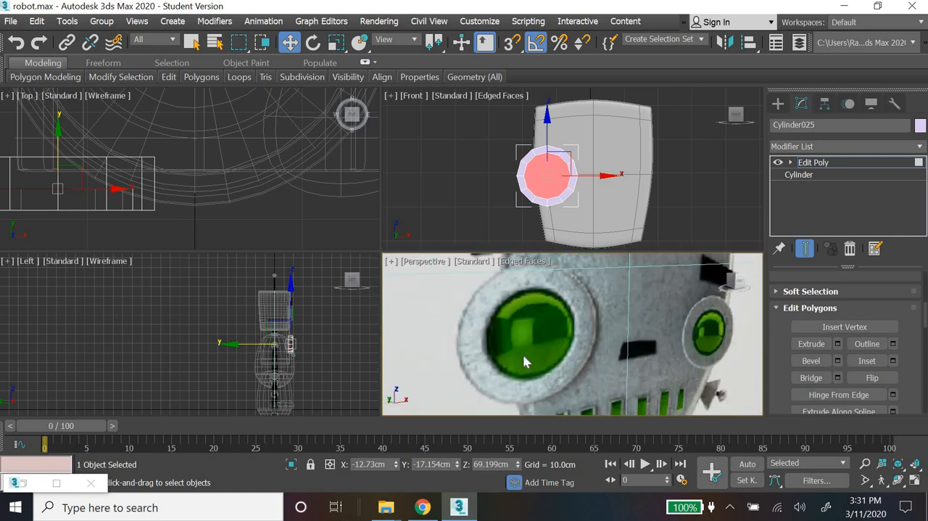
{"action": "scroll", "coordinate": [634, 395], "scroll_direction": "down", "scroll_amount": 6}
{"action": "scroll", "coordinate": [602, 395], "scroll_direction": "up", "scroll_amount": 4}
{"action": "middle_click_drag", "start_coordinate": [715, 333], "coordinate": [577, 355]}
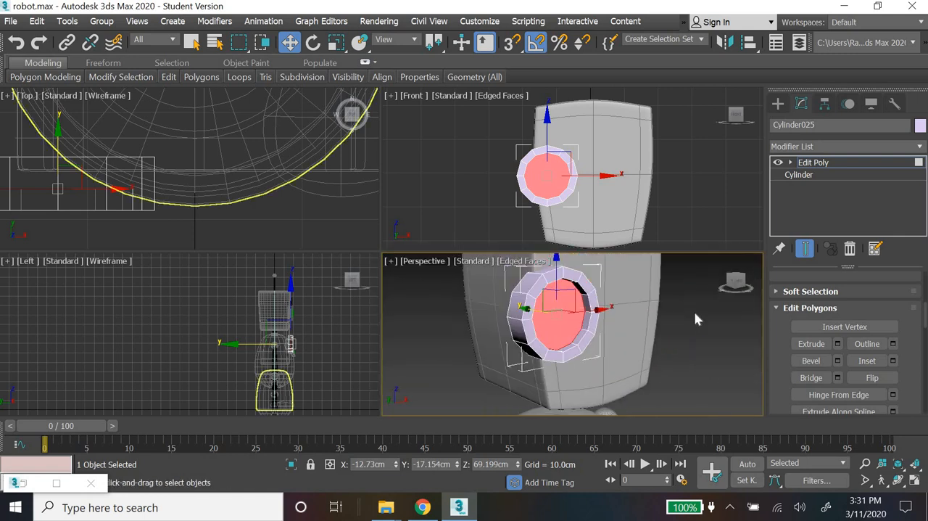
{"action": "left_click", "coordinate": [791, 162]}
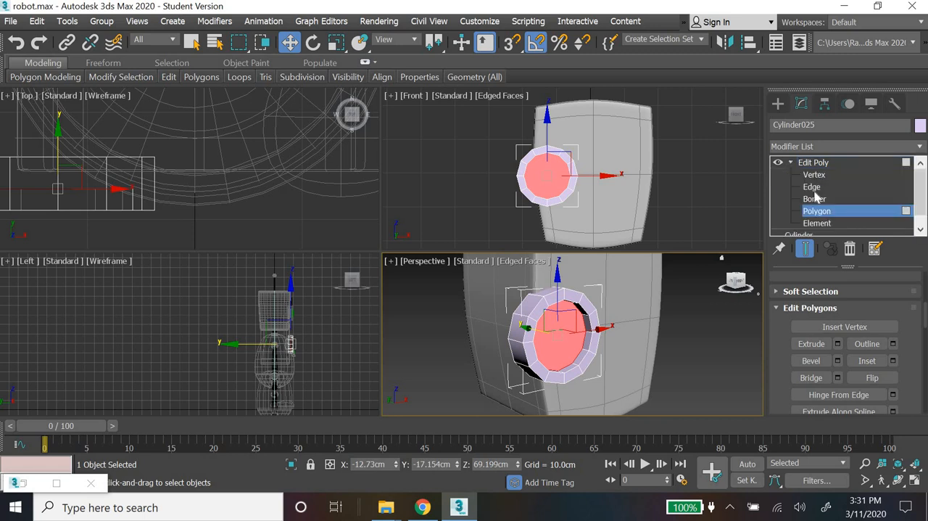
{"action": "left_click", "coordinate": [812, 187]}
{"action": "scroll", "coordinate": [599, 374], "scroll_direction": "up", "scroll_amount": 5}
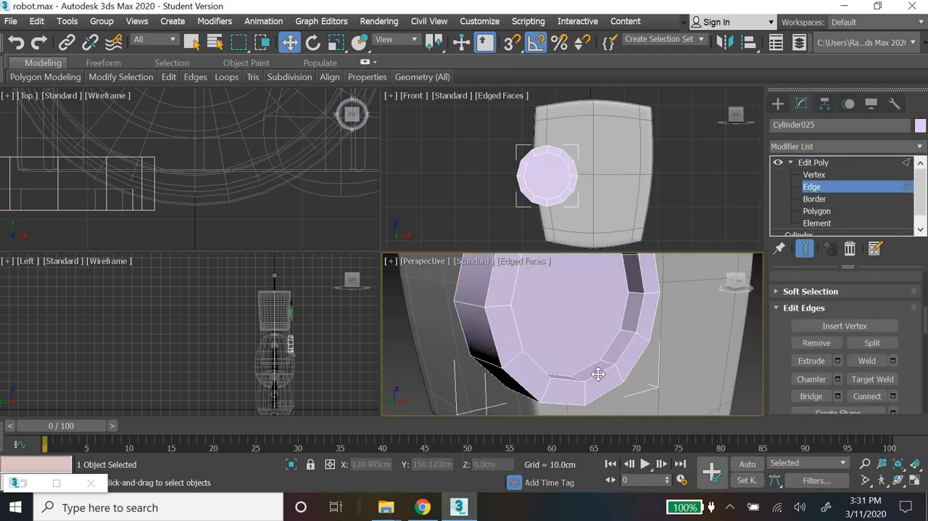
{"action": "double_click", "coordinate": [598, 373]}
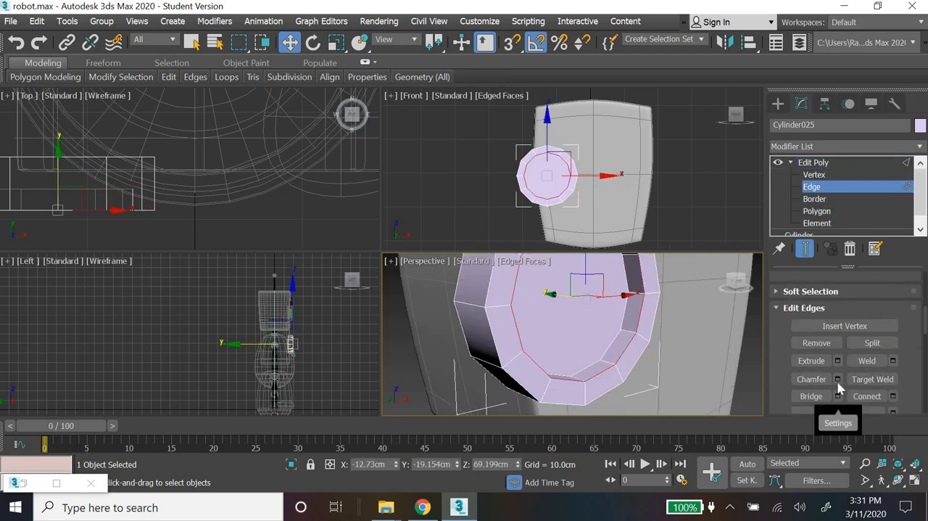
{"action": "left_click", "coordinate": [838, 380]}
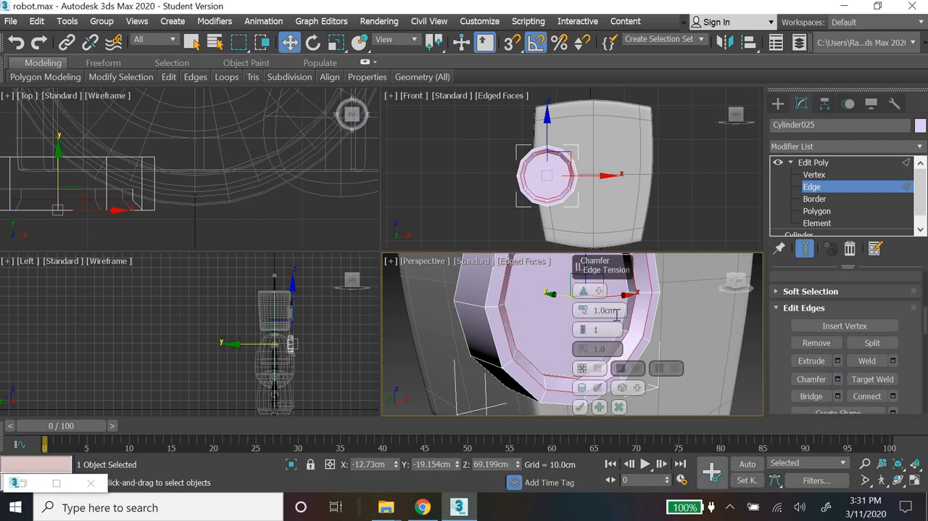
{"action": "left_click", "coordinate": [617, 312]}
{"action": "type", "text": "0.2"}
{"action": "key", "text": "Return"}
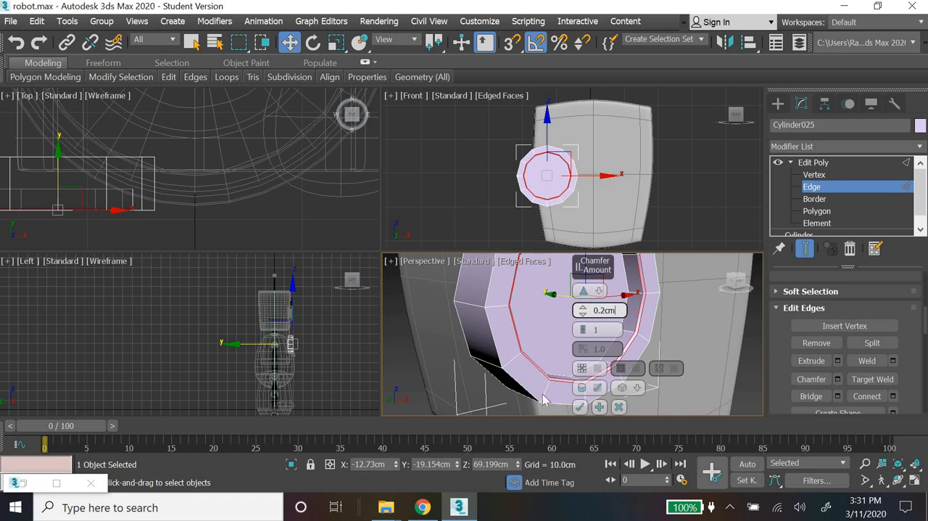
Step: Chamfer the eye cylinder's outer front rim edge loop by 0.2 cm
{"action": "left_click", "coordinate": [519, 380]}
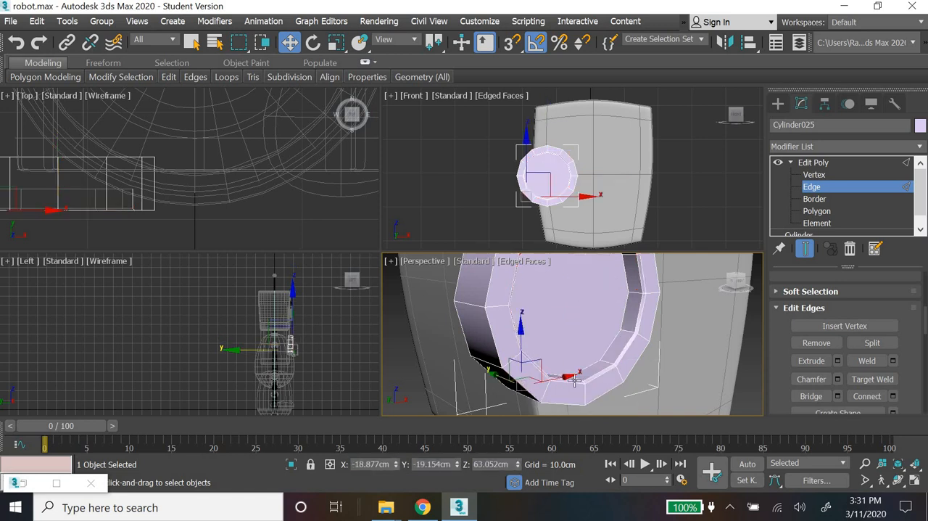
{"action": "left_click", "coordinate": [837, 378]}
{"action": "left_click", "coordinate": [580, 407]}
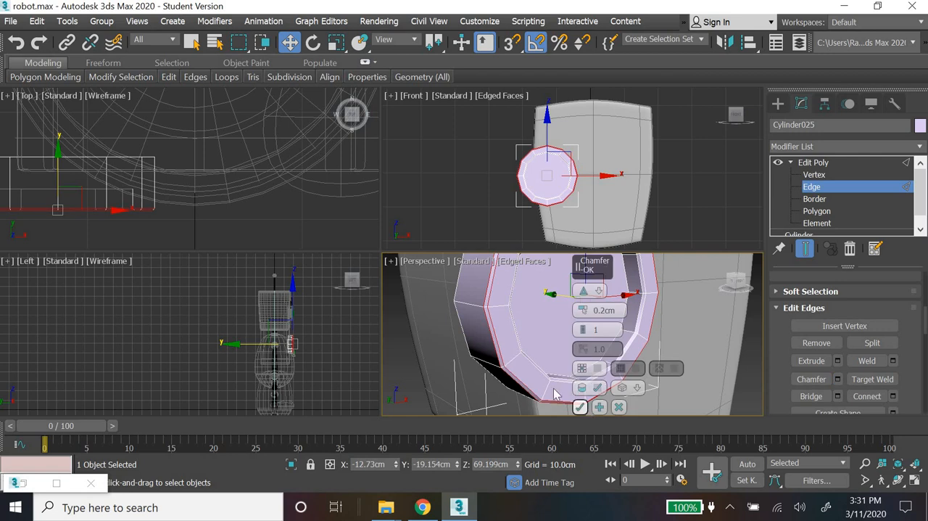
Step: Select only the edges around the eye cylinder's rear rim and chamfer them
{"action": "left_click", "coordinate": [466, 341]}
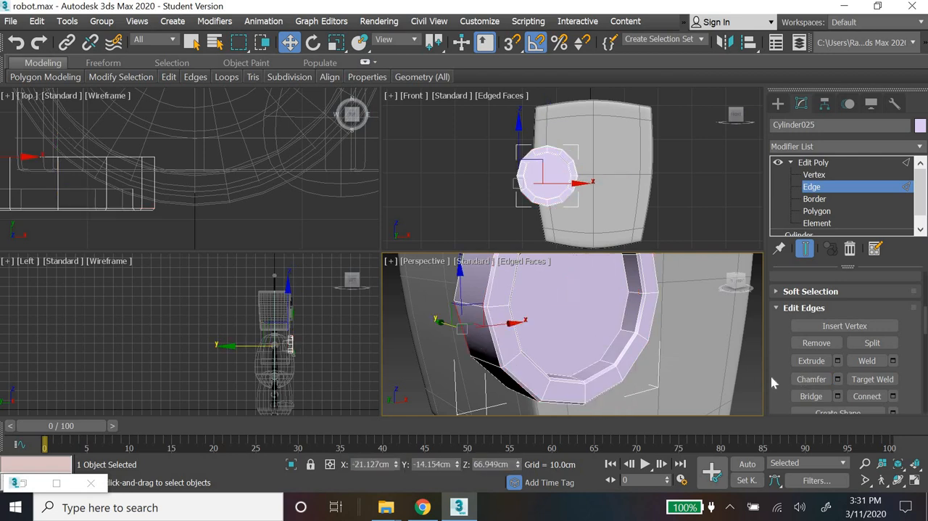
{"action": "left_click", "coordinate": [456, 288]}
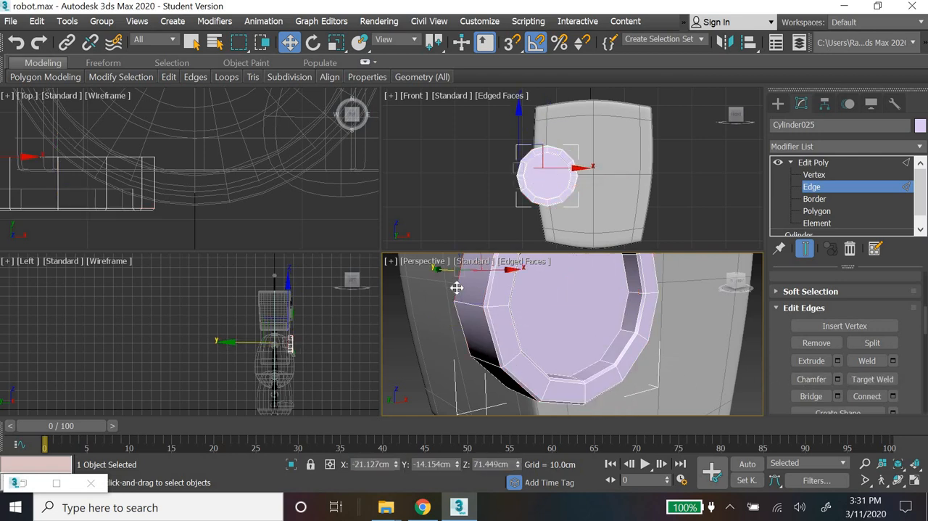
{"action": "middle_click_drag", "start_coordinate": [572, 376], "coordinate": [462, 325], "text": "alt"}
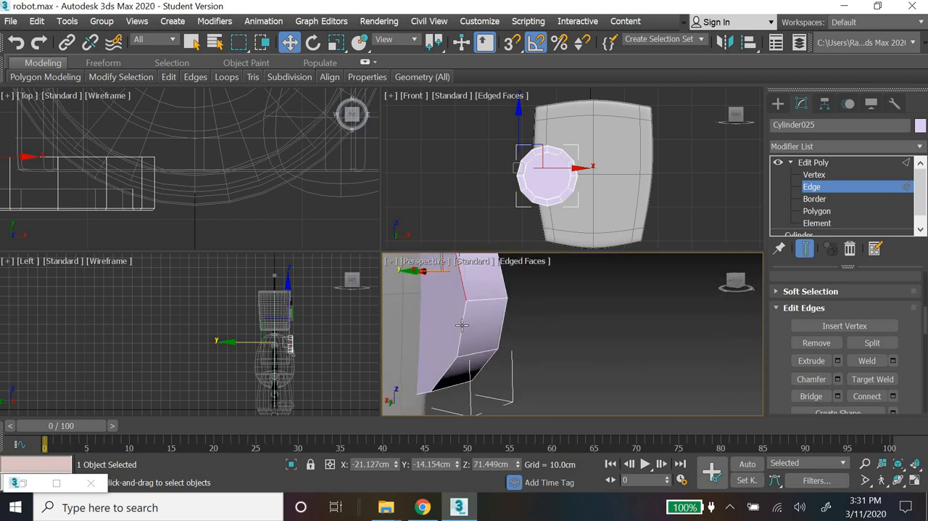
{"action": "left_click", "coordinate": [461, 325]}
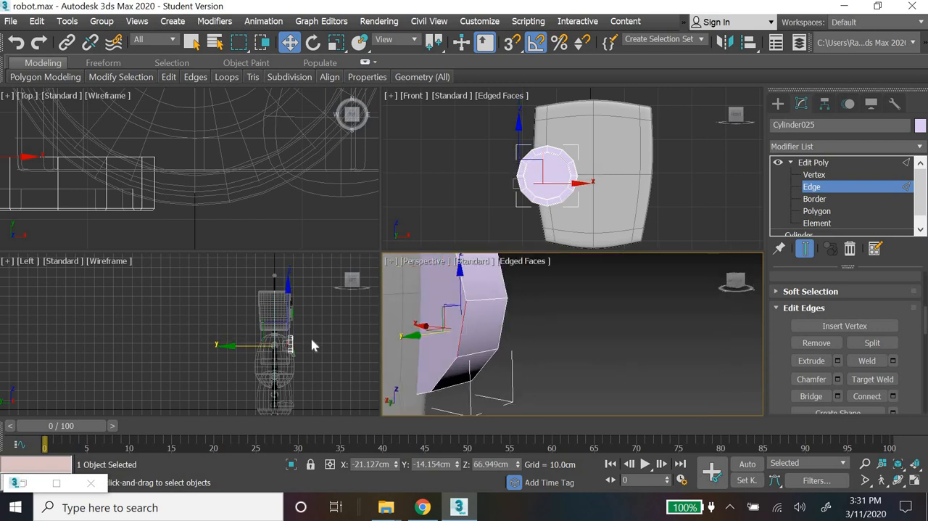
{"action": "scroll", "coordinate": [312, 345], "scroll_direction": "up", "scroll_amount": 5}
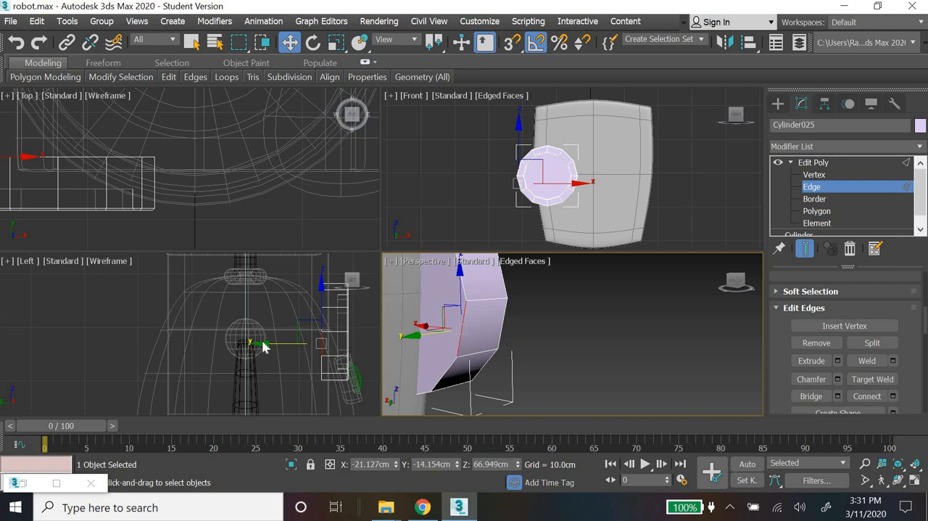
{"action": "left_click_drag", "start_coordinate": [327, 274], "coordinate": [301, 391]}
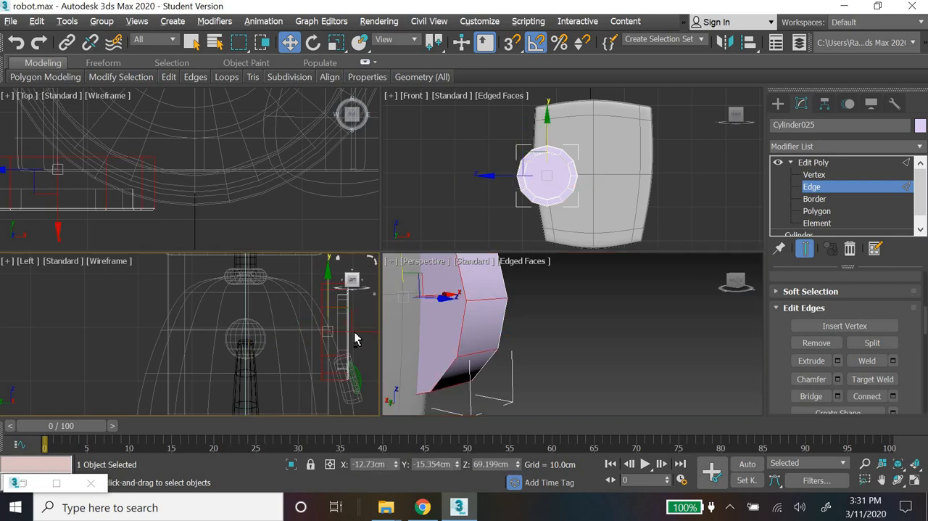
{"action": "left_click", "coordinate": [336, 404]}
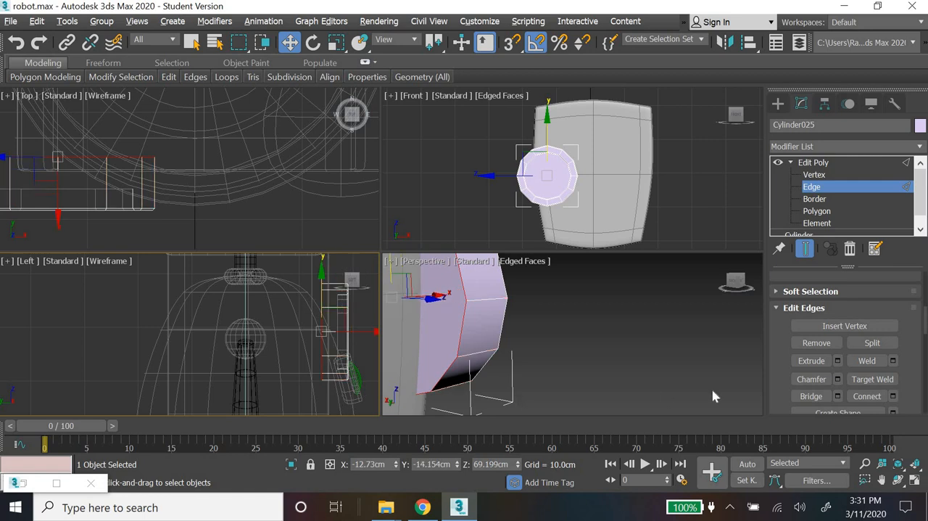
{"action": "left_click", "coordinate": [837, 379]}
{"action": "left_click", "coordinate": [198, 408]}
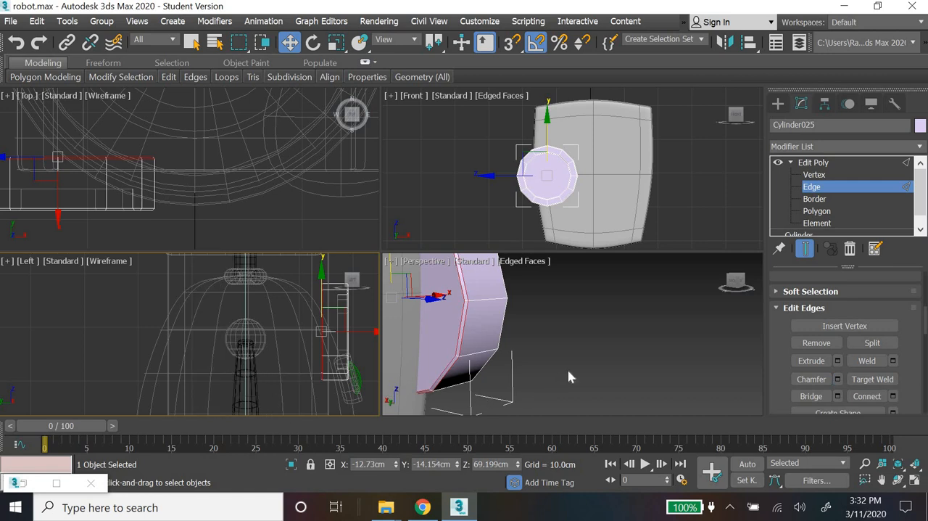
Step: Leave edge editing and add a MeshSmooth modifier to the eye cylinder
{"action": "scroll", "coordinate": [456, 379], "scroll_direction": "up", "scroll_amount": 3}
{"action": "middle_click_drag", "start_coordinate": [467, 348], "coordinate": [552, 368]}
{"action": "left_click", "coordinate": [856, 163]}
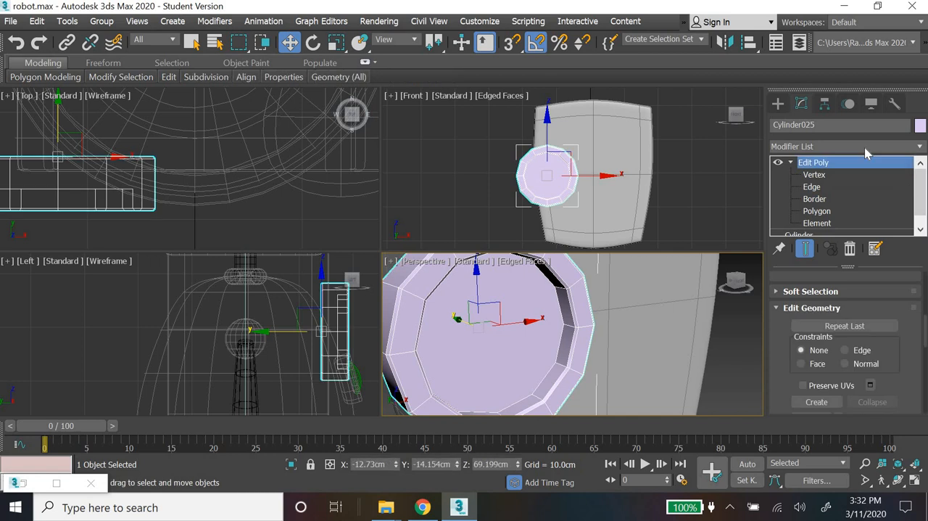
{"action": "left_click", "coordinate": [864, 147]}
{"action": "key", "text": "m"}
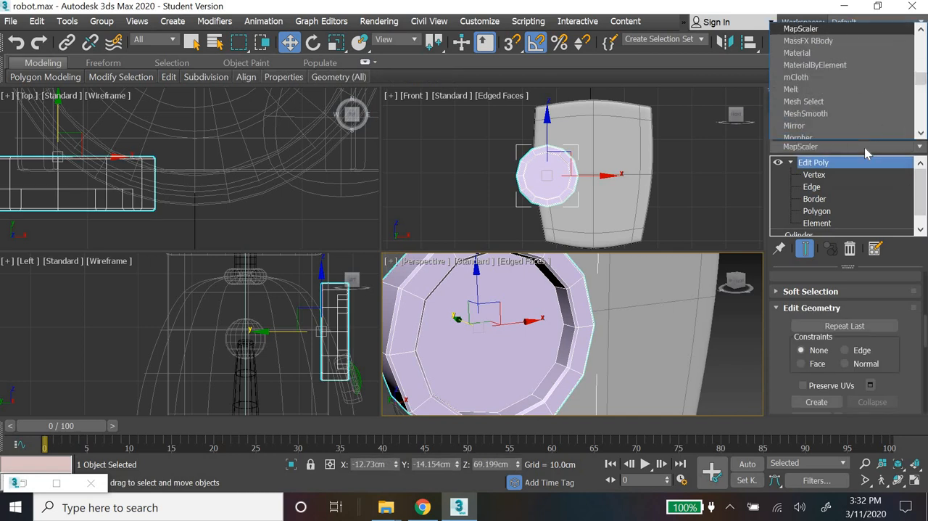
{"action": "key", "text": "Down"}
{"action": "key", "text": "Down"}
{"action": "key", "text": "Down"}
{"action": "key", "text": "Down"}
{"action": "key", "text": "Down"}
{"action": "key", "text": "Down"}
{"action": "key", "text": "Down"}
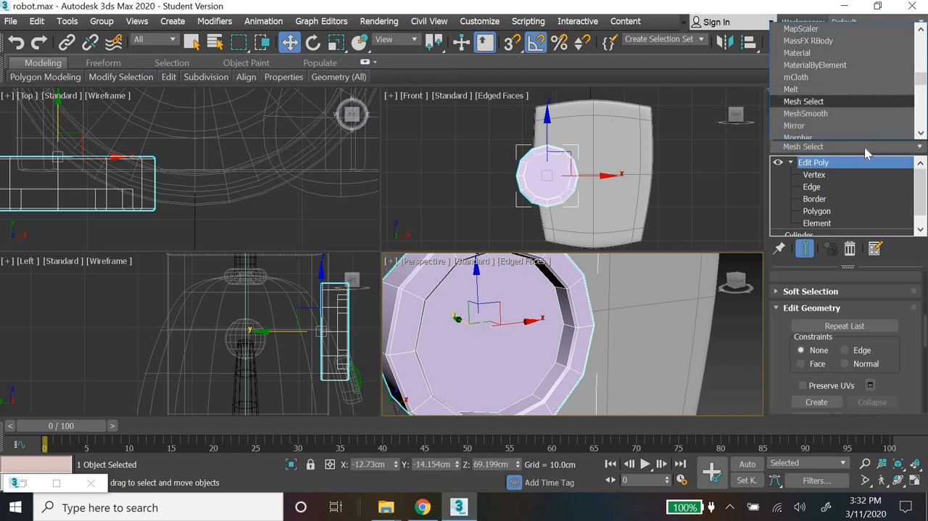
{"action": "key", "text": "Return"}
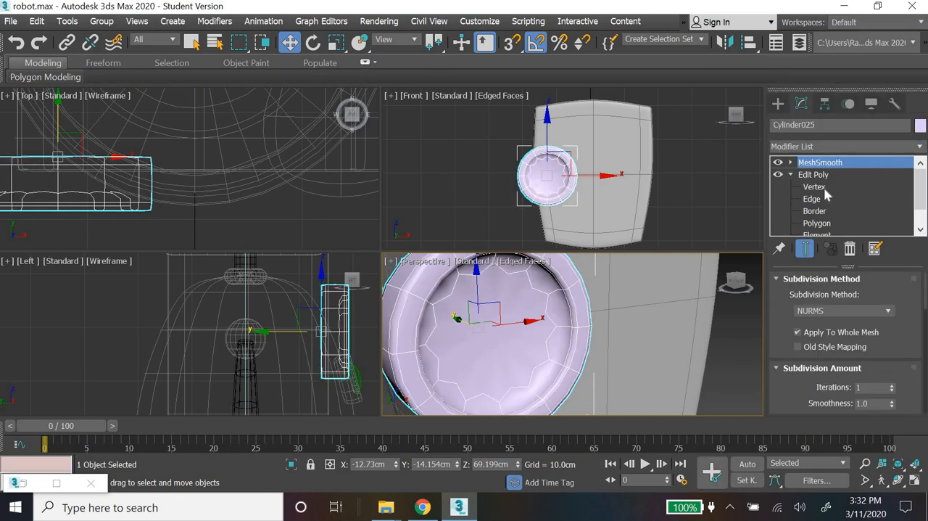
Step: With MeshSmooth temporarily disabled, chamfer the edge loop around the floor of the eye socket's recess
{"action": "left_click", "coordinate": [778, 162]}
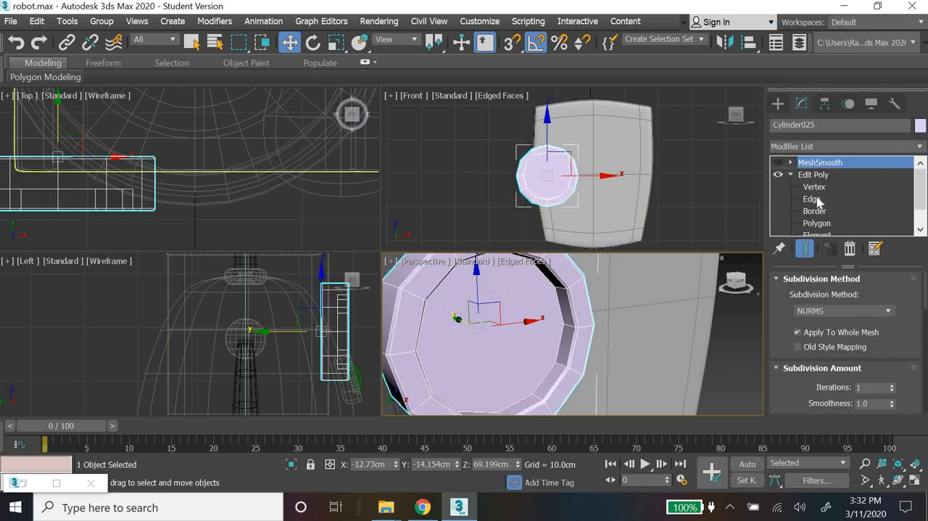
{"action": "key", "text": "2"}
{"action": "left_click", "coordinate": [560, 306]}
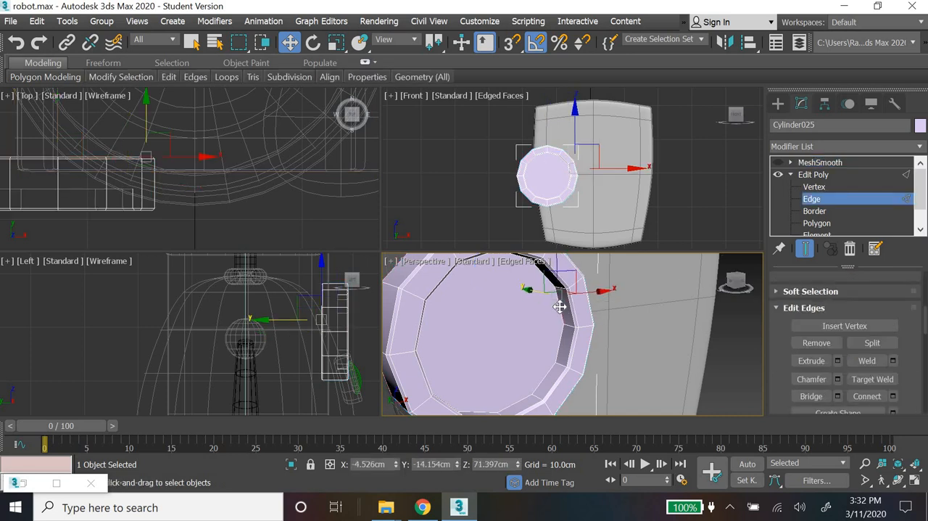
{"action": "scroll", "coordinate": [358, 336], "scroll_direction": "up", "scroll_amount": 3}
{"action": "middle_click_drag", "start_coordinate": [357, 336], "coordinate": [245, 331]}
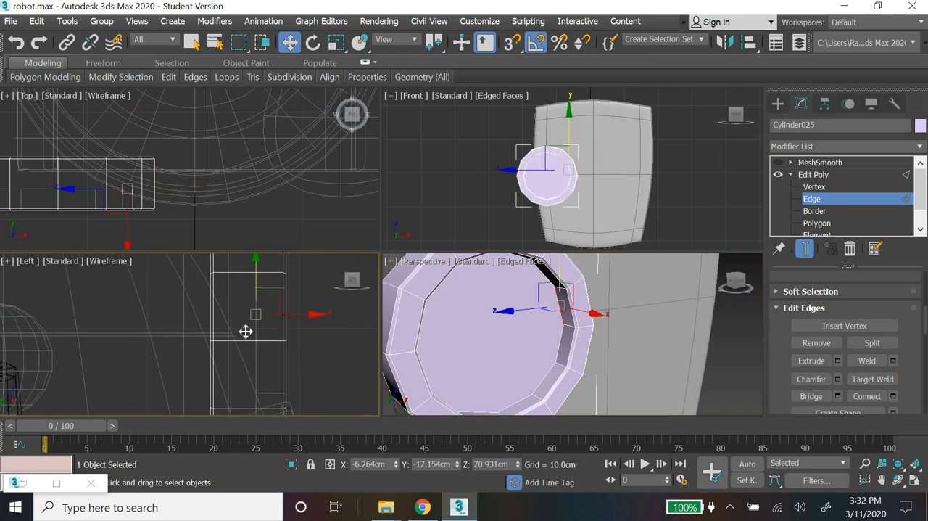
{"action": "scroll", "coordinate": [245, 330], "scroll_direction": "down", "scroll_amount": 2}
{"action": "left_click_drag", "start_coordinate": [238, 415], "coordinate": [239, 417]}
{"action": "left_click_drag", "start_coordinate": [298, 269], "coordinate": [260, 437], "text": "alt"}
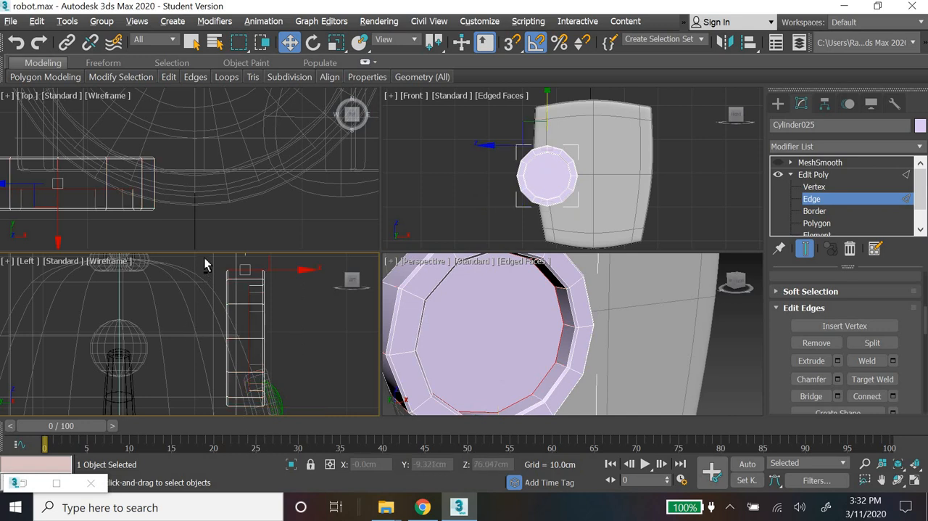
{"action": "left_click_drag", "start_coordinate": [204, 257], "coordinate": [242, 433], "text": "alt"}
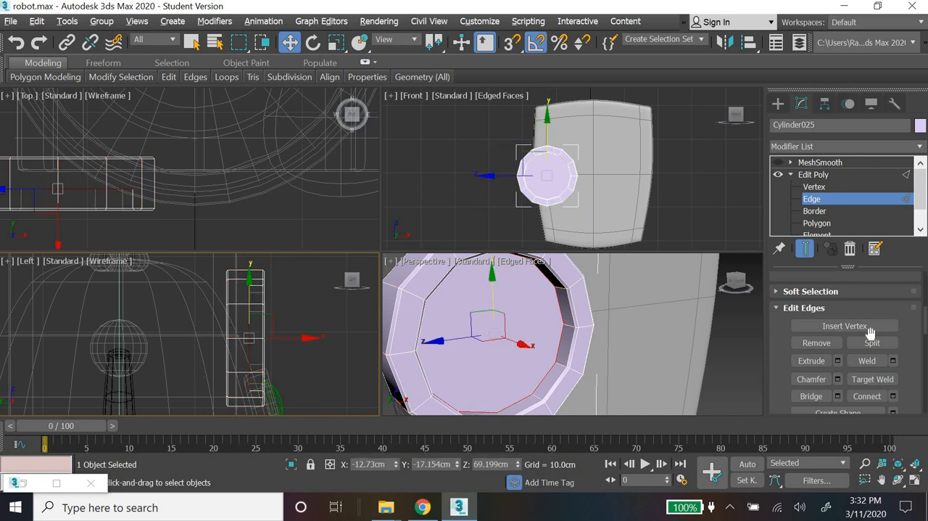
{"action": "left_click", "coordinate": [838, 378]}
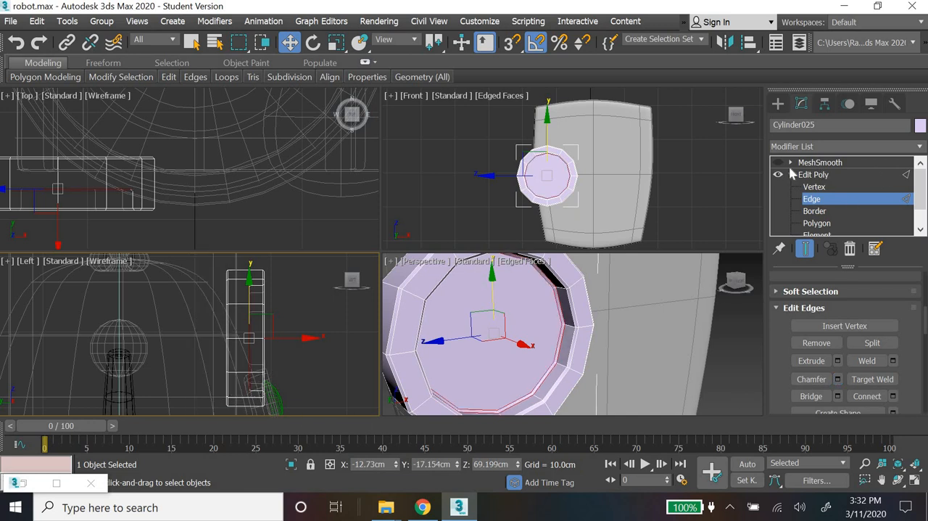
{"action": "left_click", "coordinate": [779, 163]}
Step: Inspect the smoothed eye socket unselected, and set its MeshSmooth iterations to 0
{"action": "left_click", "coordinate": [779, 103]}
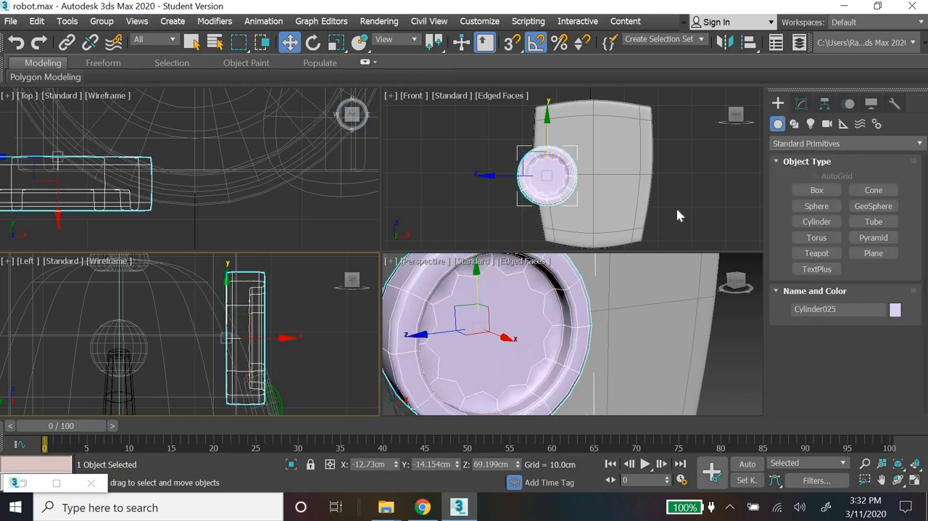
{"action": "left_click", "coordinate": [711, 220]}
{"action": "scroll", "coordinate": [522, 371], "scroll_direction": "down", "scroll_amount": 4}
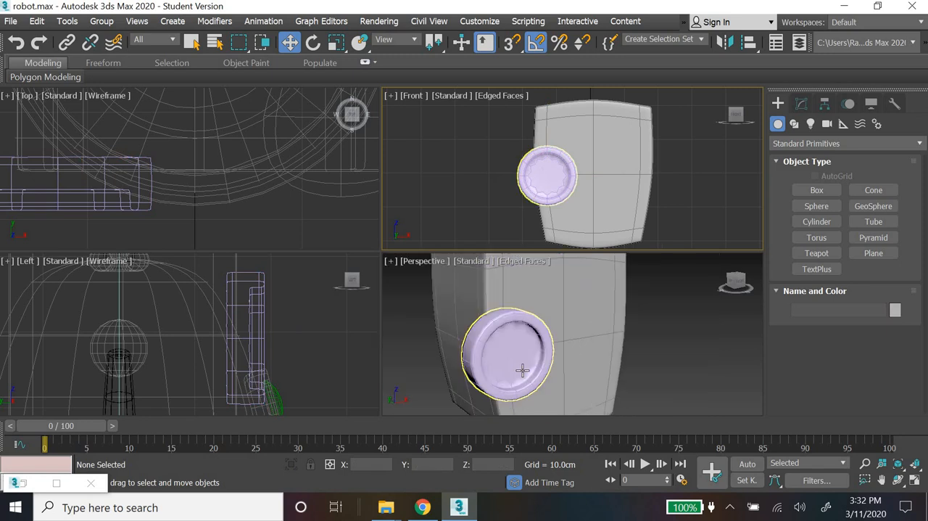
{"action": "scroll", "coordinate": [548, 354], "scroll_direction": "up", "scroll_amount": 4}
{"action": "left_click", "coordinate": [524, 362]}
{"action": "left_click", "coordinate": [801, 103]}
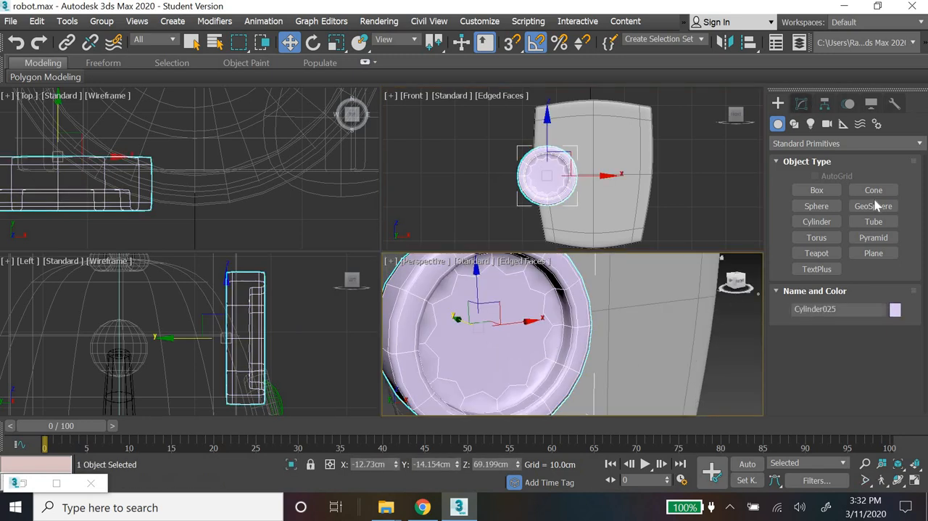
{"action": "left_click", "coordinate": [892, 390]}
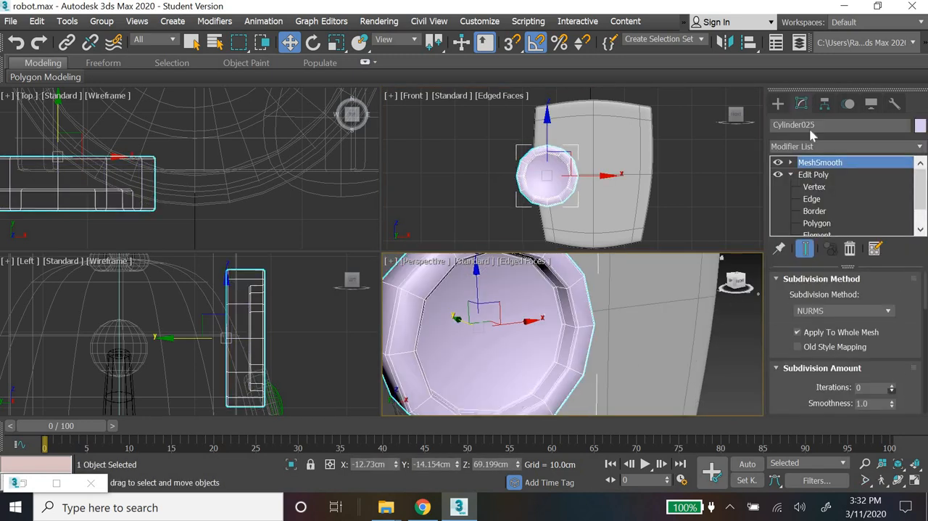
Step: Check the unsmoothed eye socket unselected, and set its MeshSmooth iterations to 2
{"action": "left_click", "coordinate": [780, 104]}
{"action": "left_click", "coordinate": [745, 318]}
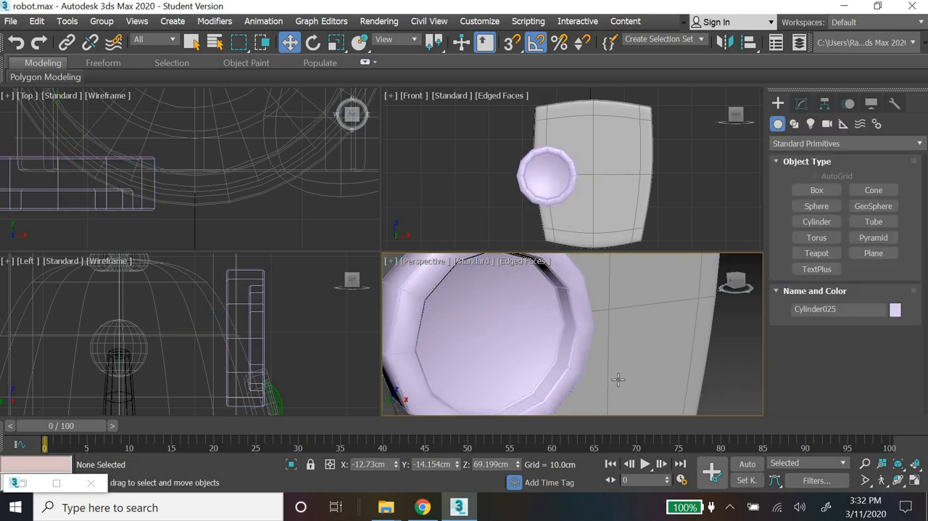
{"action": "left_click", "coordinate": [564, 374]}
{"action": "left_click", "coordinate": [801, 104]}
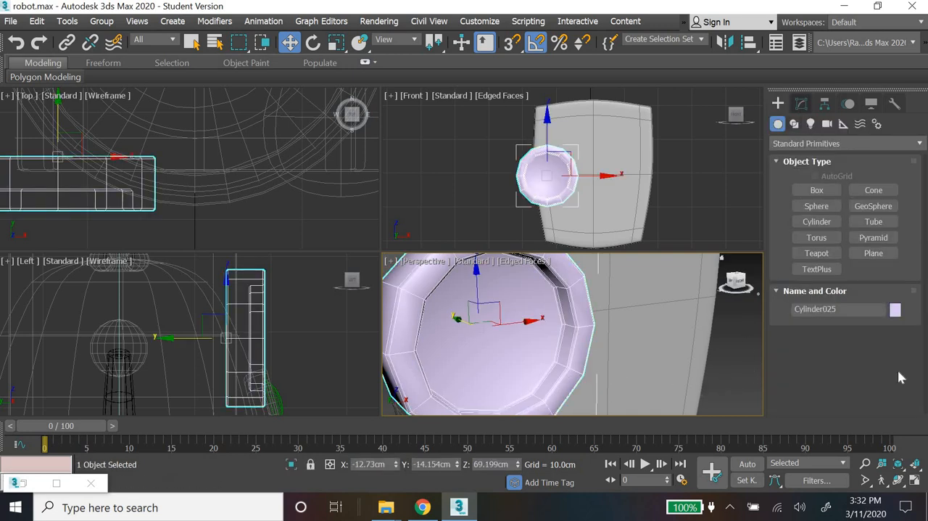
{"action": "left_click_drag", "start_coordinate": [868, 387], "coordinate": [825, 387]}
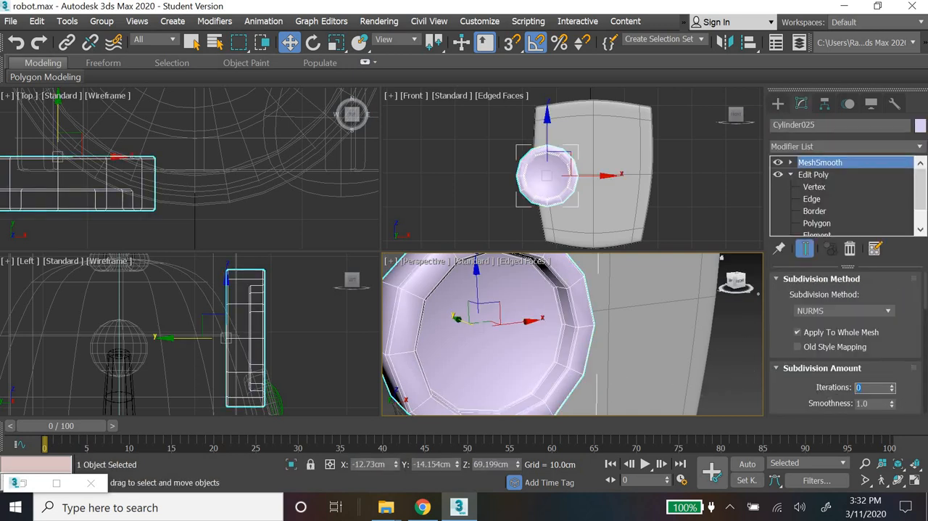
{"action": "key", "text": "Return"}
Step: Deselect the smoothed eye socket and examine it from the front and side, both close up and in relation to the whole head
{"action": "left_click", "coordinate": [778, 104]}
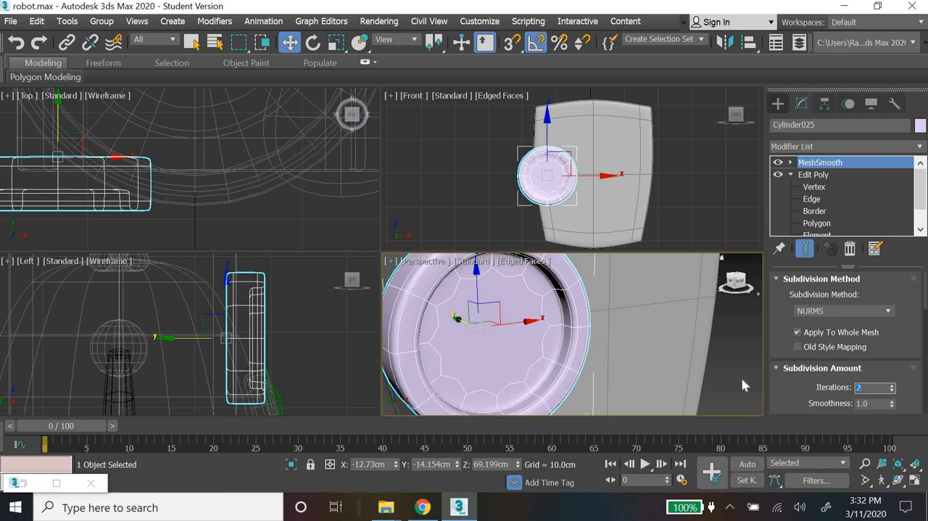
{"action": "left_click", "coordinate": [558, 372]}
{"action": "scroll", "coordinate": [558, 372], "scroll_direction": "down", "scroll_amount": 3}
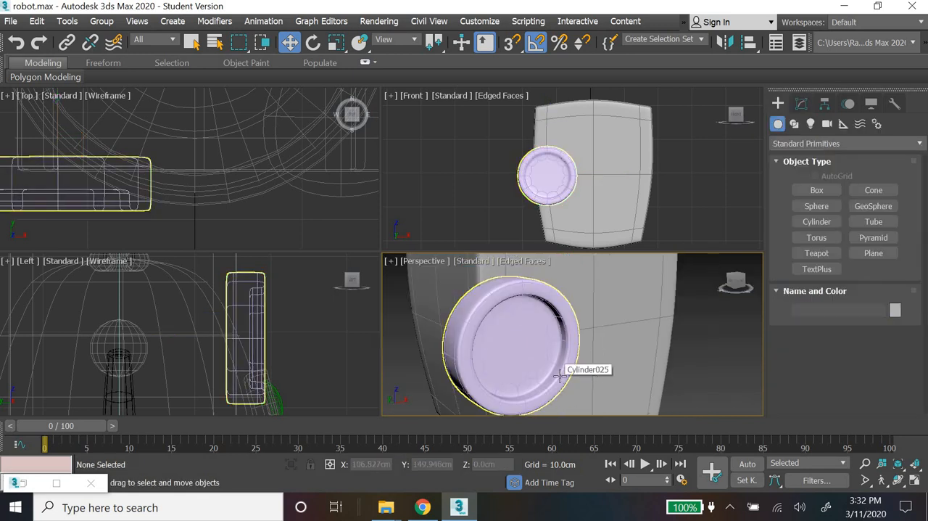
{"action": "middle_click_drag", "start_coordinate": [596, 371], "coordinate": [637, 369], "text": "alt"}
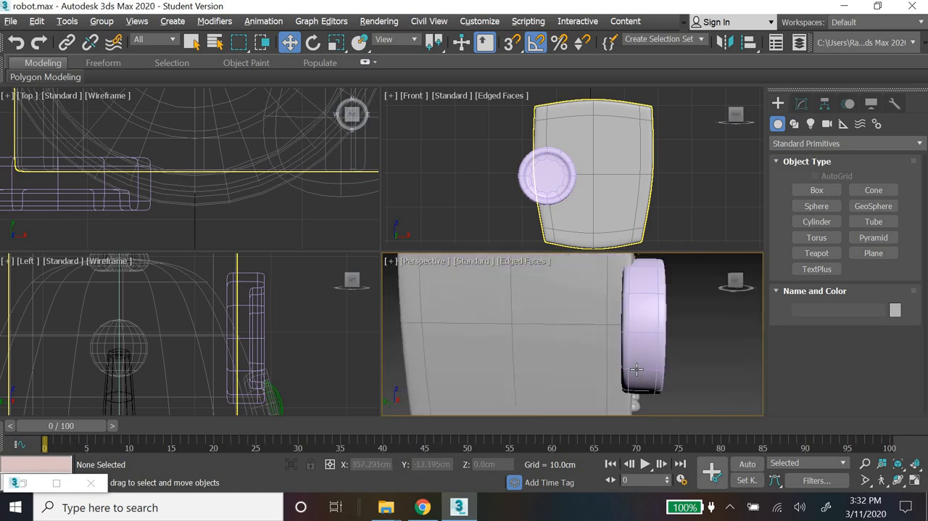
{"action": "middle_click_drag", "start_coordinate": [578, 368], "coordinate": [668, 386], "text": "alt"}
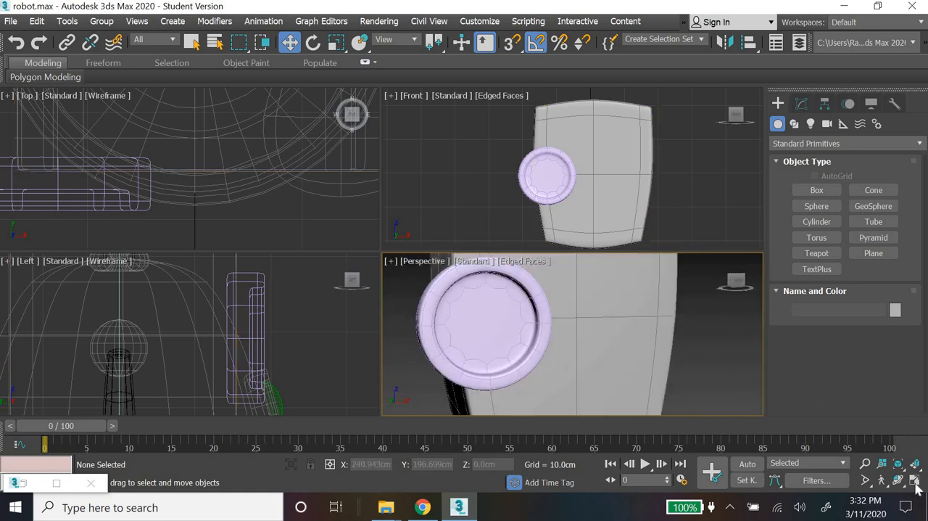
{"action": "key", "text": "alt+w"}
{"action": "scroll", "coordinate": [473, 331], "scroll_direction": "down", "scroll_amount": 5}
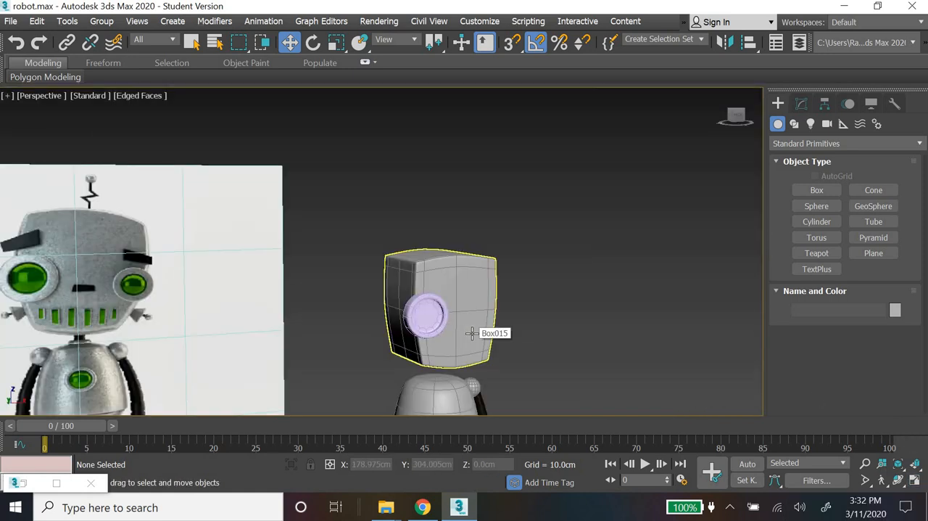
{"action": "scroll", "coordinate": [472, 331], "scroll_direction": "up", "scroll_amount": 2}
Step: Change the eye socket's object color to a grey from the custom colors and compare it with the reference robot
{"action": "left_click", "coordinate": [379, 309]}
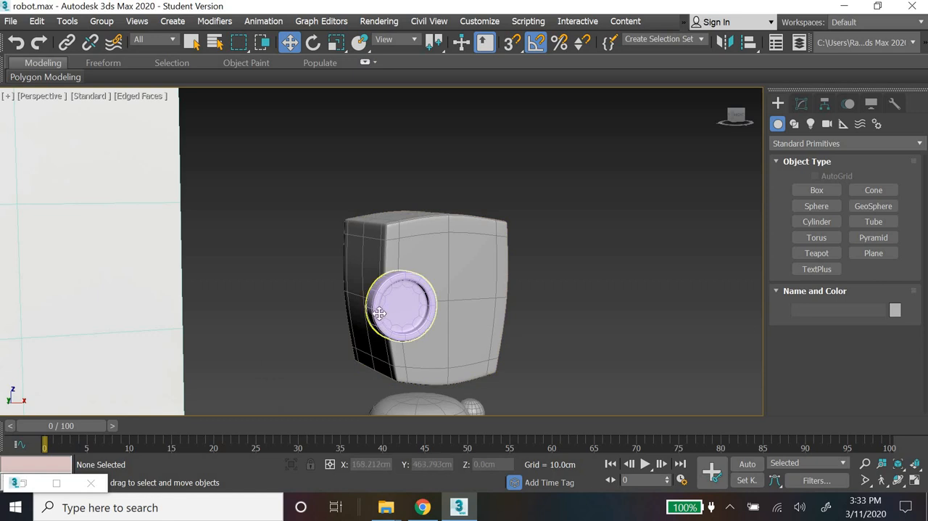
{"action": "left_click", "coordinate": [895, 309]}
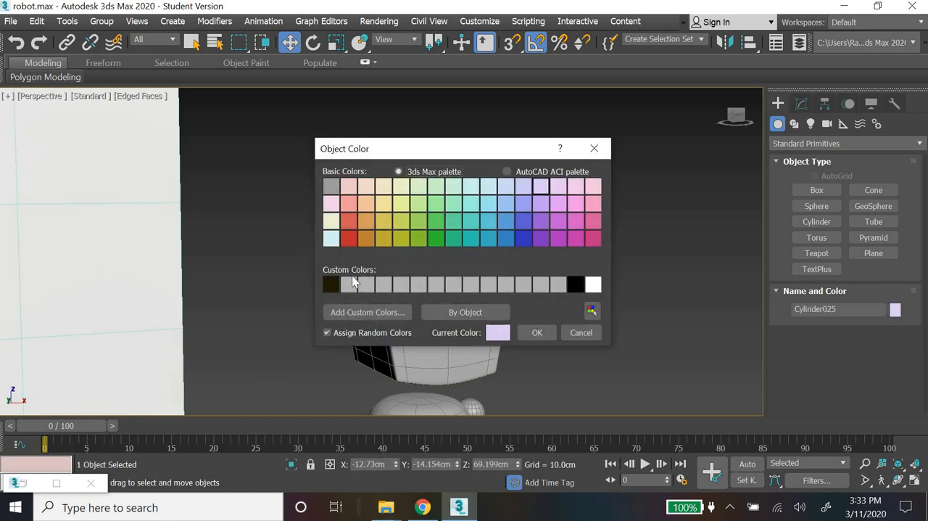
{"action": "left_click", "coordinate": [383, 285]}
{"action": "left_click", "coordinate": [536, 332]}
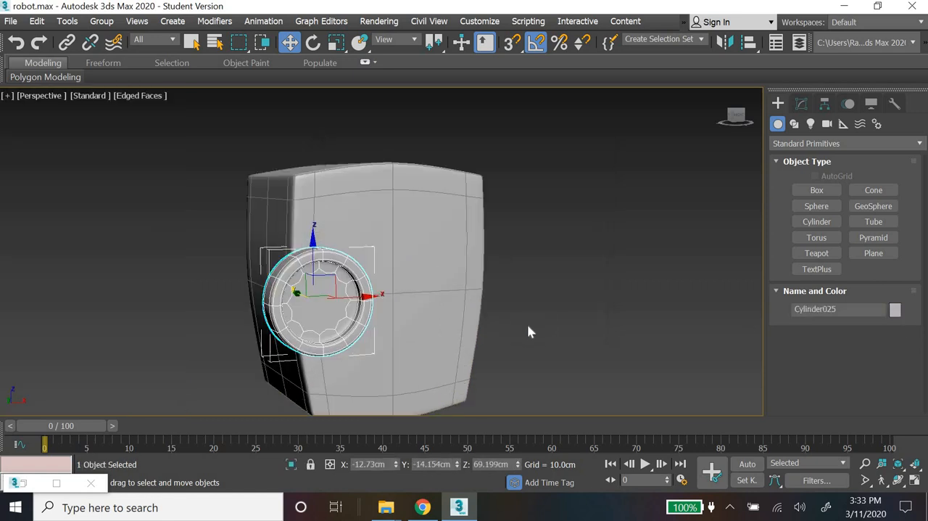
{"action": "scroll", "coordinate": [539, 323], "scroll_direction": "down", "scroll_amount": 5}
{"action": "middle_click_drag", "start_coordinate": [529, 337], "coordinate": [637, 260]}
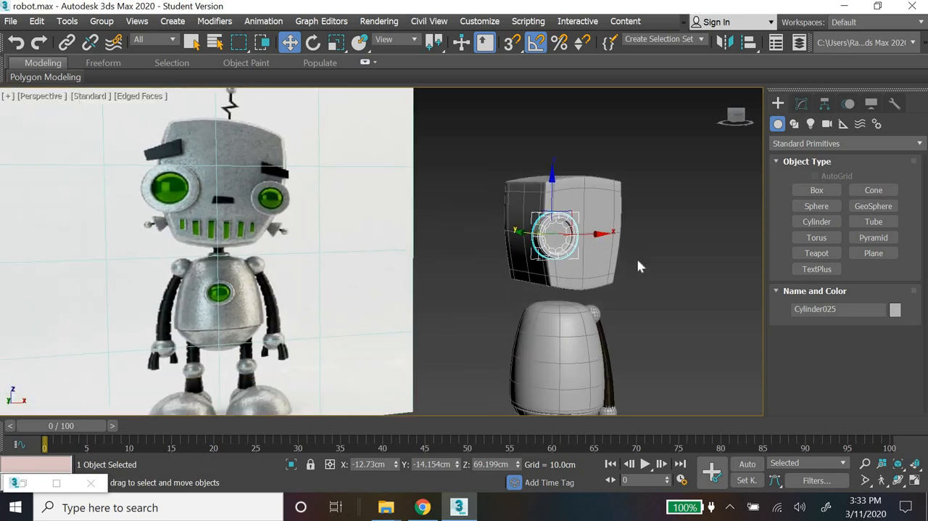
{"action": "left_click", "coordinate": [652, 292]}
{"action": "middle_click_drag", "start_coordinate": [650, 292], "coordinate": [612, 281], "text": "alt"}
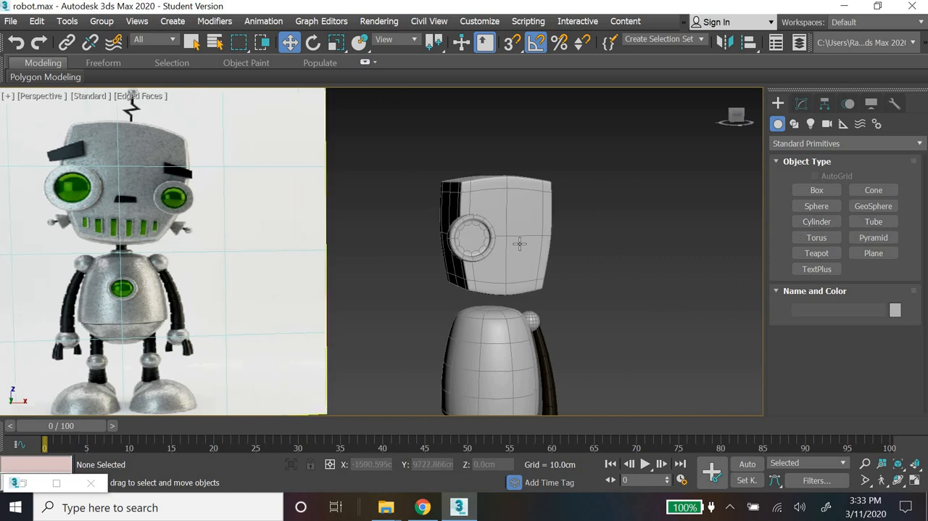
Step: Create a sphere of about 6.85 cm radius centred on the socket's recess in the Front view, and move it forward into the socket
{"action": "left_click", "coordinate": [827, 207]}
{"action": "left_click", "coordinate": [916, 480]}
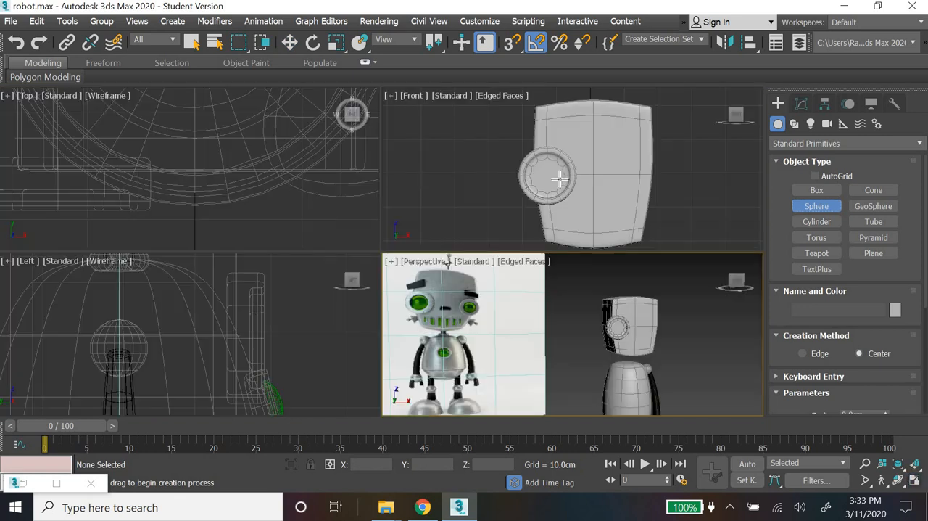
{"action": "scroll", "coordinate": [560, 178], "scroll_direction": "up", "scroll_amount": 4}
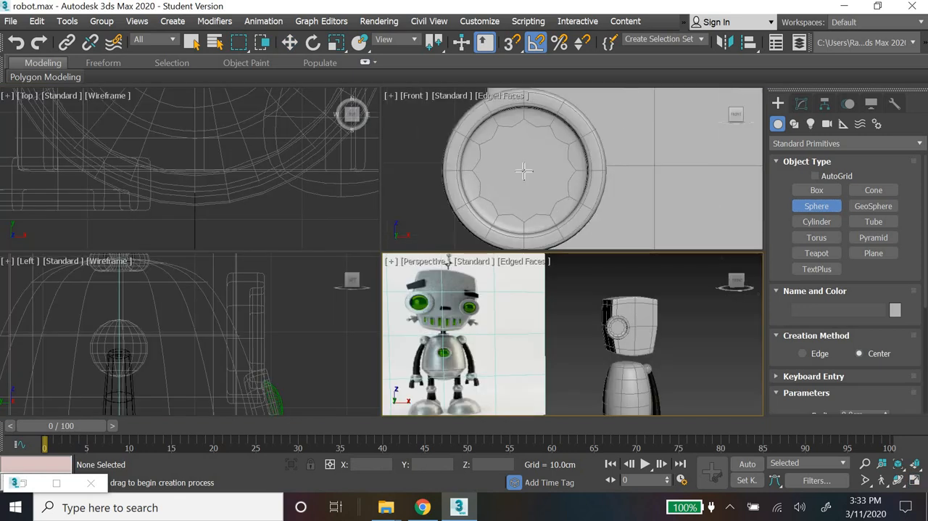
{"action": "left_click_drag", "start_coordinate": [525, 169], "coordinate": [563, 225]}
{"action": "left_click", "coordinate": [289, 42]}
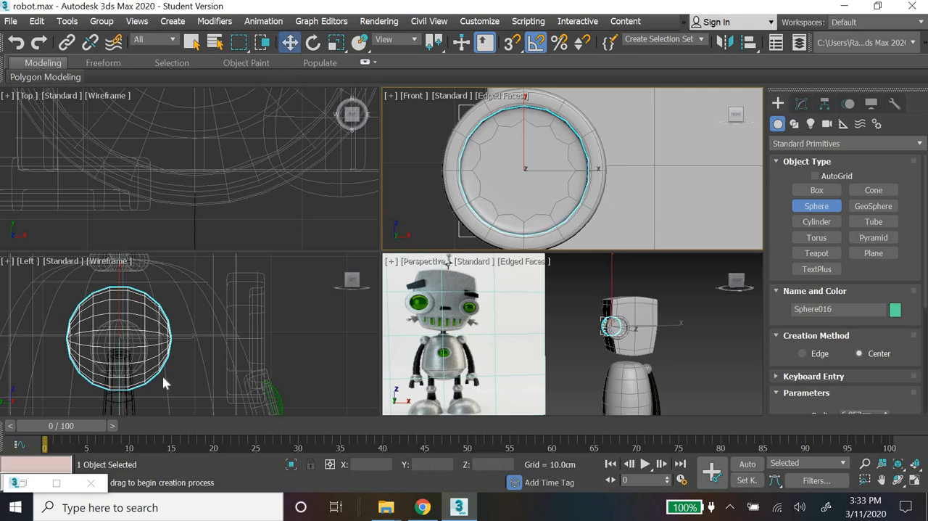
{"action": "left_click_drag", "start_coordinate": [180, 338], "coordinate": [311, 343]}
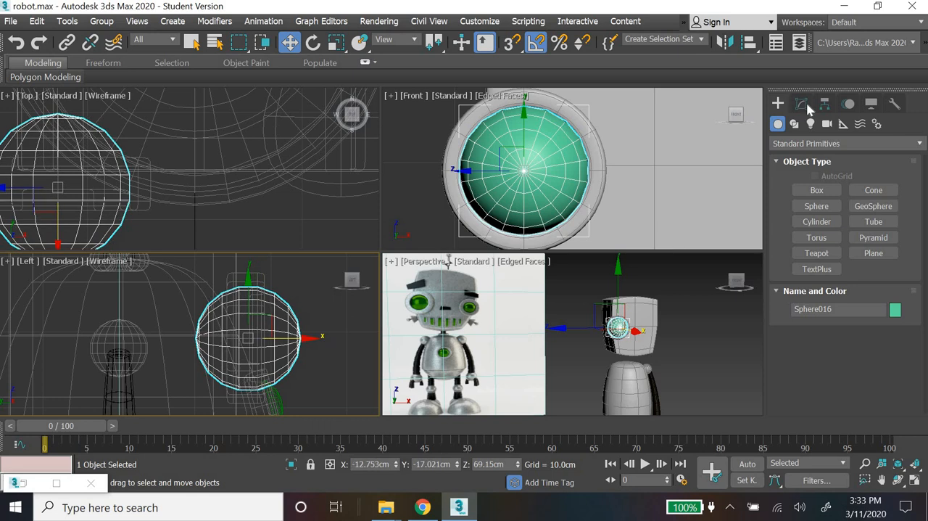
Step: Set the sphere's Hemisphere value to 0.665 and move the resulting dome back into the socket, to about Y -14.84 cm
{"action": "left_click", "coordinate": [801, 104]}
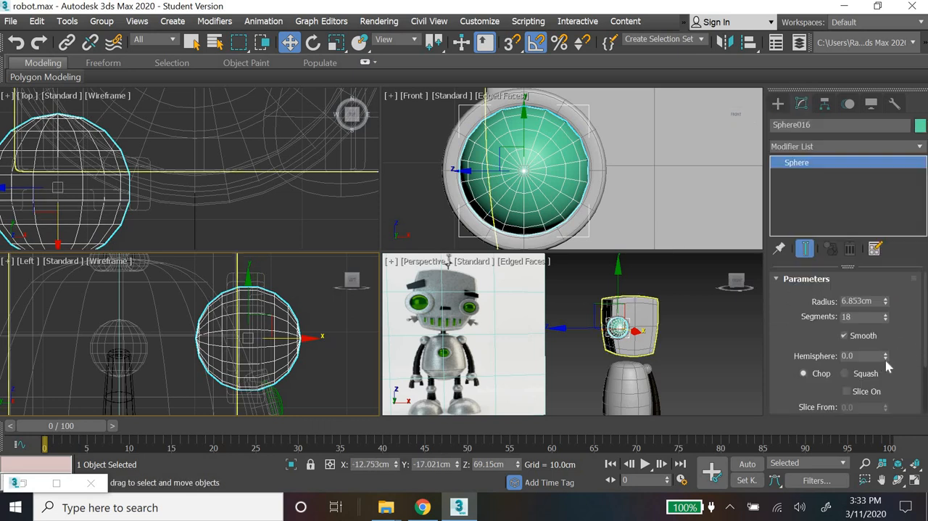
{"action": "left_click_drag", "start_coordinate": [885, 357], "coordinate": [878, 288]}
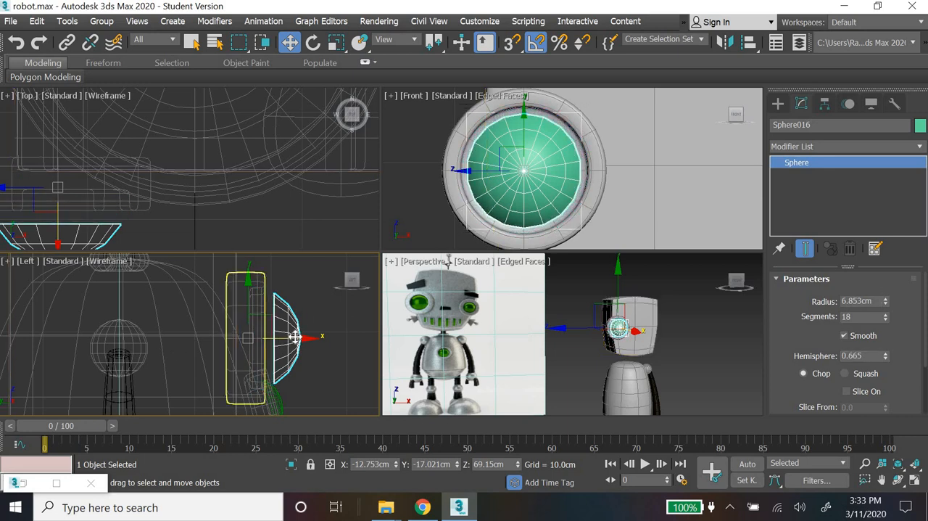
{"action": "left_click_drag", "start_coordinate": [288, 337], "coordinate": [271, 337]}
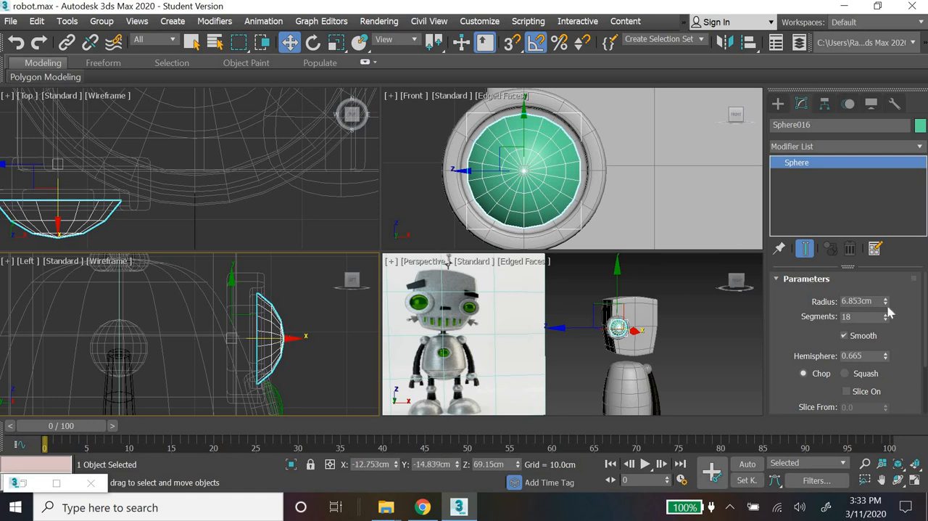
Step: Enlarge the eye dome's radius to 7.401 cm, set its segments to 22, and deselect it
{"action": "left_click_drag", "start_coordinate": [886, 303], "coordinate": [884, 299]}
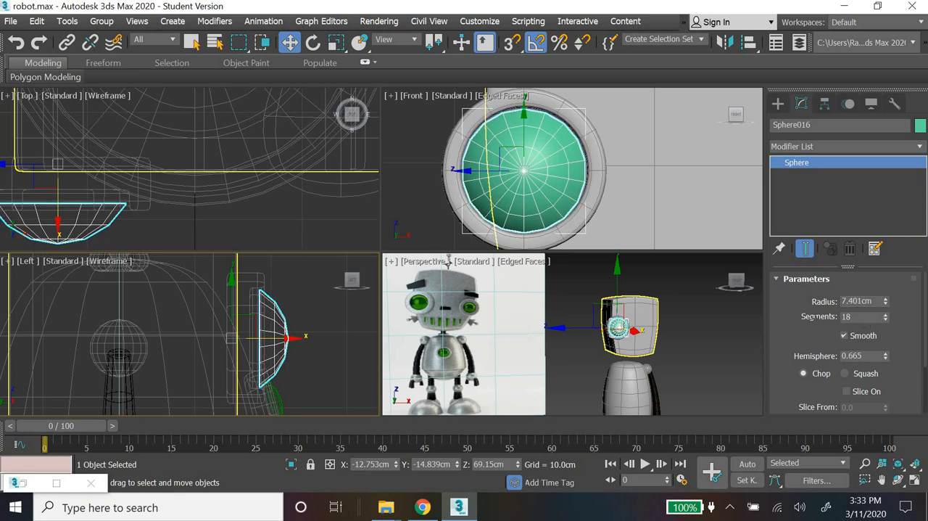
{"action": "left_click", "coordinate": [848, 316]}
{"action": "type", "text": "22"}
{"action": "key", "text": "Return"}
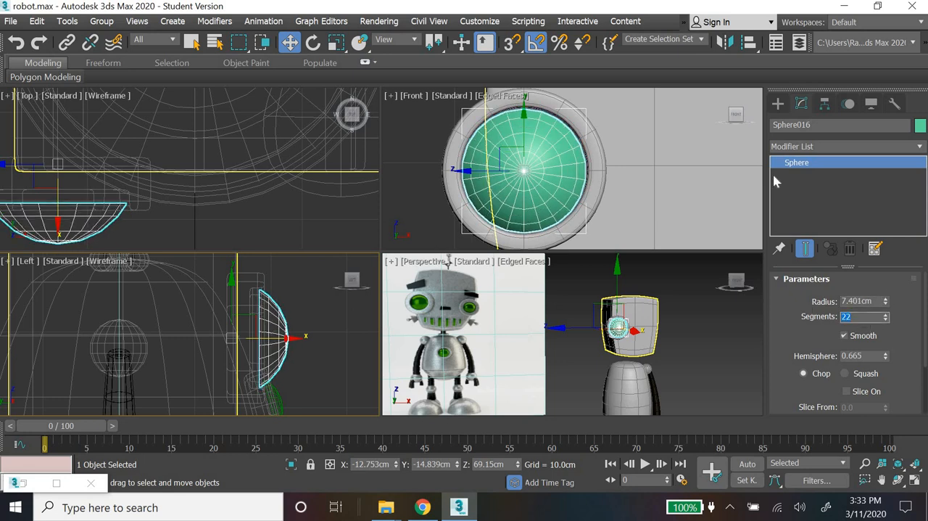
{"action": "left_click", "coordinate": [779, 105]}
{"action": "left_click", "coordinate": [703, 346]}
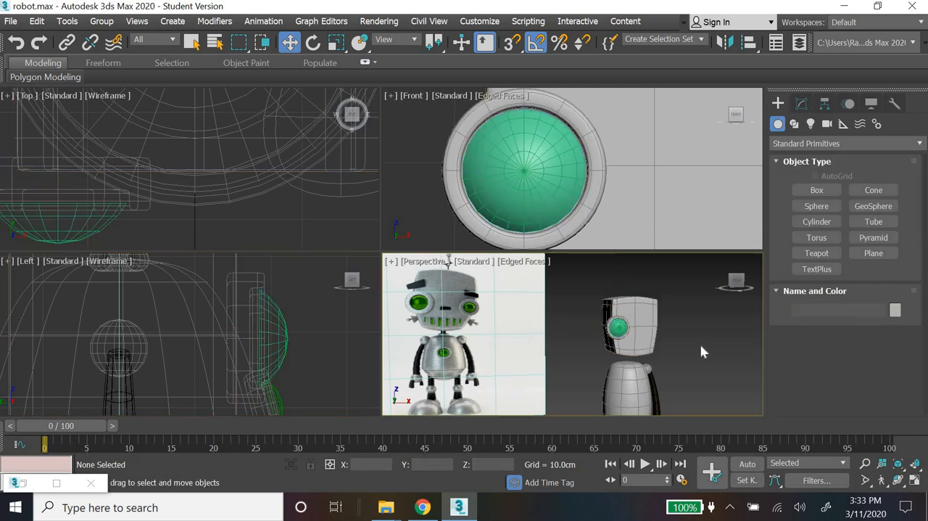
Step: Reselect the eye dome and increase its radius to 7.549 cm so it fills the socket opening
{"action": "left_click", "coordinate": [582, 178]}
{"action": "left_click", "coordinate": [803, 105]}
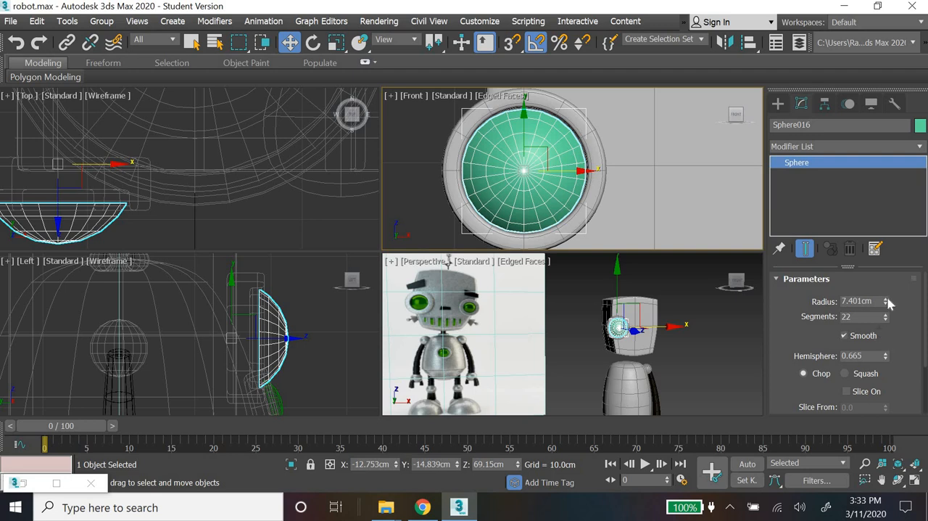
{"action": "left_click_drag", "start_coordinate": [889, 303], "coordinate": [885, 300]}
{"action": "left_click_drag", "start_coordinate": [885, 300], "coordinate": [885, 298]}
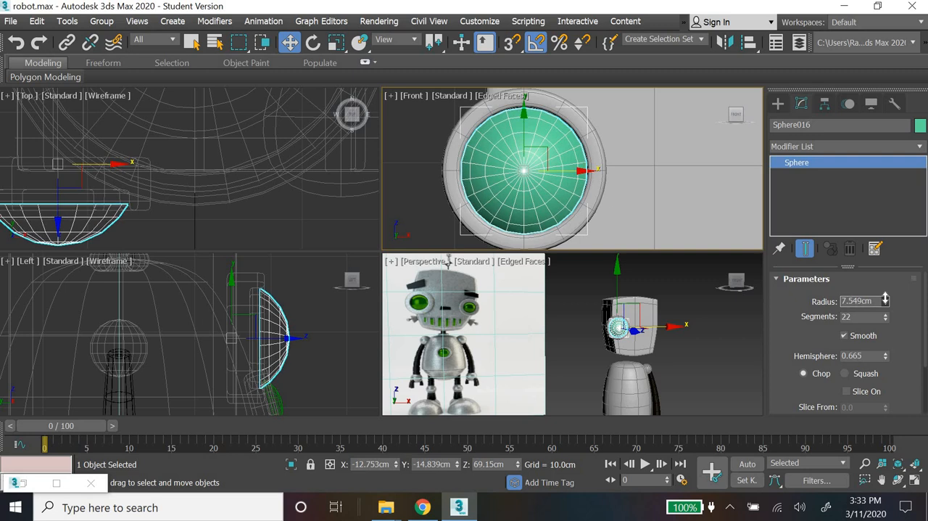
Step: Examine the eye dome's fit in the socket from several angles and compare the head with the reference robot
{"action": "scroll", "coordinate": [663, 375], "scroll_direction": "up", "scroll_amount": 6}
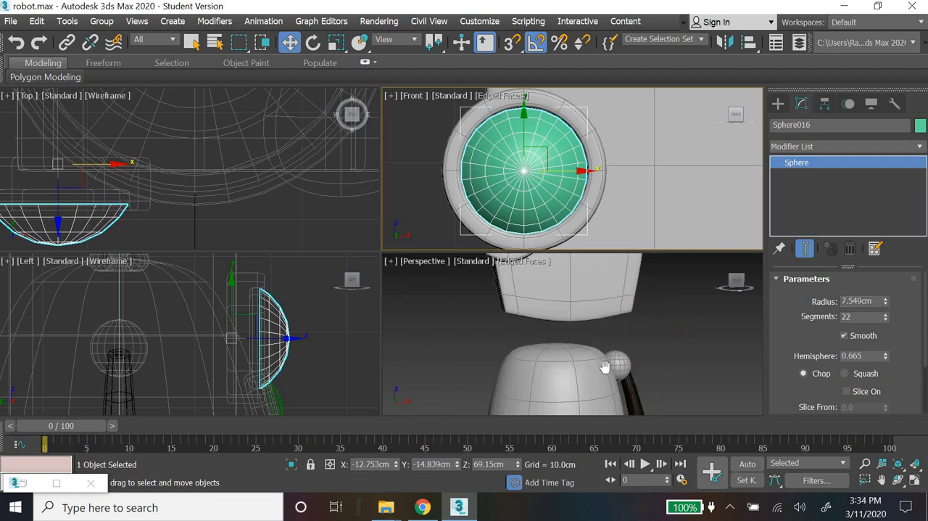
{"action": "middle_click_drag", "start_coordinate": [542, 373], "coordinate": [561, 332], "text": "alt"}
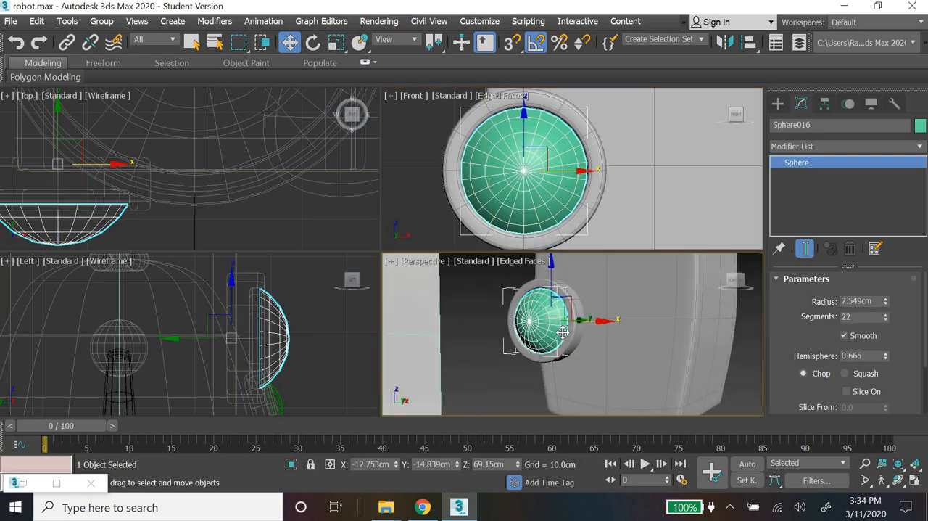
{"action": "scroll", "coordinate": [562, 333], "scroll_direction": "up", "scroll_amount": 4}
{"action": "middle_click_drag", "start_coordinate": [631, 360], "coordinate": [577, 351], "text": "alt"}
{"action": "scroll", "coordinate": [577, 351], "scroll_direction": "down", "scroll_amount": 4}
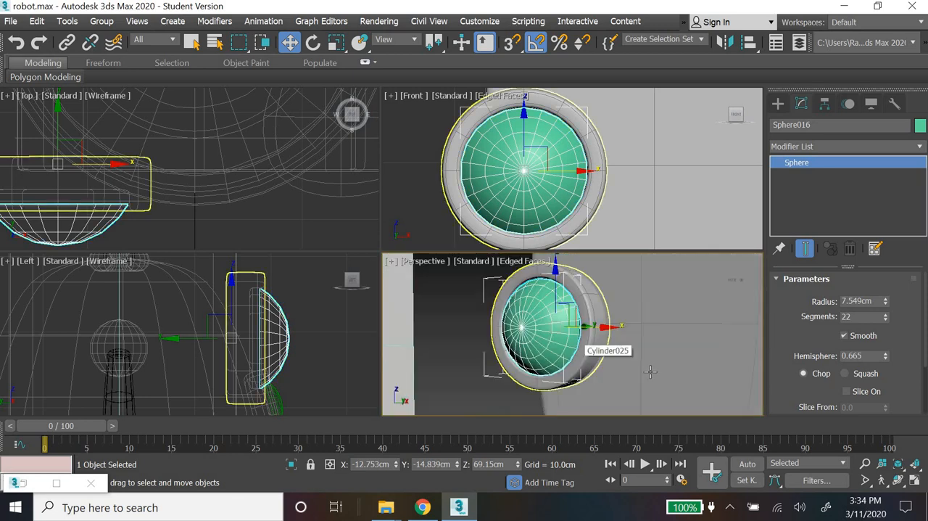
{"action": "middle_click_drag", "start_coordinate": [650, 370], "coordinate": [714, 371], "text": "alt"}
{"action": "left_click", "coordinate": [777, 103]}
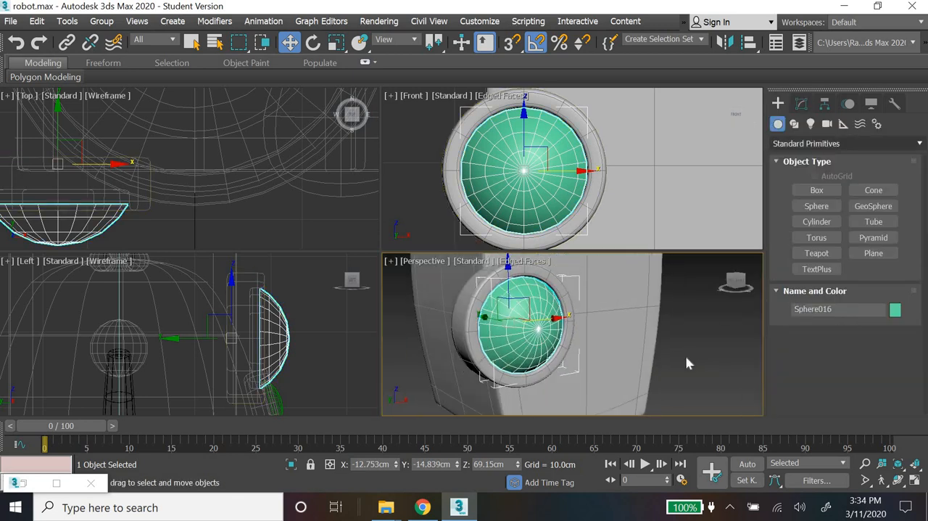
{"action": "left_click", "coordinate": [685, 355]}
{"action": "scroll", "coordinate": [684, 356], "scroll_direction": "down", "scroll_amount": 8}
{"action": "scroll", "coordinate": [640, 371], "scroll_direction": "up", "scroll_amount": 5}
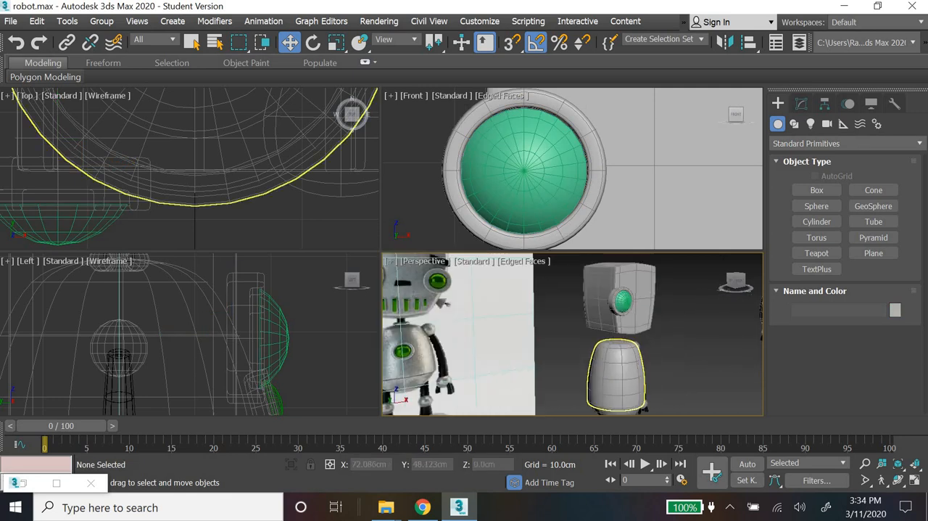
{"action": "left_click", "coordinate": [914, 480]}
{"action": "middle_click_drag", "start_coordinate": [540, 301], "coordinate": [622, 313], "text": "alt"}
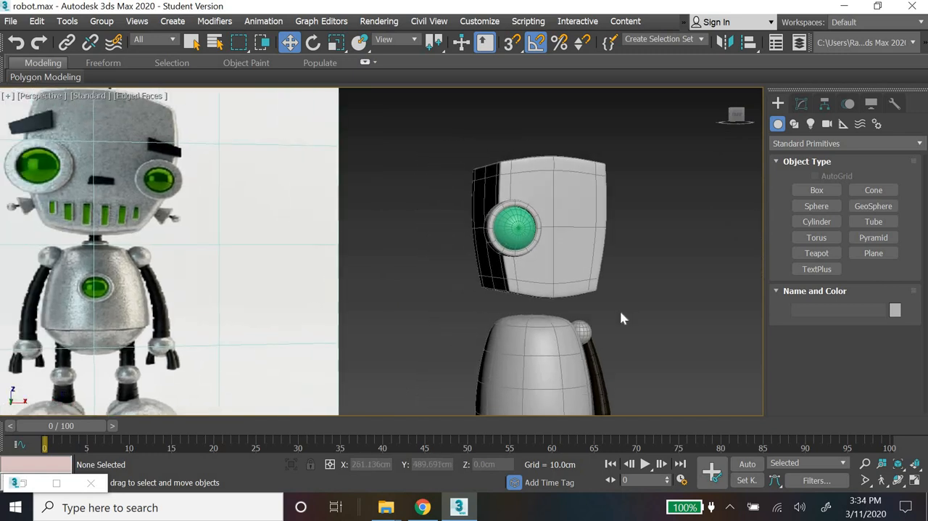
{"action": "left_click", "coordinate": [519, 245]}
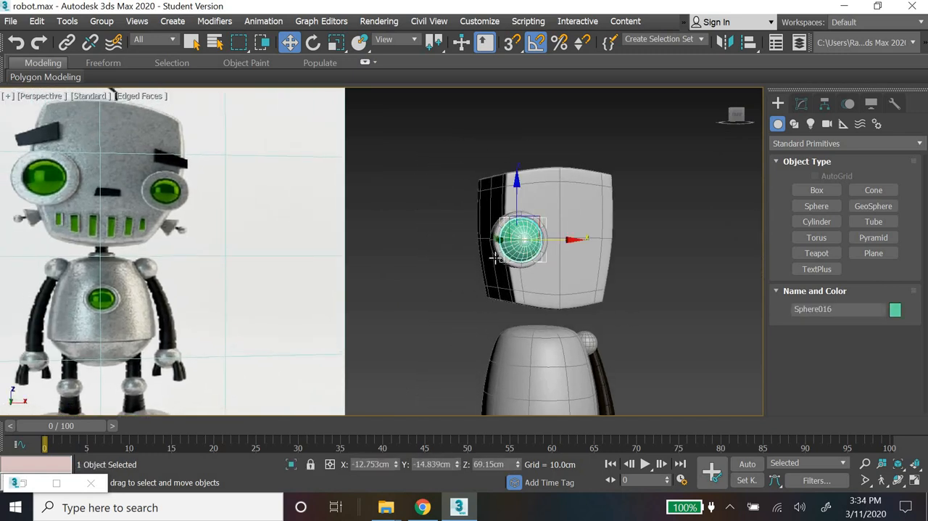
{"action": "left_click", "coordinate": [498, 255]}
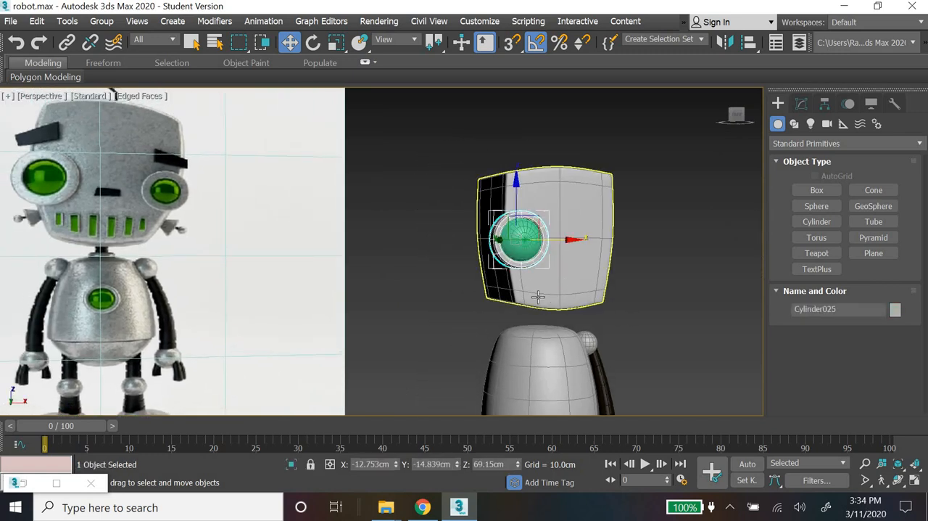
{"action": "middle_click_drag", "start_coordinate": [576, 279], "coordinate": [587, 254], "text": "alt"}
{"action": "left_click_drag", "start_coordinate": [604, 240], "coordinate": [667, 247], "text": "shift"}
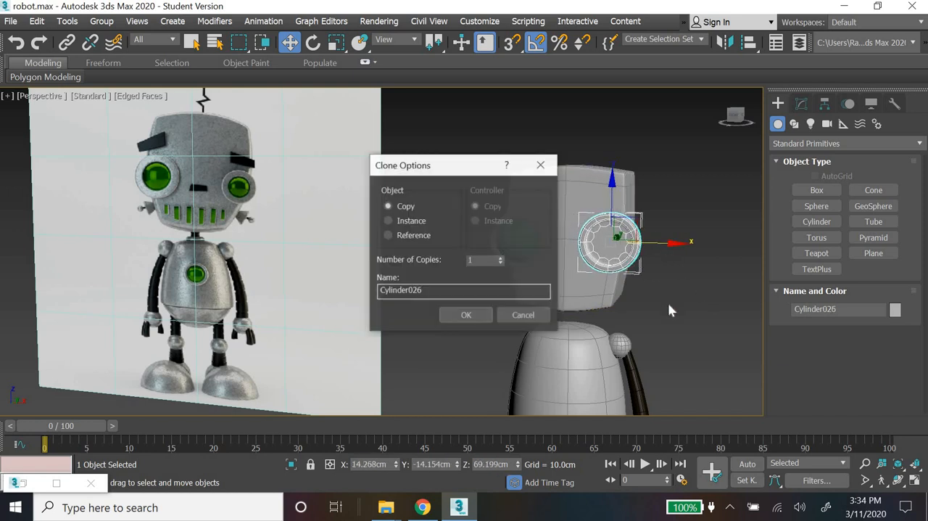
{"action": "left_click", "coordinate": [523, 315]}
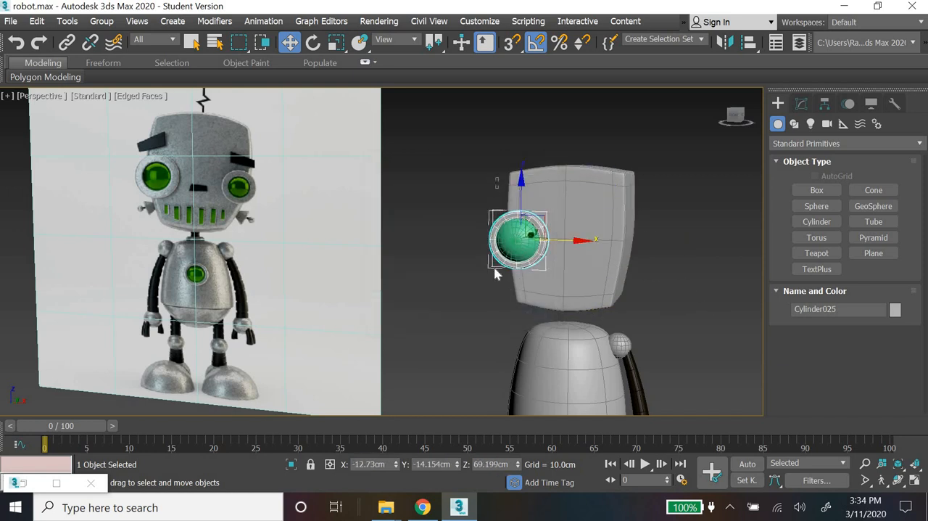
Step: Select the eye socket together with its dome and place an independent copy on the opposite side of the face
{"action": "left_click", "coordinate": [516, 281], "text": "ctrl"}
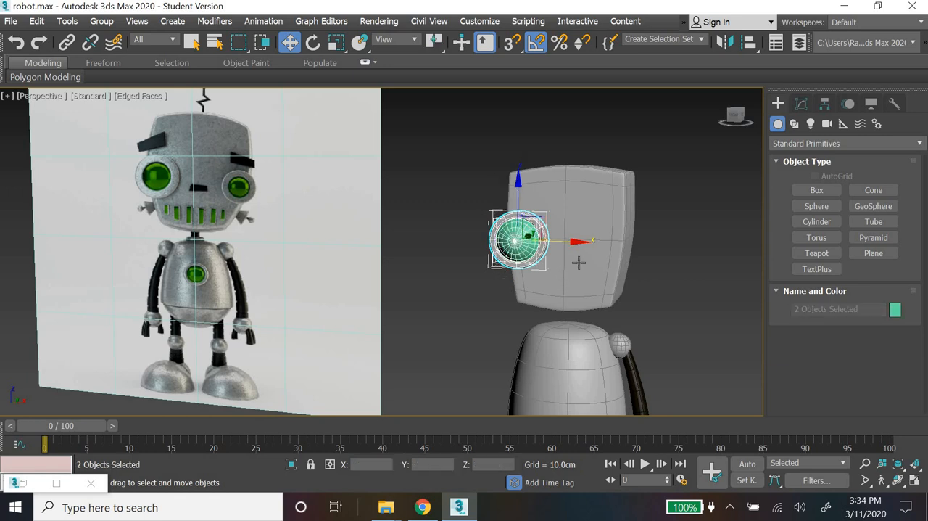
{"action": "left_click_drag", "start_coordinate": [572, 245], "coordinate": [665, 250], "text": "shift"}
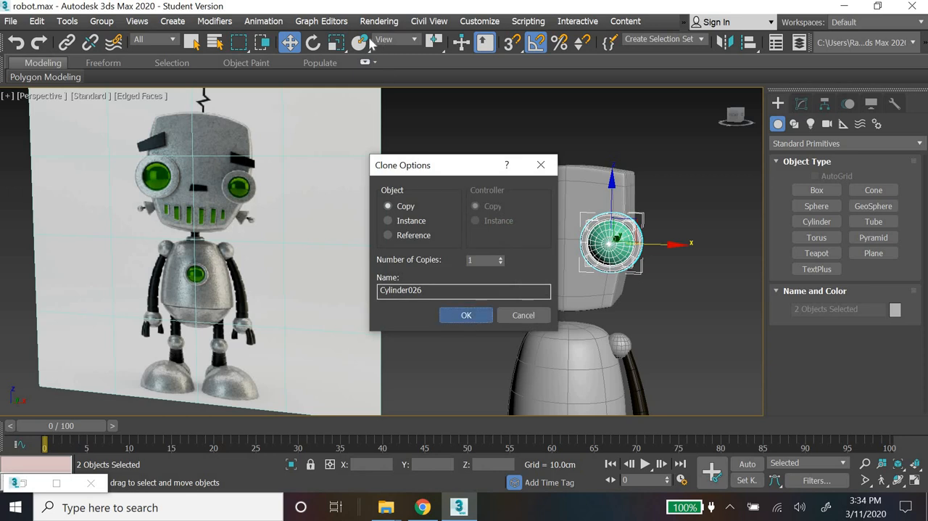
{"action": "left_click", "coordinate": [469, 315]}
Step: Try reducing the copied eye's local Y scale to 90.2 and undo it
{"action": "left_click", "coordinate": [335, 45]}
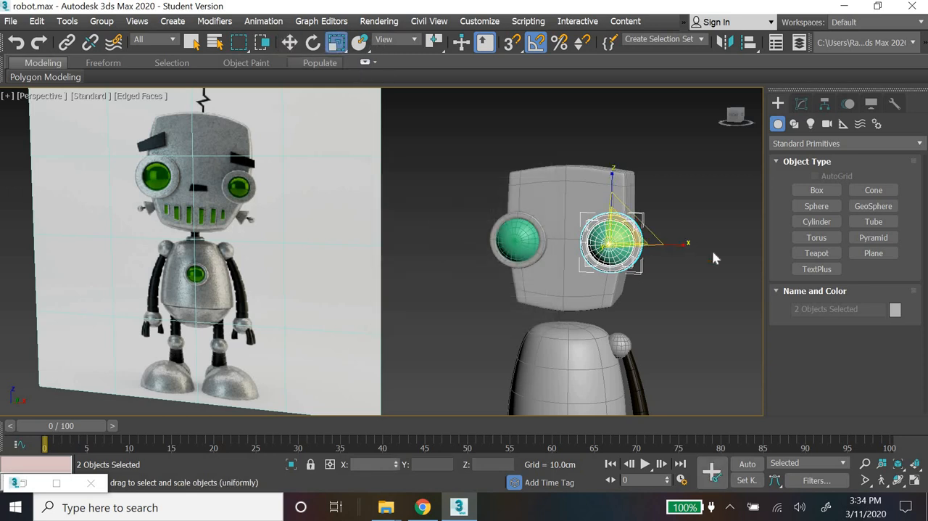
{"action": "right_click", "coordinate": [337, 45]}
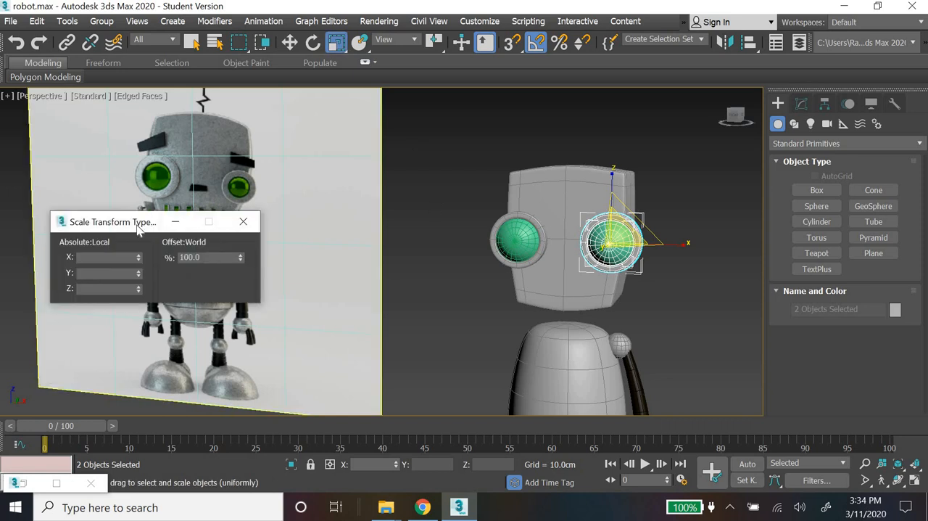
{"action": "left_click_drag", "start_coordinate": [136, 221], "coordinate": [467, 328]}
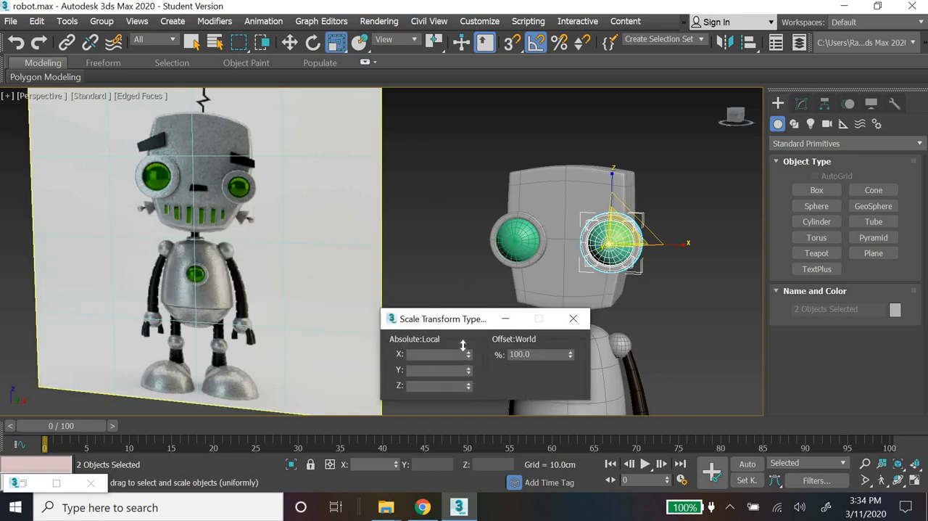
{"action": "left_click_drag", "start_coordinate": [468, 370], "coordinate": [466, 413]}
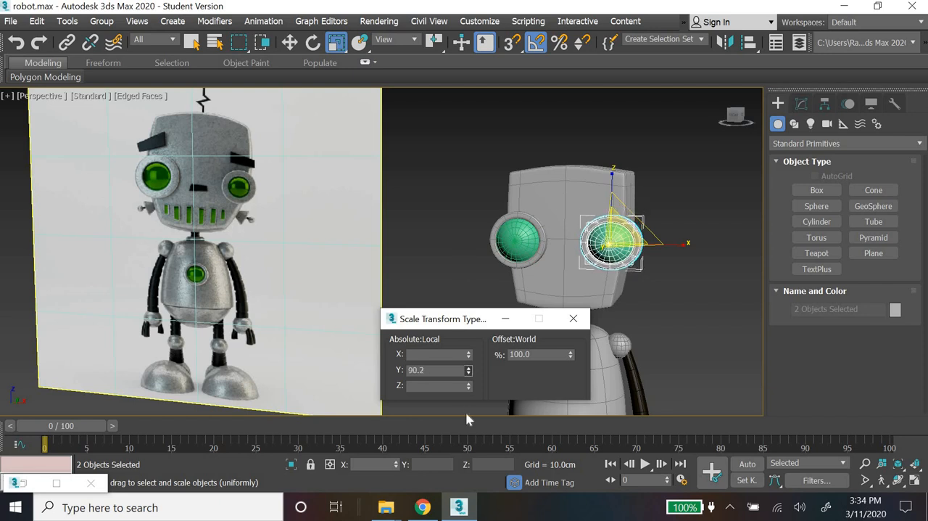
{"action": "key", "text": "ctrl+z"}
Step: Try scaling the copied eye to 60 along local Y, and undo the scaling changes
{"action": "left_click", "coordinate": [439, 371]}
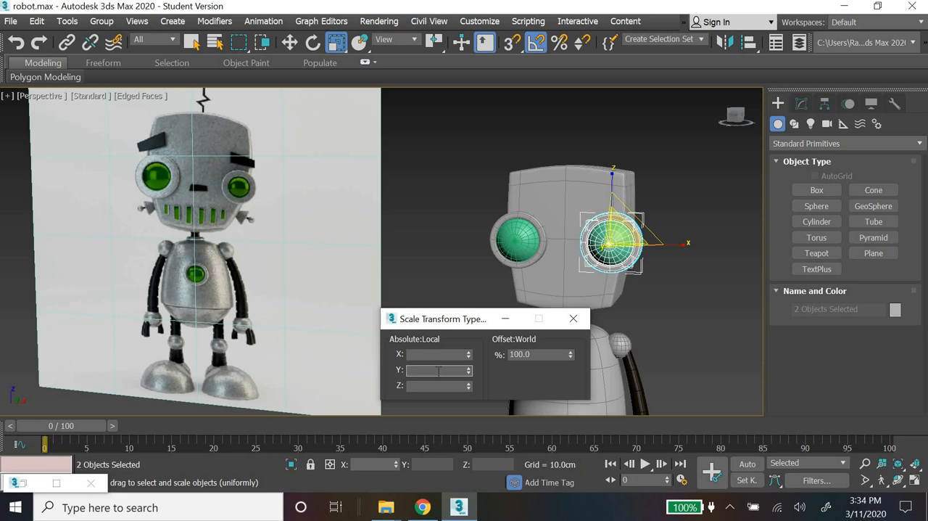
{"action": "type", "text": "60"}
{"action": "key", "text": "Return"}
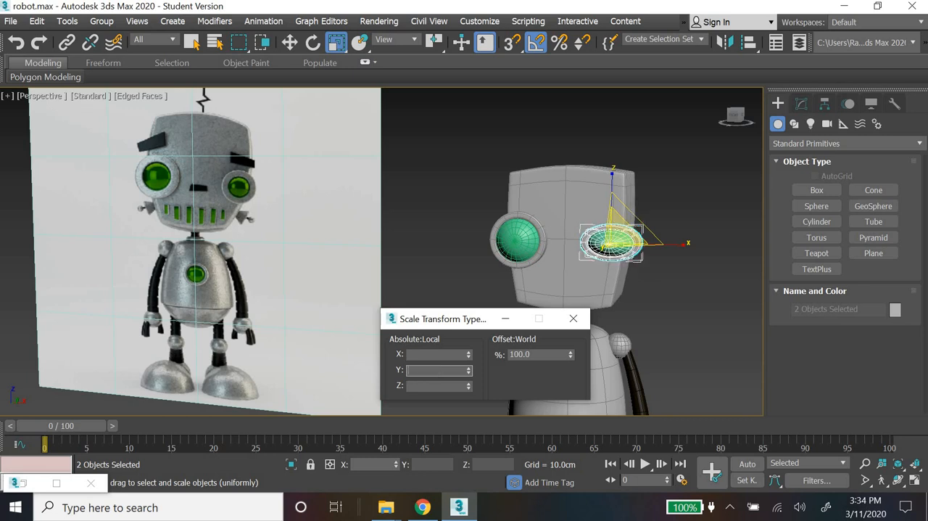
{"action": "left_click_drag", "start_coordinate": [467, 355], "coordinate": [438, 360]}
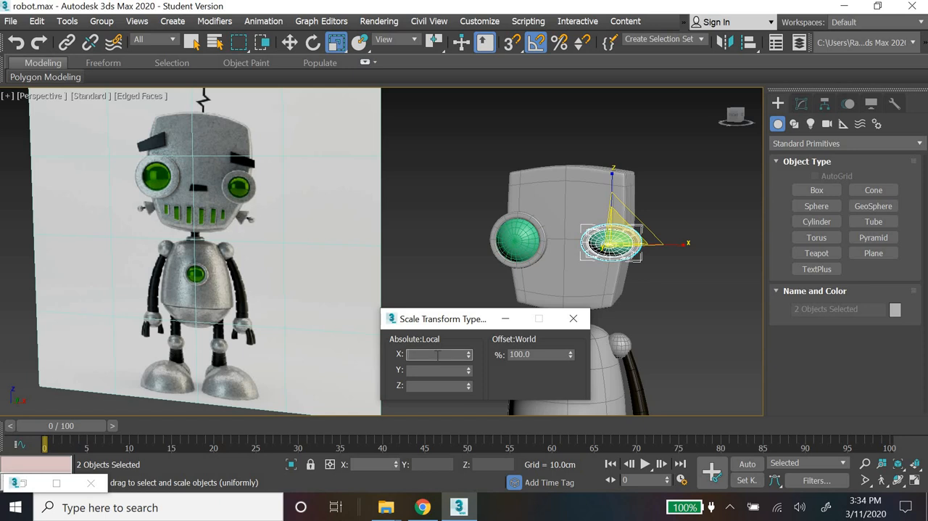
{"action": "left_click", "coordinate": [573, 319]}
{"action": "key", "text": "ctrl+z"}
{"action": "key", "text": "ctrl+z"}
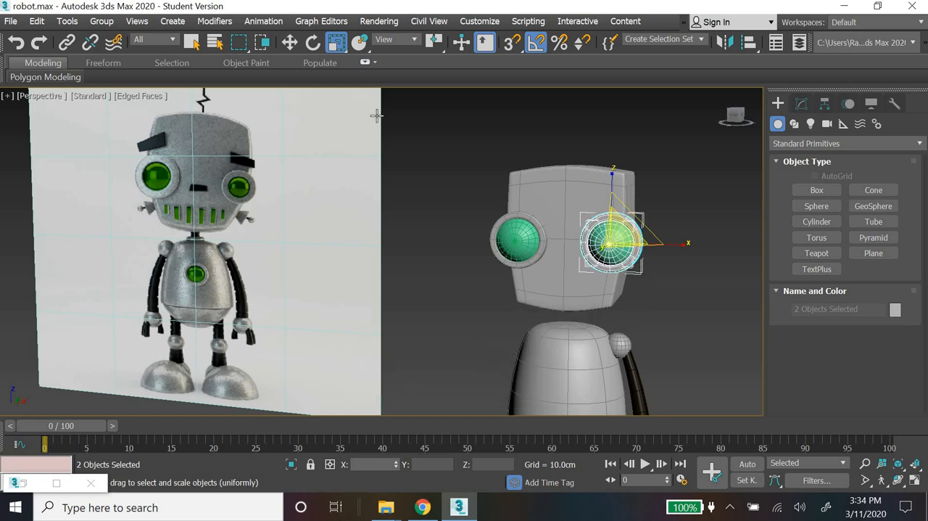
Step: Scale the copied eye to 60 along both local X and local Y, and deselect it
{"action": "right_click", "coordinate": [336, 43]}
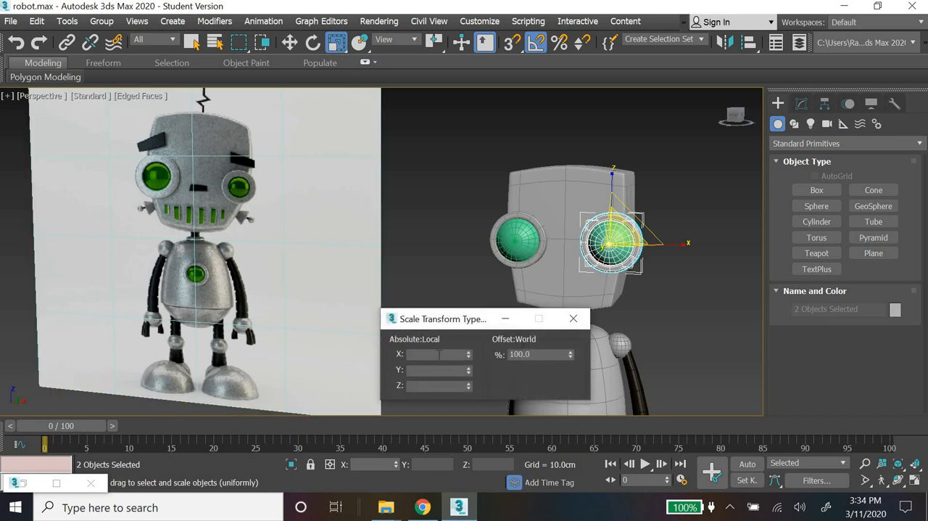
{"action": "type", "text": "60"}
{"action": "key", "text": "Return"}
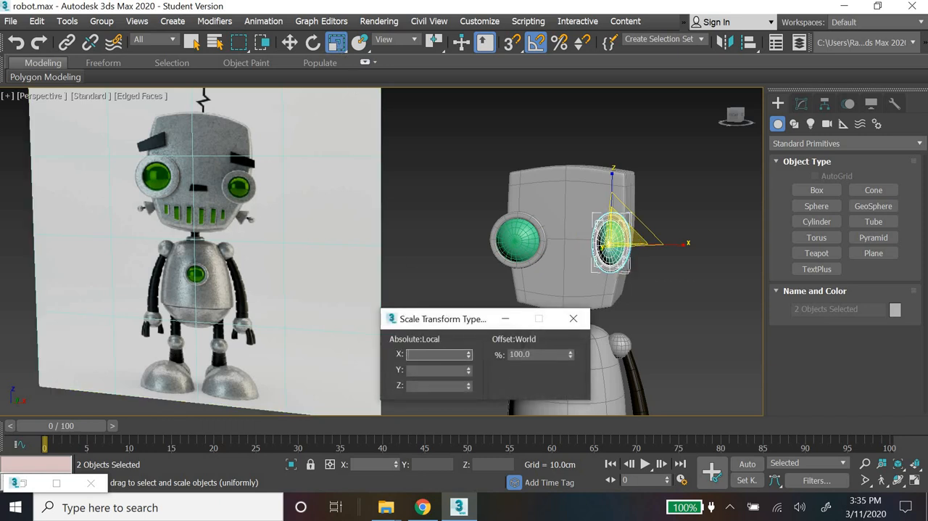
{"action": "left_click", "coordinate": [448, 371]}
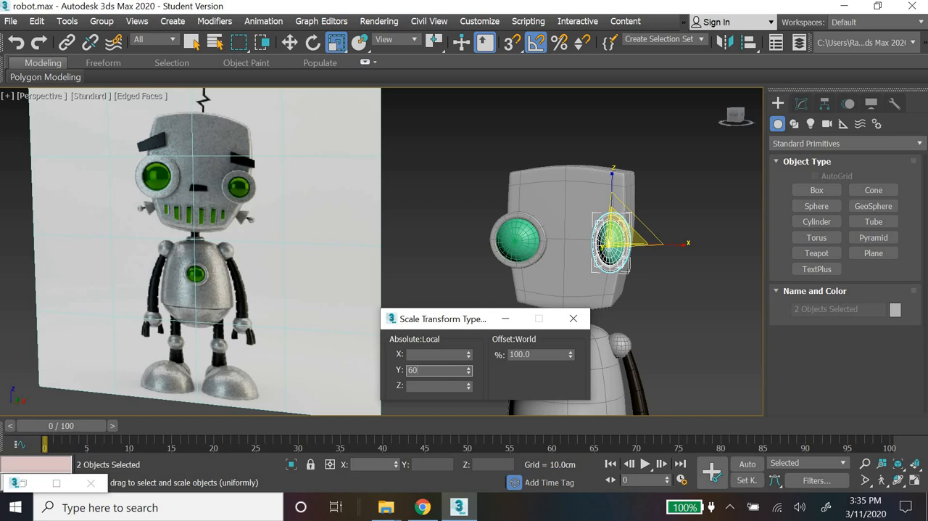
{"action": "key", "text": "Return"}
{"action": "left_click", "coordinate": [578, 320]}
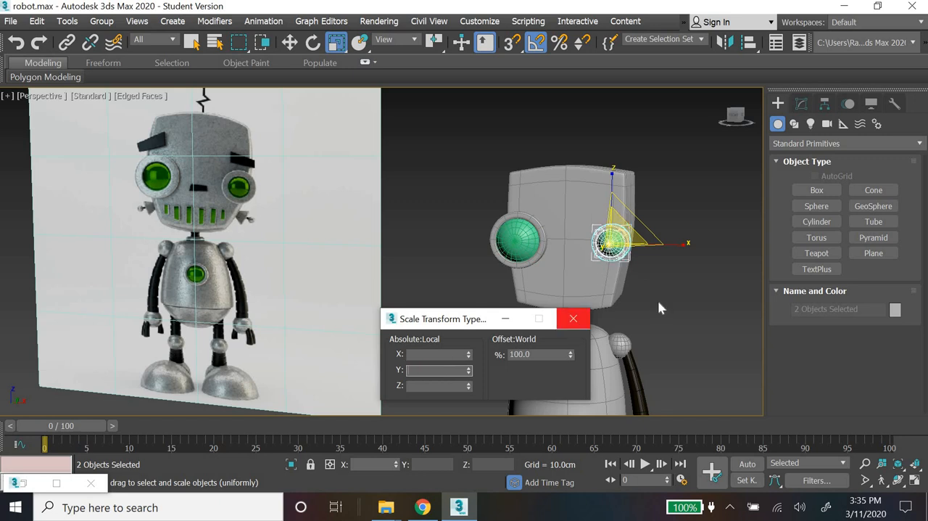
{"action": "left_click", "coordinate": [628, 301]}
Step: Flatten the smaller eye's dome to a local Z scale of about 67.03 and move it forward to about Y -16.13 cm
{"action": "middle_click_drag", "start_coordinate": [594, 306], "coordinate": [594, 307], "text": "alt"}
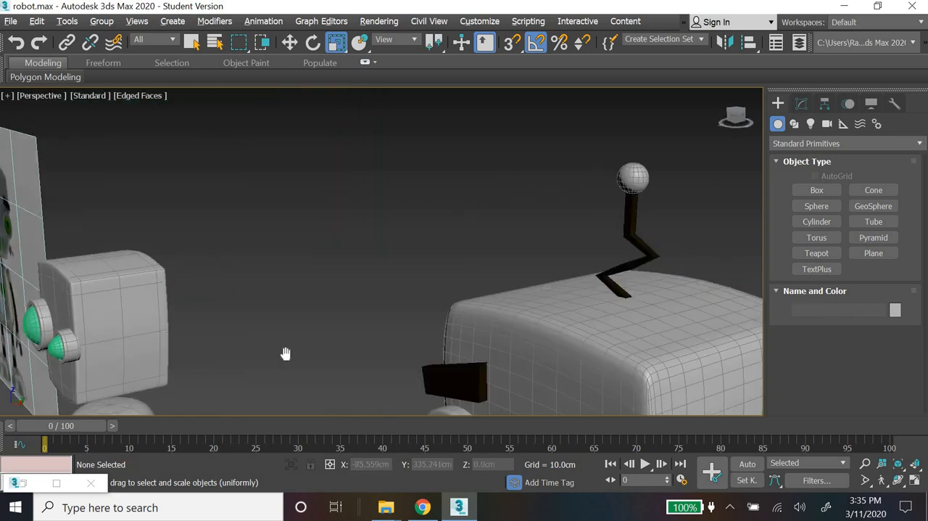
{"action": "middle_click_drag", "start_coordinate": [285, 354], "coordinate": [384, 331]}
{"action": "scroll", "coordinate": [388, 338], "scroll_direction": "up", "scroll_amount": 6}
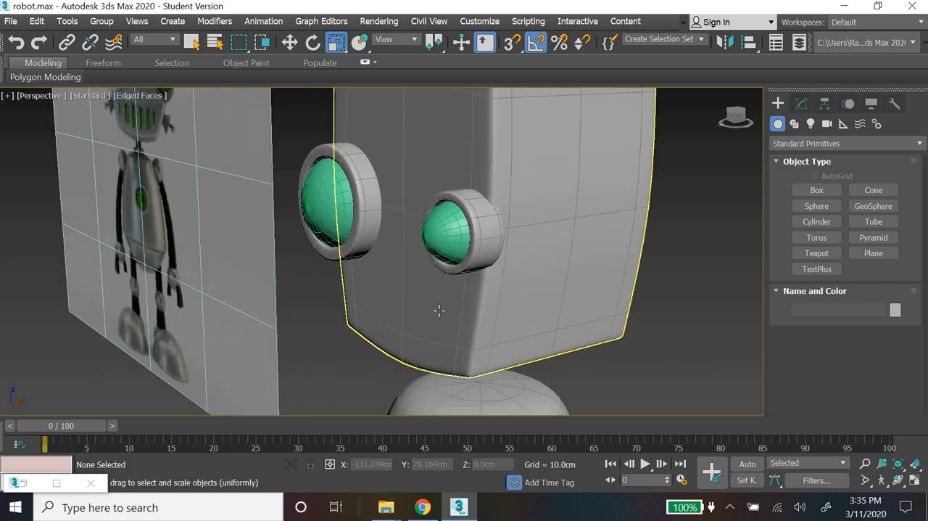
{"action": "middle_click_drag", "start_coordinate": [446, 349], "coordinate": [420, 346], "text": "alt"}
{"action": "left_click", "coordinate": [435, 264]}
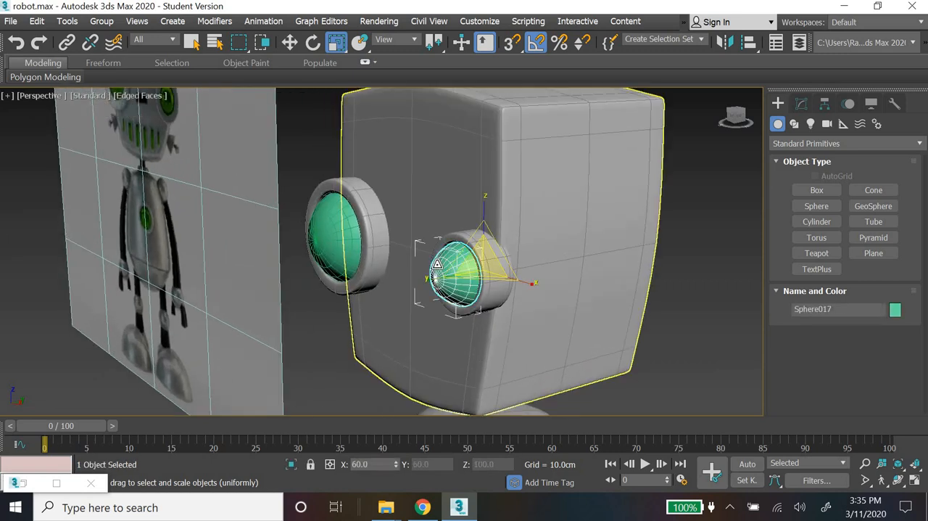
{"action": "left_click_drag", "start_coordinate": [433, 278], "coordinate": [444, 281]}
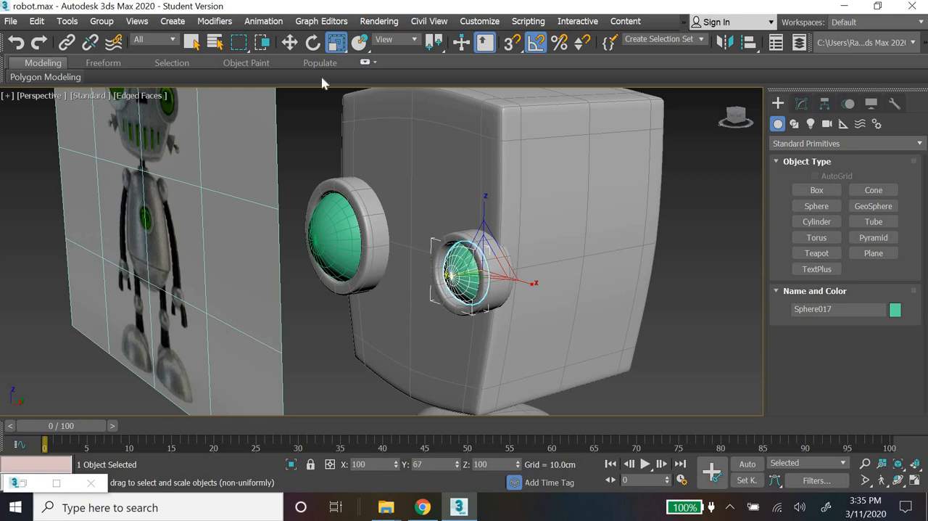
{"action": "left_click", "coordinate": [291, 44]}
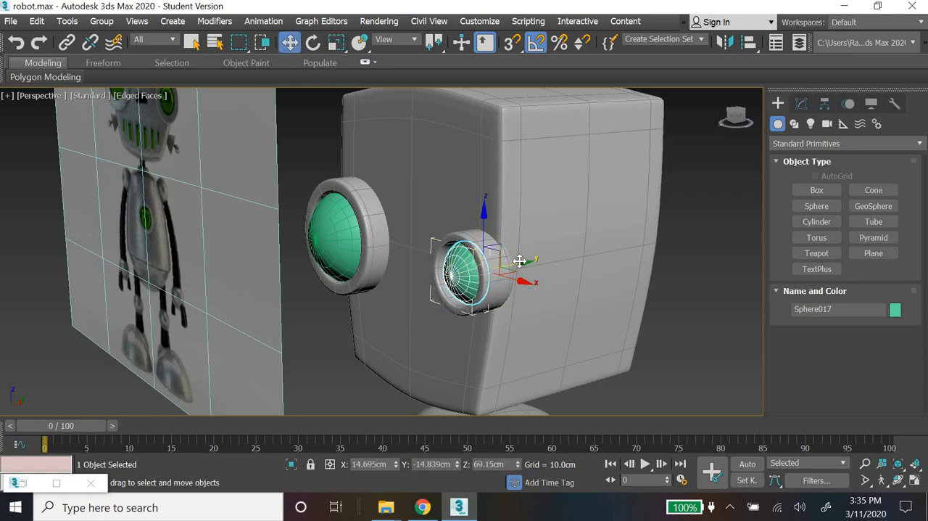
{"action": "left_click_drag", "start_coordinate": [520, 261], "coordinate": [519, 260]}
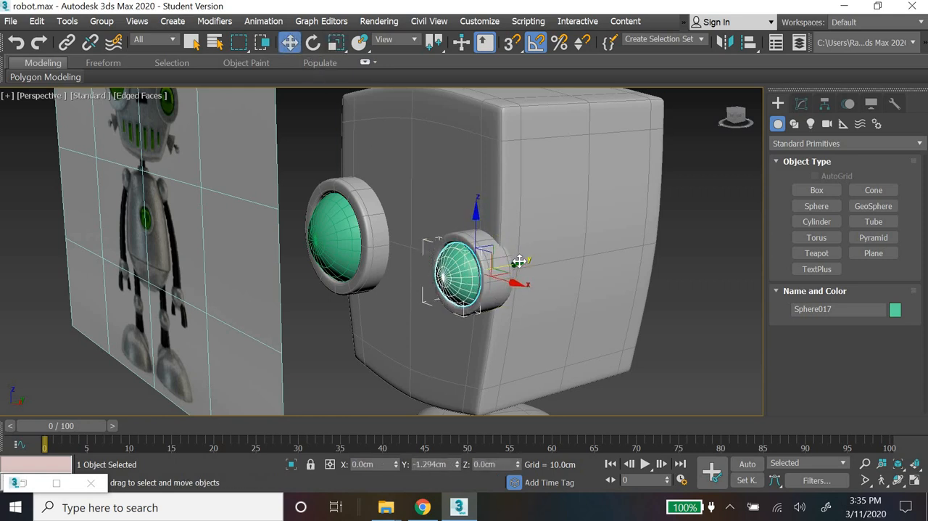
{"action": "left_click", "coordinate": [684, 306]}
Step: Examine both eyes from several angles and distances and compare the model's head and body with the reference robot
{"action": "scroll", "coordinate": [681, 306], "scroll_direction": "down", "scroll_amount": 5}
{"action": "middle_click_drag", "start_coordinate": [567, 380], "coordinate": [615, 377], "text": "alt"}
{"action": "middle_click_drag", "start_coordinate": [615, 377], "coordinate": [543, 336]}
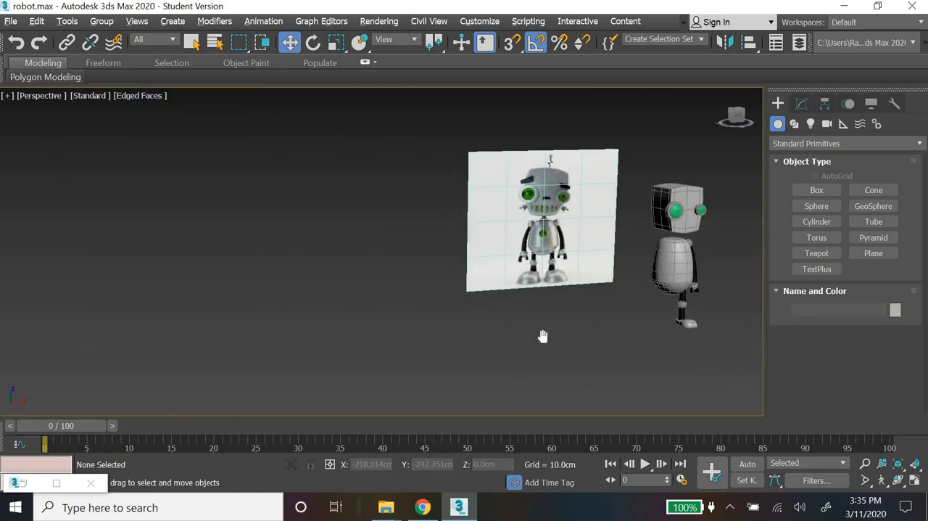
{"action": "middle_click_drag", "start_coordinate": [671, 235], "coordinate": [563, 282]}
{"action": "scroll", "coordinate": [564, 292], "scroll_direction": "up", "scroll_amount": 5}
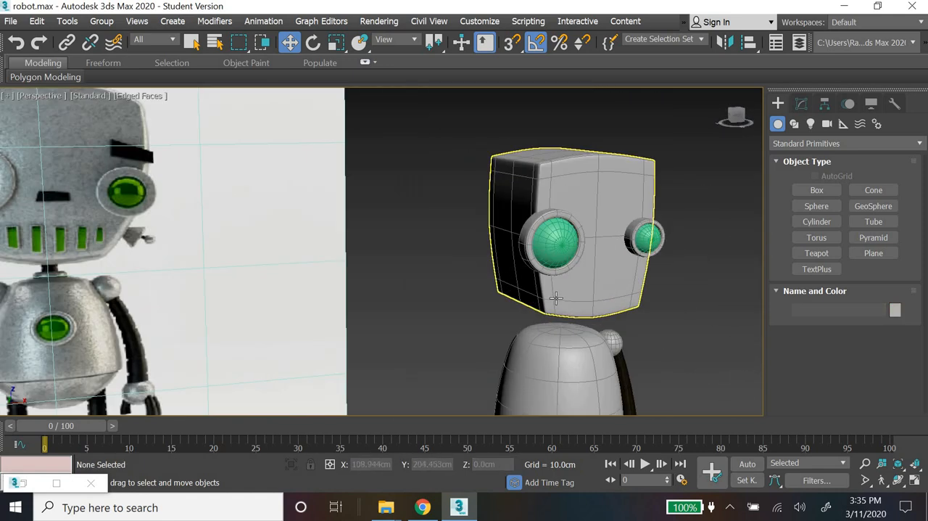
{"action": "scroll", "coordinate": [556, 298], "scroll_direction": "down", "scroll_amount": 4}
{"action": "scroll", "coordinate": [658, 262], "scroll_direction": "up", "scroll_amount": 4}
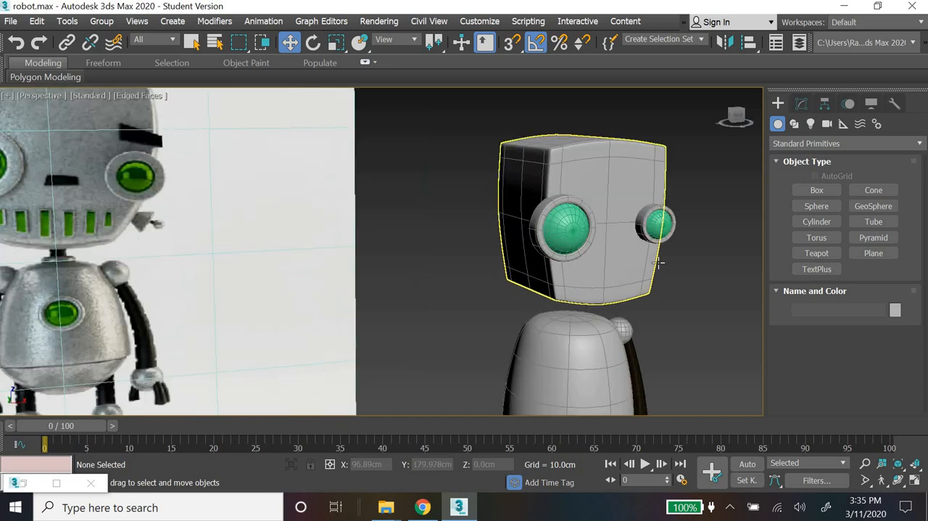
{"action": "scroll", "coordinate": [658, 261], "scroll_direction": "up", "scroll_amount": 5}
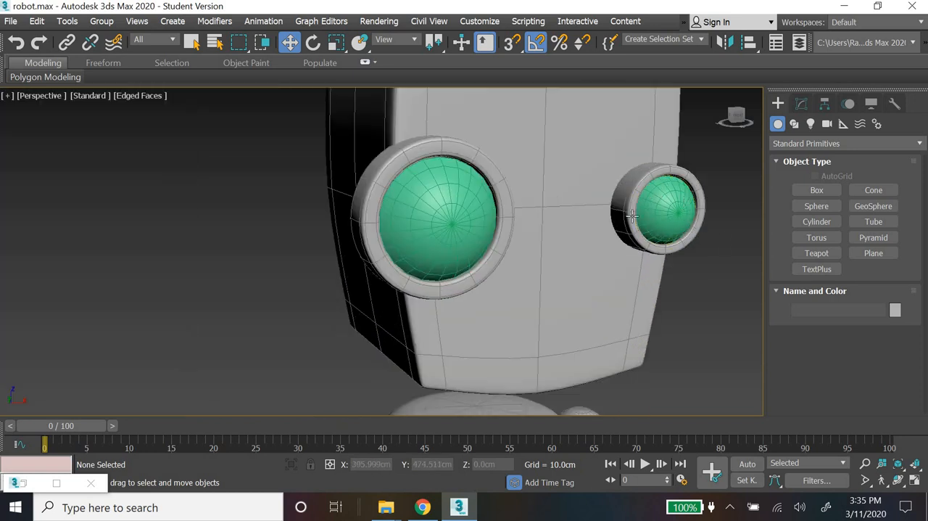
{"action": "scroll", "coordinate": [588, 259], "scroll_direction": "down", "scroll_amount": 8}
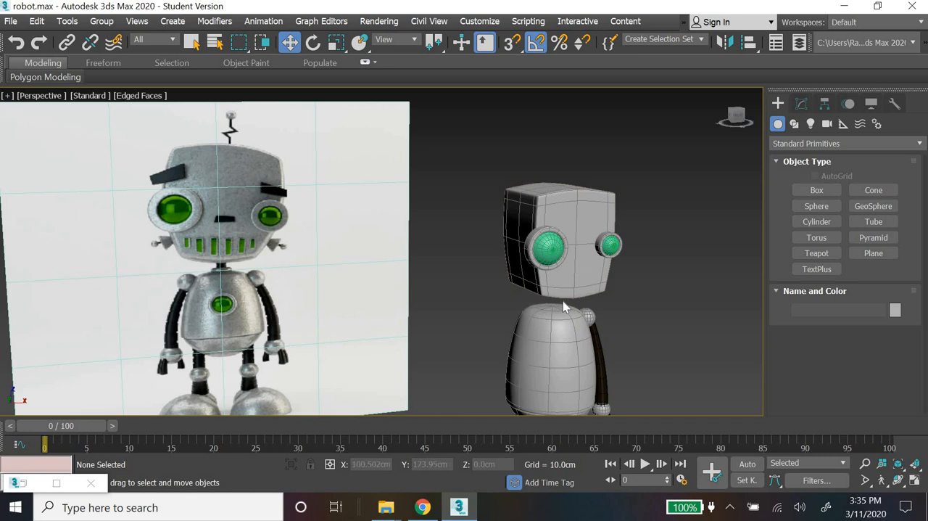
{"action": "middle_click_drag", "start_coordinate": [615, 242], "coordinate": [608, 163]}
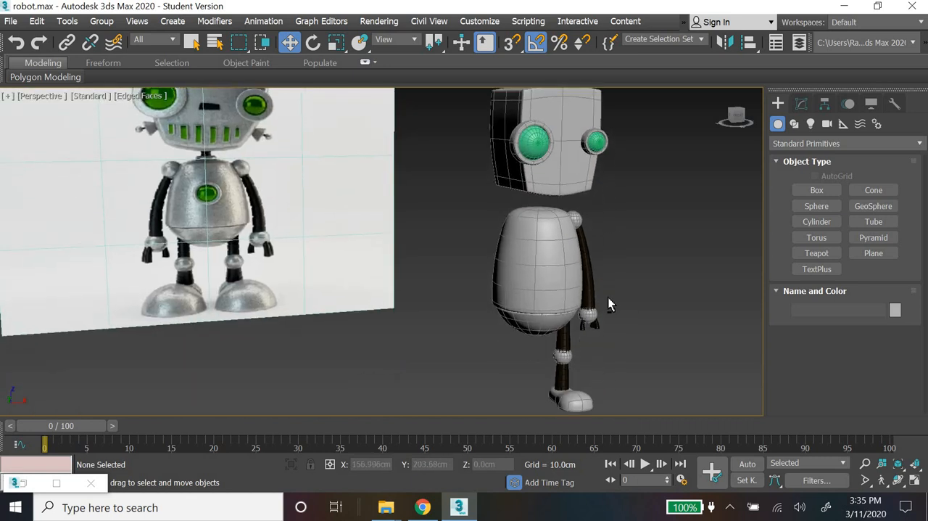
{"action": "middle_click_drag", "start_coordinate": [608, 297], "coordinate": [634, 316], "text": "alt"}
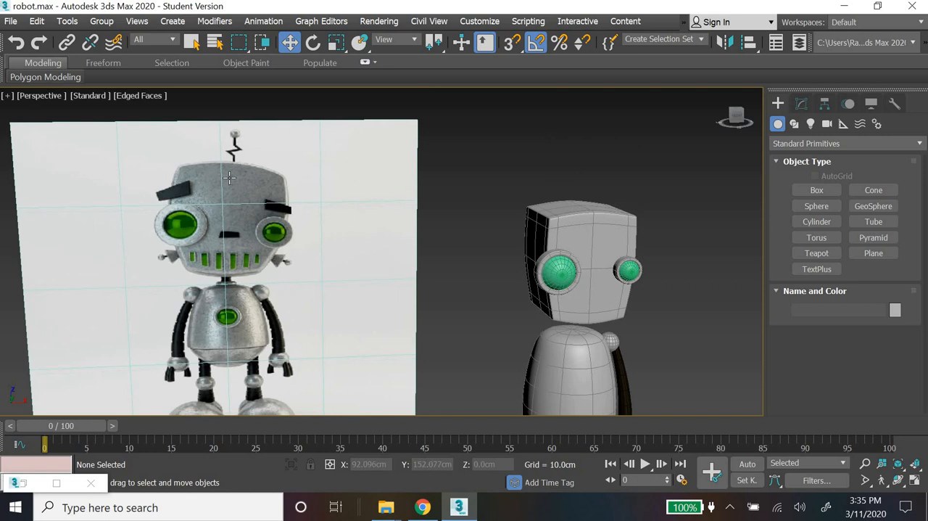
Step: Create a small cube about 1.56 cm per side at the centre of the body in the Top view
{"action": "left_click", "coordinate": [818, 190]}
{"action": "key", "text": "alt+w"}
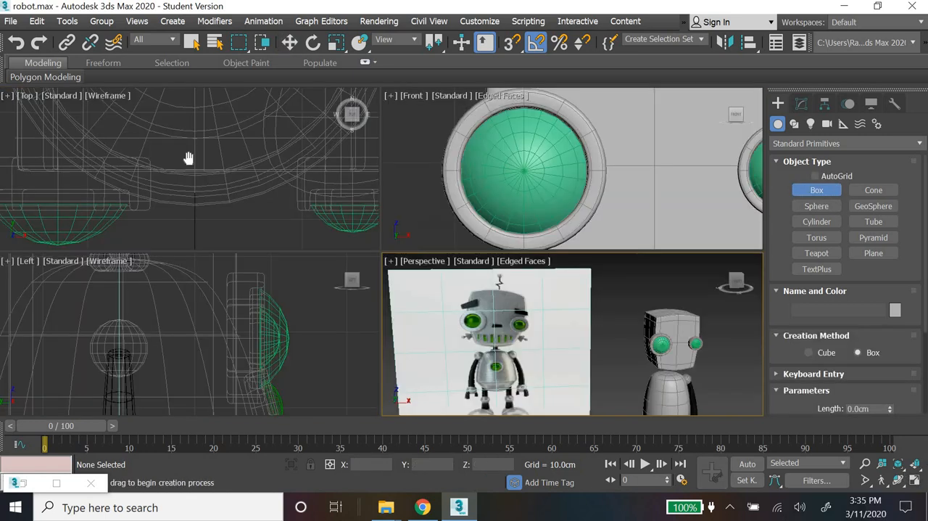
{"action": "middle_click_drag", "start_coordinate": [189, 157], "coordinate": [190, 255]}
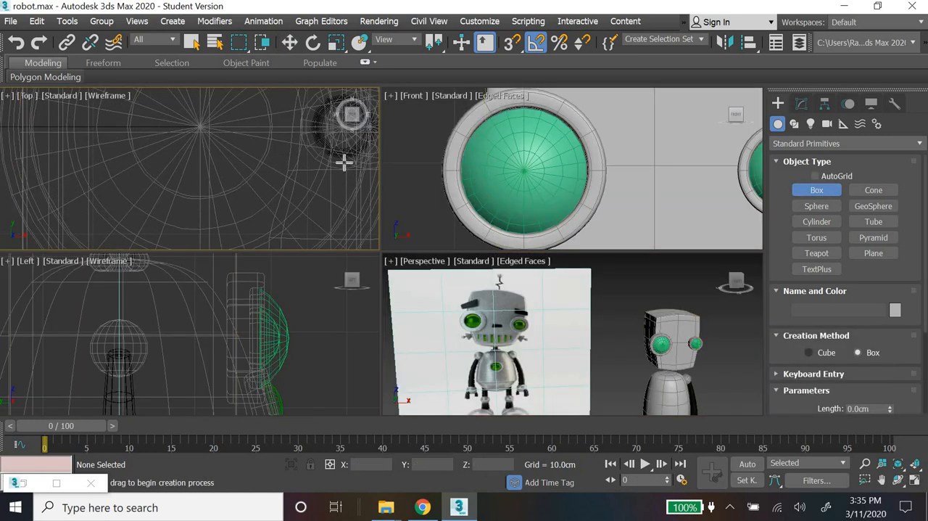
{"action": "left_click_drag", "start_coordinate": [200, 126], "coordinate": [208, 135]}
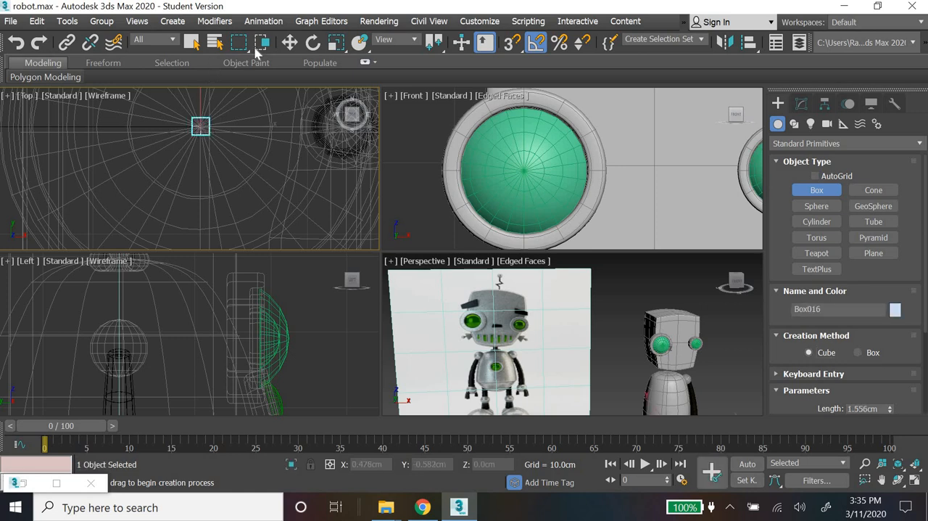
Step: Set the head's Y position to 0 cm and deselect it
{"action": "left_click", "coordinate": [289, 42]}
{"action": "left_click", "coordinate": [674, 330]}
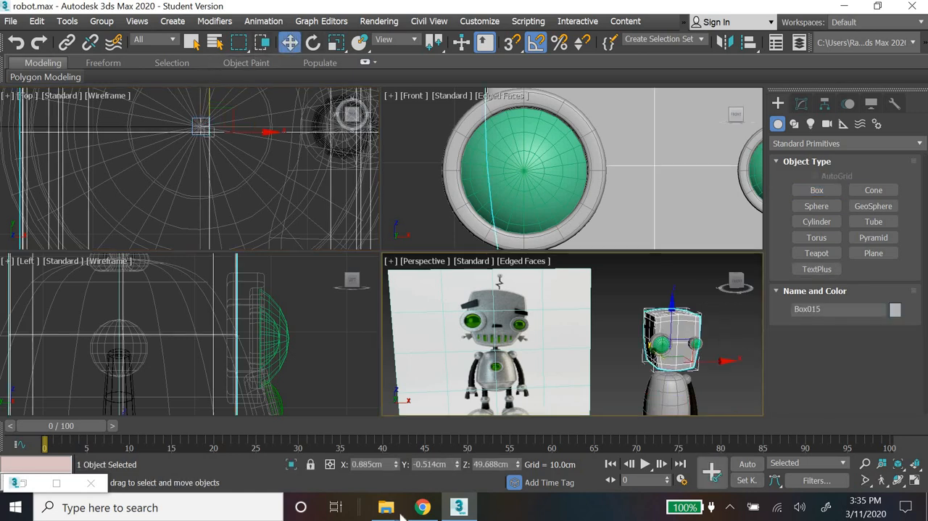
{"action": "right_click", "coordinate": [457, 464]}
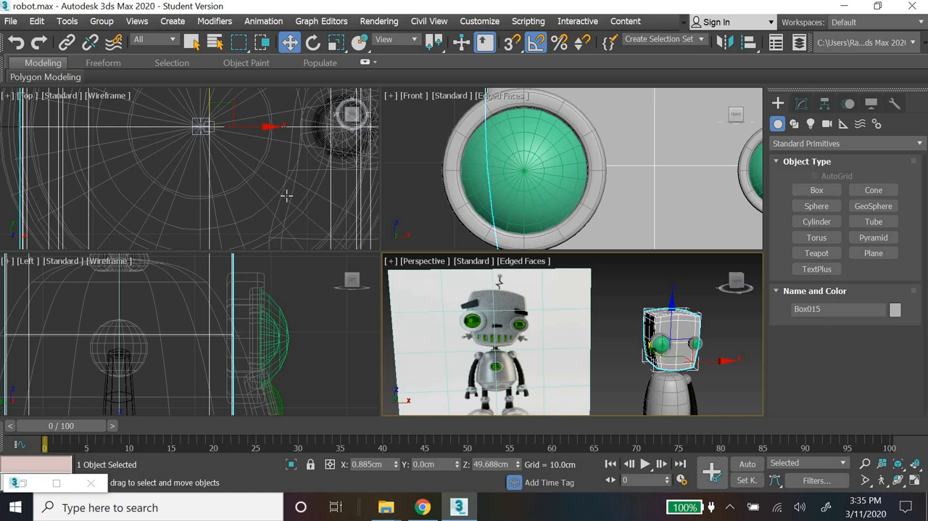
{"action": "left_click", "coordinate": [611, 304]}
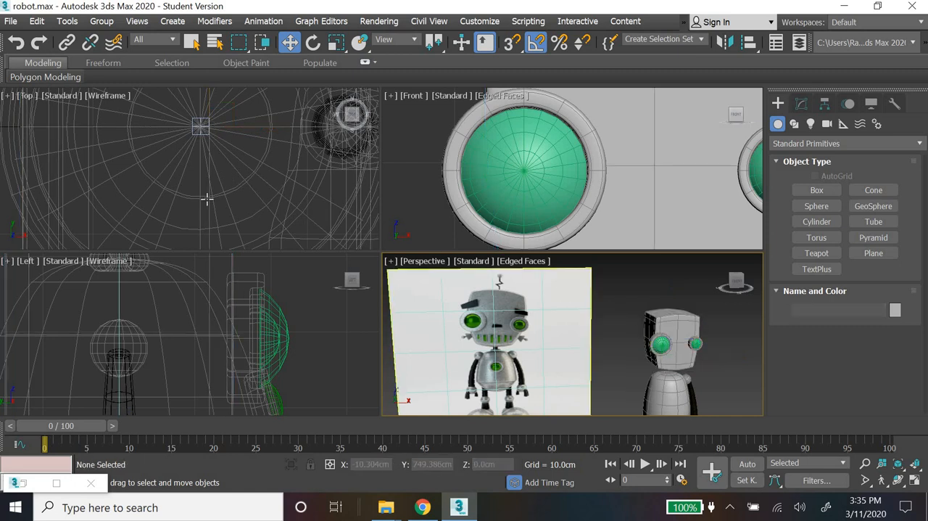
Step: Select the small box at the body's centre and raise it above the head to about Z 110.34 cm
{"action": "scroll", "coordinate": [214, 173], "scroll_direction": "up", "scroll_amount": 5}
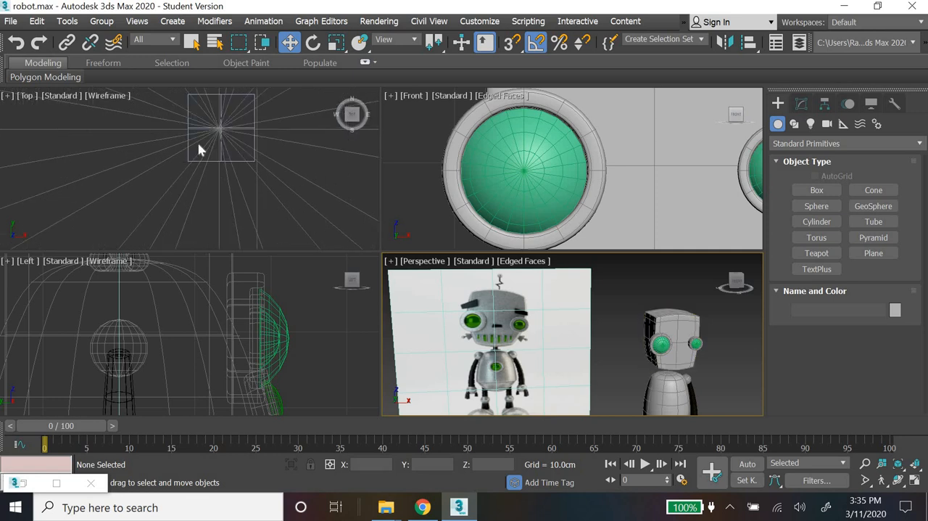
{"action": "left_click", "coordinate": [186, 160]}
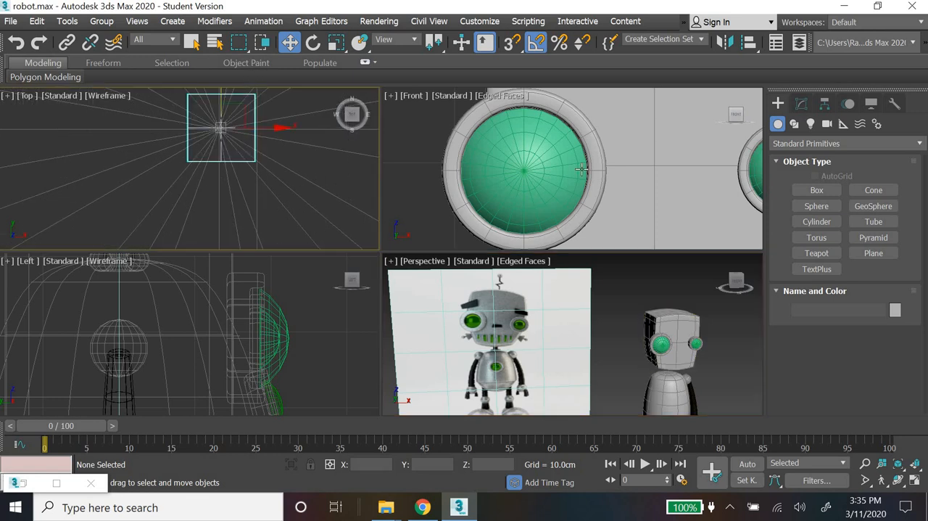
{"action": "scroll", "coordinate": [586, 145], "scroll_direction": "down", "scroll_amount": 6}
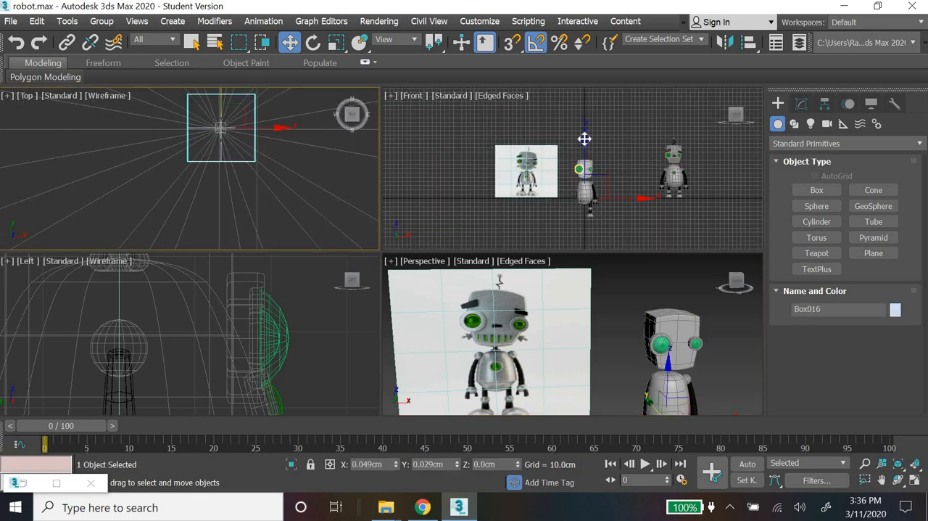
{"action": "left_click_drag", "start_coordinate": [584, 138], "coordinate": [584, 93]}
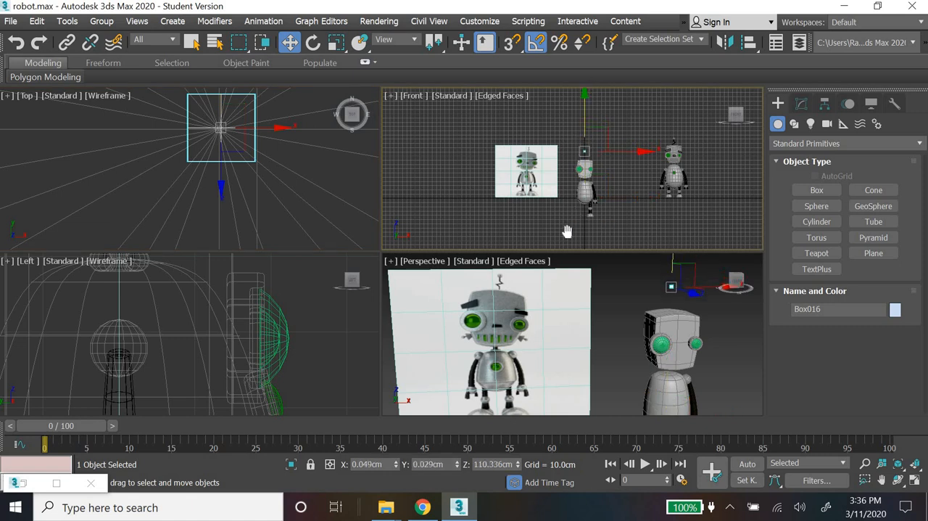
{"action": "middle_click_drag", "start_coordinate": [567, 231], "coordinate": [560, 259]}
Step: Set the box's length and width to 1 cm and its height to 10 cm
{"action": "left_click", "coordinate": [802, 104]}
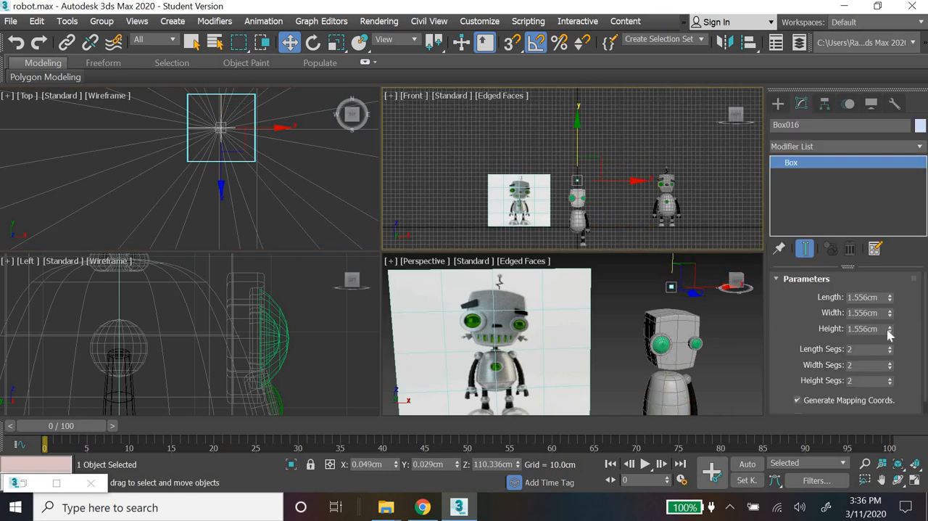
{"action": "left_click_drag", "start_coordinate": [879, 298], "coordinate": [810, 298]}
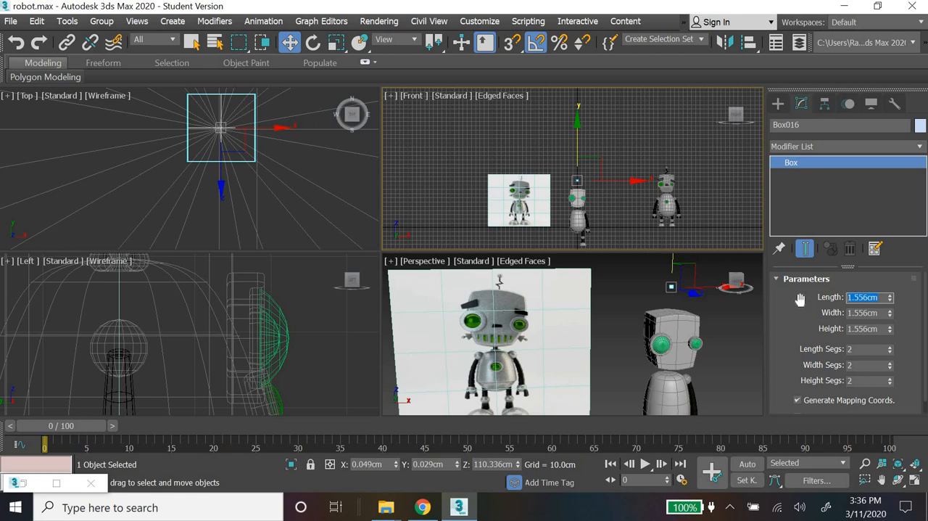
{"action": "type", "text": "1"}
{"action": "key", "text": "Return"}
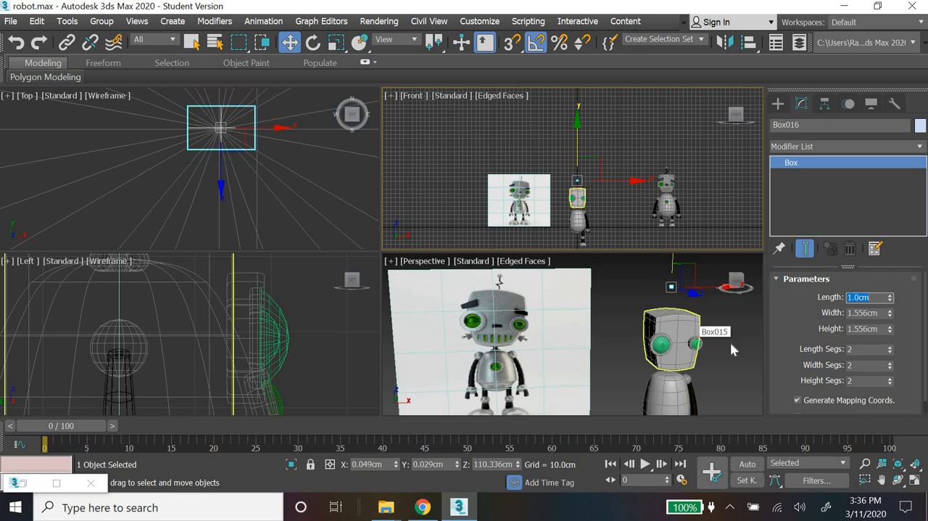
{"action": "key", "text": "Tab"}
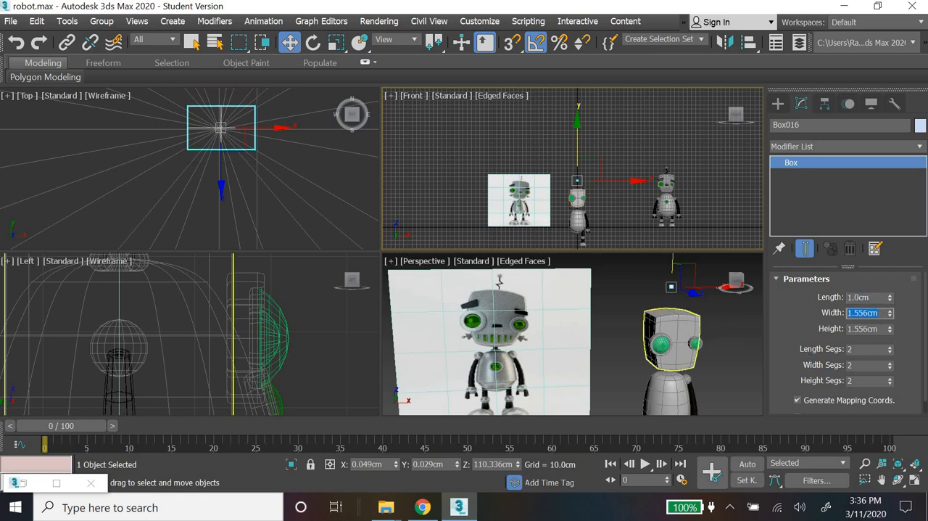
{"action": "type", "text": "1"}
{"action": "key", "text": "Return"}
{"action": "key", "text": "Tab"}
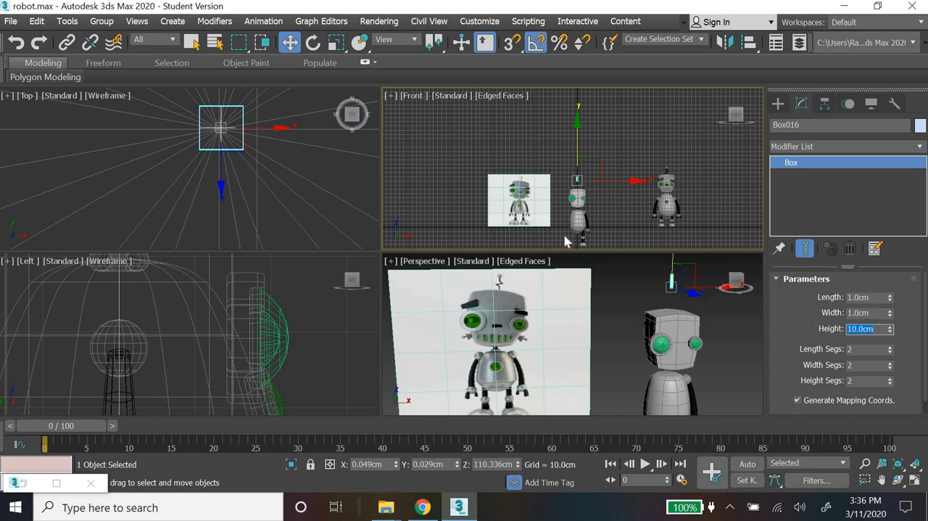
Step: Lower the thin box into the top of the head, to about Z 89.13 cm
{"action": "scroll", "coordinate": [570, 125], "scroll_direction": "up", "scroll_amount": 5}
{"action": "middle_click_drag", "start_coordinate": [571, 125], "coordinate": [571, 174]}
{"action": "left_click_drag", "start_coordinate": [570, 125], "coordinate": [569, 164]}
{"action": "scroll", "coordinate": [572, 232], "scroll_direction": "up", "scroll_amount": 2}
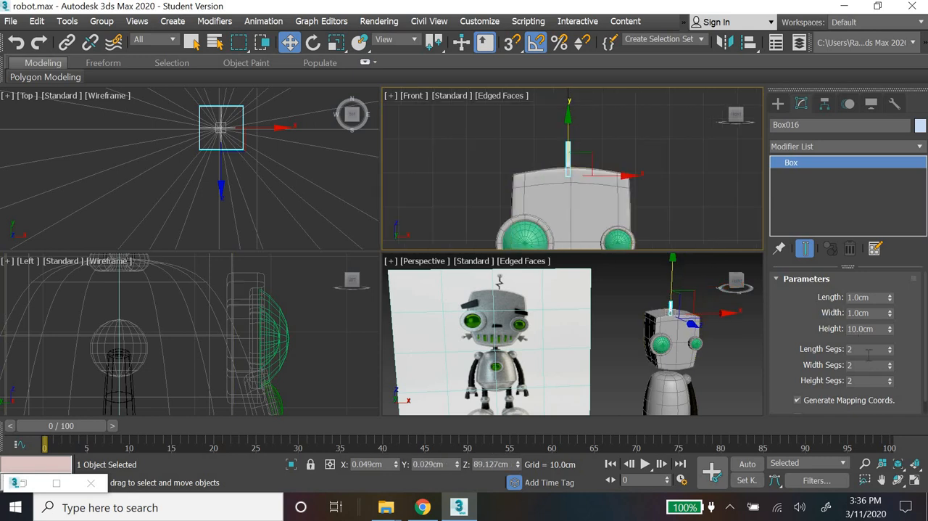
Step: Set the antenna box to 1 length segment, 1 width segment and 6 height segments
{"action": "left_click", "coordinate": [890, 368]}
{"action": "left_click", "coordinate": [891, 383]}
{"action": "left_click", "coordinate": [891, 352]}
{"action": "mouse_move", "coordinate": [889, 363]}
{"action": "left_mouse_down"}
{"action": "mouse_move", "coordinate": [885, 342]}
{"action": "mouse_move", "coordinate": [886, 379]}
{"action": "left_mouse_up"}
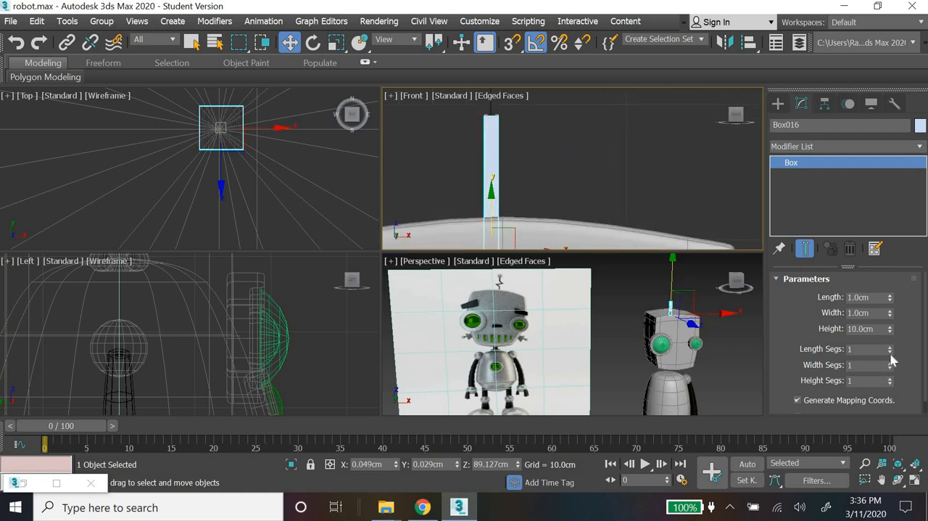
{"action": "left_click_drag", "start_coordinate": [889, 339], "coordinate": [890, 374]}
{"action": "key", "text": "ctrl+z"}
{"action": "middle_click_drag", "start_coordinate": [641, 156], "coordinate": [645, 155]}
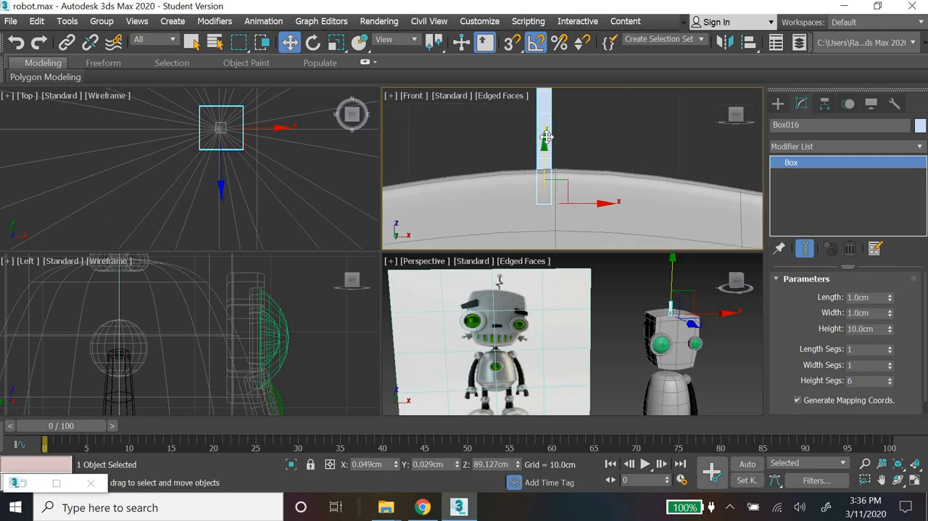
Step: Raise the antenna box to about Z 90.64 cm and enlarge the Front view to full size
{"action": "left_click_drag", "start_coordinate": [546, 136], "coordinate": [546, 130]}
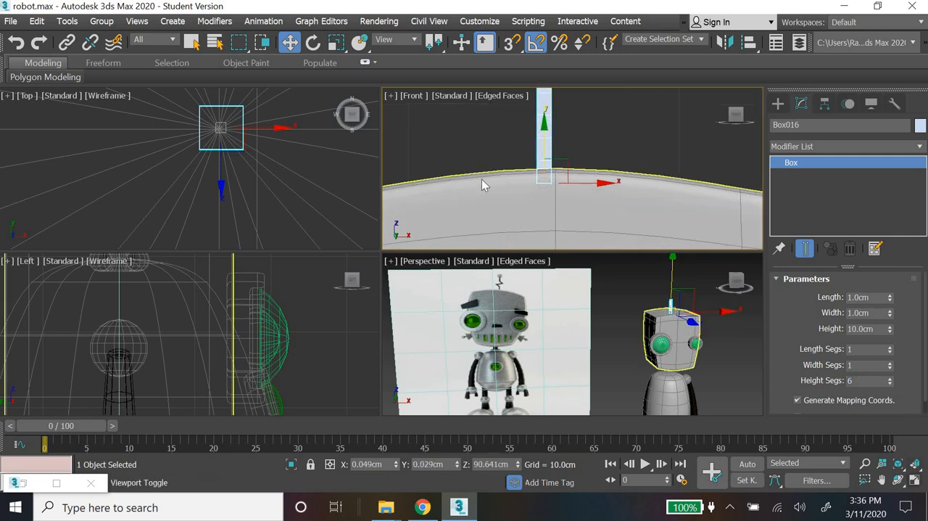
{"action": "key", "text": "alt+w"}
{"action": "middle_click_drag", "start_coordinate": [481, 178], "coordinate": [578, 299]}
{"action": "scroll", "coordinate": [578, 301], "scroll_direction": "down", "scroll_amount": 2}
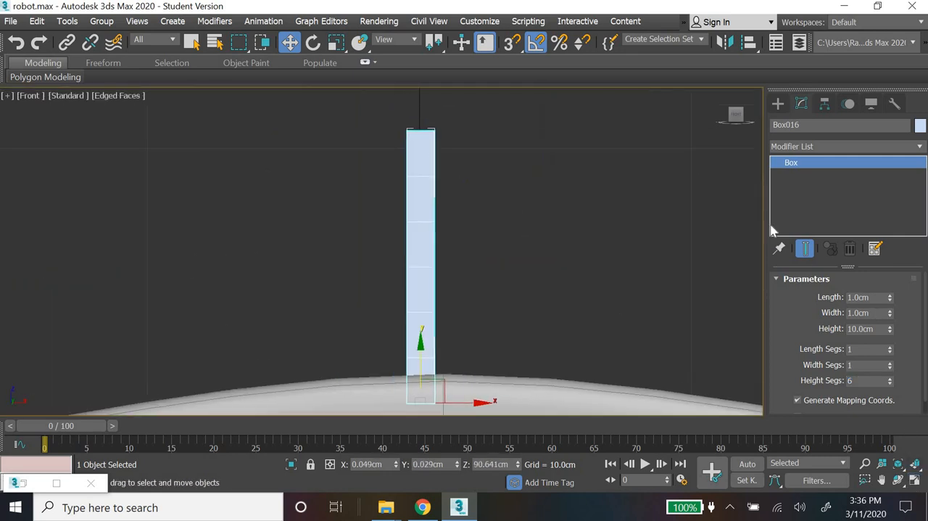
Step: Apply an Edit Poly modifier to the antenna box
{"action": "left_click", "coordinate": [818, 149]}
{"action": "key", "text": "e"}
{"action": "key", "text": "e"}
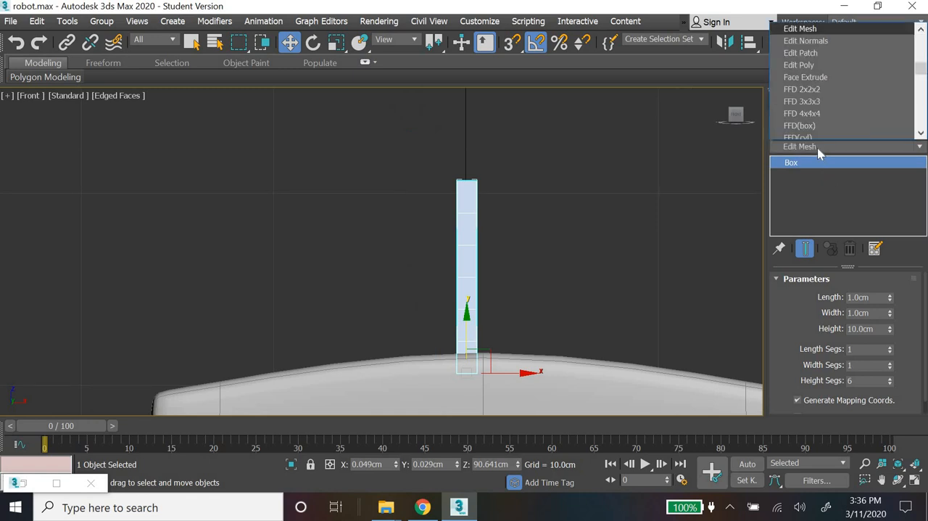
{"action": "scroll", "coordinate": [813, 72], "scroll_direction": "down", "scroll_amount": 1}
{"action": "key", "text": "e"}
{"action": "key", "text": "e"}
{"action": "key", "text": "e"}
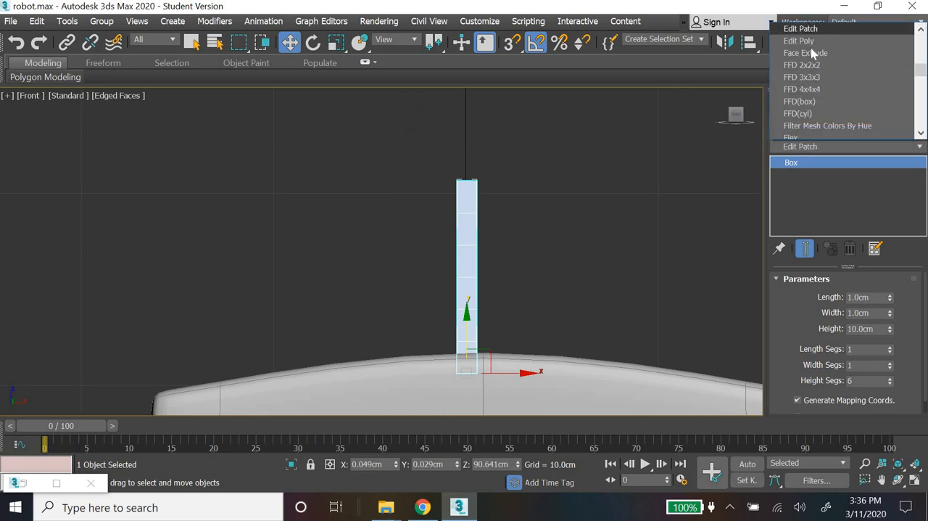
{"action": "left_click", "coordinate": [810, 41]}
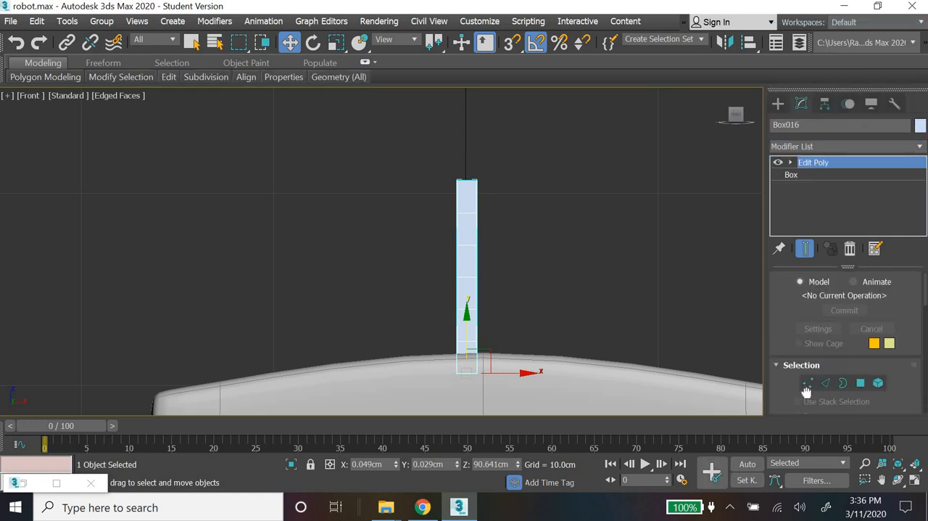
Step: Bend the antenna into a zigzag by moving one lower vertex row left and the row above it right to about X 1.71 cm
{"action": "key", "text": "1"}
{"action": "scroll", "coordinate": [527, 301], "scroll_direction": "down", "scroll_amount": 5}
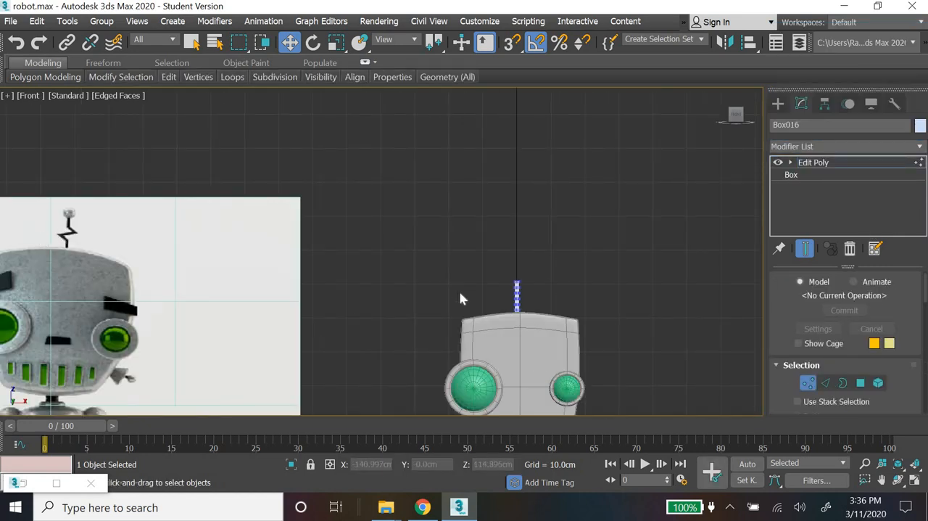
{"action": "scroll", "coordinate": [617, 271], "scroll_direction": "up", "scroll_amount": 6}
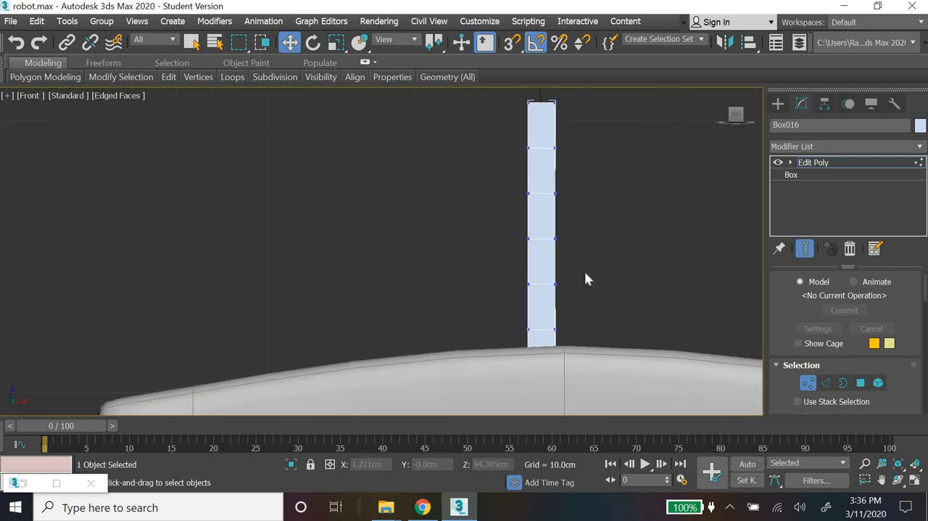
{"action": "left_click_drag", "start_coordinate": [510, 268], "coordinate": [557, 289]}
{"action": "left_click_drag", "start_coordinate": [588, 227], "coordinate": [487, 271]}
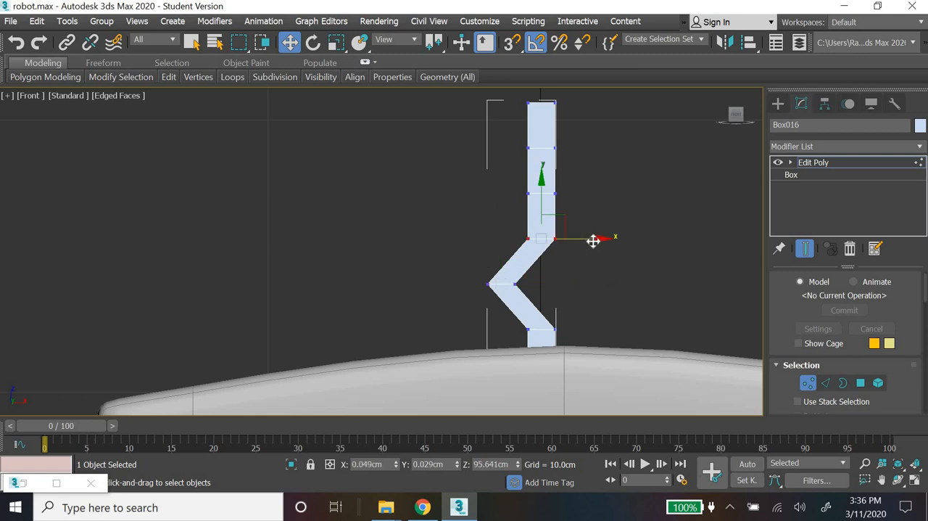
{"action": "left_click_drag", "start_coordinate": [593, 241], "coordinate": [638, 241]}
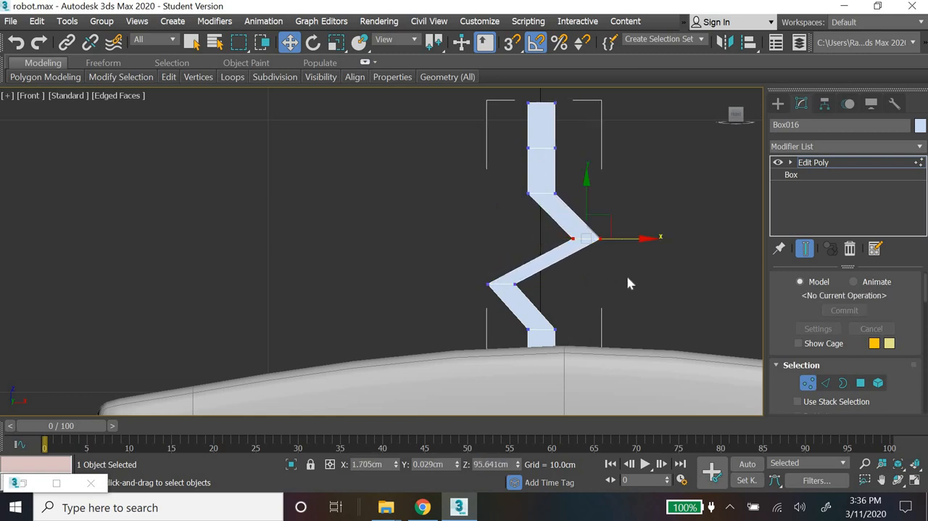
Step: Tilt the vertex rows directly above and below the antenna's zigzag to even out the bends' thickness
{"action": "left_click_drag", "start_coordinate": [502, 220], "coordinate": [589, 153]}
{"action": "left_click", "coordinate": [314, 44]}
{"action": "left_click_drag", "start_coordinate": [566, 300], "coordinate": [560, 261]}
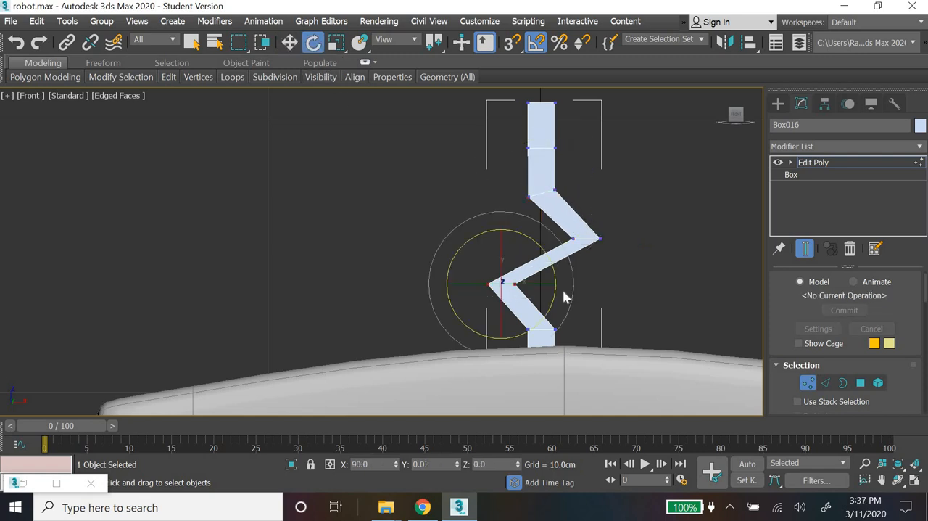
{"action": "mouse_move", "coordinate": [496, 343]}
{"action": "left_mouse_down"}
{"action": "mouse_move", "coordinate": [572, 315]}
{"action": "mouse_move", "coordinate": [580, 286]}
{"action": "mouse_move", "coordinate": [636, 303]}
{"action": "mouse_move", "coordinate": [592, 304]}
{"action": "mouse_move", "coordinate": [590, 296]}
{"action": "left_mouse_up"}
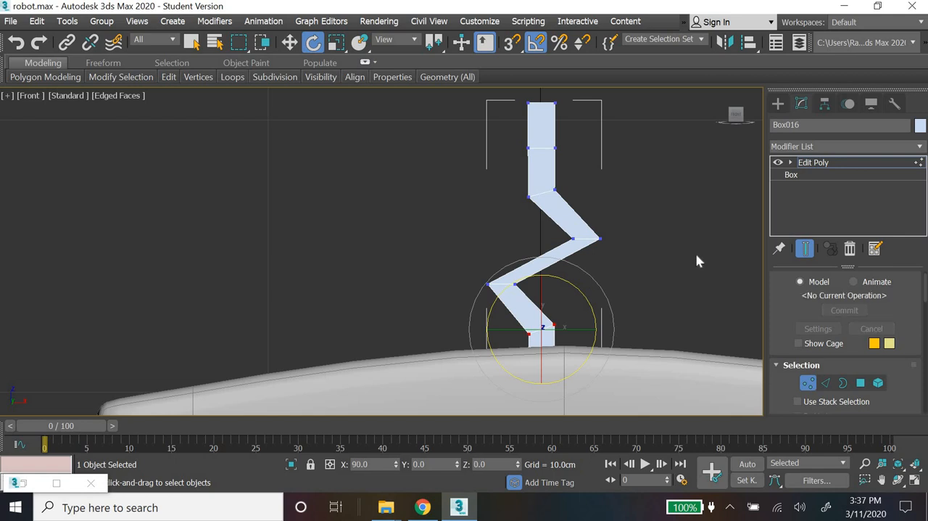
{"action": "left_click", "coordinate": [628, 236]}
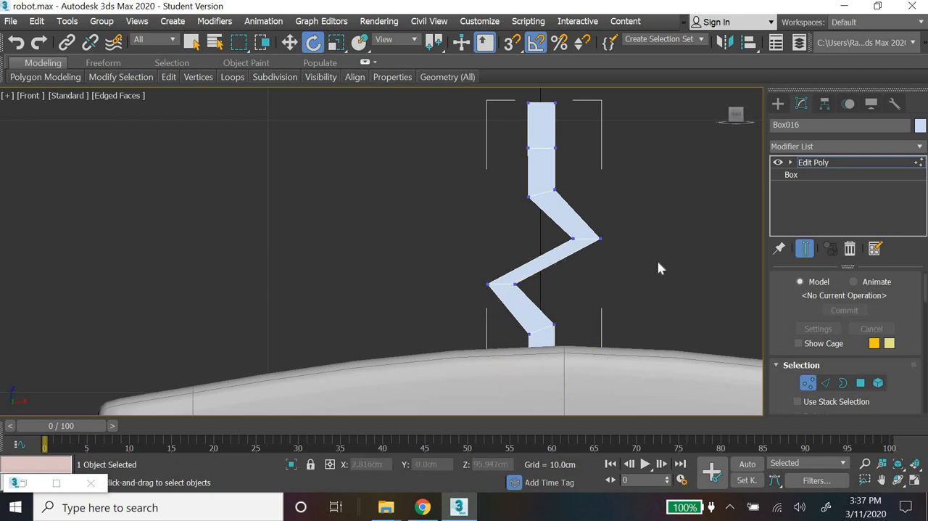
Step: Raise all antenna vertices above the base by about 2.14 cm to lengthen its lowest section, and deselect the antenna
{"action": "scroll", "coordinate": [632, 261], "scroll_direction": "down", "scroll_amount": 5}
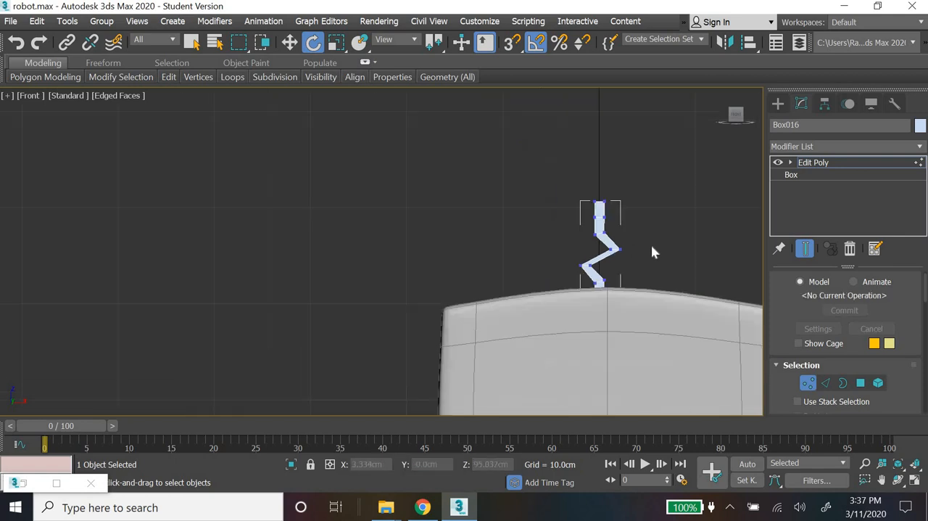
{"action": "left_click", "coordinate": [776, 106]}
{"action": "scroll", "coordinate": [699, 245], "scroll_direction": "down", "scroll_amount": 5}
{"action": "middle_click_drag", "start_coordinate": [699, 257], "coordinate": [590, 256]}
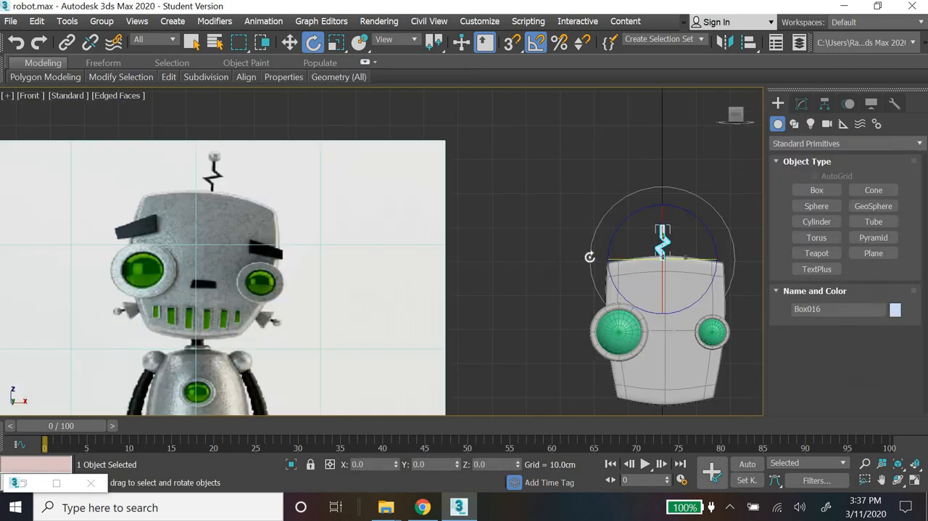
{"action": "scroll", "coordinate": [590, 257], "scroll_direction": "up", "scroll_amount": 5}
{"action": "left_click", "coordinate": [800, 103]}
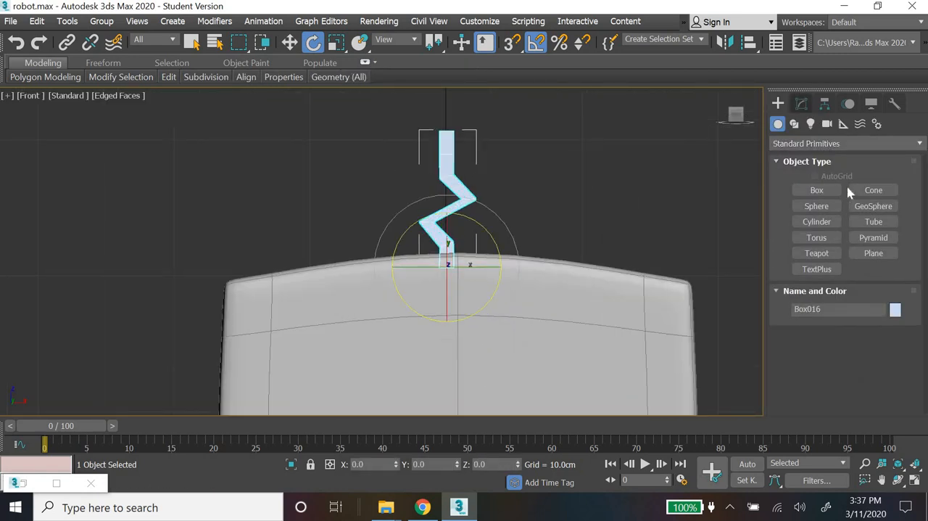
{"action": "key", "text": "1"}
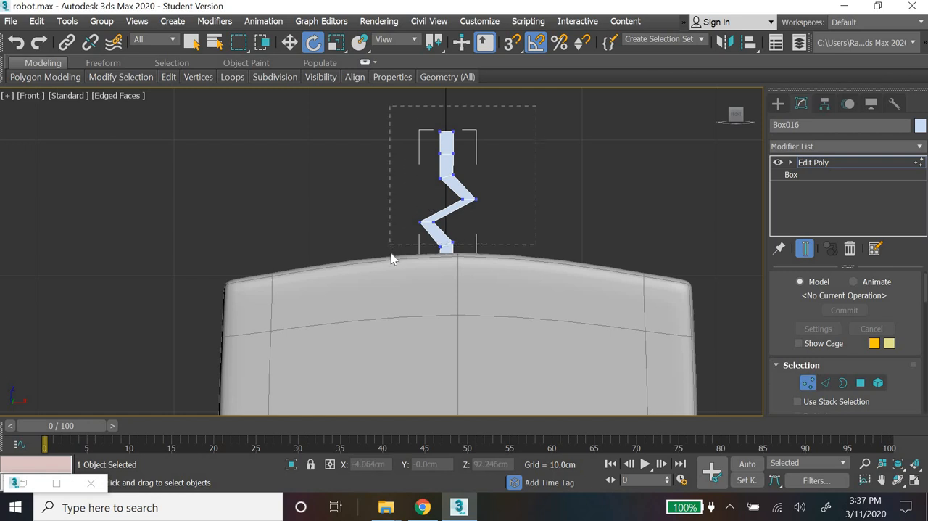
{"action": "left_click_drag", "start_coordinate": [439, 228], "coordinate": [390, 108]}
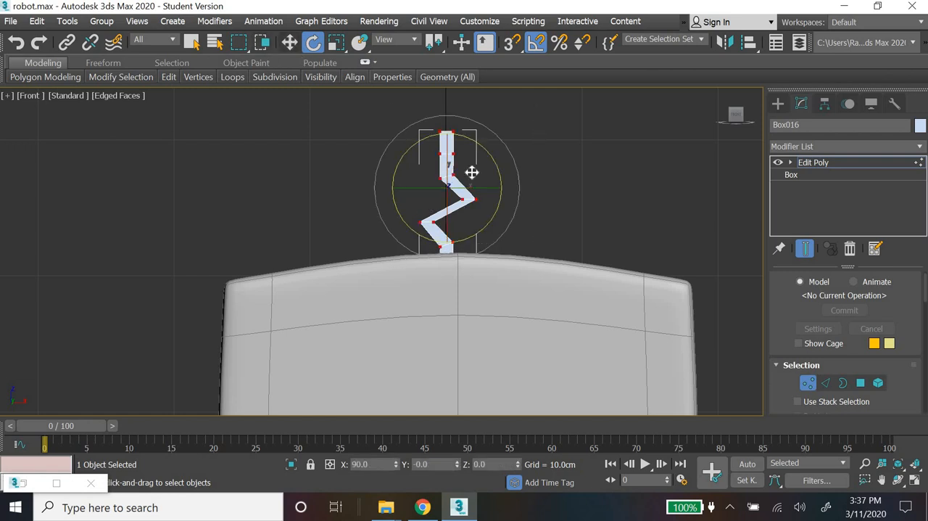
{"action": "key", "text": "w"}
{"action": "left_click_drag", "start_coordinate": [447, 139], "coordinate": [446, 125]}
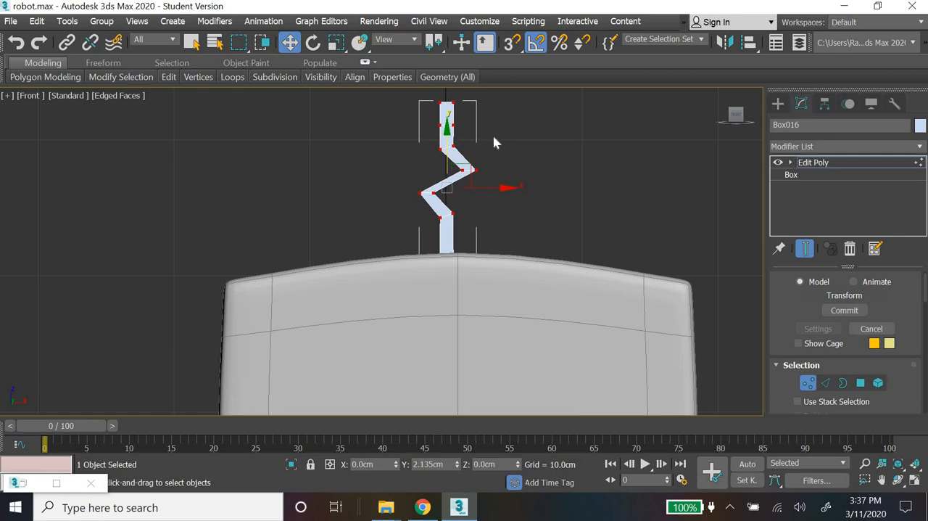
{"action": "left_click", "coordinate": [778, 103]}
{"action": "left_click", "coordinate": [576, 194]}
Step: Clone the robot's shoulder sphere as a single copy placed above the head
{"action": "scroll", "coordinate": [570, 197], "scroll_direction": "down", "scroll_amount": 5}
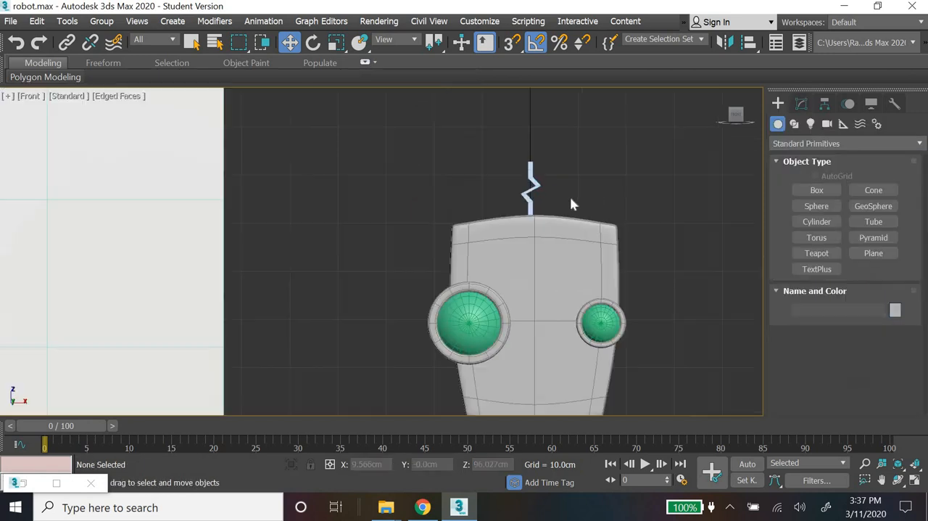
{"action": "middle_click_drag", "start_coordinate": [470, 248], "coordinate": [480, 315]}
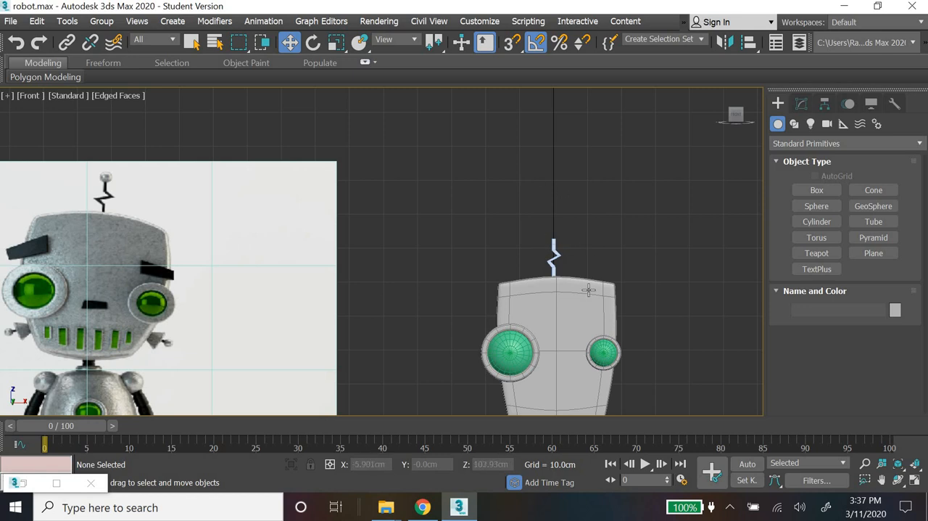
{"action": "scroll", "coordinate": [589, 290], "scroll_direction": "up", "scroll_amount": 3}
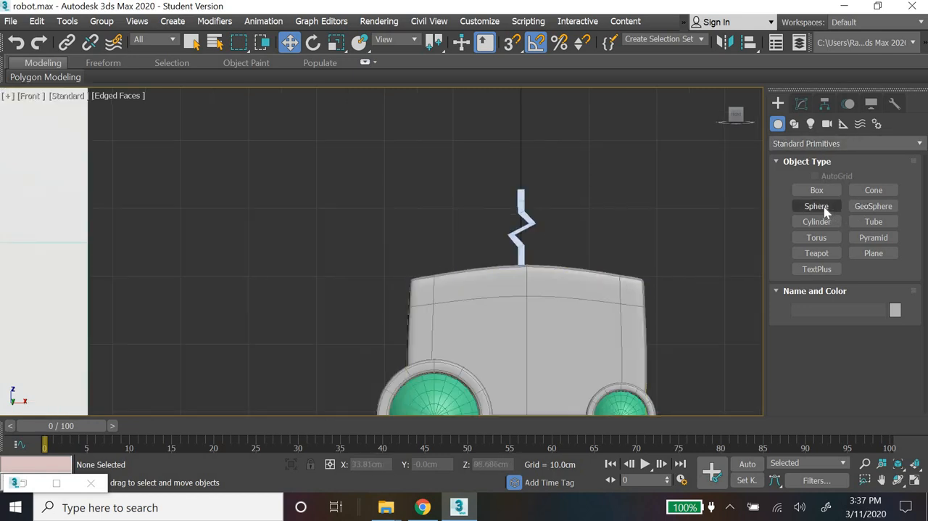
{"action": "scroll", "coordinate": [597, 289], "scroll_direction": "down", "scroll_amount": 3}
{"action": "middle_click_drag", "start_coordinate": [621, 413], "coordinate": [570, 351]}
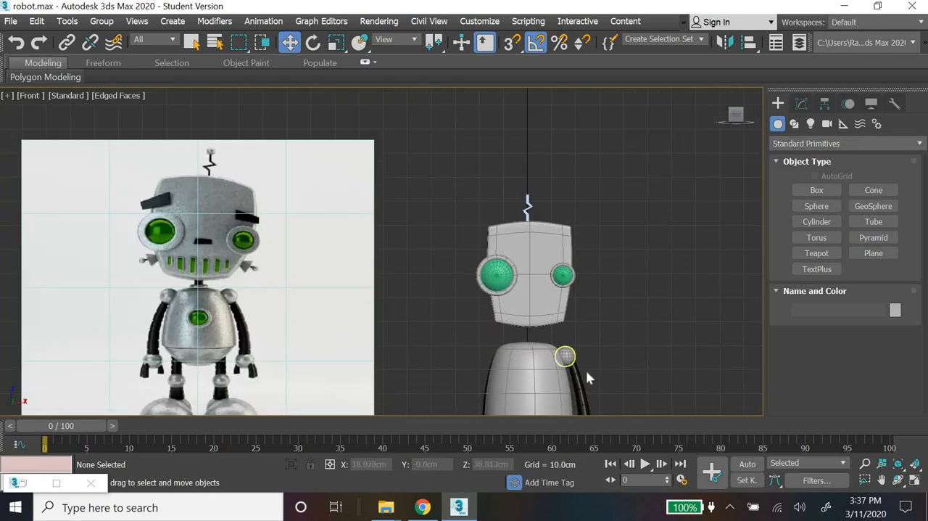
{"action": "left_click", "coordinate": [565, 355]}
{"action": "left_click_drag", "start_coordinate": [549, 164], "coordinate": [547, 155], "text": "shift"}
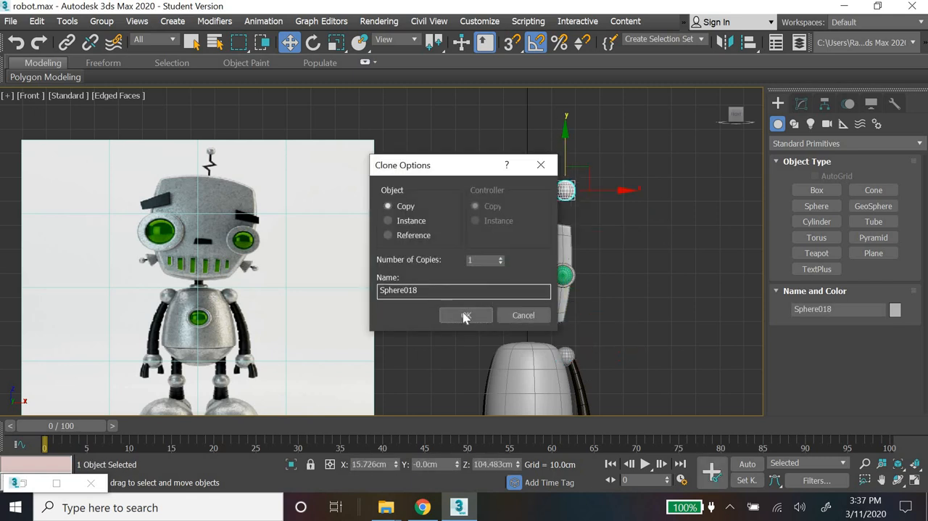
{"action": "key", "text": "Return"}
Step: Centre the copied sphere over the antenna at X 0 cm, and set the antenna's Y position to 0 cm
{"action": "scroll", "coordinate": [755, 206], "scroll_direction": "up", "scroll_amount": 5}
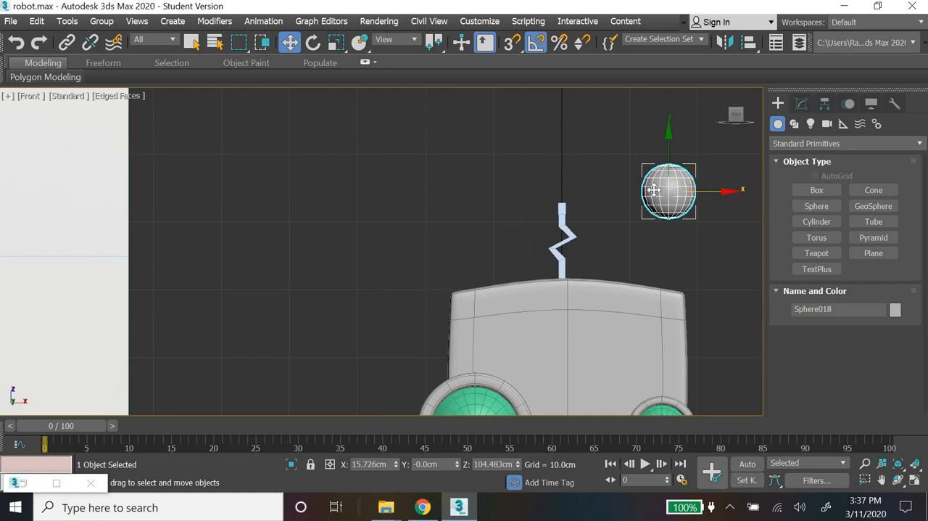
{"action": "left_click_drag", "start_coordinate": [730, 190], "coordinate": [627, 190]}
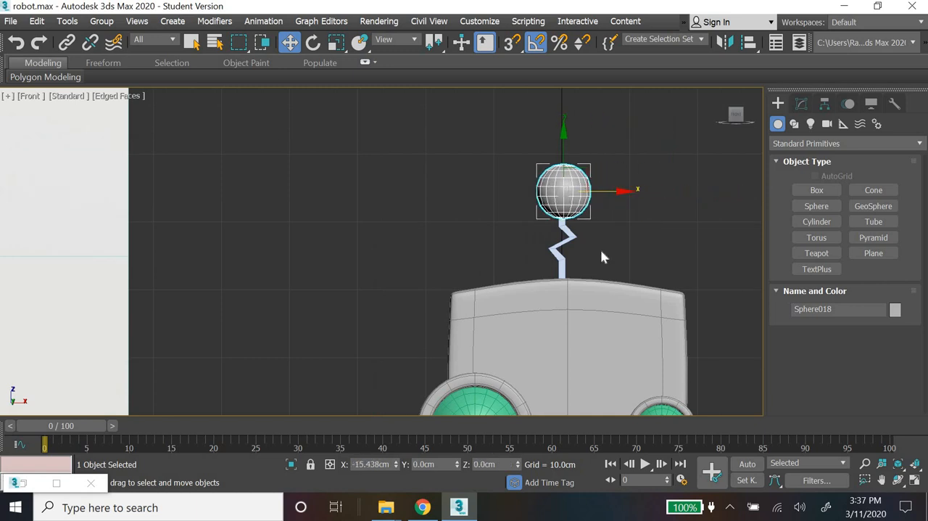
{"action": "right_click", "coordinate": [396, 466]}
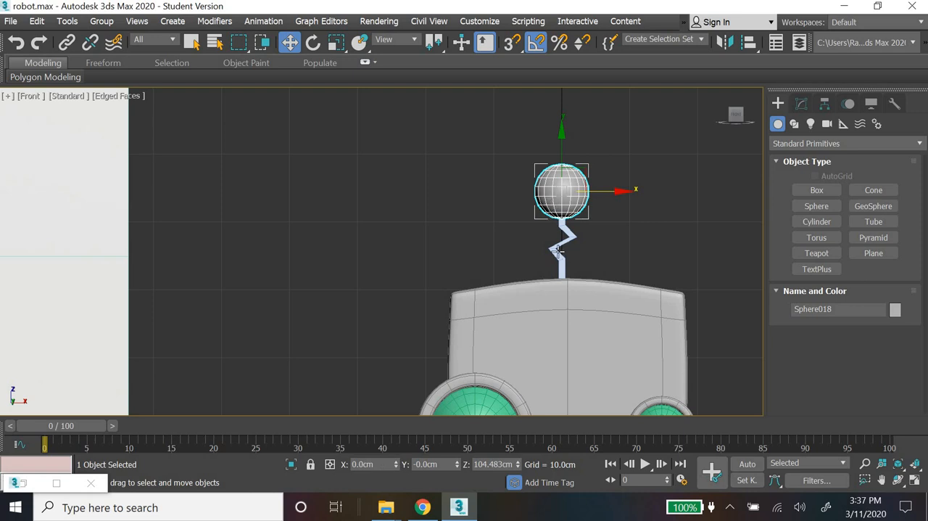
{"action": "left_click", "coordinate": [557, 250]}
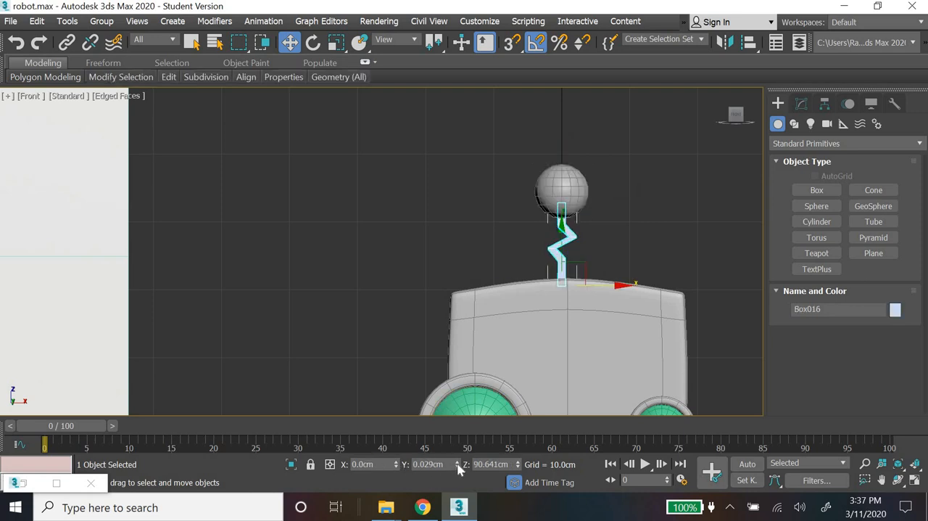
{"action": "scroll", "coordinate": [575, 232], "scroll_direction": "up", "scroll_amount": 4}
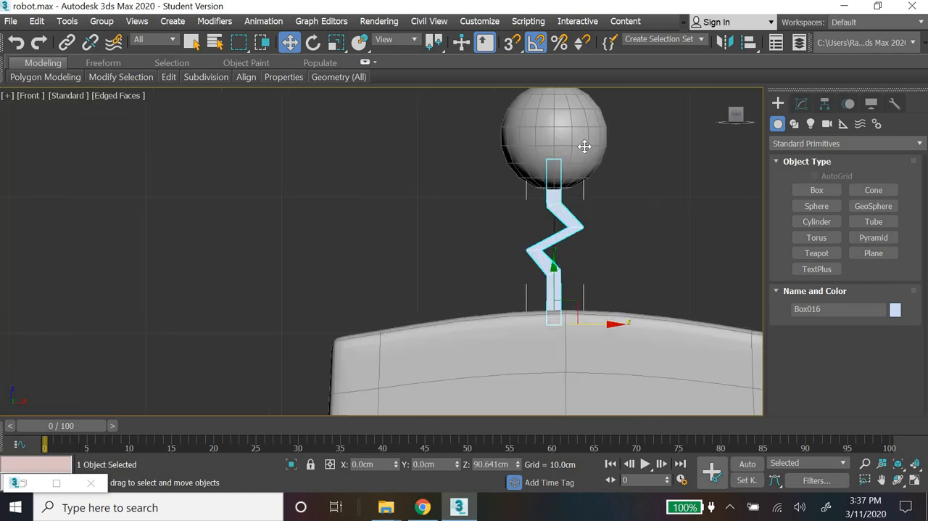
Step: Set the antenna ball's radius to 2 cm and deselect it
{"action": "left_click", "coordinate": [584, 145]}
{"action": "left_click", "coordinate": [802, 105]}
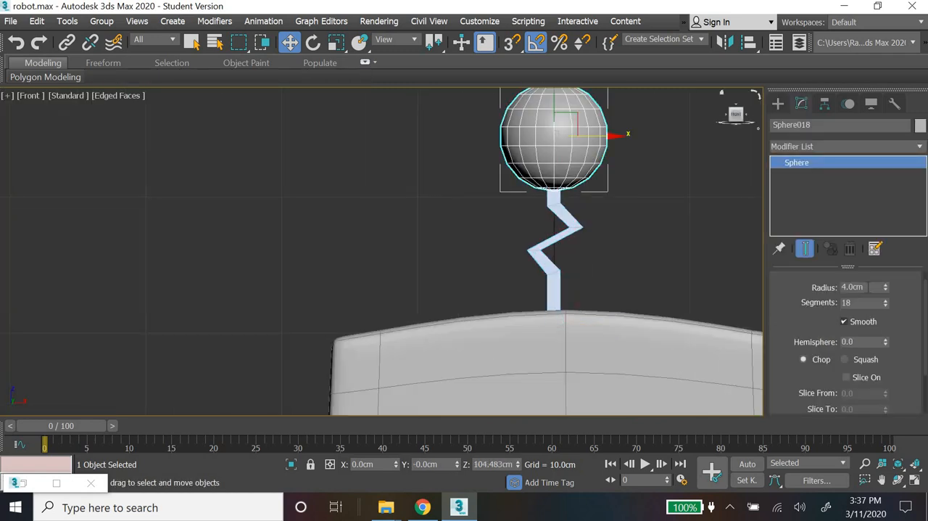
{"action": "type", "text": "2"}
{"action": "key", "text": "Return"}
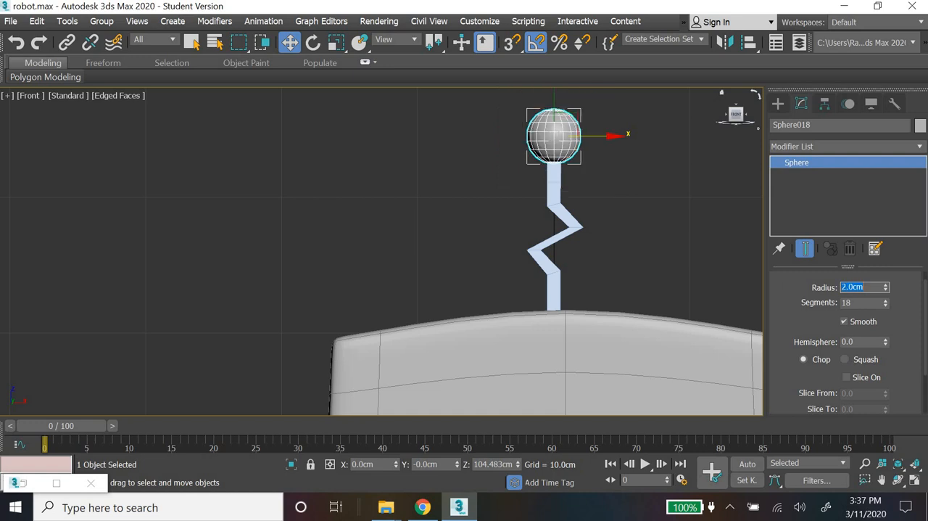
{"action": "left_click", "coordinate": [658, 219]}
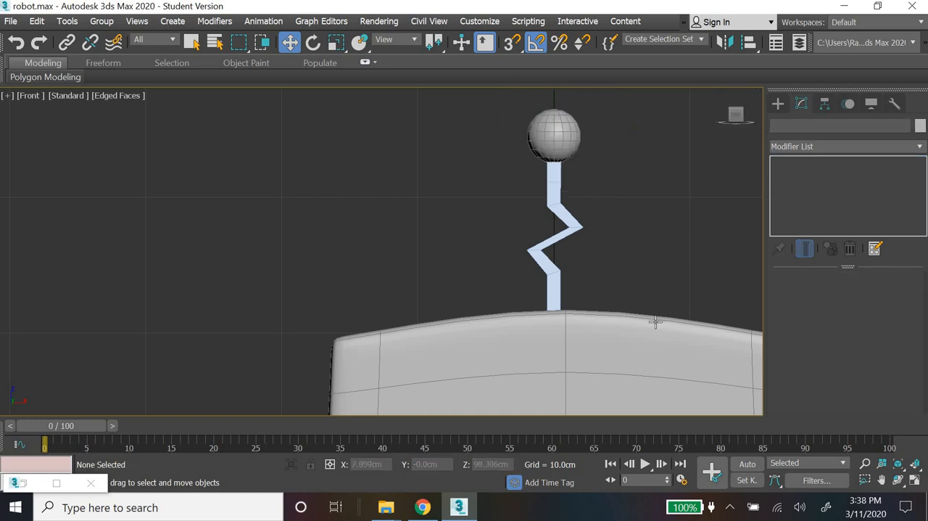
Step: Change the zigzag antenna's object color to the dark brown custom color, and leave nothing selected
{"action": "scroll", "coordinate": [652, 319], "scroll_direction": "down", "scroll_amount": 3}
{"action": "scroll", "coordinate": [563, 241], "scroll_direction": "down", "scroll_amount": 3}
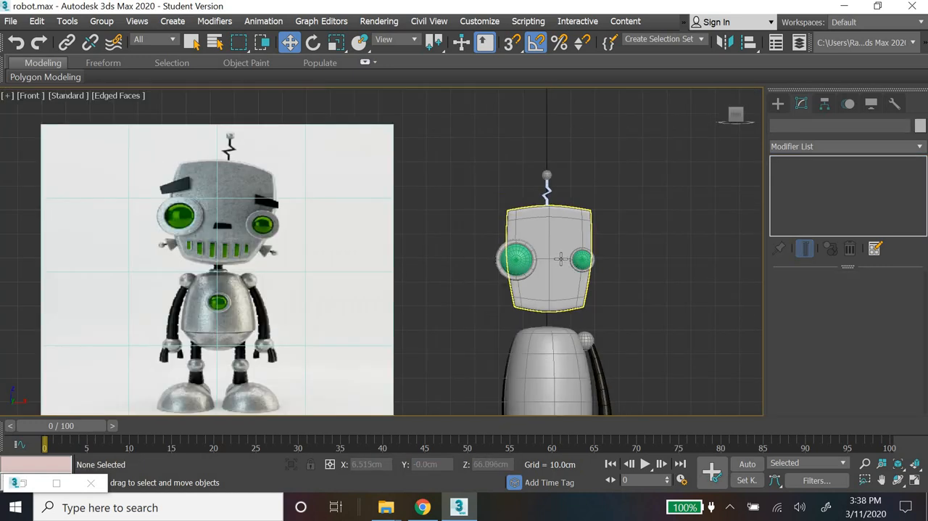
{"action": "left_click", "coordinate": [551, 185]}
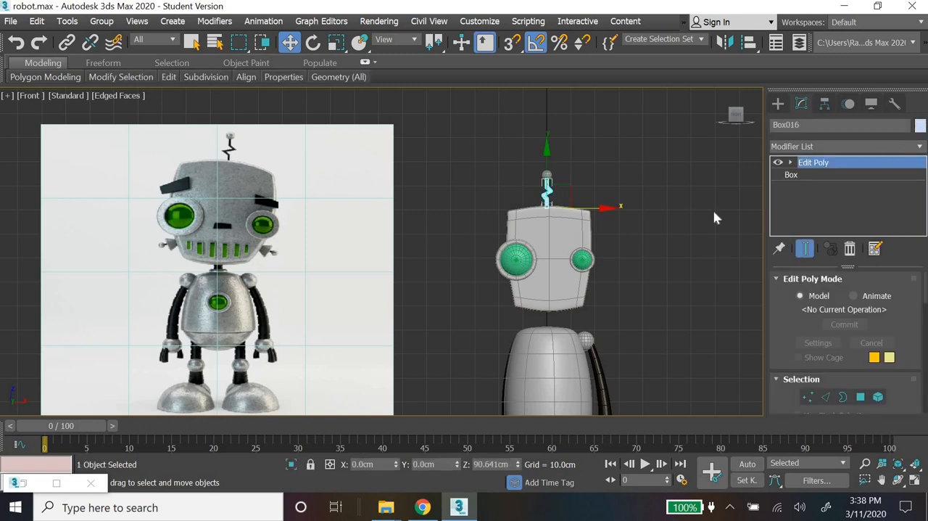
{"action": "left_click", "coordinate": [537, 332]}
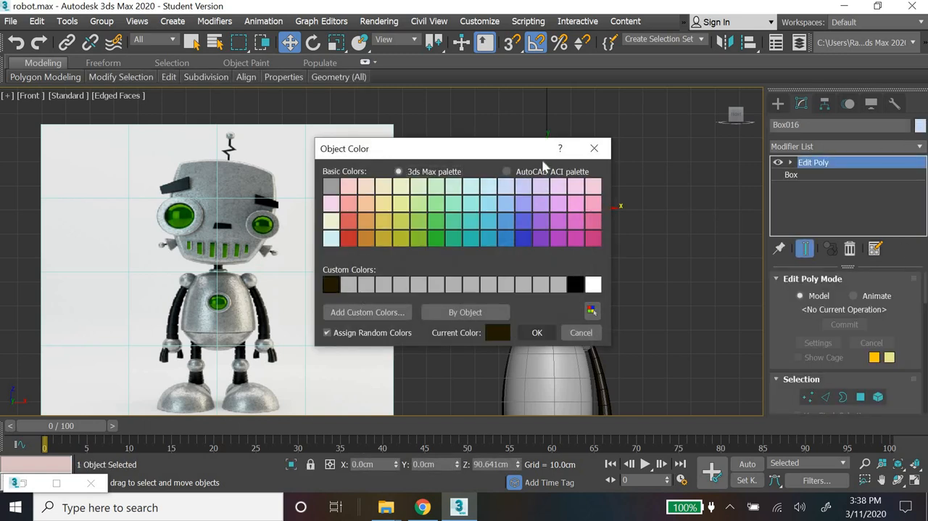
{"action": "left_click", "coordinate": [545, 174]}
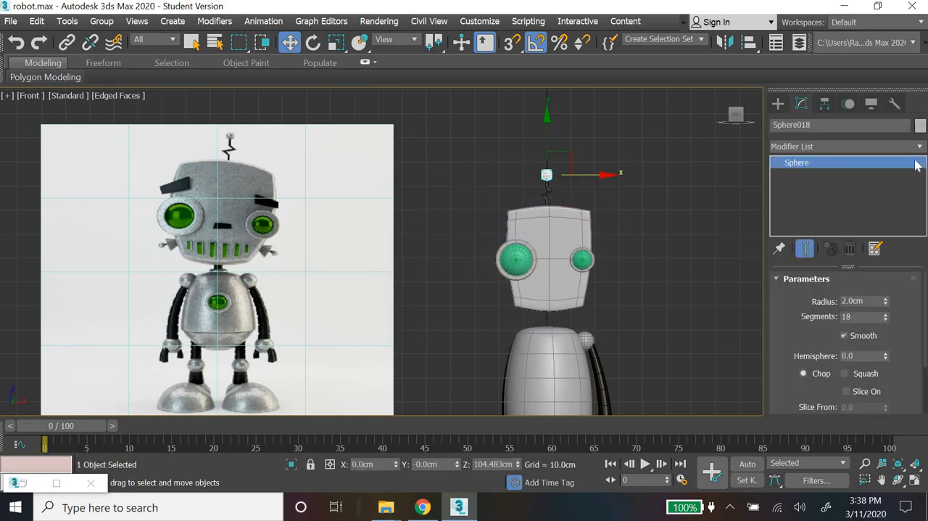
{"action": "left_click", "coordinate": [715, 274]}
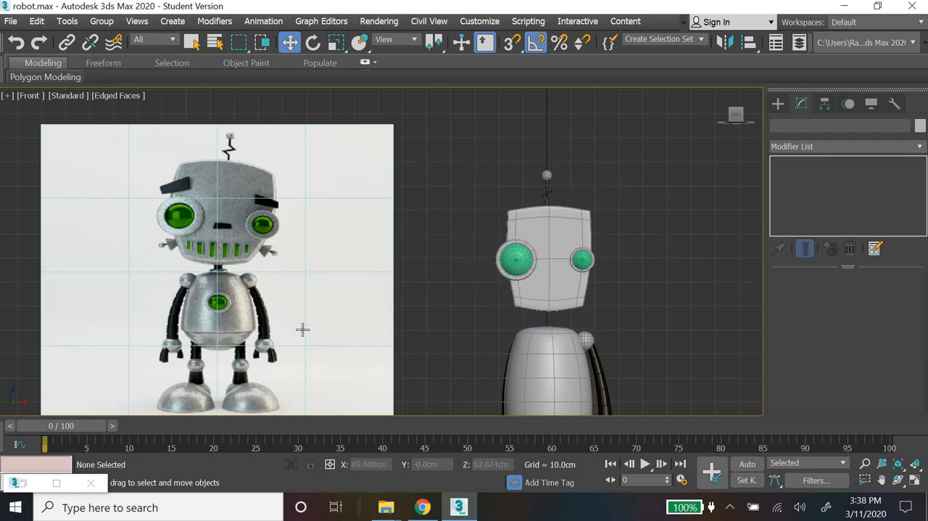
Step: Create a torus around the body's central axis in the Top view, with Radius 1 about 2.98 cm and Radius 2 about 0.46 cm
{"action": "middle_click_drag", "start_coordinate": [303, 329], "coordinate": [333, 298]}
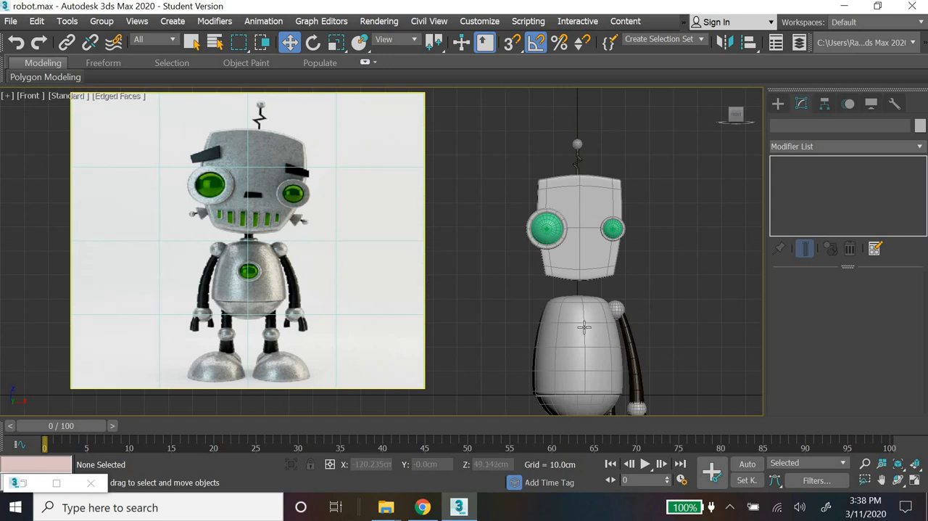
{"action": "left_click", "coordinate": [778, 104]}
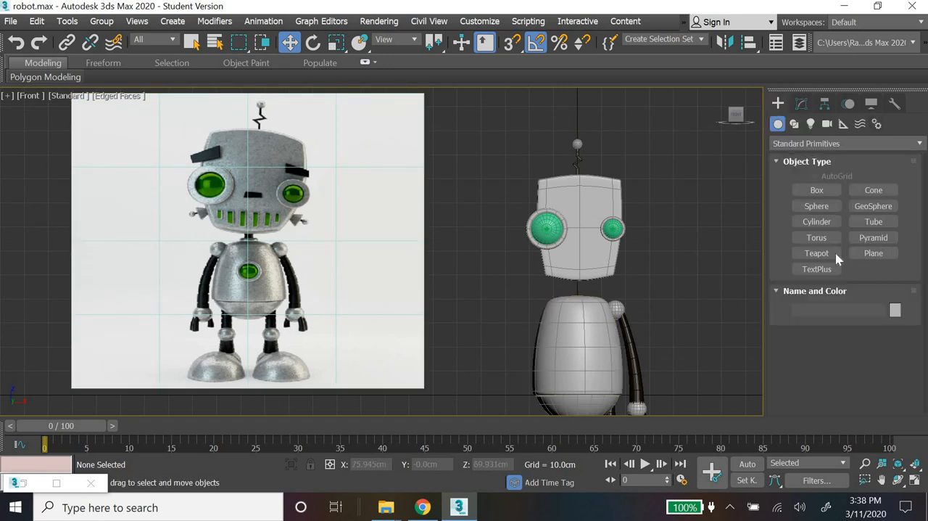
{"action": "left_click", "coordinate": [826, 251]}
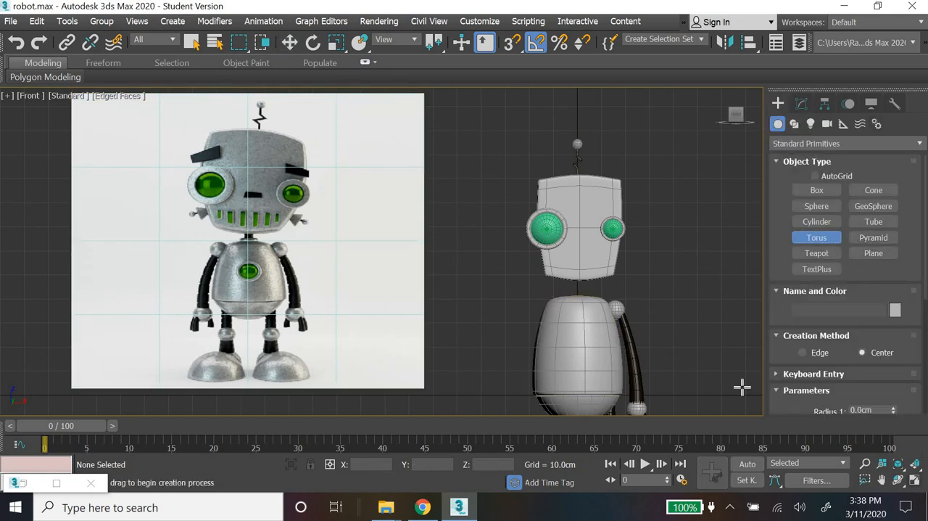
{"action": "key", "text": "alt+w"}
{"action": "left_click_drag", "start_coordinate": [257, 171], "coordinate": [304, 249]}
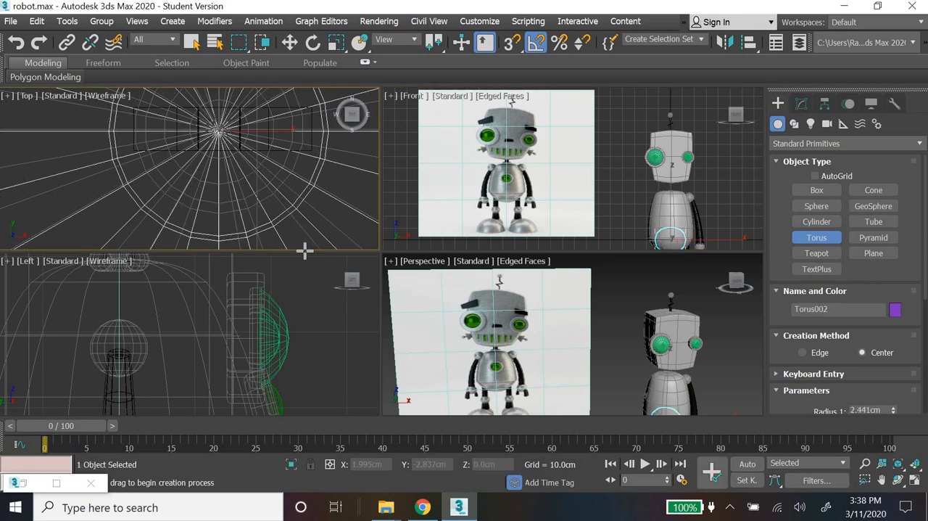
{"action": "left_click", "coordinate": [291, 219]}
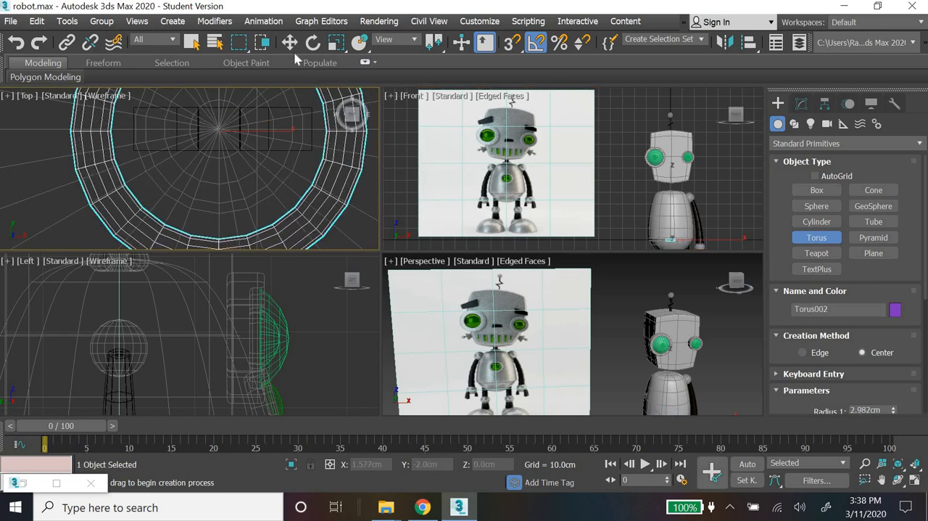
Step: Move the torus up onto the top of the body, at about Z 41.8 cm, as the base of the neck
{"action": "key", "text": "w"}
{"action": "middle_click_drag", "start_coordinate": [671, 201], "coordinate": [634, 170]}
{"action": "left_click_drag", "start_coordinate": [633, 206], "coordinate": [628, 163]}
{"action": "scroll", "coordinate": [628, 162], "scroll_direction": "up", "scroll_amount": 5}
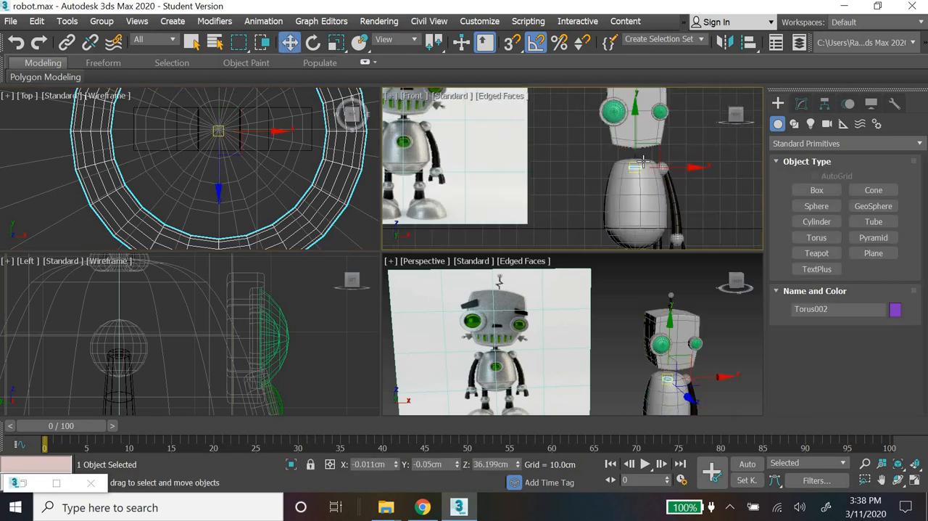
{"action": "left_click_drag", "start_coordinate": [655, 128], "coordinate": [657, 87]}
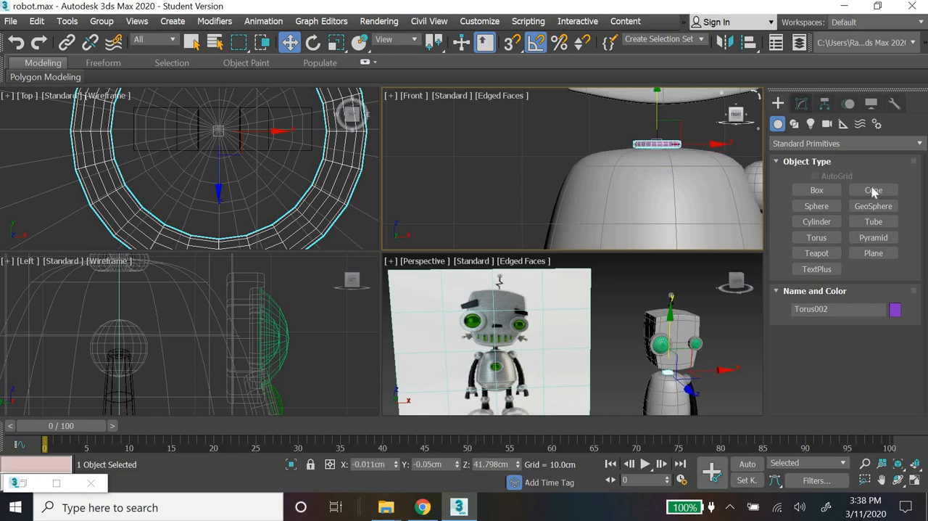
Step: Set the neck torus's Radius 1 to 3 cm and Radius 2 to 0.5 cm
{"action": "left_click", "coordinate": [802, 104]}
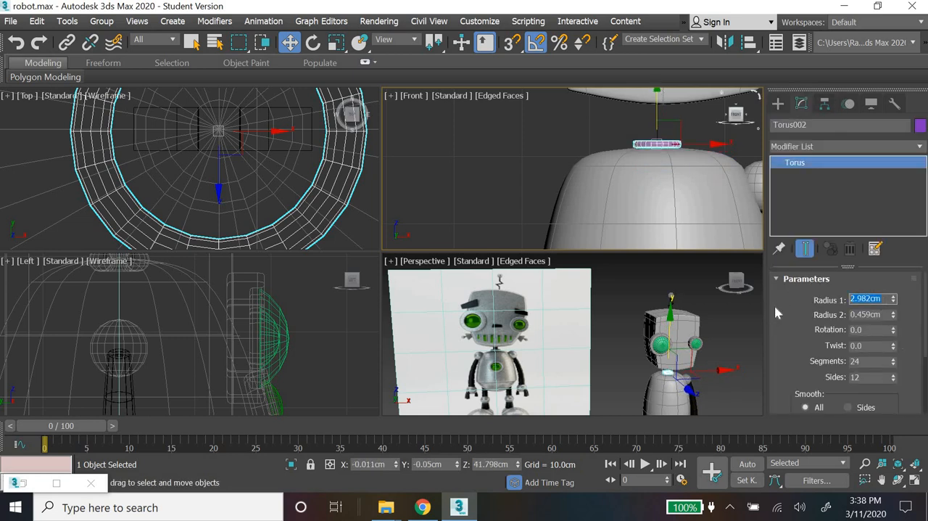
{"action": "type", "text": "3"}
{"action": "key", "text": "Return"}
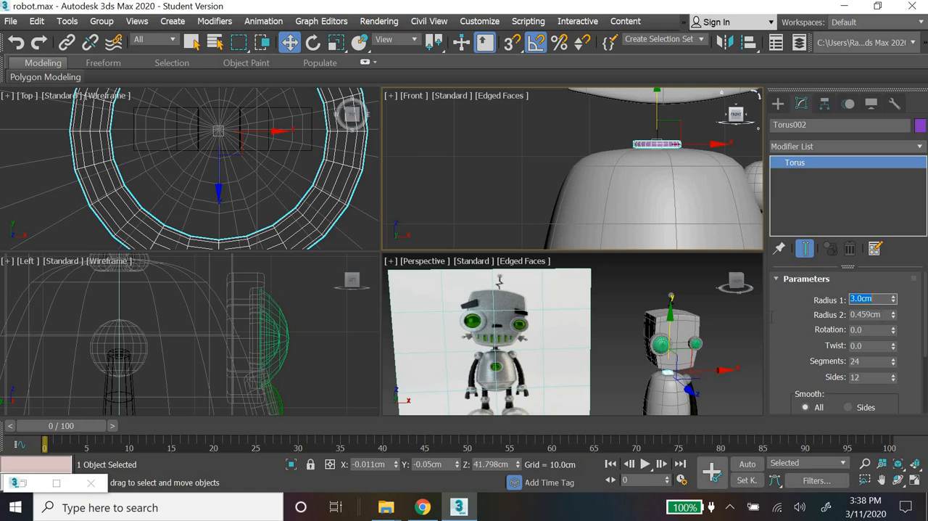
{"action": "key", "text": "Tab"}
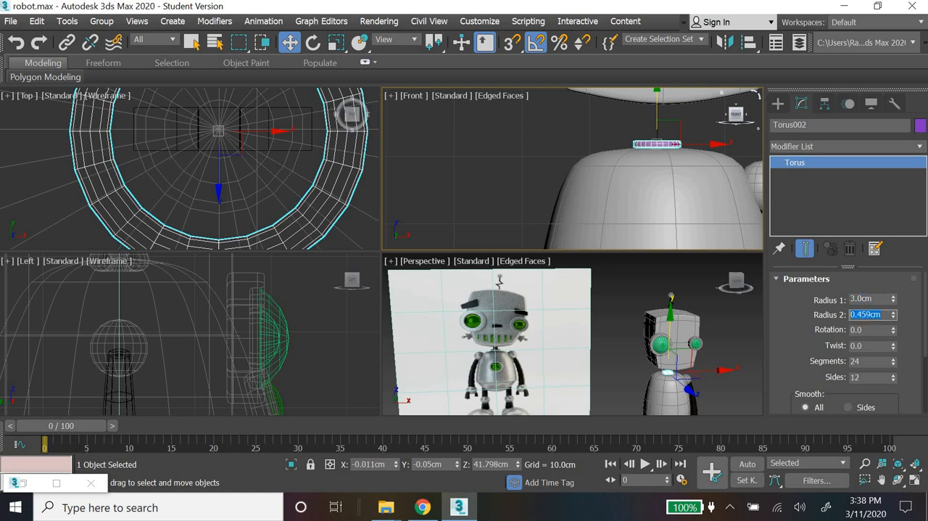
{"action": "type", "text": "0.5"}
{"action": "key", "text": "Return"}
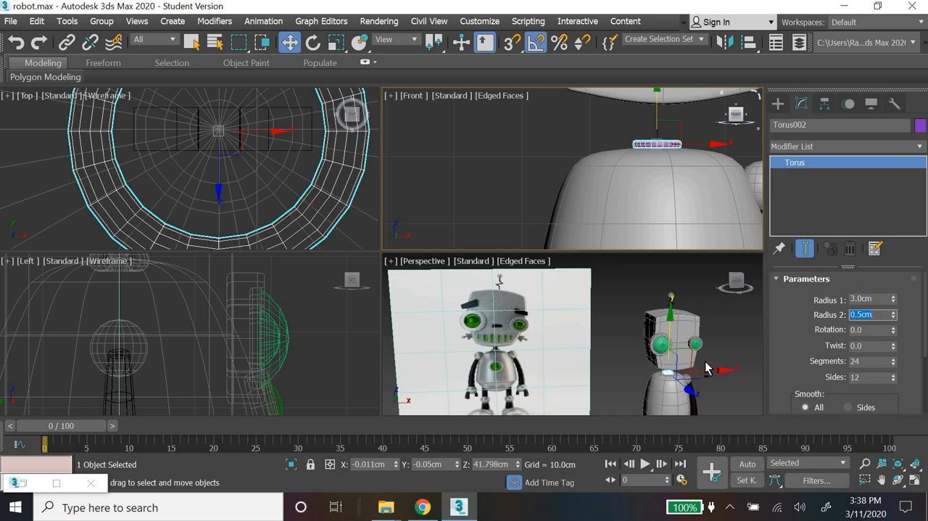
Step: Thicken the neck torus by setting its Radius 2 to 1 cm, and check how it sits on the body
{"action": "scroll", "coordinate": [689, 388], "scroll_direction": "up", "scroll_amount": 5}
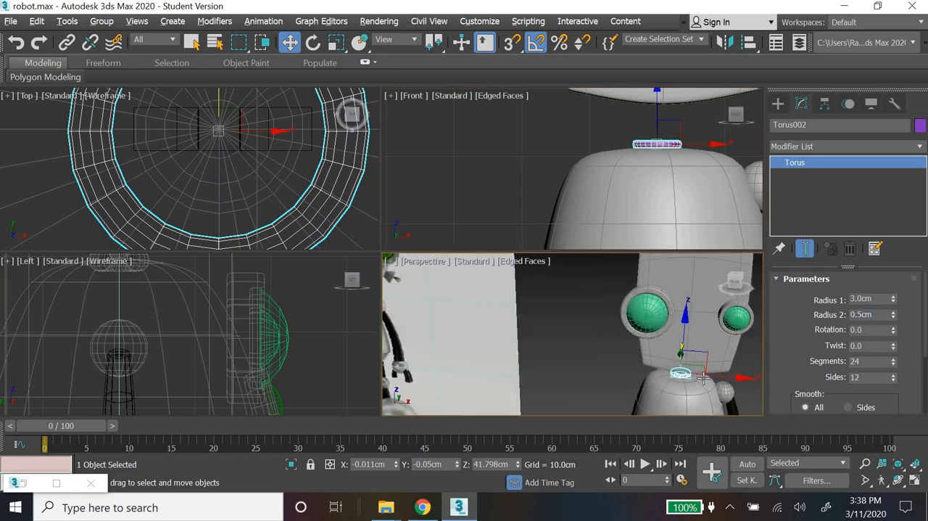
{"action": "scroll", "coordinate": [703, 379], "scroll_direction": "up", "scroll_amount": 5}
{"action": "middle_click_drag", "start_coordinate": [659, 369], "coordinate": [646, 354]}
{"action": "scroll", "coordinate": [646, 347], "scroll_direction": "up", "scroll_amount": 2}
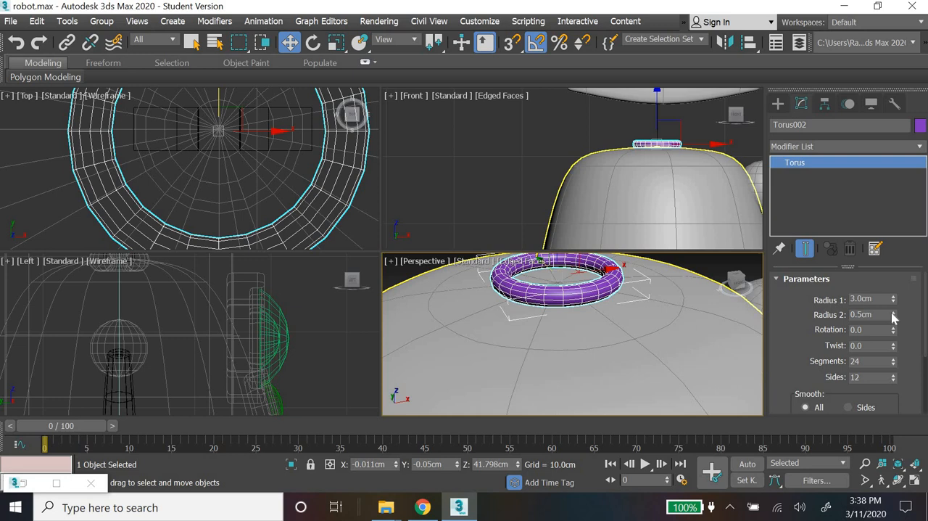
{"action": "left_click_drag", "start_coordinate": [893, 318], "coordinate": [893, 309]}
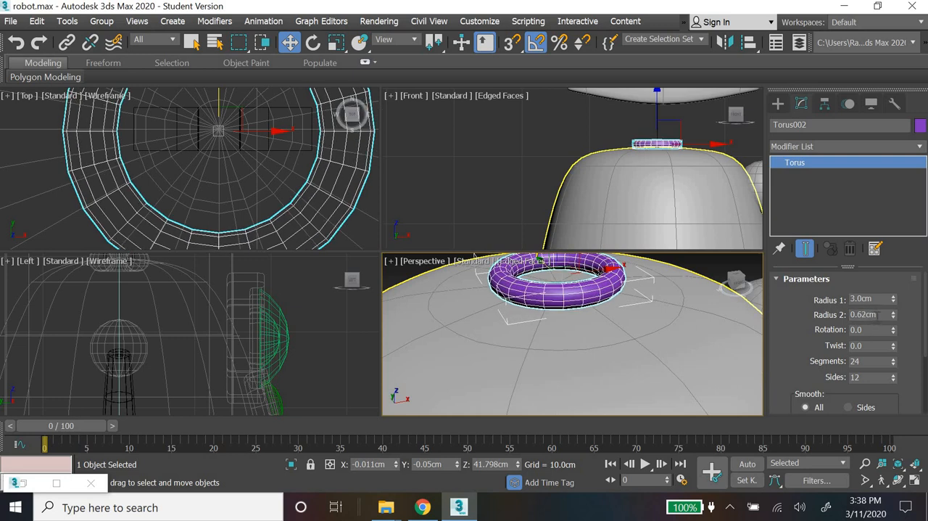
{"action": "double_click", "coordinate": [835, 314]}
{"action": "type", "text": "1"}
{"action": "key", "text": "Return"}
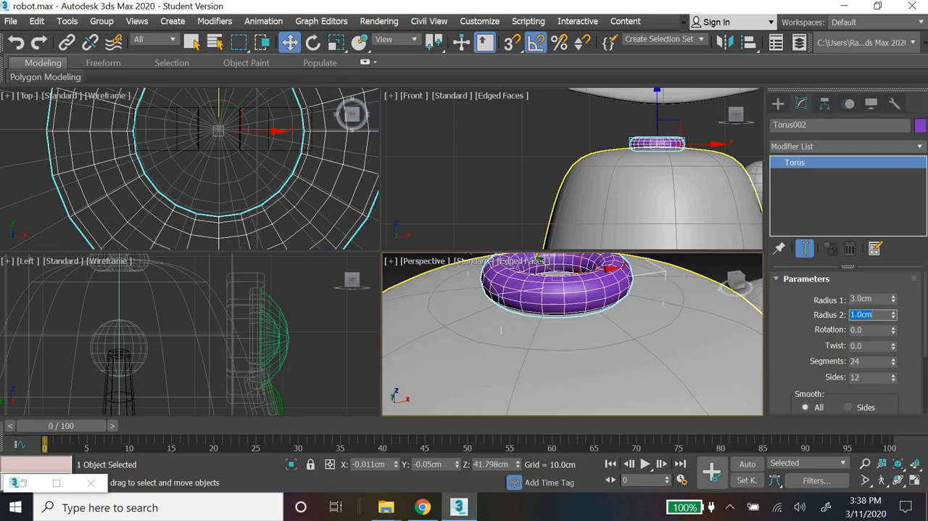
{"action": "middle_click_drag", "start_coordinate": [616, 315], "coordinate": [616, 315], "text": "alt"}
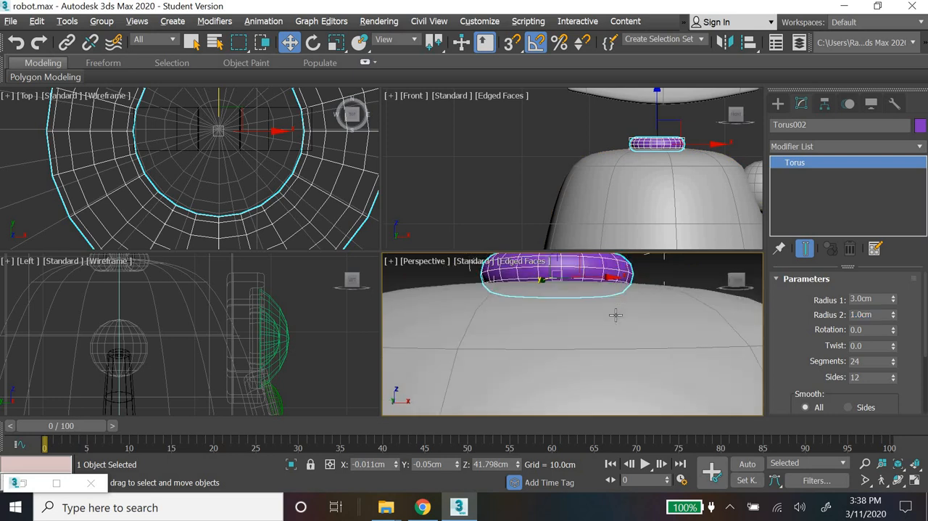
{"action": "left_click", "coordinate": [778, 104]}
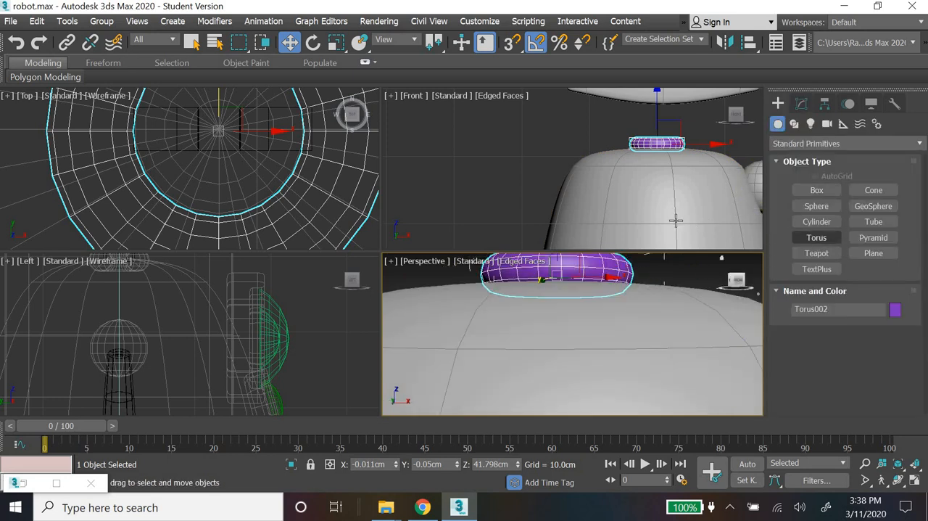
{"action": "scroll", "coordinate": [664, 210], "scroll_direction": "down", "scroll_amount": 5}
{"action": "scroll", "coordinate": [668, 232], "scroll_direction": "up", "scroll_amount": 2}
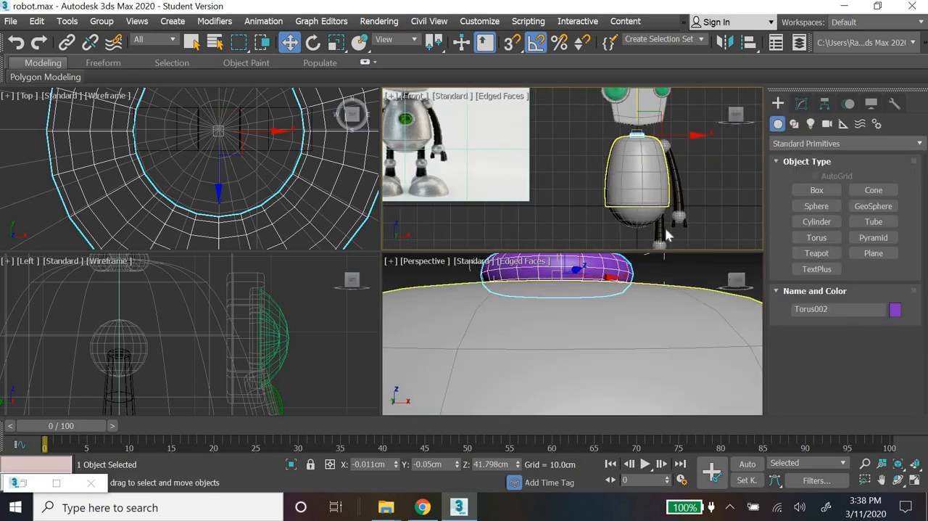
Step: Copy the dark upper-leg cylinder up to the neck, and centre both the copy and the neck torus at X 0 and Y 0
{"action": "left_click", "coordinate": [660, 230]}
{"action": "left_click_drag", "start_coordinate": [662, 194], "coordinate": [662, 92], "text": "shift"}
{"action": "left_click", "coordinate": [462, 314]}
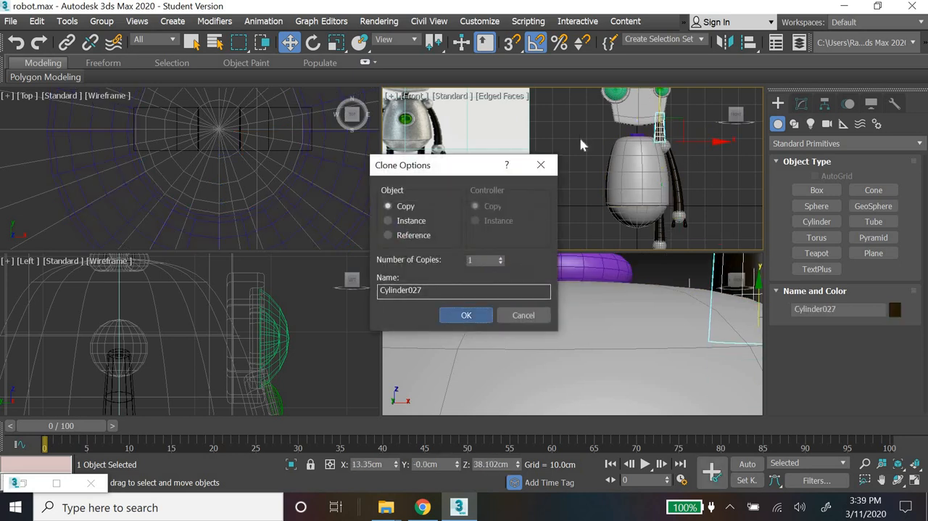
{"action": "middle_click_drag", "start_coordinate": [552, 199], "coordinate": [521, 258]}
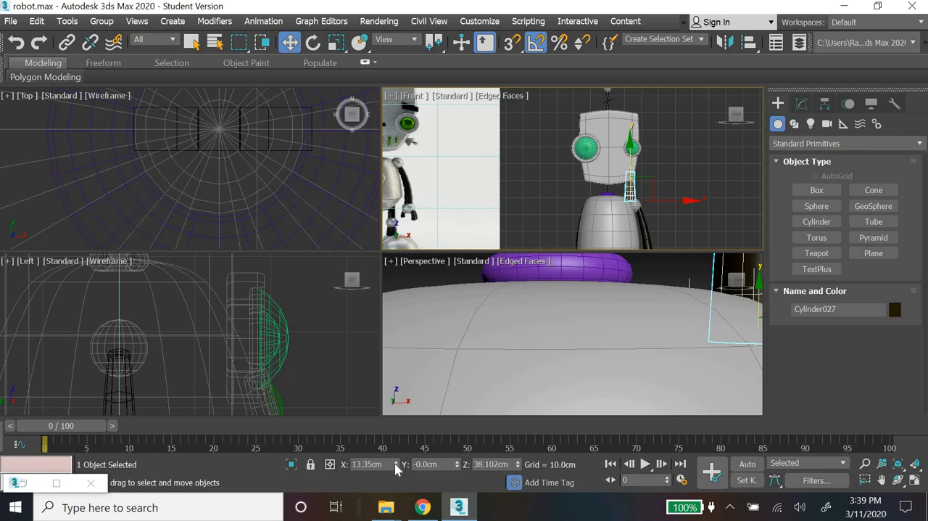
{"action": "right_click", "coordinate": [396, 465]}
{"action": "scroll", "coordinate": [640, 205], "scroll_direction": "up", "scroll_amount": 6}
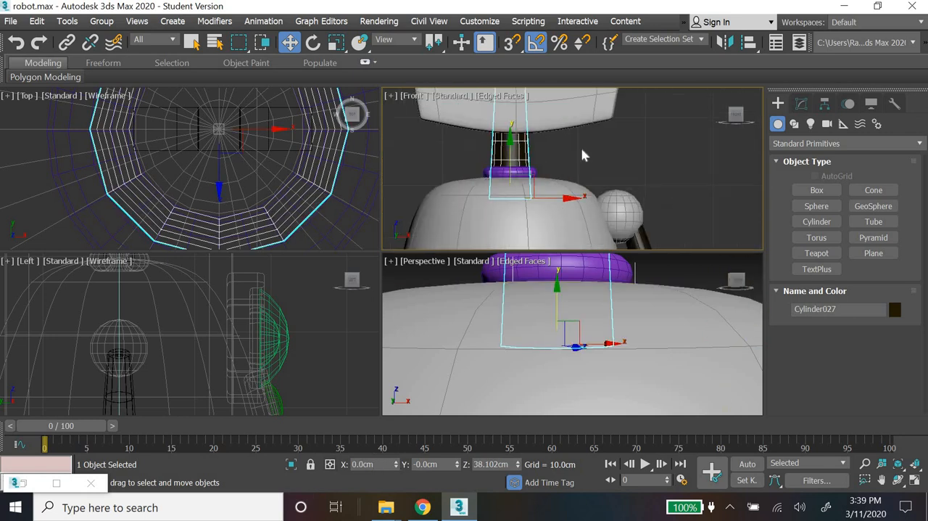
{"action": "left_click", "coordinate": [514, 173]}
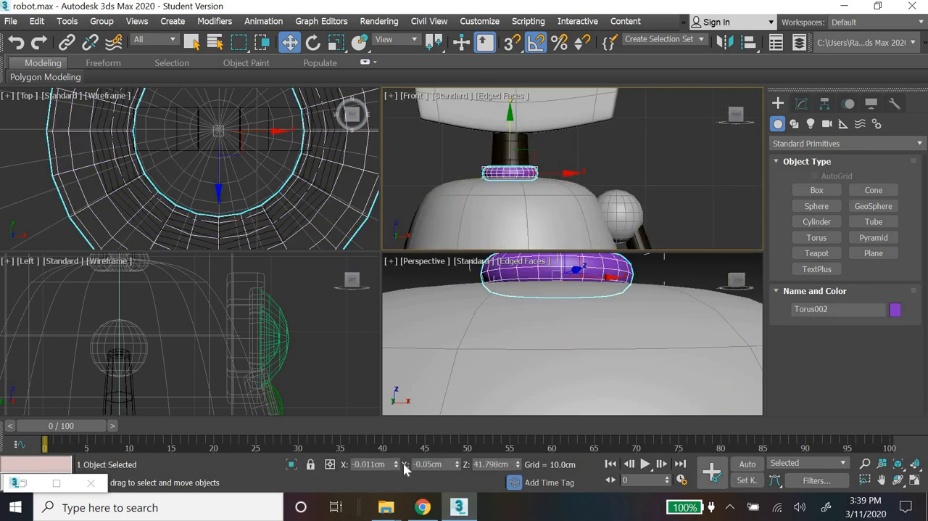
{"action": "right_click", "coordinate": [396, 466]}
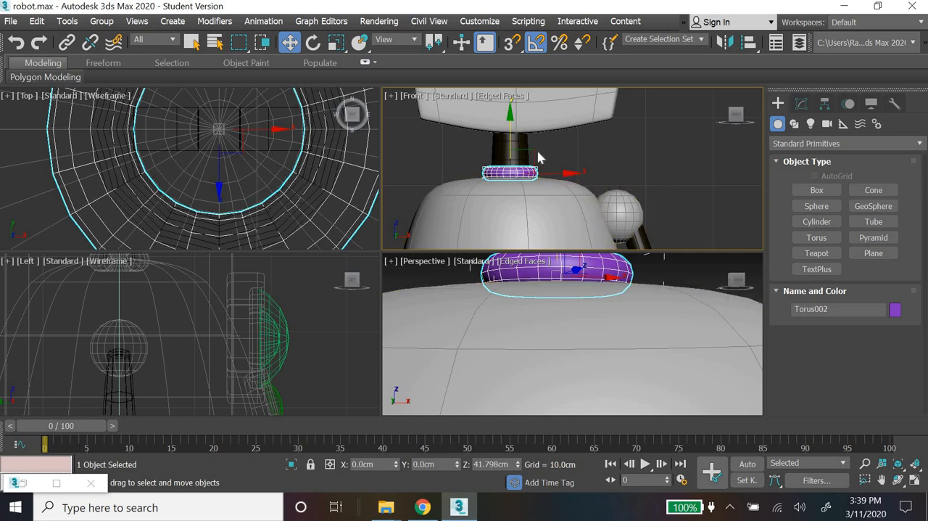
Step: Remove the Taper modifier from the copied neck cylinder and set its height to 5 cm
{"action": "left_click", "coordinate": [516, 154]}
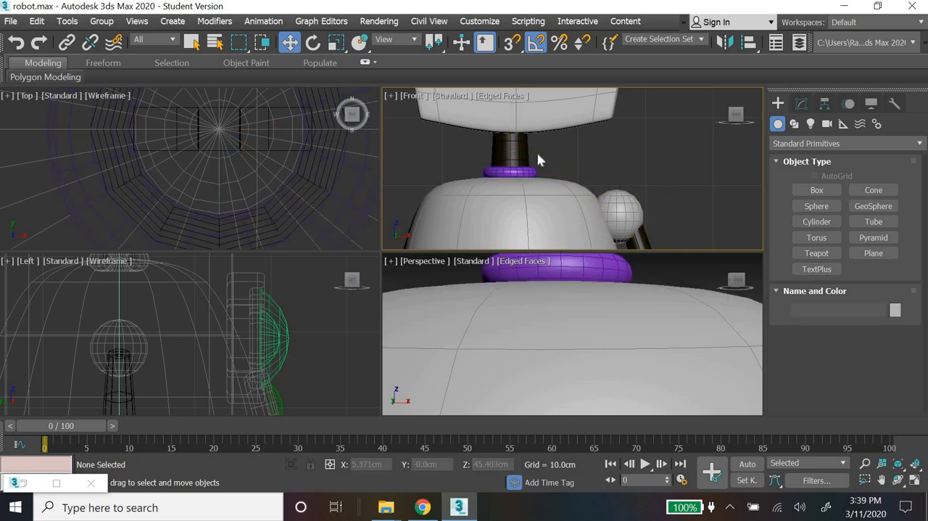
{"action": "left_click", "coordinate": [801, 103]}
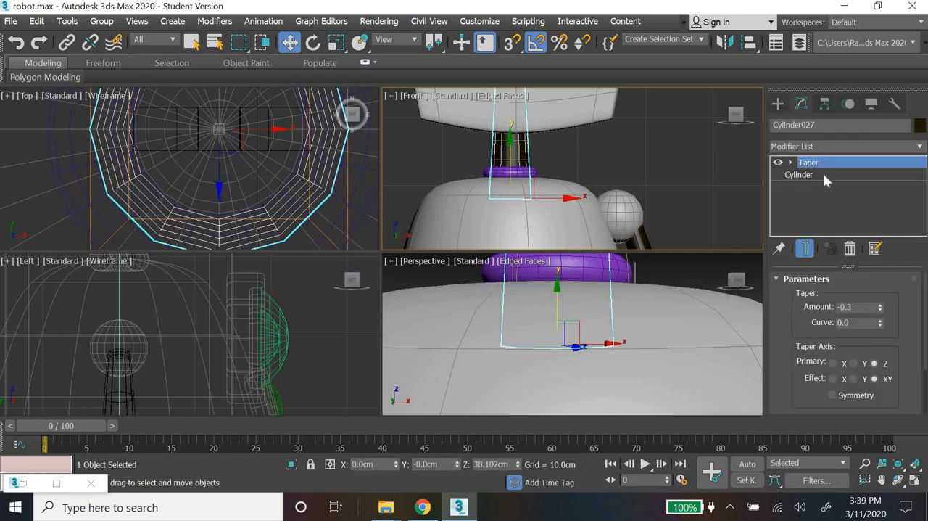
{"action": "left_click", "coordinate": [800, 175]}
{"action": "left_click", "coordinate": [827, 162]}
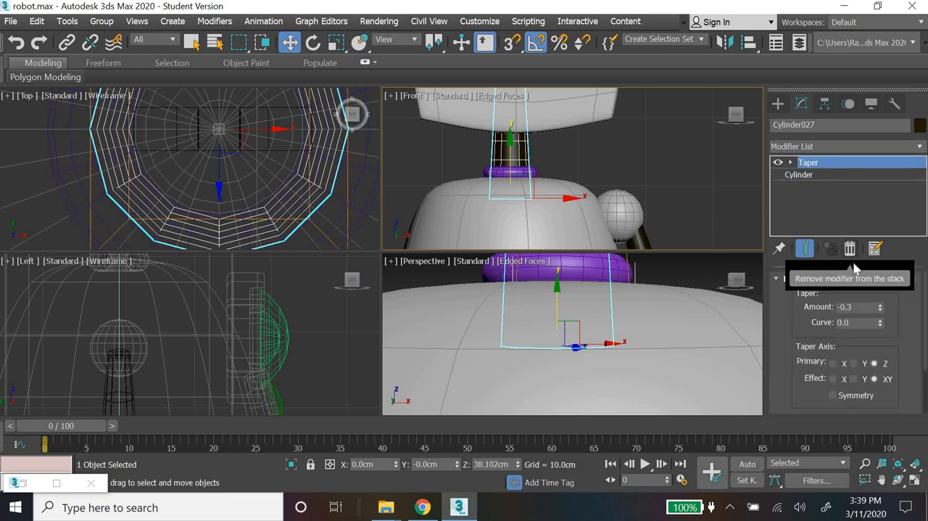
{"action": "left_click", "coordinate": [850, 248]}
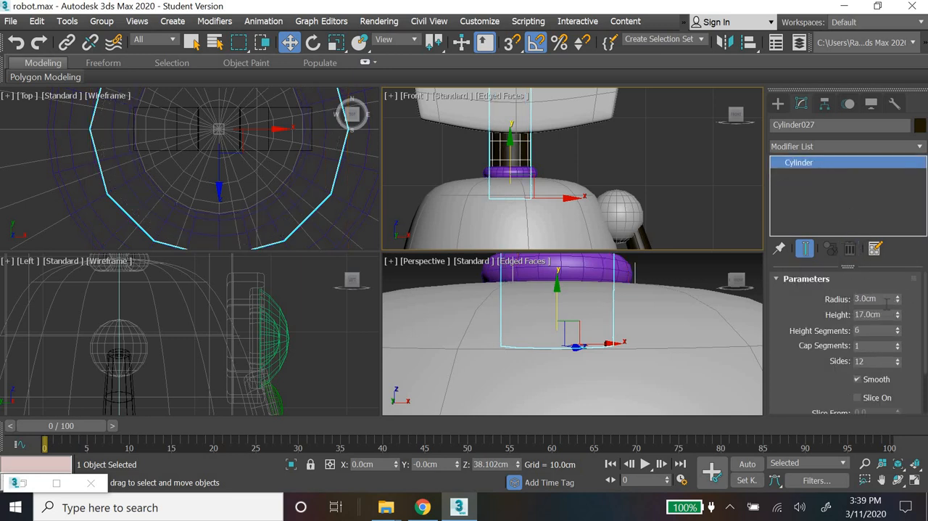
{"action": "left_click", "coordinate": [797, 319]}
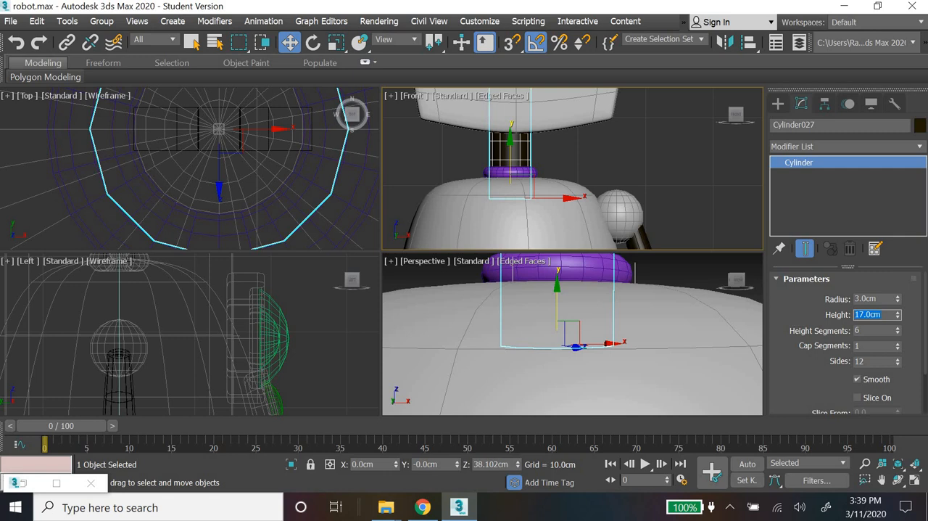
{"action": "type", "text": "5"}
{"action": "key", "text": "Return"}
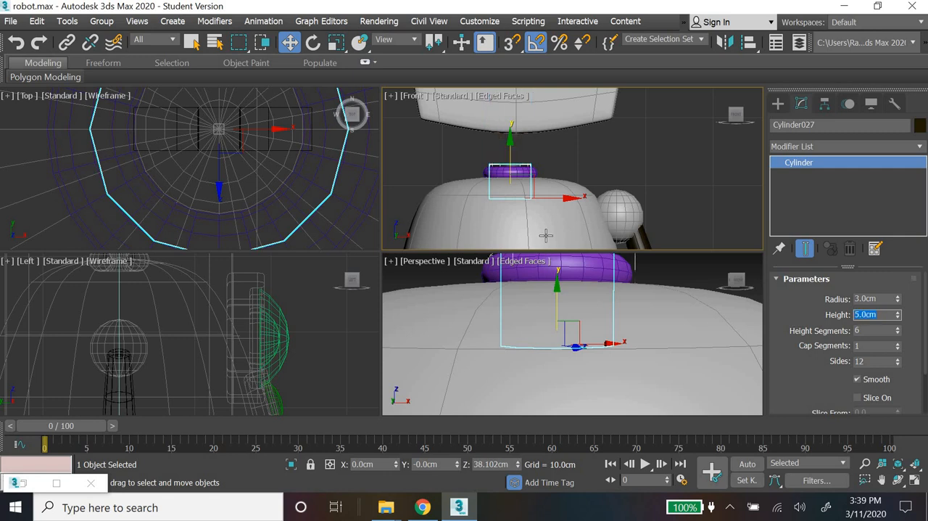
Step: Raise the neck cylinder onto the torus, set its height to 7 cm, and lower it to about Z 42.06 cm
{"action": "right_click", "coordinate": [512, 145]}
{"action": "left_click", "coordinate": [511, 144]}
{"action": "left_click_drag", "start_coordinate": [512, 144], "coordinate": [509, 110]}
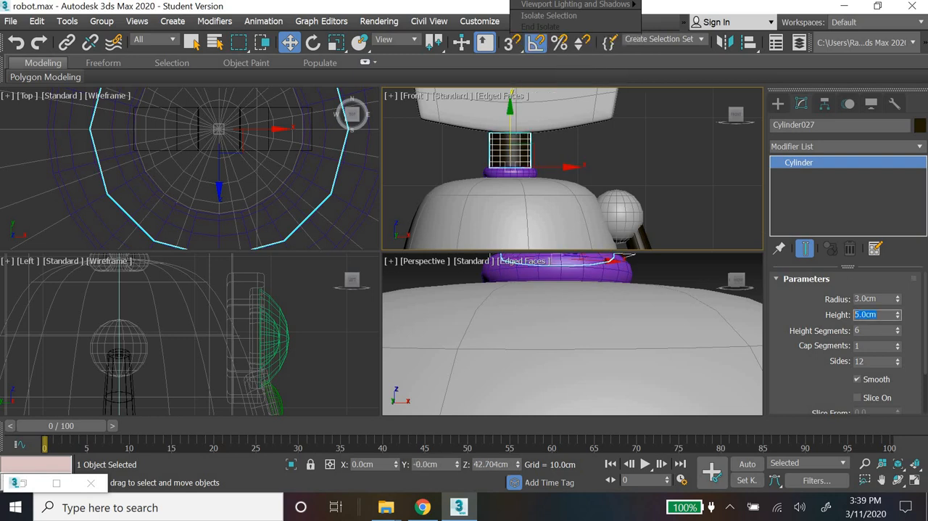
{"action": "type", "text": "7"}
{"action": "key", "text": "Return"}
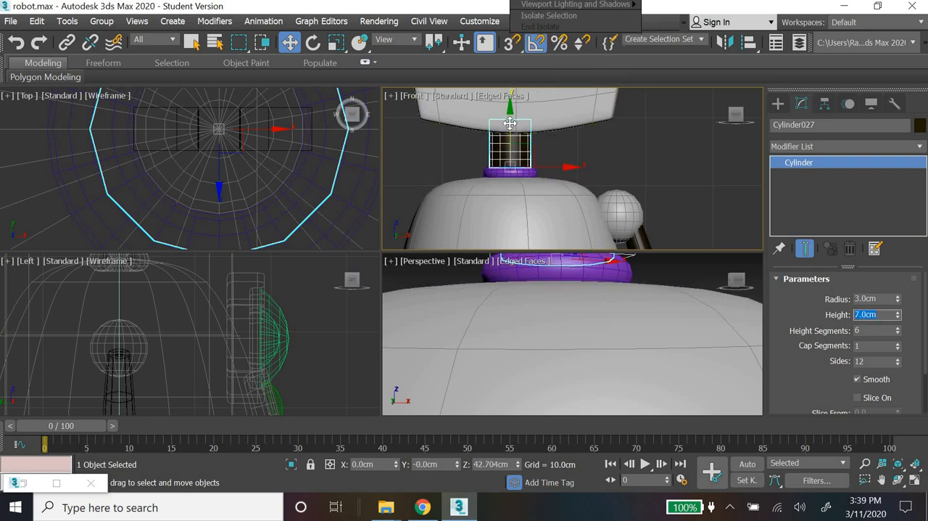
{"action": "left_click_drag", "start_coordinate": [510, 117], "coordinate": [509, 124]}
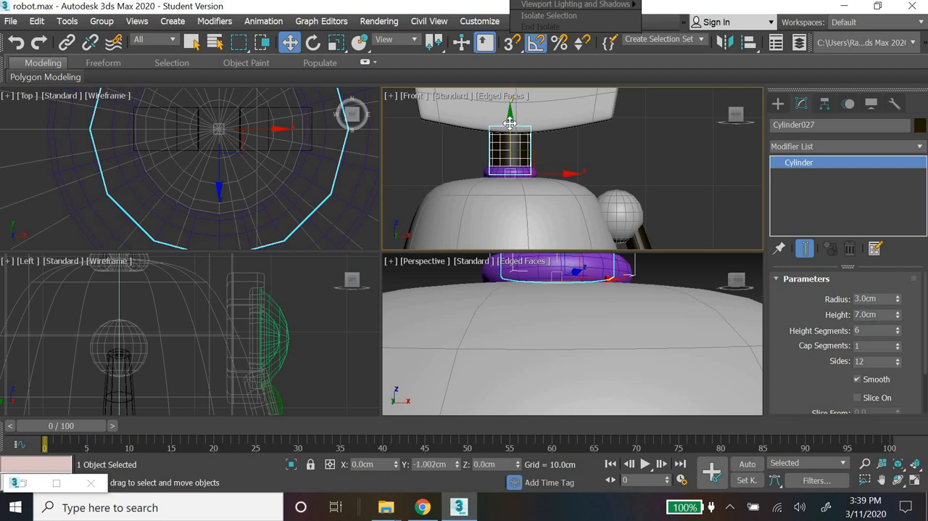
Step: Recolour the purple neck torus with the light grey custom colour
{"action": "left_click", "coordinate": [647, 158]}
{"action": "left_click", "coordinate": [528, 174]}
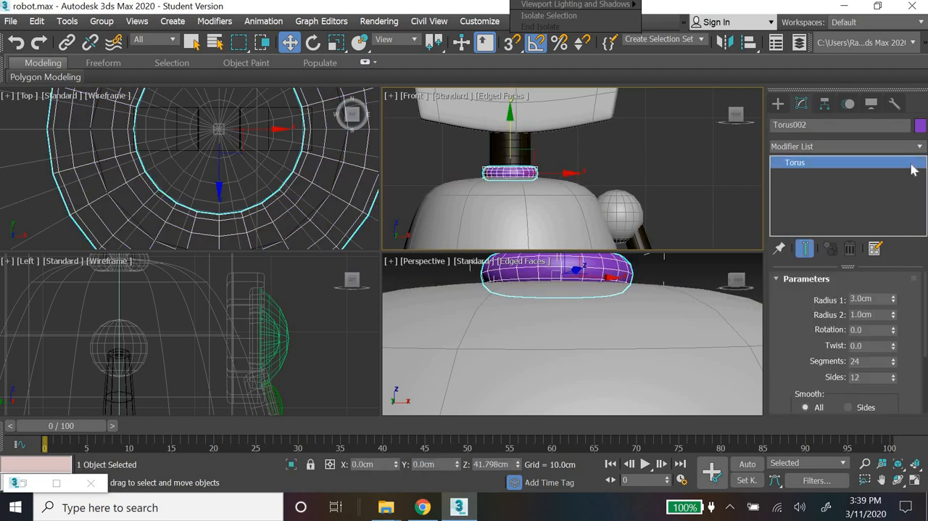
{"action": "left_click", "coordinate": [349, 283]}
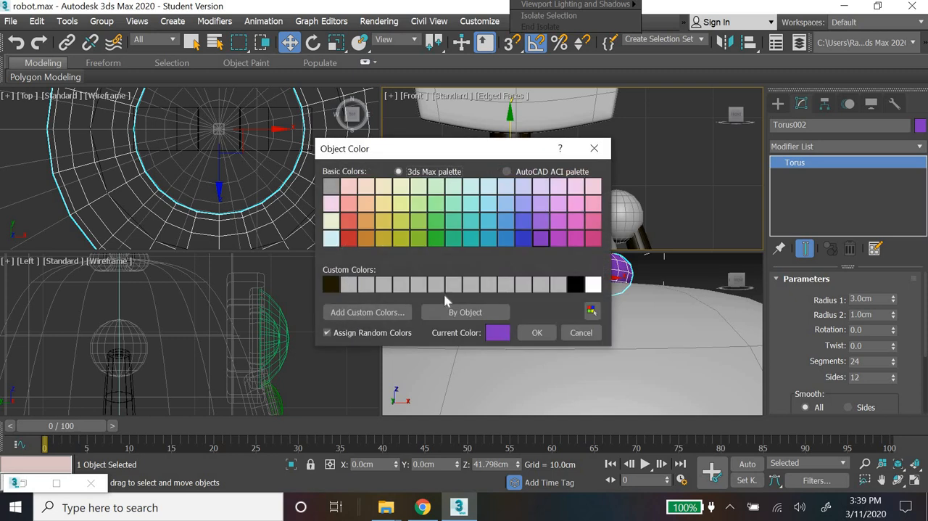
{"action": "left_click", "coordinate": [544, 331]}
{"action": "left_click", "coordinate": [649, 172]}
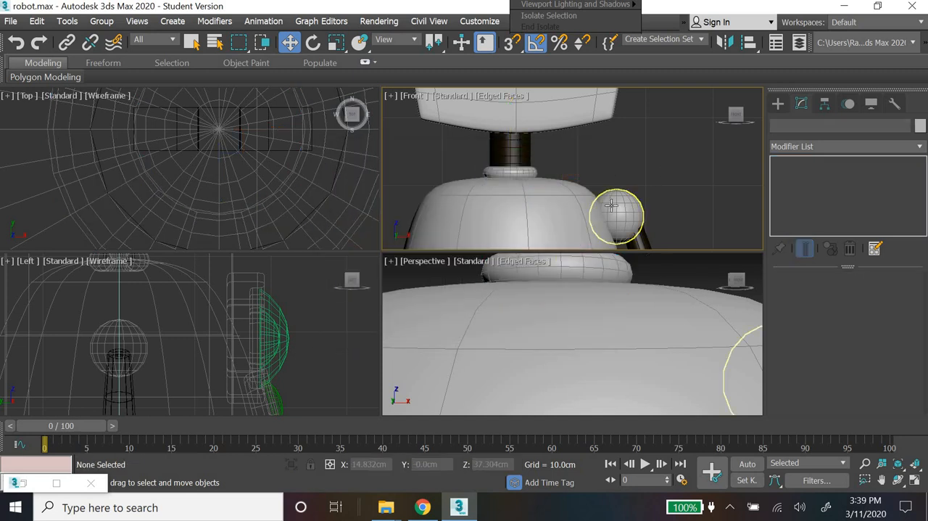
Step: Examine the whole robot in a maximized Perspective view, comparing it with the reference image and the finished robot
{"action": "middle_click_drag", "start_coordinate": [507, 204], "coordinate": [535, 238], "text": "alt"}
{"action": "scroll", "coordinate": [535, 238], "scroll_direction": "down", "scroll_amount": 3}
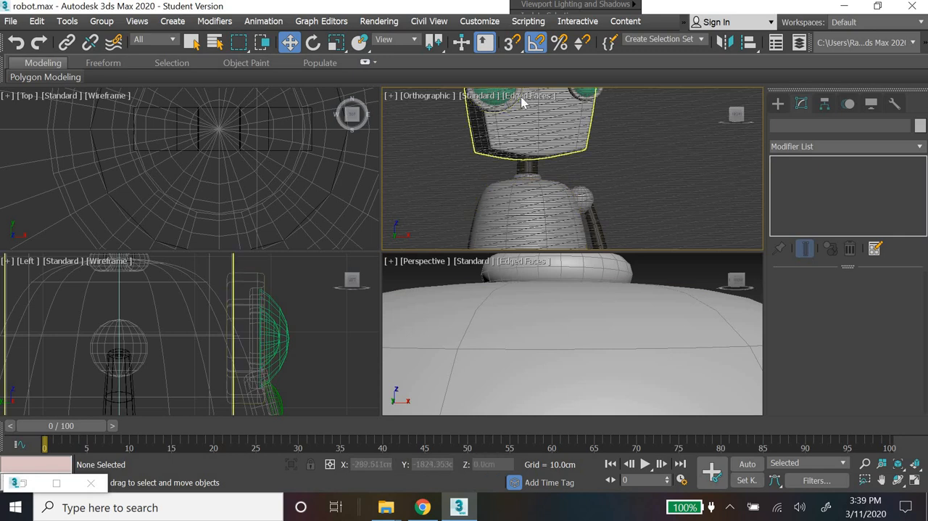
{"action": "left_click", "coordinate": [437, 99]}
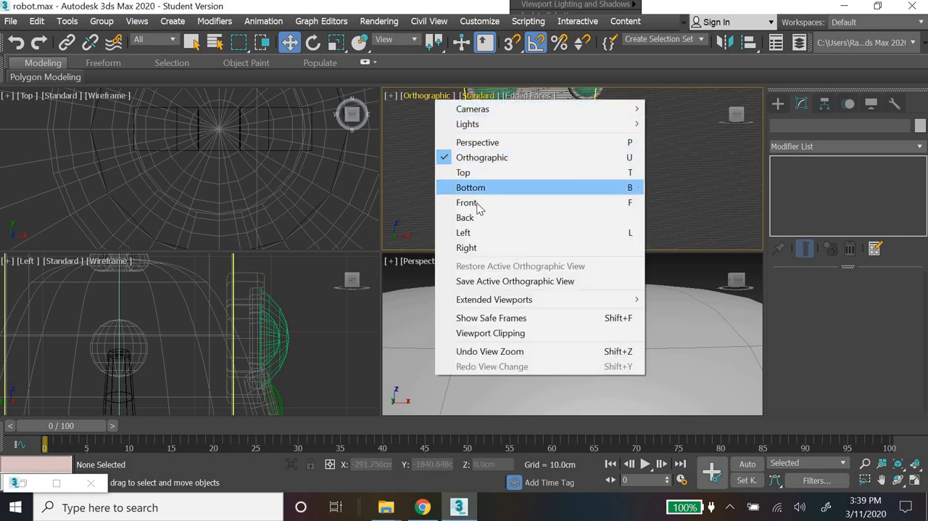
{"action": "key", "text": "f"}
{"action": "scroll", "coordinate": [609, 341], "scroll_direction": "down", "scroll_amount": 6}
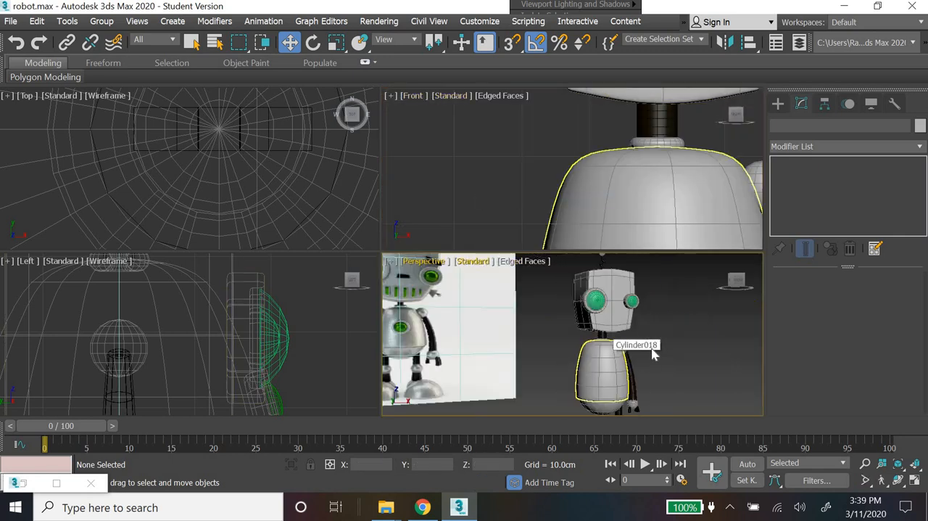
{"action": "middle_click_drag", "start_coordinate": [617, 360], "coordinate": [543, 346]}
{"action": "left_click", "coordinate": [915, 485]}
{"action": "scroll", "coordinate": [466, 382], "scroll_direction": "down", "scroll_amount": 4}
{"action": "middle_click_drag", "start_coordinate": [470, 383], "coordinate": [443, 321]}
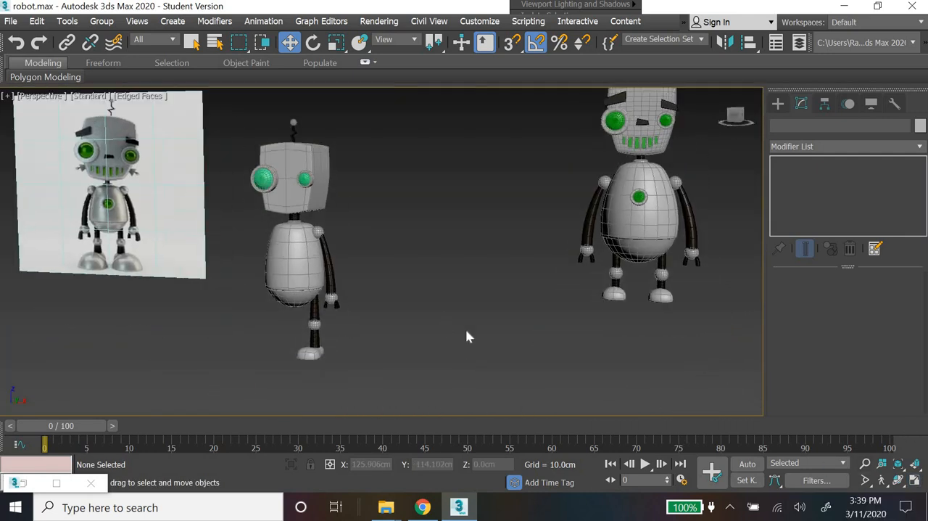
{"action": "middle_click_drag", "start_coordinate": [498, 333], "coordinate": [337, 335], "text": "alt"}
{"action": "middle_click_drag", "start_coordinate": [485, 317], "coordinate": [459, 305]}
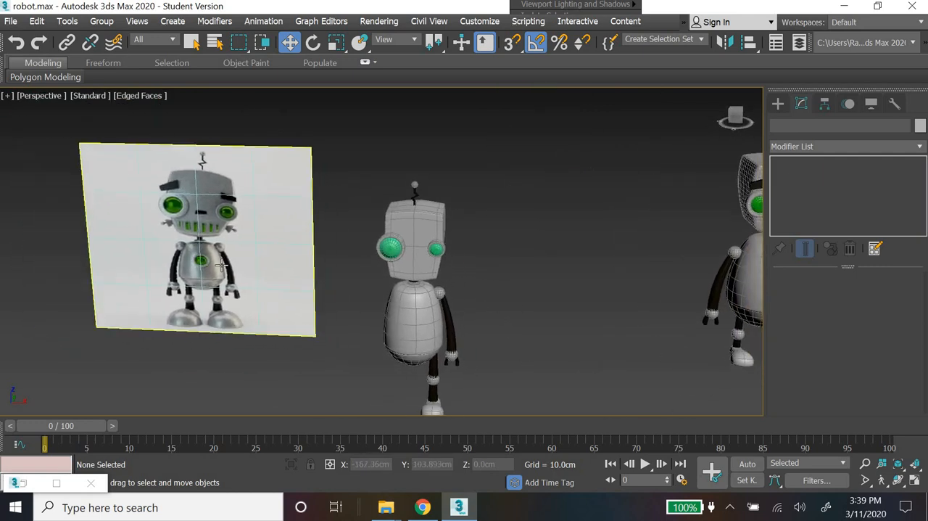
Step: Try copying the larger eye and its ring down in front of the body
{"action": "scroll", "coordinate": [358, 246], "scroll_direction": "up", "scroll_amount": 5}
{"action": "left_click", "coordinate": [428, 261]}
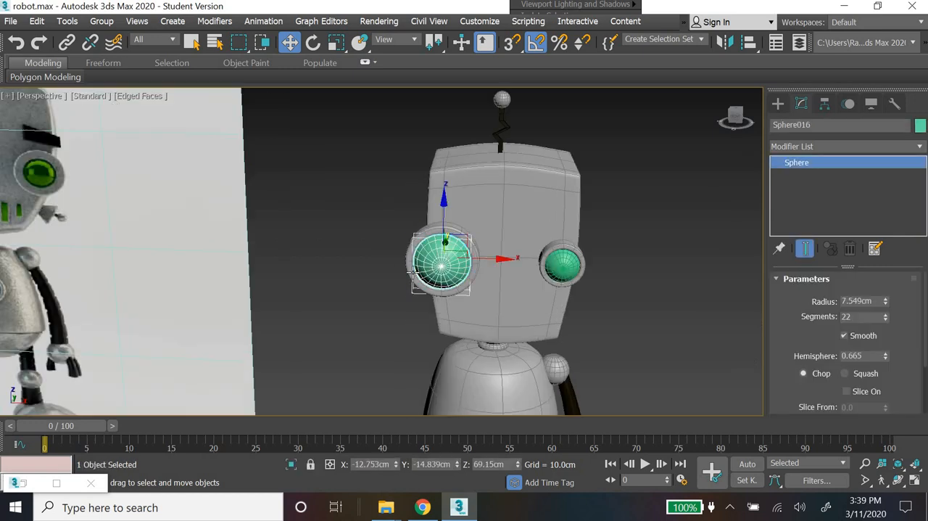
{"action": "left_click", "coordinate": [410, 270]}
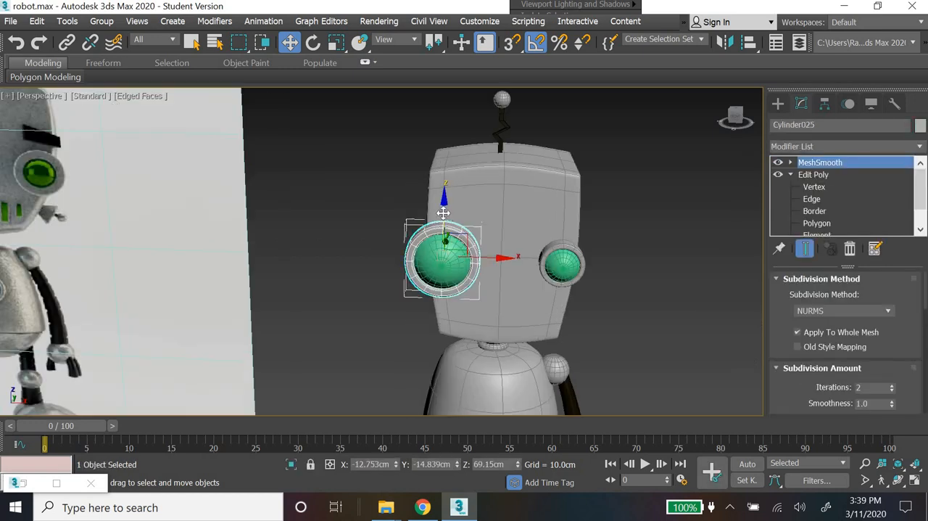
{"action": "left_click_drag", "start_coordinate": [453, 287], "coordinate": [531, 343]}
{"action": "left_click", "coordinate": [443, 247], "text": "ctrl"}
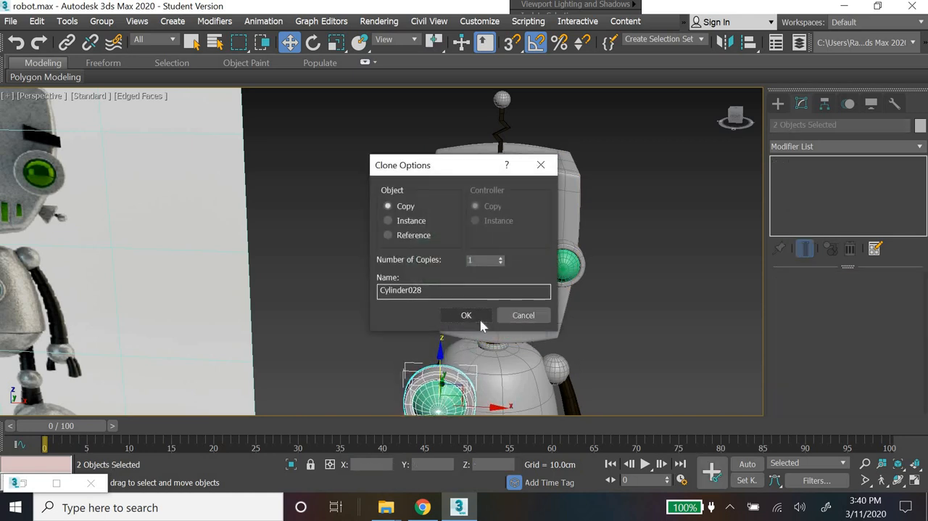
{"action": "left_click", "coordinate": [472, 318]}
{"action": "scroll", "coordinate": [419, 346], "scroll_direction": "down", "scroll_amount": 4}
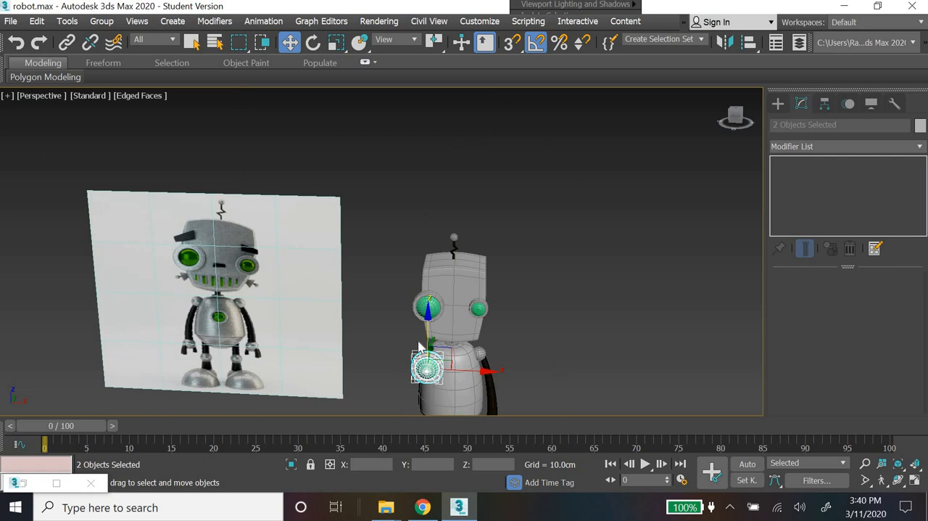
{"action": "key", "text": "ctrl+z"}
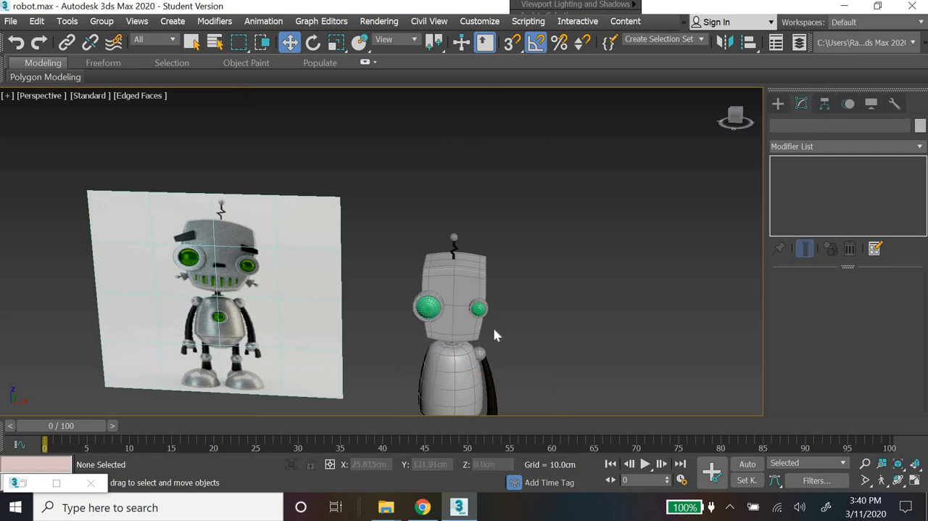
Step: Copy the smaller eye sphere together with its ring down to chest height on the body
{"action": "scroll", "coordinate": [493, 330], "scroll_direction": "up", "scroll_amount": 5}
{"action": "left_click", "coordinate": [479, 290]}
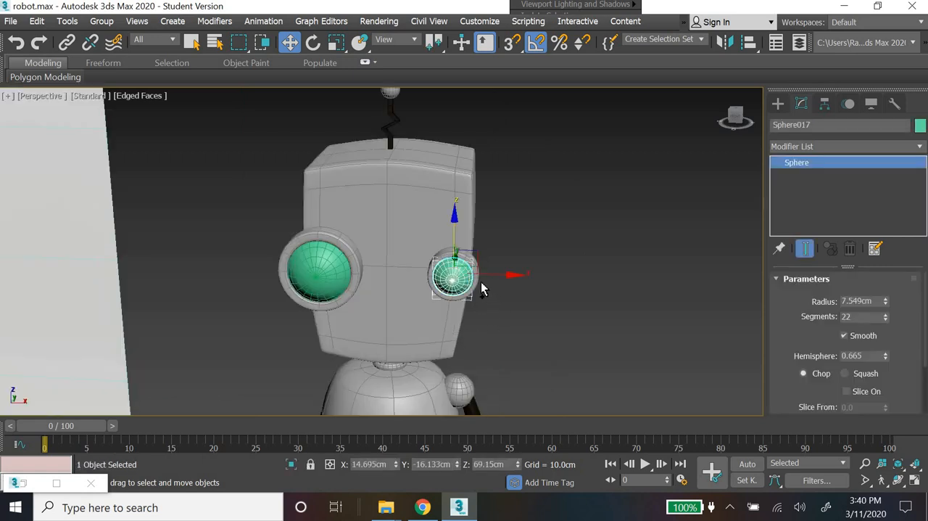
{"action": "left_click", "coordinate": [476, 280], "text": "ctrl"}
{"action": "left_click_drag", "start_coordinate": [454, 236], "coordinate": [455, 392]}
{"action": "middle_click_drag", "start_coordinate": [552, 377], "coordinate": [532, 284]}
{"action": "key", "text": "ctrl+z"}
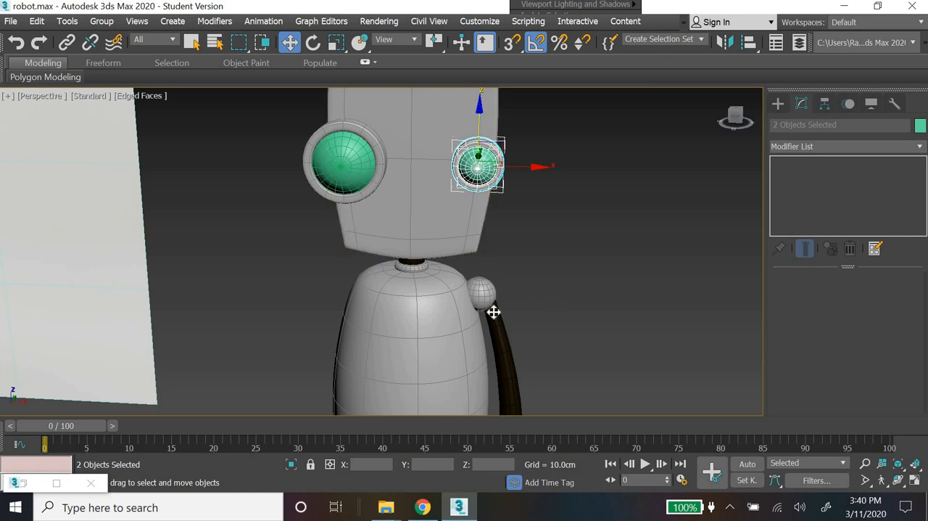
{"action": "key", "text": "ctrl+y"}
{"action": "key", "text": "ctrl+v"}
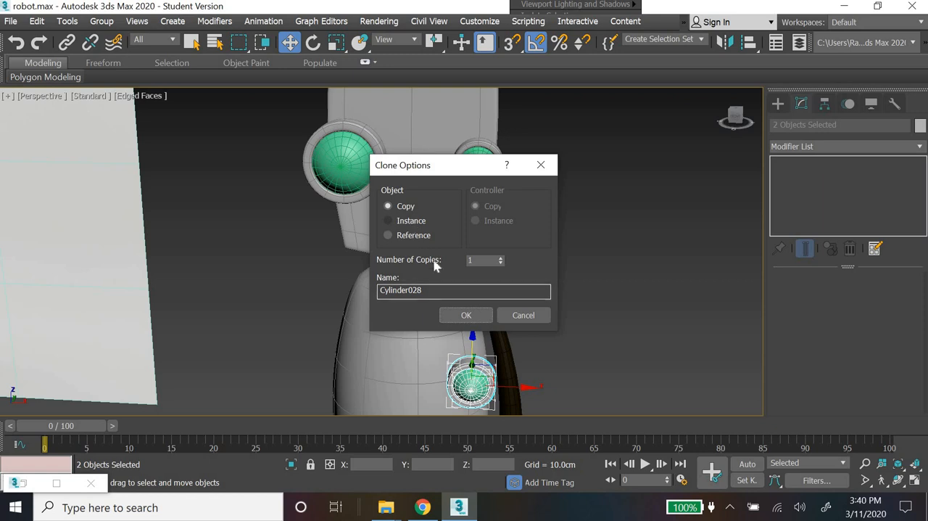
{"action": "left_click", "coordinate": [409, 219]}
{"action": "left_click", "coordinate": [466, 313]}
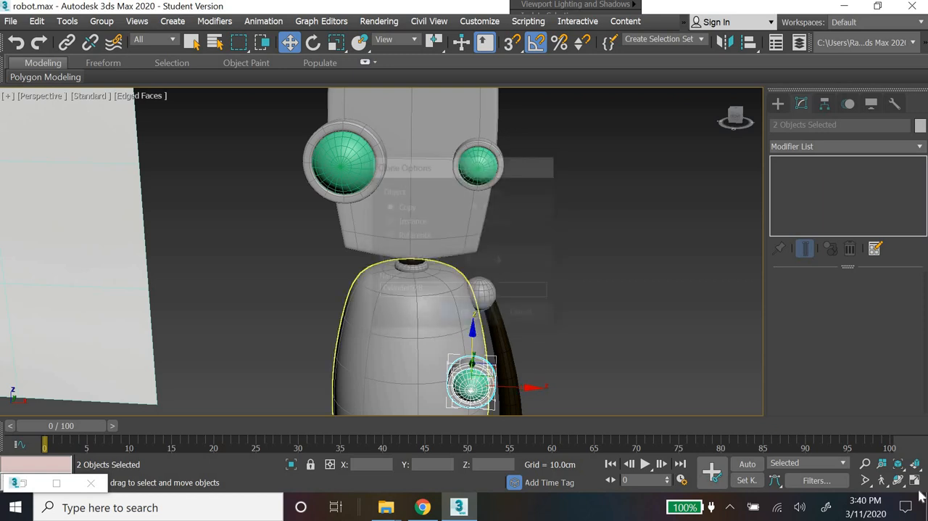
Step: Centre the copied eye and ring on the body in the Front view, and adjust their depth so the ring sits against the chest
{"action": "key", "text": "alt+w"}
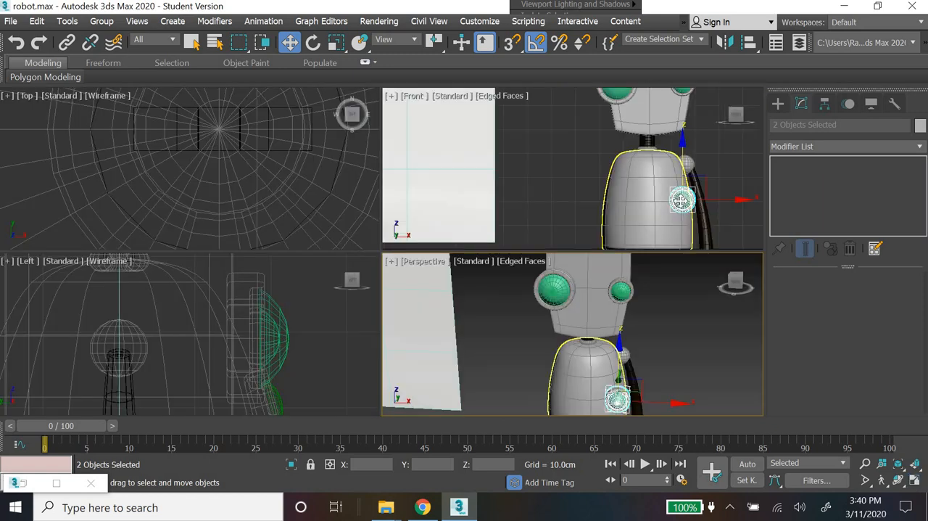
{"action": "left_click_drag", "start_coordinate": [729, 205], "coordinate": [695, 203]}
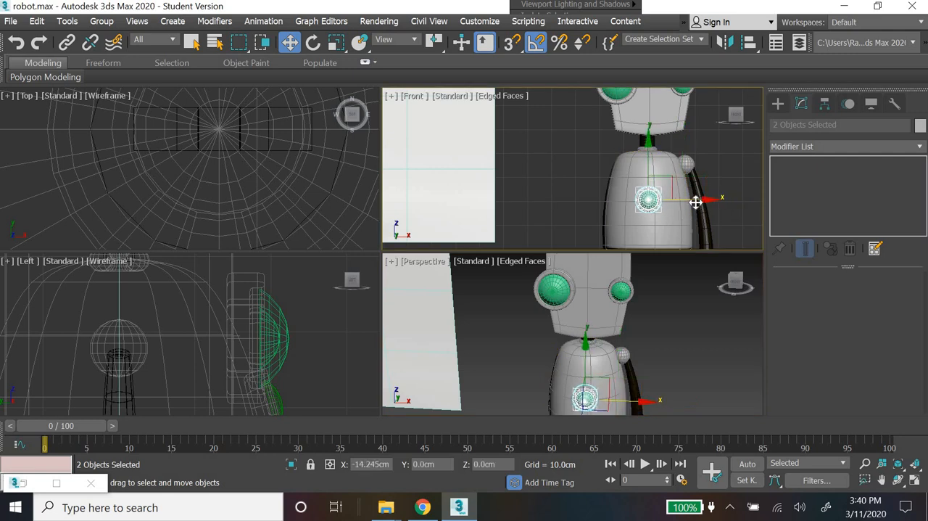
{"action": "middle_click_drag", "start_coordinate": [234, 351], "coordinate": [210, 305]}
{"action": "scroll", "coordinate": [210, 306], "scroll_direction": "down", "scroll_amount": 5}
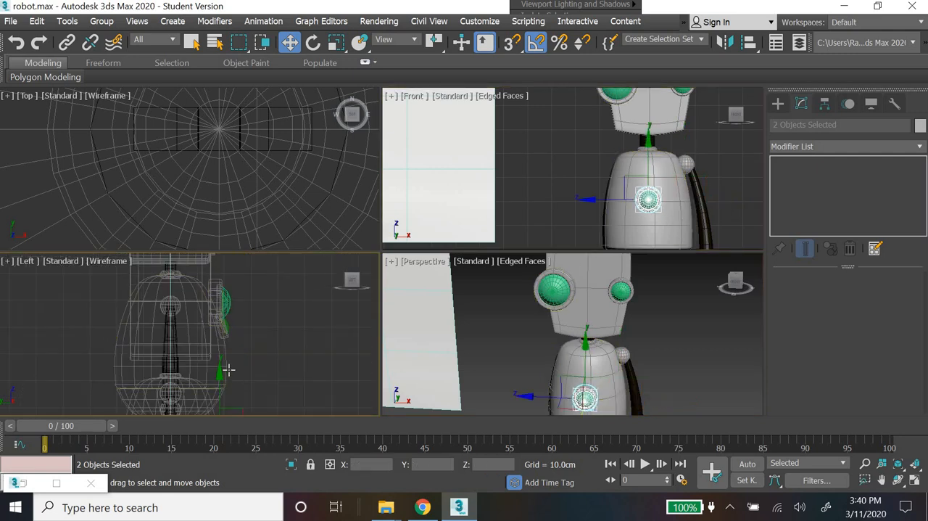
{"action": "left_click_drag", "start_coordinate": [220, 376], "coordinate": [219, 269]}
{"action": "key", "text": "ctrl+z"}
{"action": "middle_click_drag", "start_coordinate": [279, 352], "coordinate": [269, 254]}
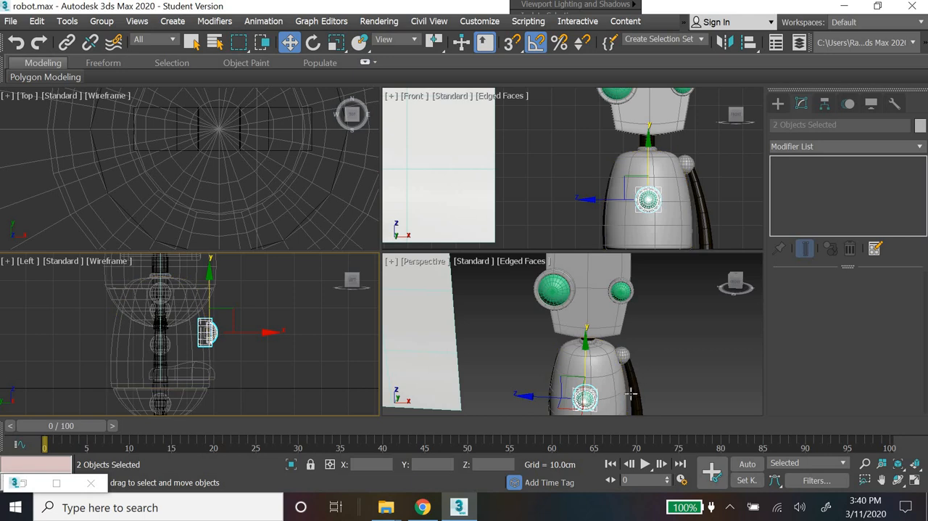
{"action": "mouse_move", "coordinate": [517, 393]}
{"action": "middle_mouse_down", "text": "alt"}
{"action": "mouse_move", "coordinate": [760, 396]}
{"action": "mouse_move", "coordinate": [645, 409]}
{"action": "mouse_move", "coordinate": [603, 358]}
{"action": "mouse_move", "coordinate": [543, 398]}
{"action": "mouse_move", "coordinate": [528, 390]}
{"action": "middle_mouse_up", "text": "alt"}
{"action": "left_click_drag", "start_coordinate": [464, 347], "coordinate": [470, 348]}
{"action": "left_click", "coordinate": [658, 360]}
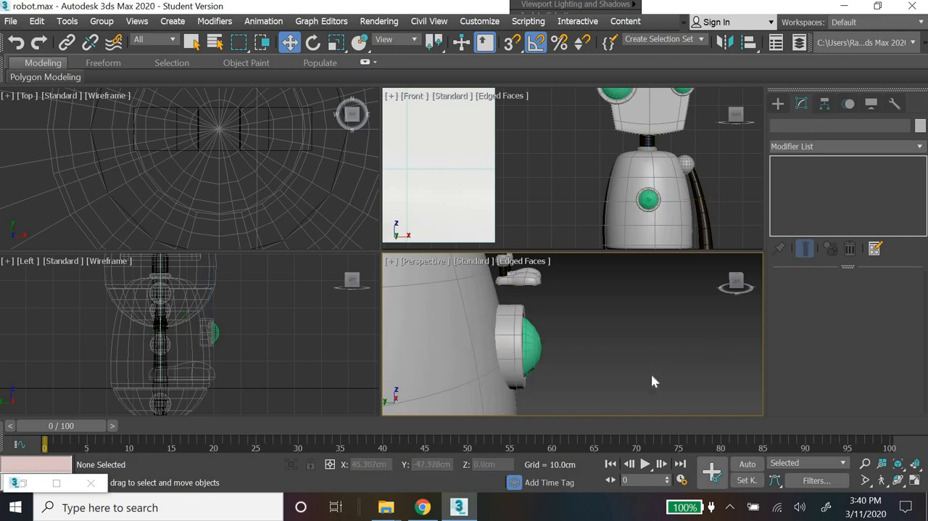
Step: Examine the robot in a maximized Perspective view, comparing its head, chest light and arm with the reference image
{"action": "scroll", "coordinate": [651, 377], "scroll_direction": "down", "scroll_amount": 5}
{"action": "middle_click_drag", "start_coordinate": [655, 380], "coordinate": [497, 346], "text": "alt"}
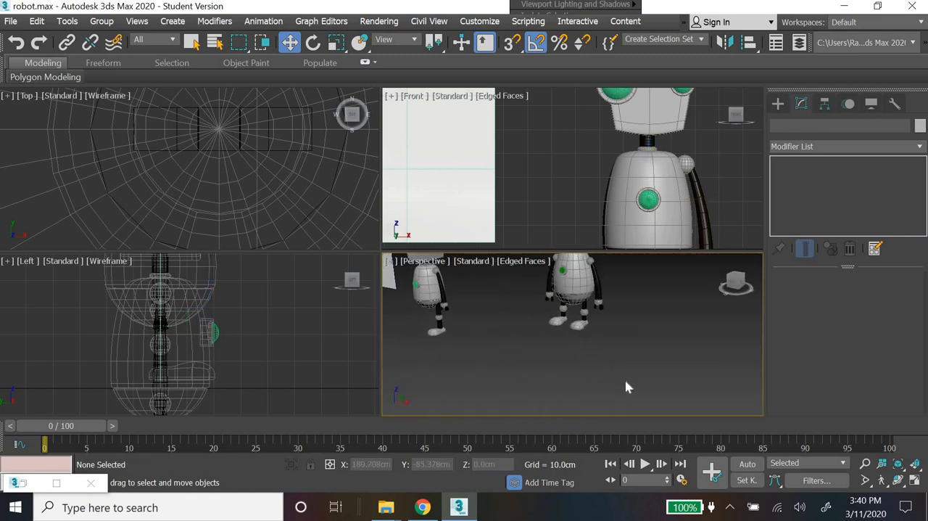
{"action": "middle_click_drag", "start_coordinate": [628, 387], "coordinate": [925, 492], "text": "alt"}
{"action": "key", "text": "alt+w"}
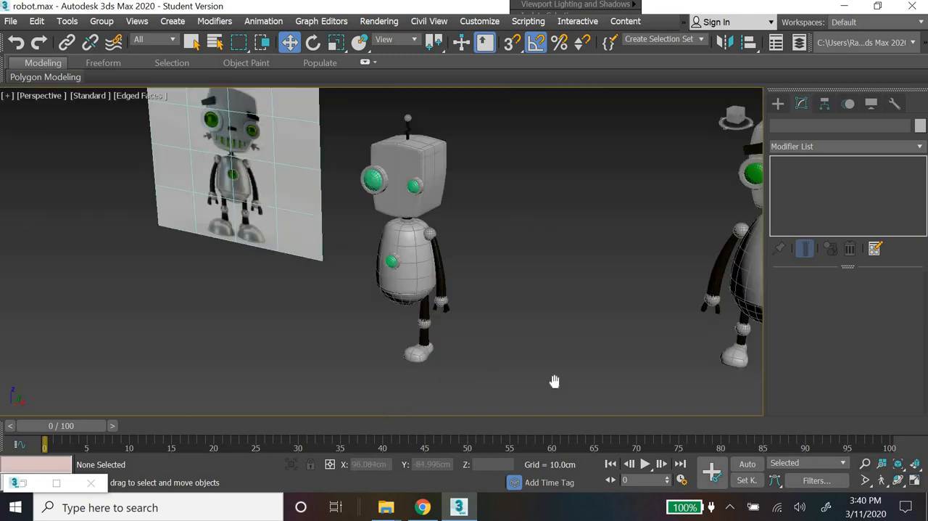
{"action": "middle_click_drag", "start_coordinate": [553, 379], "coordinate": [629, 351], "text": "alt"}
{"action": "scroll", "coordinate": [456, 290], "scroll_direction": "up", "scroll_amount": 6}
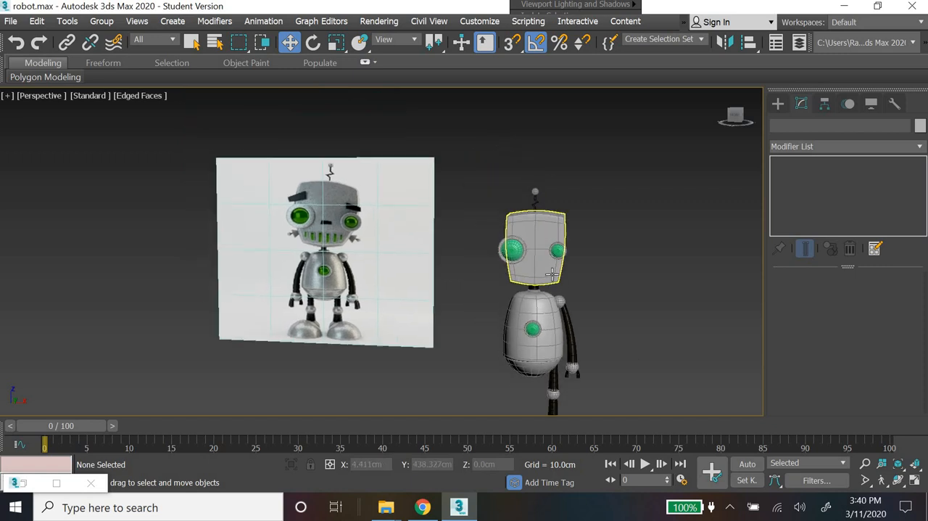
{"action": "middle_click_drag", "start_coordinate": [70, 170], "coordinate": [129, 228]}
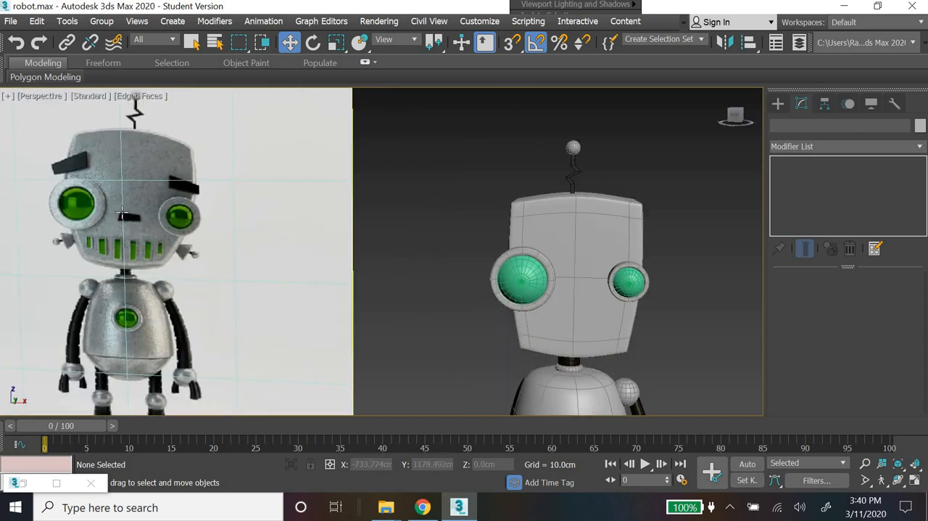
{"action": "middle_click_drag", "start_coordinate": [608, 290], "coordinate": [593, 217]}
{"action": "left_click_drag", "start_coordinate": [647, 206], "coordinate": [617, 254]}
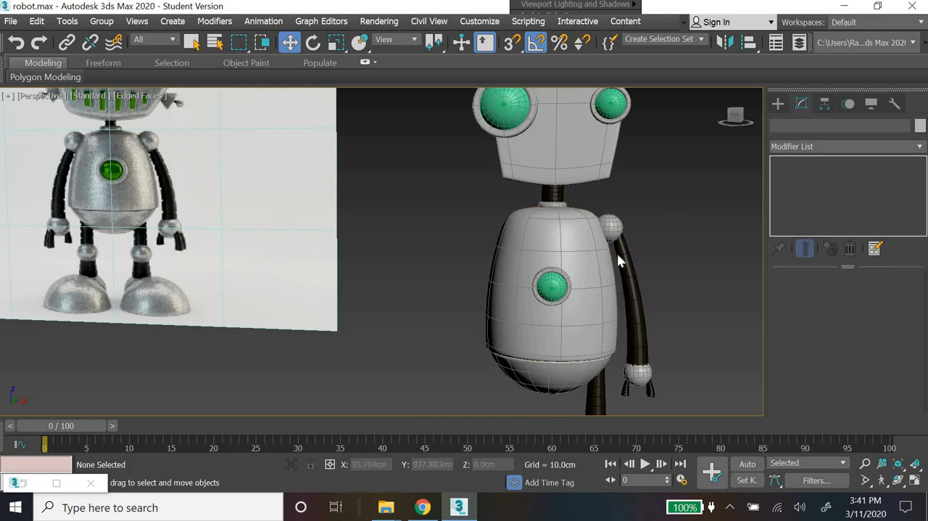
Step: Mirror all six parts of the arm across the X axis as a copy, and move the copy to the body's opposite shoulder
{"action": "left_click_drag", "start_coordinate": [673, 365], "coordinate": [674, 371]}
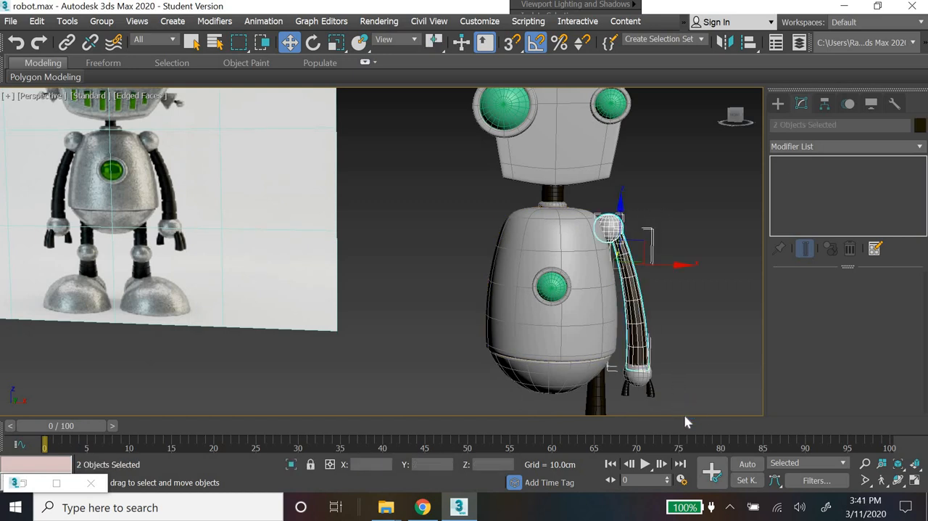
{"action": "left_click_drag", "start_coordinate": [620, 415], "coordinate": [620, 442], "text": "ctrl"}
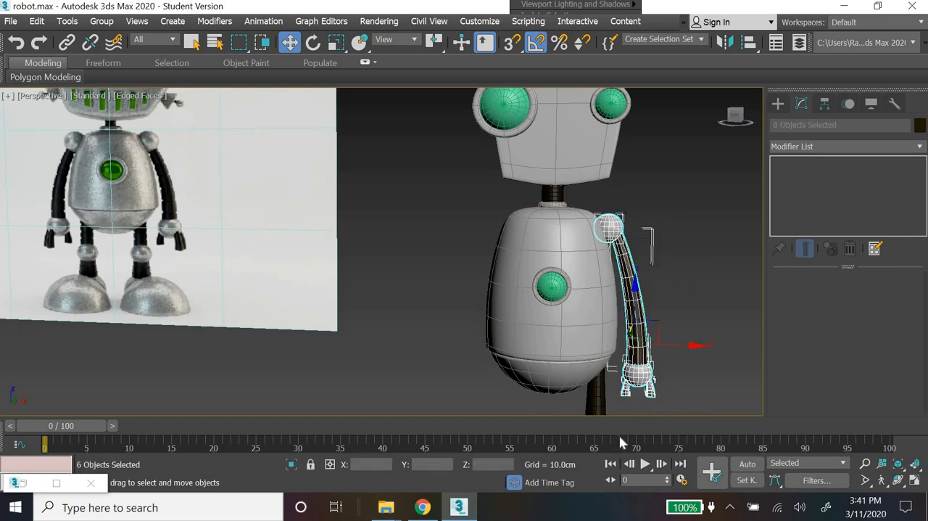
{"action": "left_click", "coordinate": [725, 43]}
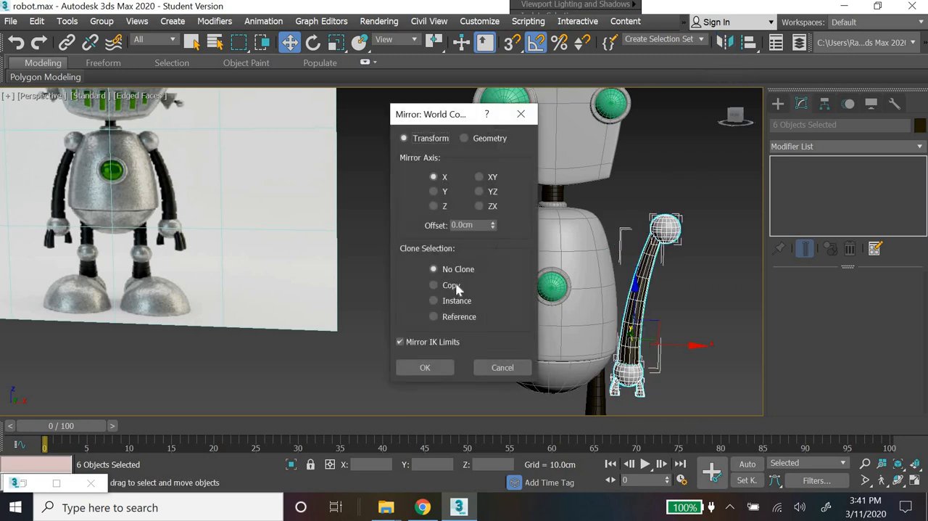
{"action": "left_click", "coordinate": [451, 285]}
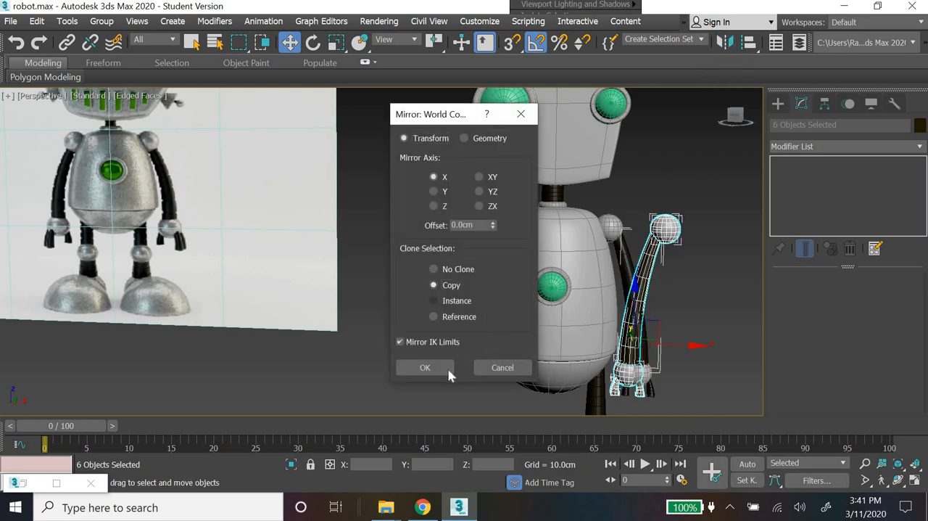
{"action": "key", "text": "Down"}
{"action": "key", "text": "Return"}
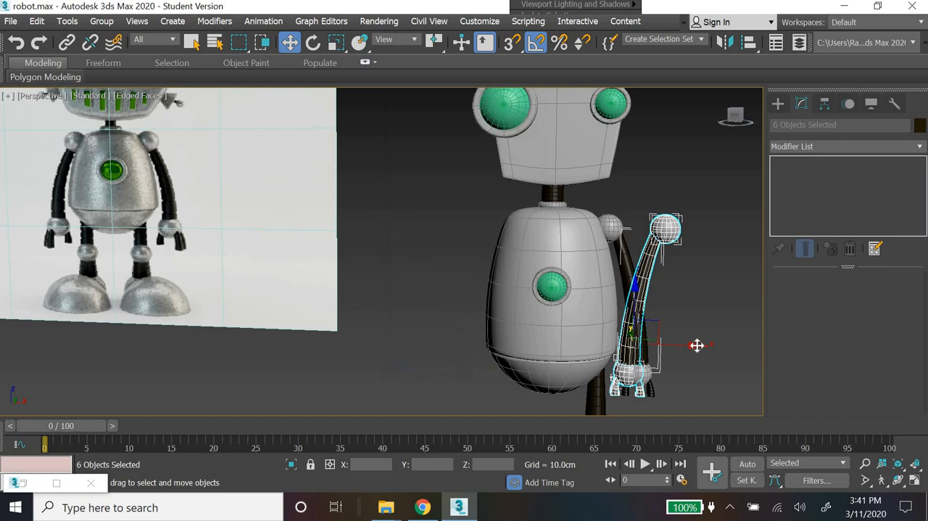
{"action": "left_click_drag", "start_coordinate": [699, 343], "coordinate": [531, 351]}
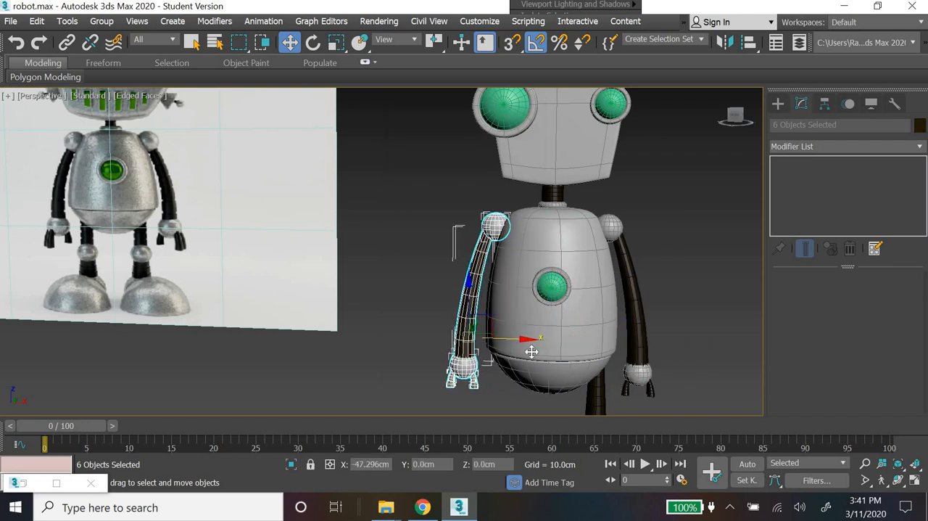
Step: Clone the whole leg with its knee and foot as one instance, placed under the opposite side of the body
{"action": "middle_click_drag", "start_coordinate": [723, 327], "coordinate": [588, 256]}
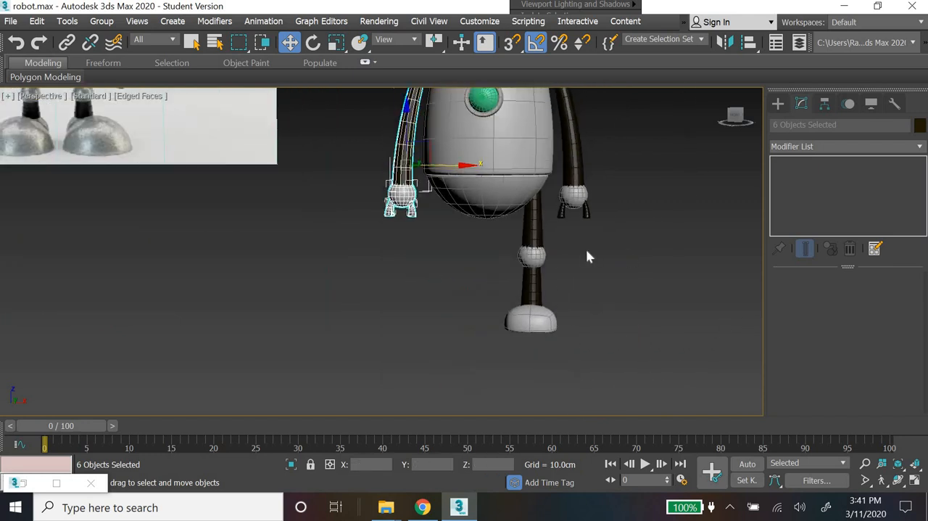
{"action": "left_click_drag", "start_coordinate": [585, 249], "coordinate": [514, 354]}
{"action": "left_click", "coordinate": [616, 317]}
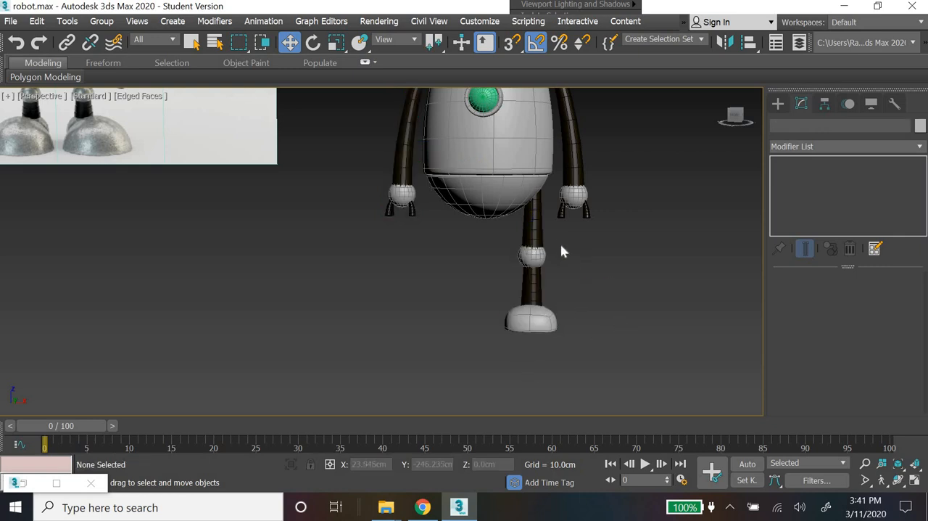
{"action": "mouse_move", "coordinate": [555, 239]}
{"action": "left_mouse_down"}
{"action": "mouse_move", "coordinate": [495, 388]}
{"action": "mouse_move", "coordinate": [500, 381]}
{"action": "left_mouse_up"}
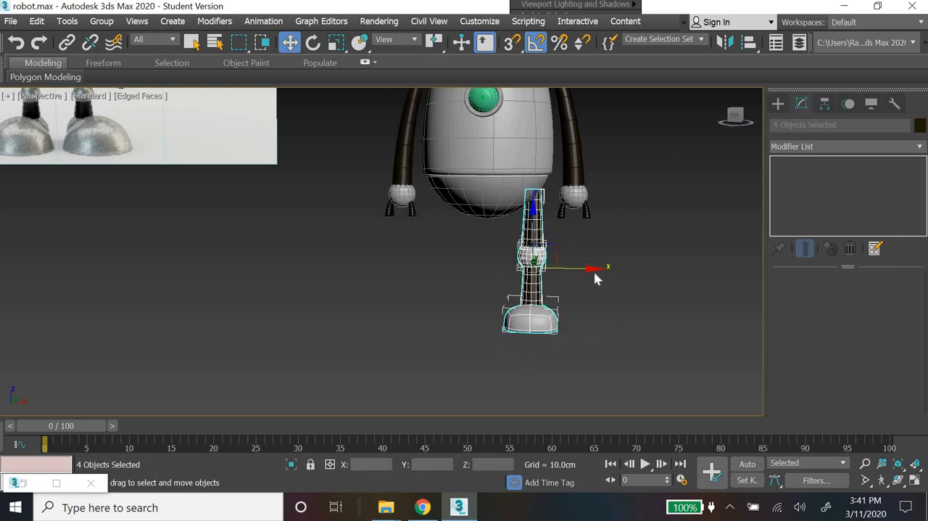
{"action": "left_click_drag", "start_coordinate": [593, 269], "coordinate": [508, 274]}
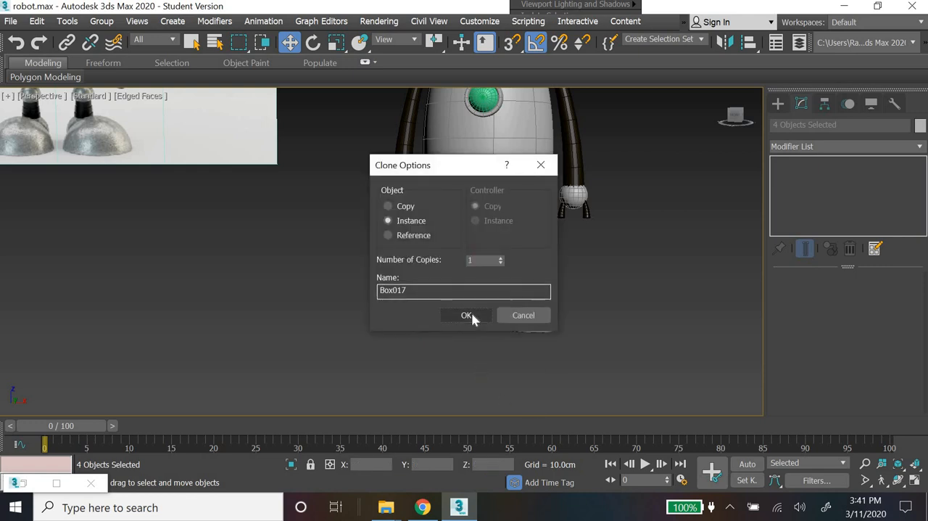
{"action": "left_click", "coordinate": [467, 319]}
{"action": "scroll", "coordinate": [634, 331], "scroll_direction": "up", "scroll_amount": 3}
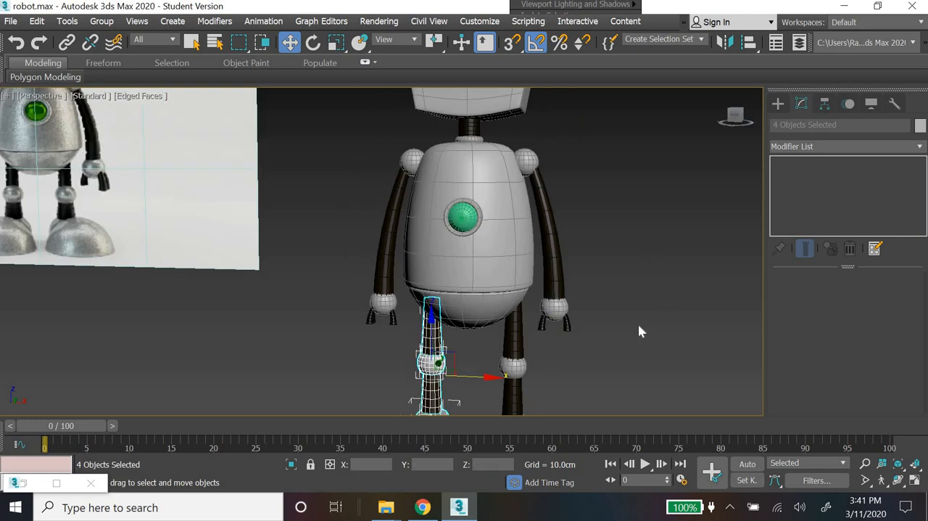
{"action": "left_click", "coordinate": [640, 331]}
Step: Examine the robot's legs, body and head against the reference image to find the parts still missing
{"action": "scroll", "coordinate": [627, 290], "scroll_direction": "down", "scroll_amount": 3}
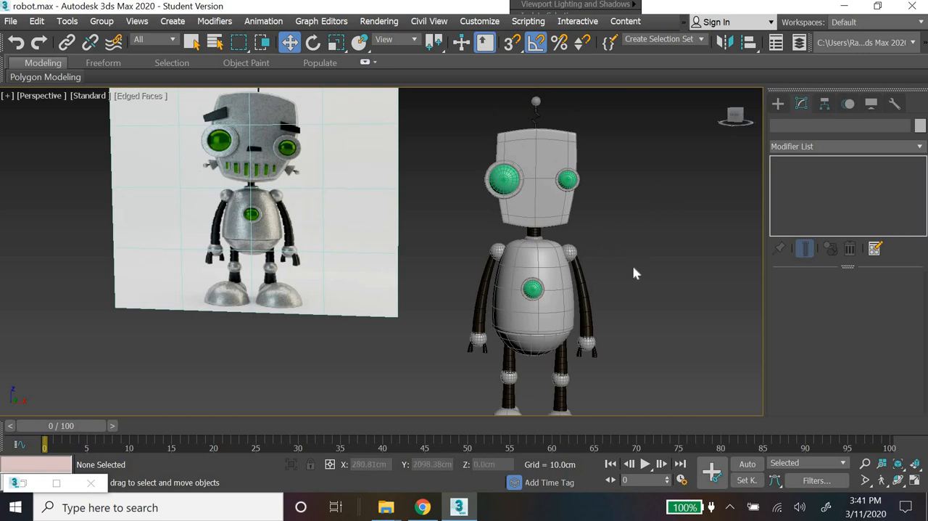
{"action": "middle_click_drag", "start_coordinate": [633, 265], "coordinate": [631, 232]}
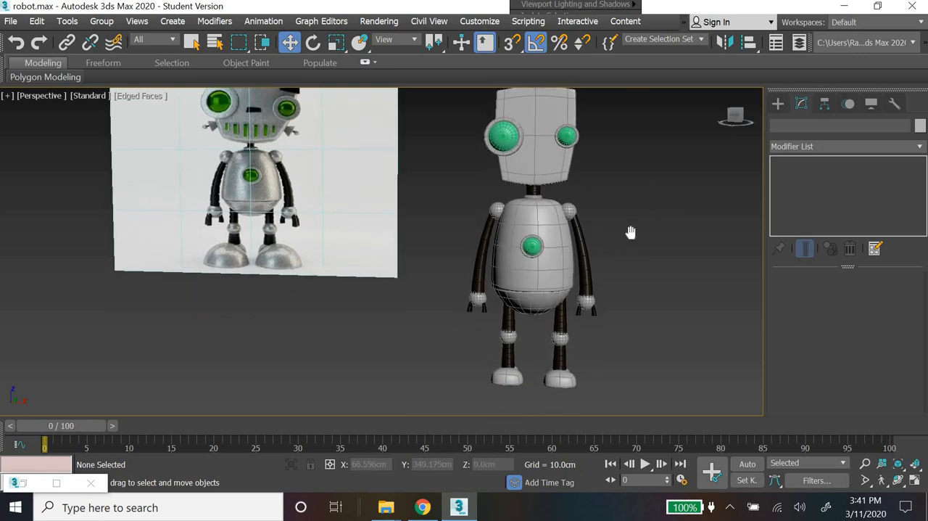
{"action": "scroll", "coordinate": [599, 327], "scroll_direction": "up", "scroll_amount": 4}
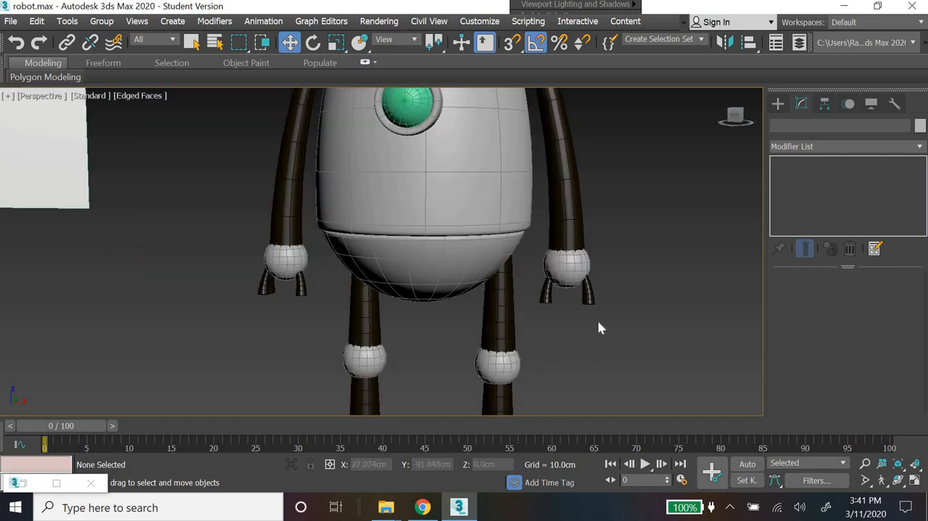
{"action": "scroll", "coordinate": [599, 326], "scroll_direction": "down", "scroll_amount": 4}
{"action": "scroll", "coordinate": [615, 340], "scroll_direction": "up", "scroll_amount": 3}
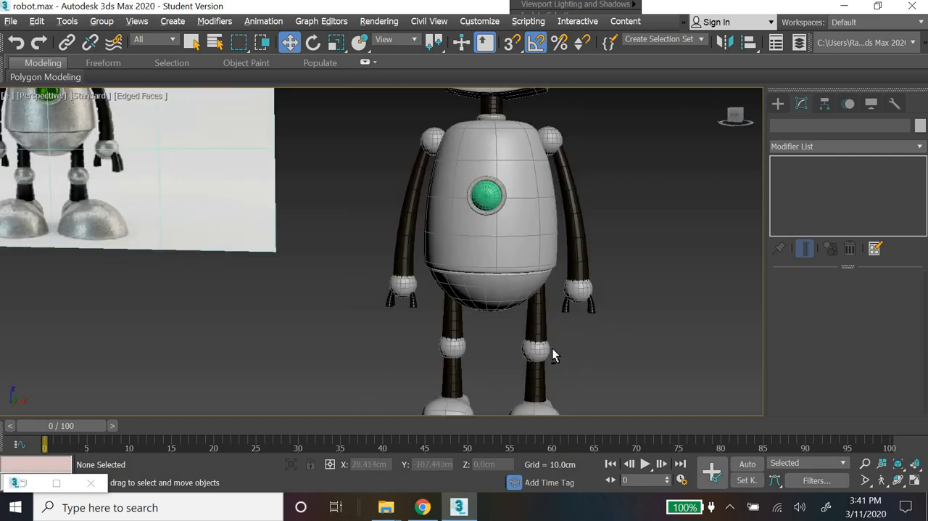
{"action": "middle_click_drag", "start_coordinate": [552, 347], "coordinate": [582, 326], "text": "alt"}
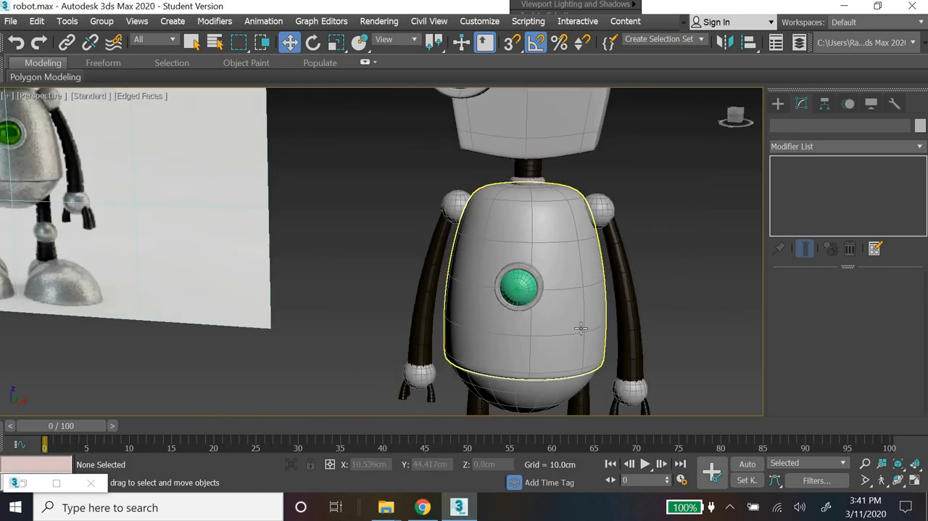
{"action": "scroll", "coordinate": [582, 325], "scroll_direction": "down", "scroll_amount": 4}
{"action": "middle_click_drag", "start_coordinate": [563, 273], "coordinate": [564, 331]}
{"action": "scroll", "coordinate": [564, 324], "scroll_direction": "up", "scroll_amount": 3}
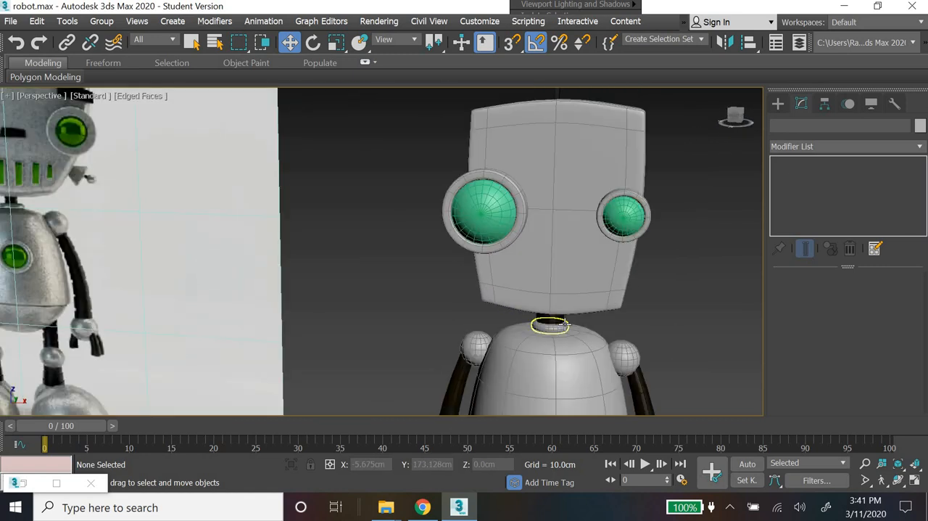
{"action": "scroll", "coordinate": [551, 321], "scroll_direction": "down", "scroll_amount": 2}
{"action": "scroll", "coordinate": [576, 327], "scroll_direction": "up", "scroll_amount": 1}
{"action": "middle_click_drag", "start_coordinate": [581, 289], "coordinate": [577, 287]}
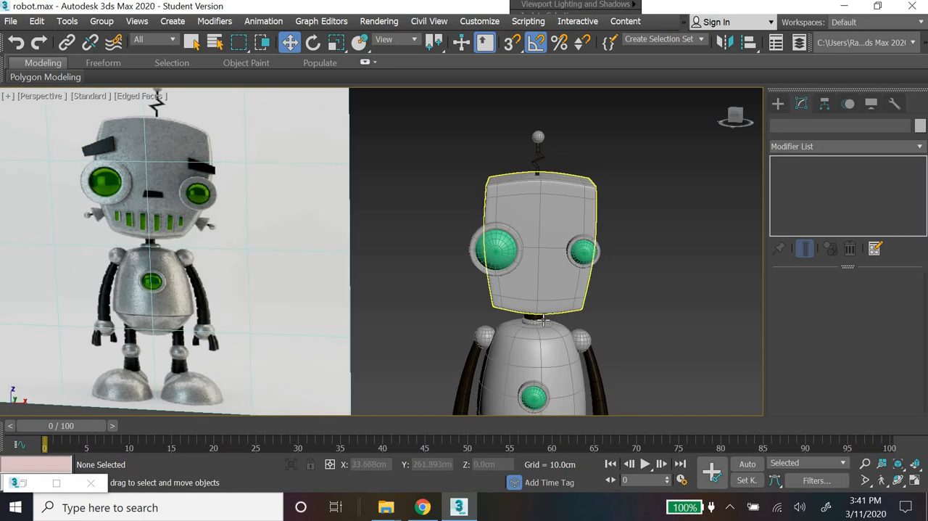
{"action": "middle_click_drag", "start_coordinate": [555, 201], "coordinate": [500, 162]}
Step: Create a tube beside the head in the Front view, with an outer radius of about 12 cm
{"action": "left_click", "coordinate": [777, 105]}
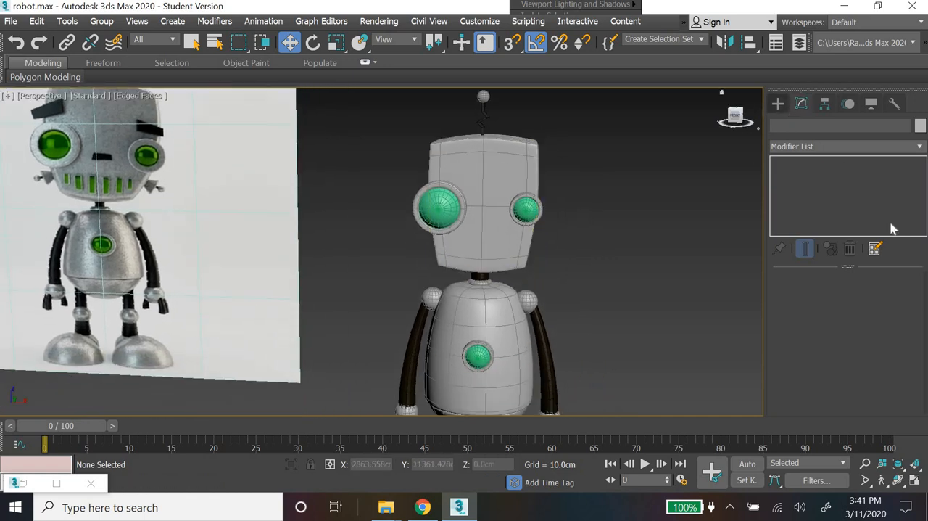
{"action": "left_click", "coordinate": [889, 225]}
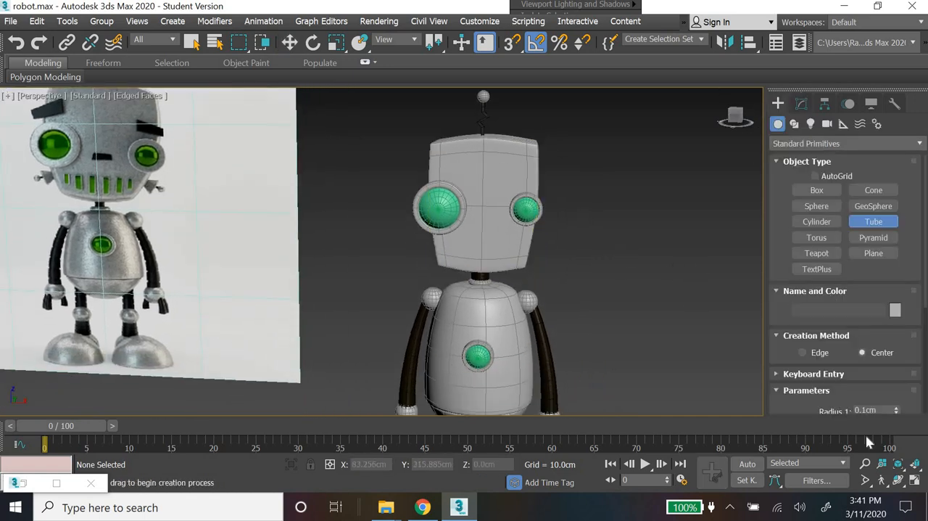
{"action": "key", "text": "alt+w"}
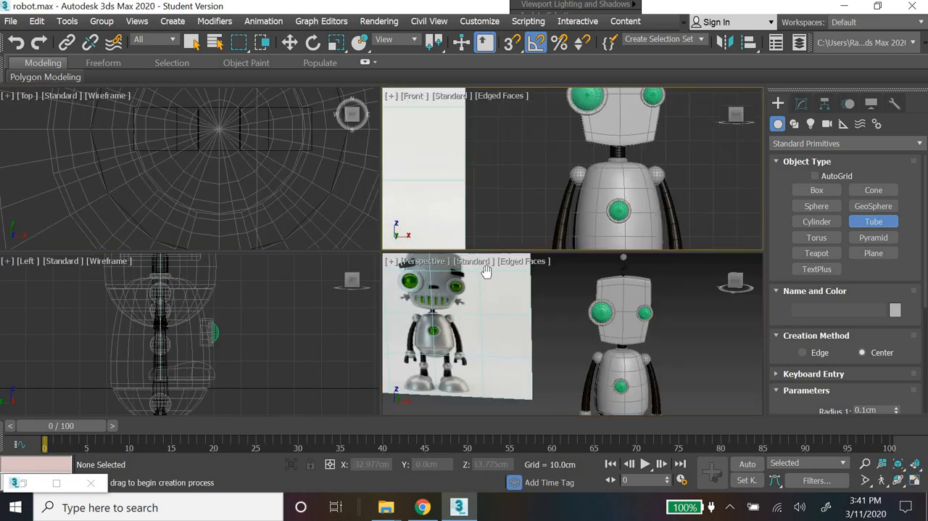
{"action": "scroll", "coordinate": [557, 185], "scroll_direction": "up", "scroll_amount": 5}
{"action": "left_click_drag", "start_coordinate": [665, 160], "coordinate": [691, 190]}
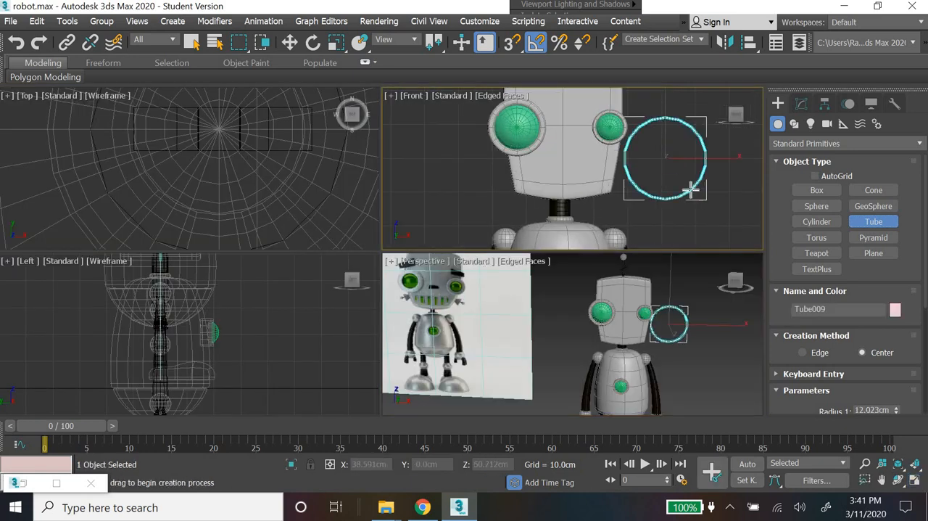
{"action": "left_click", "coordinate": [687, 175]}
{"action": "left_click", "coordinate": [677, 154]}
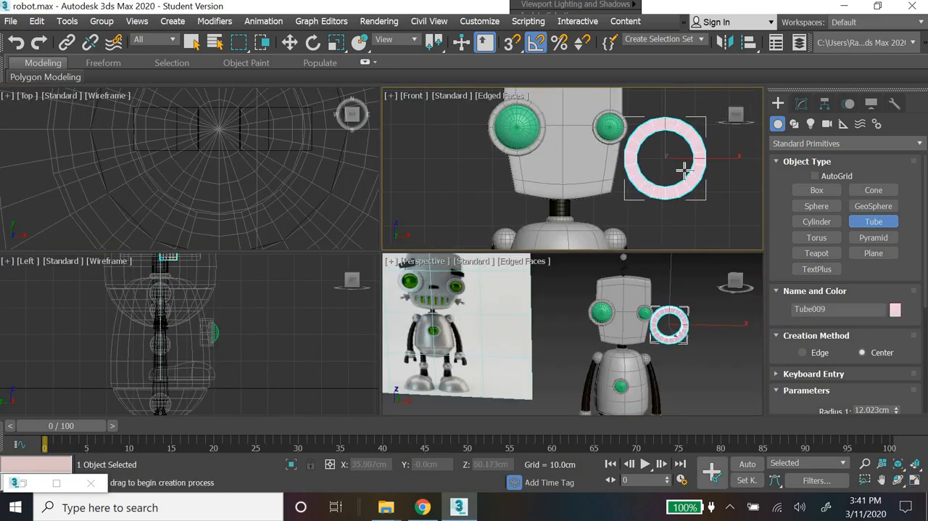
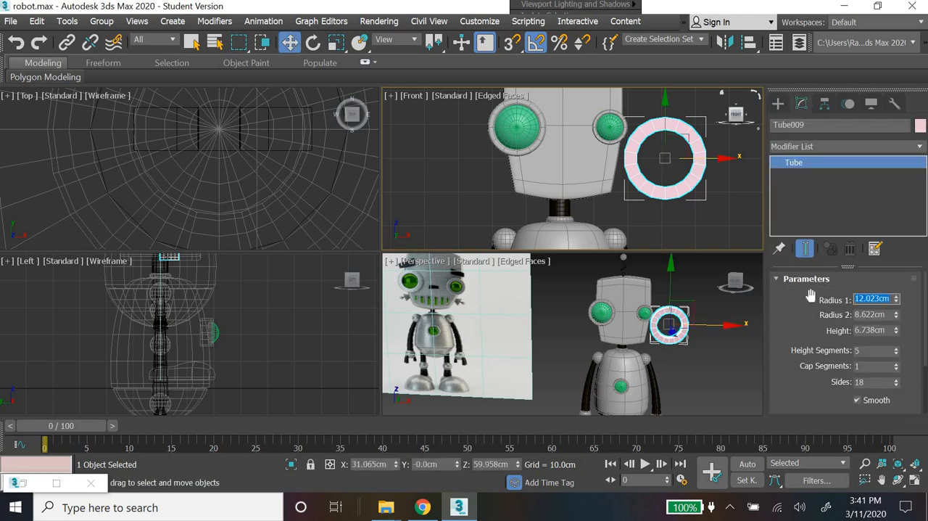
Step: Set the new tube's radii to 6 cm and 7 cm and its height to 5 cm
{"action": "type", "text": "6"}
{"action": "key", "text": "Return"}
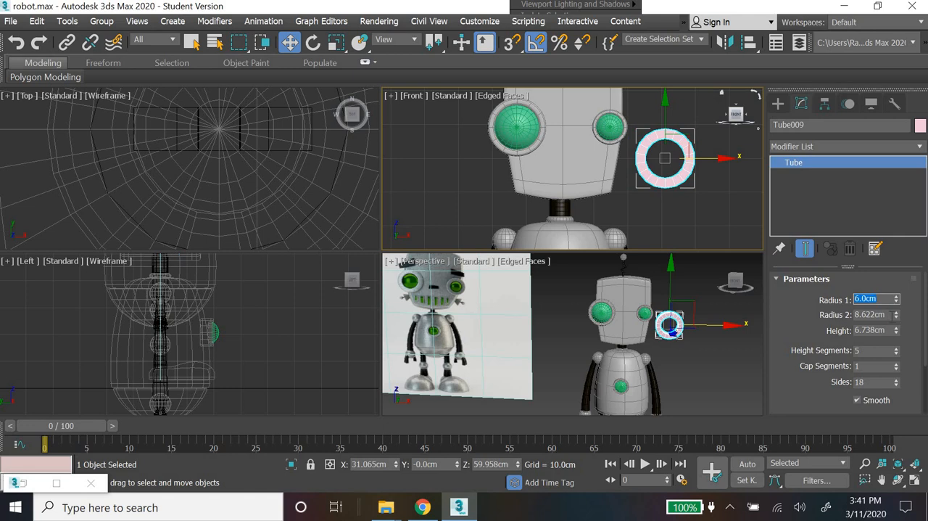
{"action": "key", "text": "Tab"}
{"action": "type", "text": "8"}
{"action": "key", "text": "Return"}
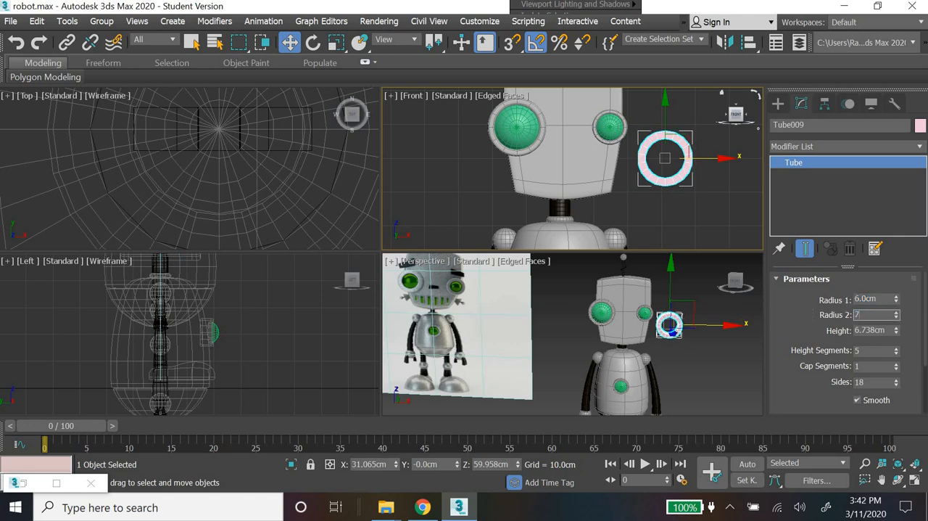
{"action": "type", "text": "7"}
{"action": "key", "text": "Return"}
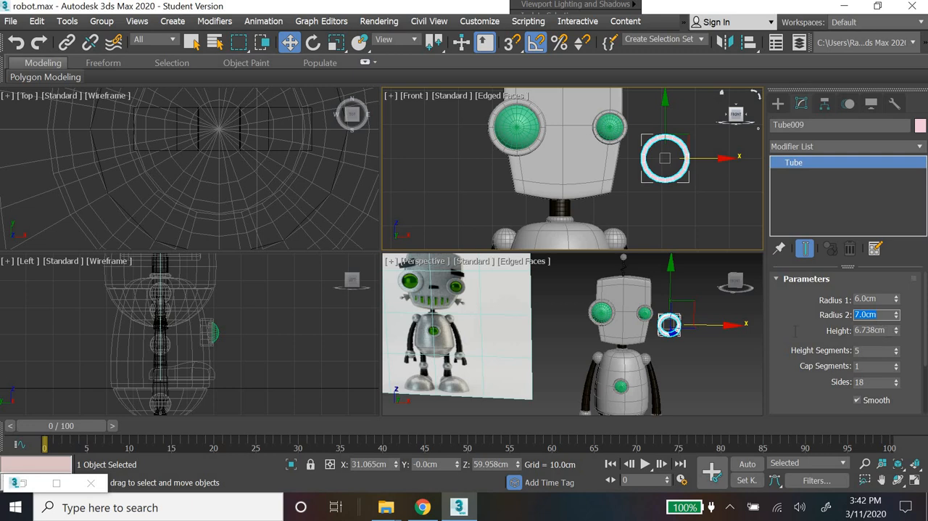
{"action": "key", "text": "Tab"}
{"action": "type", "text": "5"}
{"action": "key", "text": "Return"}
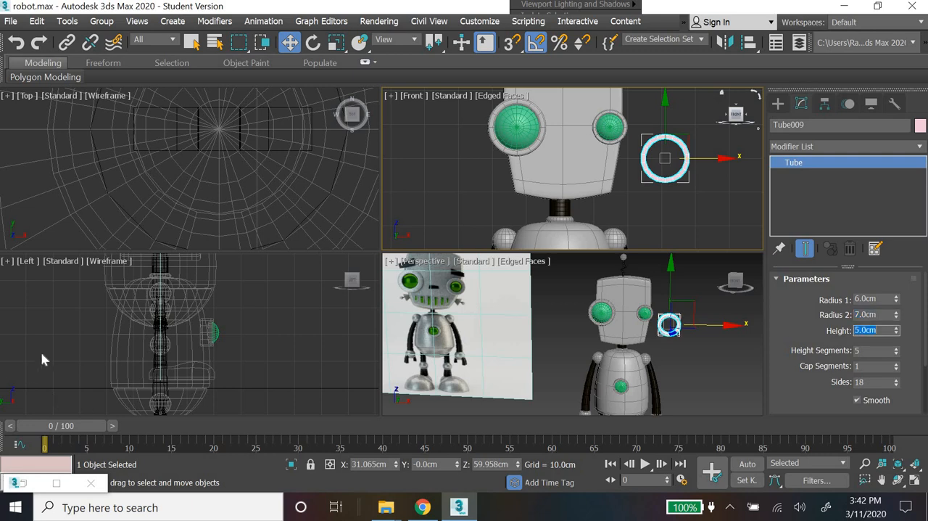
Step: Set the tube's height to 2 cm and move it onto the front of the face, centred below the eyes
{"action": "middle_click_drag", "start_coordinate": [237, 423], "coordinate": [210, 495]}
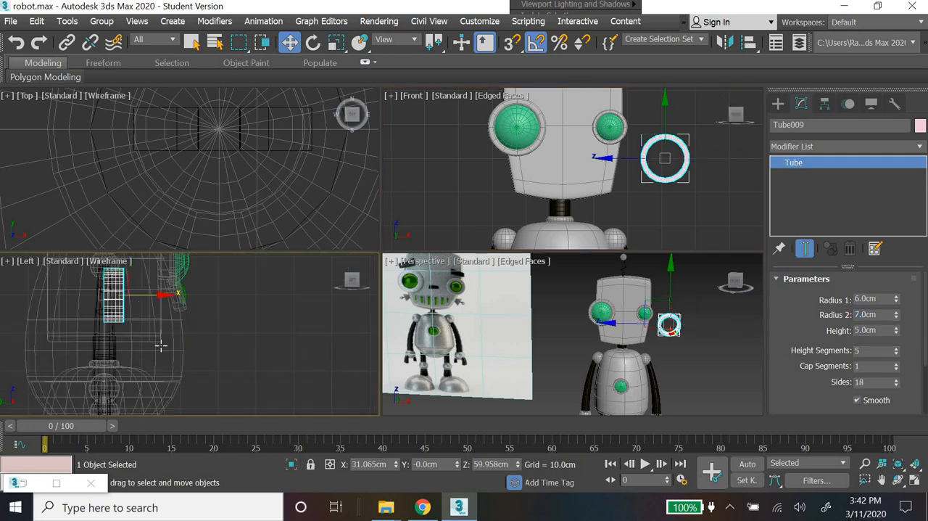
{"action": "scroll", "coordinate": [163, 340], "scroll_direction": "up", "scroll_amount": 4}
{"action": "left_click_drag", "start_coordinate": [145, 332], "coordinate": [253, 338]}
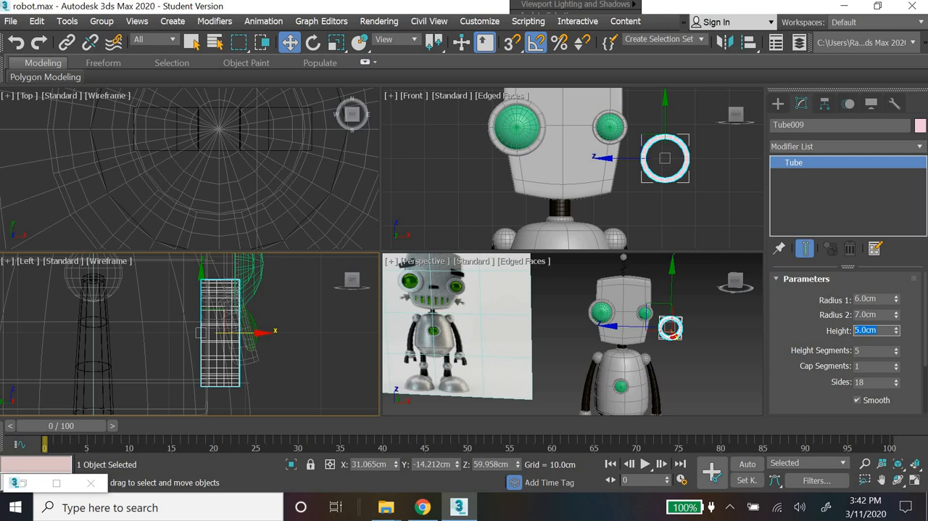
{"action": "type", "text": "2"}
{"action": "key", "text": "Return"}
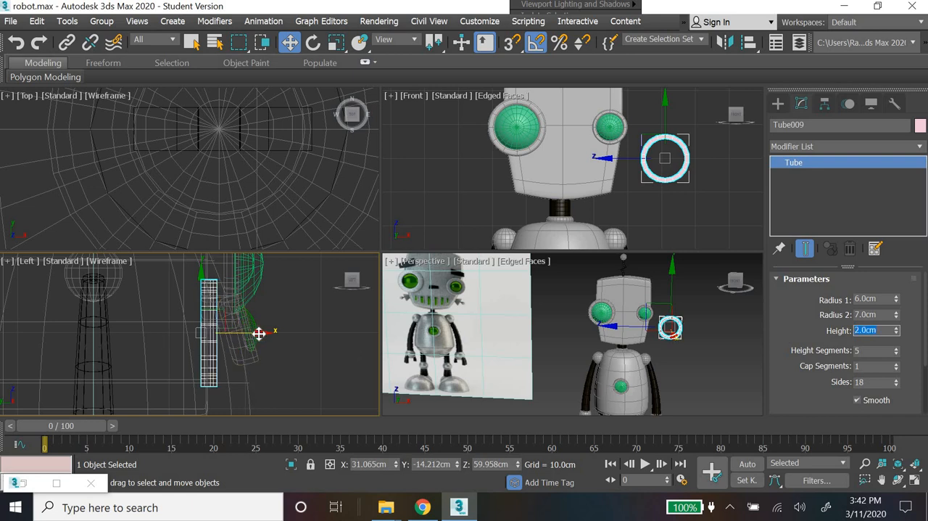
{"action": "mouse_move", "coordinate": [259, 333]}
{"action": "left_mouse_down"}
{"action": "mouse_move", "coordinate": [254, 327]}
{"action": "mouse_move", "coordinate": [262, 333]}
{"action": "left_mouse_up"}
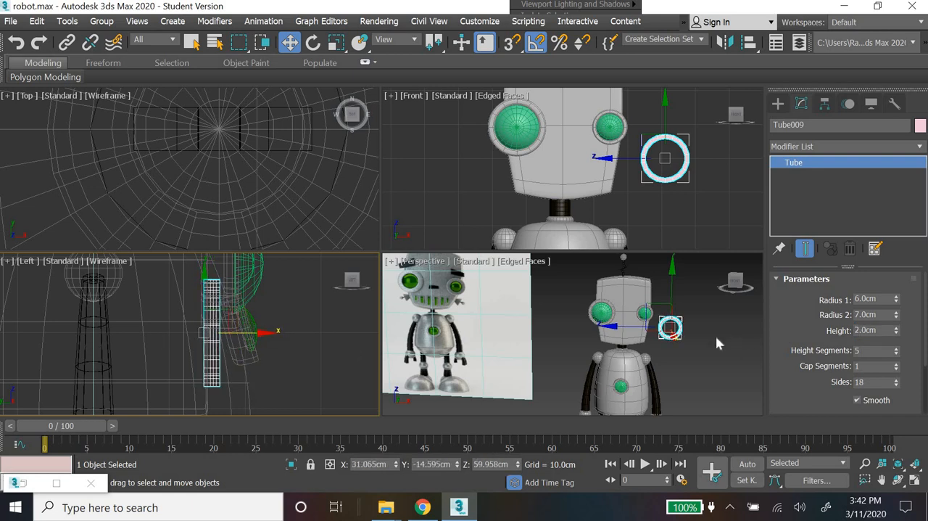
{"action": "left_click", "coordinate": [685, 177]}
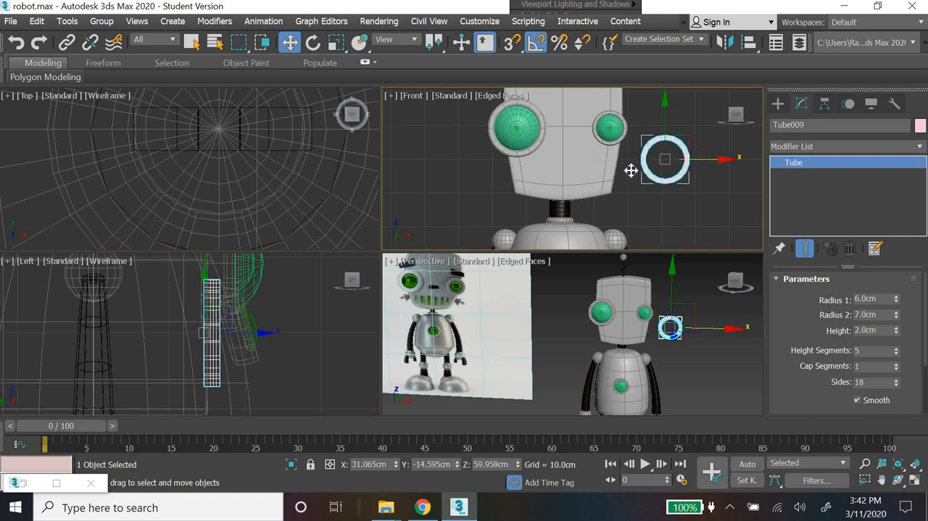
{"action": "left_click_drag", "start_coordinate": [632, 170], "coordinate": [608, 177]}
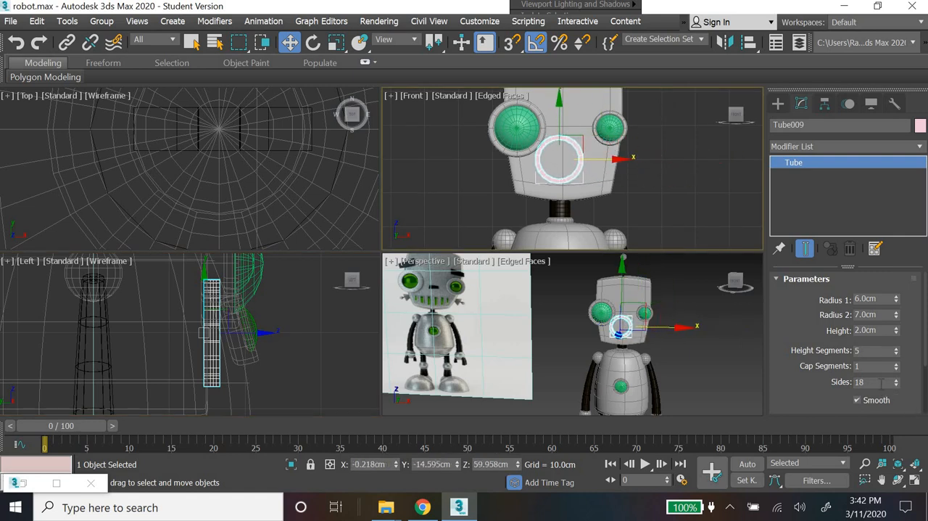
Step: Reduce the tube to 1 height segment and 4 sides
{"action": "left_click", "coordinate": [874, 381]}
{"action": "right_click", "coordinate": [897, 353]}
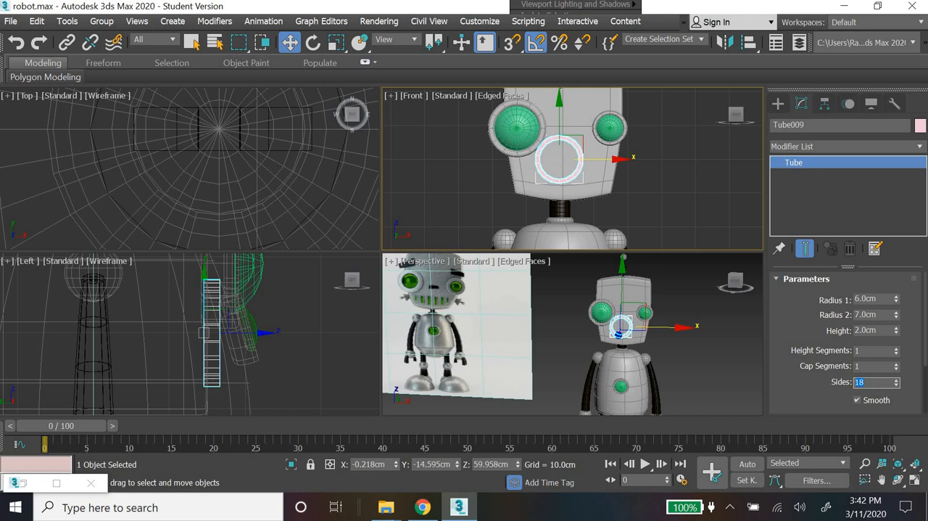
{"action": "type", "text": "4"}
{"action": "key", "text": "Return"}
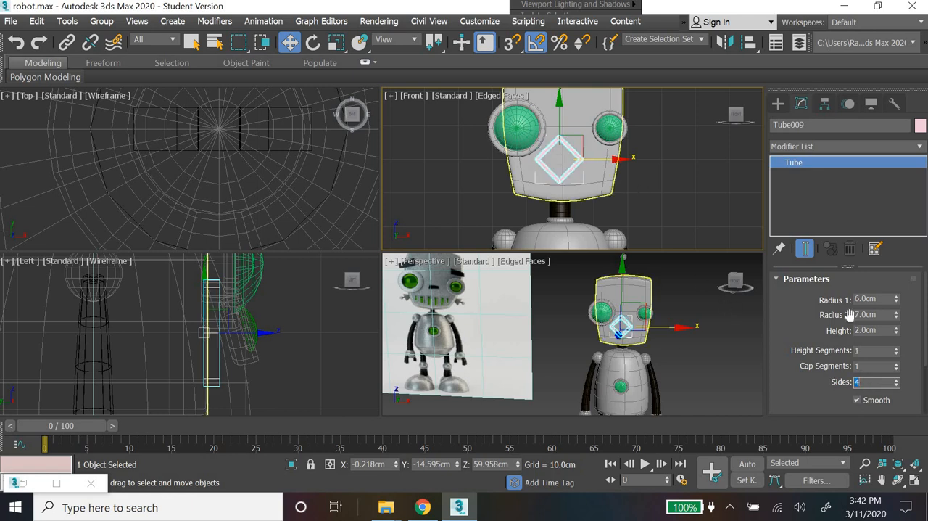
Step: Shrink the four-sided tube to radii of 3 cm and 4 cm
{"action": "double_click", "coordinate": [853, 300]}
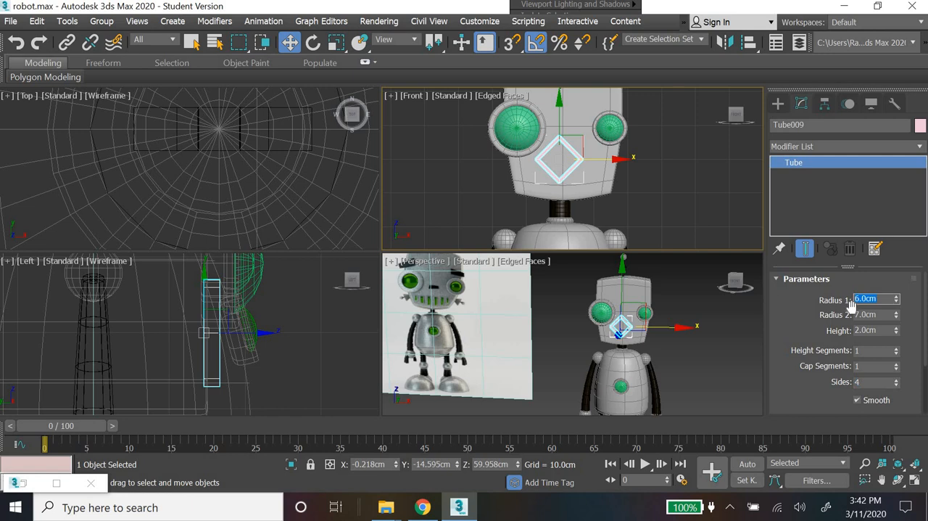
{"action": "type", "text": "3"}
{"action": "key", "text": "Return"}
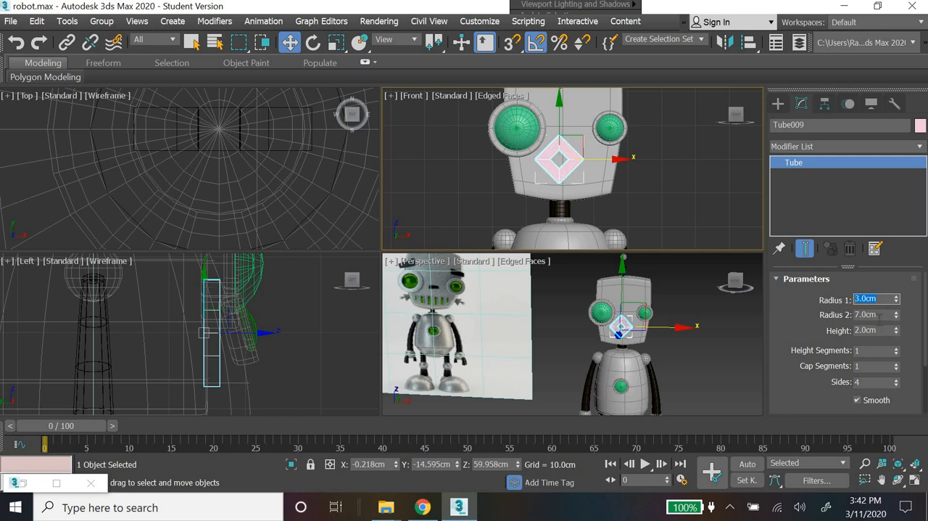
{"action": "key", "text": "Tab"}
{"action": "type", "text": "4"}
{"action": "key", "text": "Return"}
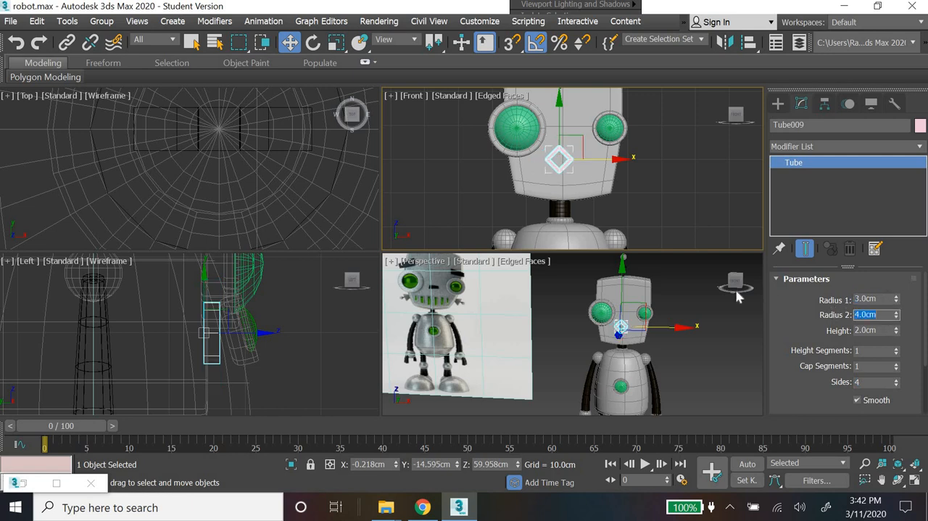
Step: Rotate the four-sided tube 45 degrees in the Front view so its sides run straight up and across
{"action": "left_click", "coordinate": [312, 42]}
{"action": "left_click_drag", "start_coordinate": [613, 148], "coordinate": [275, 84]}
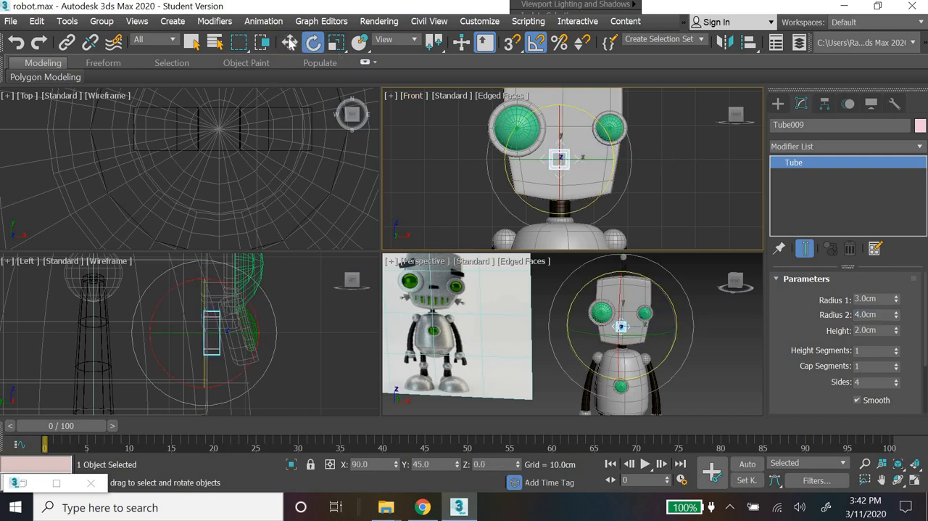
{"action": "left_click", "coordinate": [289, 42]}
Step: Add an Edit Poly modifier to the square tube
{"action": "left_click", "coordinate": [875, 147]}
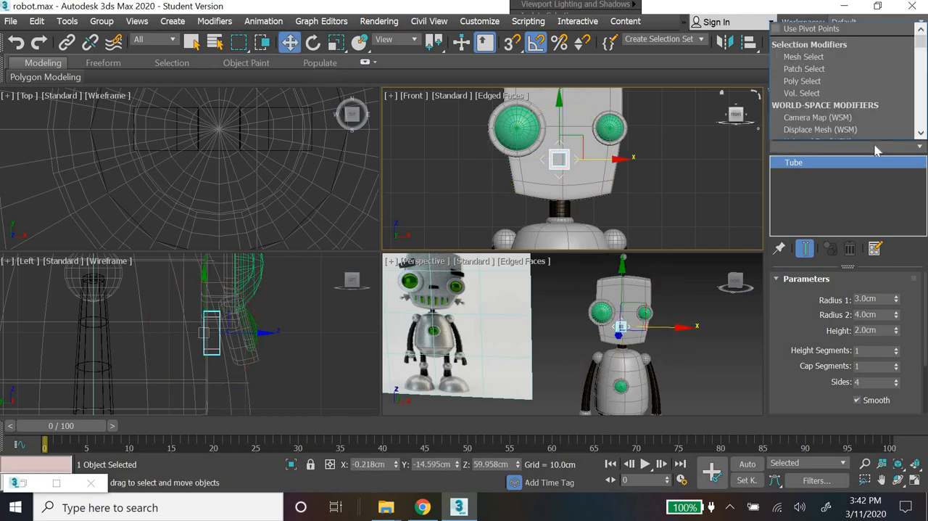
{"action": "key", "text": "e"}
{"action": "key", "text": "e"}
{"action": "key", "text": "e"}
{"action": "key", "text": "e"}
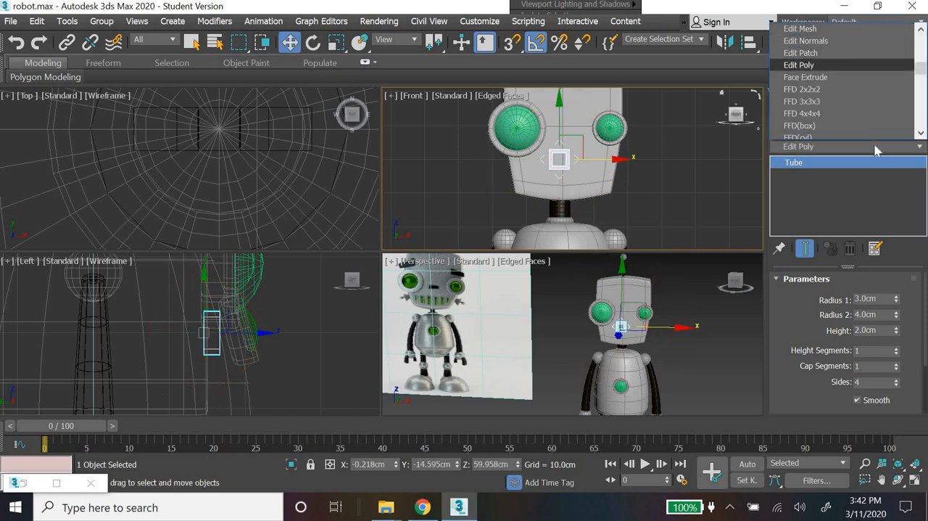
{"action": "key", "text": "Return"}
Step: Move the vertices on one side of the square frame inward to form a narrow upright rectangle
{"action": "scroll", "coordinate": [511, 188], "scroll_direction": "up", "scroll_amount": 5}
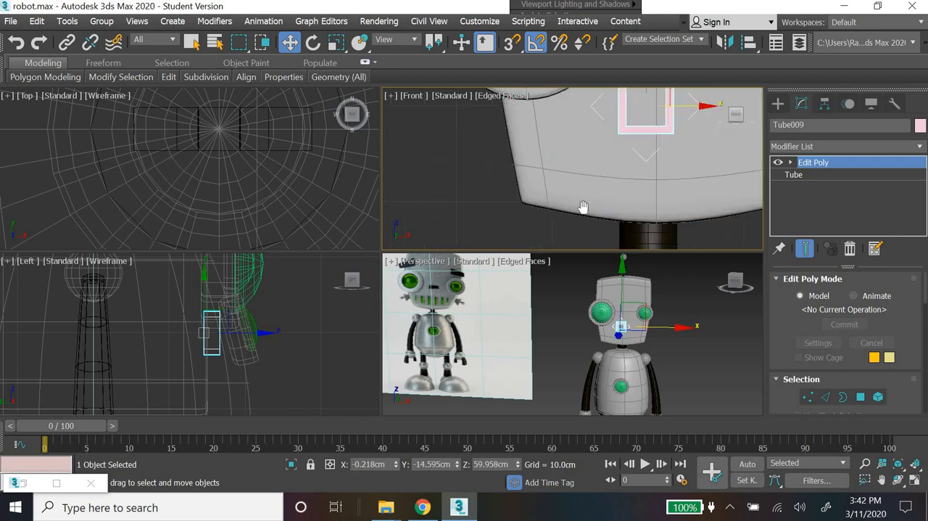
{"action": "middle_click_drag", "start_coordinate": [583, 206], "coordinate": [504, 271]}
{"action": "left_click", "coordinate": [791, 163]}
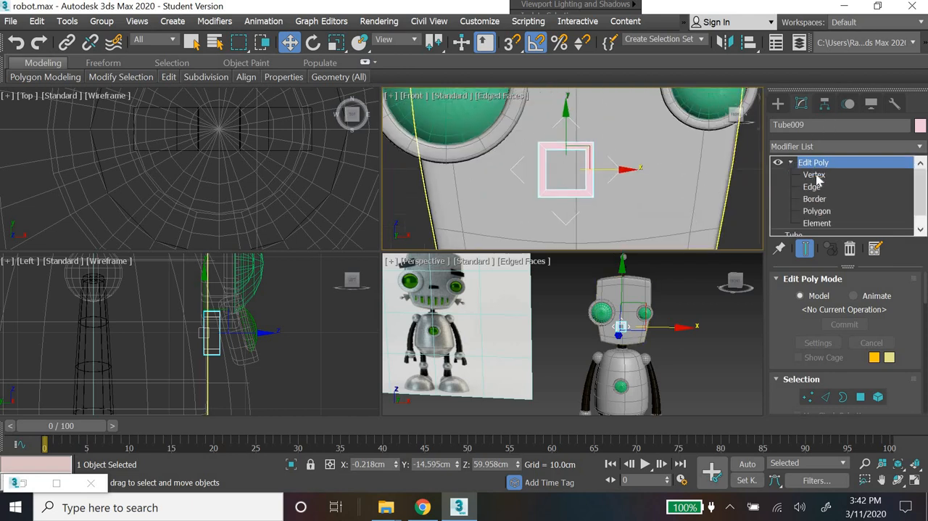
{"action": "key", "text": "1"}
{"action": "left_click_drag", "start_coordinate": [585, 216], "coordinate": [595, 163]}
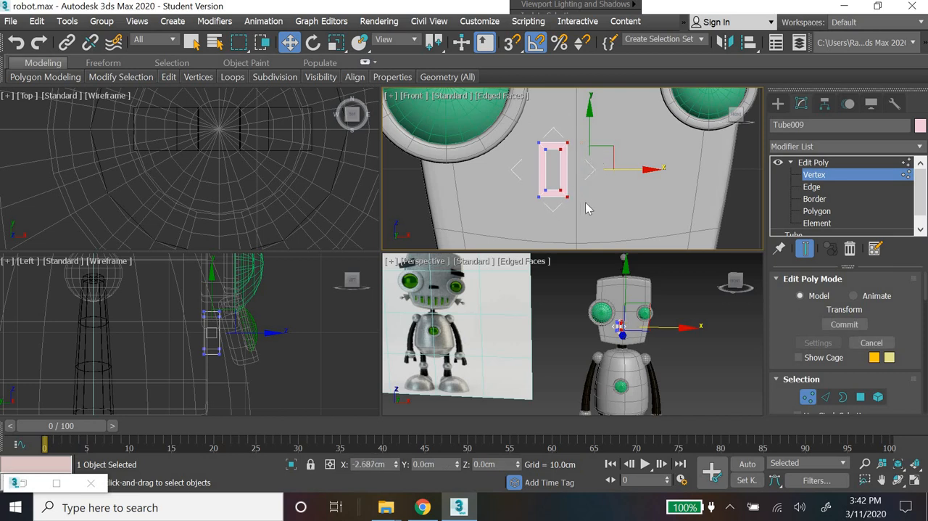
Step: Change the rectangular frame's object color to the custom light grey
{"action": "left_click", "coordinate": [778, 104]}
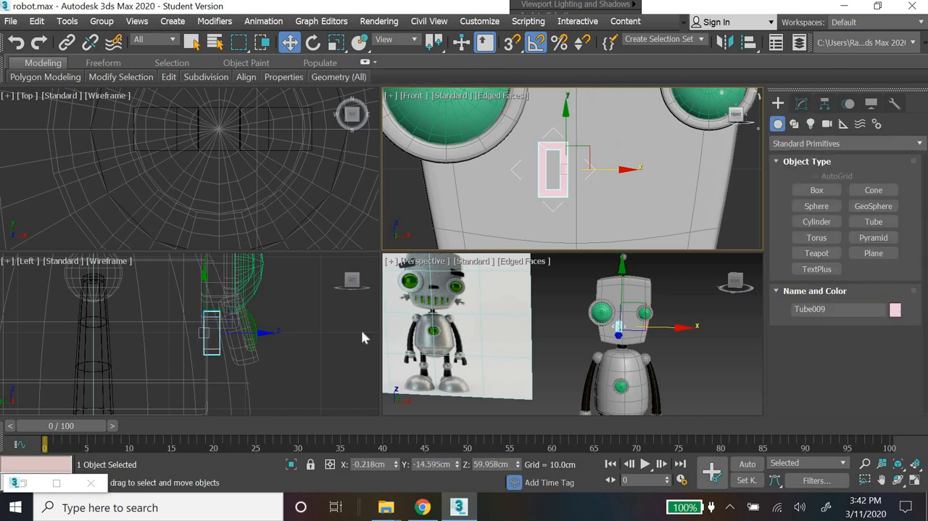
{"action": "left_click", "coordinate": [895, 310]}
{"action": "left_click", "coordinate": [349, 284]}
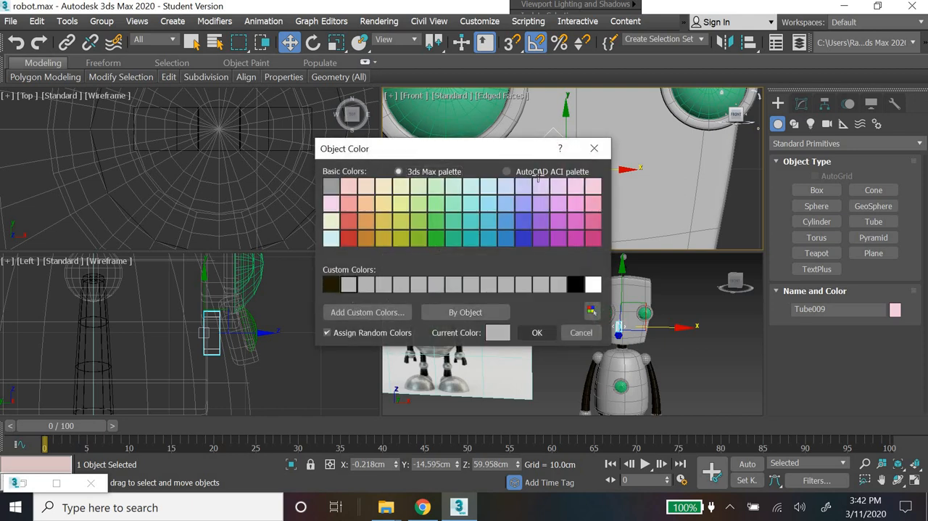
{"action": "left_click", "coordinate": [536, 332]}
Step: Raise the frame's lower outer corner vertices slightly to slant its bottom edge like the teeth in the reference image
{"action": "left_click", "coordinate": [802, 104]}
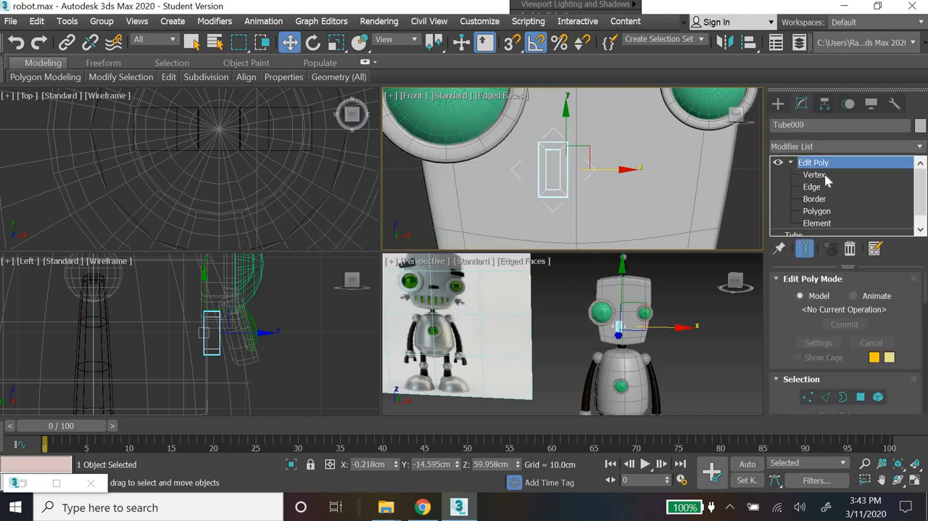
{"action": "key", "text": "1"}
{"action": "scroll", "coordinate": [408, 311], "scroll_direction": "up", "scroll_amount": 10}
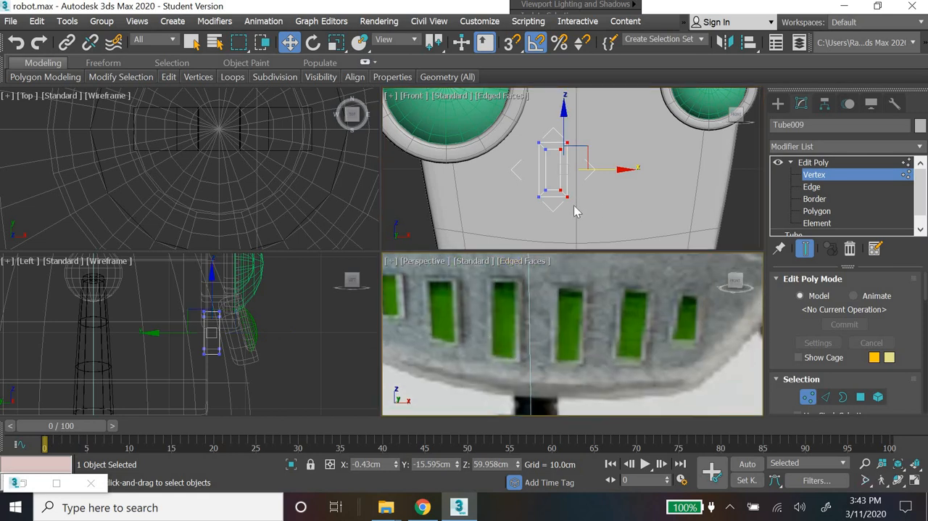
{"action": "left_click", "coordinate": [549, 205]}
{"action": "scroll", "coordinate": [548, 205], "scroll_direction": "up", "scroll_amount": 3}
{"action": "left_click_drag", "start_coordinate": [551, 156], "coordinate": [509, 206]}
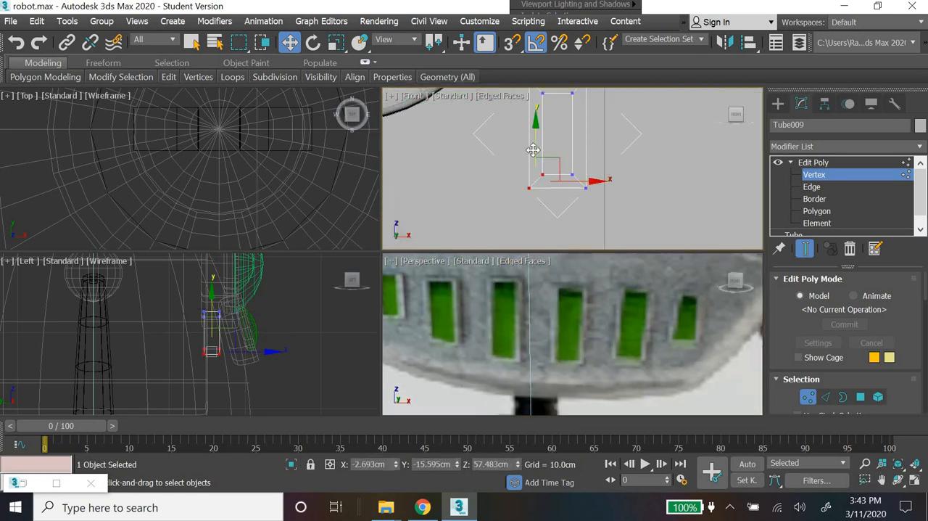
{"action": "left_click_drag", "start_coordinate": [533, 149], "coordinate": [535, 145]}
{"action": "middle_click_drag", "start_coordinate": [552, 121], "coordinate": [535, 156]}
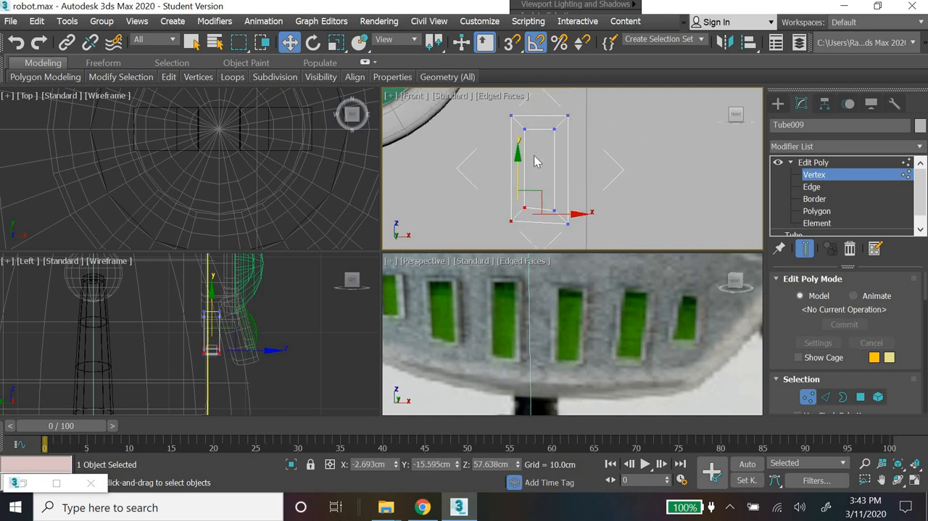
{"action": "left_click", "coordinate": [777, 105]}
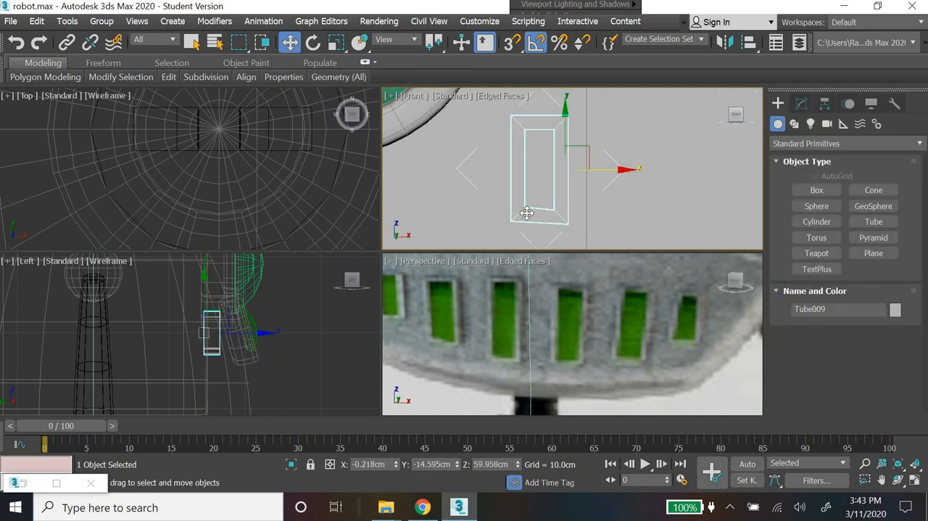
Step: Create a plane about 4.8 cm long over the tooth frame's opening in the Front view
{"action": "scroll", "coordinate": [563, 225], "scroll_direction": "down", "scroll_amount": 2}
{"action": "middle_click_drag", "start_coordinate": [579, 189], "coordinate": [639, 198]}
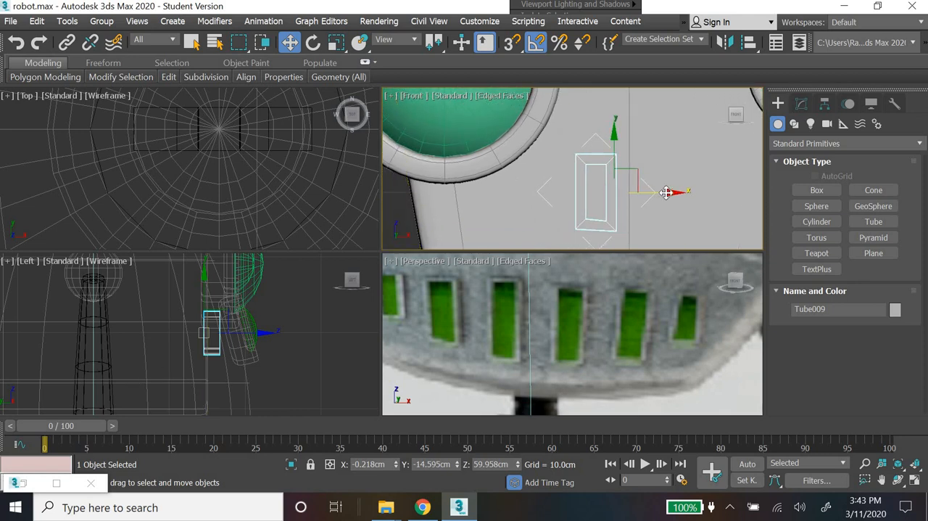
{"action": "left_click", "coordinate": [837, 192]}
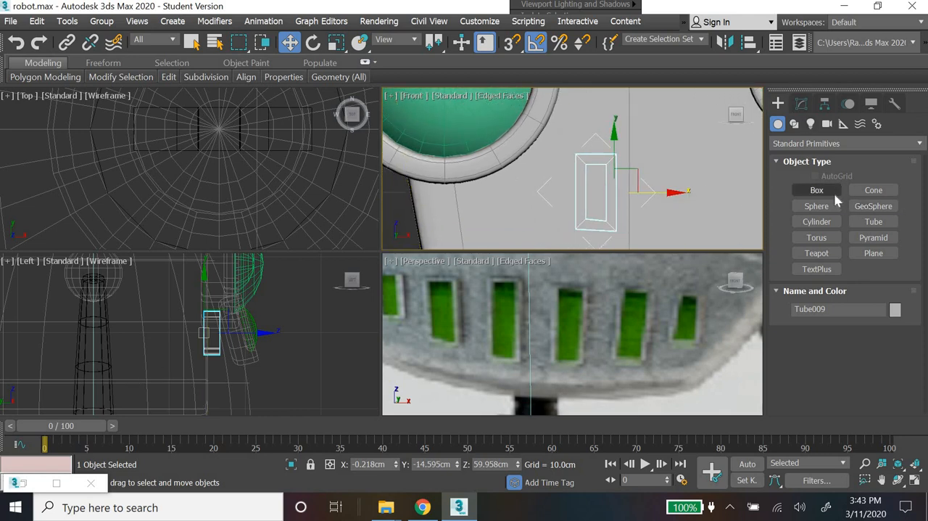
{"action": "left_click", "coordinate": [873, 253]}
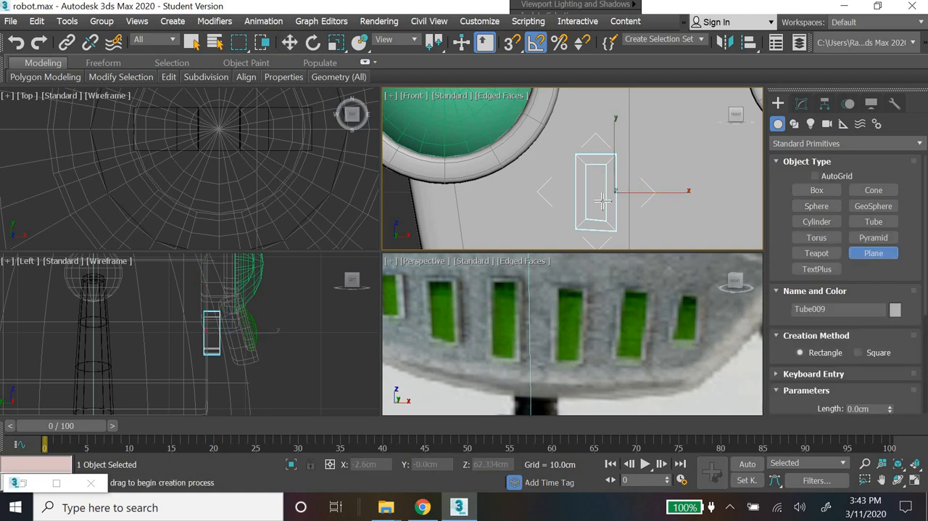
{"action": "left_click_drag", "start_coordinate": [581, 158], "coordinate": [613, 229]}
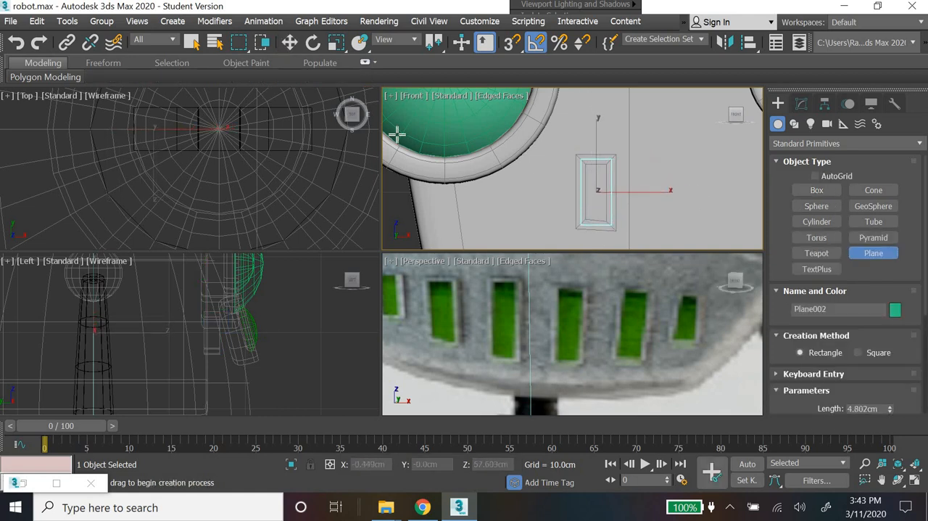
Step: Move the green plane forward in the Left view until it sits inside the tooth frame, and deselect it
{"action": "left_click", "coordinate": [289, 43]}
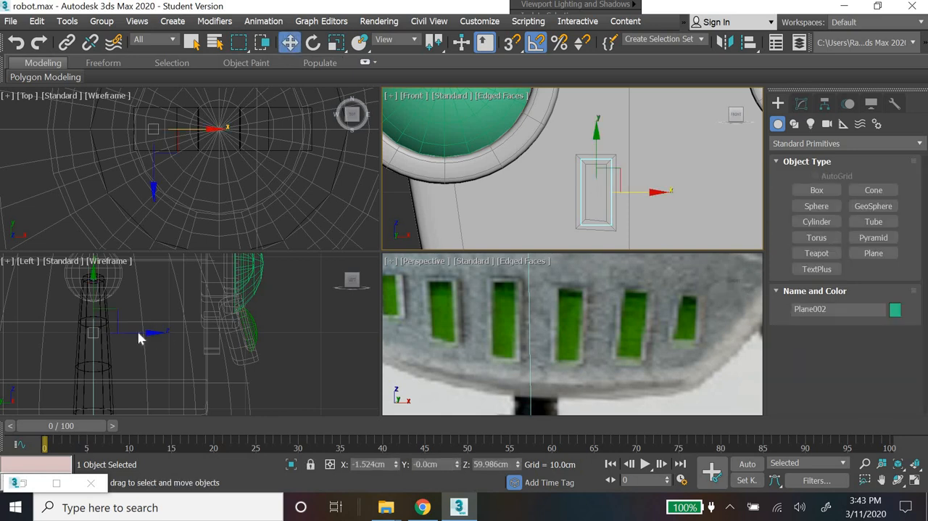
{"action": "left_click_drag", "start_coordinate": [140, 338], "coordinate": [252, 344]}
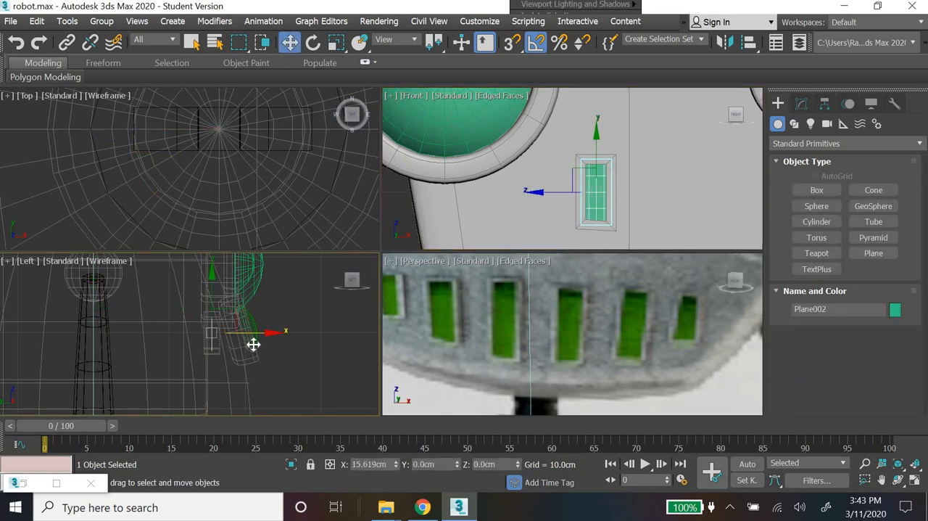
{"action": "left_click", "coordinate": [696, 157]}
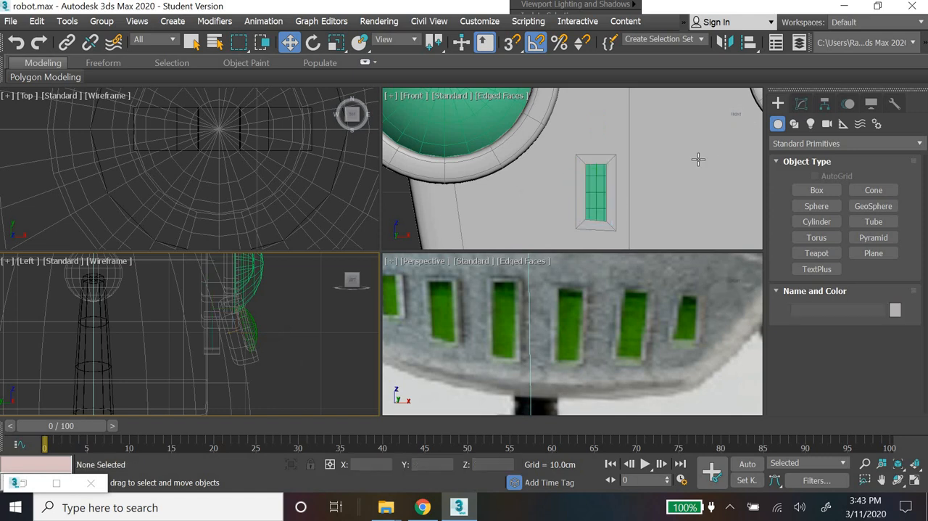
Step: Duplicate the tooth frame together with its green plane sideways, placing the copy just outside the original tooth in the Front view
{"action": "left_click", "coordinate": [594, 205]}
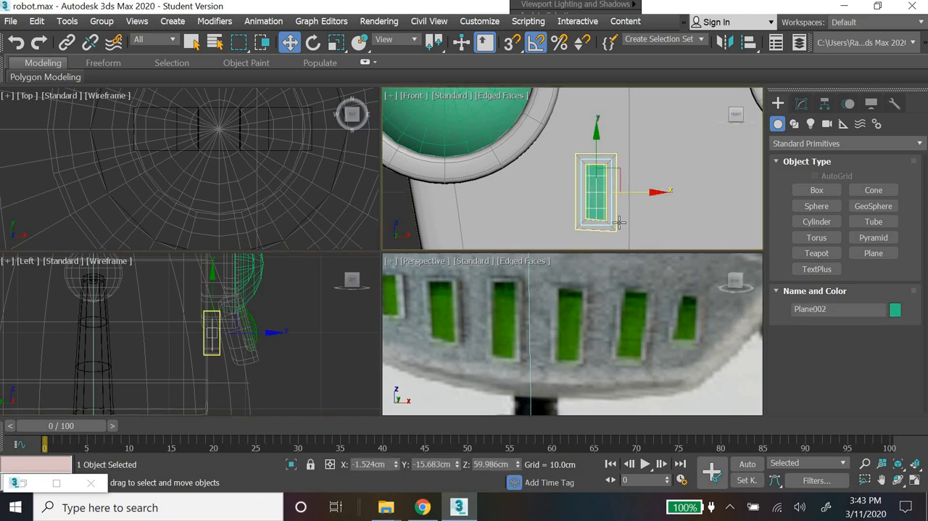
{"action": "left_click", "coordinate": [616, 216], "text": "ctrl"}
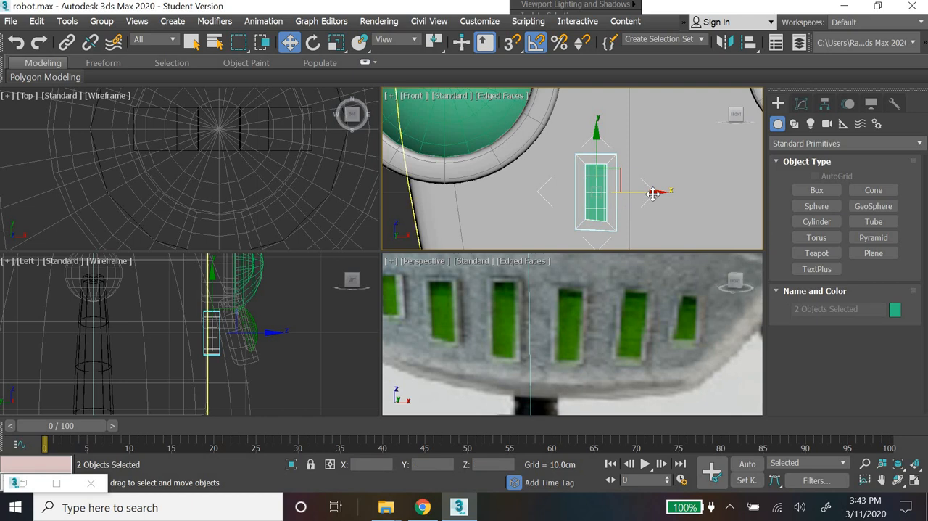
{"action": "left_click_drag", "start_coordinate": [628, 191], "coordinate": [596, 191], "text": "shift"}
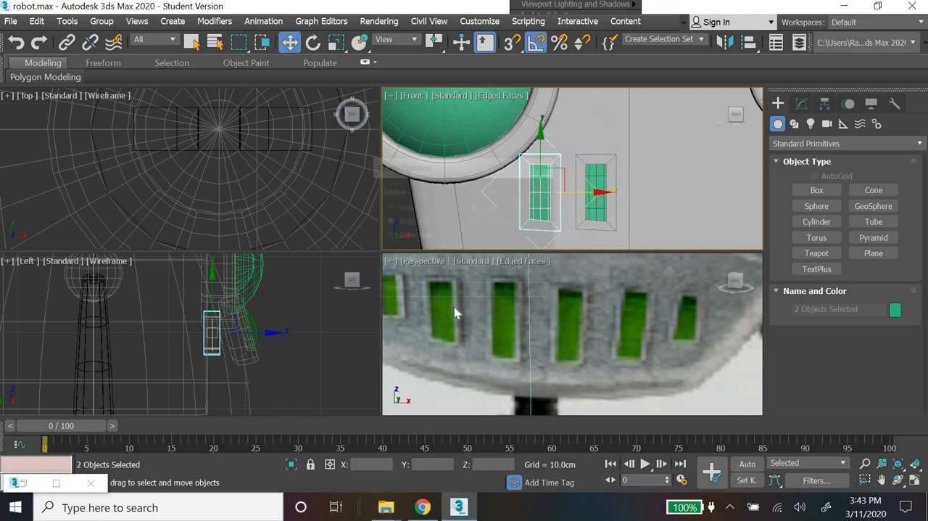
{"action": "key", "text": "Return"}
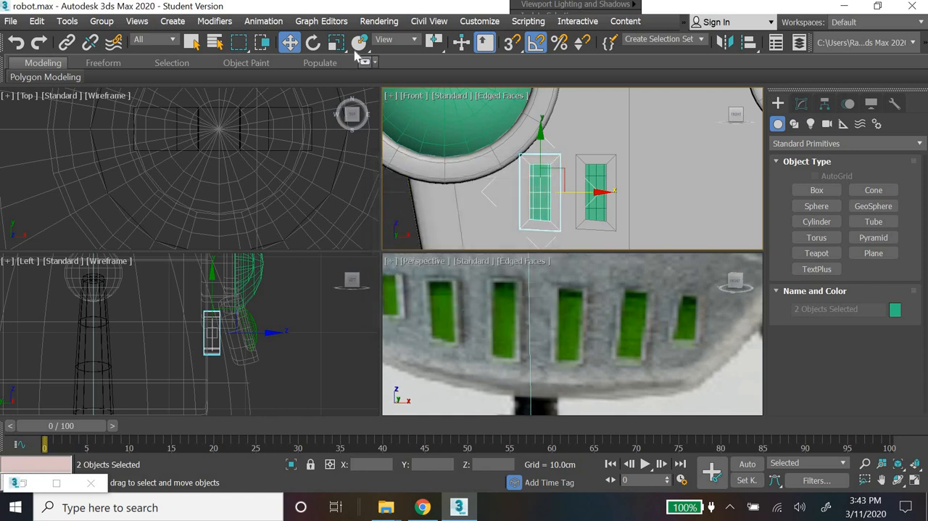
Step: Select all the bottom-edge vertices of the copied tooth frame, leaving its top vertices unselected
{"action": "left_click", "coordinate": [801, 106]}
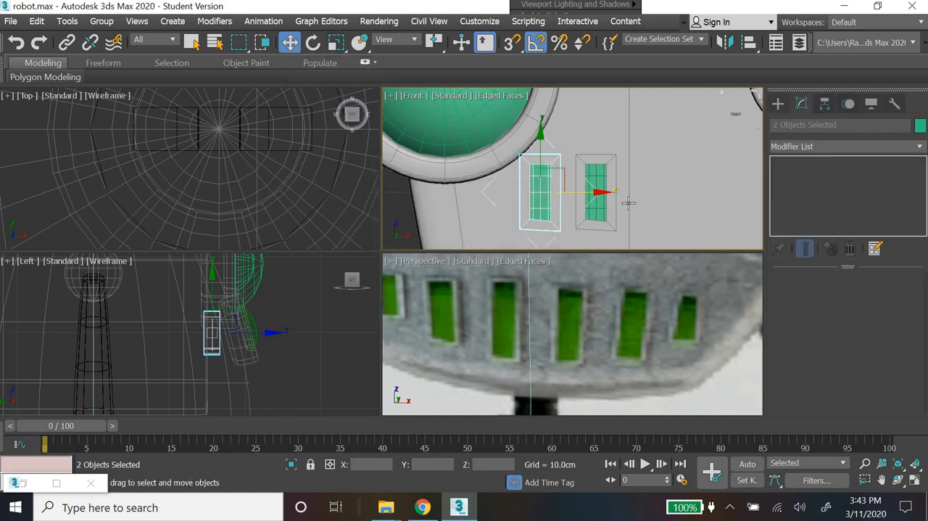
{"action": "left_click", "coordinate": [558, 225]}
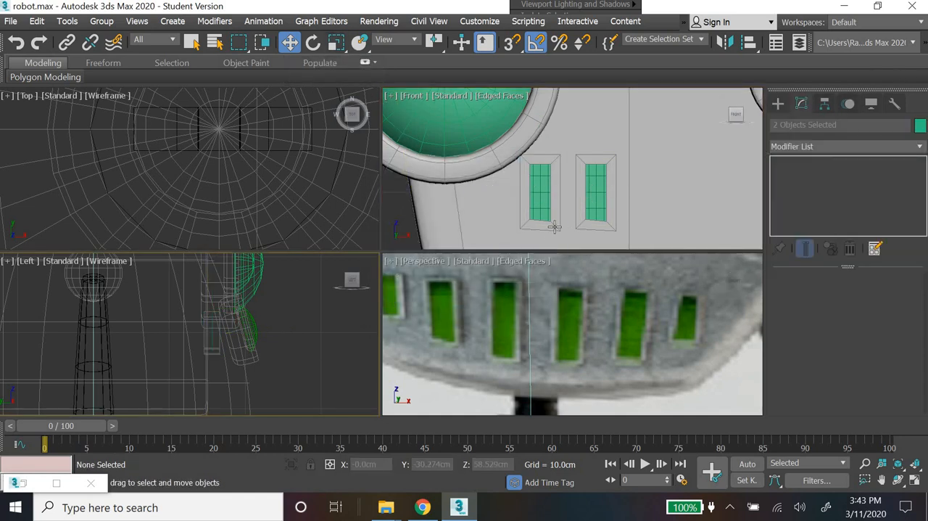
{"action": "left_click", "coordinate": [671, 204]}
{"action": "key", "text": "1"}
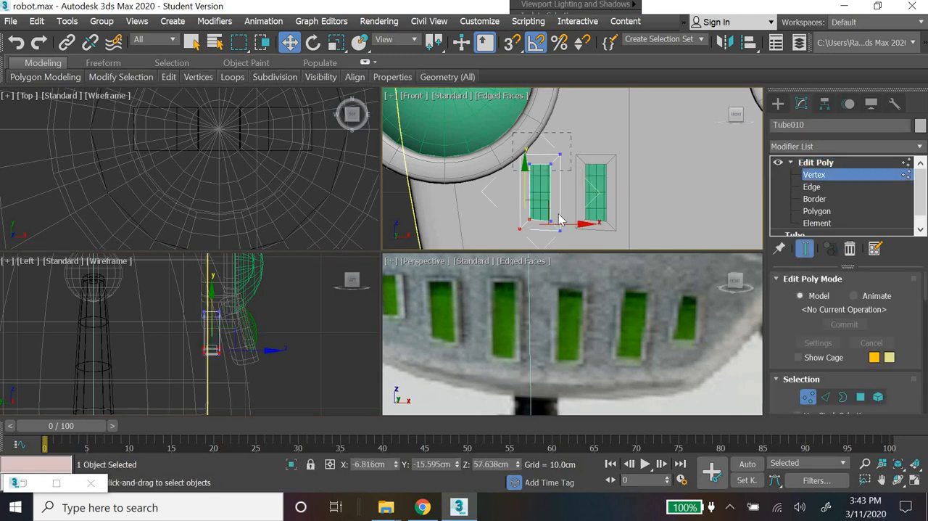
{"action": "left_click_drag", "start_coordinate": [514, 133], "coordinate": [571, 170]}
{"action": "left_click_drag", "start_coordinate": [504, 247], "coordinate": [539, 187]}
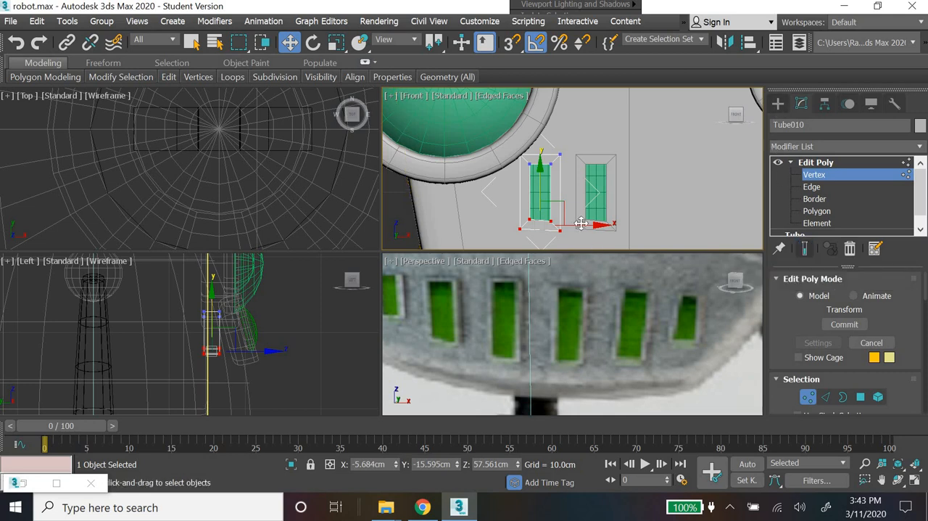
Step: Try to raise the bottom vertices of the copied tooth frame to shorten only that frame
{"action": "left_click_drag", "start_coordinate": [539, 190], "coordinate": [541, 179]}
{"action": "key", "text": "ctrl+z"}
{"action": "left_click", "coordinate": [778, 104]}
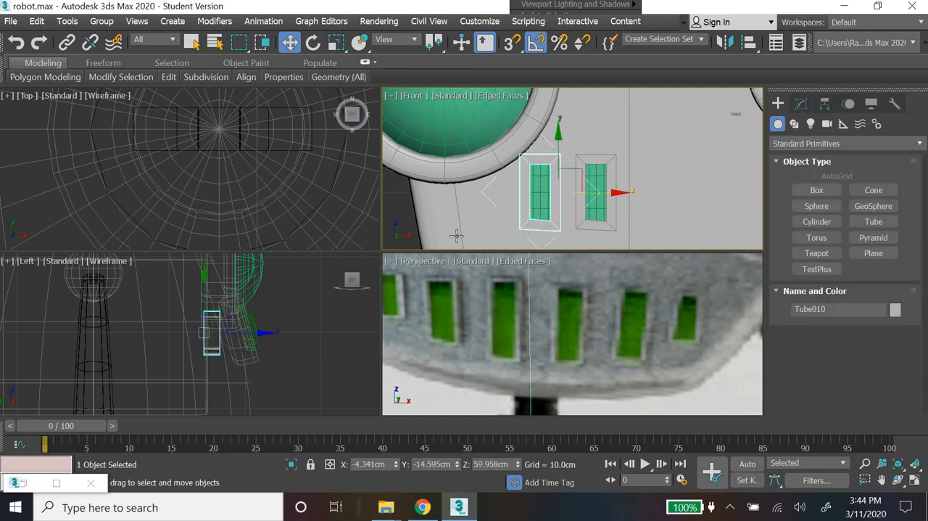
{"action": "left_click", "coordinate": [801, 104]}
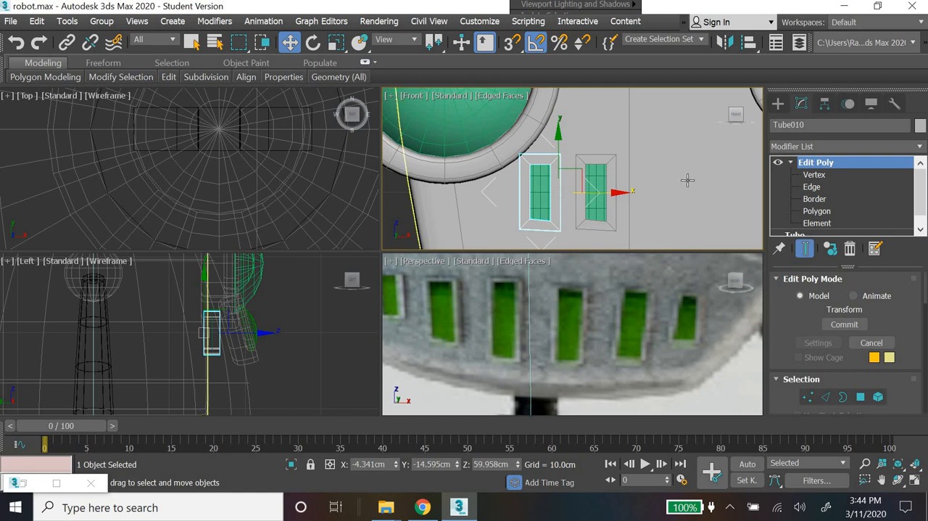
{"action": "left_click", "coordinate": [815, 176]}
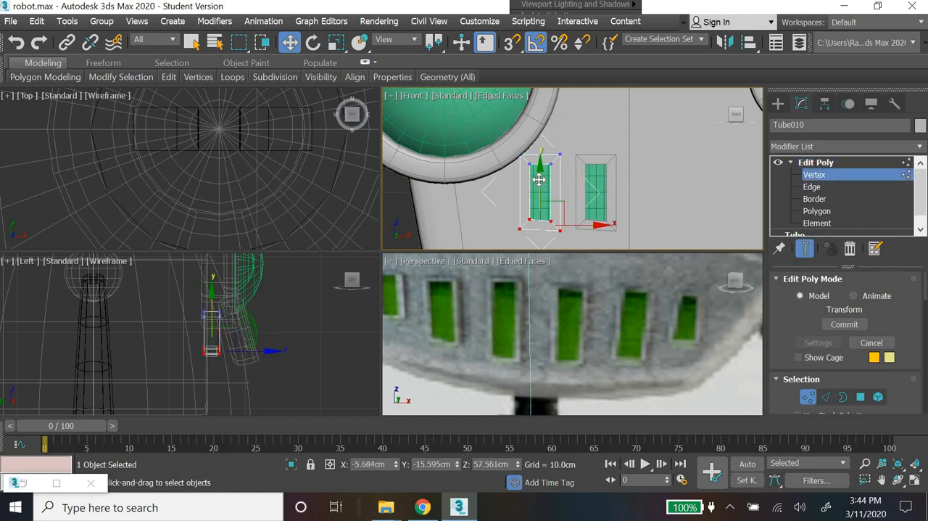
{"action": "mouse_move", "coordinate": [538, 179]}
{"action": "left_mouse_down"}
{"action": "mouse_move", "coordinate": [537, 161]}
{"action": "mouse_move", "coordinate": [535, 178]}
{"action": "left_mouse_up"}
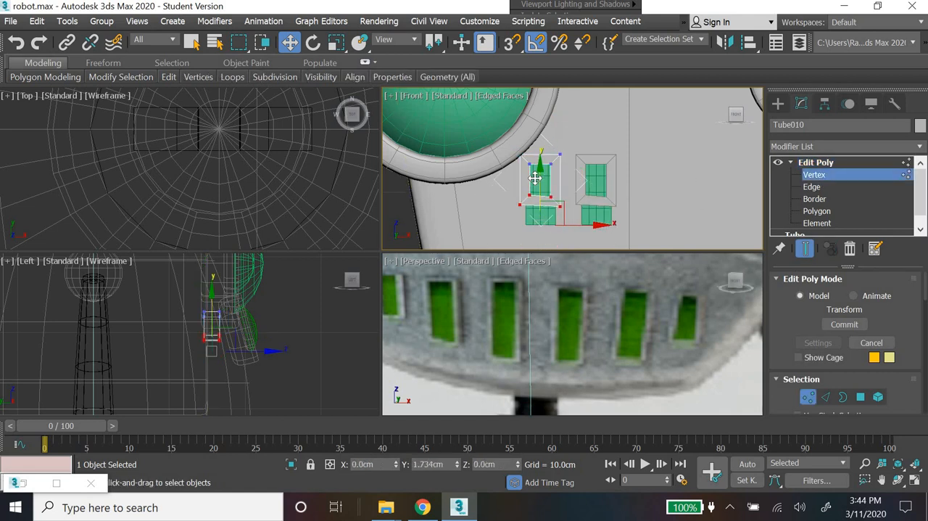
{"action": "right_click", "coordinate": [534, 177]}
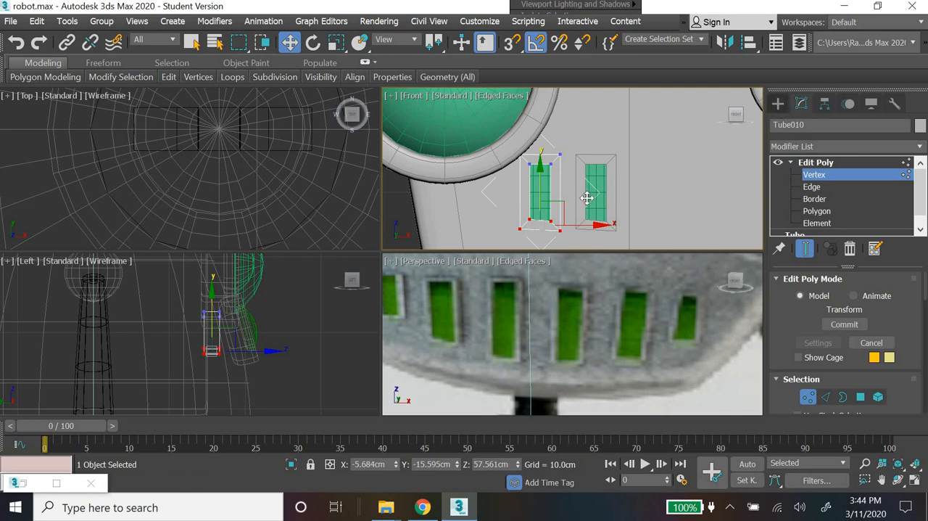
Step: Make the copied frame's Edit Poly modifier unique and raise its bottom vertices about 0.9 cm to shorten the frame
{"action": "left_click", "coordinate": [779, 104]}
{"action": "left_click", "coordinate": [802, 106]}
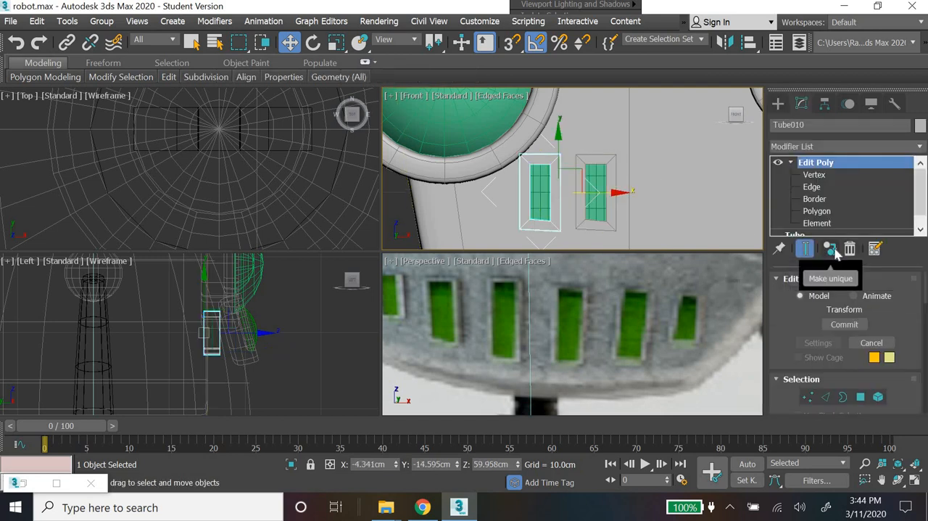
{"action": "left_click", "coordinate": [790, 162]}
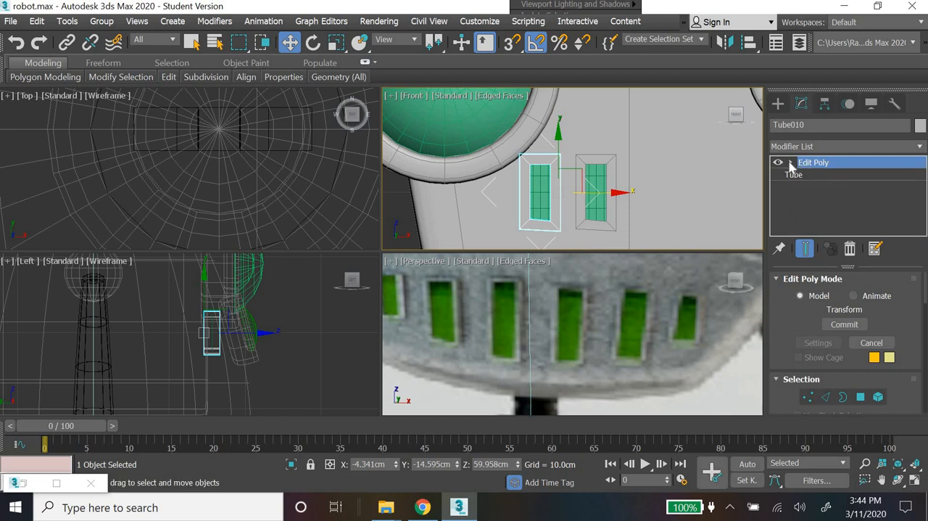
{"action": "left_click", "coordinate": [790, 162]}
{"action": "left_click", "coordinate": [814, 174]}
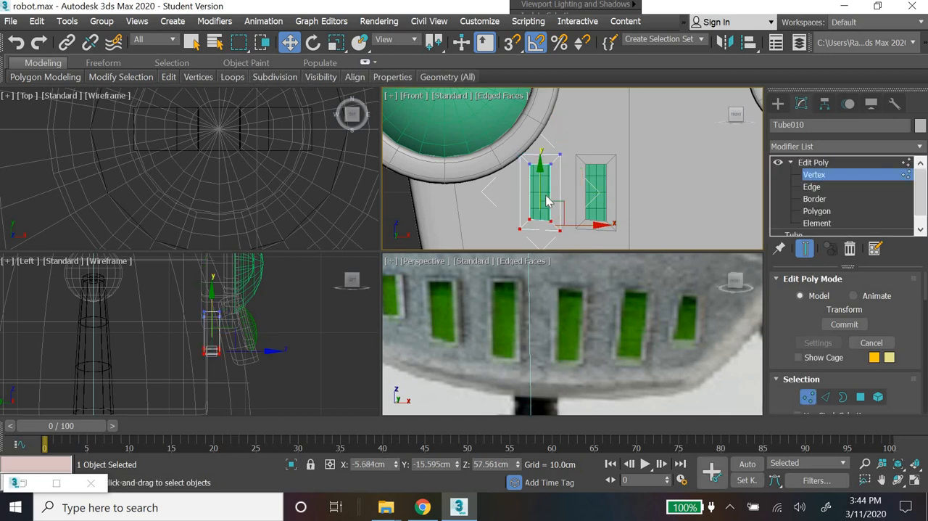
{"action": "left_click_drag", "start_coordinate": [539, 190], "coordinate": [540, 177]}
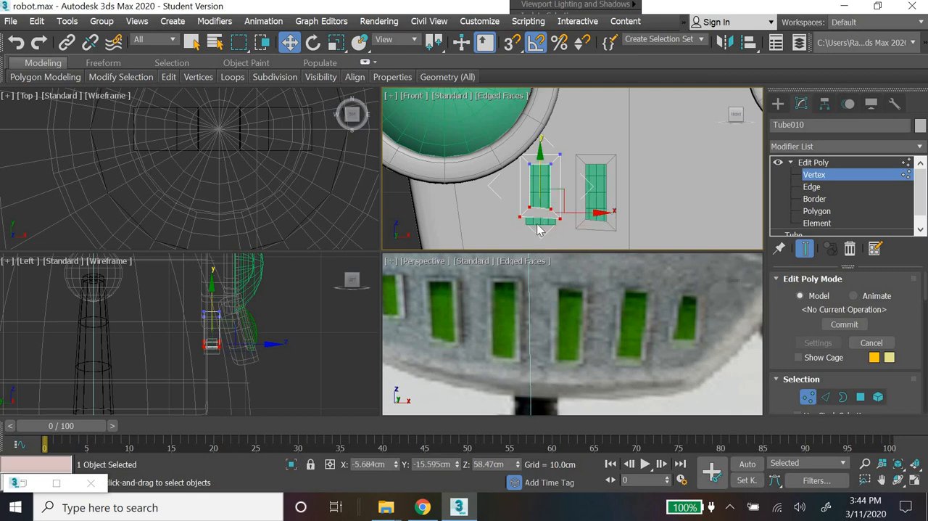
{"action": "left_click", "coordinate": [778, 103]}
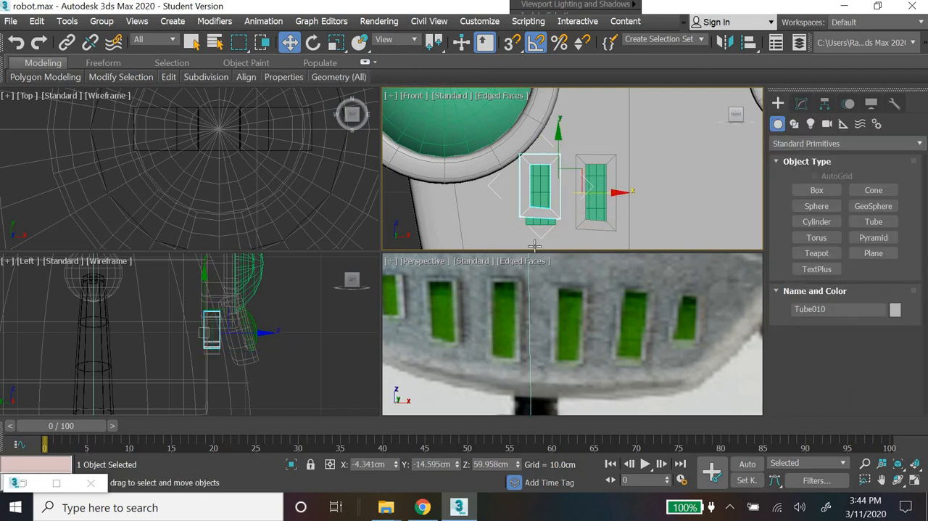
Step: Scale the copied green plane vertically to about 67 percent and raise it about 0.44 cm to fill the shortened frame
{"action": "left_click", "coordinate": [538, 223]}
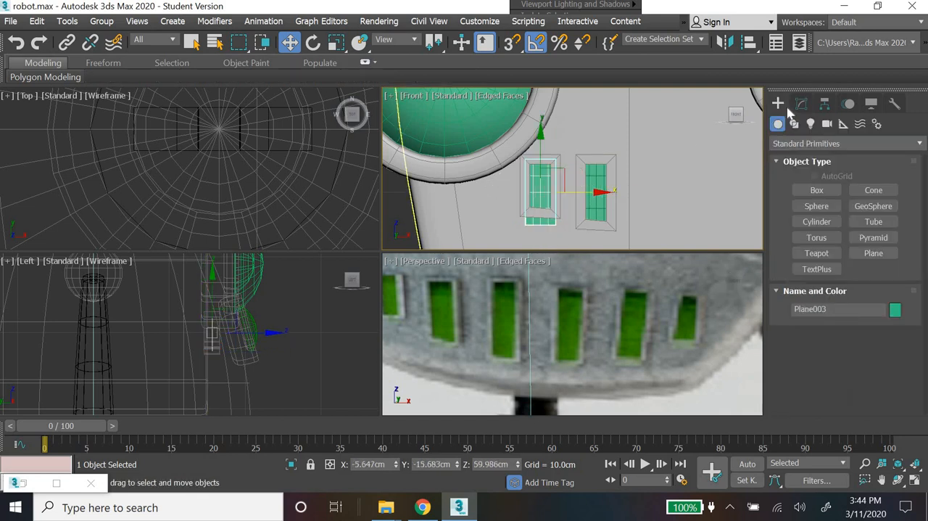
{"action": "left_click", "coordinate": [801, 103]}
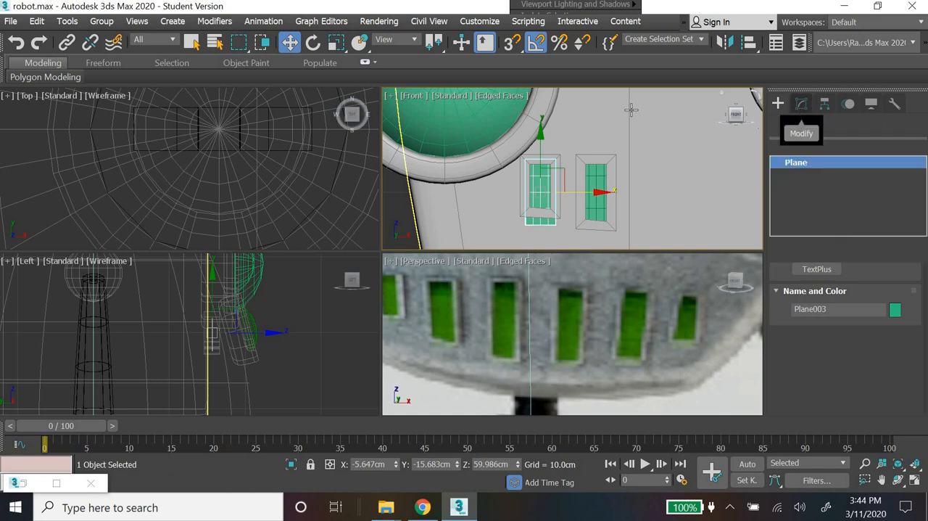
{"action": "left_click", "coordinate": [336, 42]}
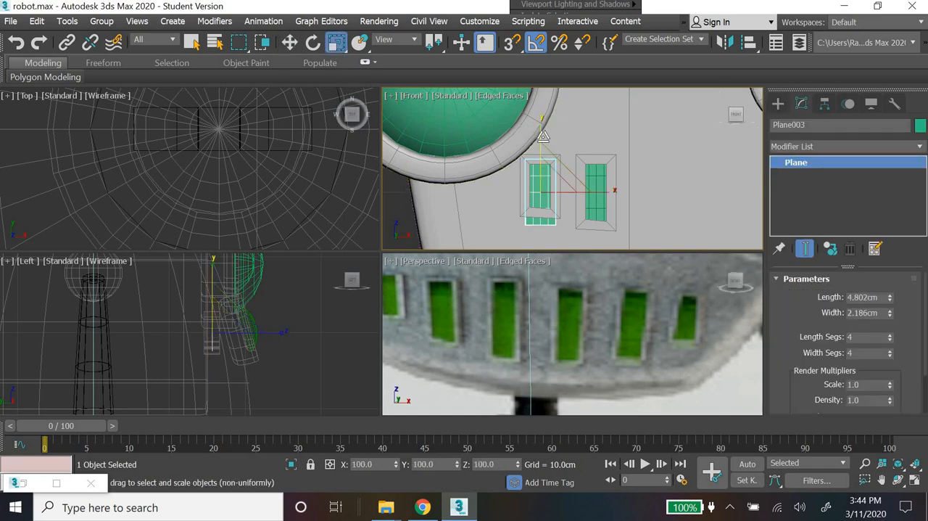
{"action": "left_click_drag", "start_coordinate": [542, 137], "coordinate": [544, 153]}
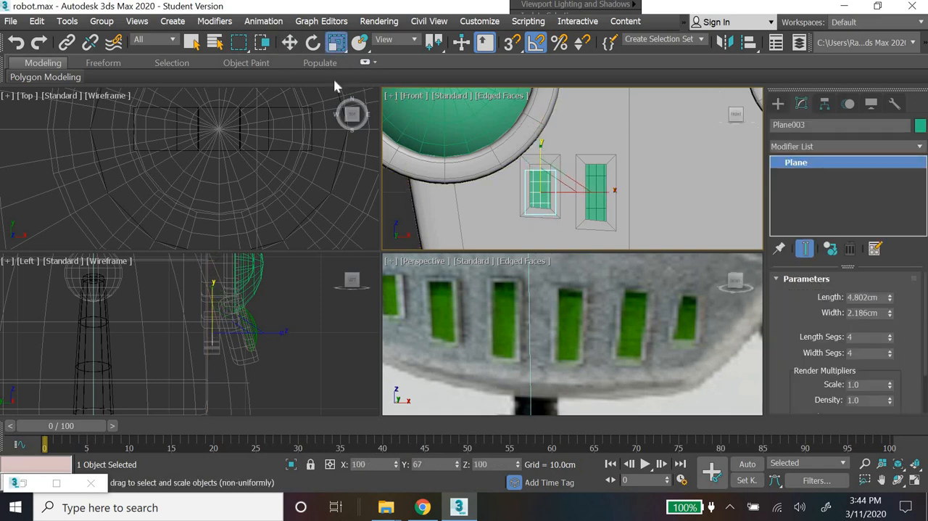
{"action": "left_click", "coordinate": [290, 42]}
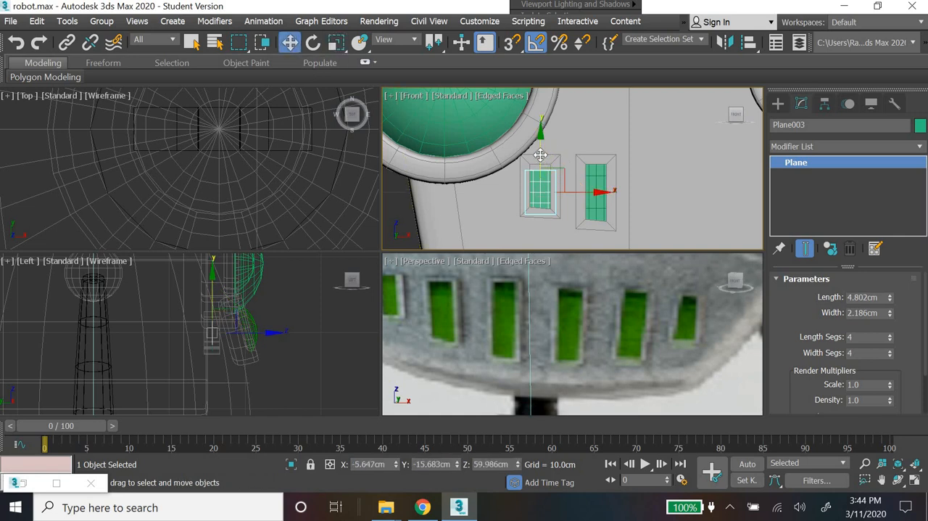
{"action": "left_click_drag", "start_coordinate": [541, 160], "coordinate": [541, 155]}
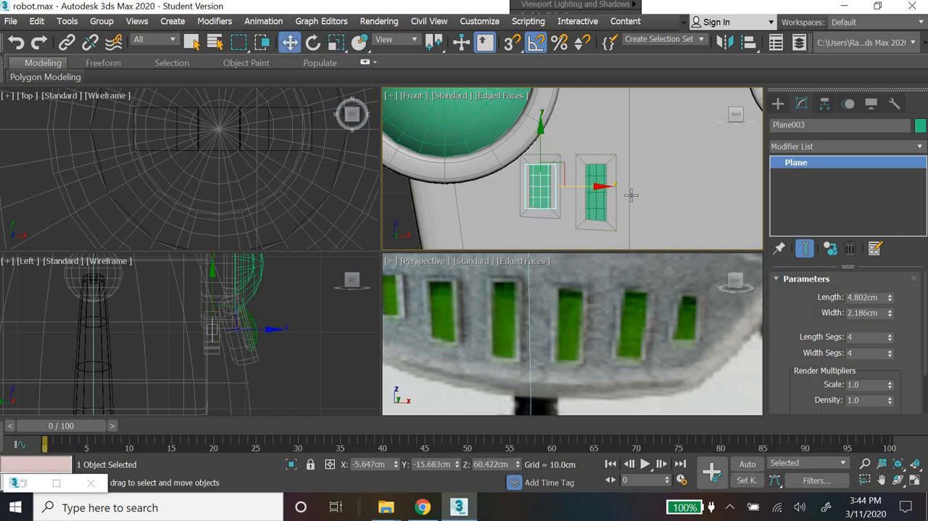
Step: Select both framed teeth without the head and neck, lower them toward the bottom of the face, and deselect them
{"action": "scroll", "coordinate": [628, 192], "scroll_direction": "down", "scroll_amount": 3}
{"action": "middle_click_drag", "start_coordinate": [628, 151], "coordinate": [615, 87]}
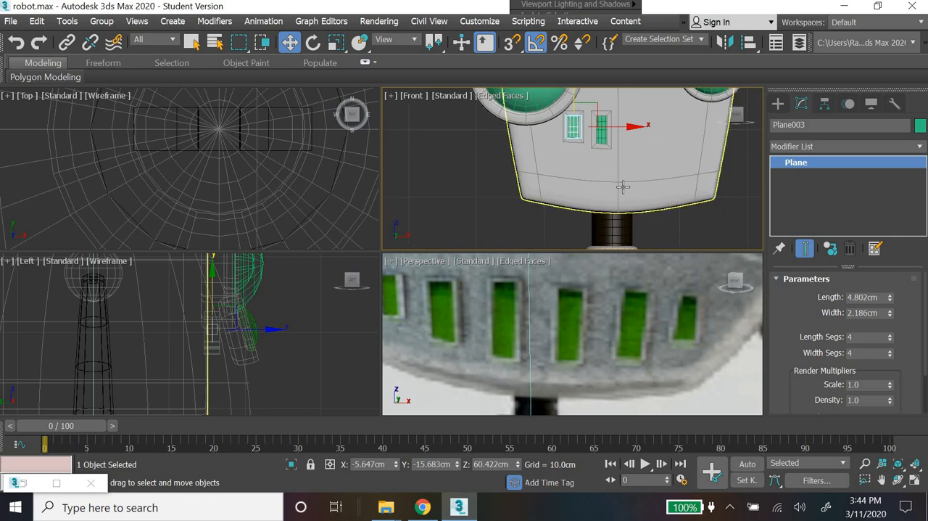
{"action": "left_click_drag", "start_coordinate": [567, 129], "coordinate": [655, 170]}
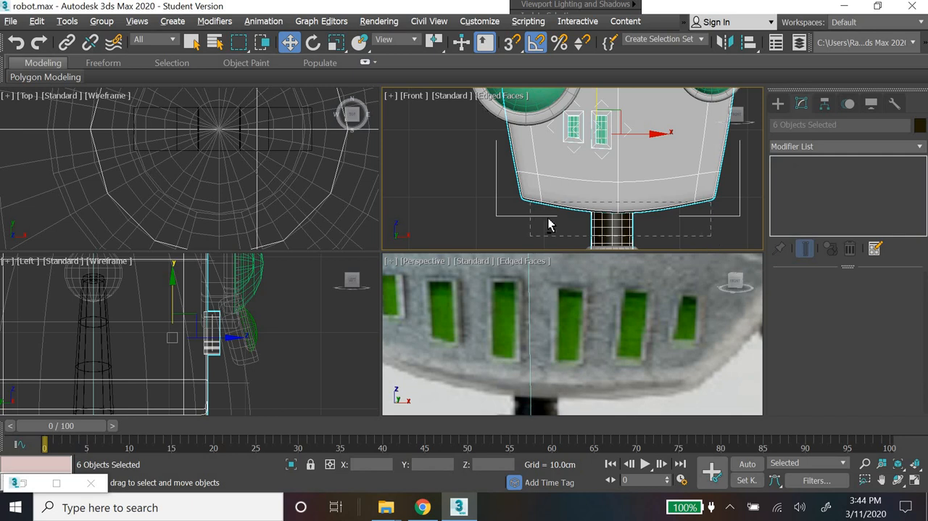
{"action": "left_click_drag", "start_coordinate": [711, 202], "coordinate": [530, 236], "text": "alt"}
{"action": "left_click_drag", "start_coordinate": [588, 116], "coordinate": [588, 154]}
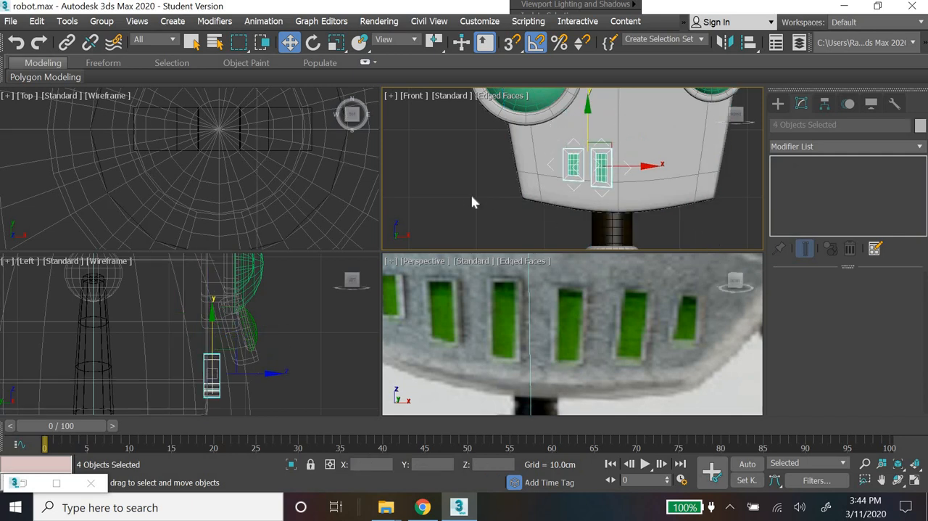
{"action": "key", "text": "ctrl+d"}
Step: Duplicate the shorter tooth's frame and green plane outward as a third tooth spaced beside it, and deselect it
{"action": "scroll", "coordinate": [574, 166], "scroll_direction": "up", "scroll_amount": 5}
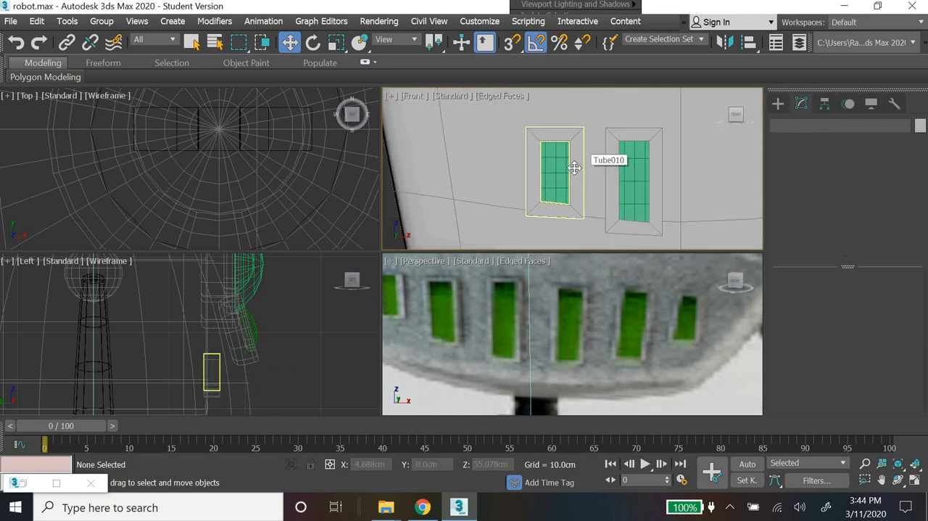
{"action": "left_click", "coordinate": [575, 168]}
{"action": "left_click", "coordinate": [554, 173], "text": "ctrl"}
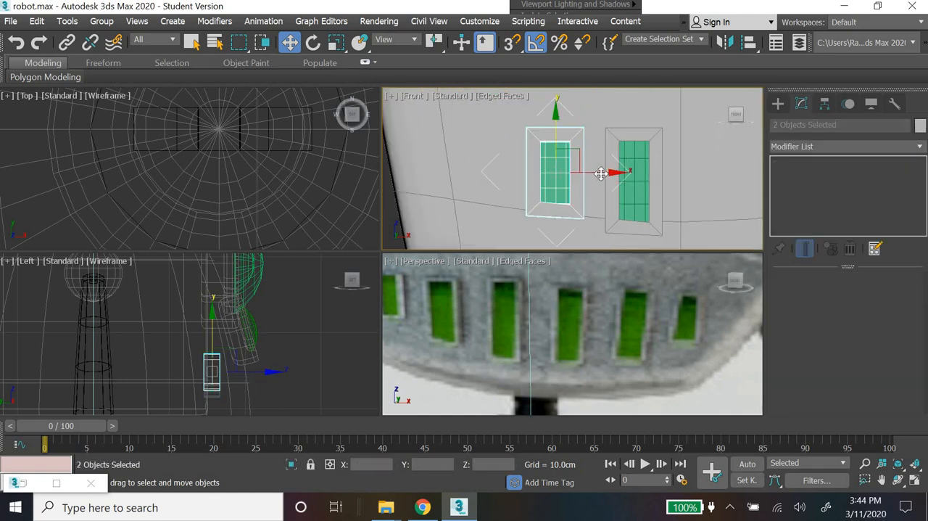
{"action": "mouse_move", "coordinate": [592, 171]}
{"action": "left_mouse_down", "text": "shift"}
{"action": "mouse_move", "coordinate": [513, 171]}
{"action": "mouse_move", "coordinate": [526, 172]}
{"action": "mouse_move", "coordinate": [520, 251]}
{"action": "left_mouse_up", "text": "shift"}
{"action": "left_click", "coordinate": [466, 314]}
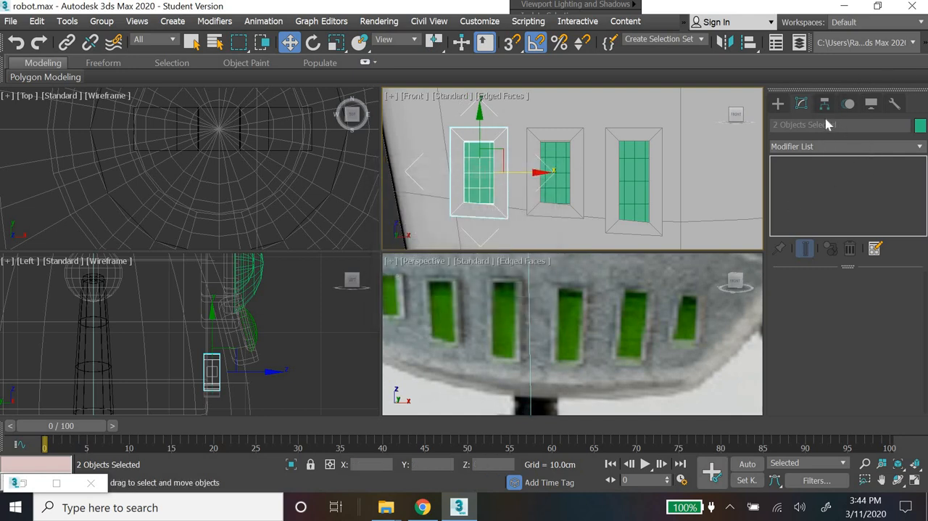
{"action": "left_click", "coordinate": [476, 240]}
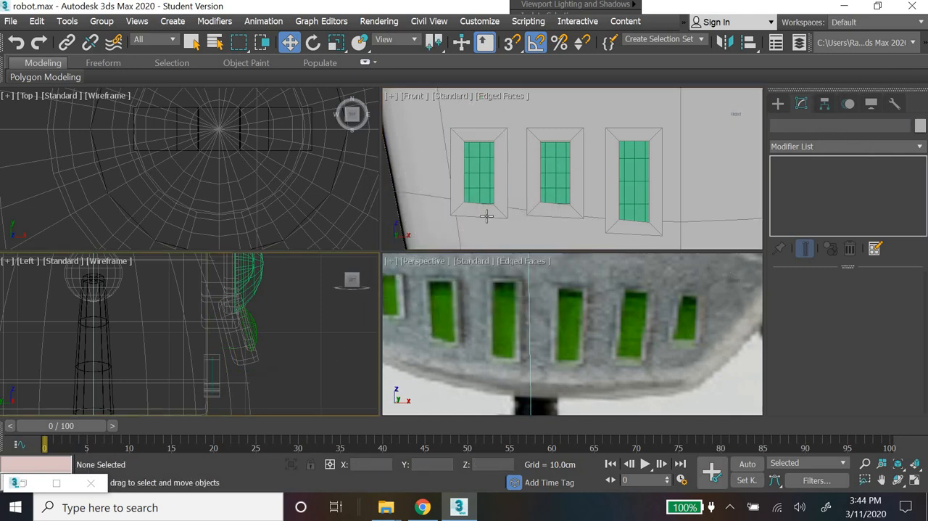
Step: Select the vertices along the outer side of the third tooth's frame
{"action": "left_click", "coordinate": [486, 215]}
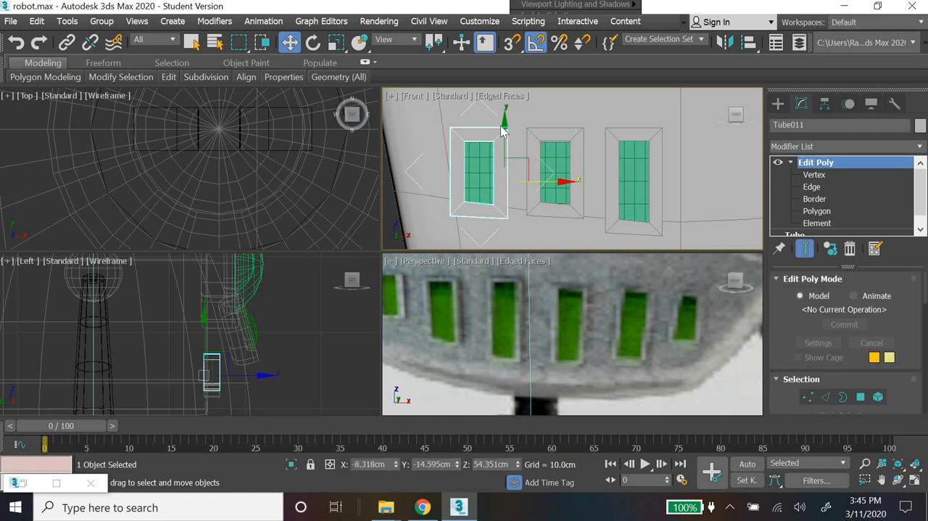
{"action": "key", "text": "1"}
{"action": "left_click_drag", "start_coordinate": [433, 105], "coordinate": [479, 230]}
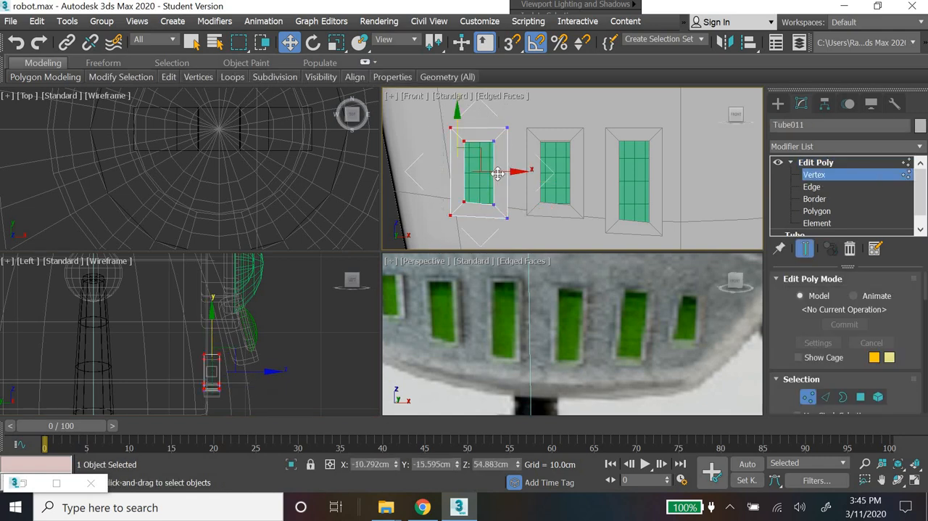
Step: Try to narrow the third tooth's frame by moving its outer side vertices inward about 0.3 cm
{"action": "left_click_drag", "start_coordinate": [499, 171], "coordinate": [504, 172]}
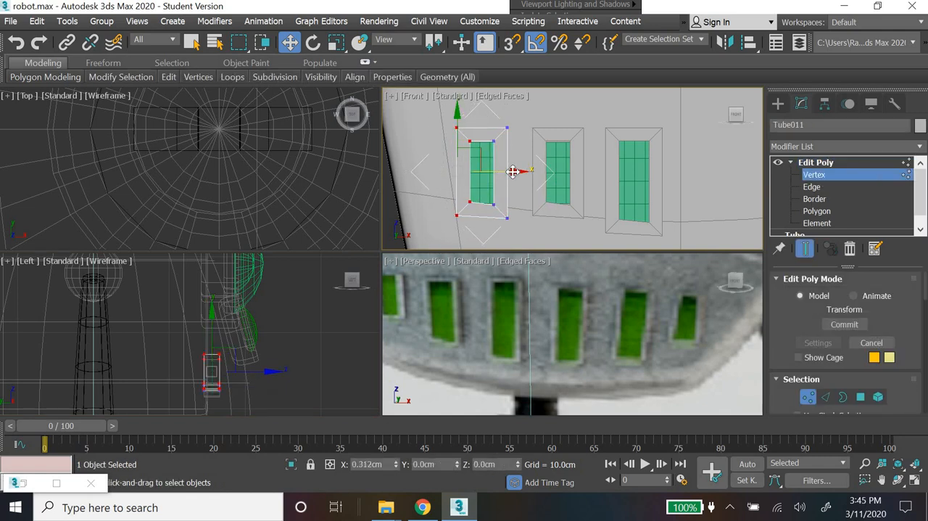
{"action": "left_click", "coordinate": [778, 104]}
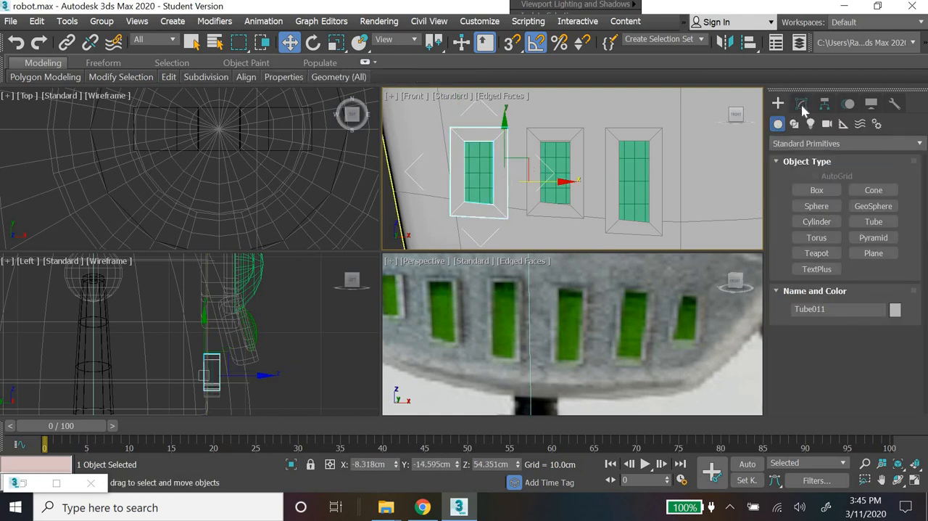
Step: Narrow the third tooth's frame by moving its outer side vertices inward about 0.6 cm, and raise its bottom vertices to shorten it
{"action": "left_click", "coordinate": [801, 104]}
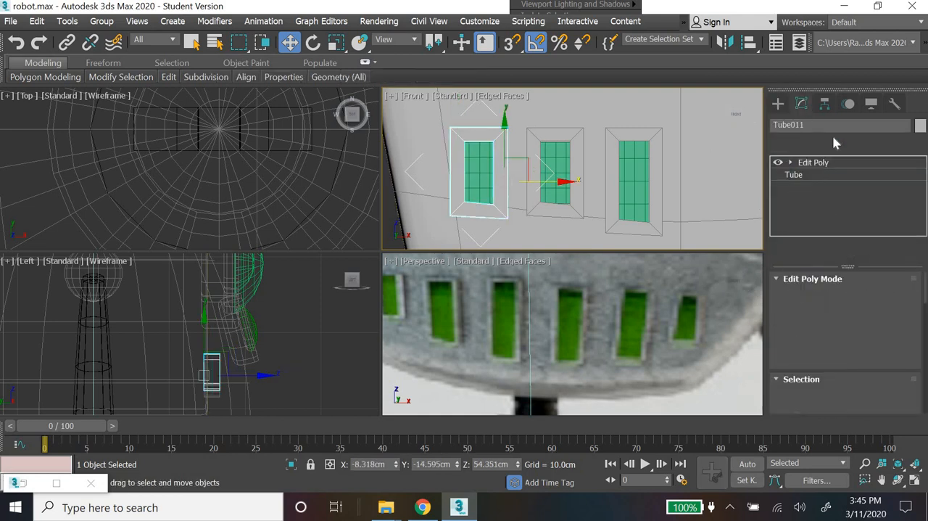
{"action": "left_click", "coordinate": [807, 397]}
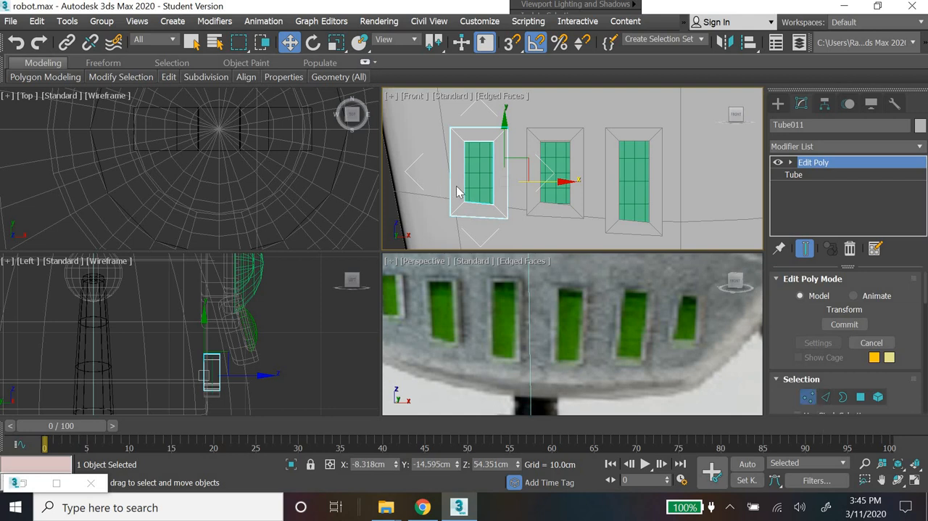
{"action": "left_click_drag", "start_coordinate": [504, 172], "coordinate": [505, 171]}
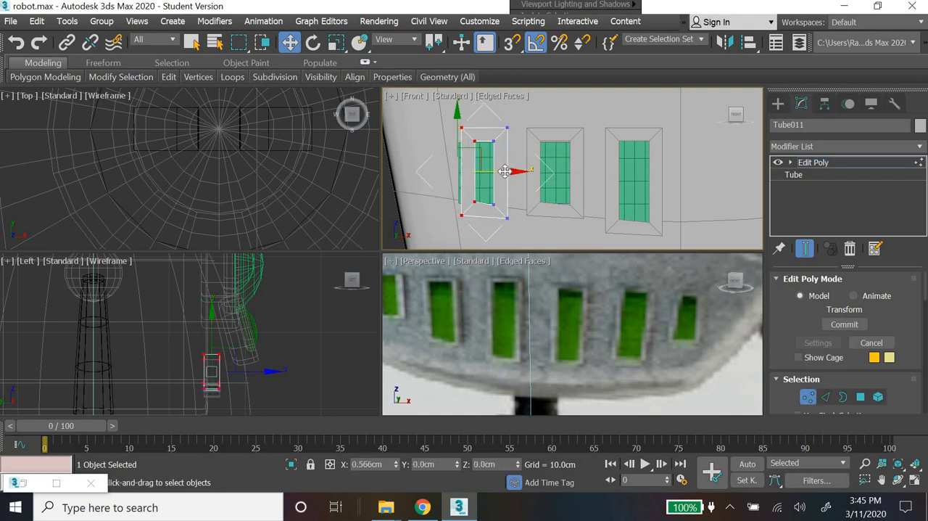
{"action": "left_click_drag", "start_coordinate": [521, 237], "coordinate": [521, 238]}
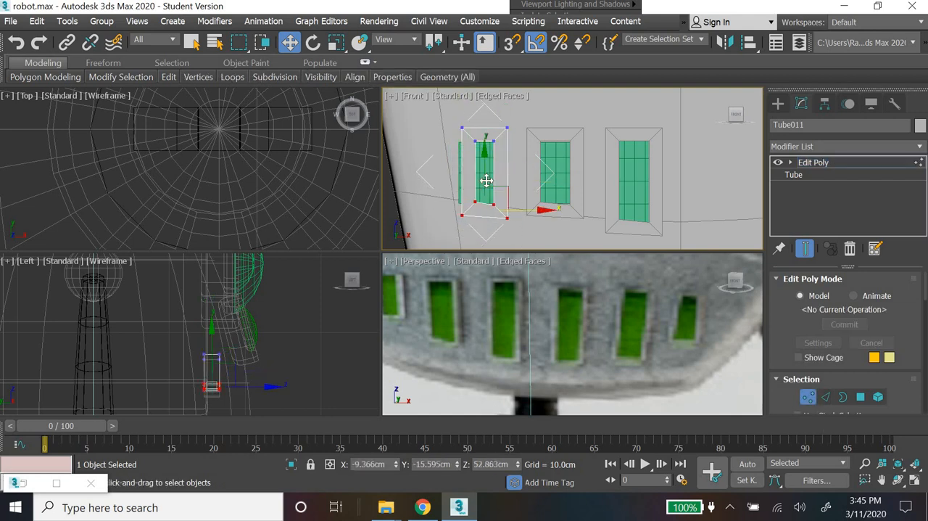
{"action": "left_click_drag", "start_coordinate": [487, 180], "coordinate": [486, 165]}
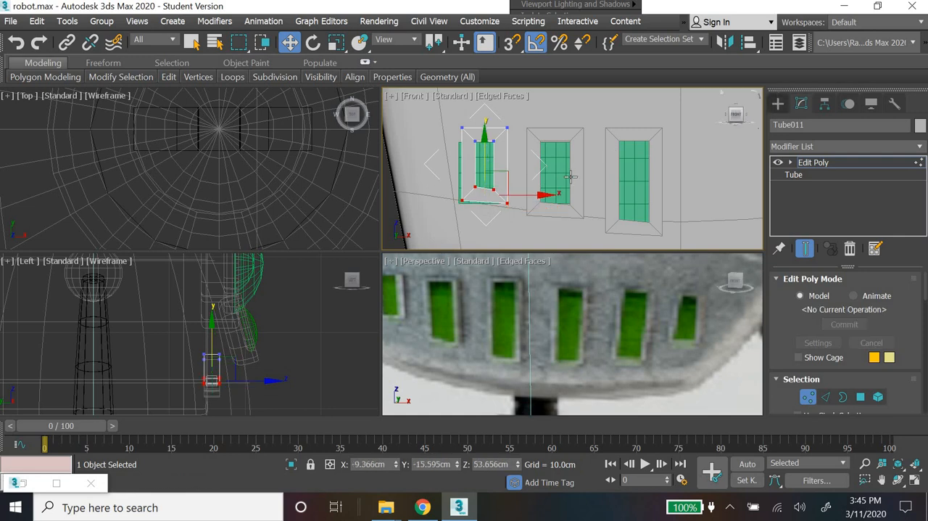
Step: Move the third tooth's green plane inward and up so it sits within its resized frame
{"action": "left_click", "coordinate": [779, 103]}
{"action": "left_click", "coordinate": [497, 170]}
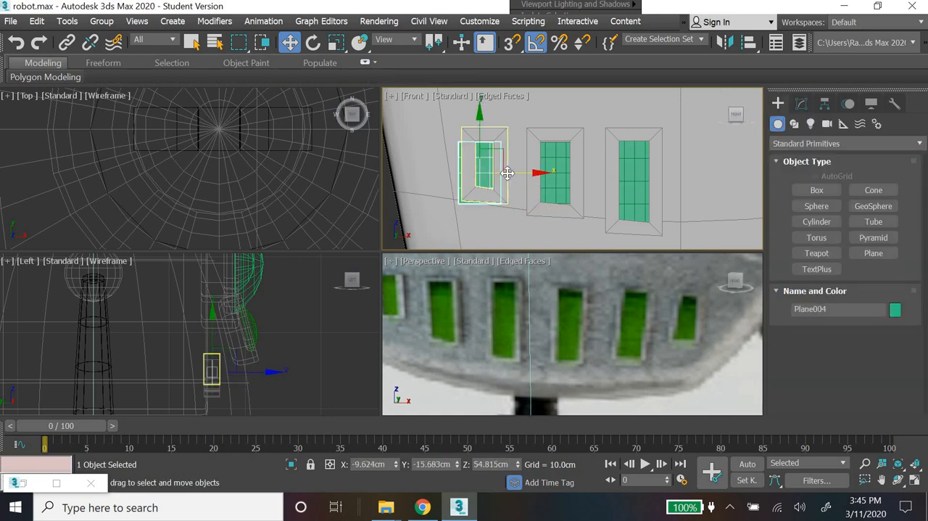
{"action": "mouse_move", "coordinate": [505, 177]}
{"action": "left_mouse_down"}
{"action": "mouse_move", "coordinate": [515, 176]}
{"action": "mouse_move", "coordinate": [506, 176]}
{"action": "left_mouse_up"}
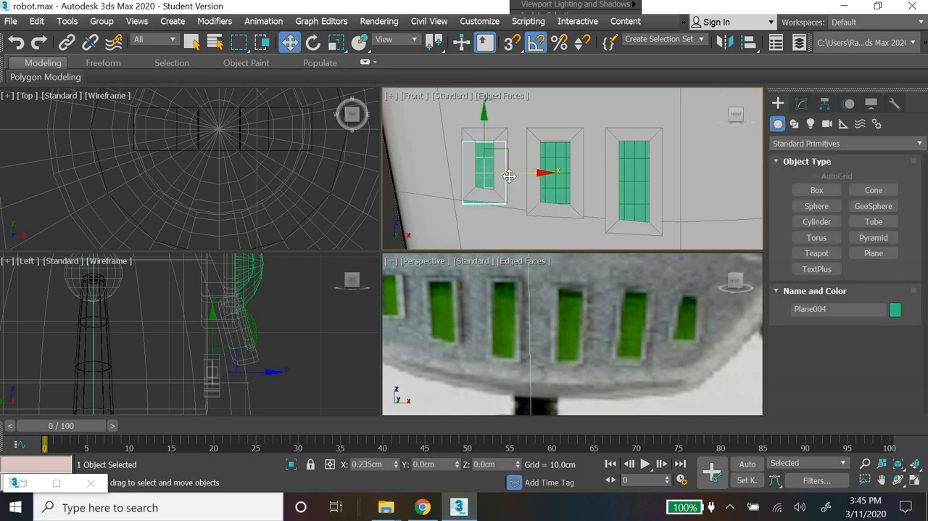
{"action": "left_click_drag", "start_coordinate": [484, 138], "coordinate": [484, 127]}
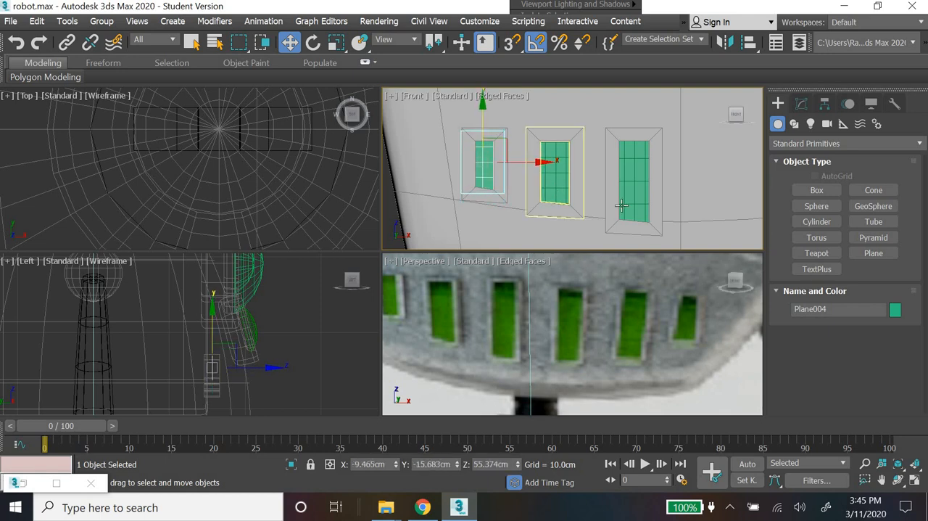
Step: Select all three framed teeth with their green planes, leaving the head out of the selection
{"action": "scroll", "coordinate": [514, 179], "scroll_direction": "down", "scroll_amount": 4}
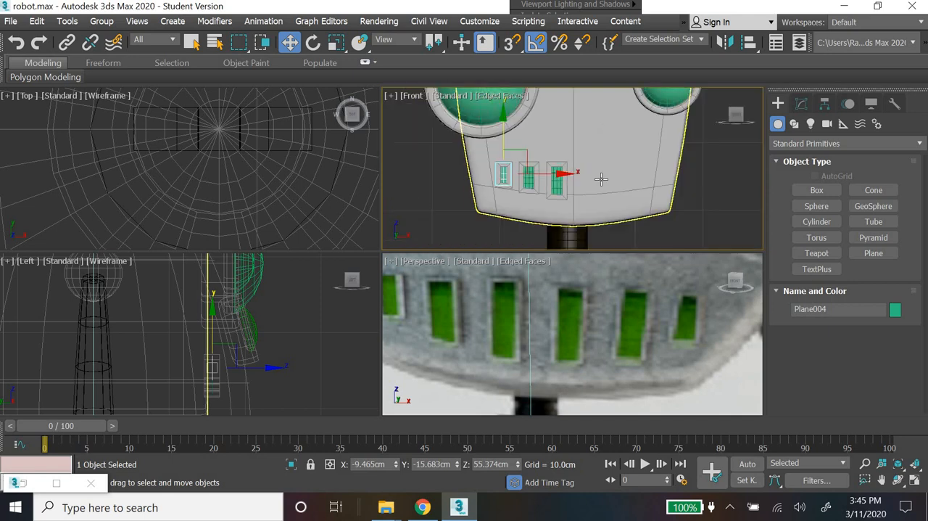
{"action": "left_click_drag", "start_coordinate": [529, 197], "coordinate": [718, 226]}
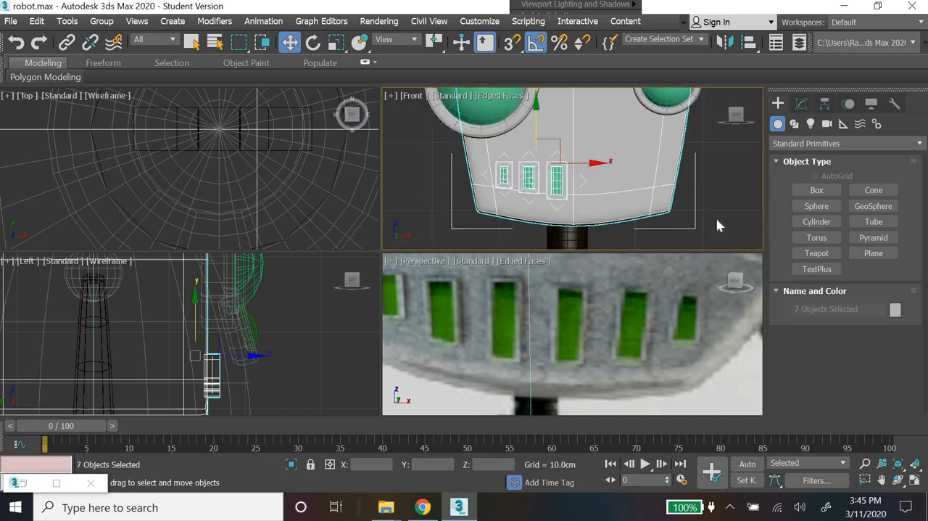
{"action": "left_click_drag", "start_coordinate": [655, 250], "coordinate": [653, 251], "text": "alt"}
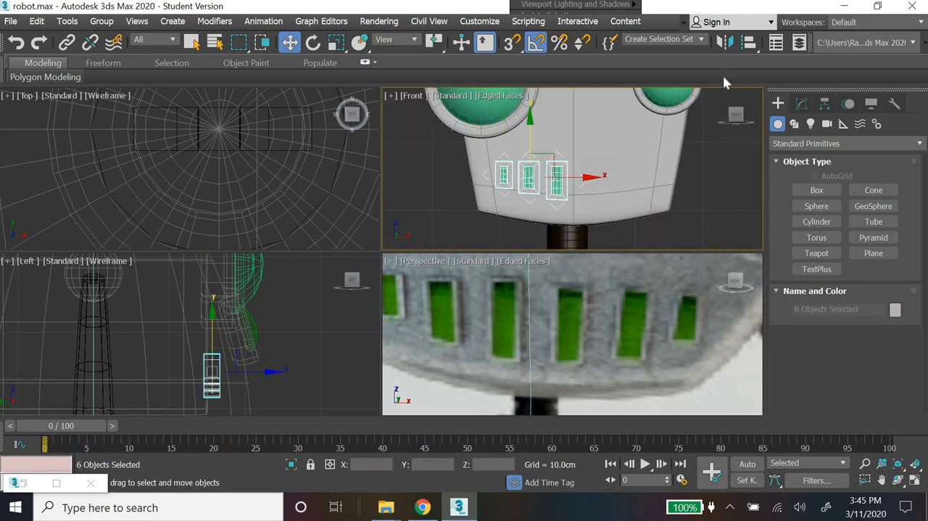
Step: Mirror the three teeth on the X axis as a copy, move the copy about 12.7 cm across the face, and deselect it
{"action": "left_click", "coordinate": [725, 42]}
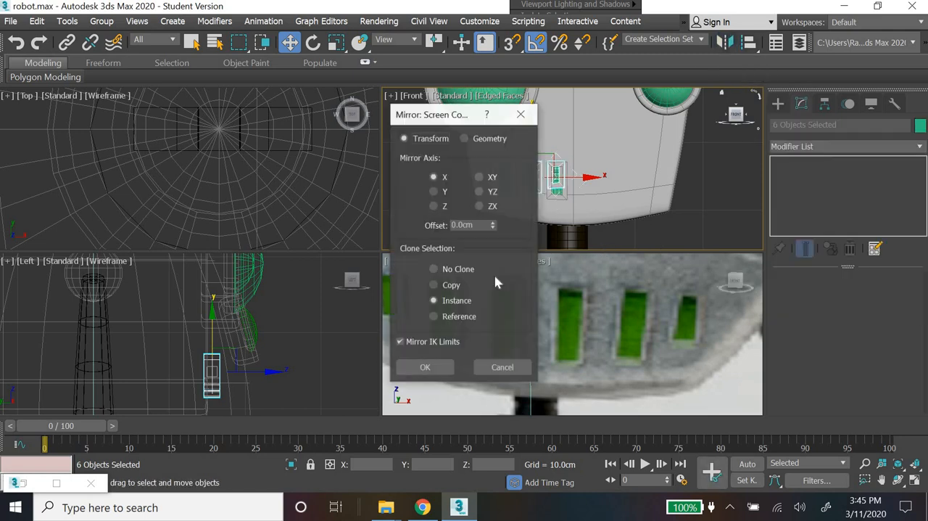
{"action": "left_click", "coordinate": [456, 271]}
{"action": "left_click", "coordinate": [452, 301]}
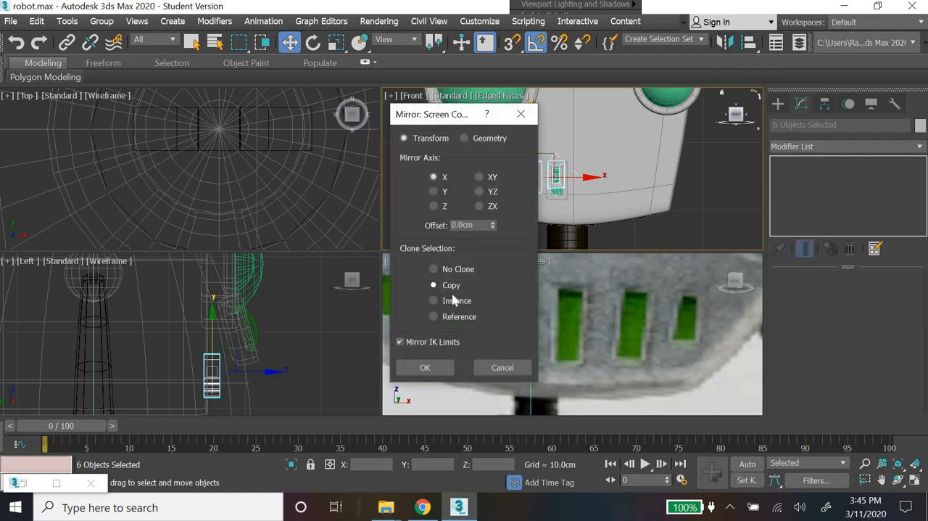
{"action": "left_click", "coordinate": [423, 367]}
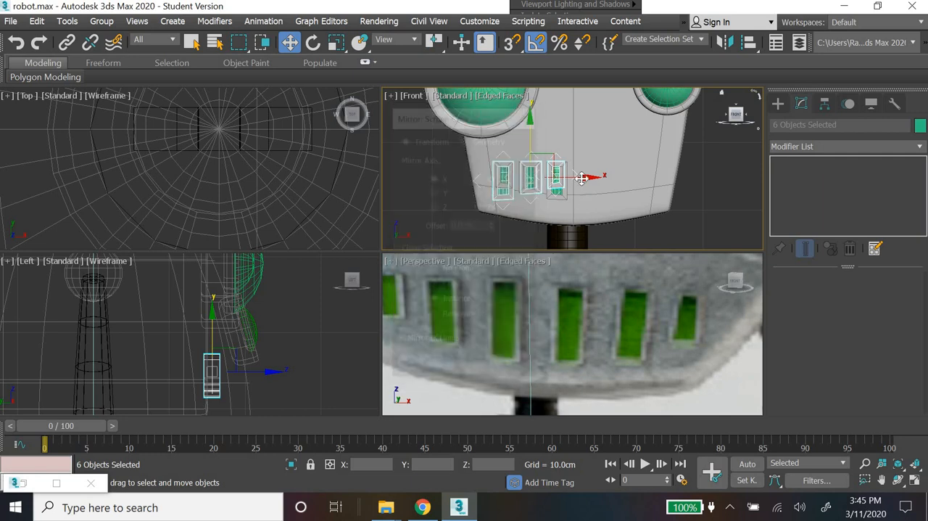
{"action": "left_click_drag", "start_coordinate": [583, 178], "coordinate": [667, 180]}
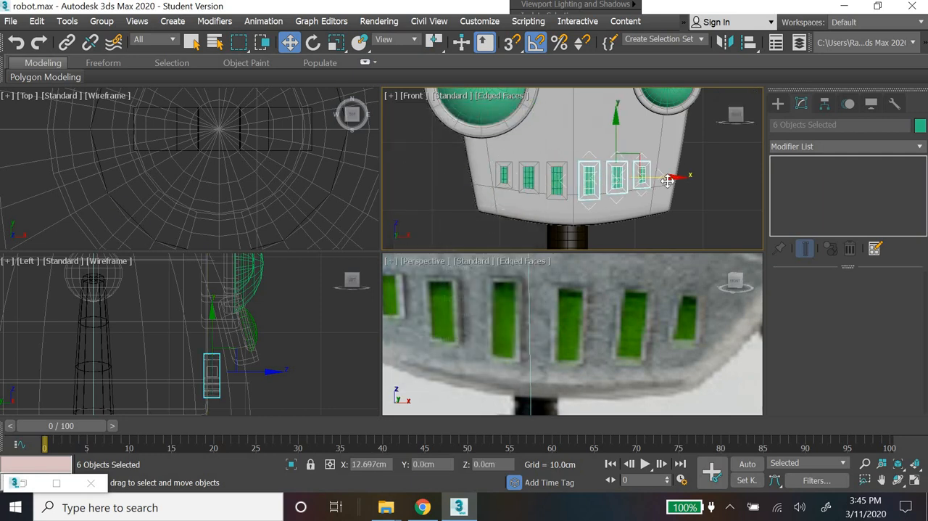
{"action": "left_click", "coordinate": [716, 210]}
Step: Draw a box about 5.7 cm long, 15.8 cm wide and 3.6 cm high above the larger eye as an eyebrow, using the Box creation method
{"action": "scroll", "coordinate": [716, 209], "scroll_direction": "down", "scroll_amount": 5}
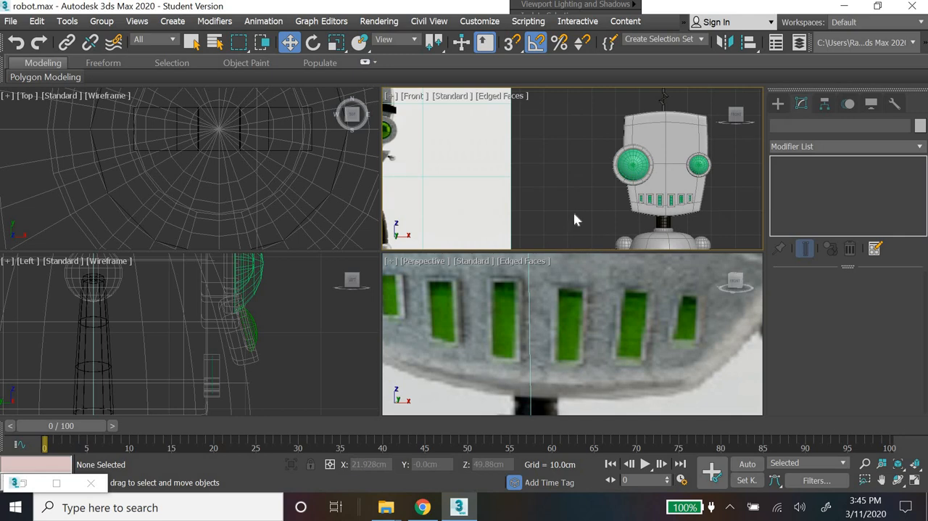
{"action": "middle_click_drag", "start_coordinate": [571, 196], "coordinate": [624, 209]}
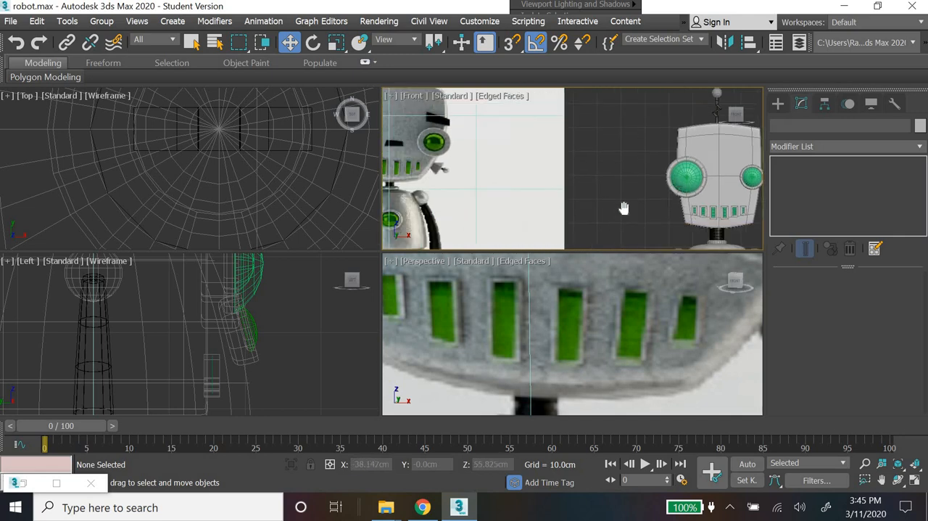
{"action": "left_click", "coordinate": [778, 103]}
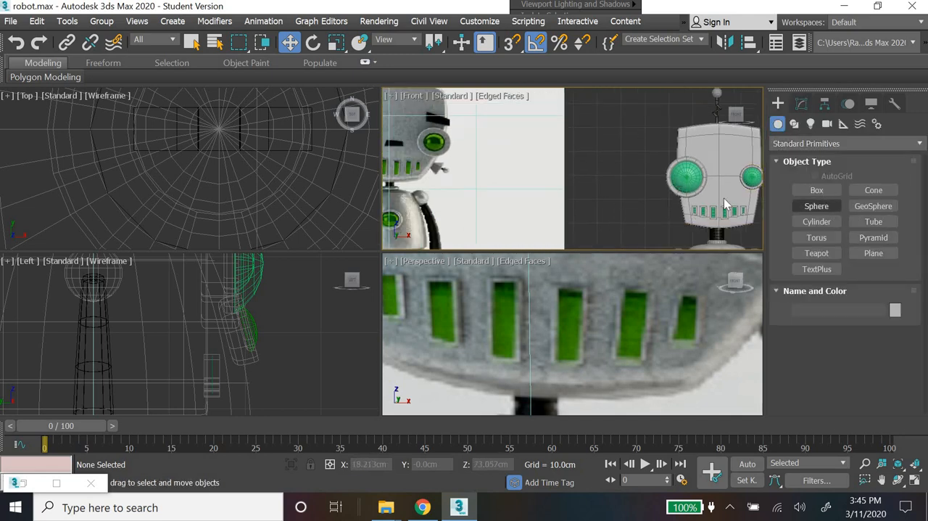
{"action": "left_click", "coordinate": [816, 189]}
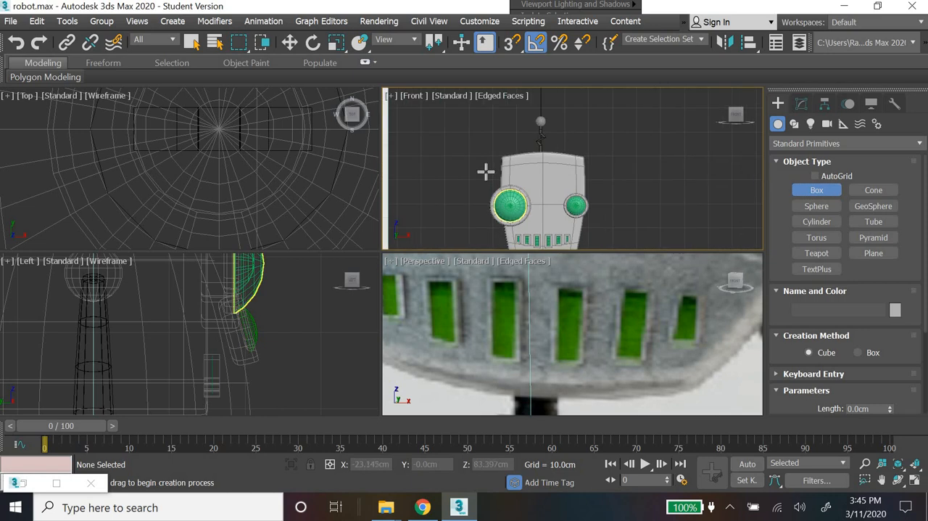
{"action": "left_click_drag", "start_coordinate": [486, 171], "coordinate": [518, 176]}
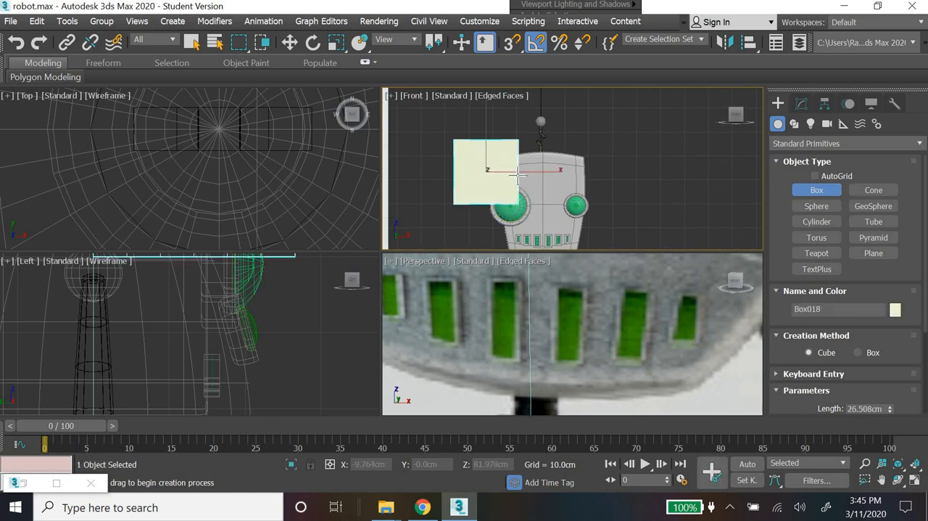
{"action": "right_click", "coordinate": [517, 176]}
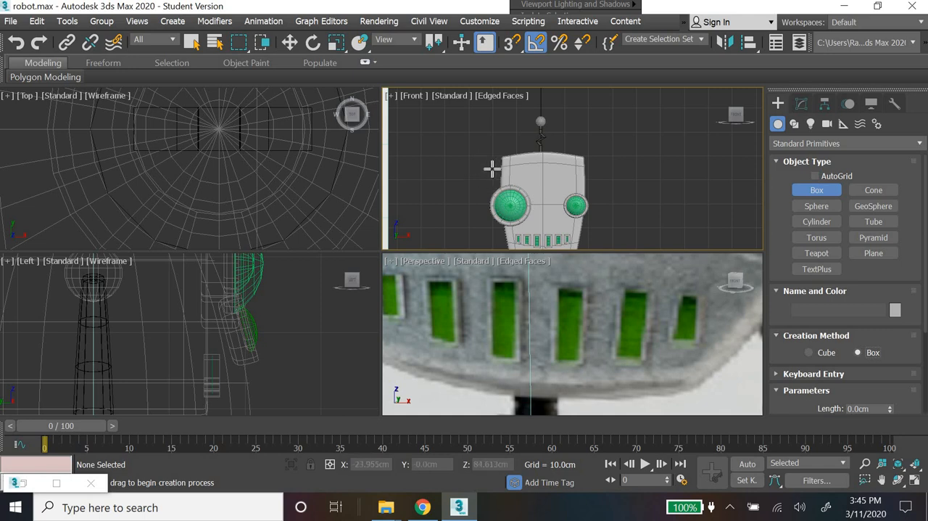
{"action": "left_click_drag", "start_coordinate": [491, 169], "coordinate": [528, 173]}
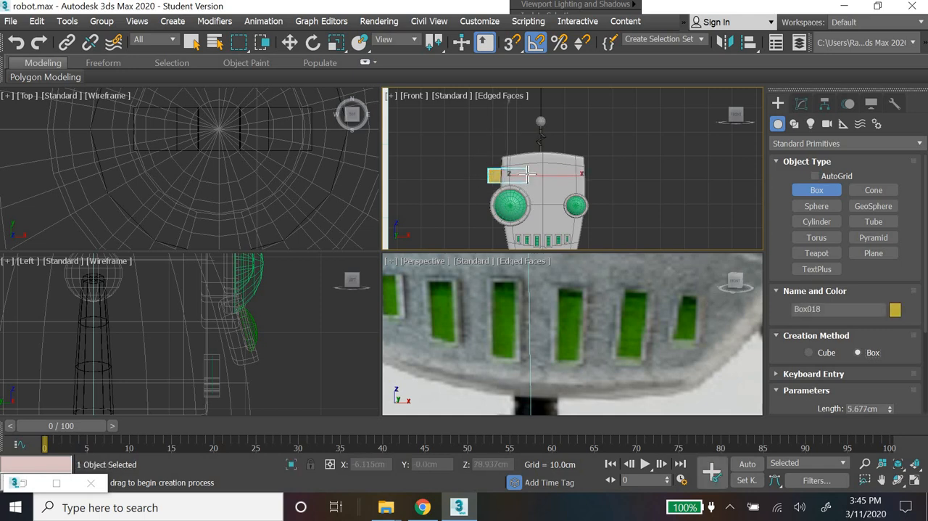
Step: Move the eyebrow box forward about 14.8 cm to the front of the robot's face
{"action": "left_click", "coordinate": [291, 44]}
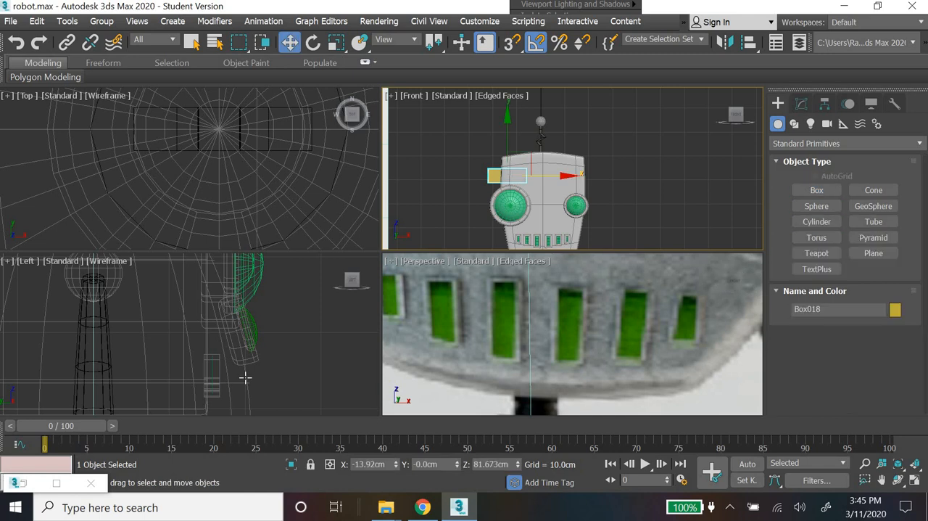
{"action": "scroll", "coordinate": [245, 378], "scroll_direction": "down", "scroll_amount": 6}
{"action": "left_click_drag", "start_coordinate": [268, 329], "coordinate": [326, 320]}
Step: Set the eyebrow box's height segments to 1 and add an Edit Poly modifier to it
{"action": "left_click", "coordinate": [801, 103]}
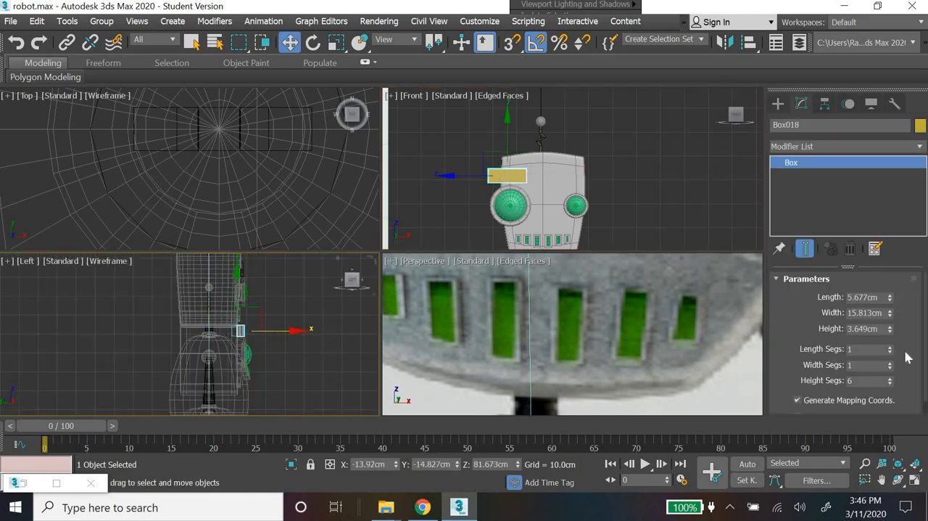
{"action": "right_click", "coordinate": [890, 383]}
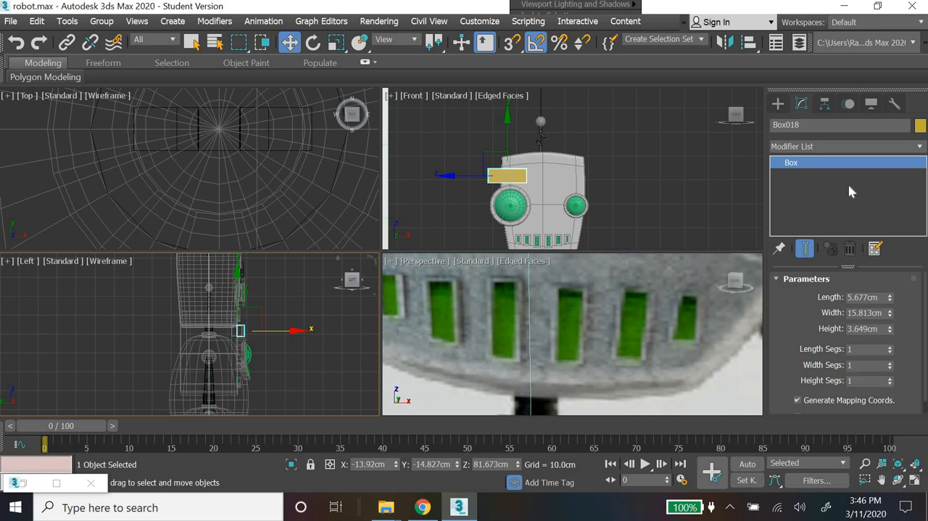
{"action": "left_click", "coordinate": [839, 147]}
{"action": "key", "text": "e"}
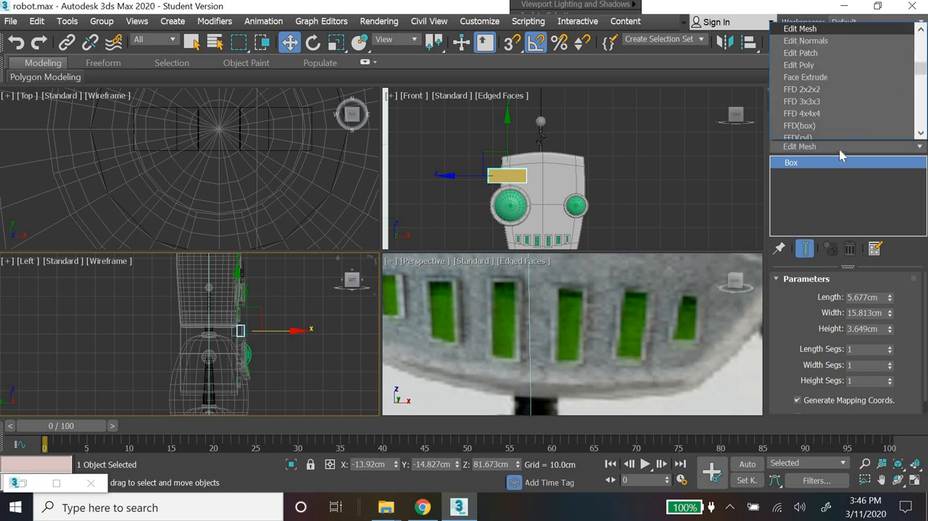
{"action": "key", "text": "Down"}
{"action": "key", "text": "Down"}
{"action": "key", "text": "Down"}
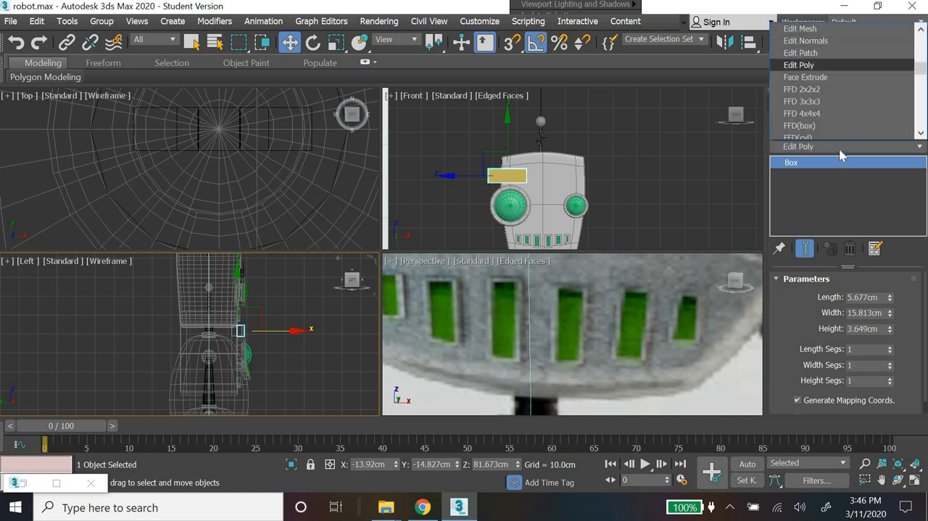
{"action": "key", "text": "Return"}
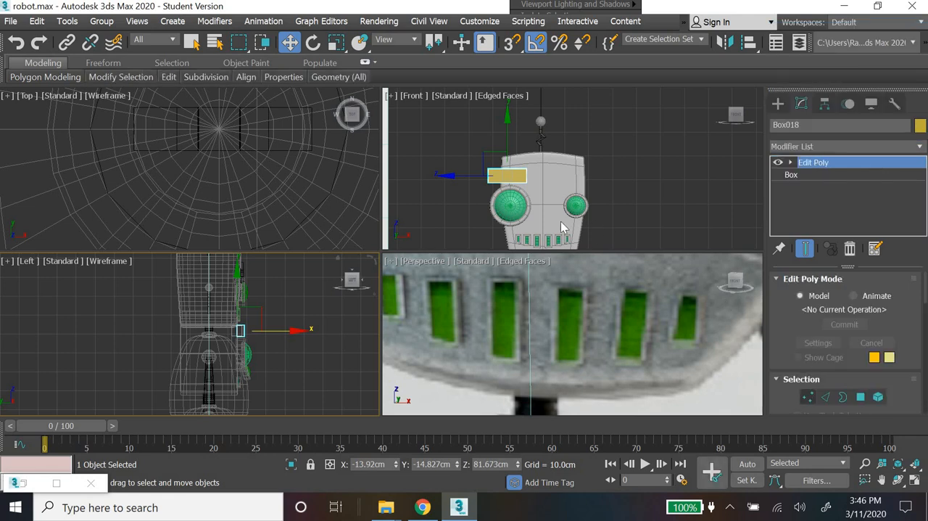
Step: Raise the eyebrow's inner upper vertices so its top edge slopes up toward the middle of the face
{"action": "key", "text": "1"}
{"action": "middle_click_drag", "start_coordinate": [525, 202], "coordinate": [661, 206]}
{"action": "scroll", "coordinate": [662, 207], "scroll_direction": "down", "scroll_amount": 2}
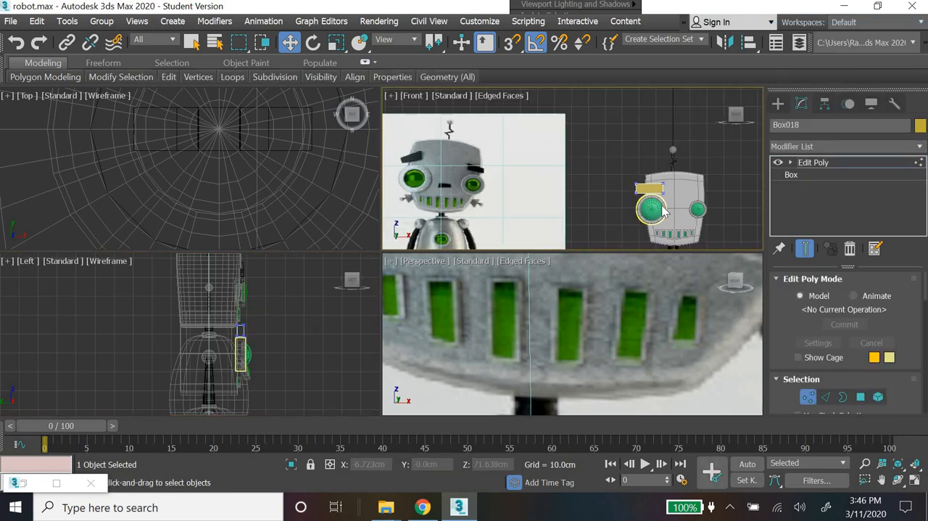
{"action": "scroll", "coordinate": [662, 208], "scroll_direction": "up", "scroll_amount": 2}
{"action": "mouse_move", "coordinate": [659, 158]}
{"action": "left_mouse_down"}
{"action": "mouse_move", "coordinate": [655, 166]}
{"action": "mouse_move", "coordinate": [661, 142]}
{"action": "left_mouse_up"}
{"action": "scroll", "coordinate": [641, 162], "scroll_direction": "down", "scroll_amount": 2}
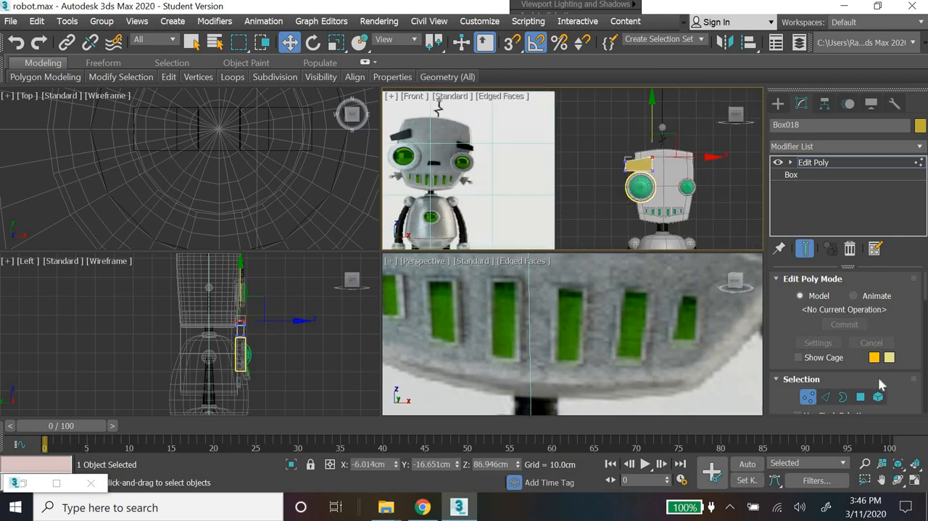
Step: Maximize the front view and lower the eyebrow's upper vertices to make it thinner
{"action": "left_click", "coordinate": [914, 480]}
{"action": "scroll", "coordinate": [514, 314], "scroll_direction": "up", "scroll_amount": 2}
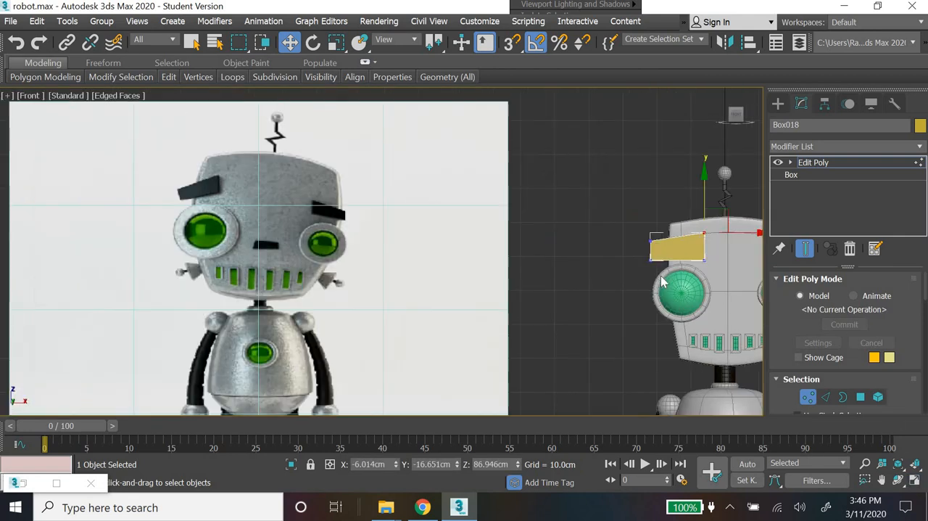
{"action": "scroll", "coordinate": [702, 239], "scroll_direction": "down", "scroll_amount": 2}
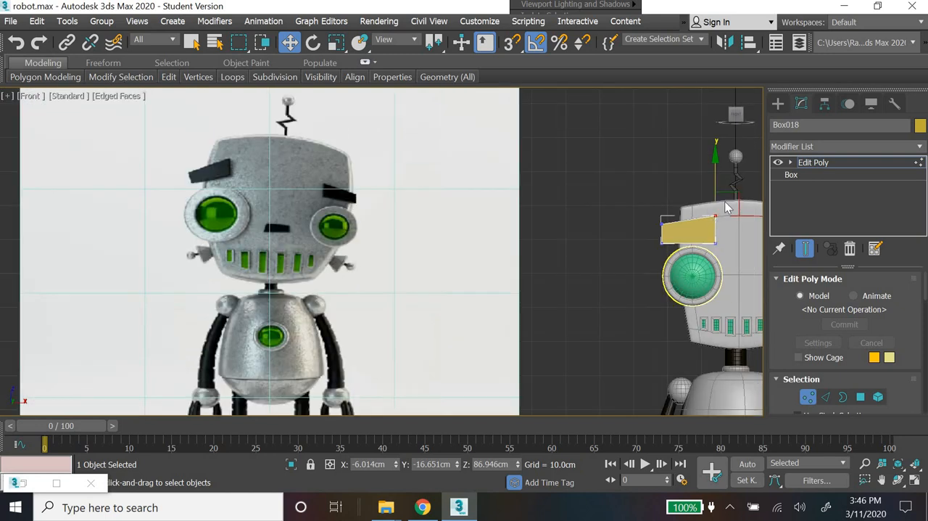
{"action": "left_click_drag", "start_coordinate": [707, 190], "coordinate": [688, 182]}
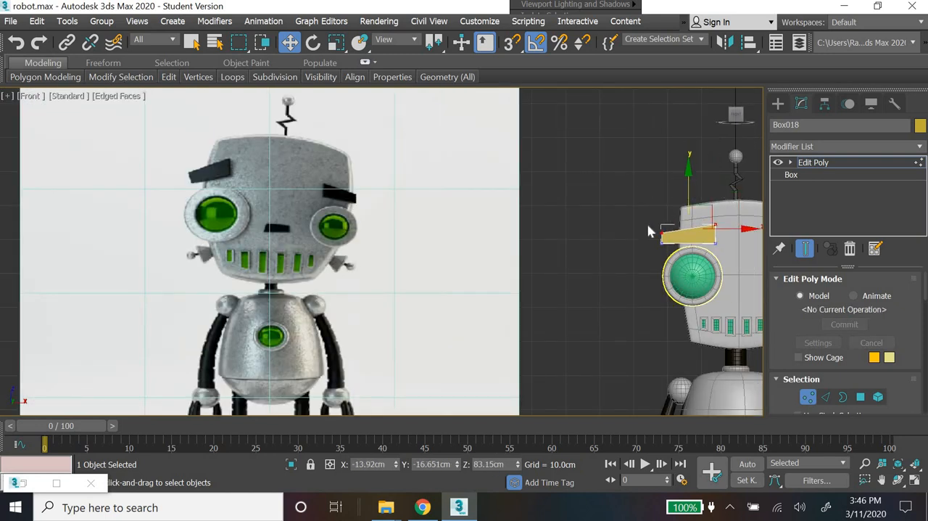
Step: Lengthen the eyebrow by moving its outer end vertices outward about 0.8 cm, and deselect them
{"action": "left_click_drag", "start_coordinate": [650, 226], "coordinate": [692, 233]}
{"action": "left_click", "coordinate": [674, 246]}
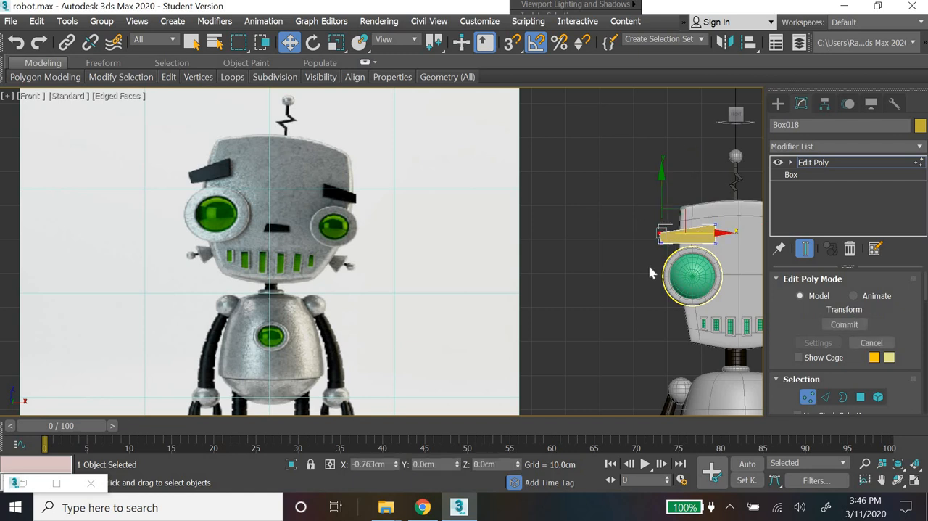
{"action": "left_click", "coordinate": [709, 284]}
{"action": "middle_click_drag", "start_coordinate": [705, 283], "coordinate": [541, 309]}
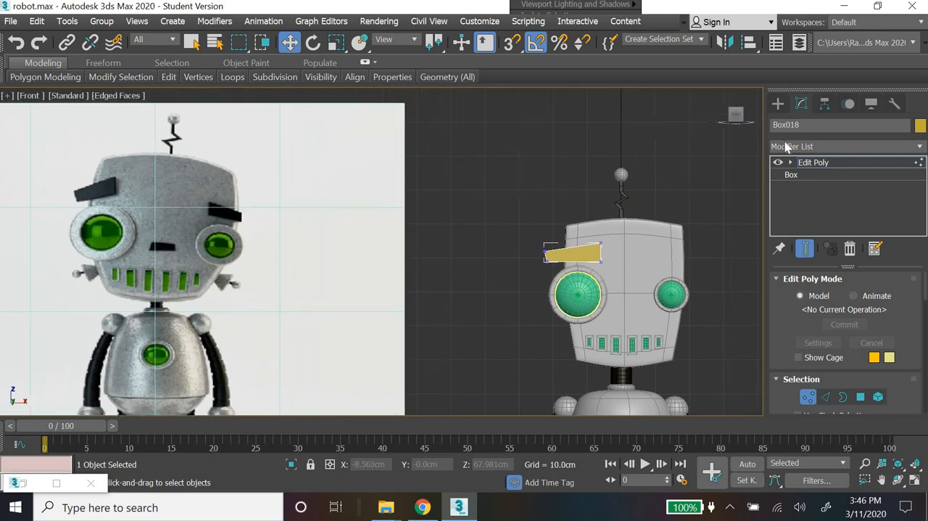
Step: Give the eyebrow above the larger eye the dark custom object color
{"action": "left_click", "coordinate": [778, 105]}
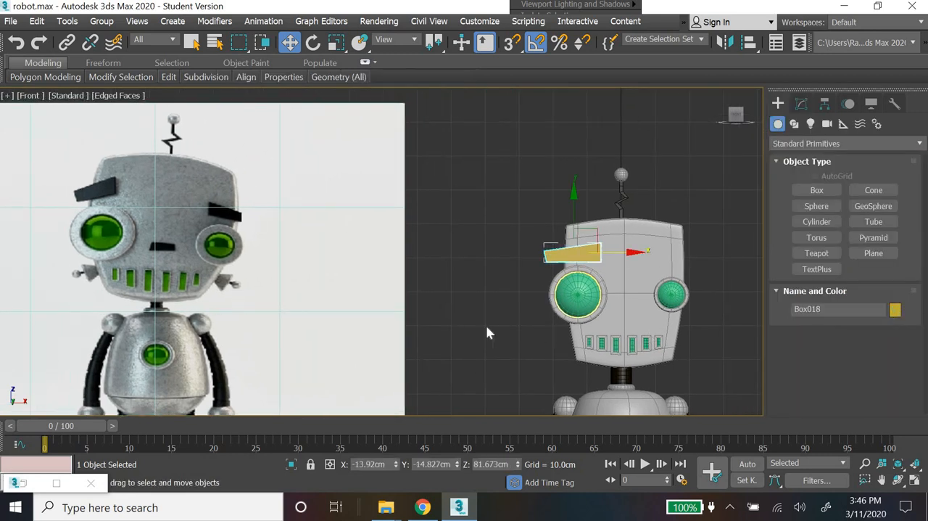
{"action": "left_click", "coordinate": [535, 334]}
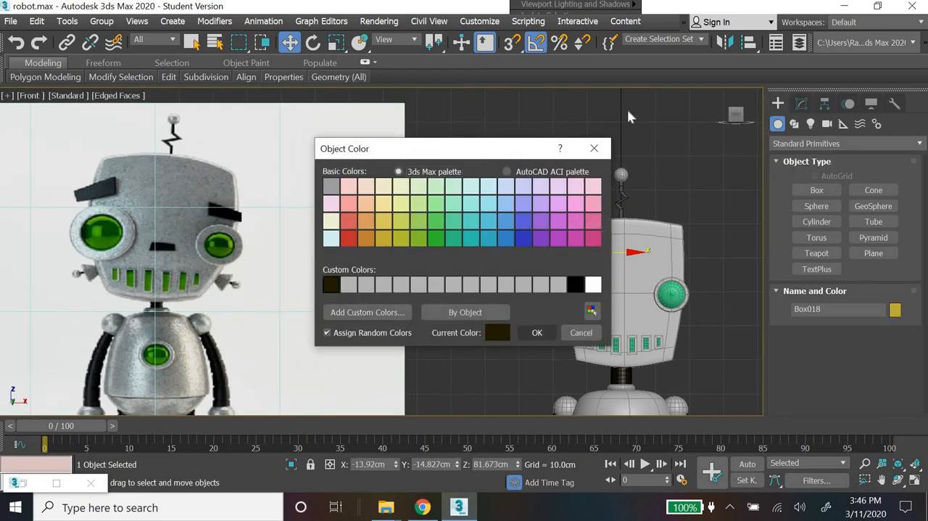
Step: Mirror the eyebrow across the X axis as a copy and place it just above the smaller eye
{"action": "left_click", "coordinate": [727, 45]}
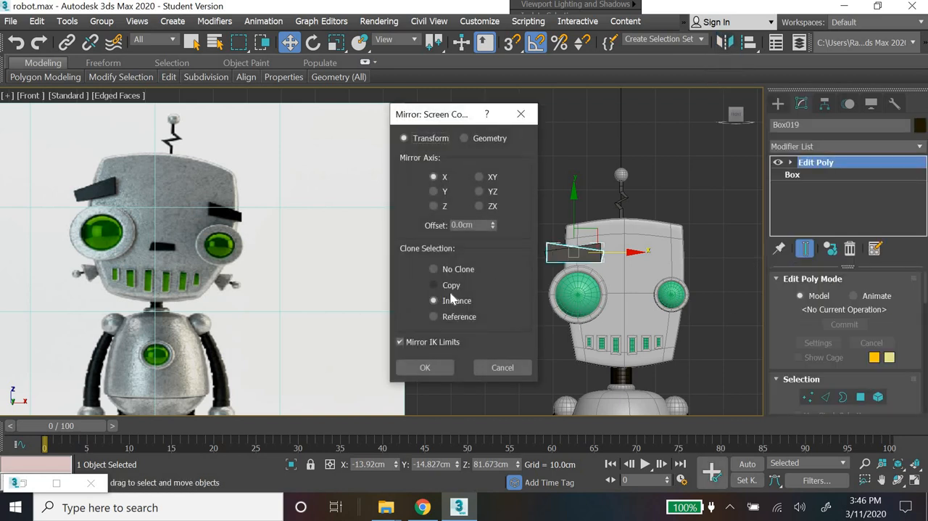
{"action": "left_click", "coordinate": [425, 367]}
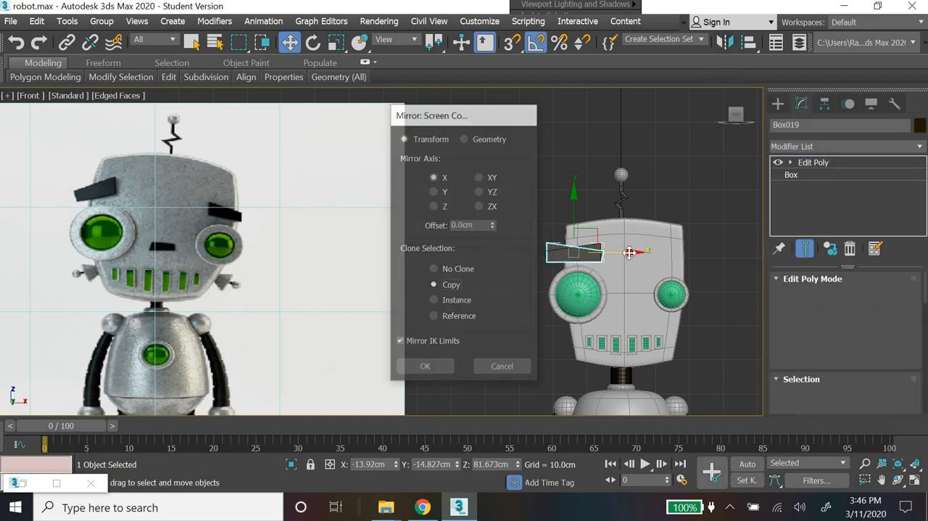
{"action": "left_click_drag", "start_coordinate": [629, 254], "coordinate": [734, 266]}
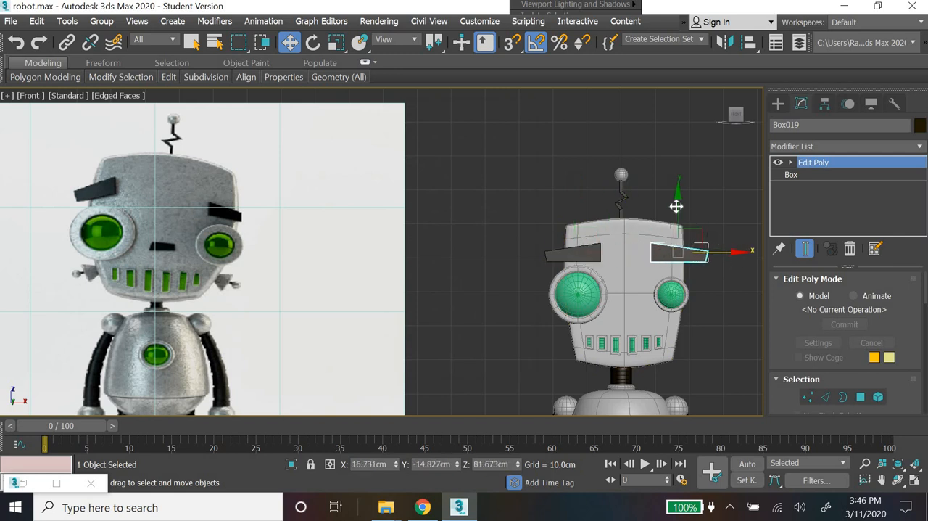
{"action": "left_click_drag", "start_coordinate": [677, 224], "coordinate": [678, 235]}
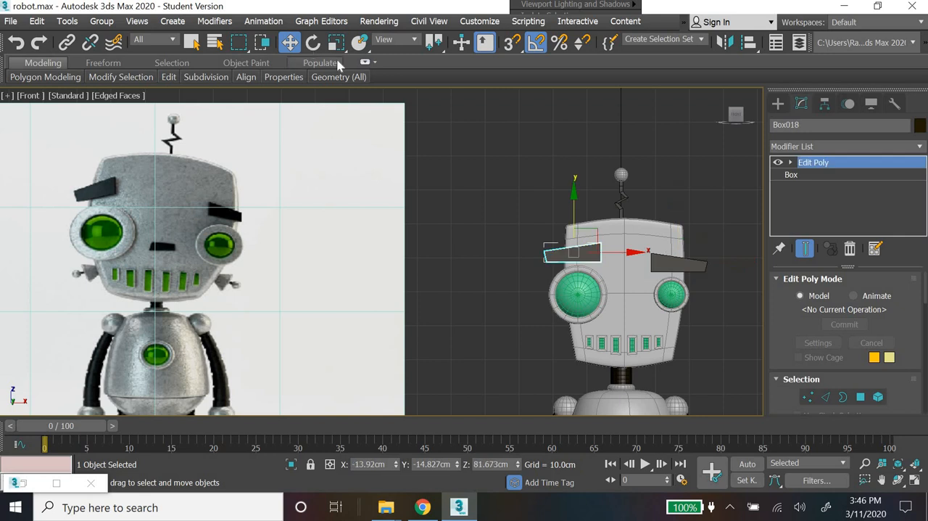
Step: Rotate the larger eye's eyebrow so its inner end tilts upward, and try rotating the smaller eye's eyebrow by 10 degrees
{"action": "left_click", "coordinate": [313, 42]}
{"action": "left_click_drag", "start_coordinate": [608, 209], "coordinate": [693, 268]}
{"action": "left_click", "coordinate": [696, 261]}
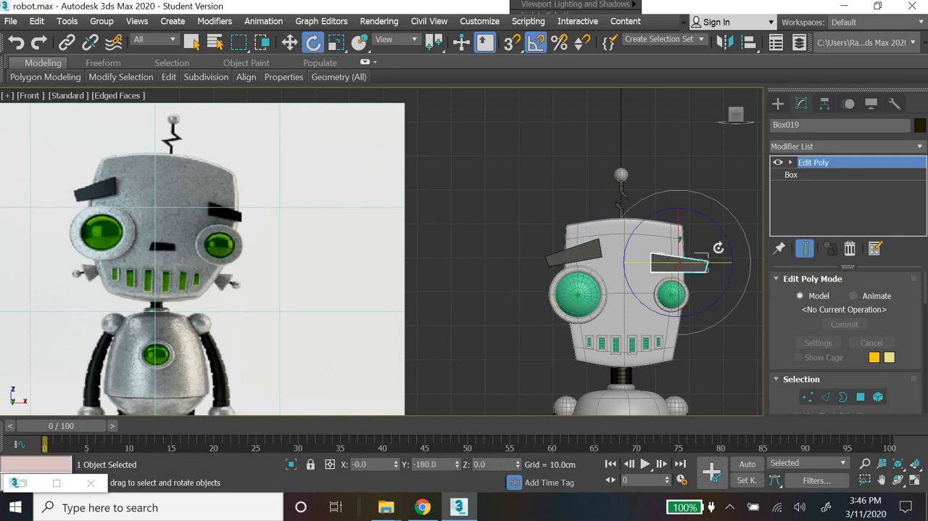
{"action": "left_click_drag", "start_coordinate": [722, 226], "coordinate": [722, 226]}
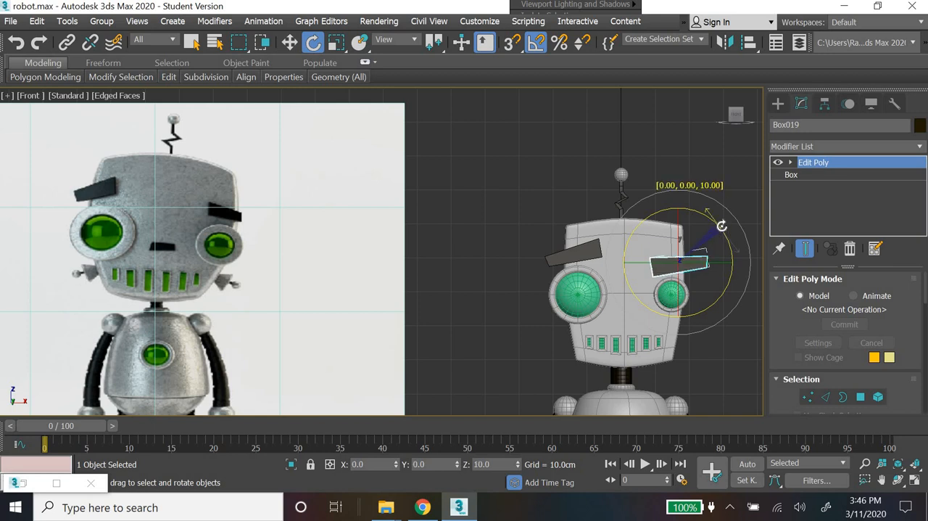
Step: Shorten the smaller eye's eyebrow by moving its outer end vertices inward, and adjust its upper corner vertices
{"action": "left_click", "coordinate": [289, 42]}
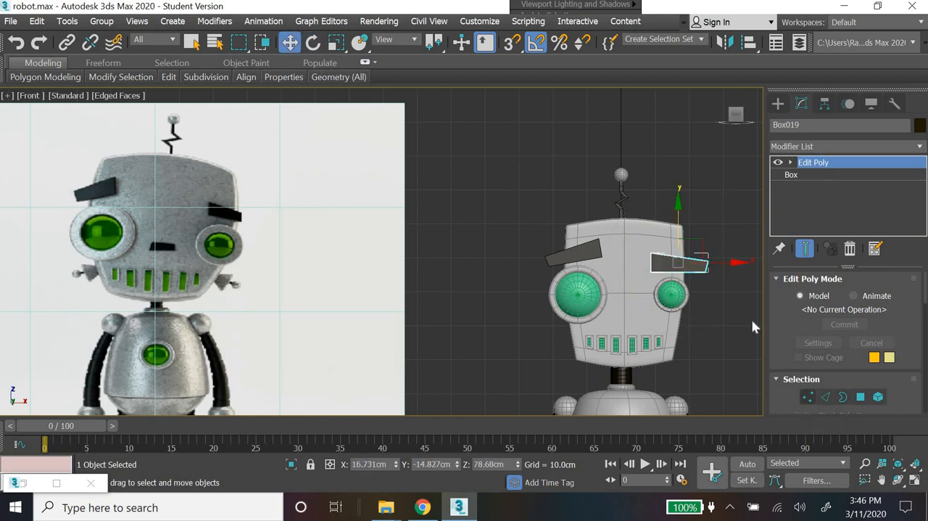
{"action": "key", "text": "1"}
{"action": "left_click_drag", "start_coordinate": [703, 235], "coordinate": [729, 307]}
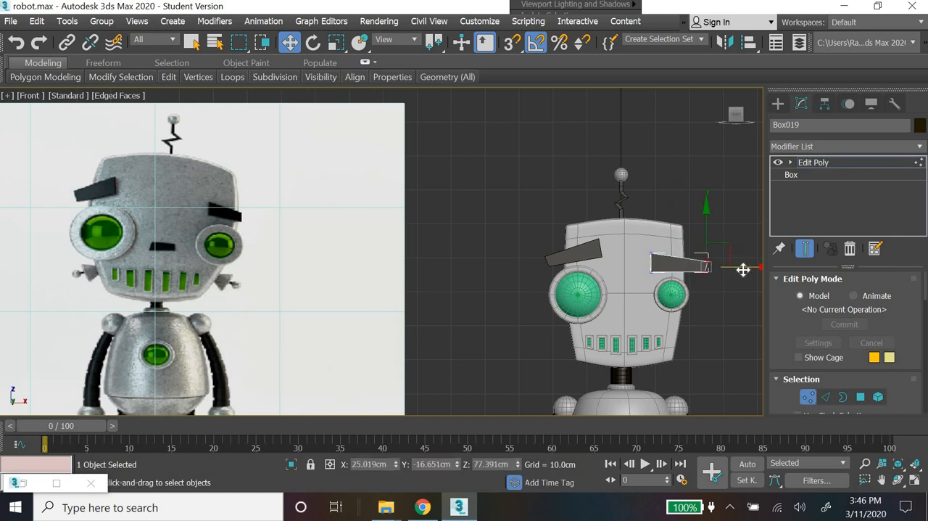
{"action": "left_click_drag", "start_coordinate": [744, 269], "coordinate": [731, 268]}
{"action": "left_click_drag", "start_coordinate": [636, 239], "coordinate": [675, 243]}
{"action": "left_click", "coordinate": [689, 280]}
{"action": "scroll", "coordinate": [717, 263], "scroll_direction": "up", "scroll_amount": 5}
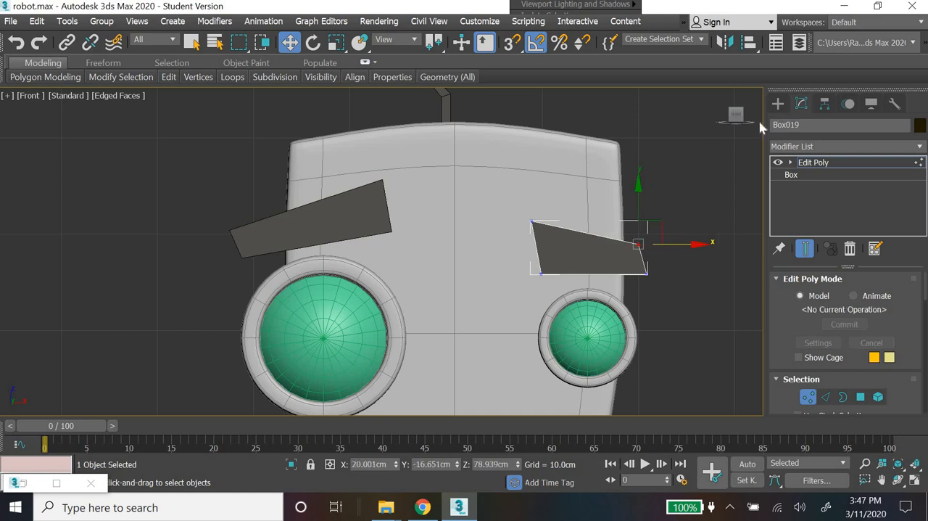
Step: Lower the upper vertices of the smaller eye's eyebrow by about 0.9 cm to make it thinner
{"action": "left_click", "coordinate": [779, 104]}
{"action": "scroll", "coordinate": [609, 281], "scroll_direction": "down", "scroll_amount": 3}
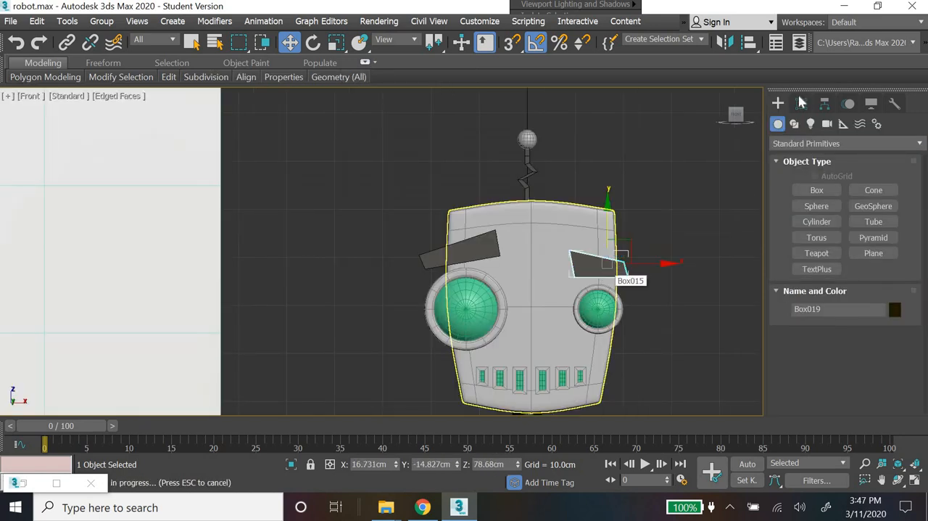
{"action": "left_click", "coordinate": [801, 103]}
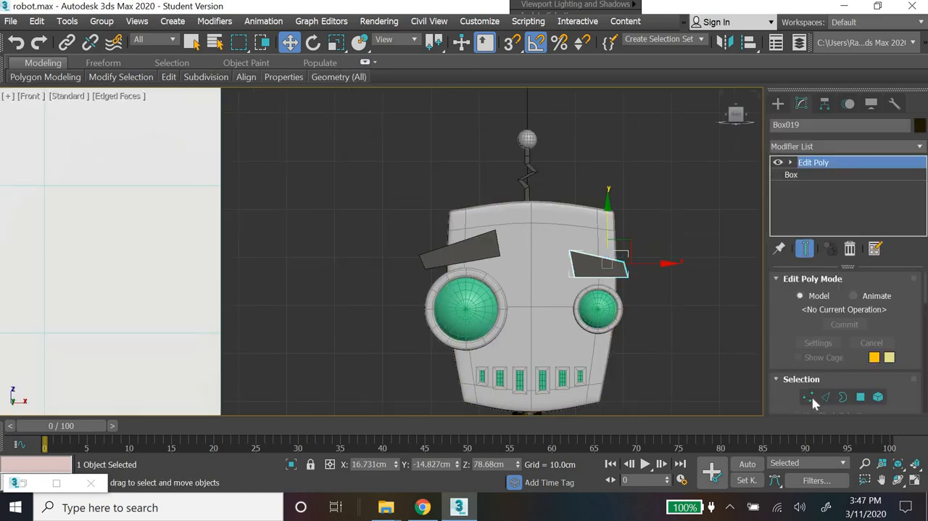
{"action": "key", "text": "1"}
{"action": "left_click_drag", "start_coordinate": [545, 271], "coordinate": [544, 271]}
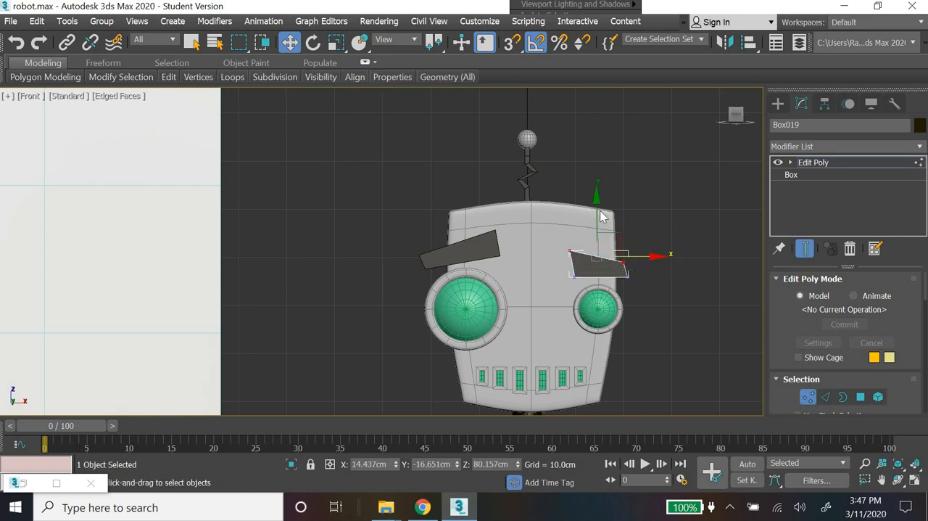
{"action": "left_click", "coordinate": [583, 263]}
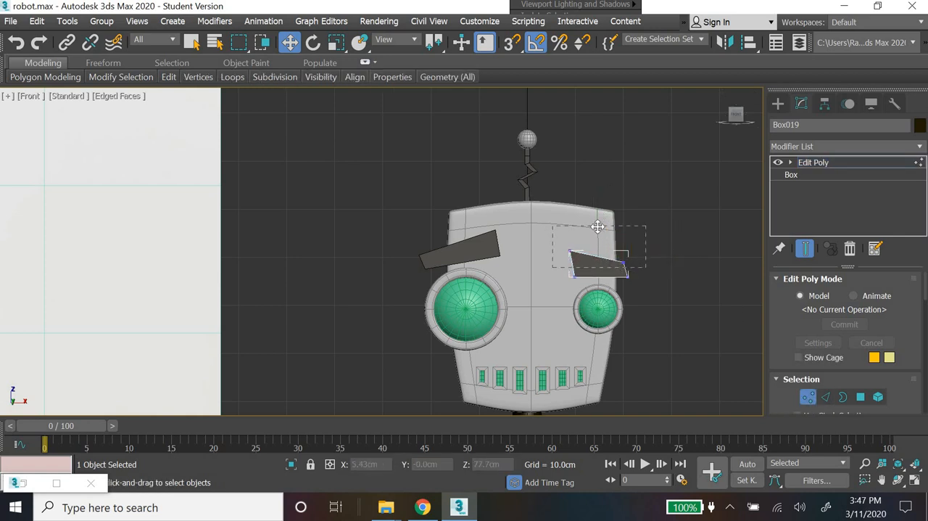
{"action": "left_click_drag", "start_coordinate": [598, 226], "coordinate": [599, 231]}
{"action": "left_click", "coordinate": [778, 104]}
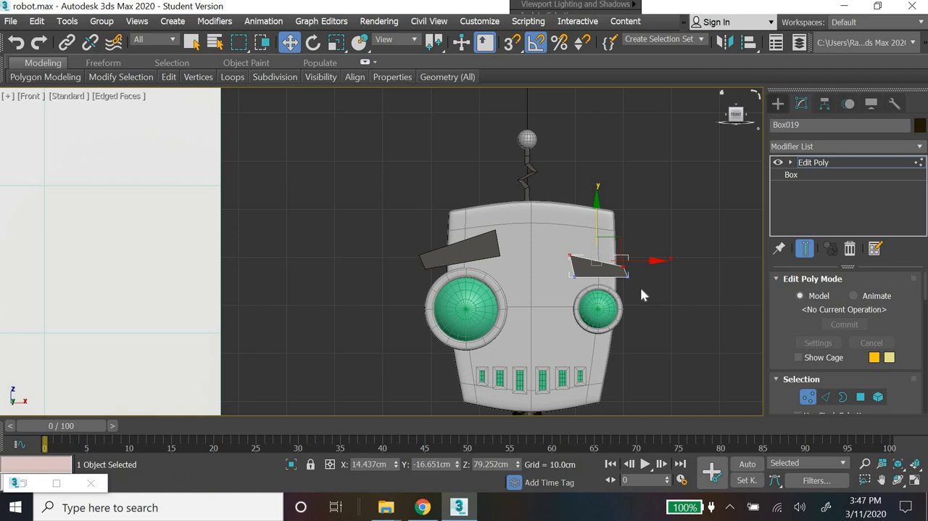
{"action": "scroll", "coordinate": [693, 352], "scroll_direction": "down", "scroll_amount": 4}
{"action": "scroll", "coordinate": [688, 352], "scroll_direction": "up", "scroll_amount": 5}
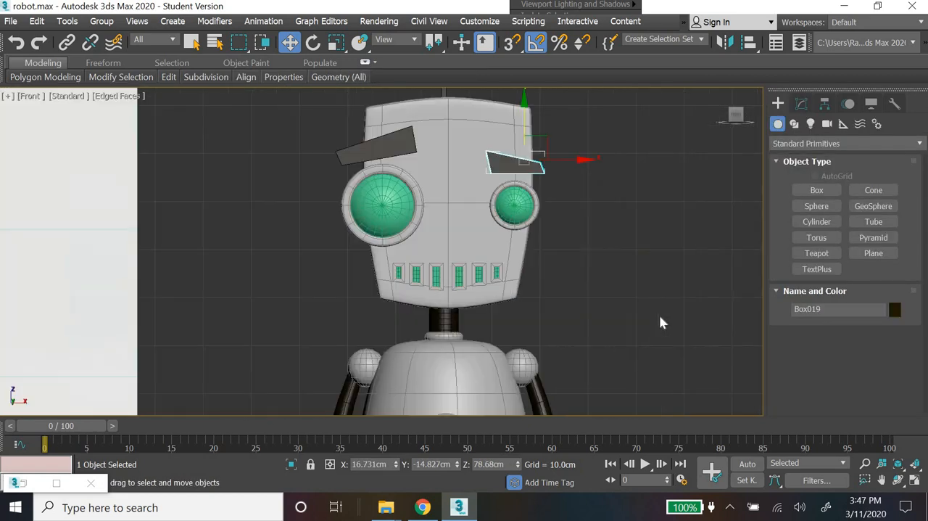
Step: Select both eyebrows, apply the dark custom object color to them, and deselect them
{"action": "left_click", "coordinate": [548, 169]}
{"action": "left_click", "coordinate": [541, 175]}
{"action": "left_click", "coordinate": [383, 146], "text": "ctrl"}
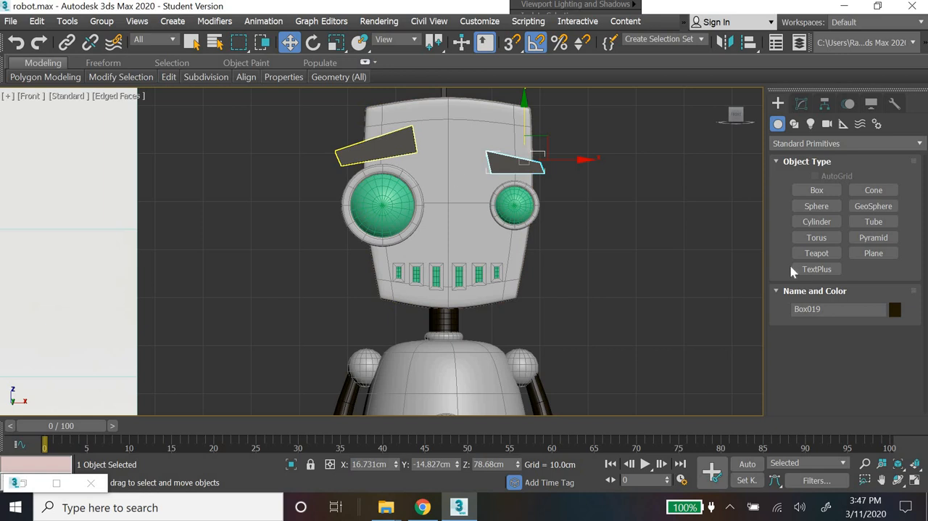
{"action": "left_click", "coordinate": [895, 309]}
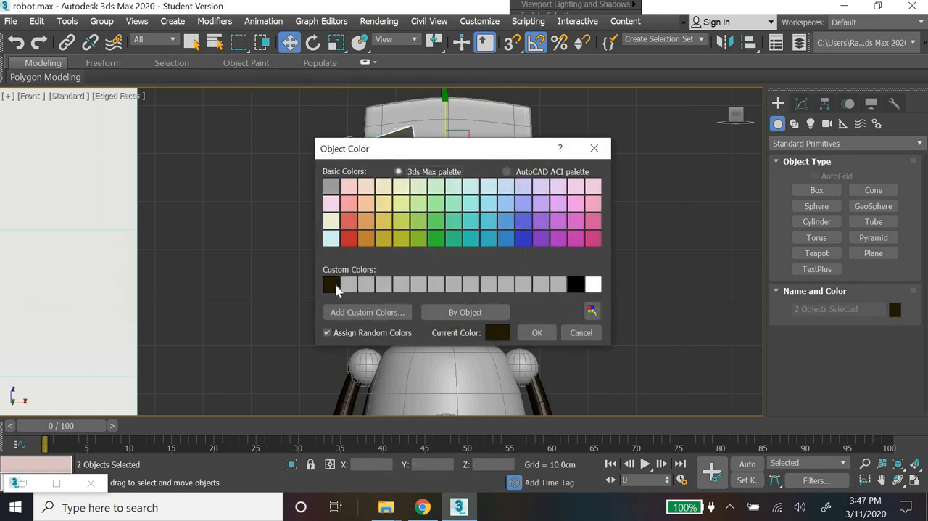
{"action": "left_click", "coordinate": [537, 332]}
{"action": "left_click", "coordinate": [606, 324]}
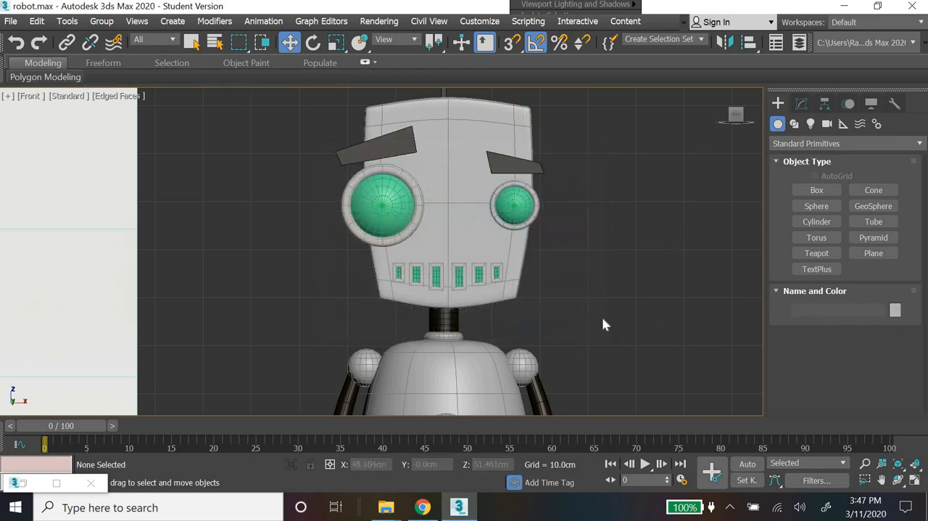
Step: Check the object color of the robot's upper arm cylinder and deselect it
{"action": "left_click", "coordinate": [542, 398]}
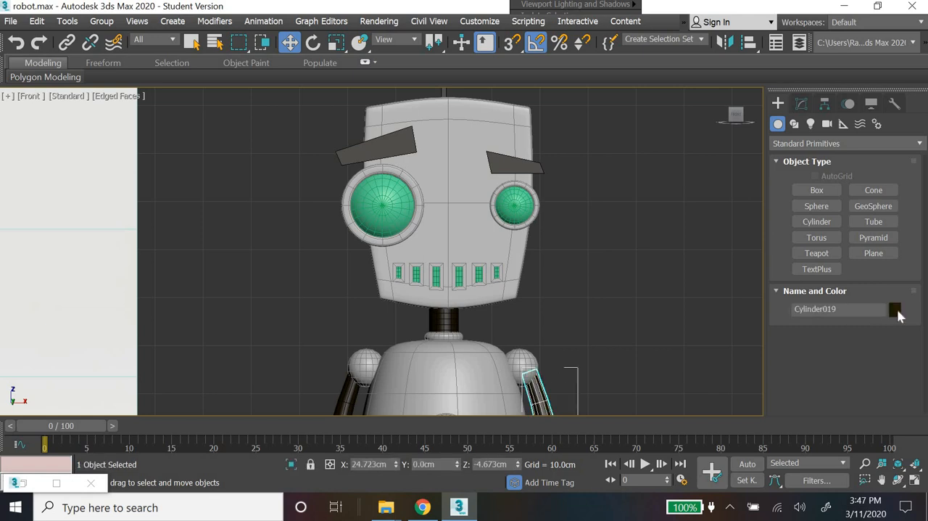
{"action": "left_click", "coordinate": [895, 309]}
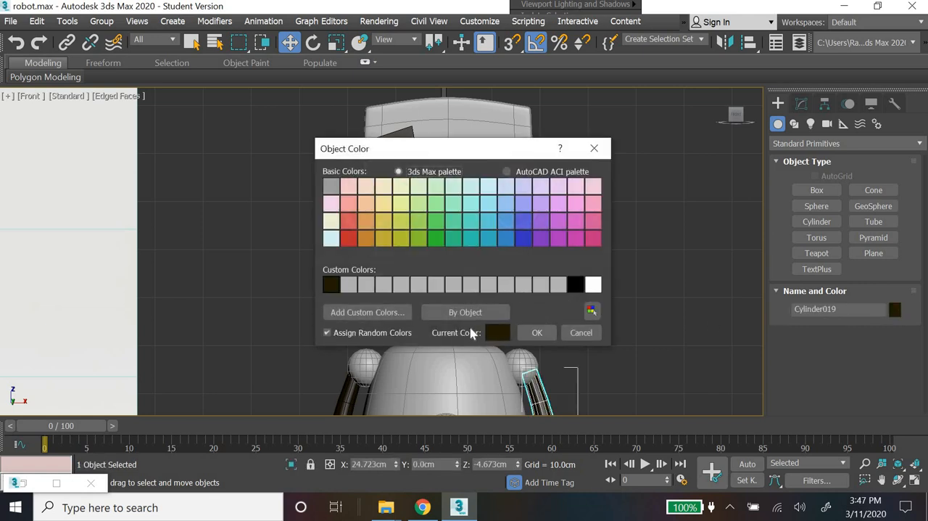
{"action": "left_click", "coordinate": [551, 335]}
{"action": "left_click", "coordinate": [607, 320]}
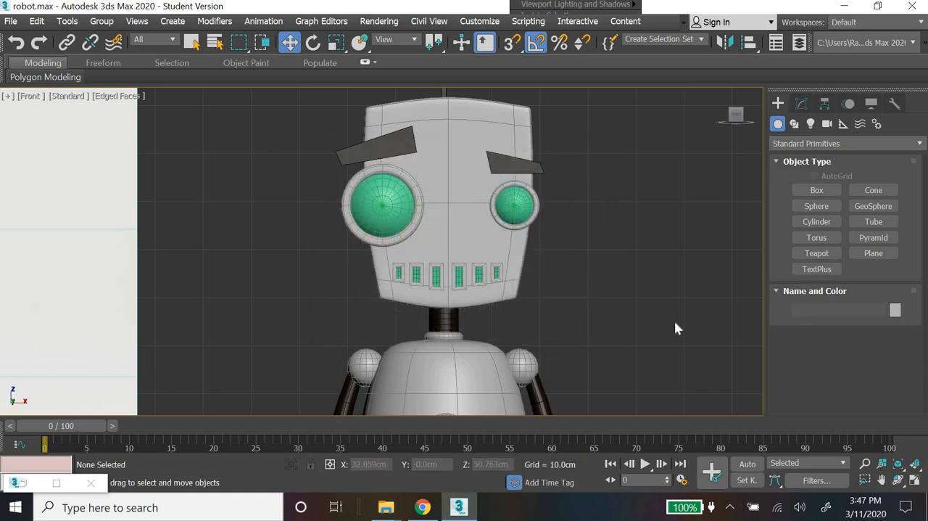
Step: Copy the smaller eye's eyebrow down to the middle of the face between the eyes as a nose
{"action": "scroll", "coordinate": [673, 332], "scroll_direction": "down", "scroll_amount": 5}
{"action": "scroll", "coordinate": [653, 305], "scroll_direction": "up", "scroll_amount": 1}
{"action": "scroll", "coordinate": [630, 182], "scroll_direction": "up", "scroll_amount": 1}
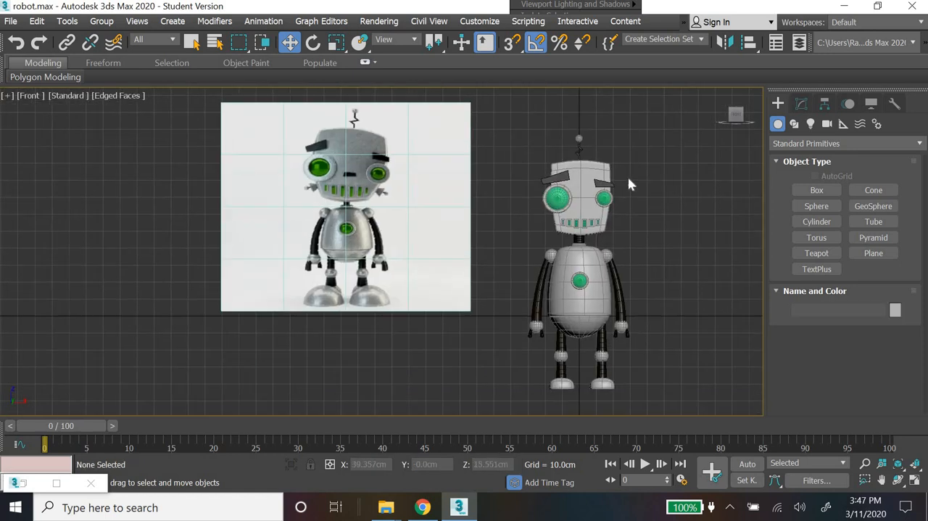
{"action": "scroll", "coordinate": [603, 324], "scroll_direction": "up", "scroll_amount": 5}
{"action": "scroll", "coordinate": [600, 323], "scroll_direction": "down", "scroll_amount": 4}
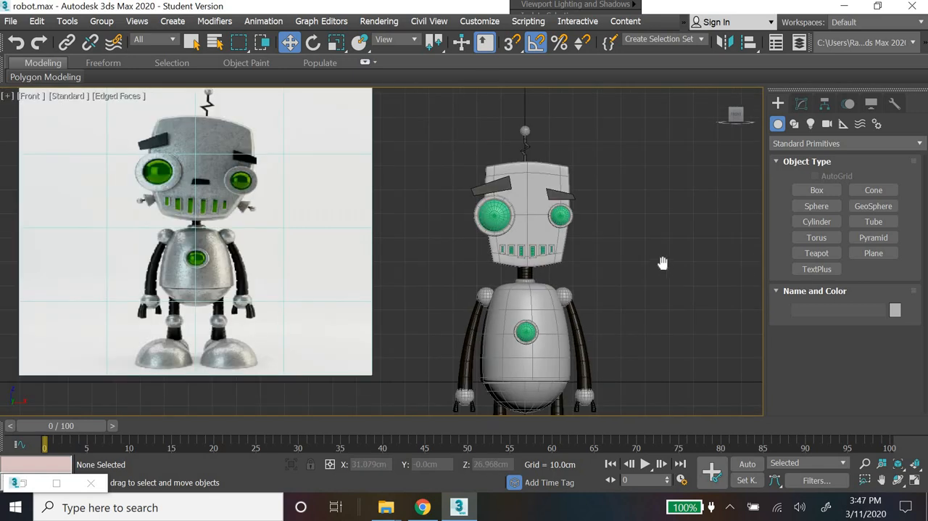
{"action": "scroll", "coordinate": [663, 263], "scroll_direction": "up", "scroll_amount": 3}
{"action": "left_click", "coordinate": [583, 234]}
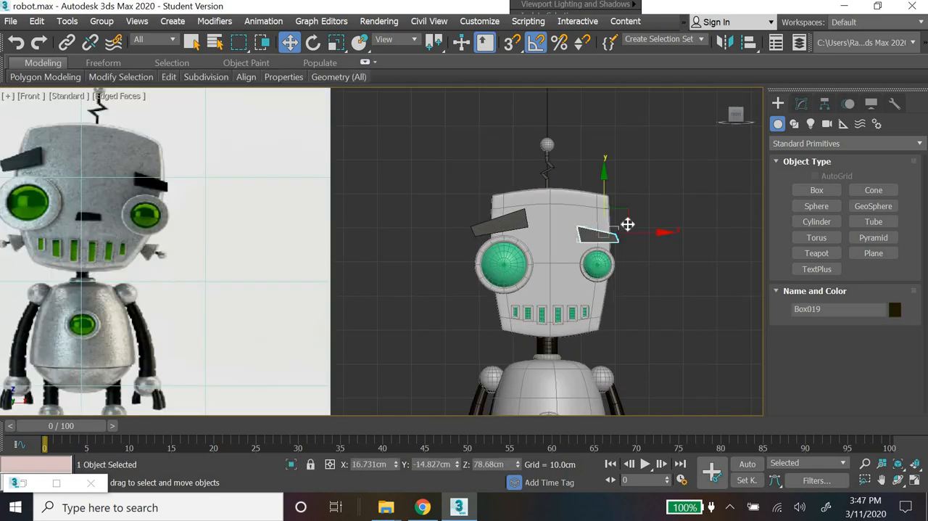
{"action": "left_click_drag", "start_coordinate": [620, 218], "coordinate": [589, 248]}
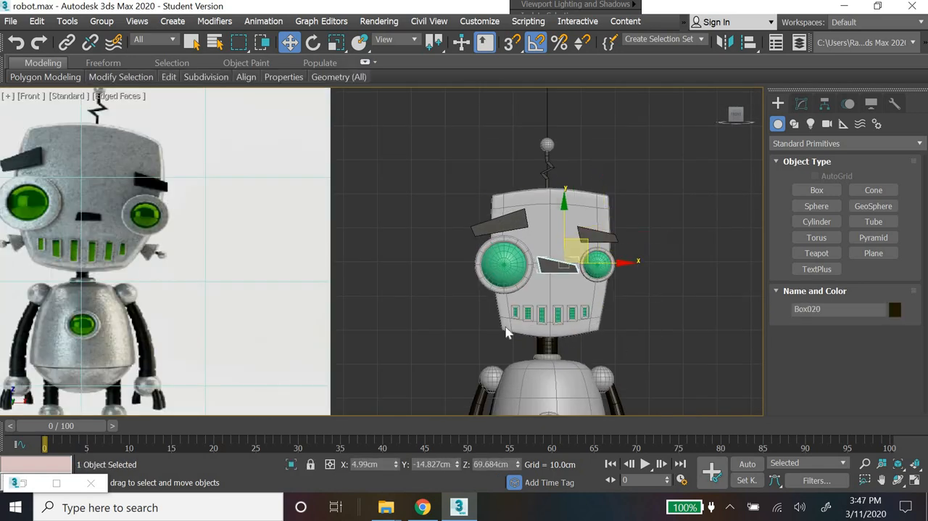
{"action": "left_click", "coordinate": [466, 313]}
Step: Reshape the nose box into a short trapezoid by moving its end vertices inward and leveling its upper edge
{"action": "left_click", "coordinate": [802, 103]}
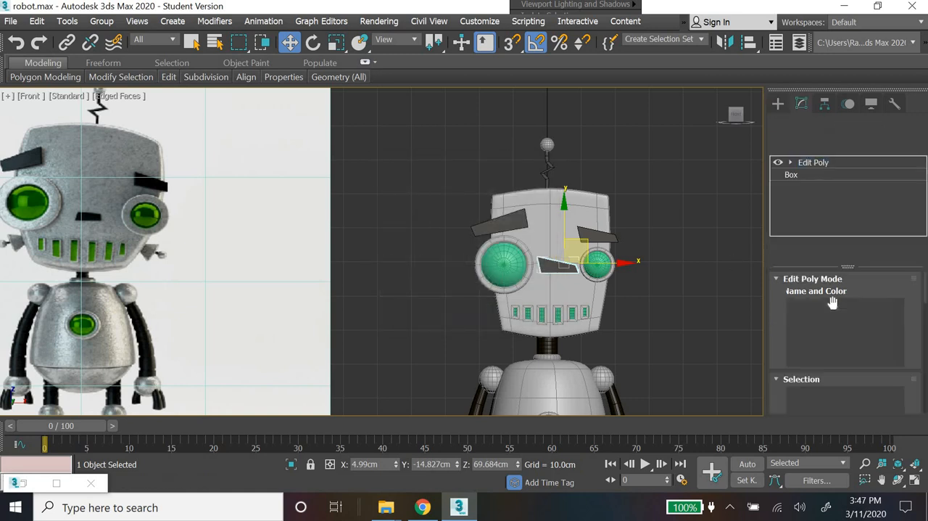
{"action": "left_click", "coordinate": [808, 397]}
{"action": "scroll", "coordinate": [562, 284], "scroll_direction": "up", "scroll_amount": 5}
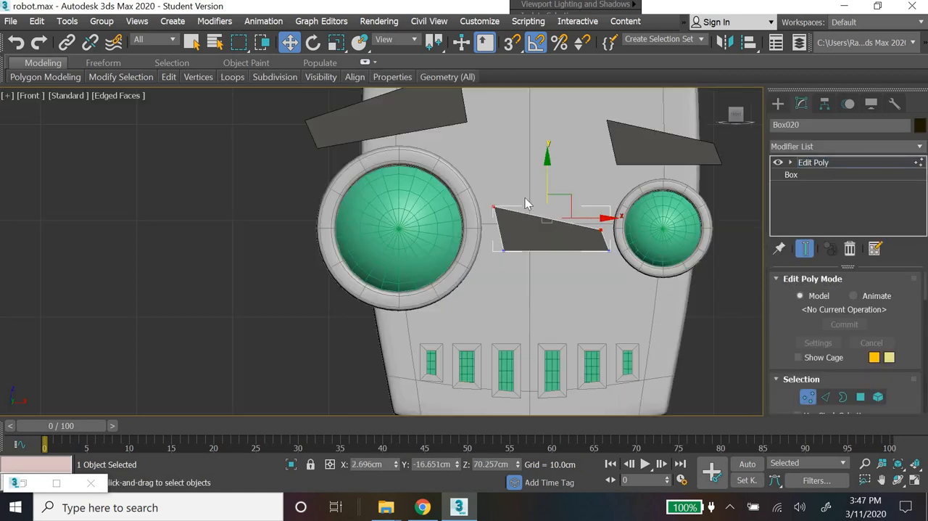
{"action": "left_click_drag", "start_coordinate": [483, 192], "coordinate": [621, 264]}
{"action": "left_click_drag", "start_coordinate": [641, 241], "coordinate": [615, 240]}
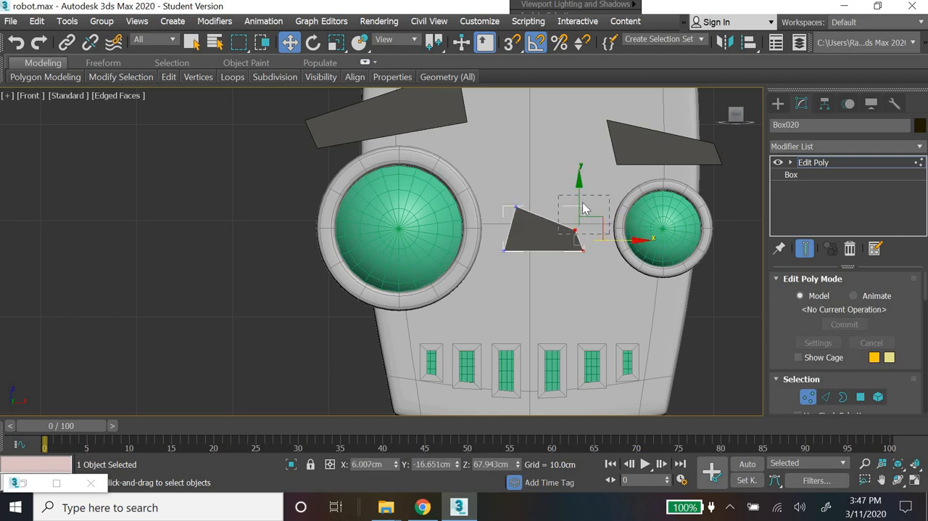
{"action": "left_click", "coordinate": [575, 231]}
{"action": "left_click_drag", "start_coordinate": [578, 193], "coordinate": [584, 193]}
{"action": "scroll", "coordinate": [600, 251], "scroll_direction": "down", "scroll_amount": 6}
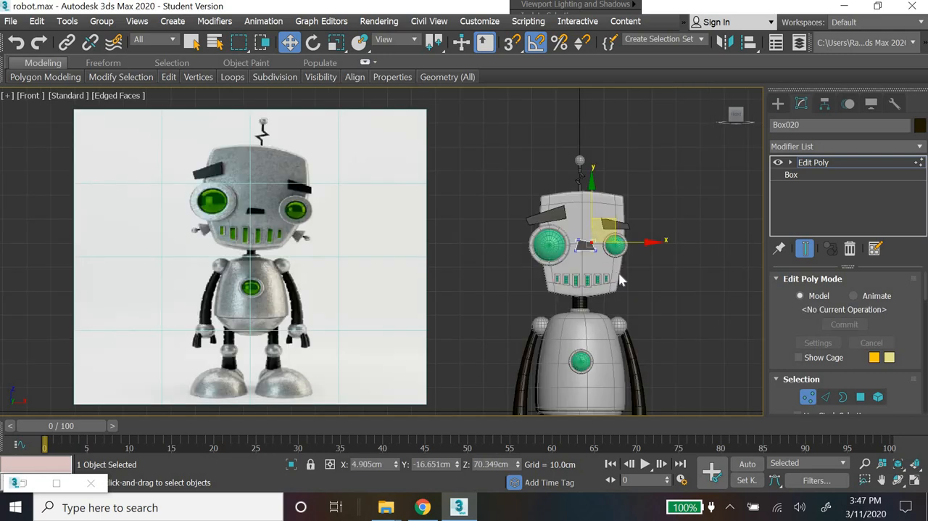
{"action": "scroll", "coordinate": [611, 271], "scroll_direction": "up", "scroll_amount": 5}
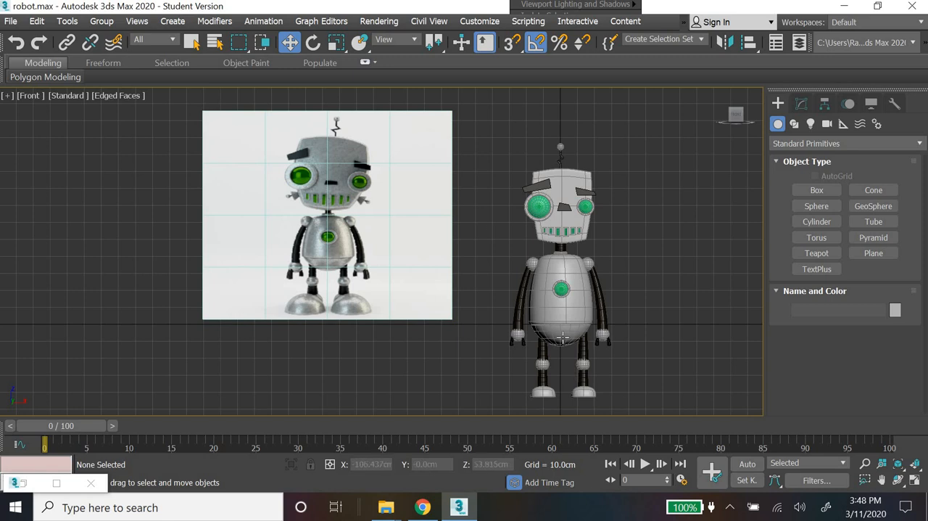
{"action": "middle_click_drag", "start_coordinate": [403, 328], "coordinate": [289, 328]}
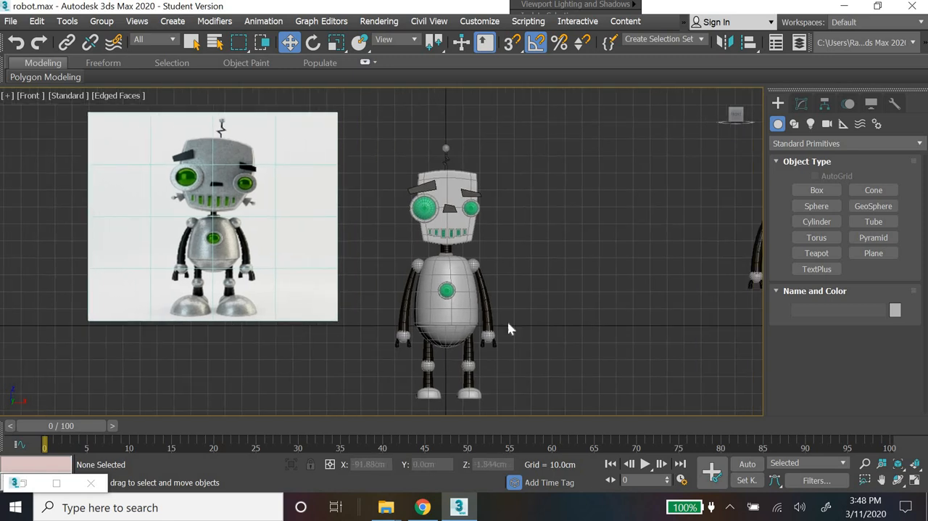